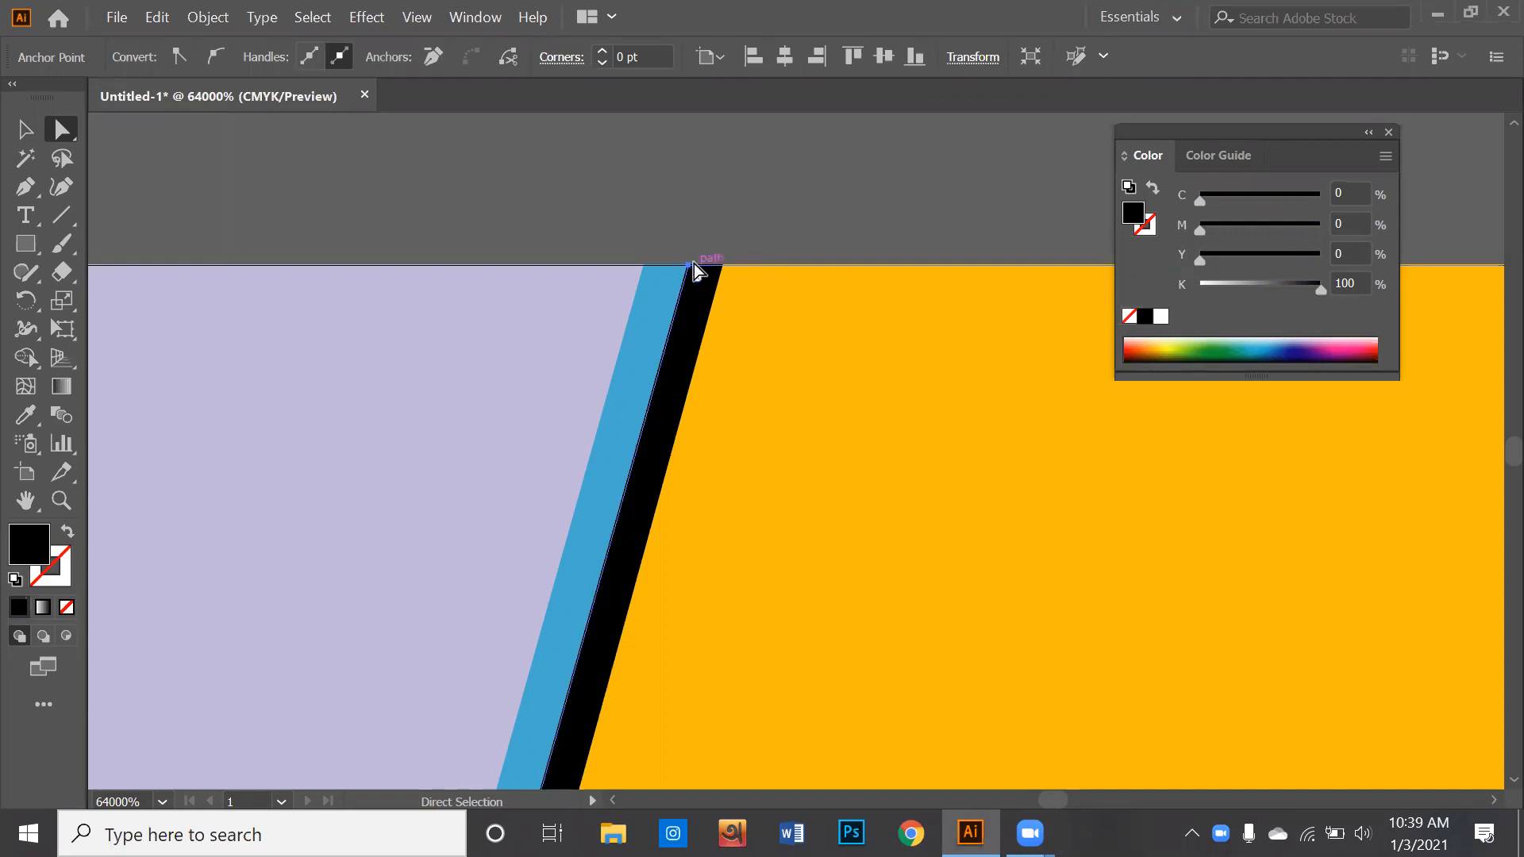
- Move the black stripe's upper corner point along the artboard edge to taper the stripe to a thin sliver beside the blue one
left_click_drag(695, 269, 724, 258)
left_click(782, 208)
scroll(758, 356, "down", 1)
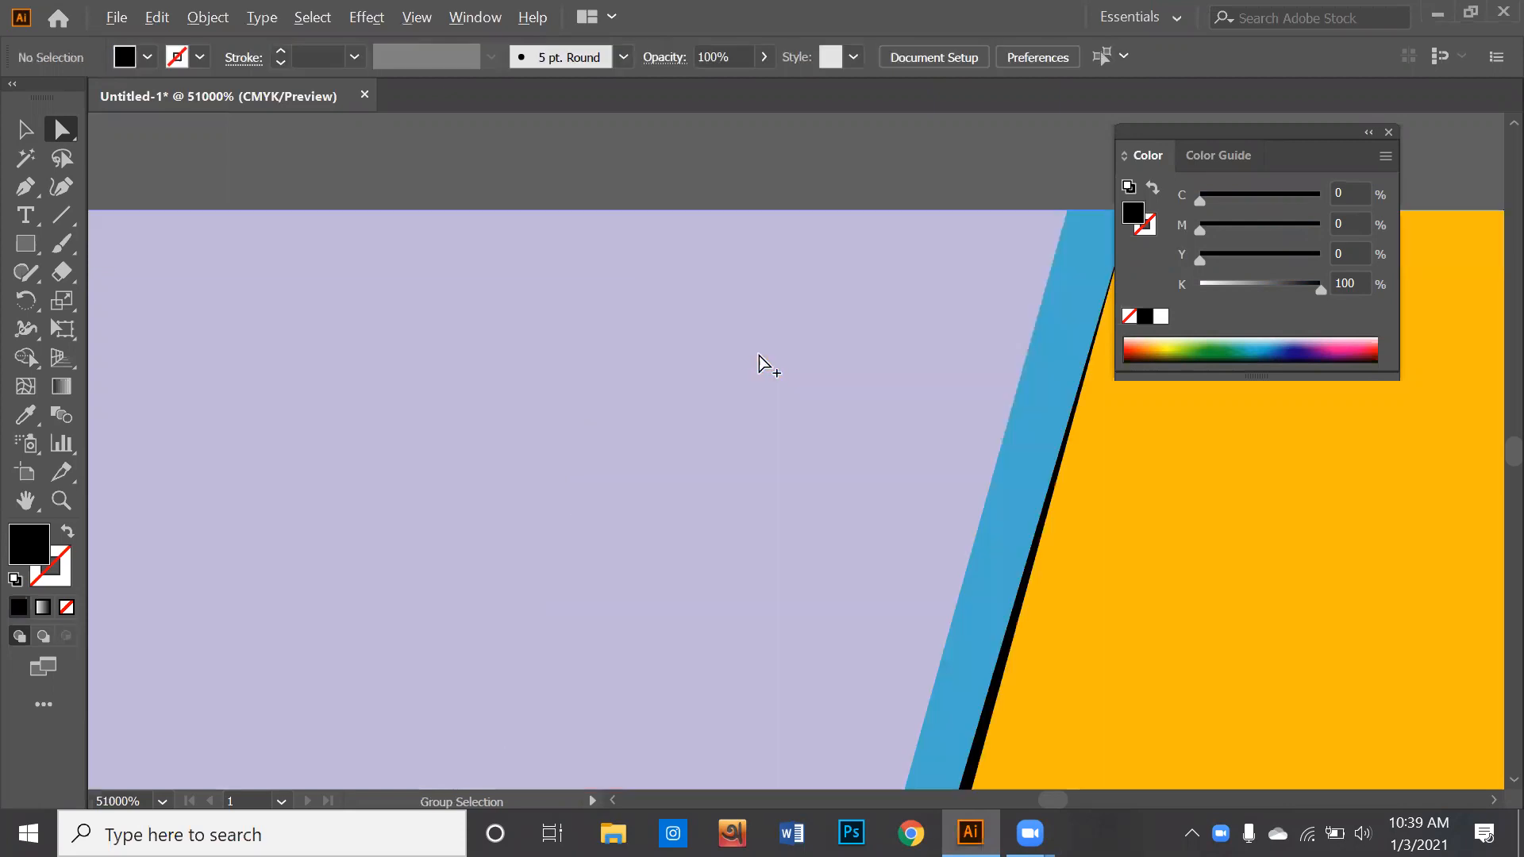
scroll(754, 404, "down", 1)
scroll(754, 412, "down", 1)
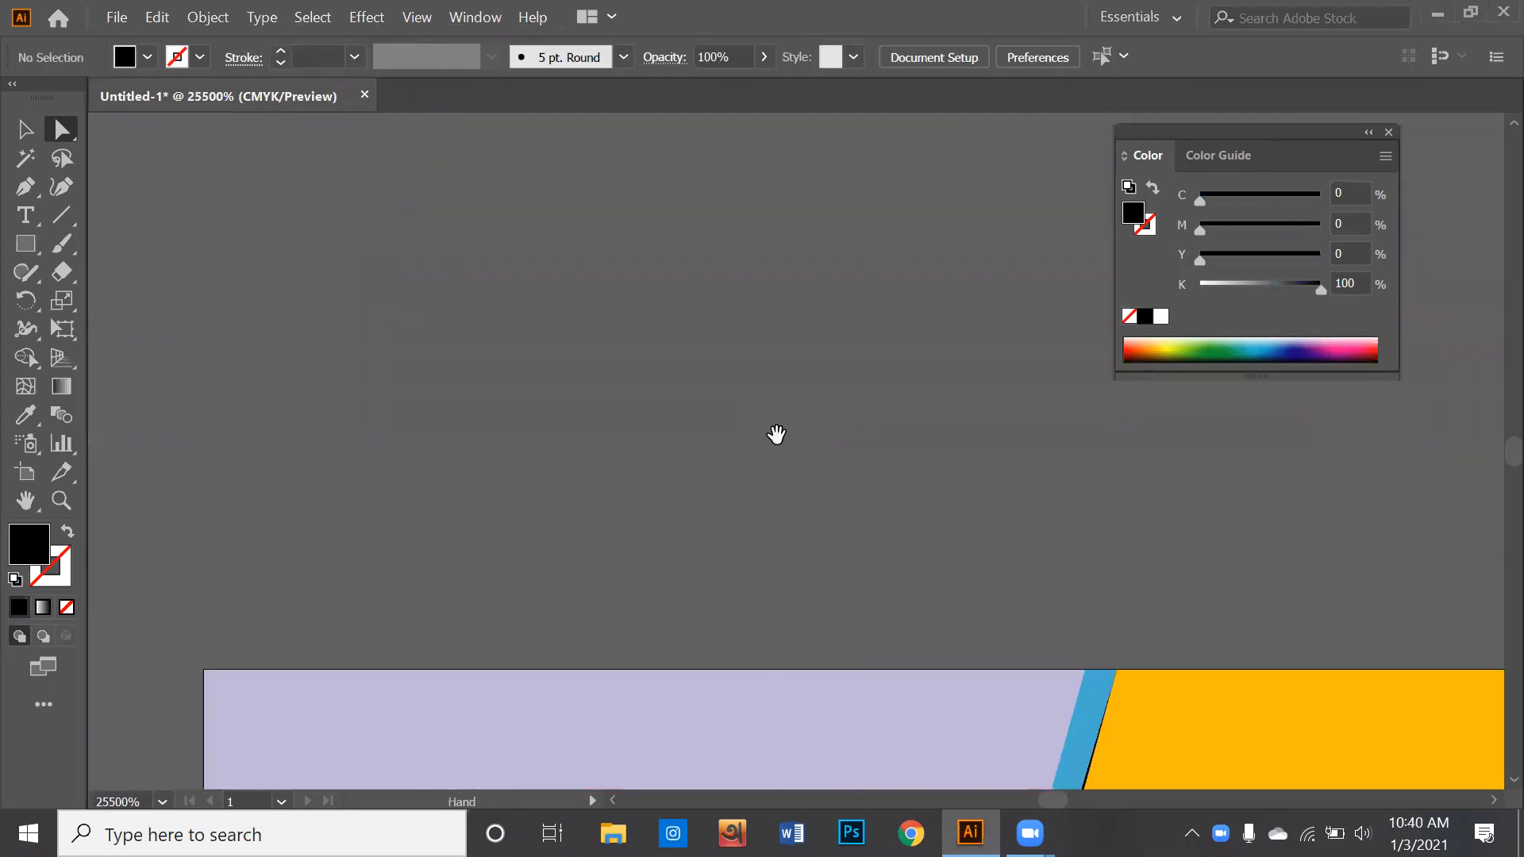
scroll(776, 433, "down", 2)
scroll(837, 516, "down", 1)
left_click_drag(937, 619, 867, 277)
scroll(792, 664, "up", 2)
scroll(793, 664, "up", 2)
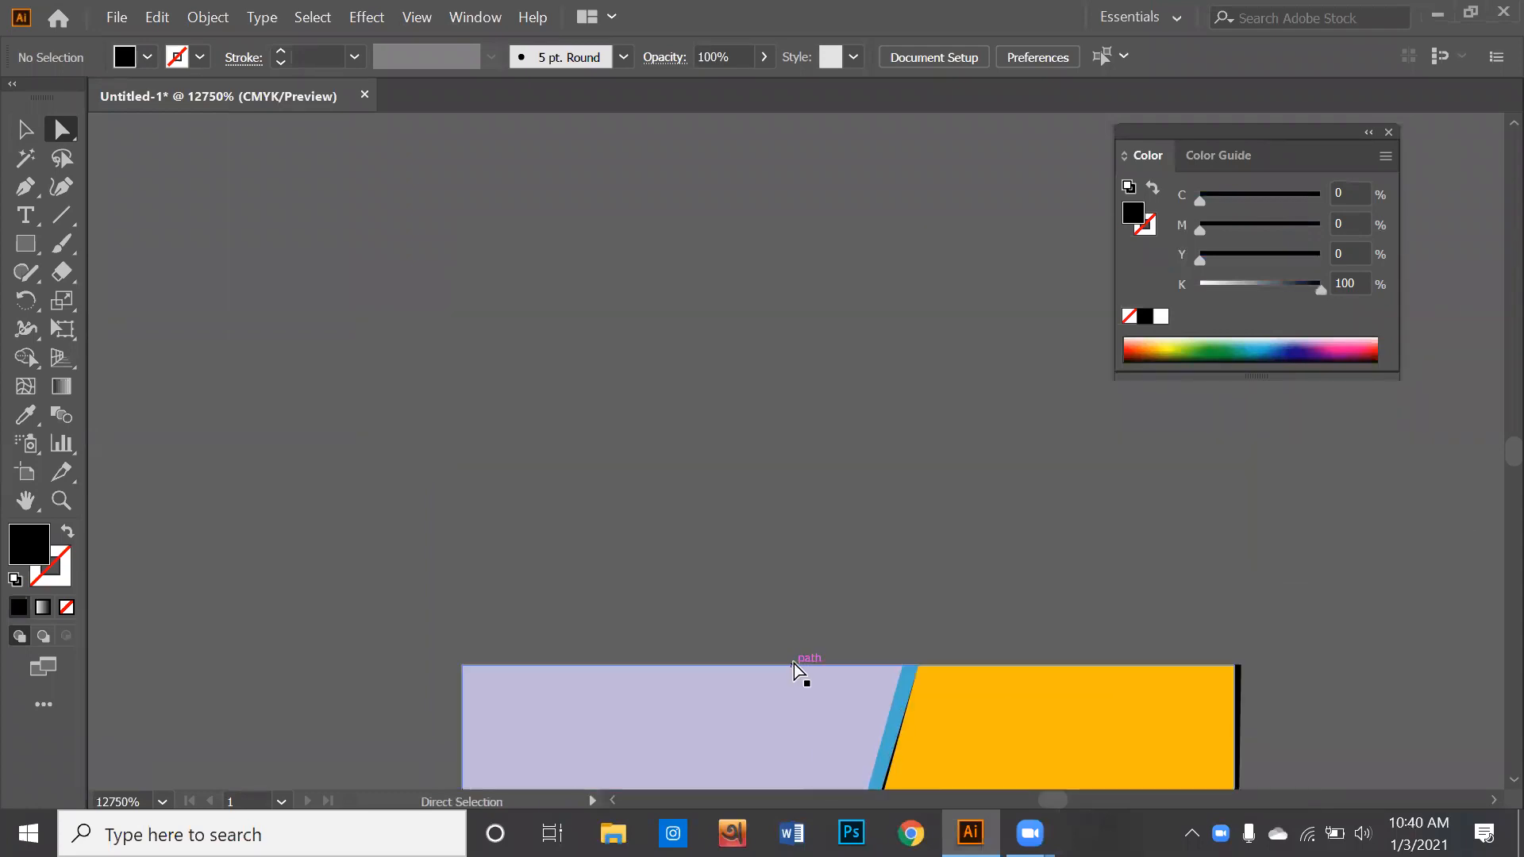
key("super")
key("super")
left_click(25, 128)
left_click_drag(829, 730, 750, 349)
scroll(723, 496, "up", 1)
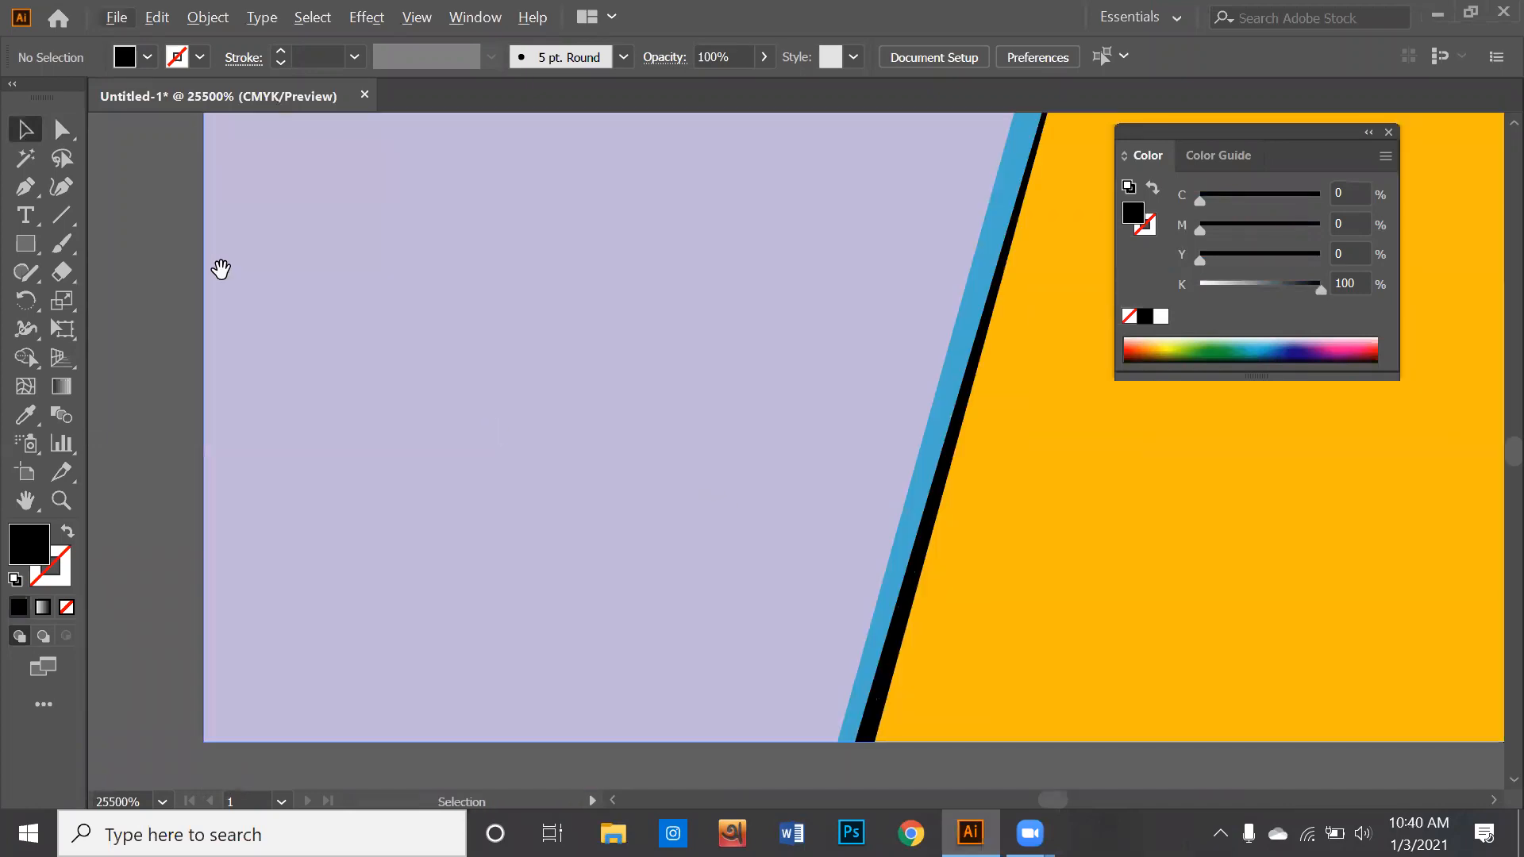
left_click(63, 138)
left_click(851, 698)
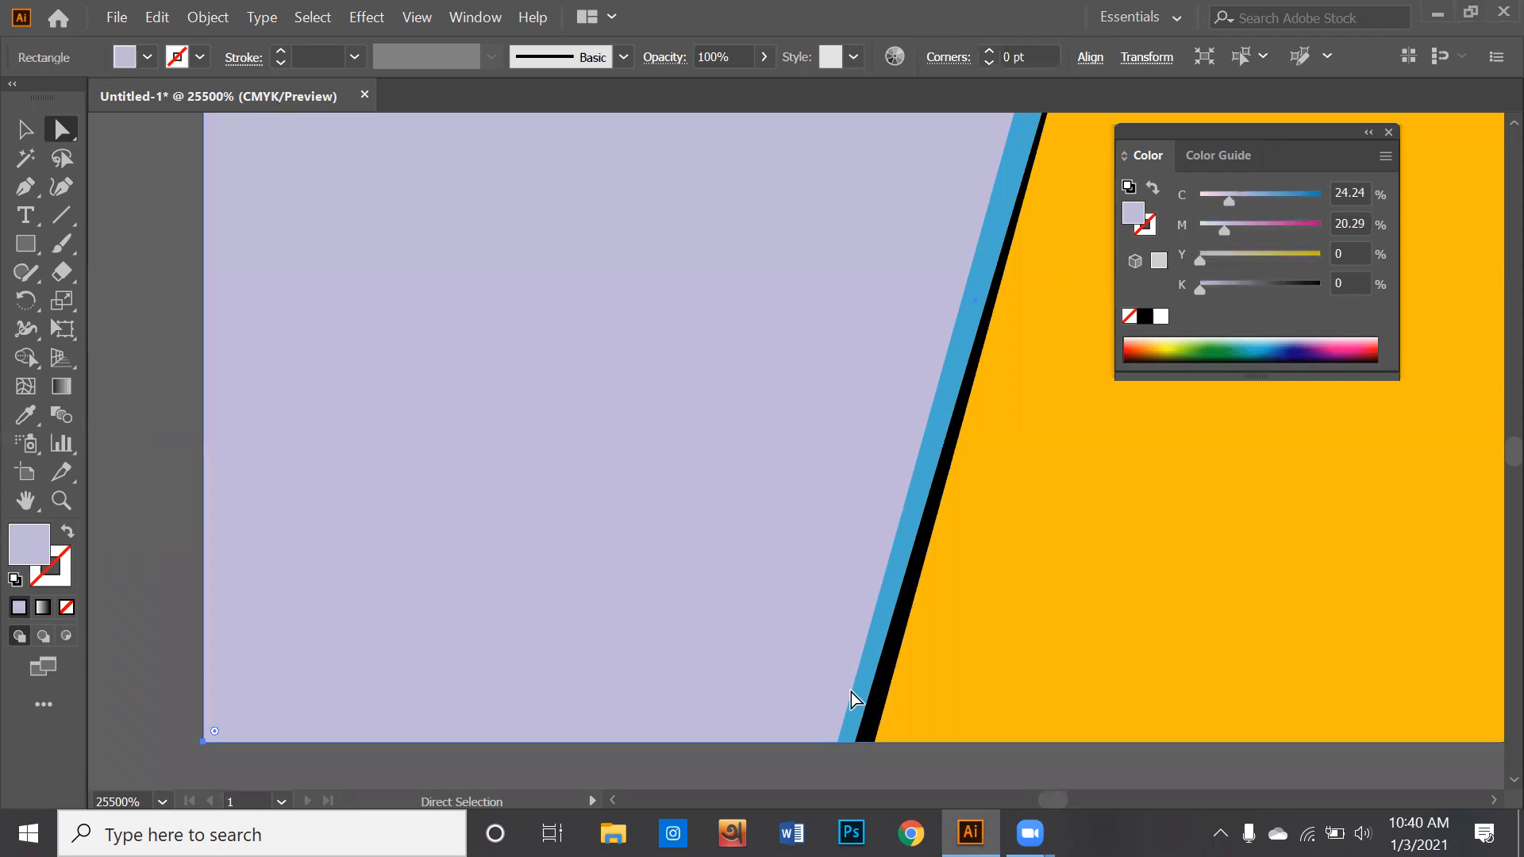
left_click_drag(851, 692, 853, 692)
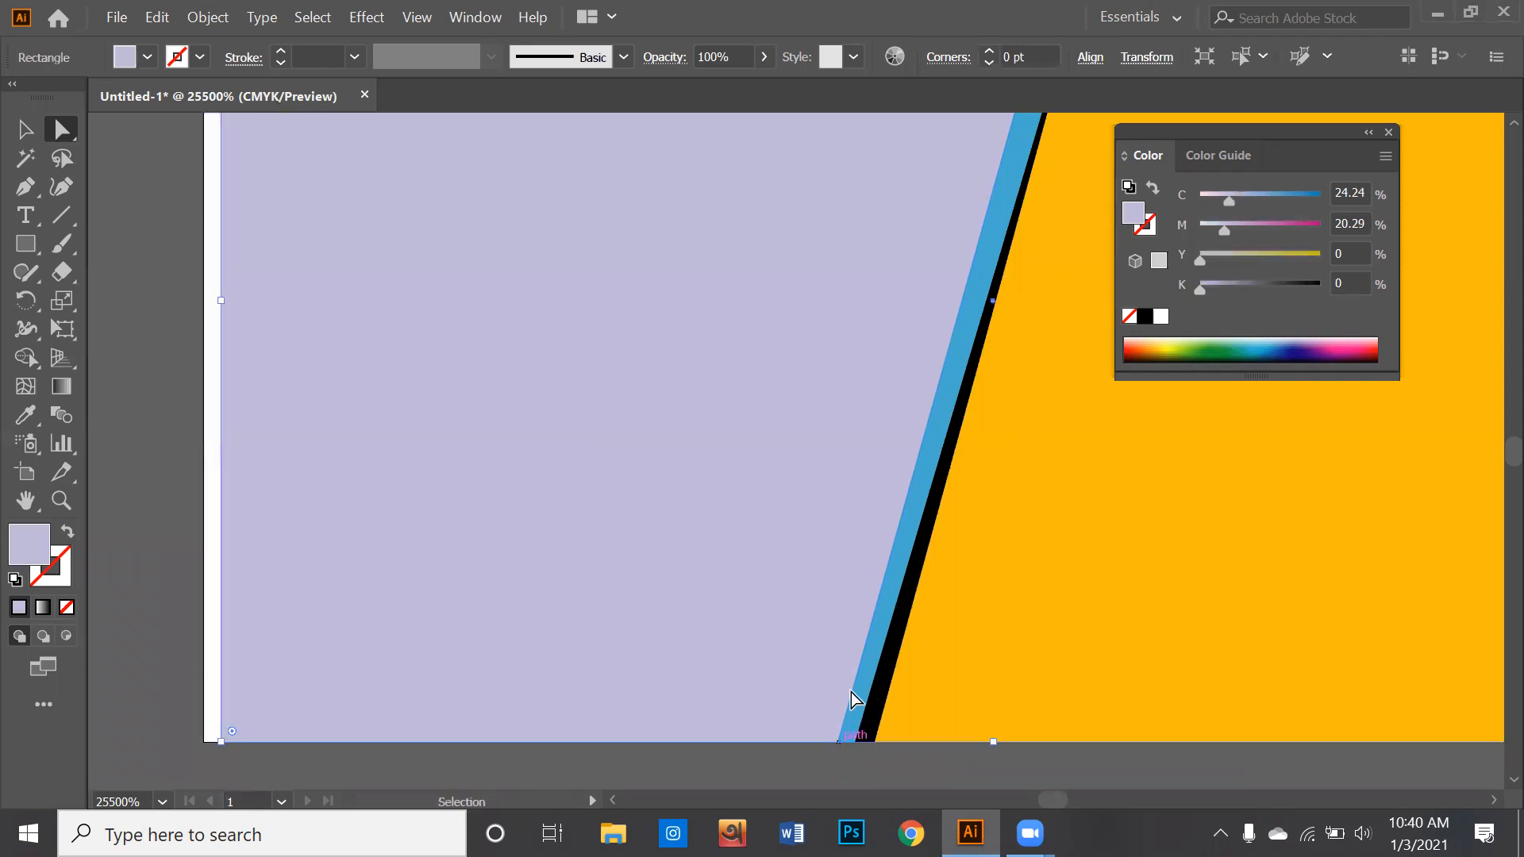
key("ctrl+z")
left_click_drag(851, 692, 853, 692)
key("ctrl+z")
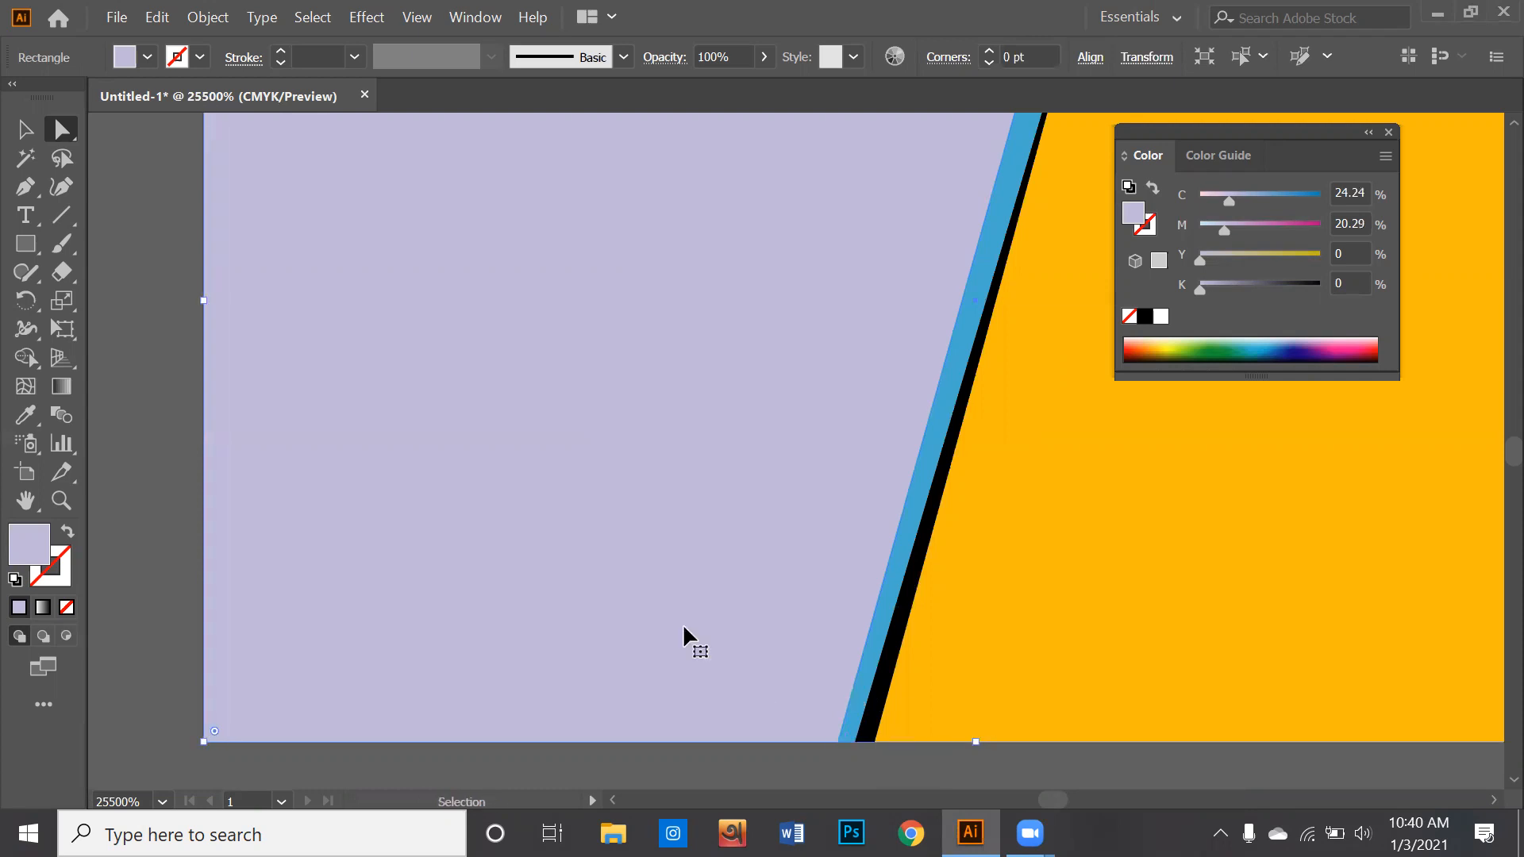
- Move the blue stripe's lower corner point to the edge of the black stripe so the blue tapers to a point
key("ctrl+shift+a")
left_click(859, 684)
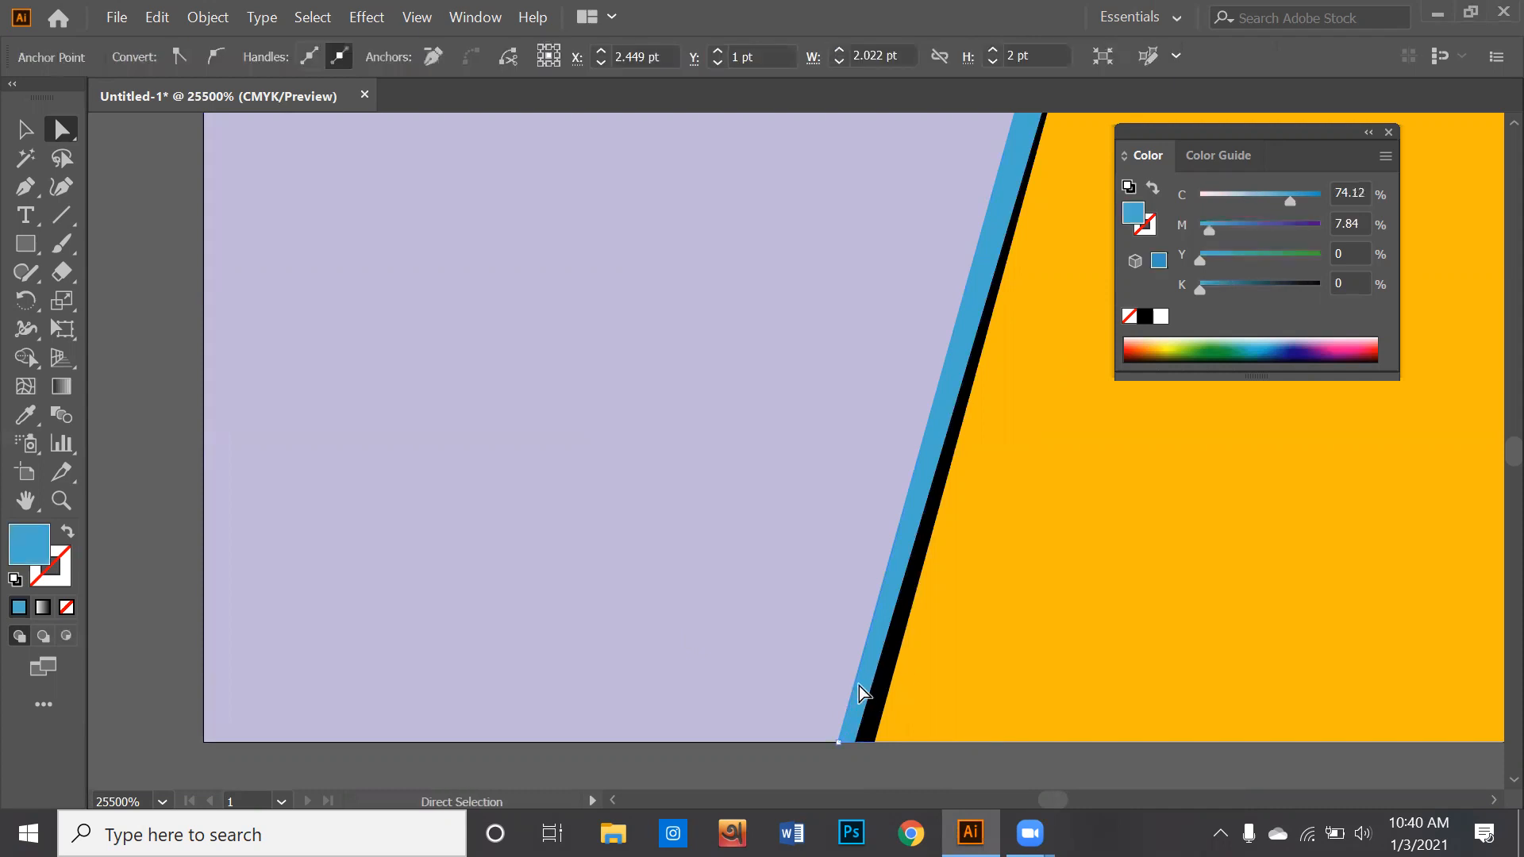
left_click_drag(838, 743, 855, 743)
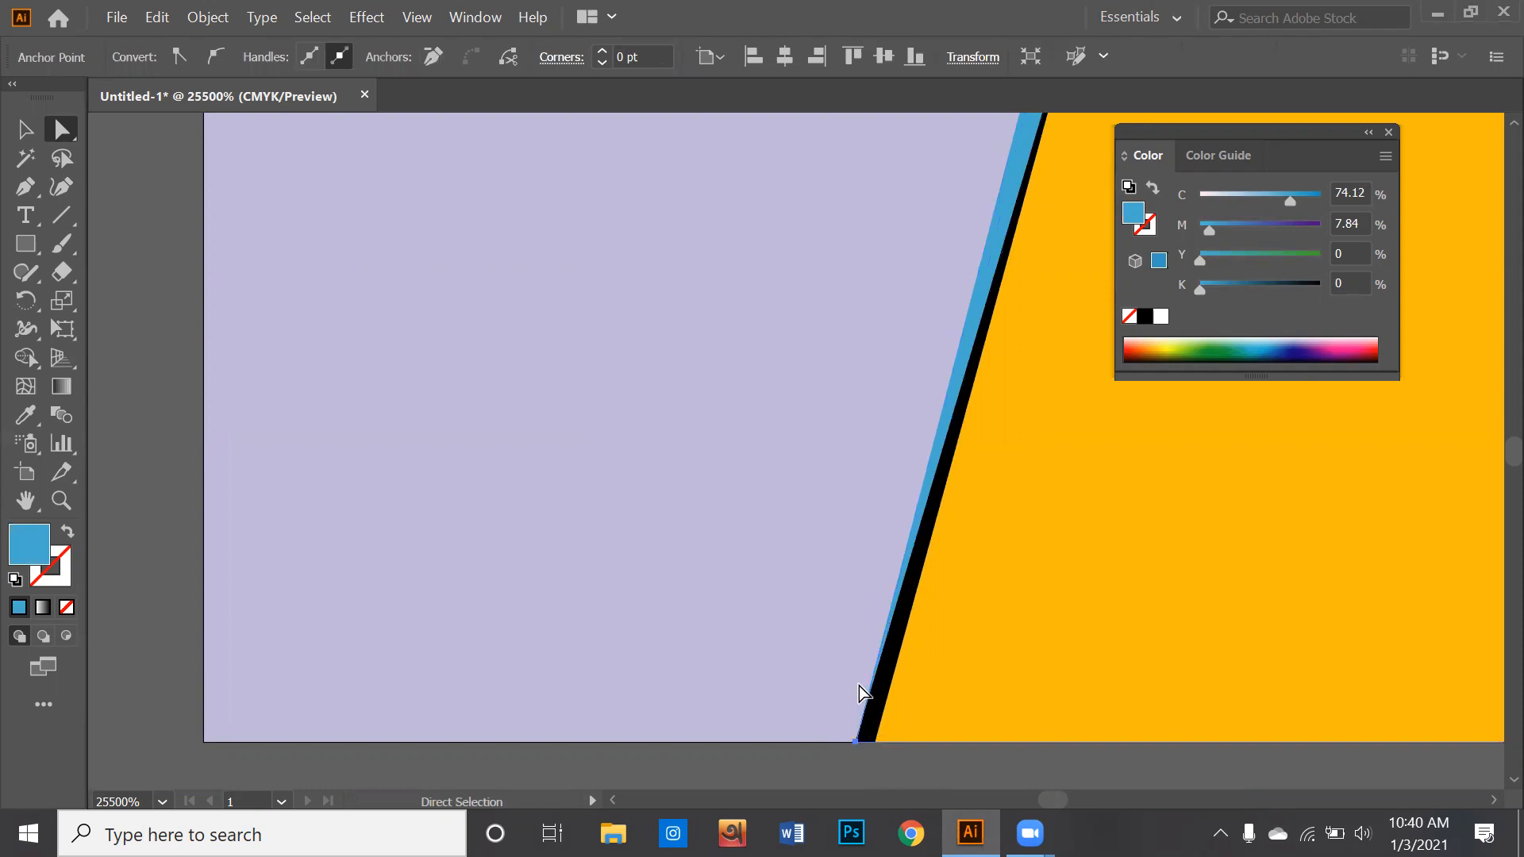
key("ctrl+shift+a")
scroll(859, 686, "down", 1)
left_click_drag(989, 463, 891, 466)
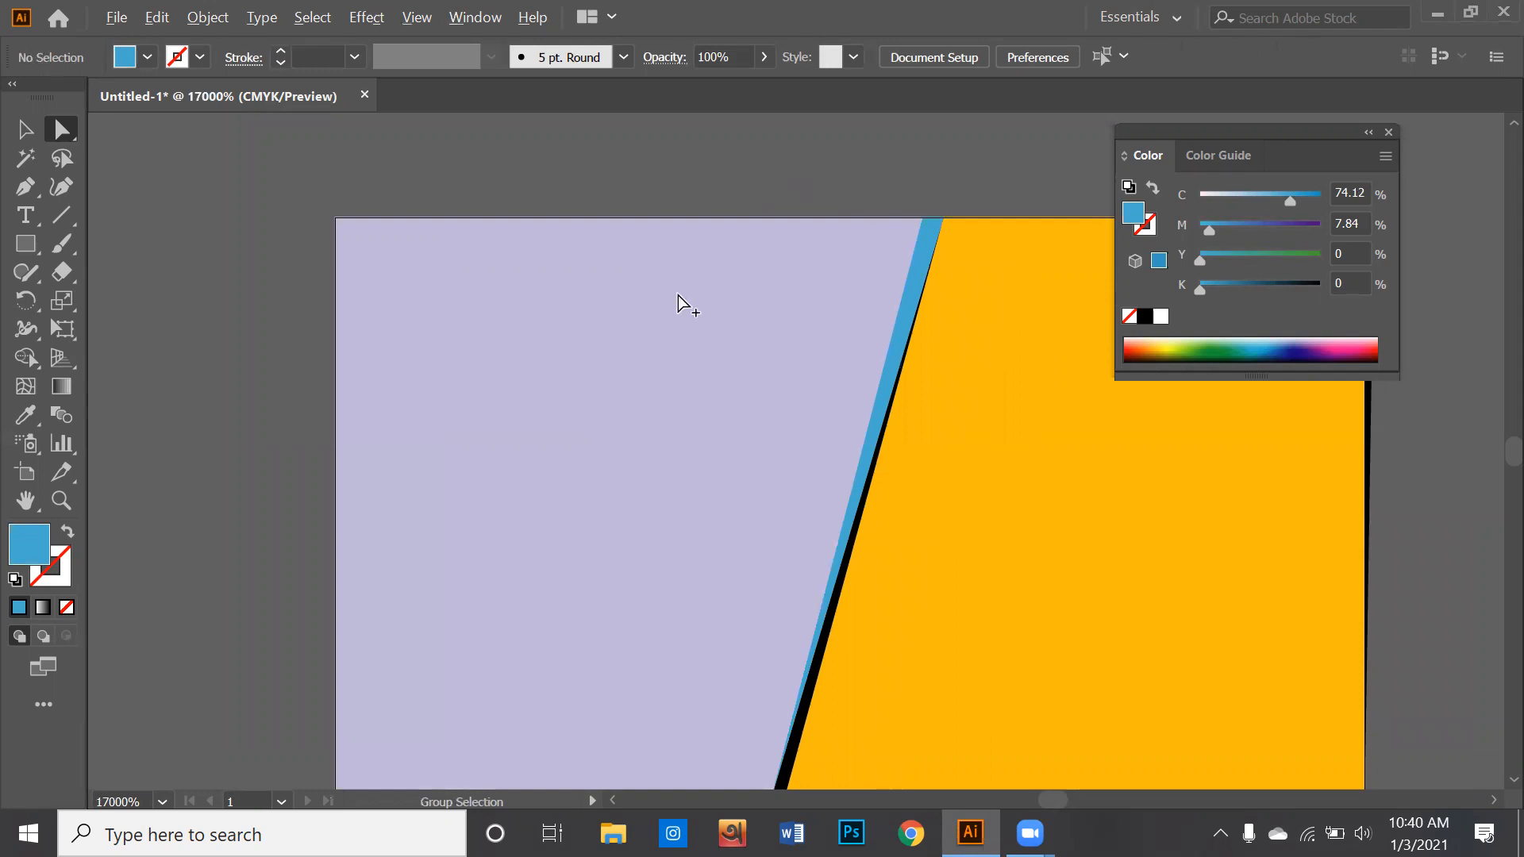
left_click_drag(676, 292, 617, 276)
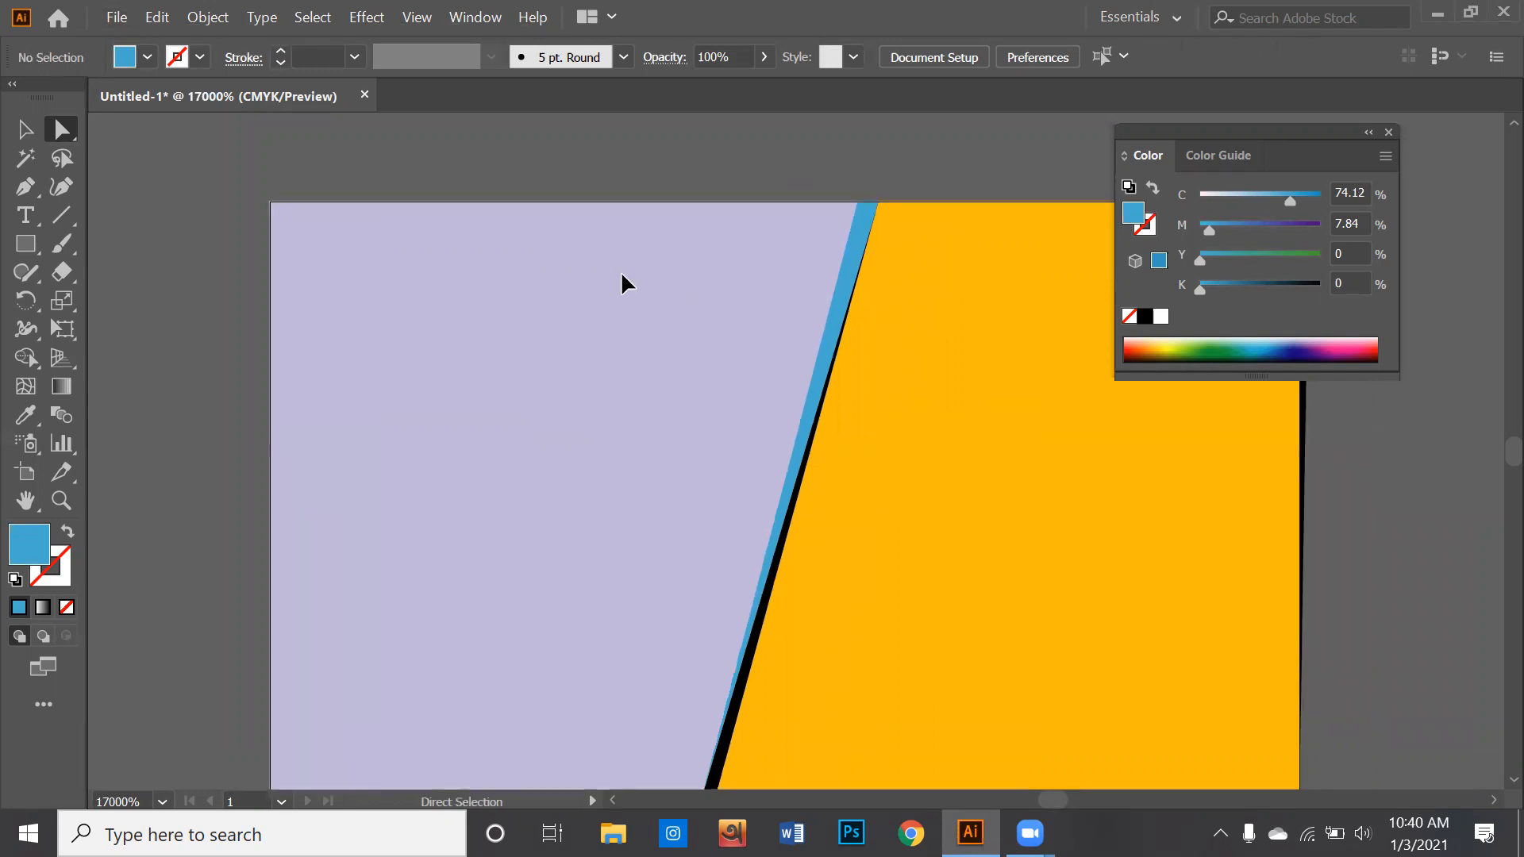
scroll(618, 348, "down", 3)
scroll(621, 335, "up", 3)
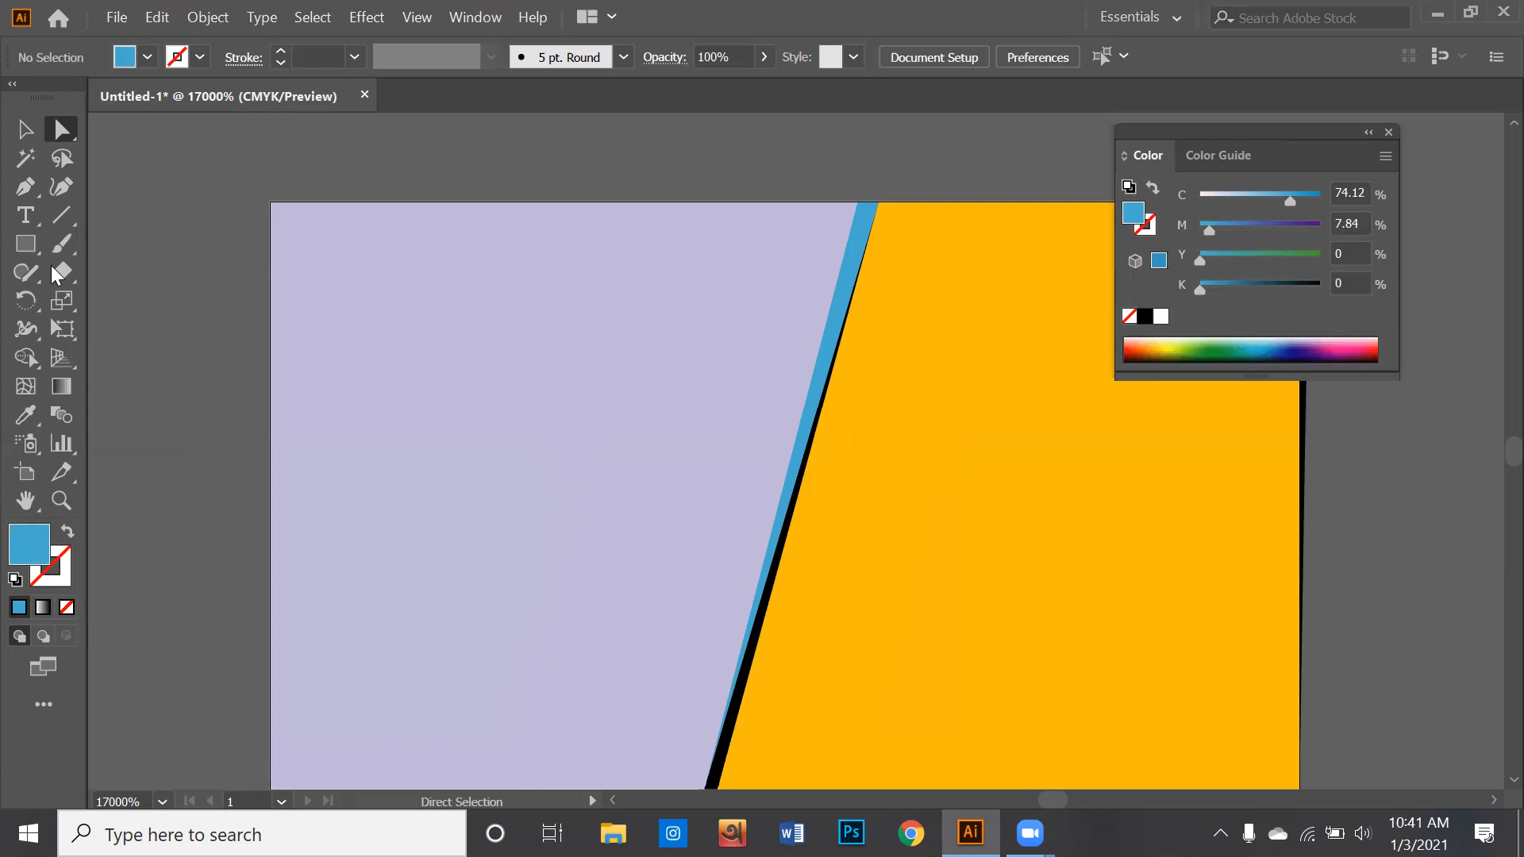
scroll(521, 563, "down", 3)
scroll(540, 590, "up", 3)
left_click(25, 500)
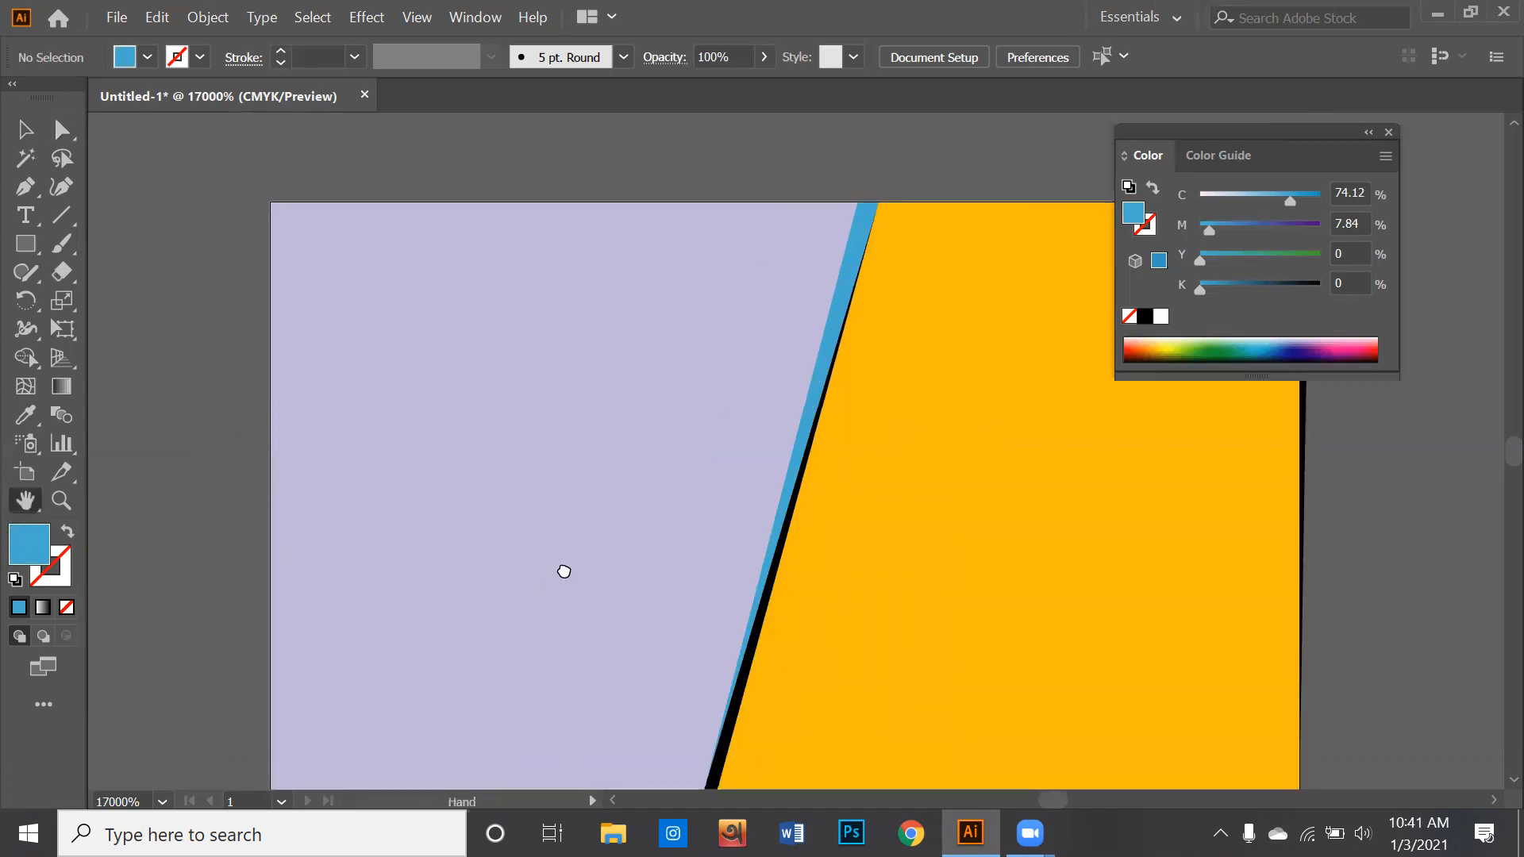
left_click_drag(562, 574, 570, 524)
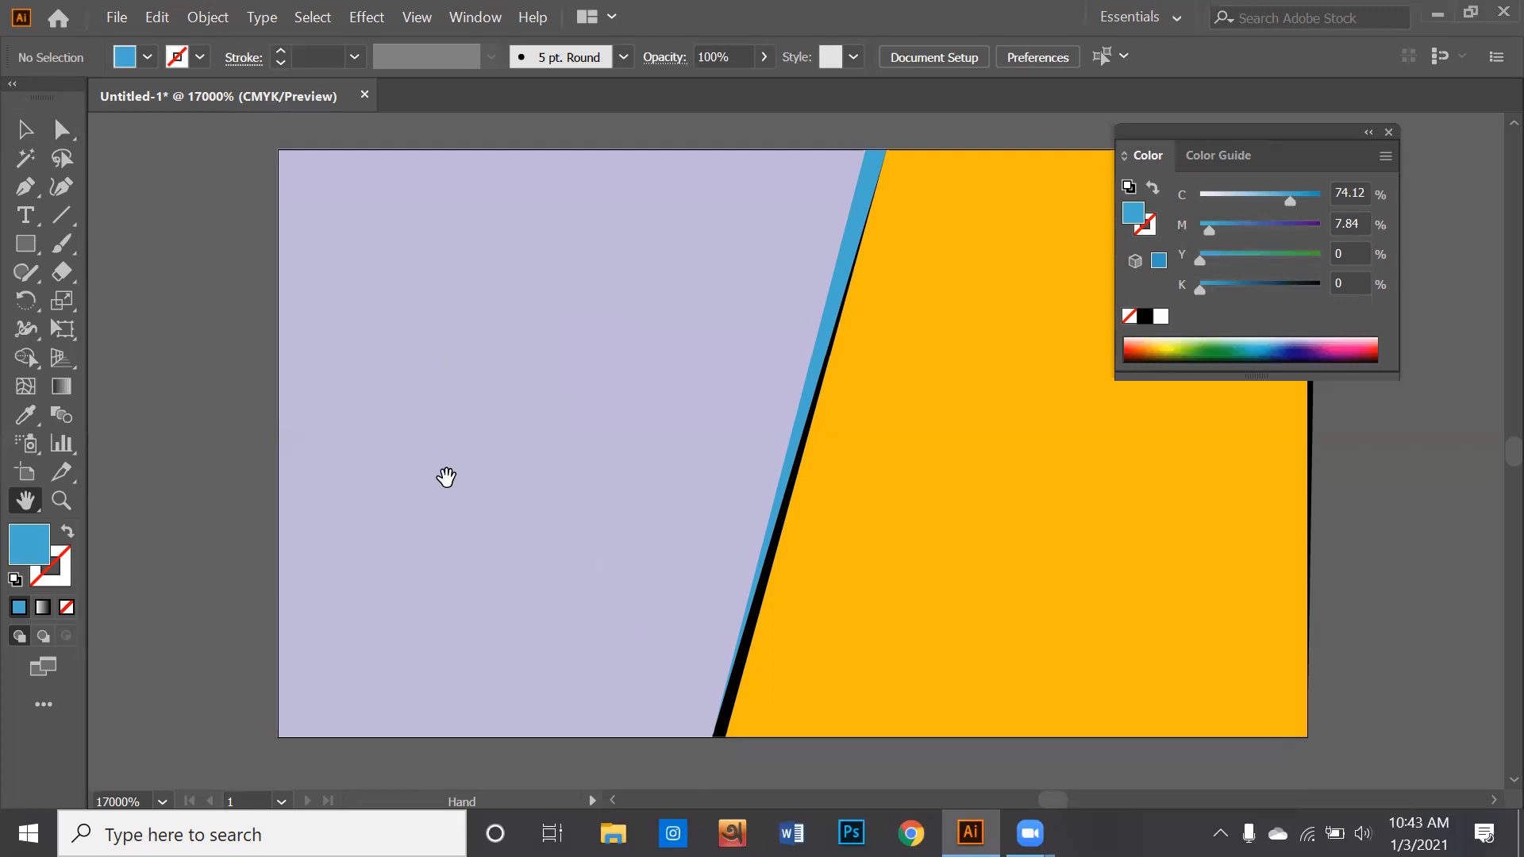
left_click_drag(408, 398, 389, 405)
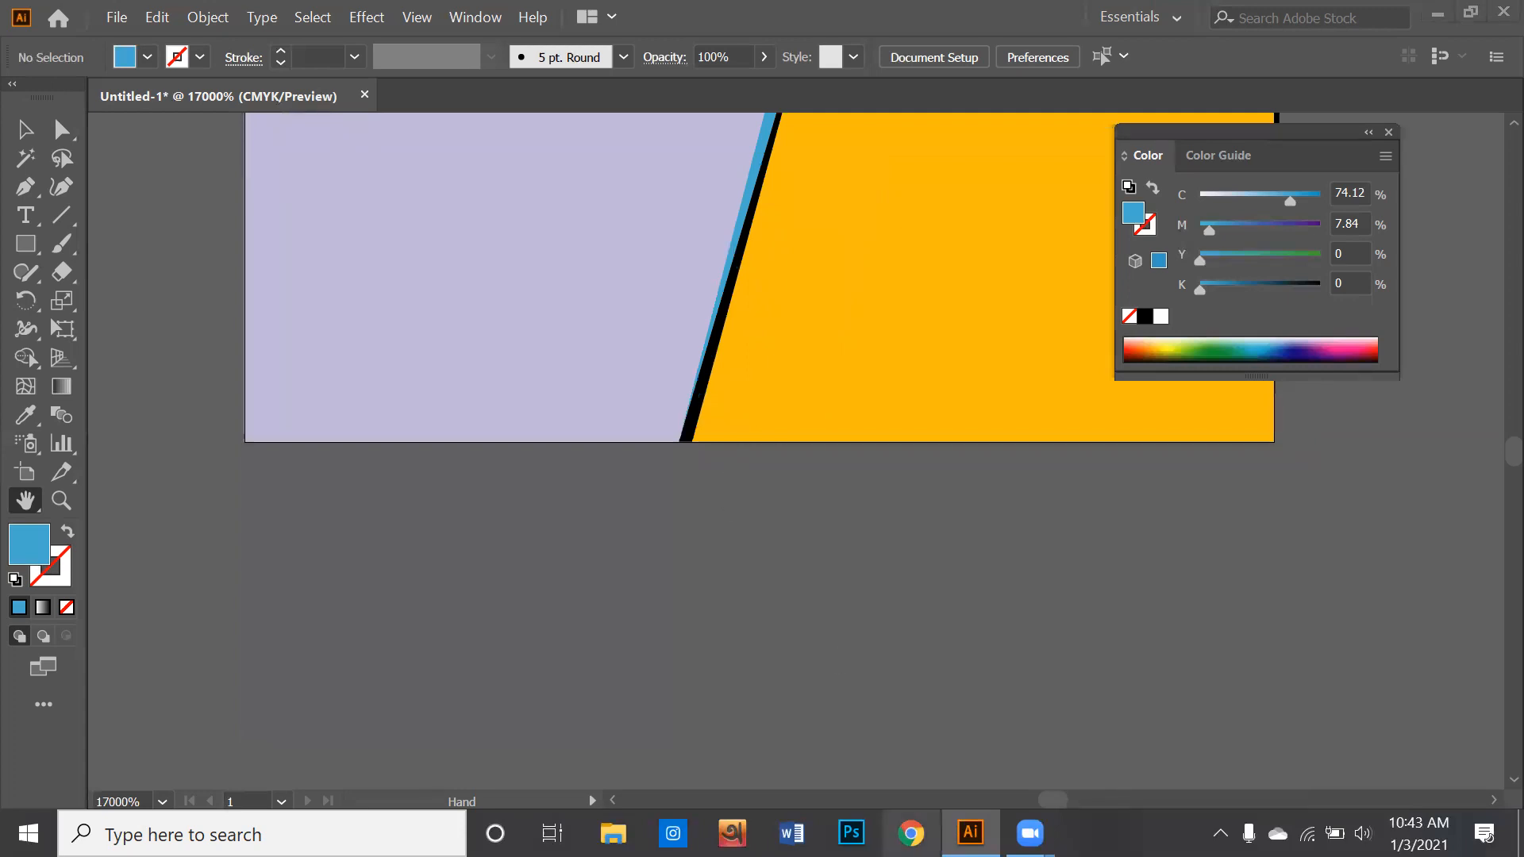
- Switch to Chrome, open Google and run an image search for "logo png"
key("alt+Tab")
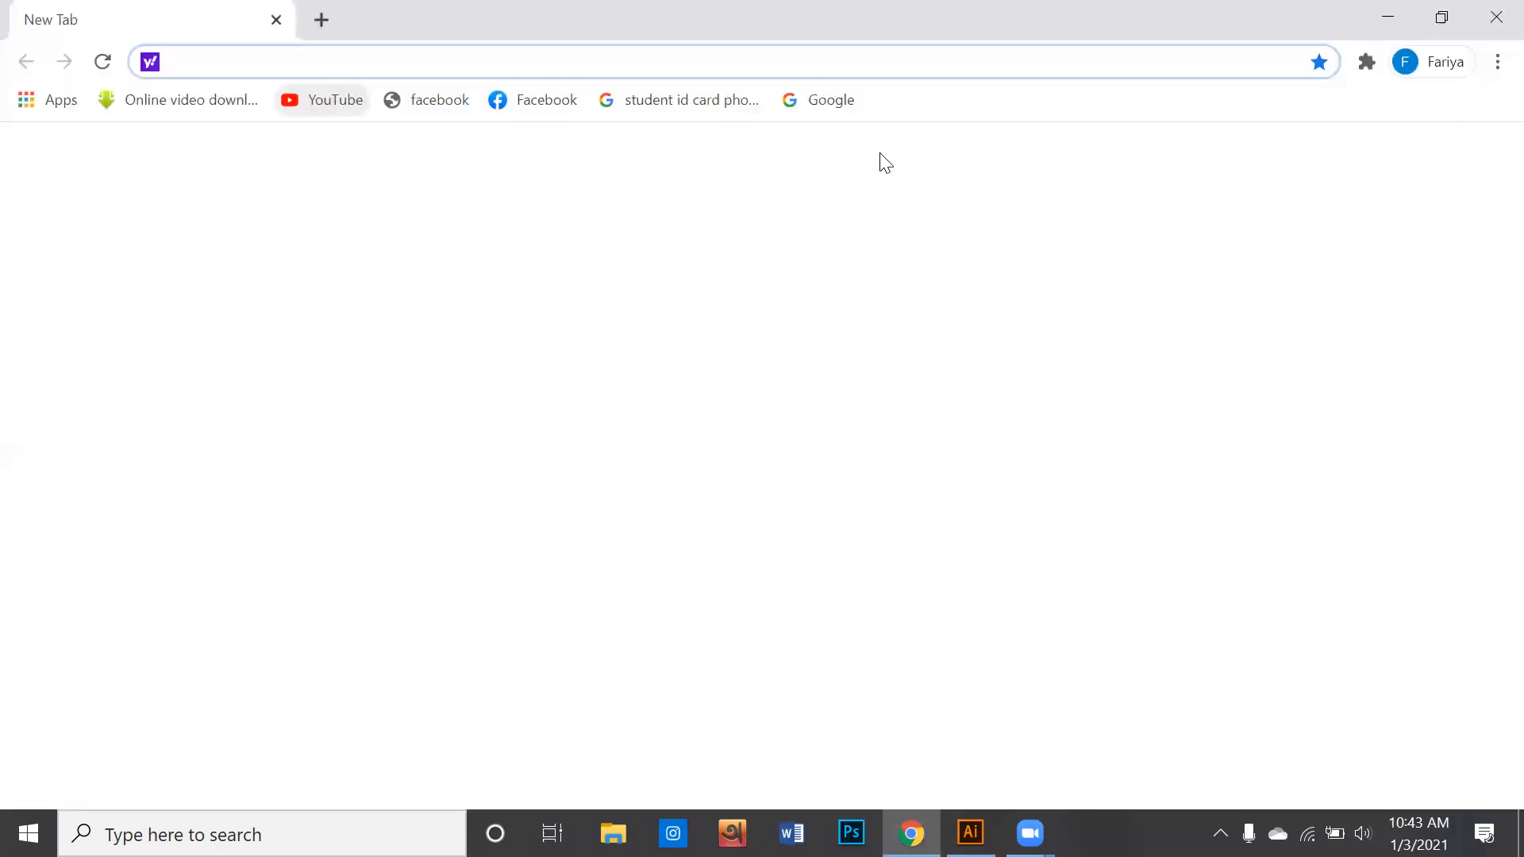
left_click(822, 101)
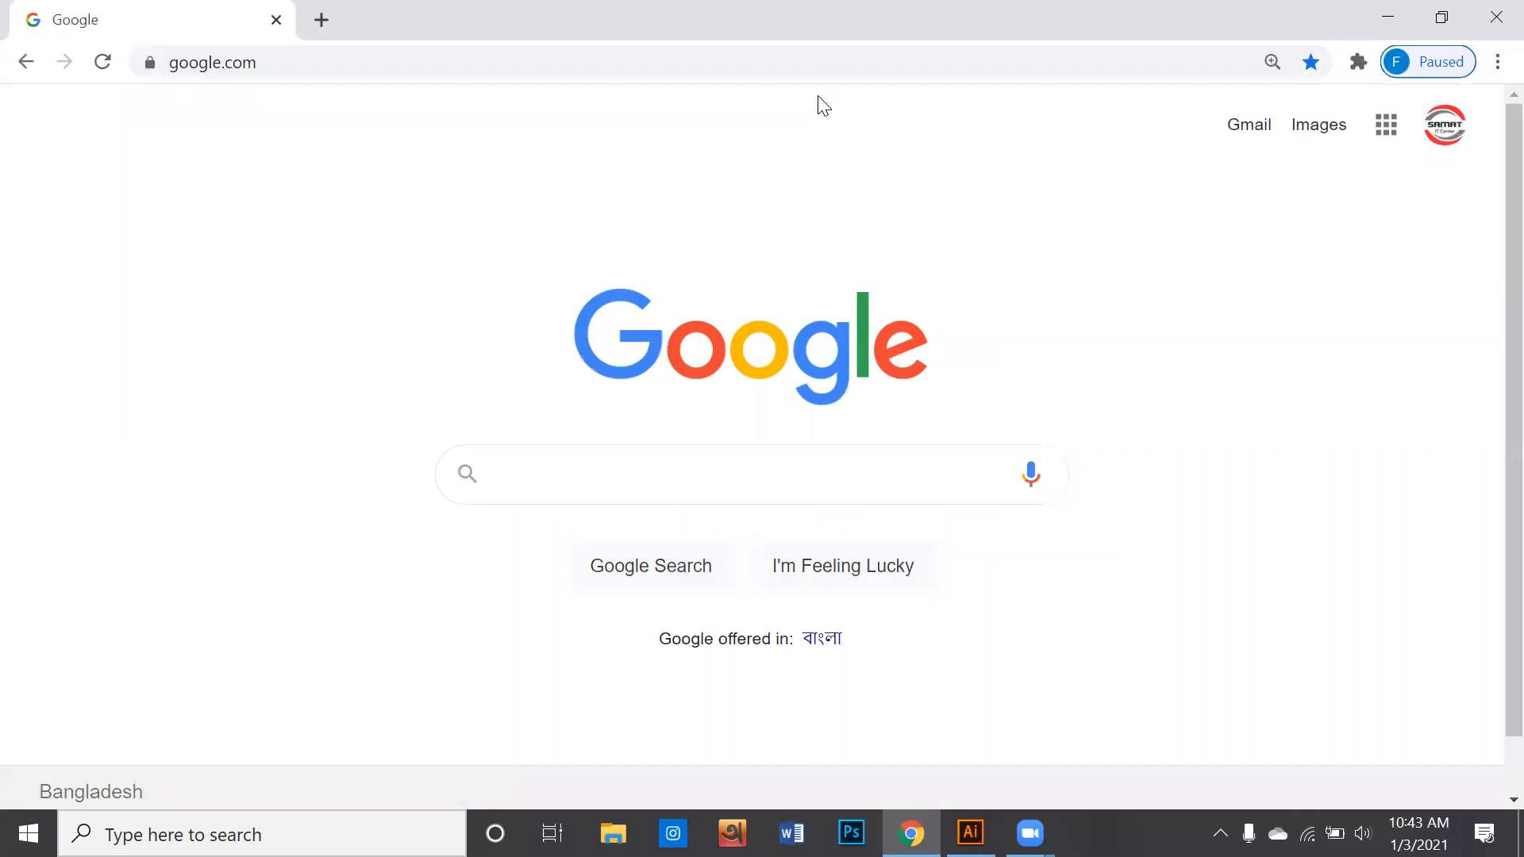
type("lo")
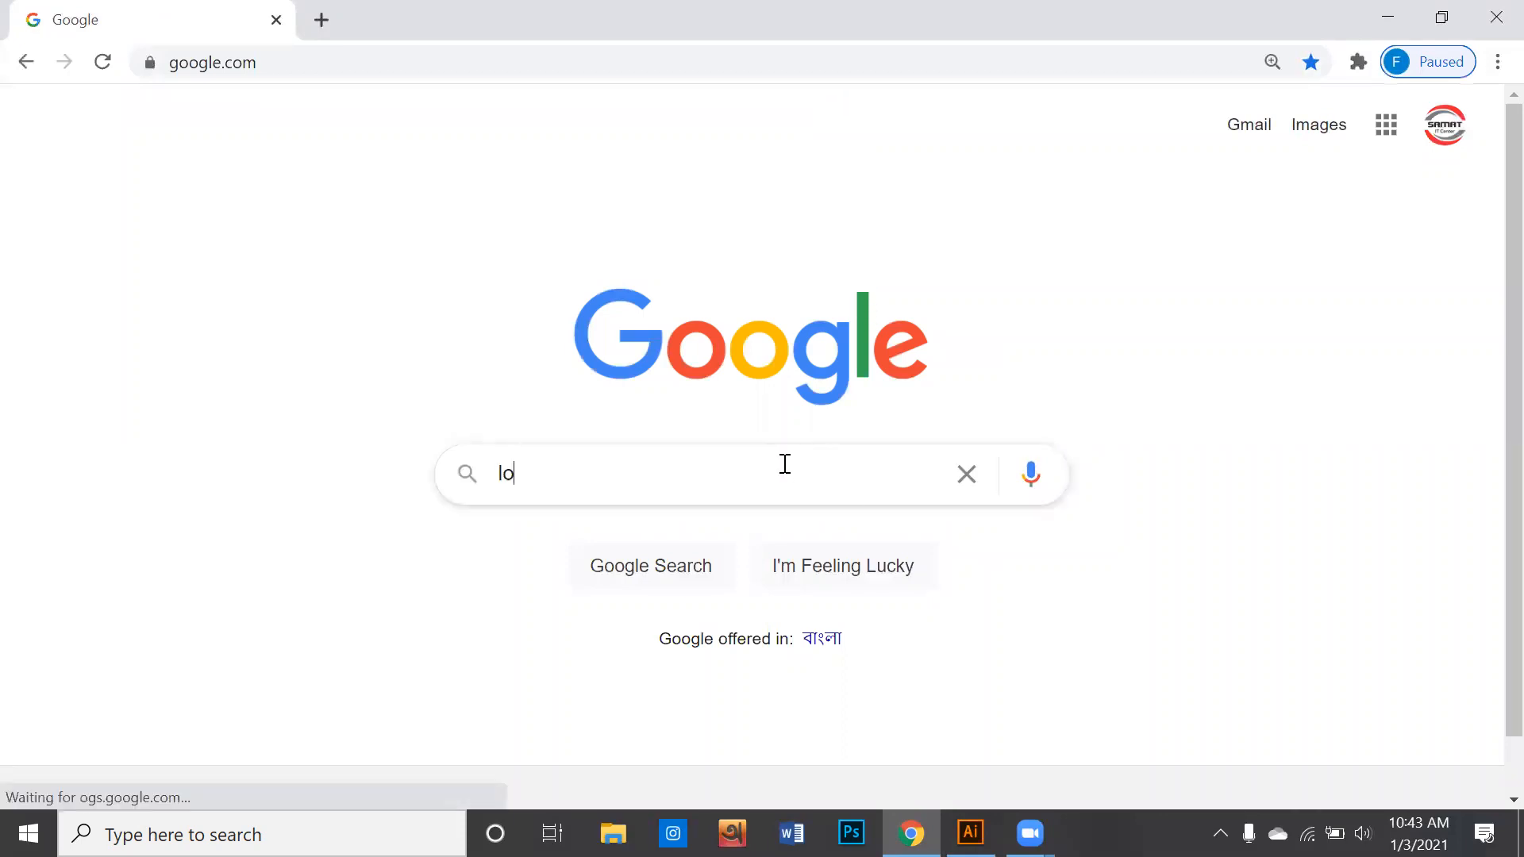
type("go png")
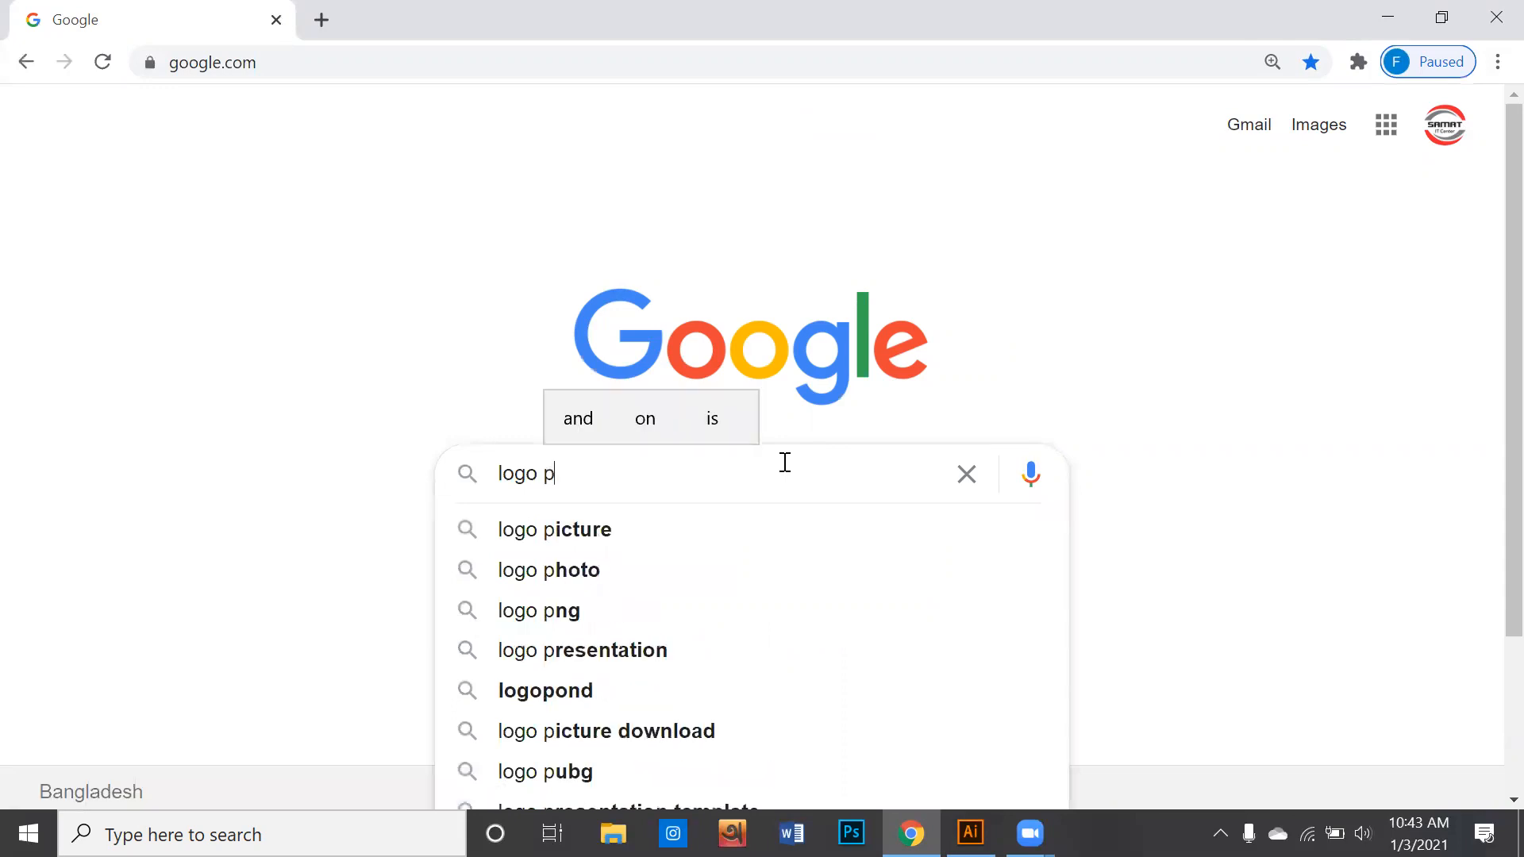
key("Return")
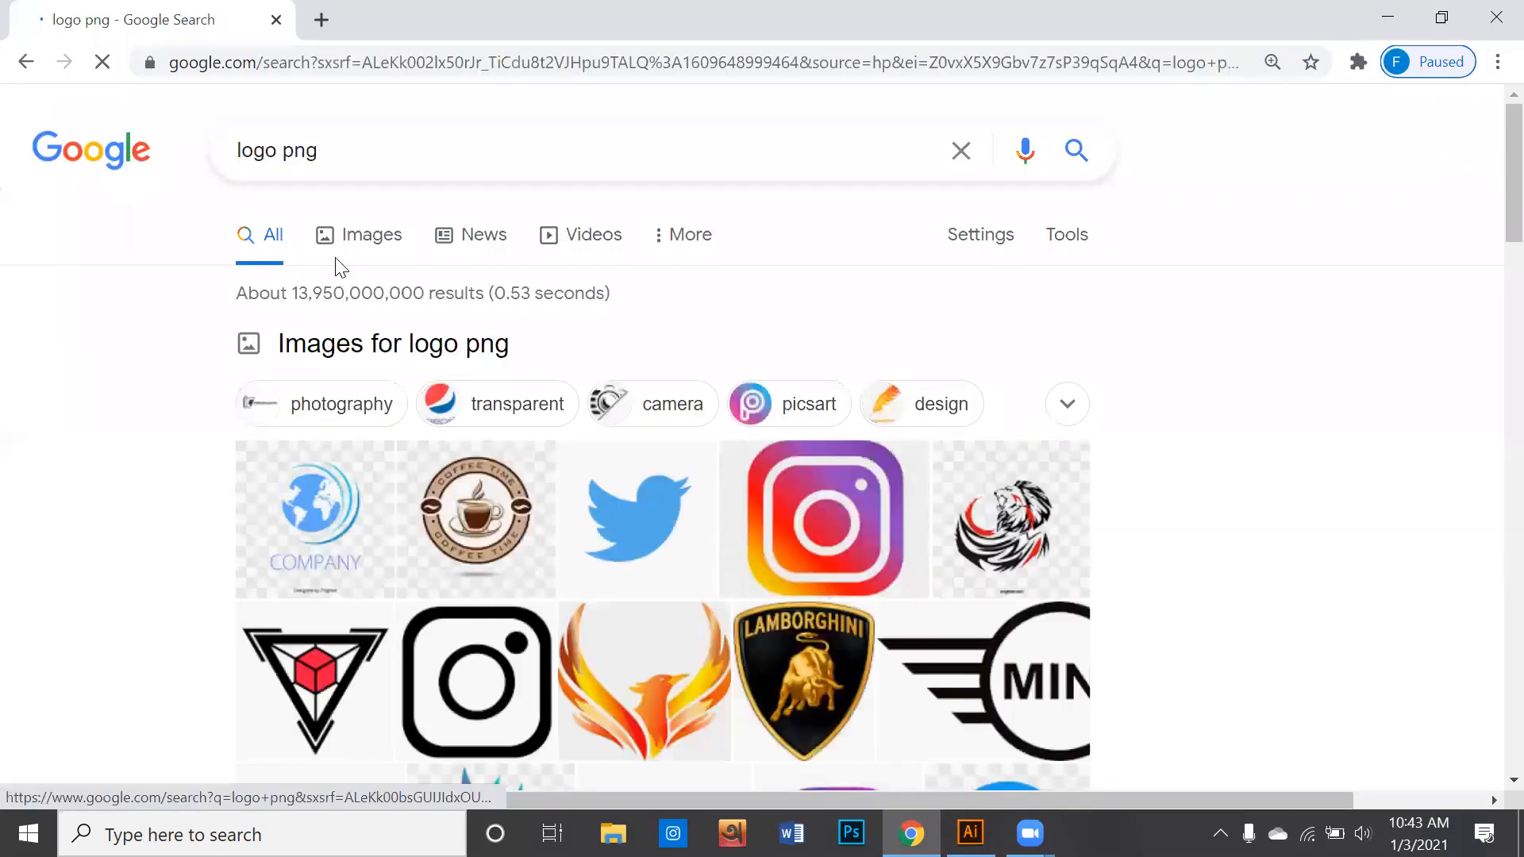
left_click(372, 238)
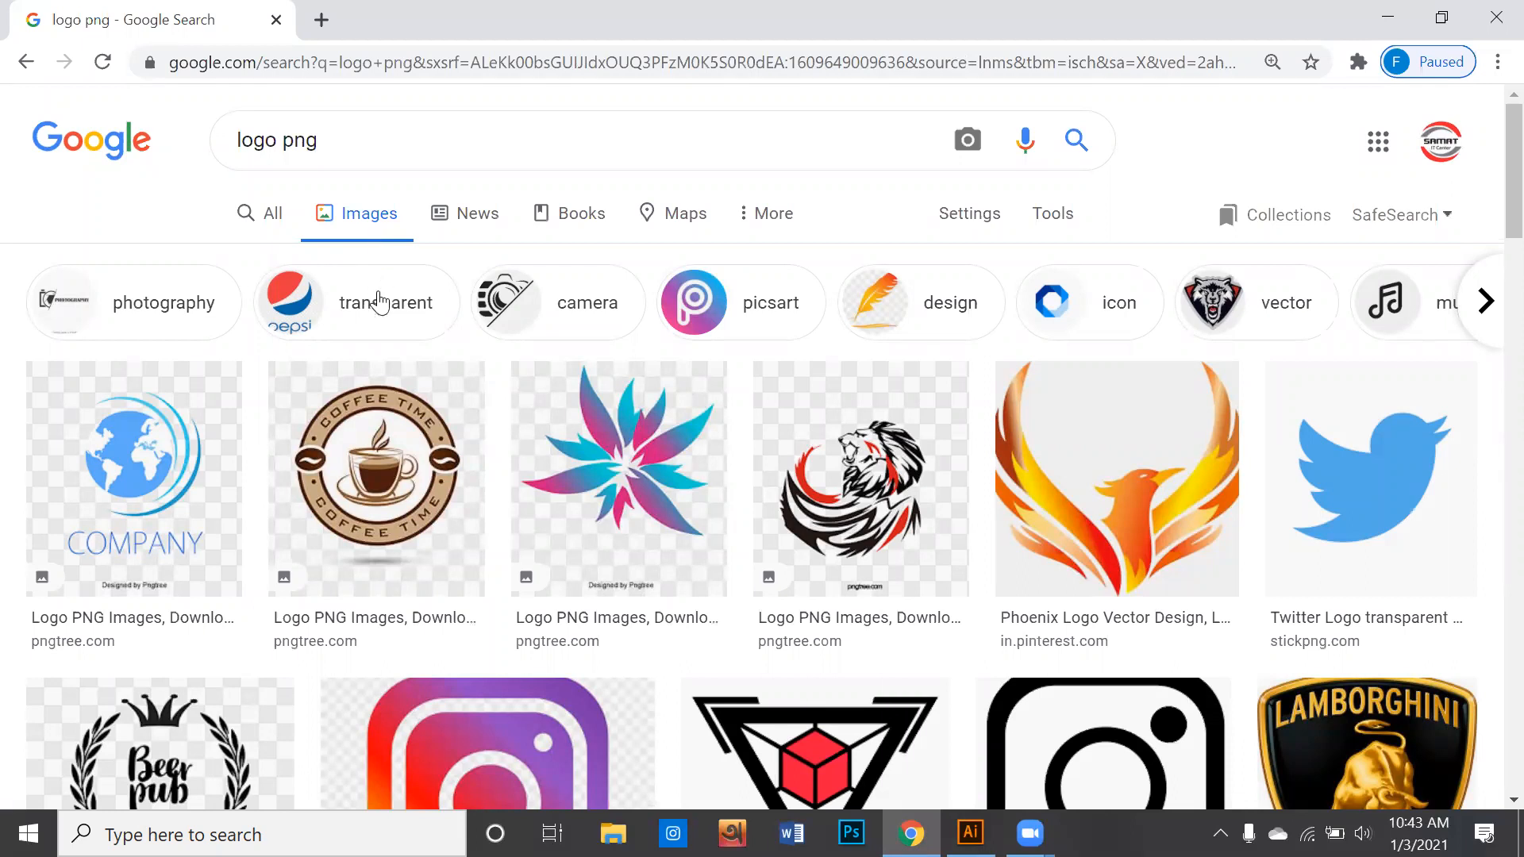
- Find the BMW logo PNG in the image results and save it to the Desktop as bmw_logo_PNG19707
scroll(381, 298, "down", 2)
scroll(383, 299, "down", 2)
scroll(383, 299, "down", 2)
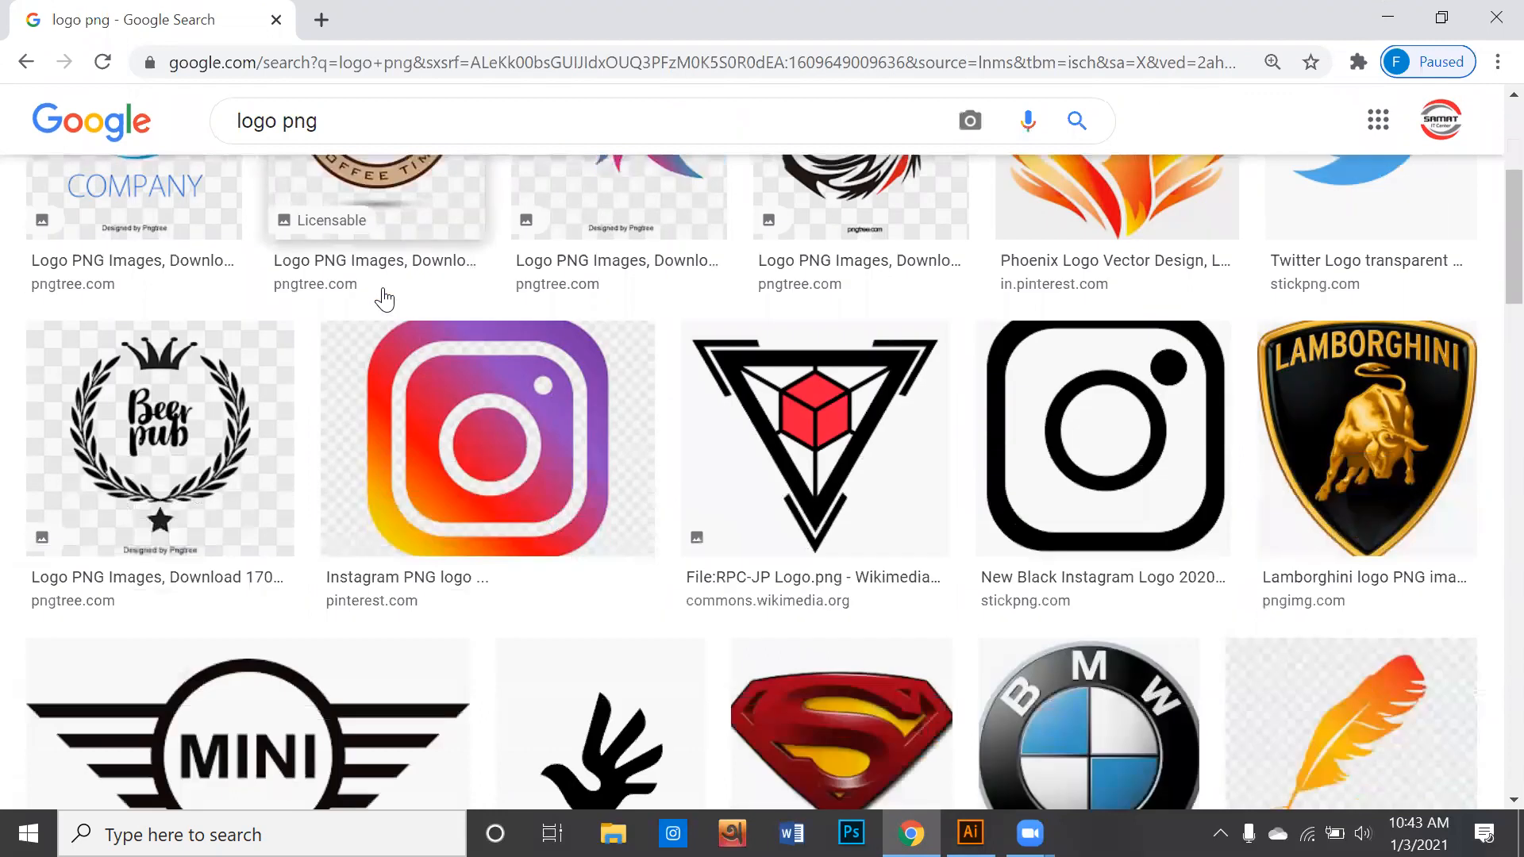
scroll(384, 298, "down", 3)
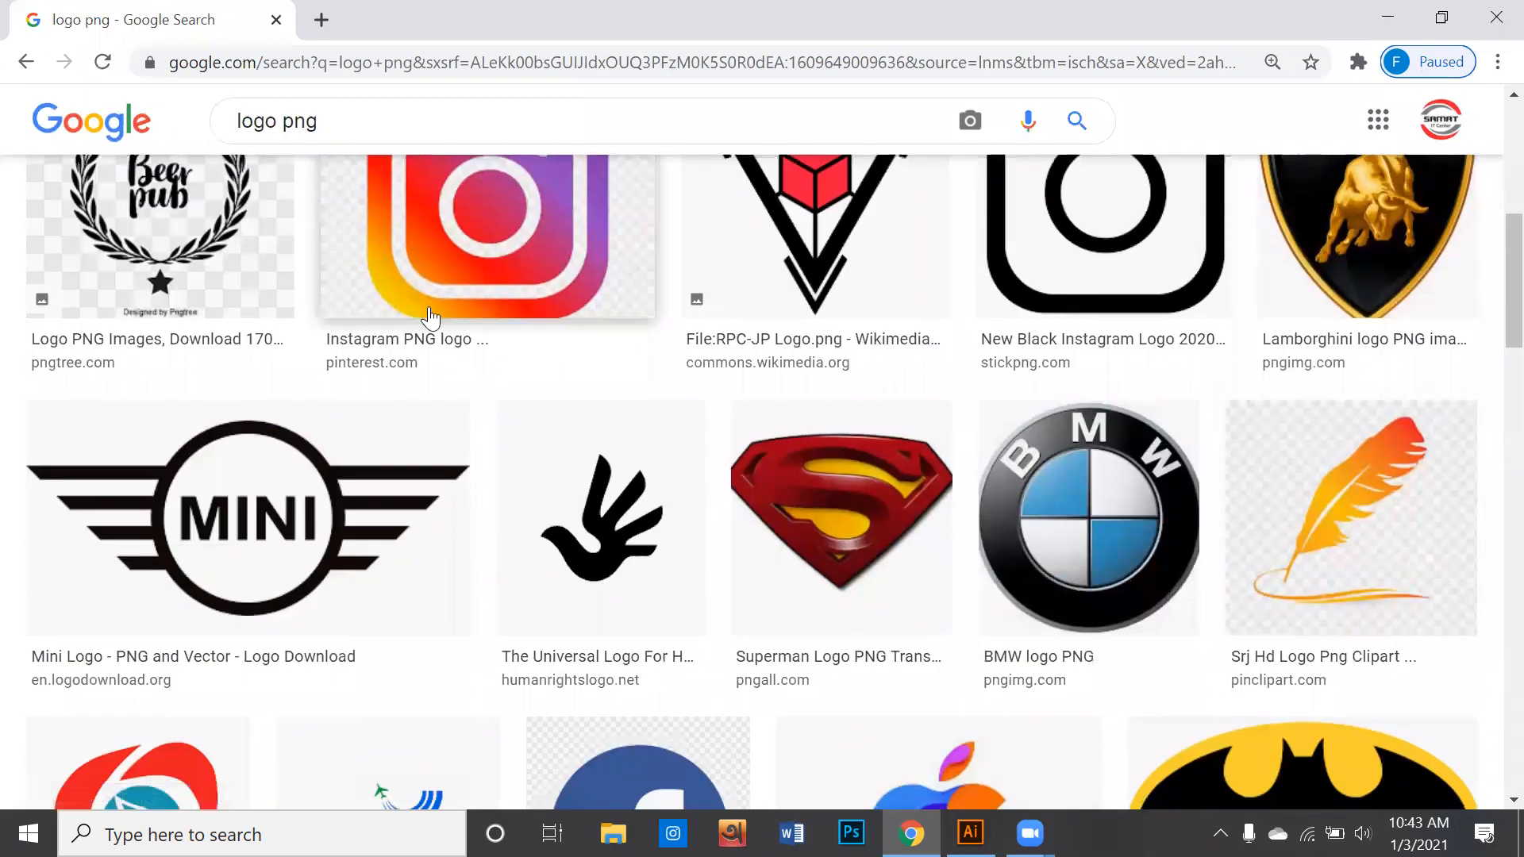
scroll(868, 372, "down", 2)
left_click(1084, 394)
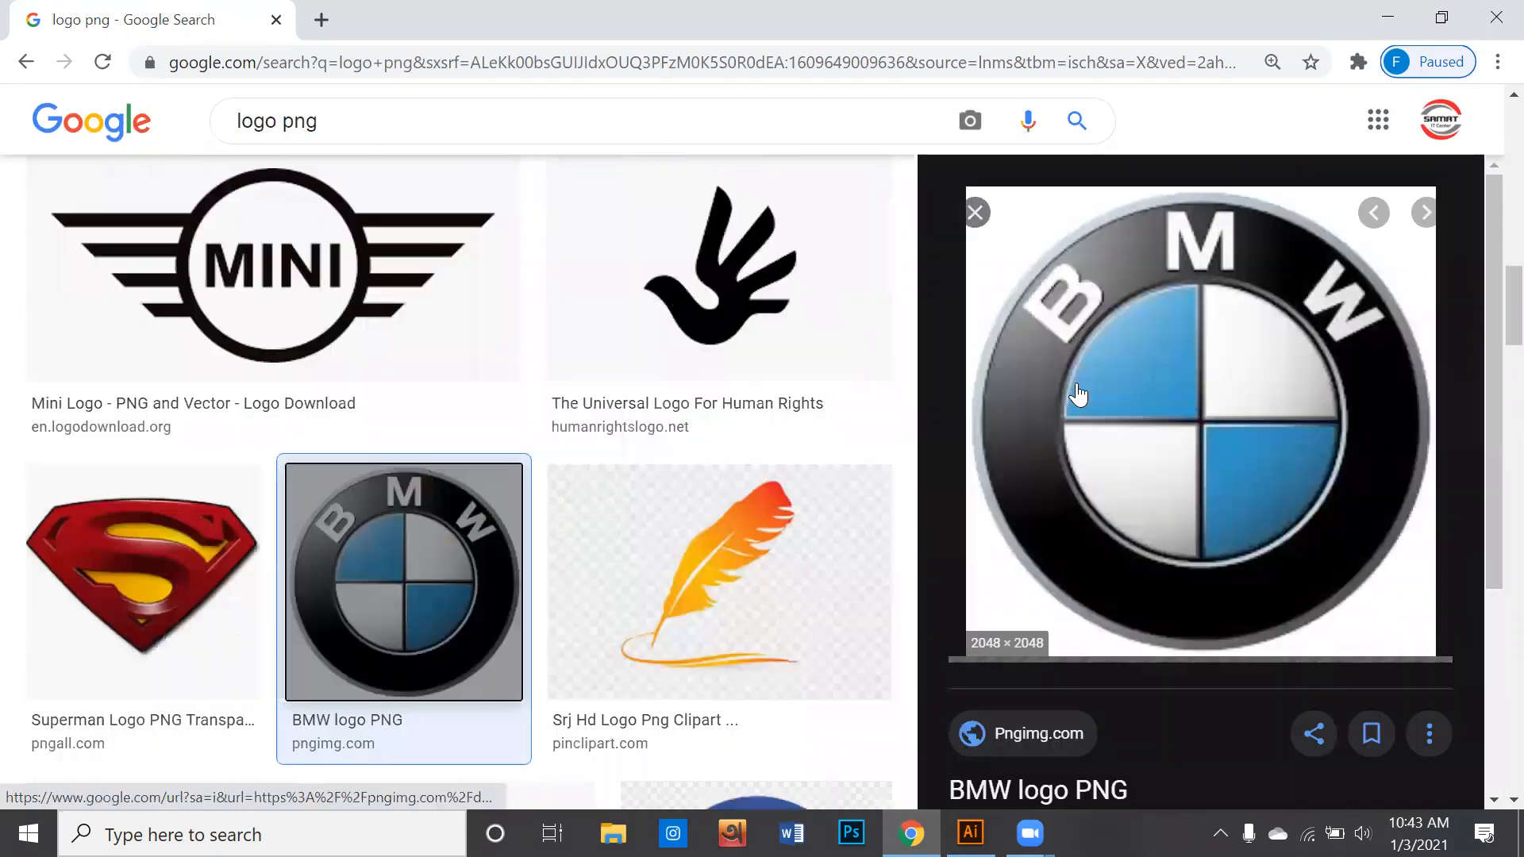
right_click(1122, 373)
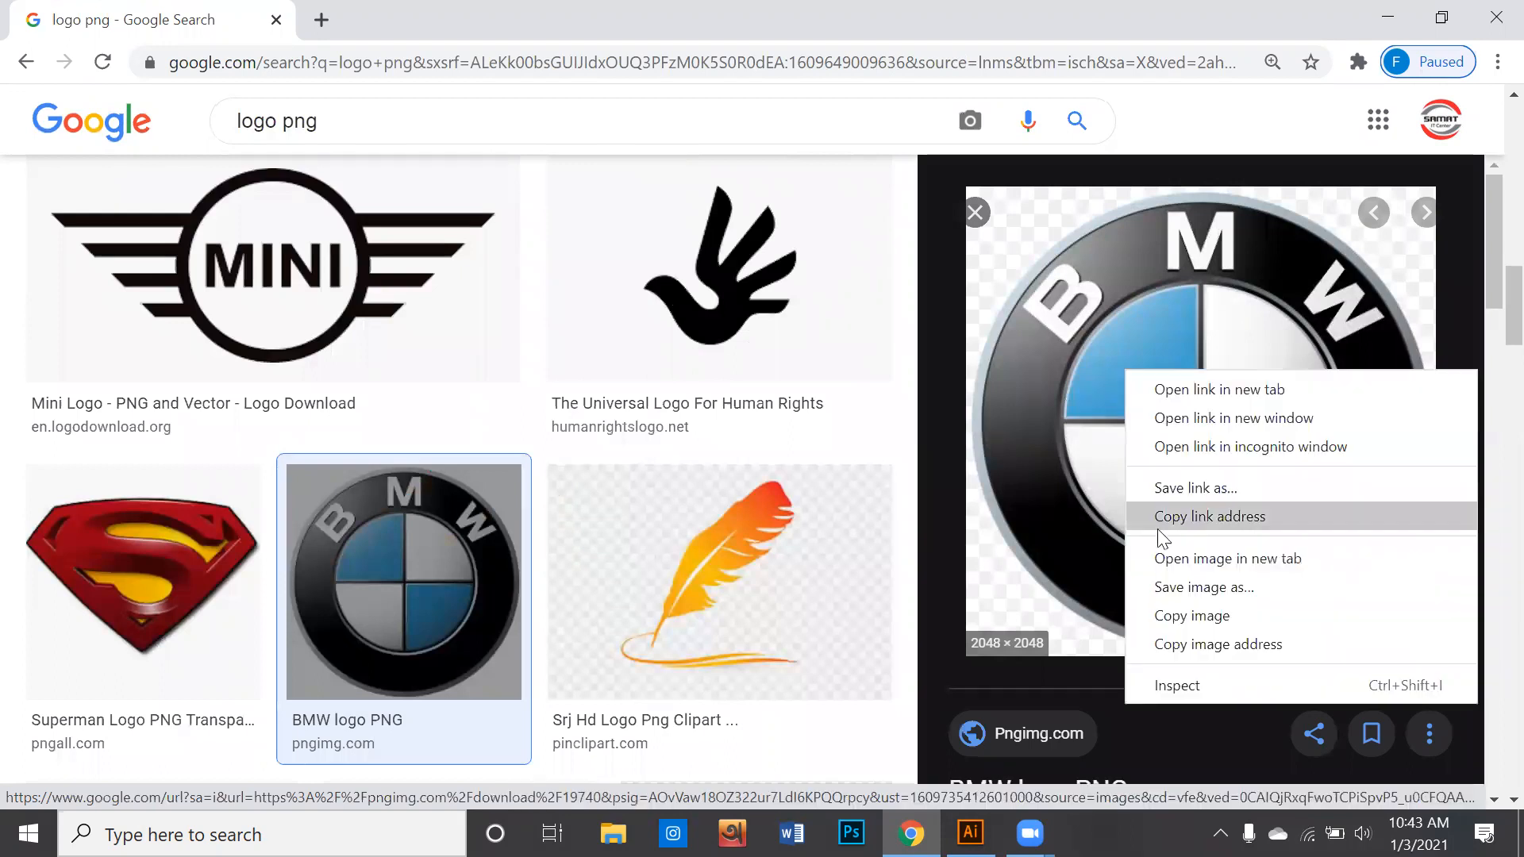
left_click(1169, 588)
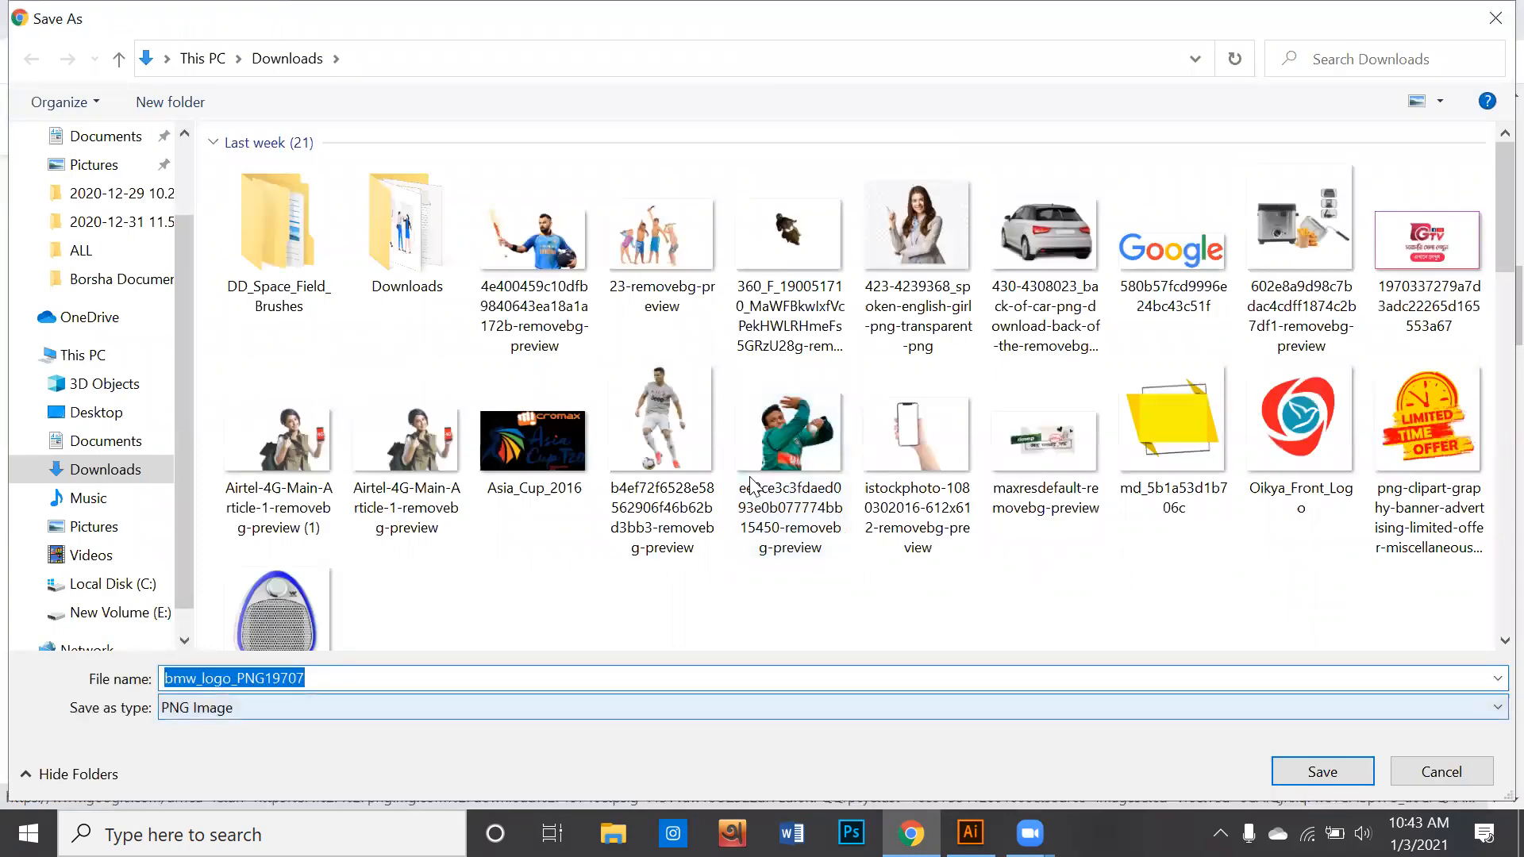
scroll(103, 318, "up", 2)
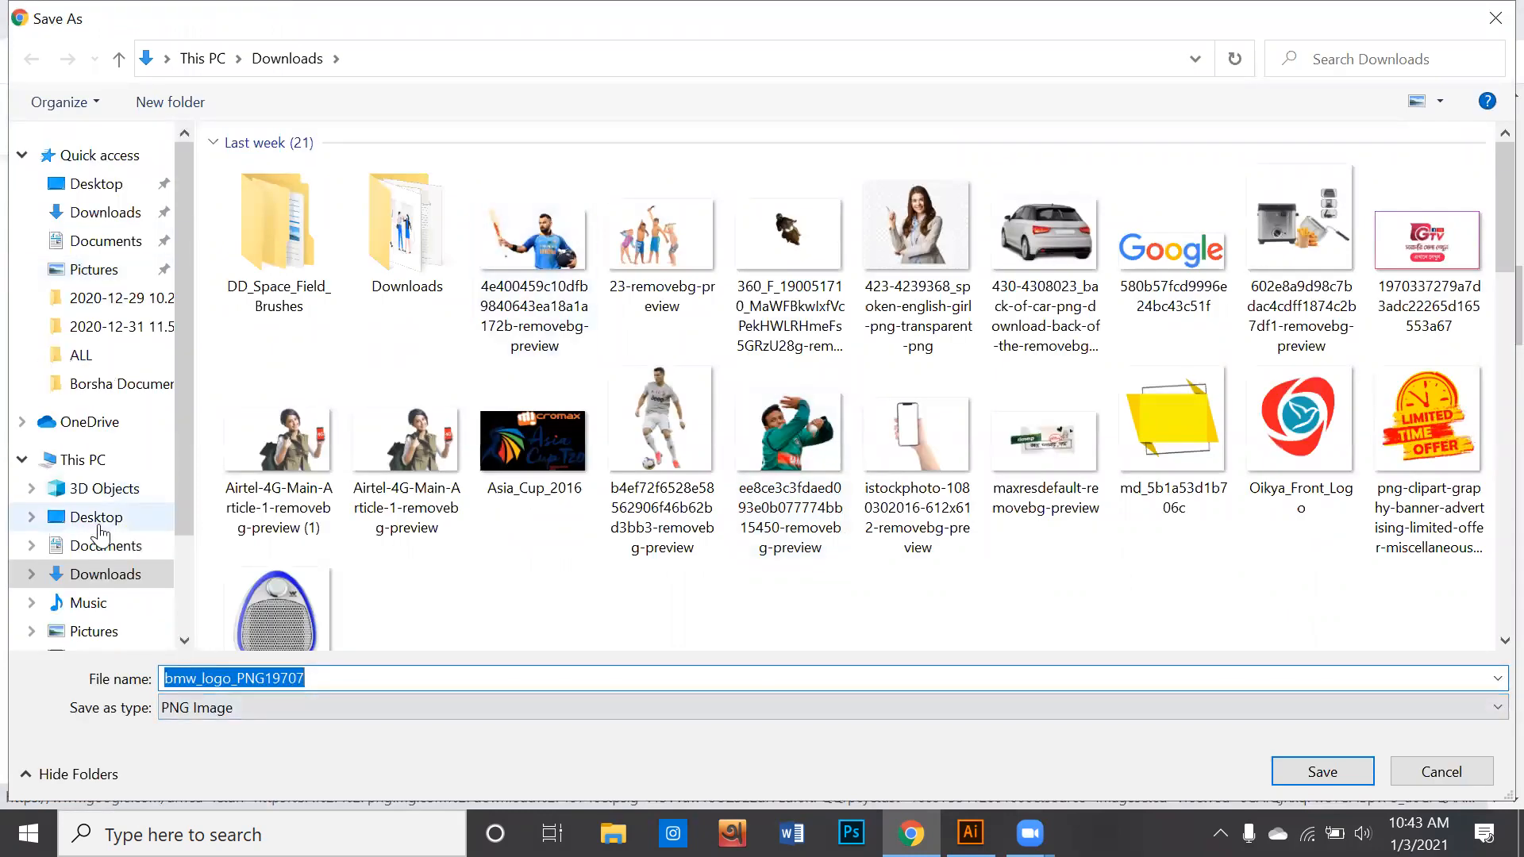
left_click(99, 525)
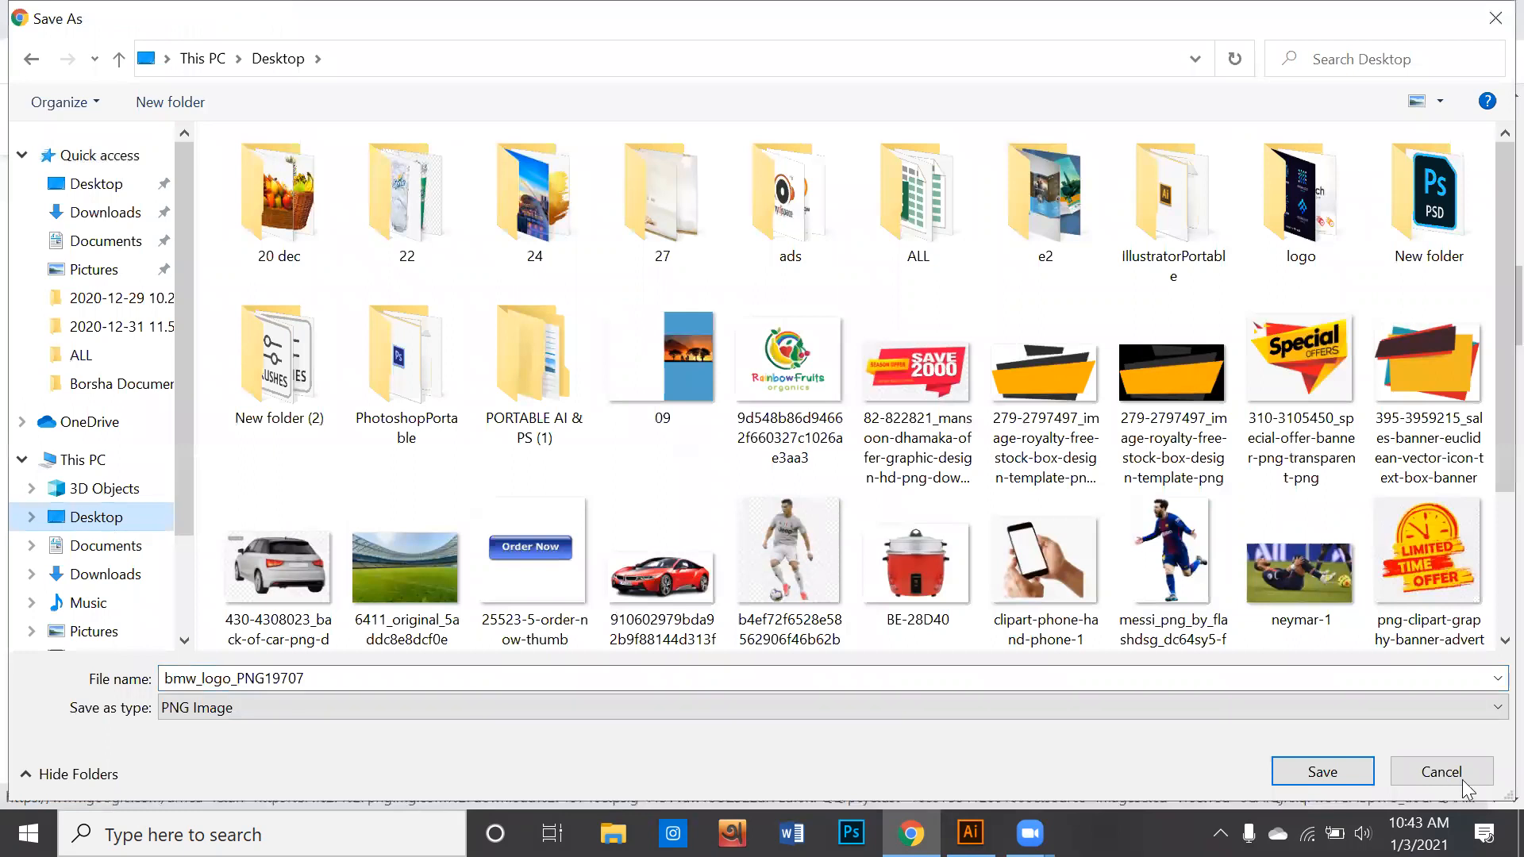
left_click(1306, 772)
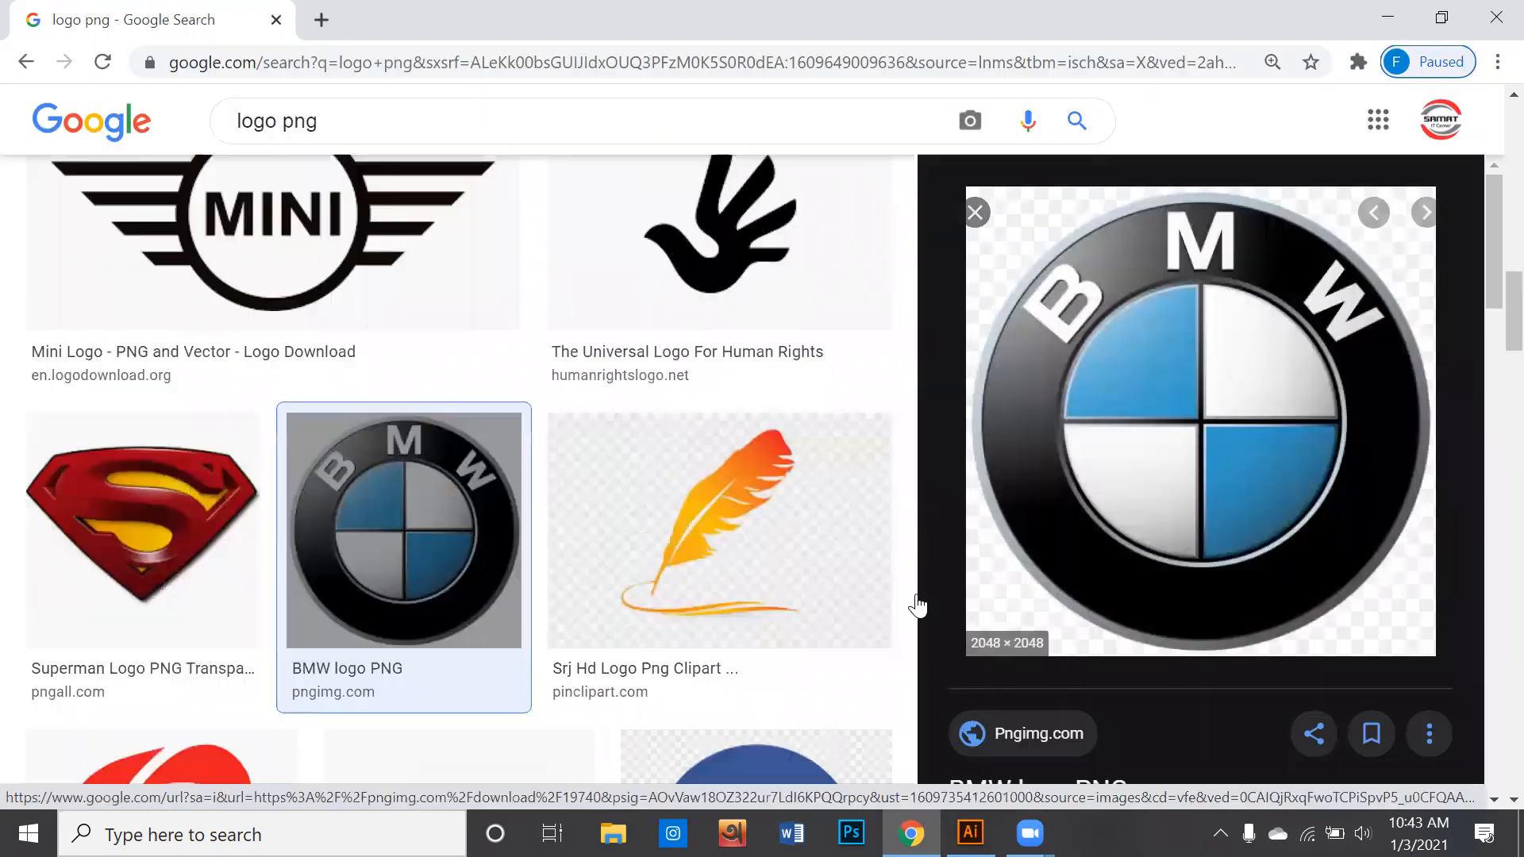
- Find the Gmail logo in the image results and save it to the Desktop as Gmail-logo in PNG format
scroll(605, 527, "down", 5)
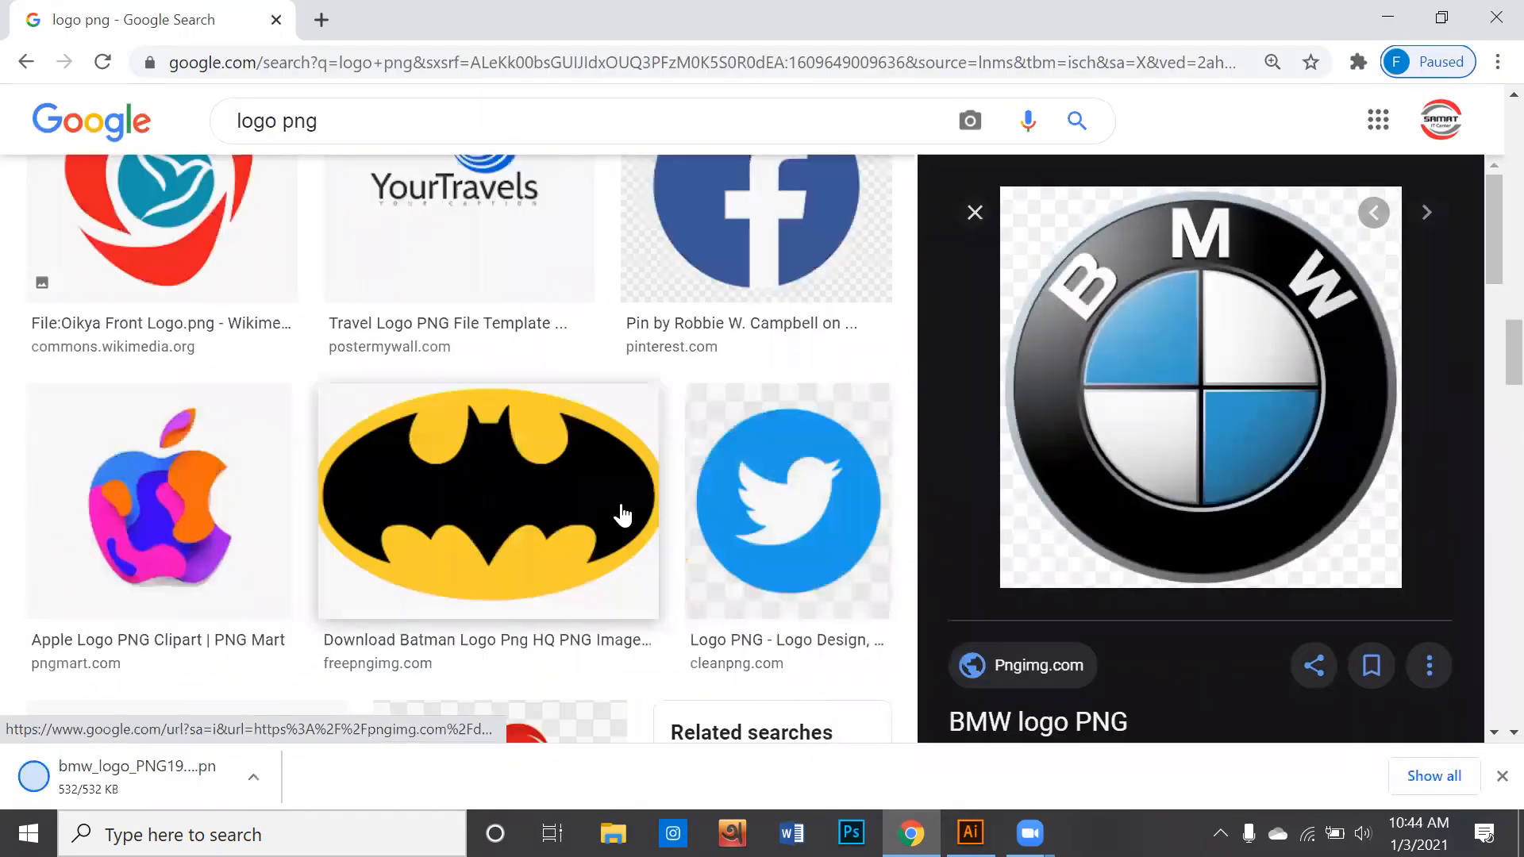
scroll(611, 530, "down", 3)
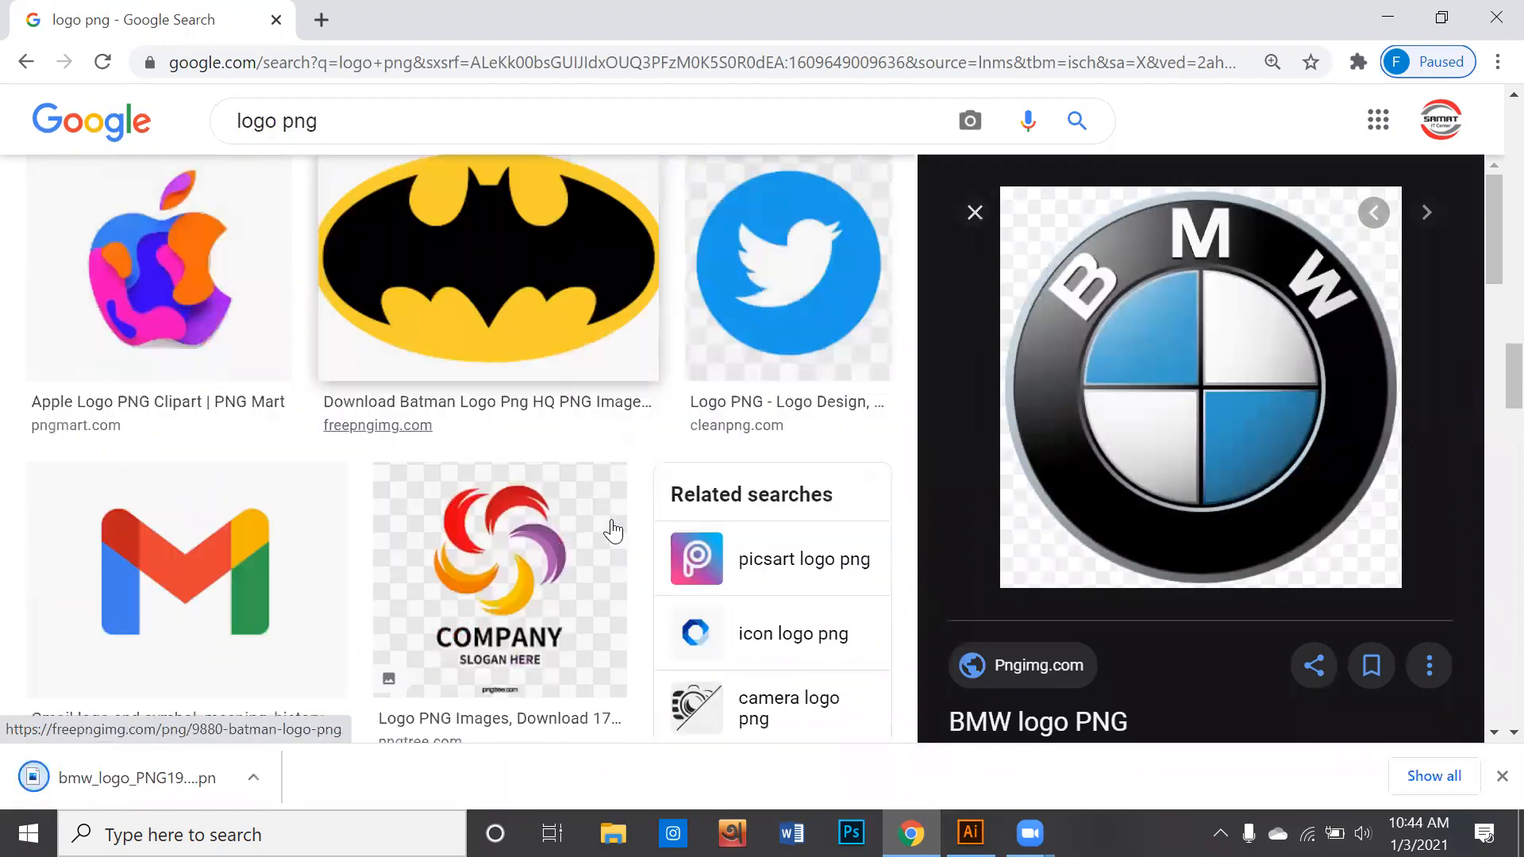
scroll(613, 531, "down", 1)
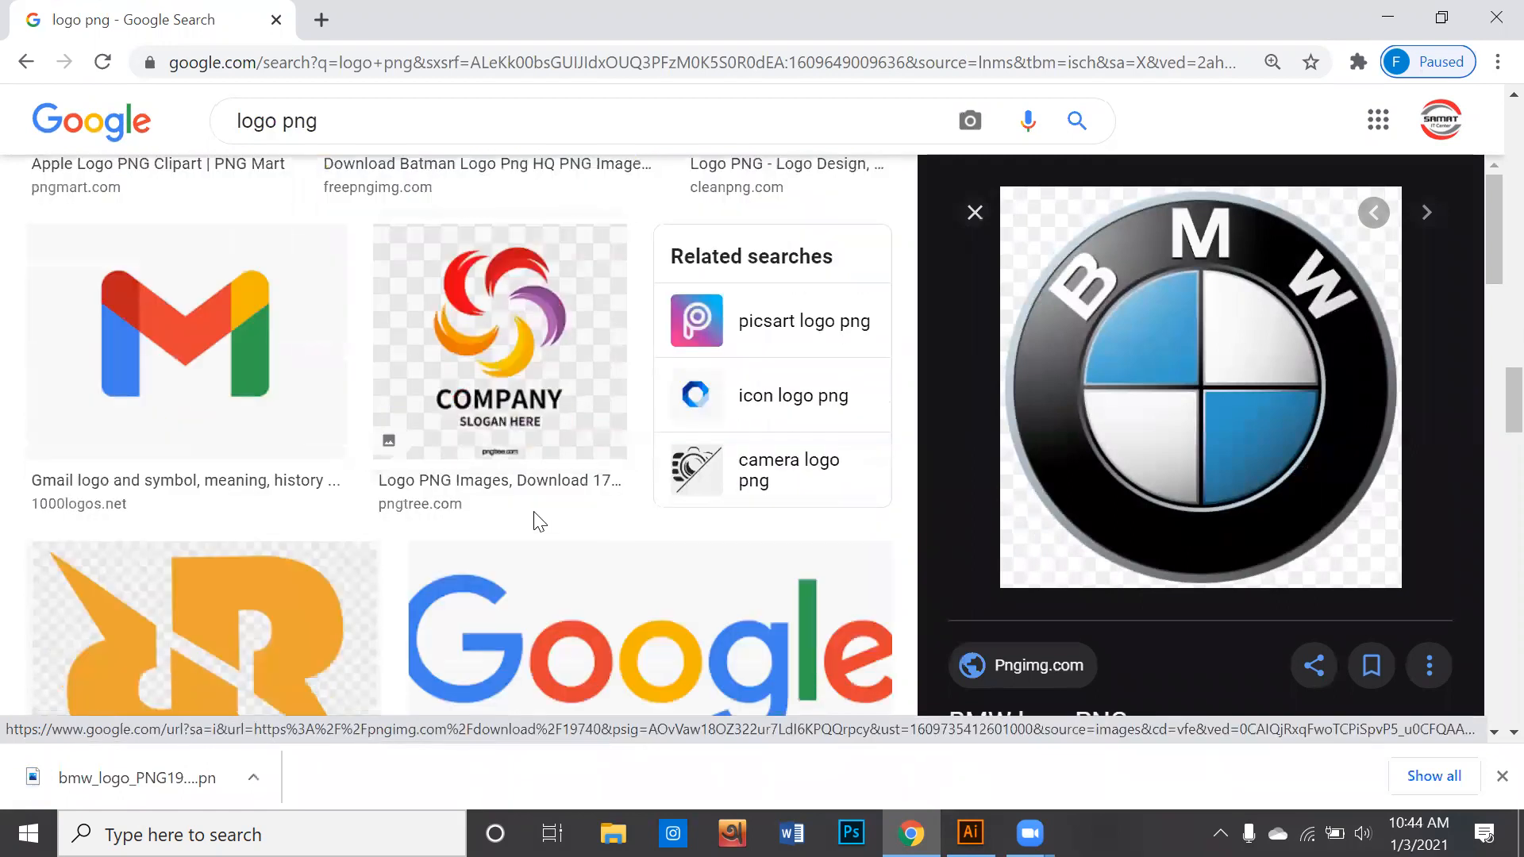
left_click(313, 469)
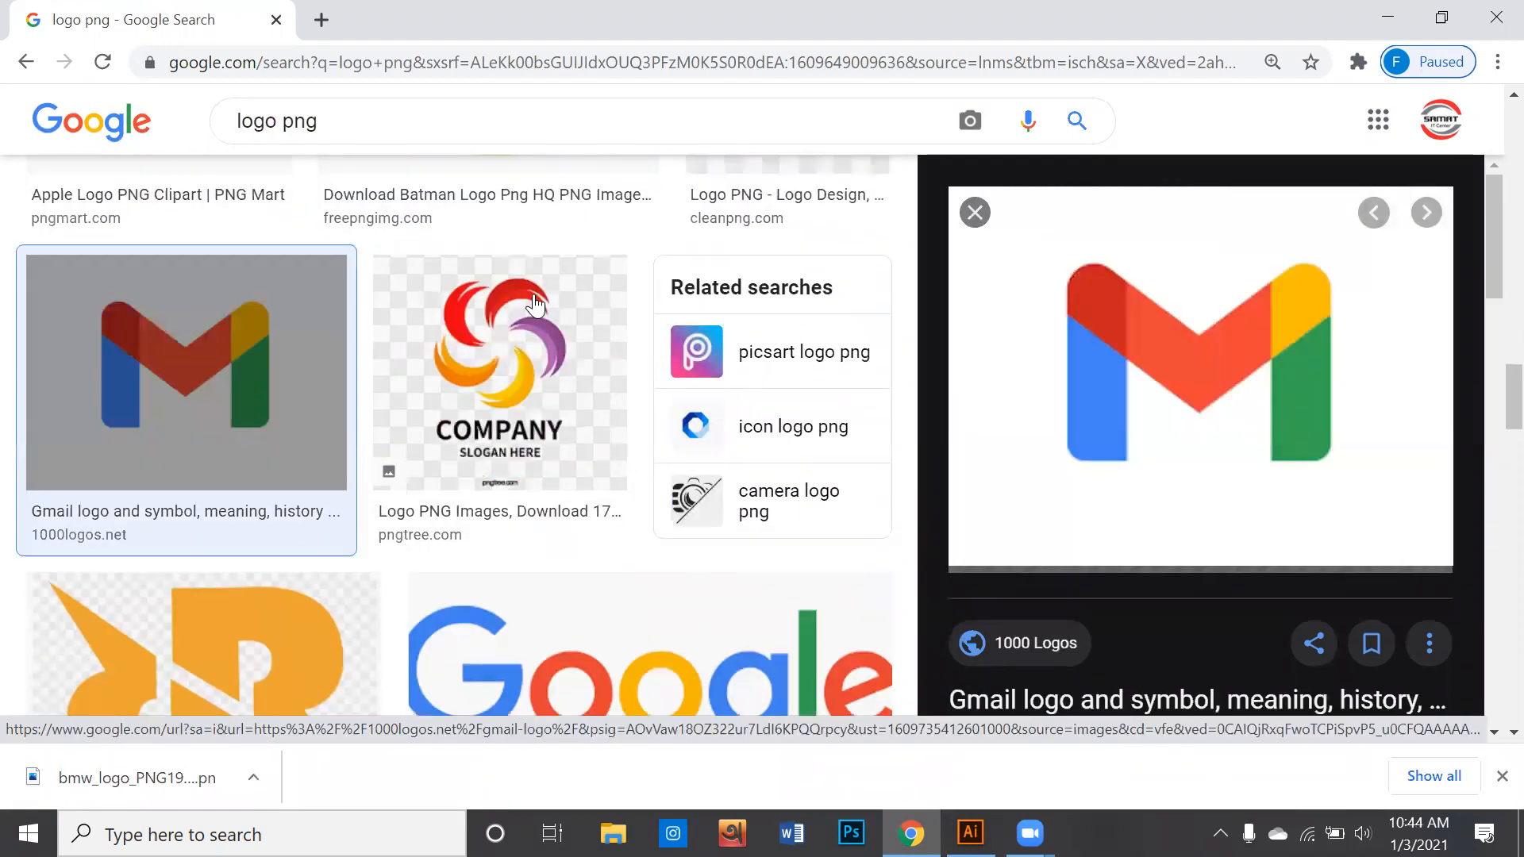
right_click(1130, 357)
left_click(1222, 574)
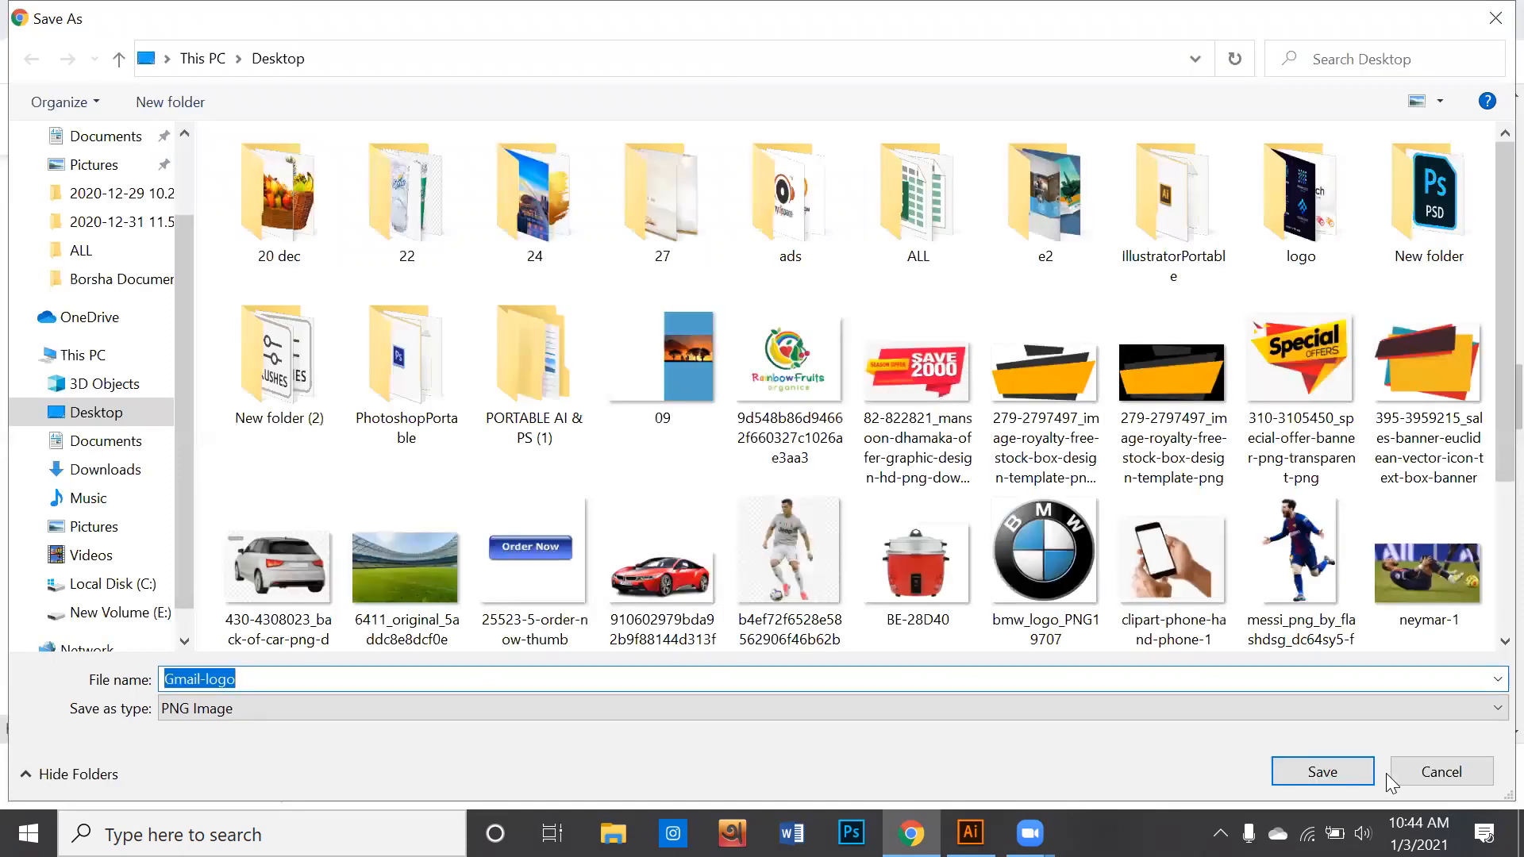
left_click(1322, 770)
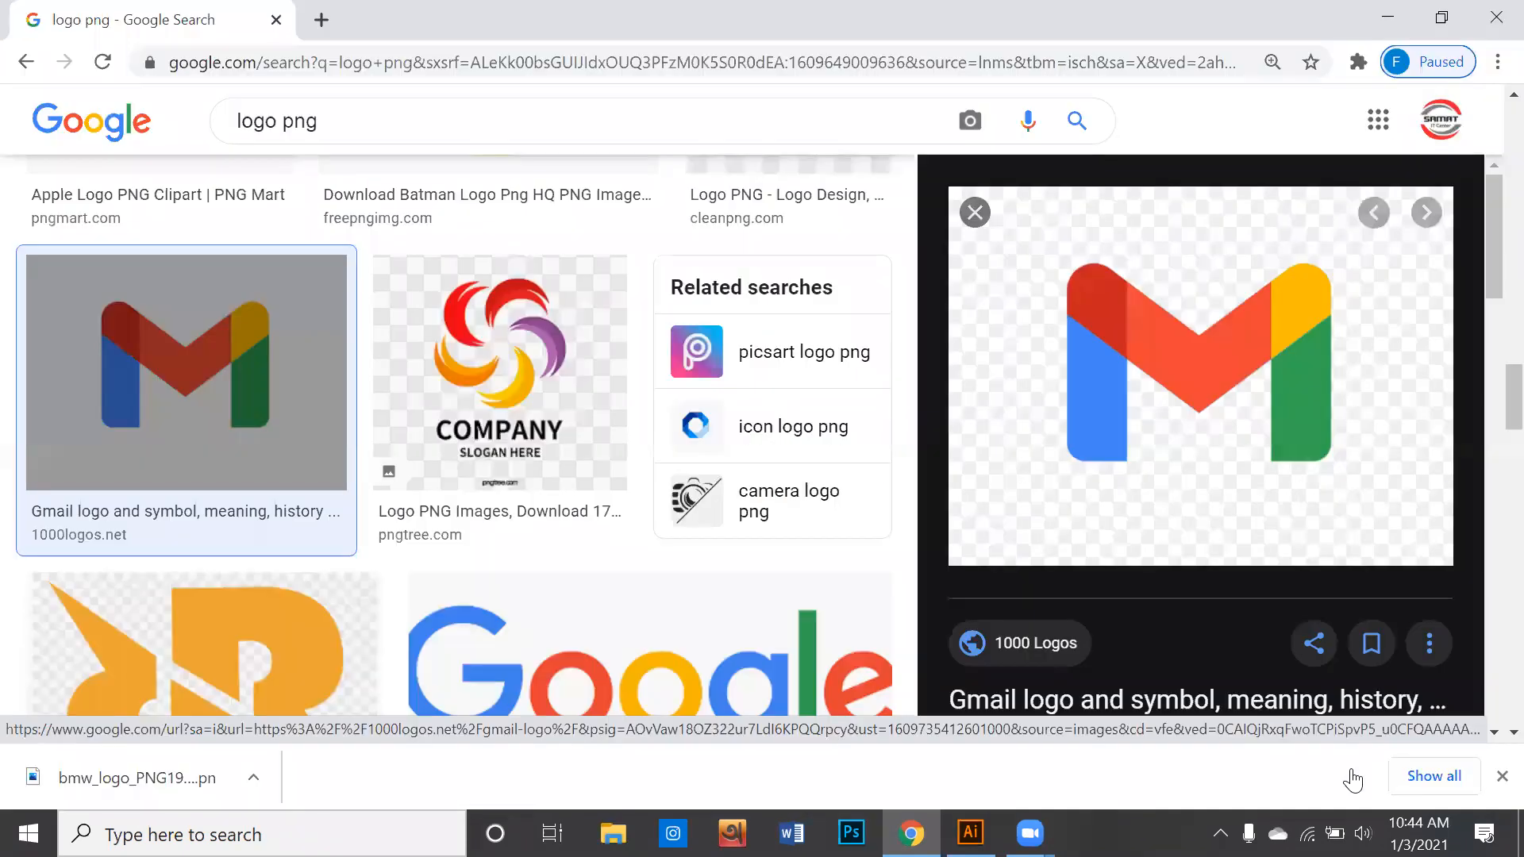
- Open the Nagad logo from the image results and look through its related images for other versions
scroll(881, 605, "down", 5)
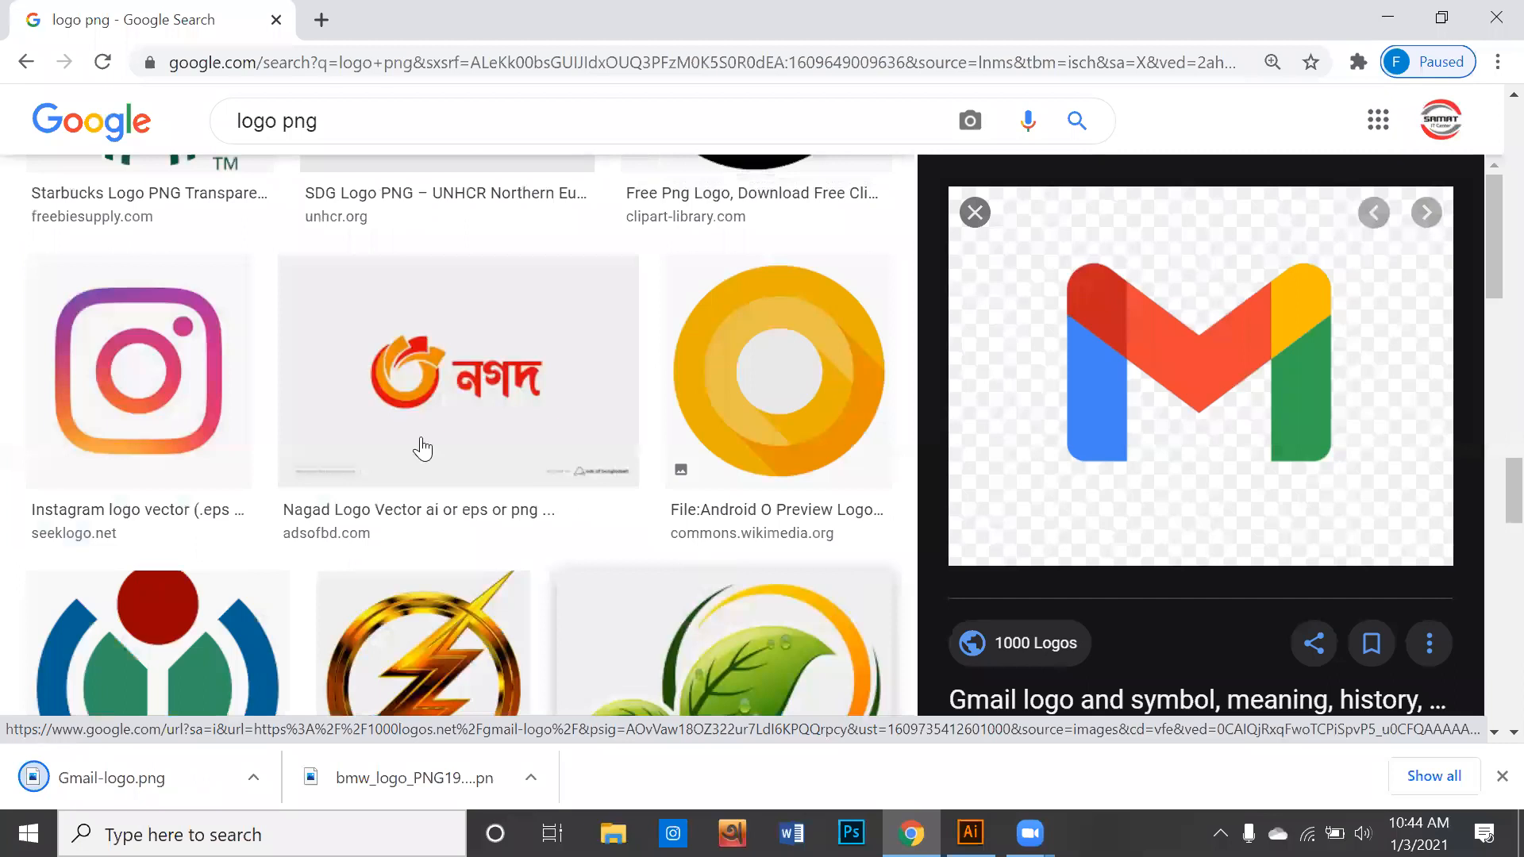
left_click(412, 463)
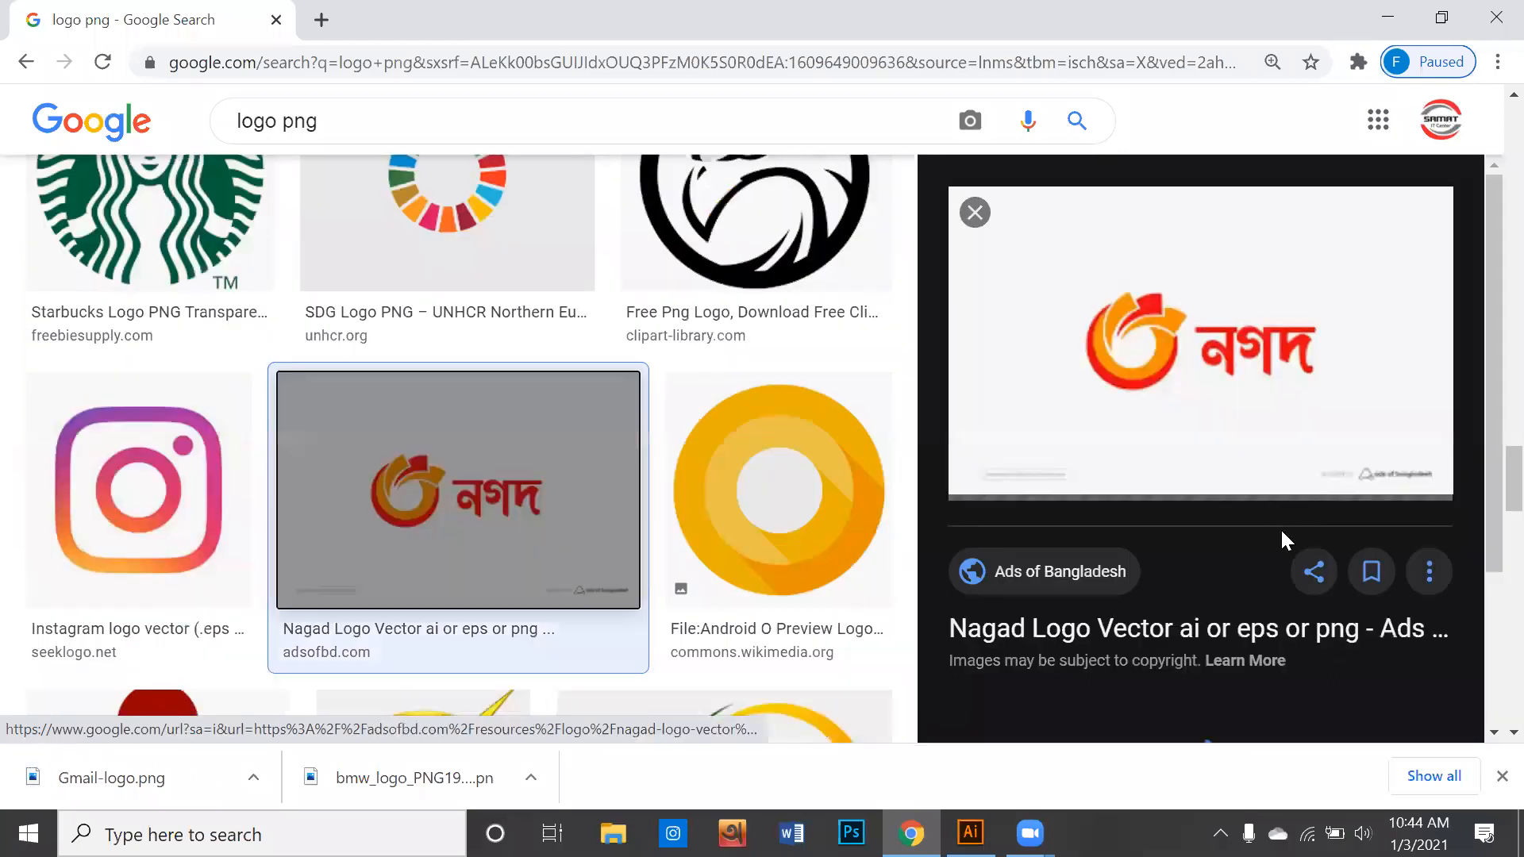
scroll(1279, 527, "down", 4)
scroll(1266, 532, "down", 3)
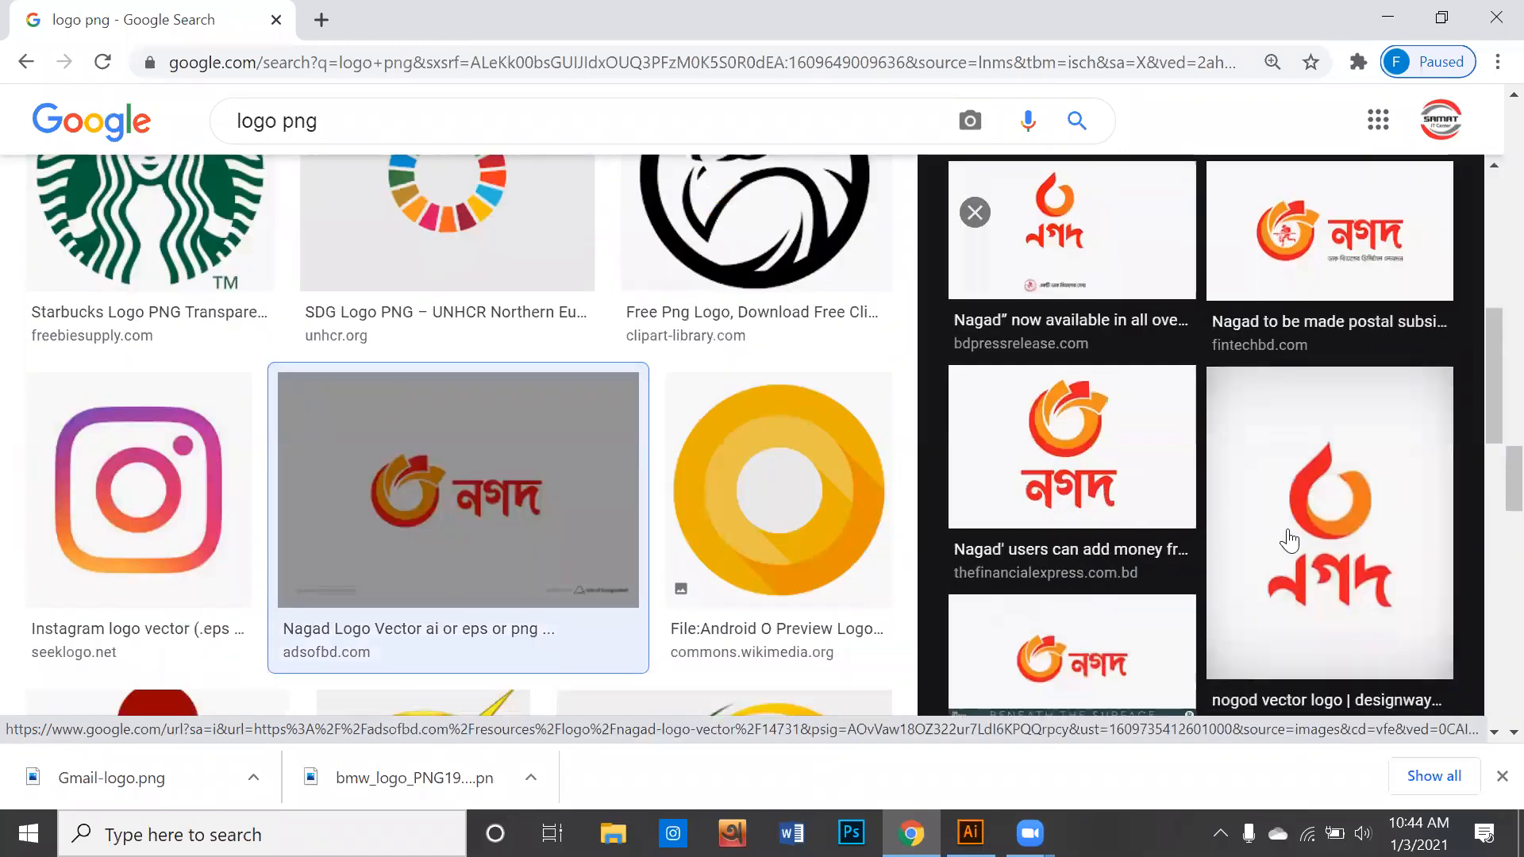
left_click(1278, 540)
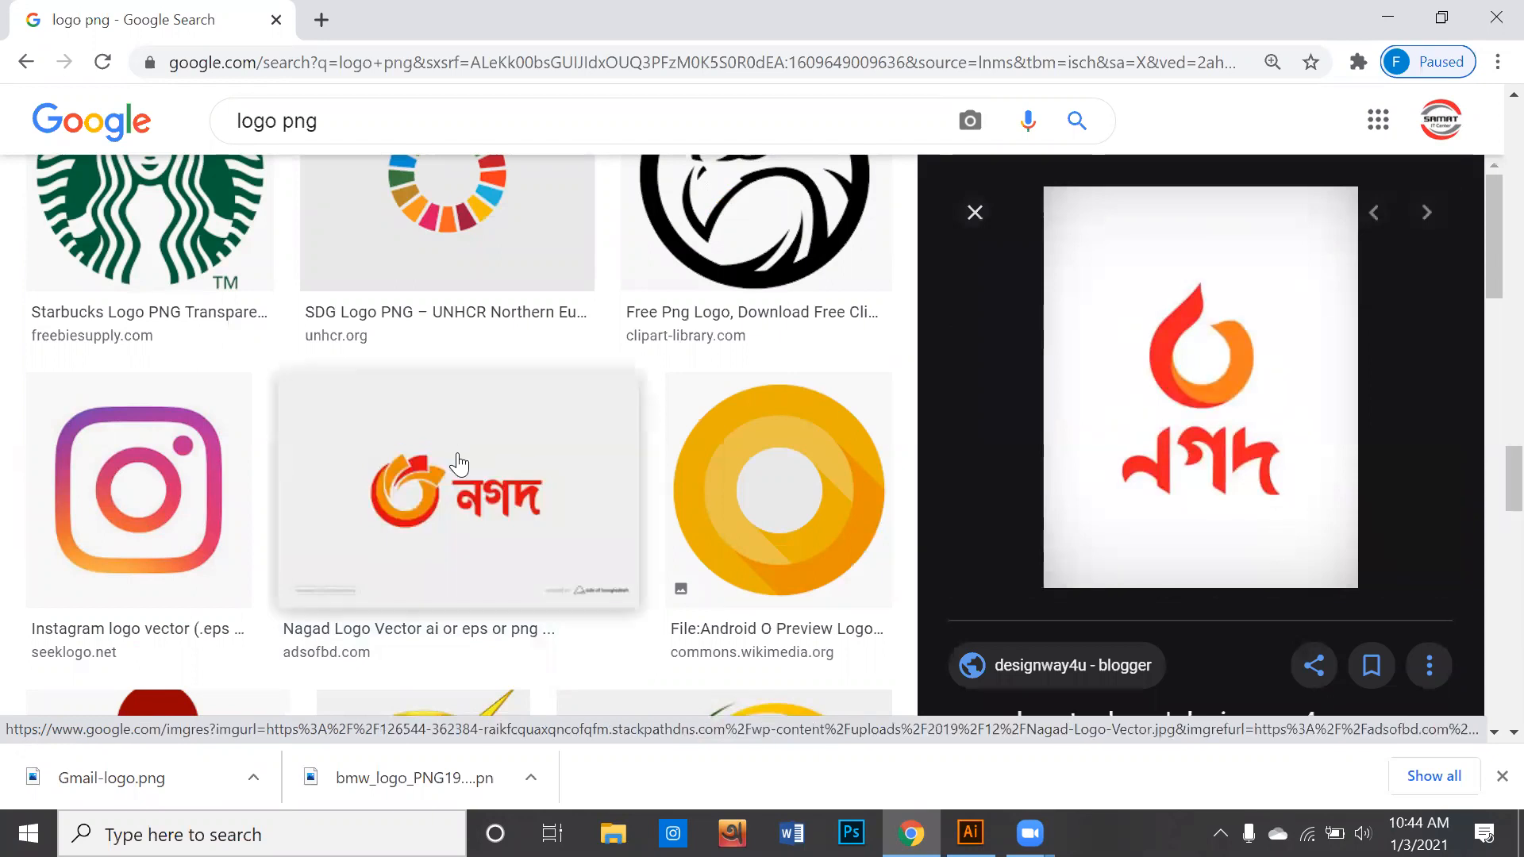
scroll(1006, 527, "down", 3)
scroll(1009, 524, "down", 3)
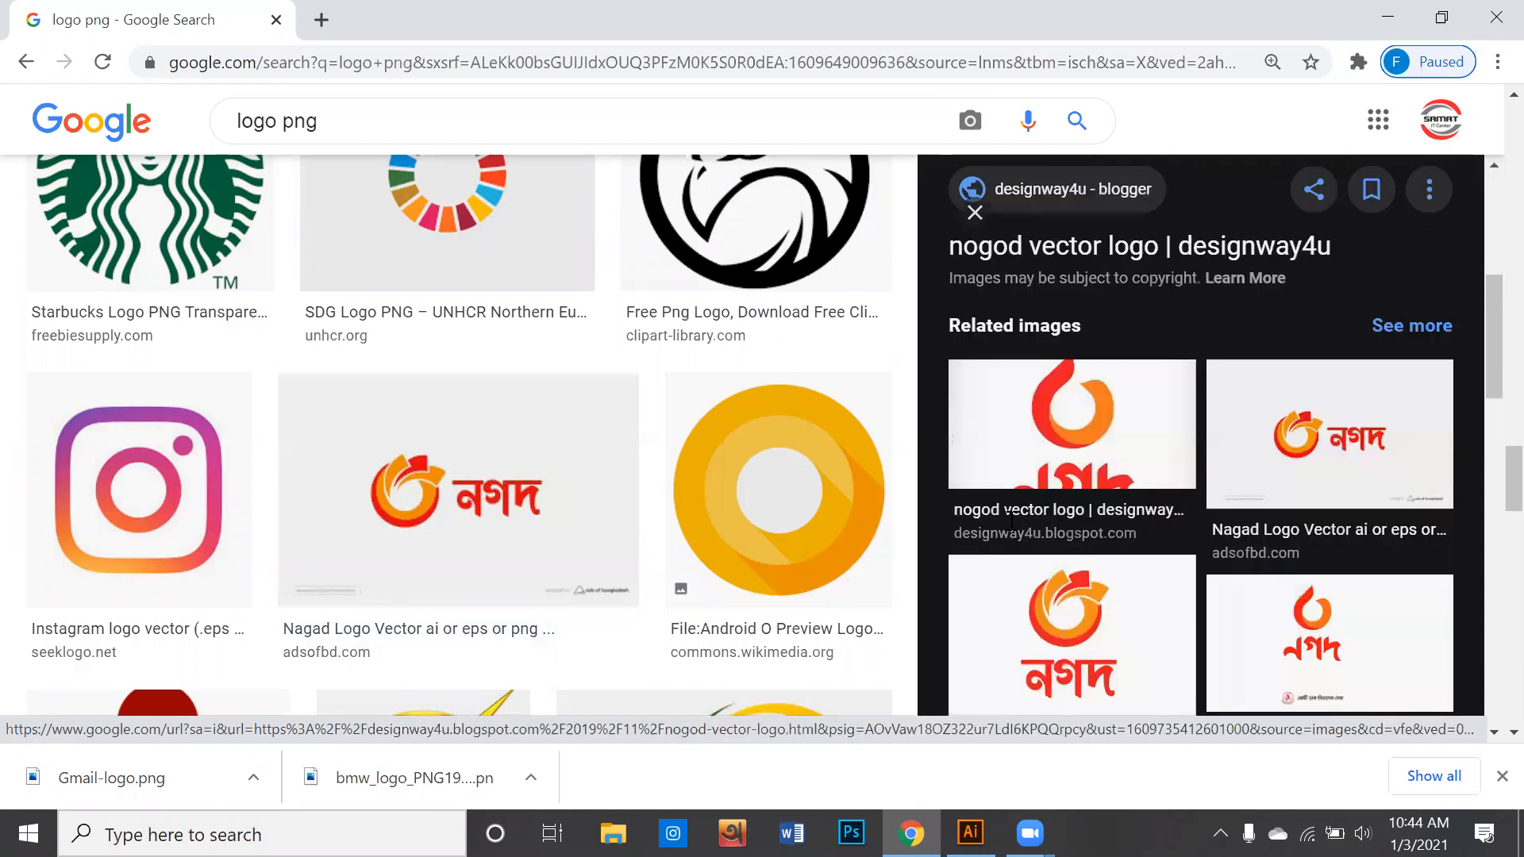
left_click(1076, 459)
scroll(1075, 450, "down", 3)
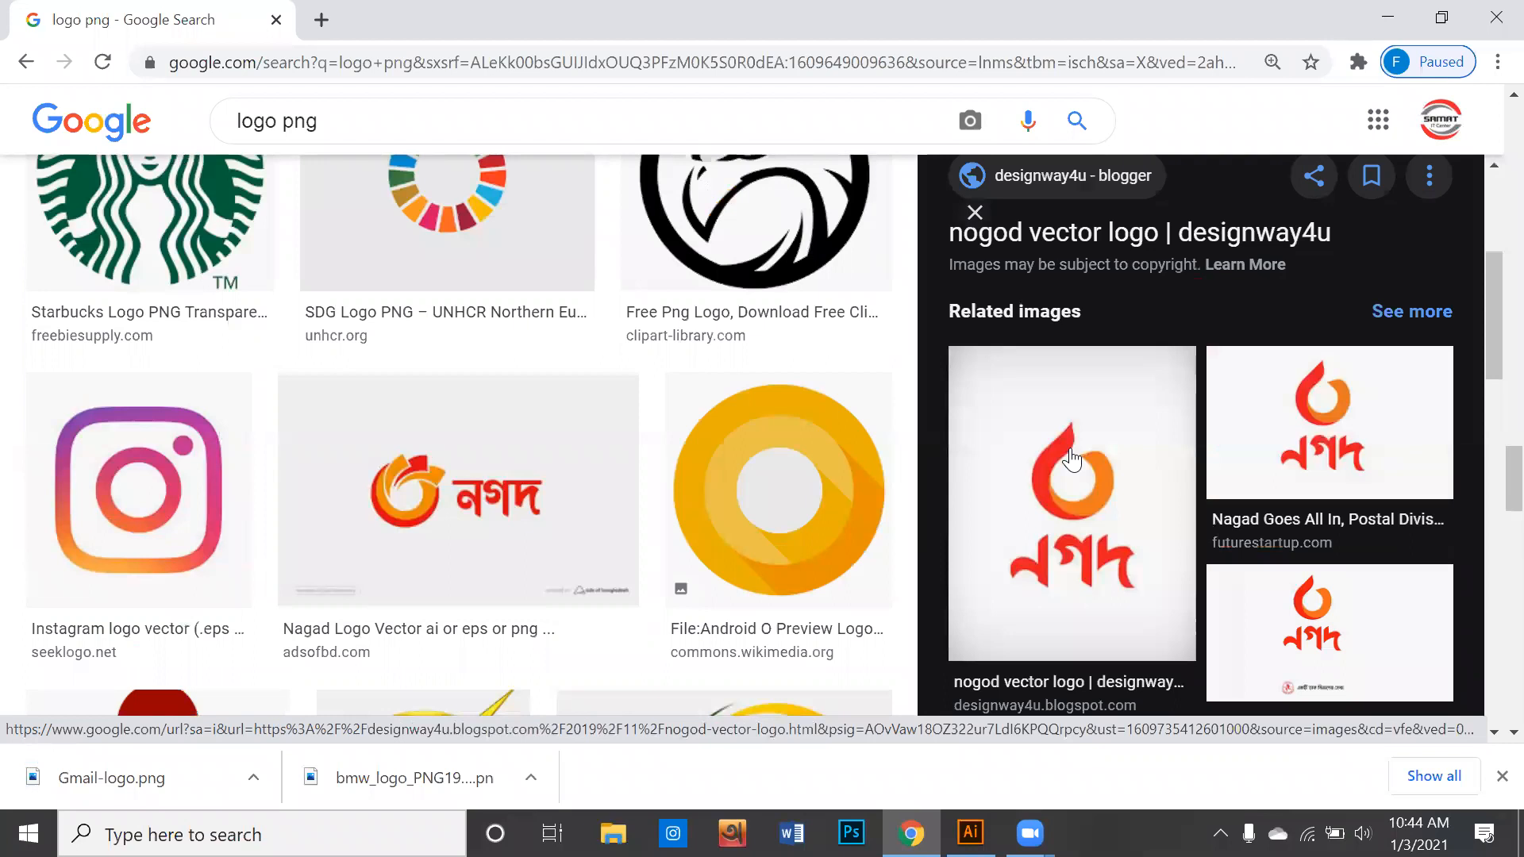
left_click(1077, 445)
scroll(1069, 445, "down", 3)
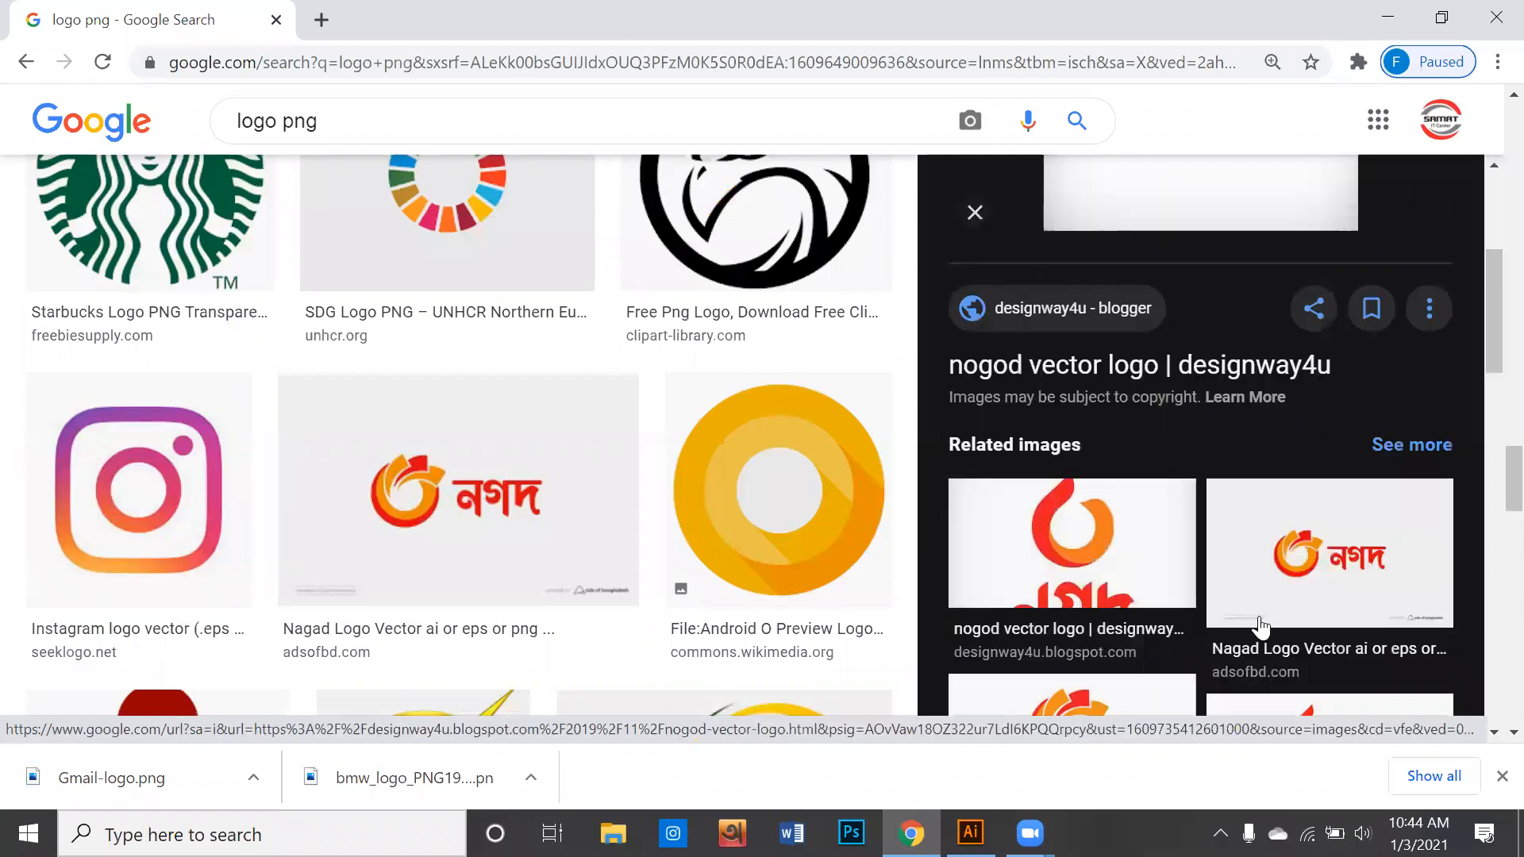
scroll(1068, 587, "down", 3)
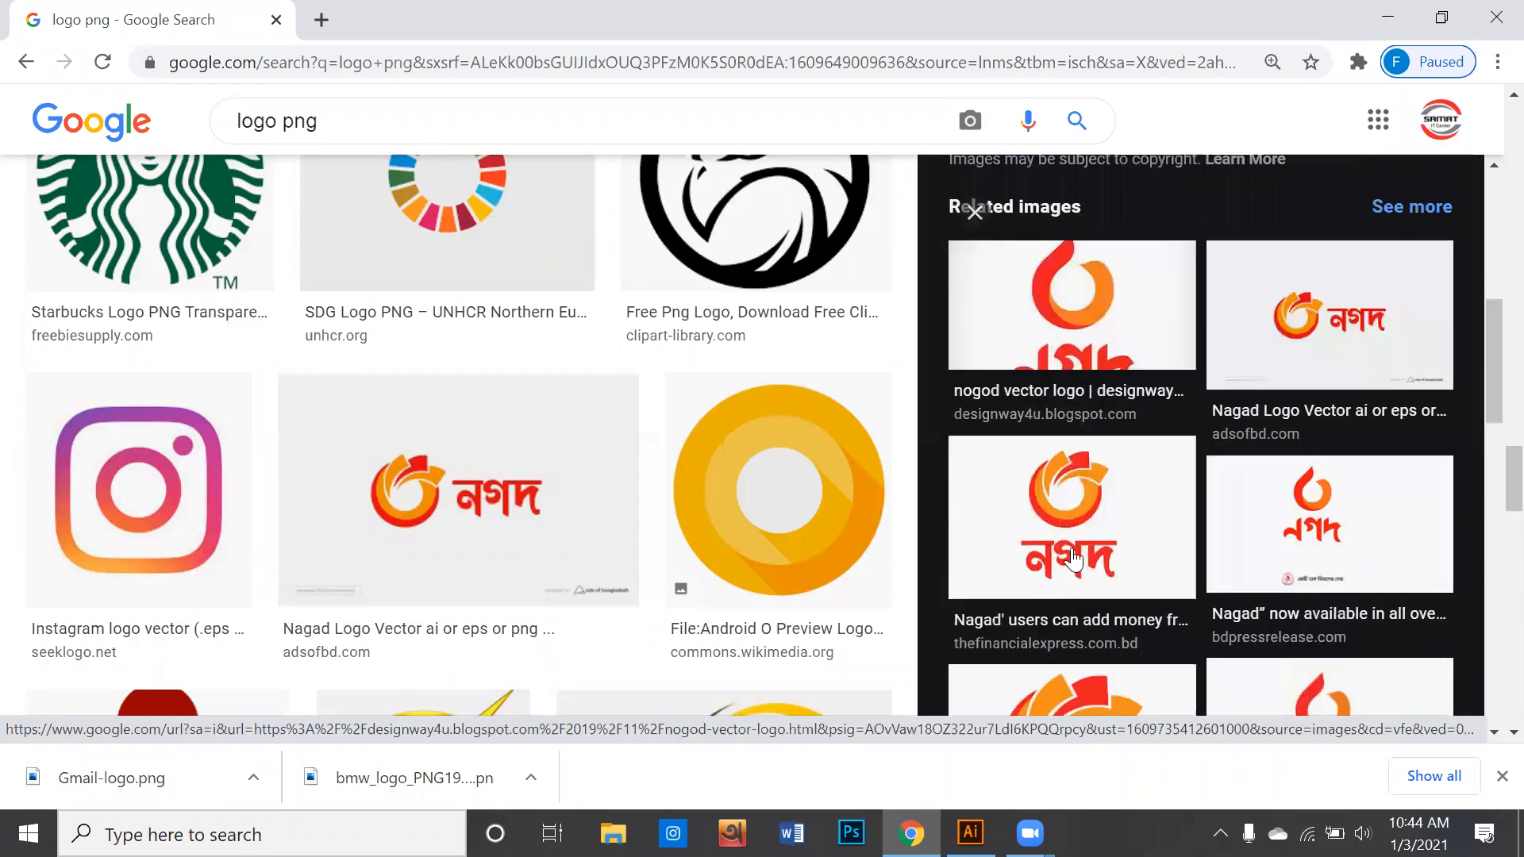
- Find the seeklogo version of the Nagad logo in the related images and save it to the Desktop as nagad-logo-7A70CCFEE0-seeklogo.com in PNG format
scroll(1073, 560, "down", 3)
scroll(1095, 538, "down", 3)
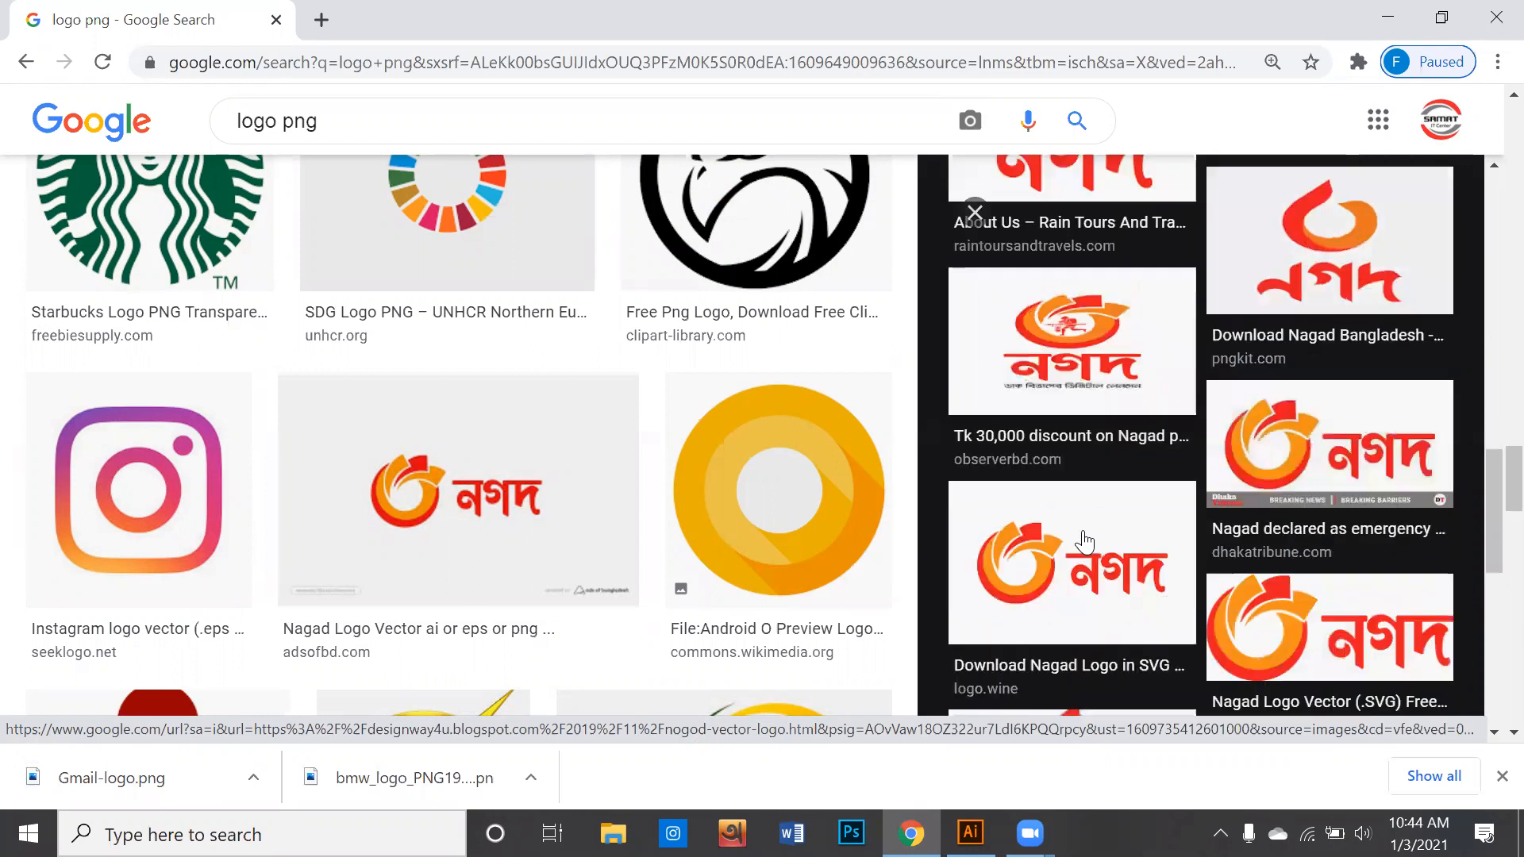
scroll(1103, 476, "down", 3)
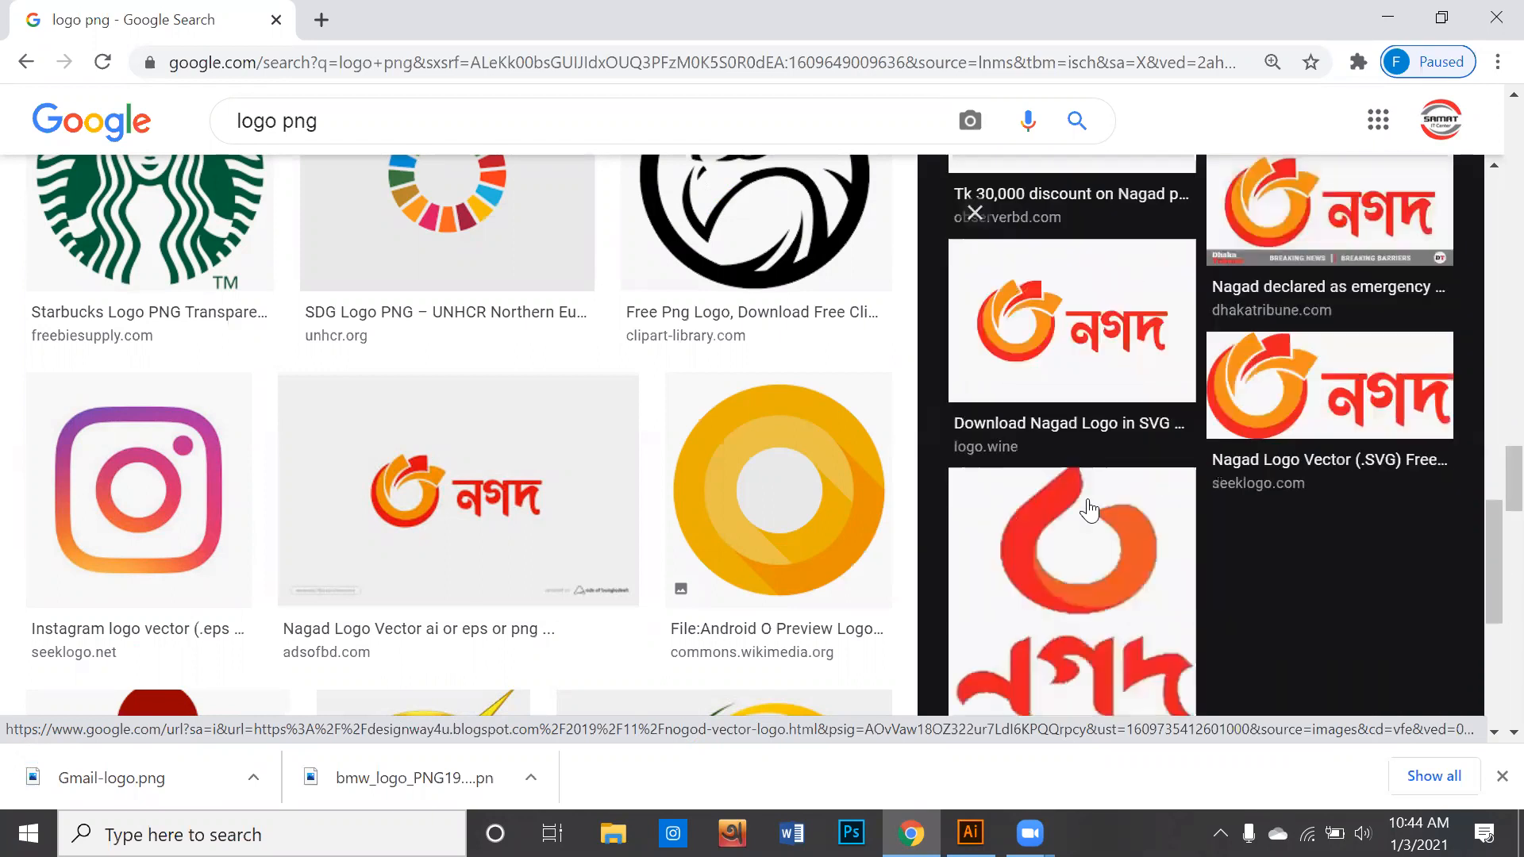
left_click(1327, 397)
right_click(1089, 307)
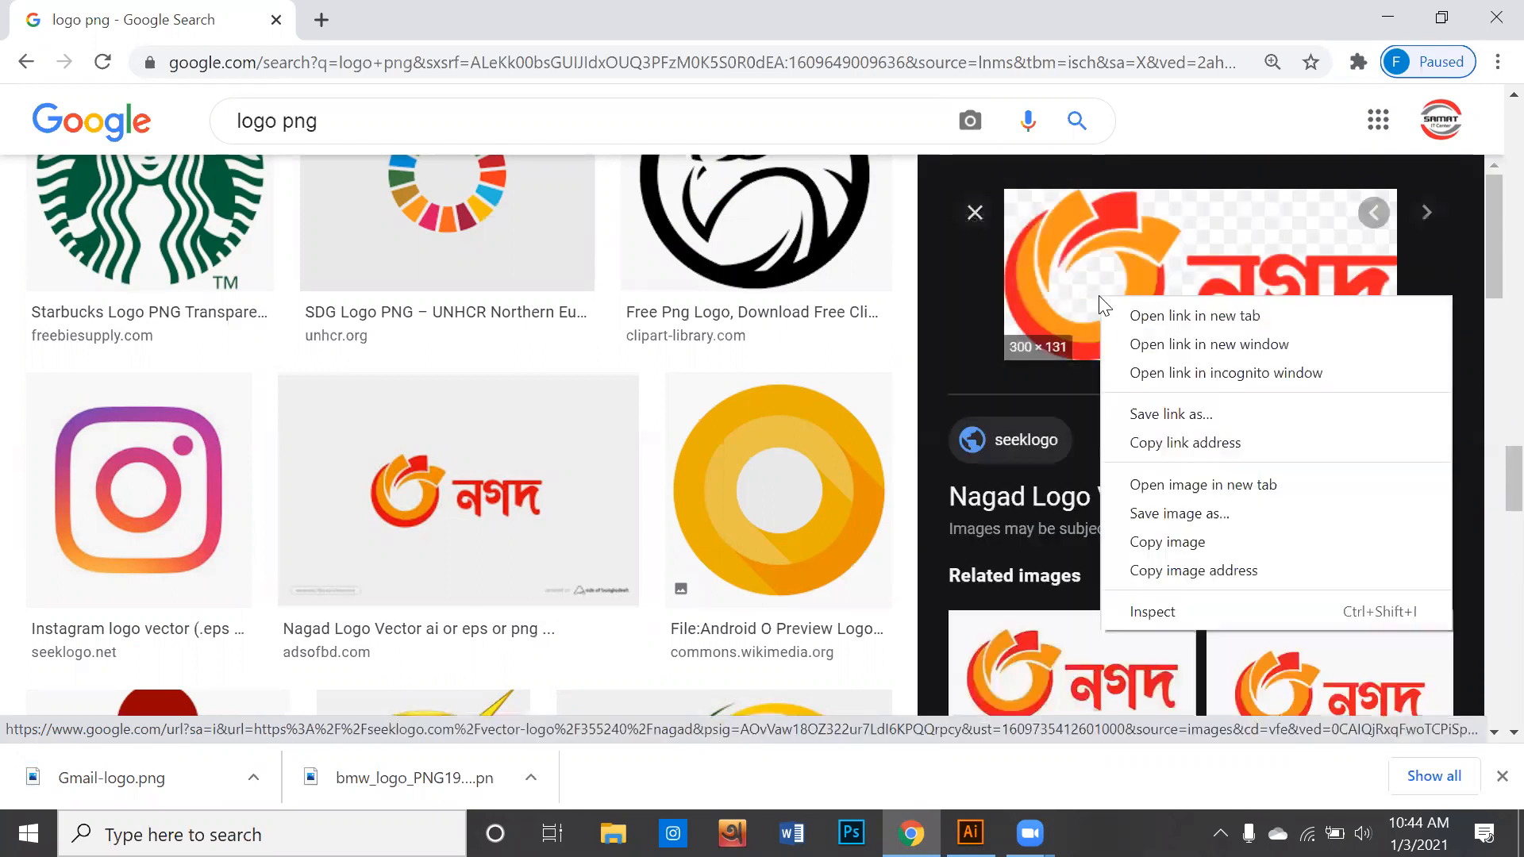
left_click(1161, 524)
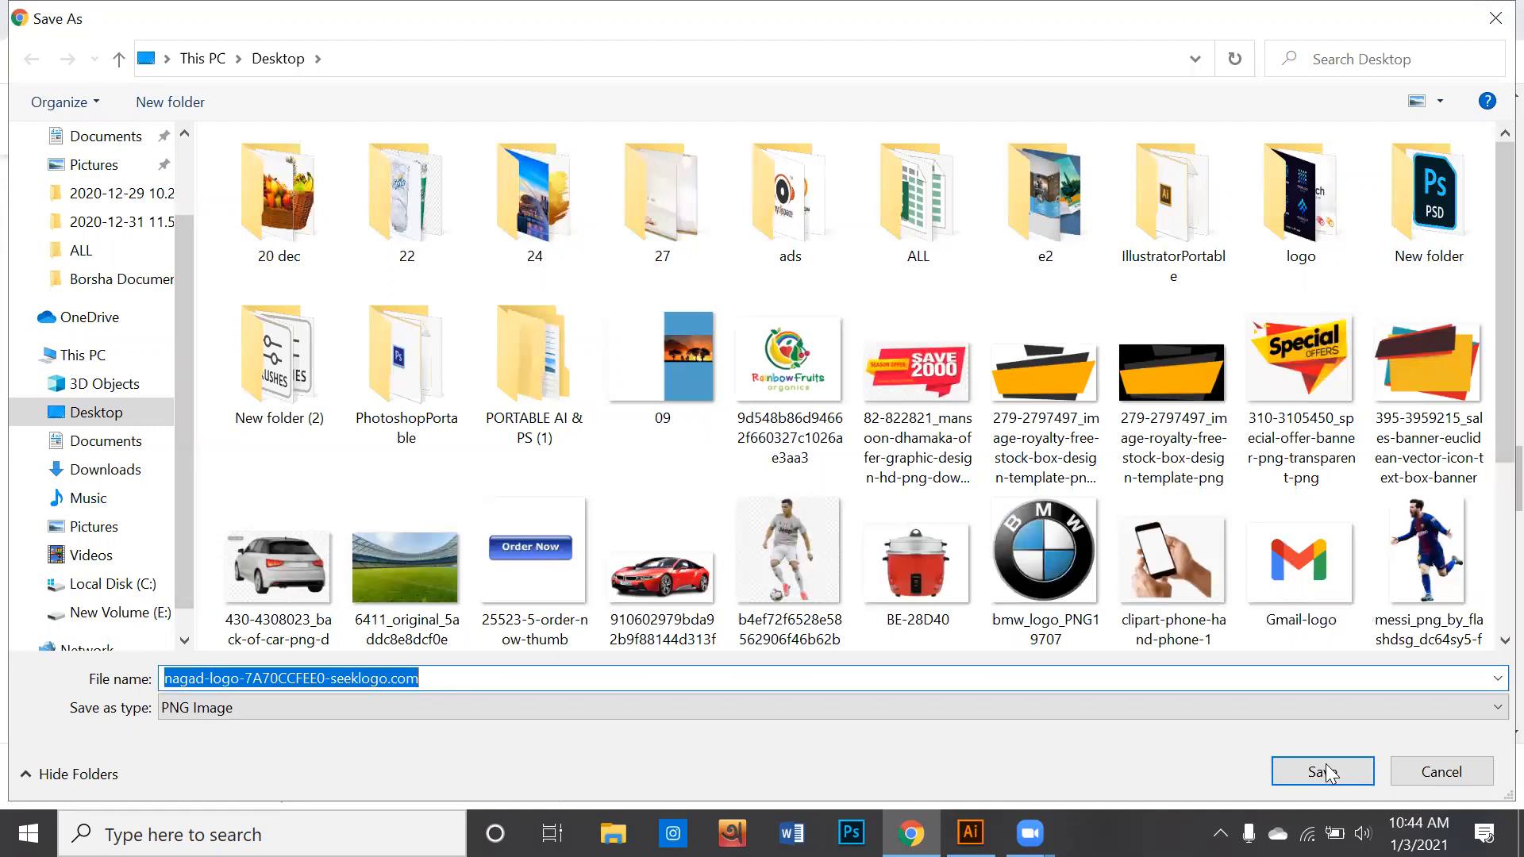
left_click(1324, 772)
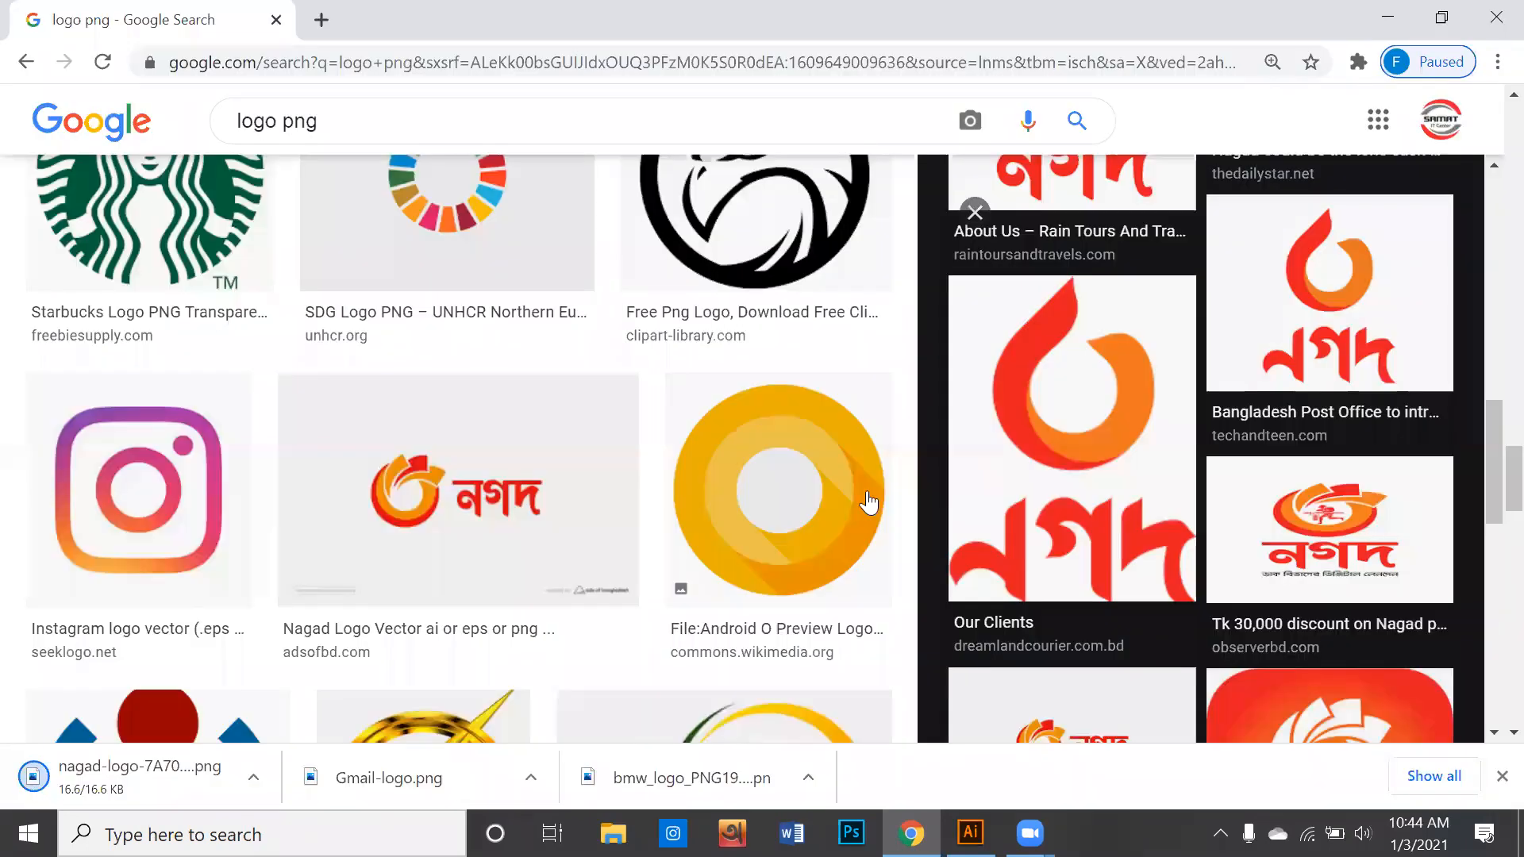
- Browse further through the logo results and open the related search "bkash logo png"
scroll(870, 496, "down", 3)
scroll(873, 496, "down", 3)
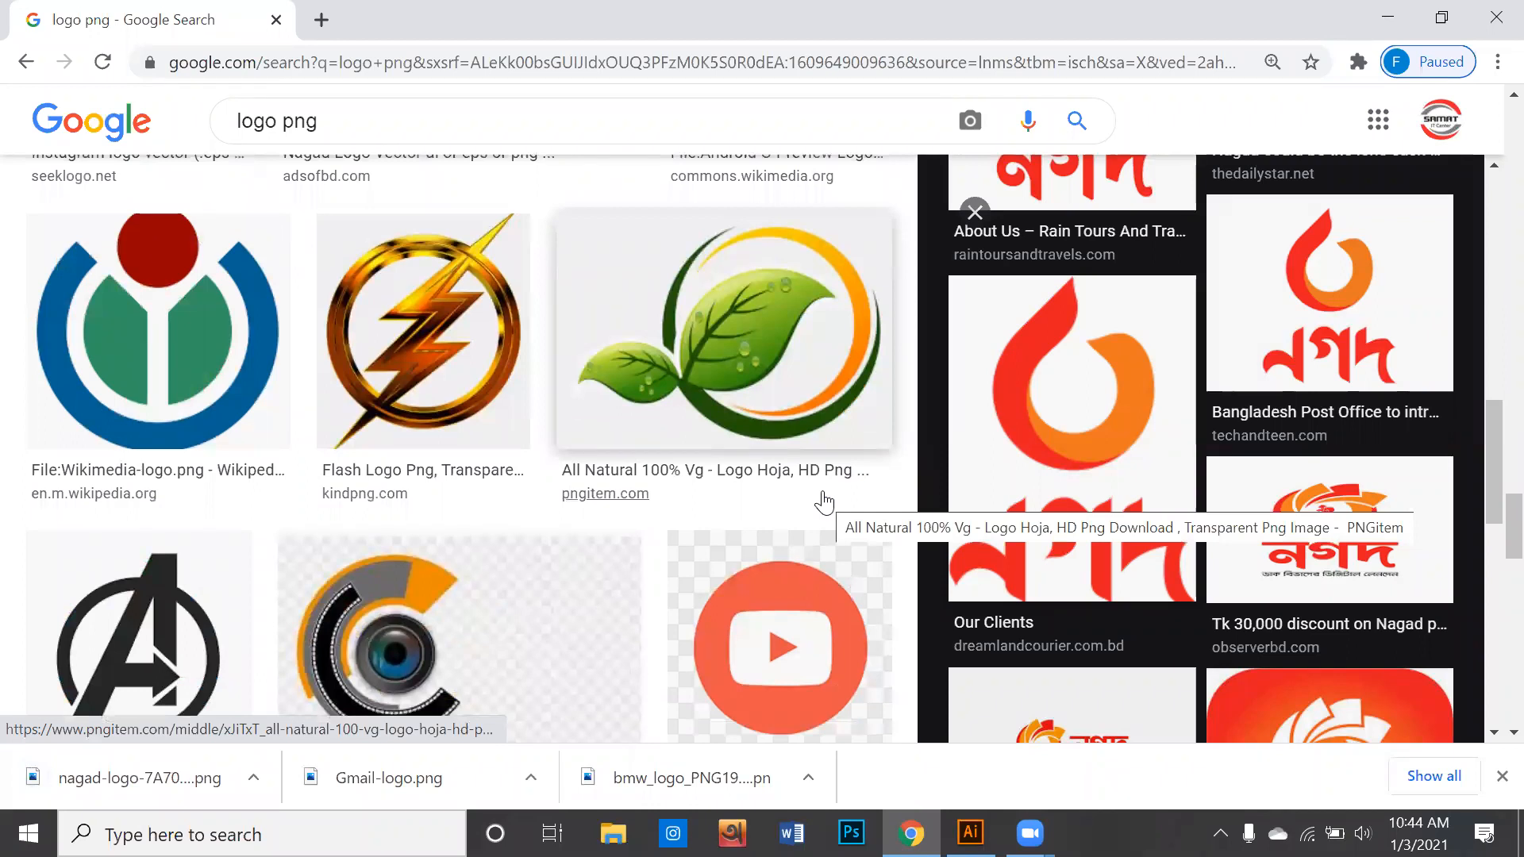
scroll(822, 500, "down", 8)
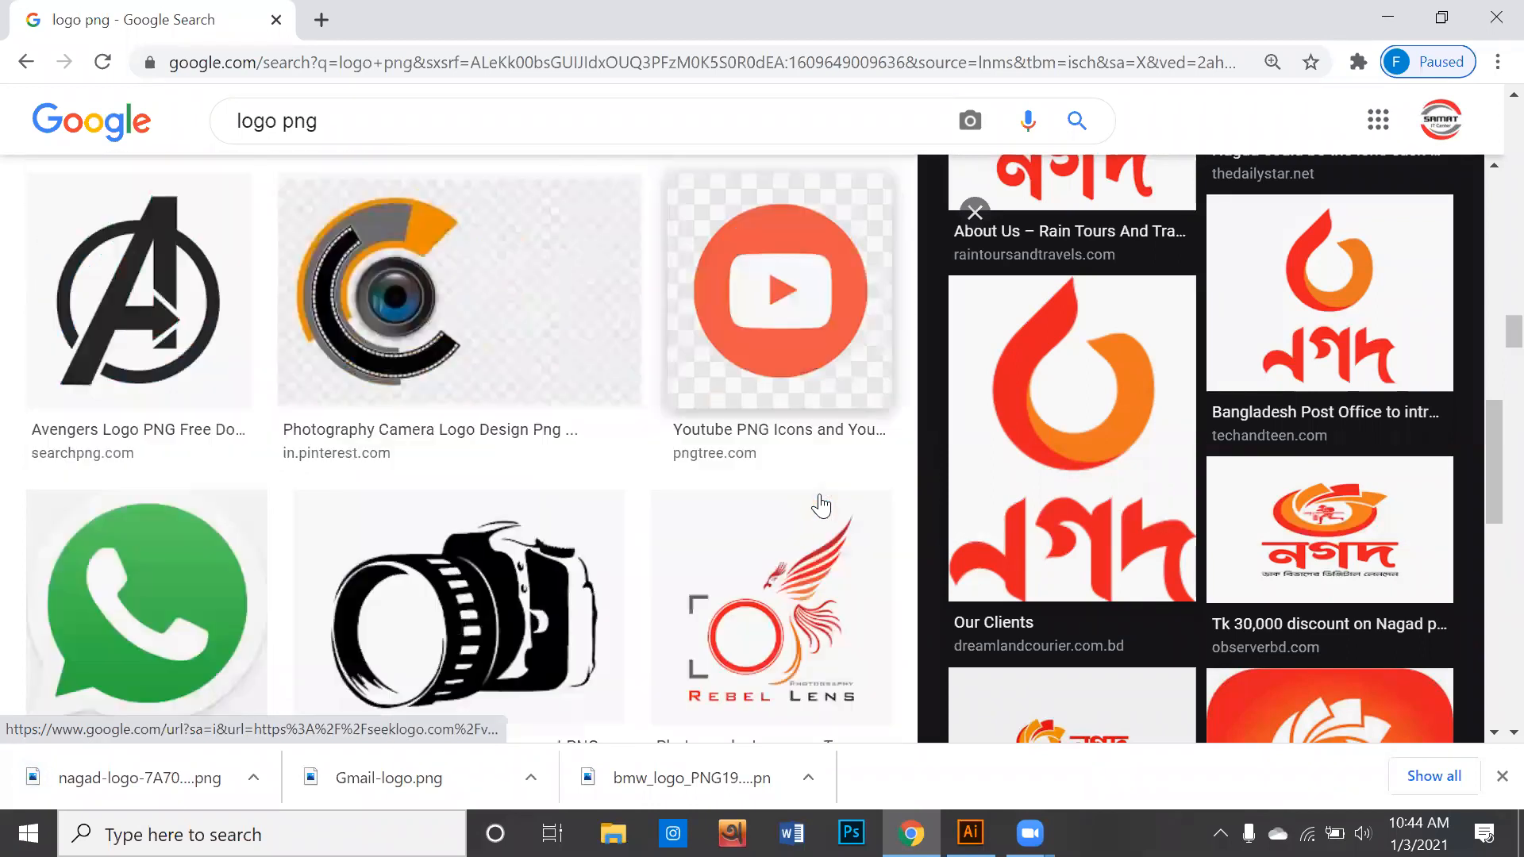
scroll(826, 496, "down", 3)
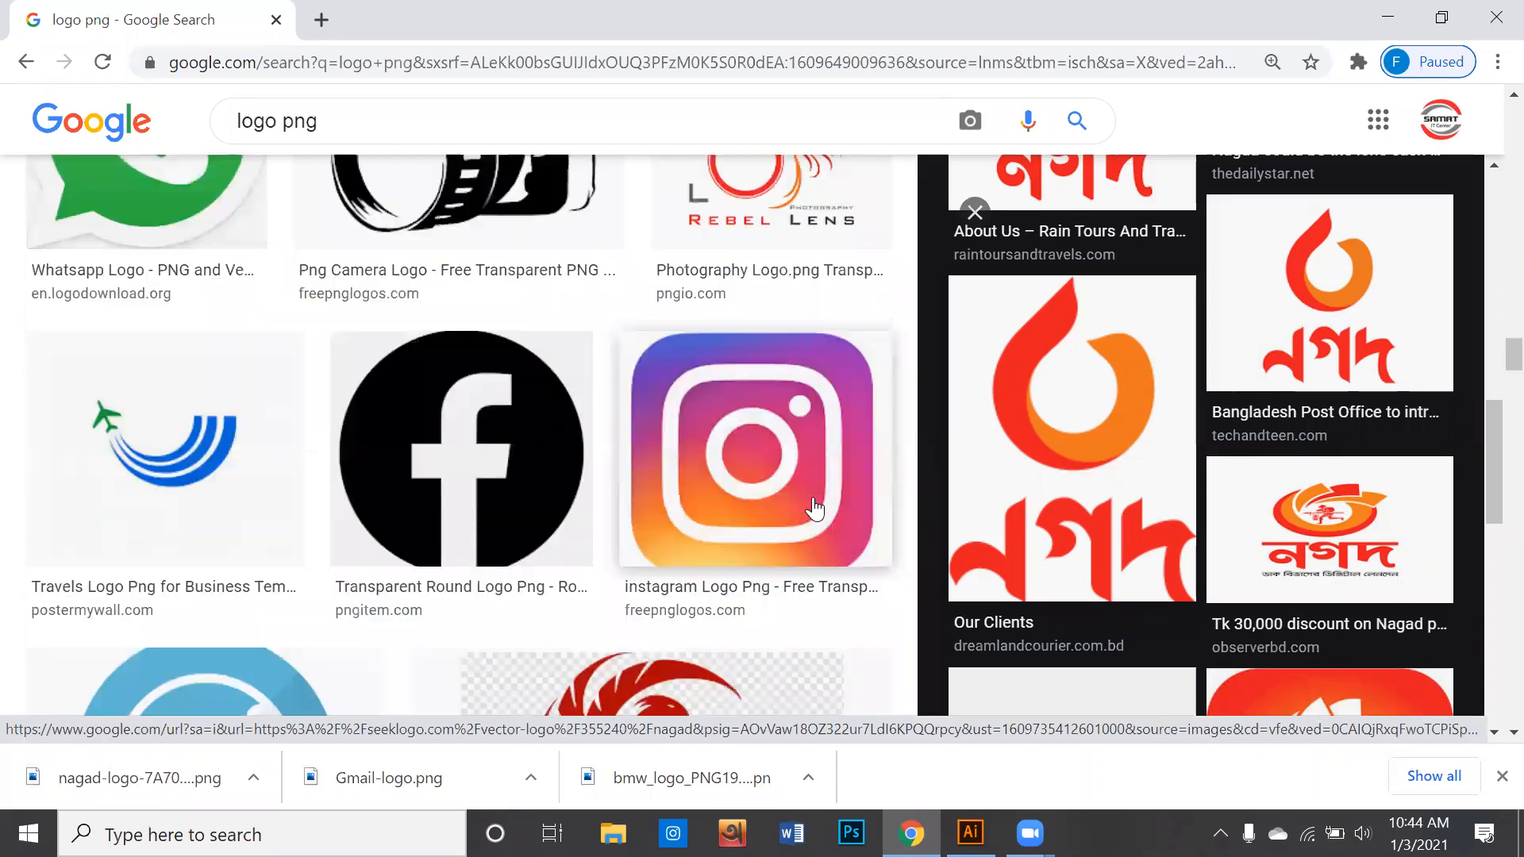
scroll(815, 508, "down", 3)
scroll(1014, 493, "down", 4)
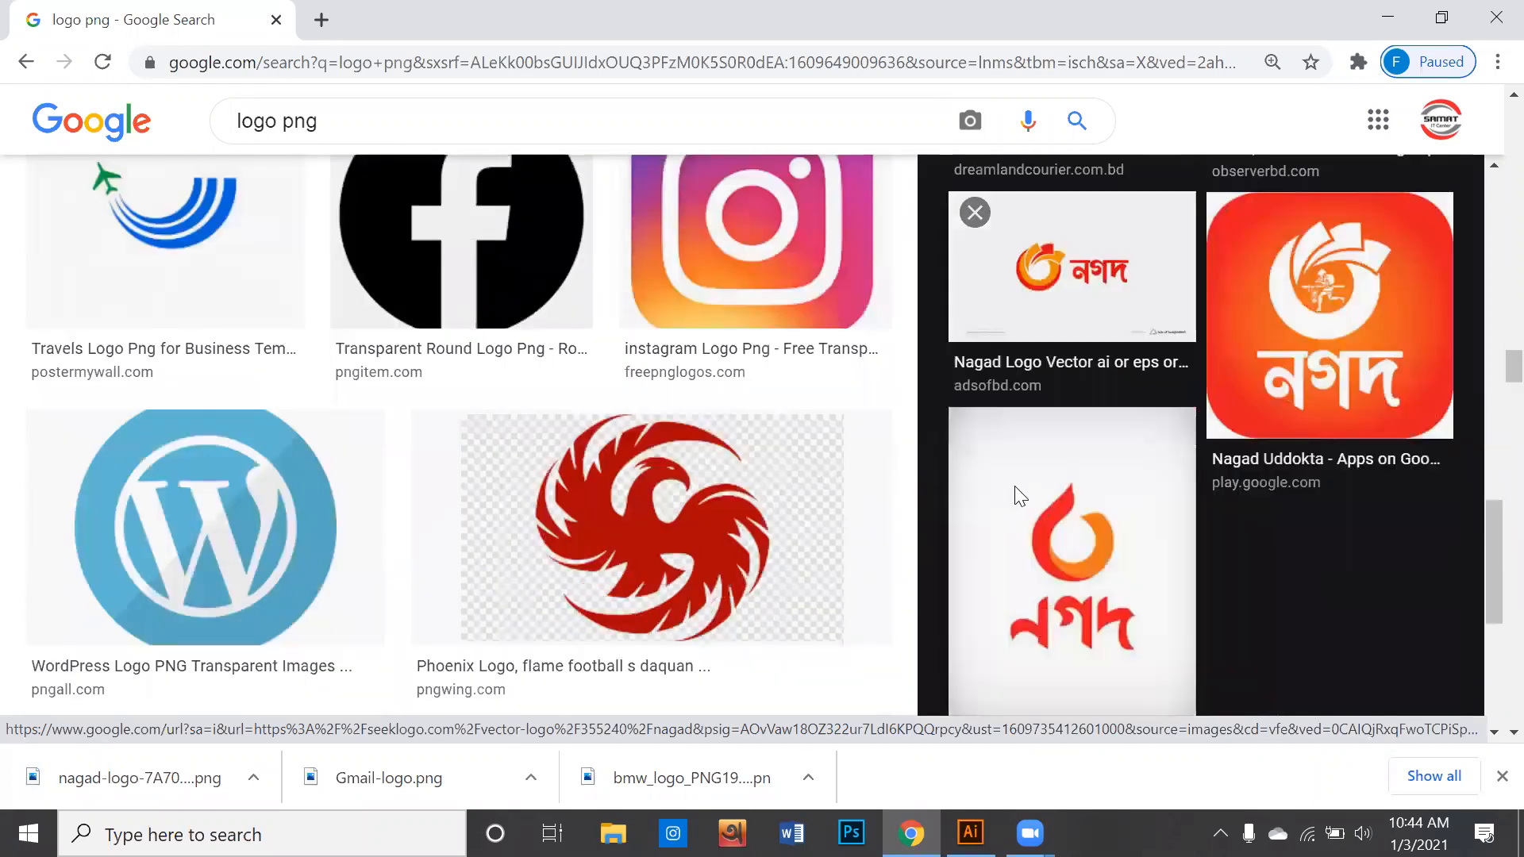
scroll(1002, 512, "down", 2)
scroll(998, 516, "down", 3)
scroll(827, 517, "down", 7)
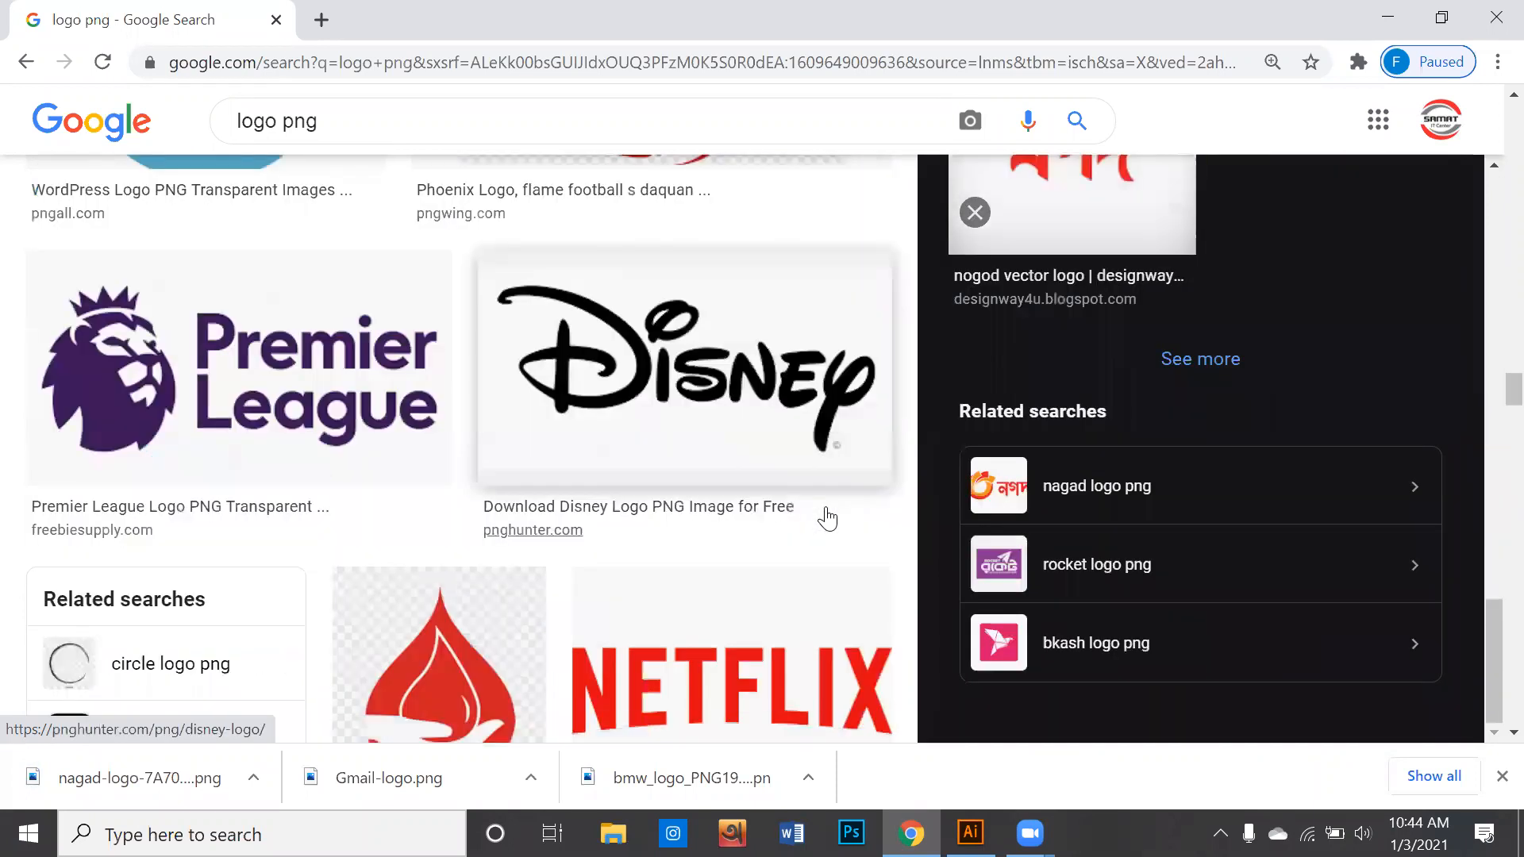
left_click(999, 641)
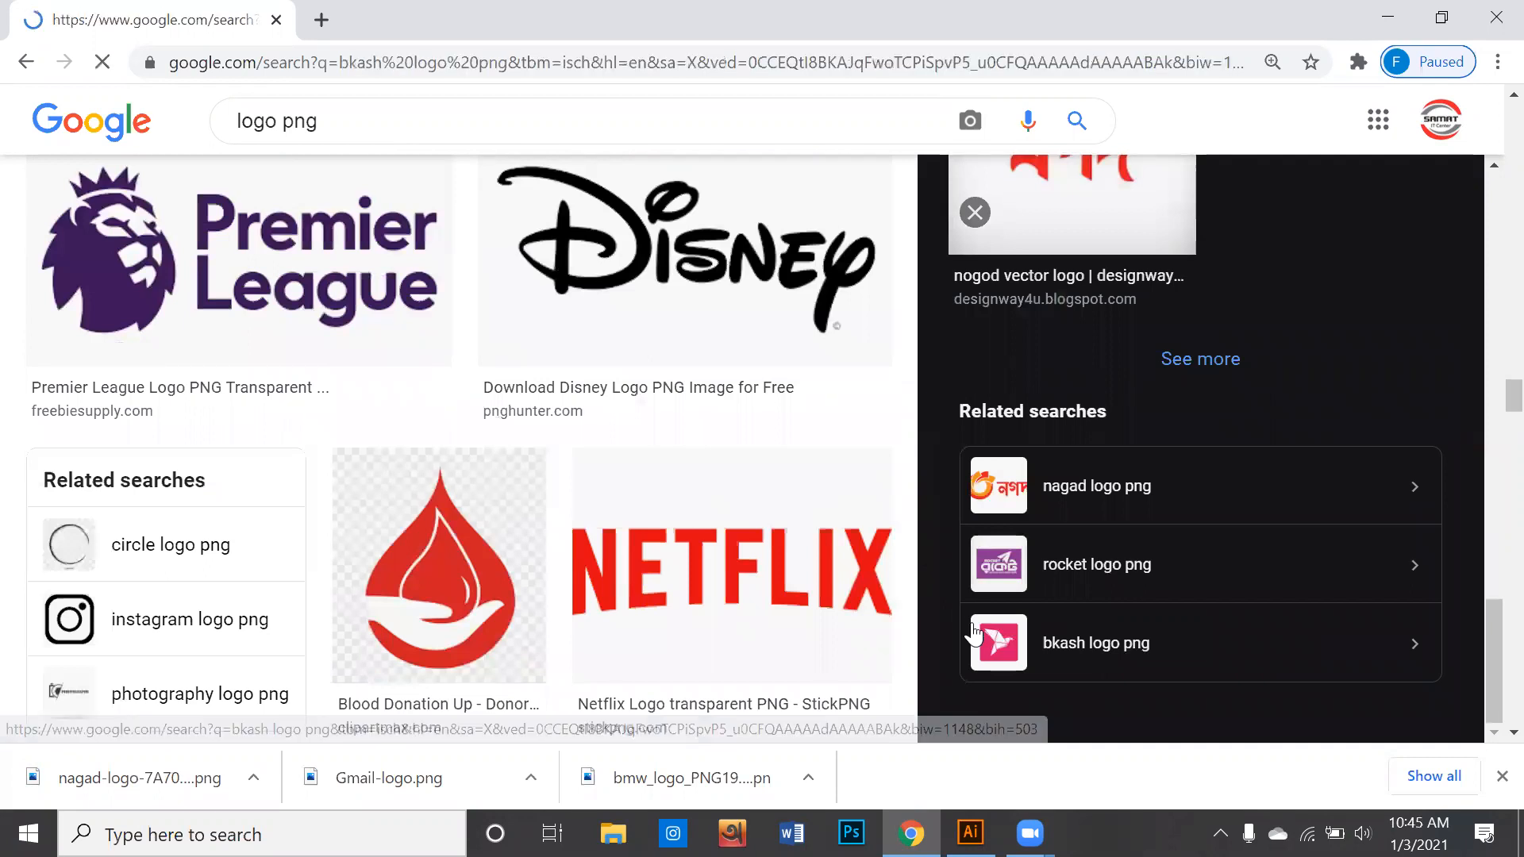
- Open the logo.wine bKash logo with the bird in a pink square and save it to the Desktop as BKash-bKash2-Logo.wine in SVG format
scroll(634, 500, "down", 4)
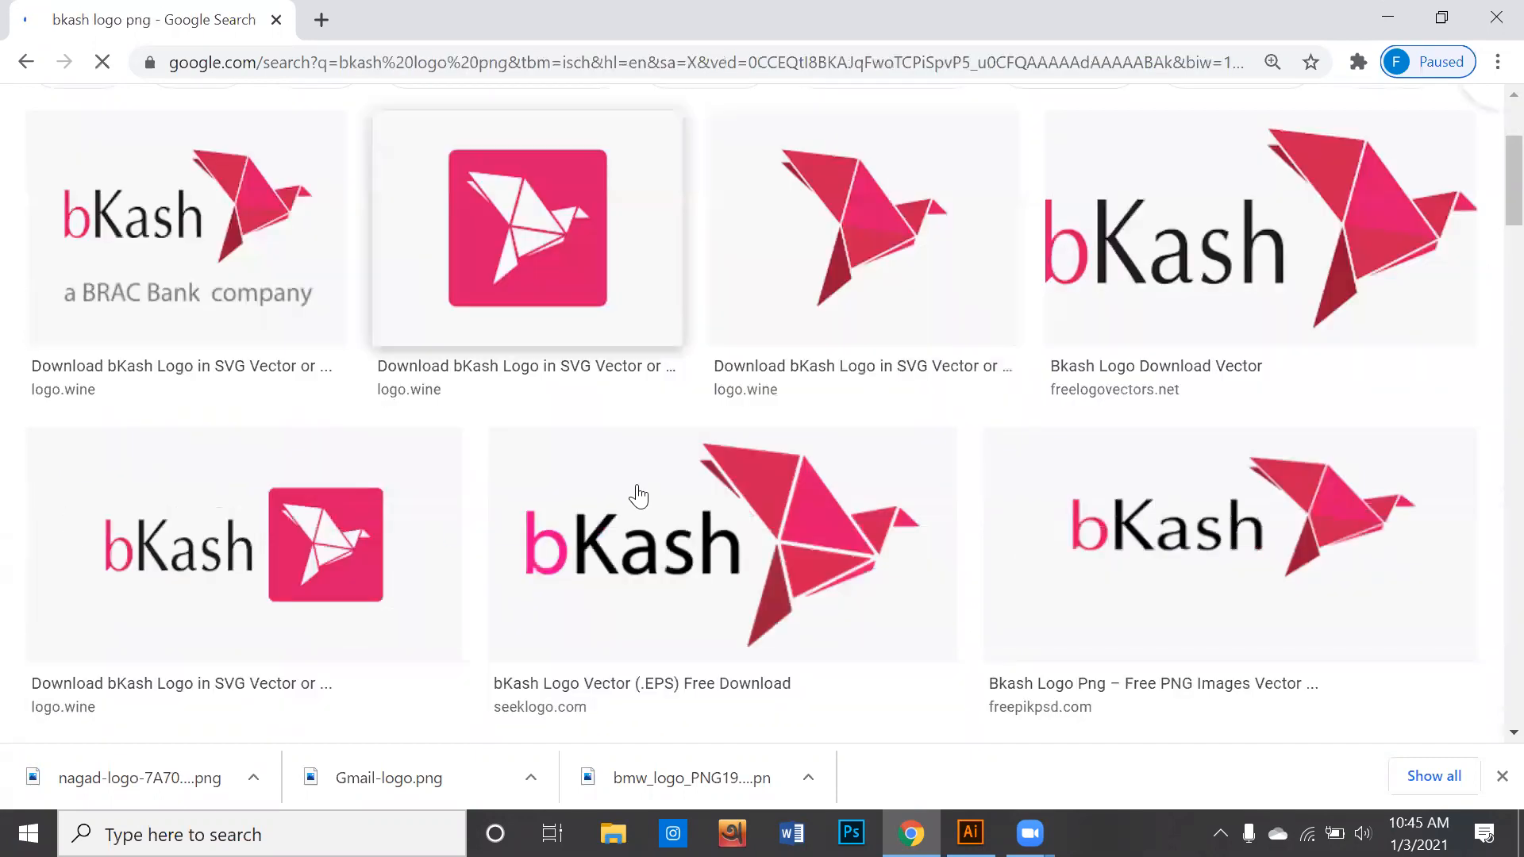
scroll(381, 484, "down", 2)
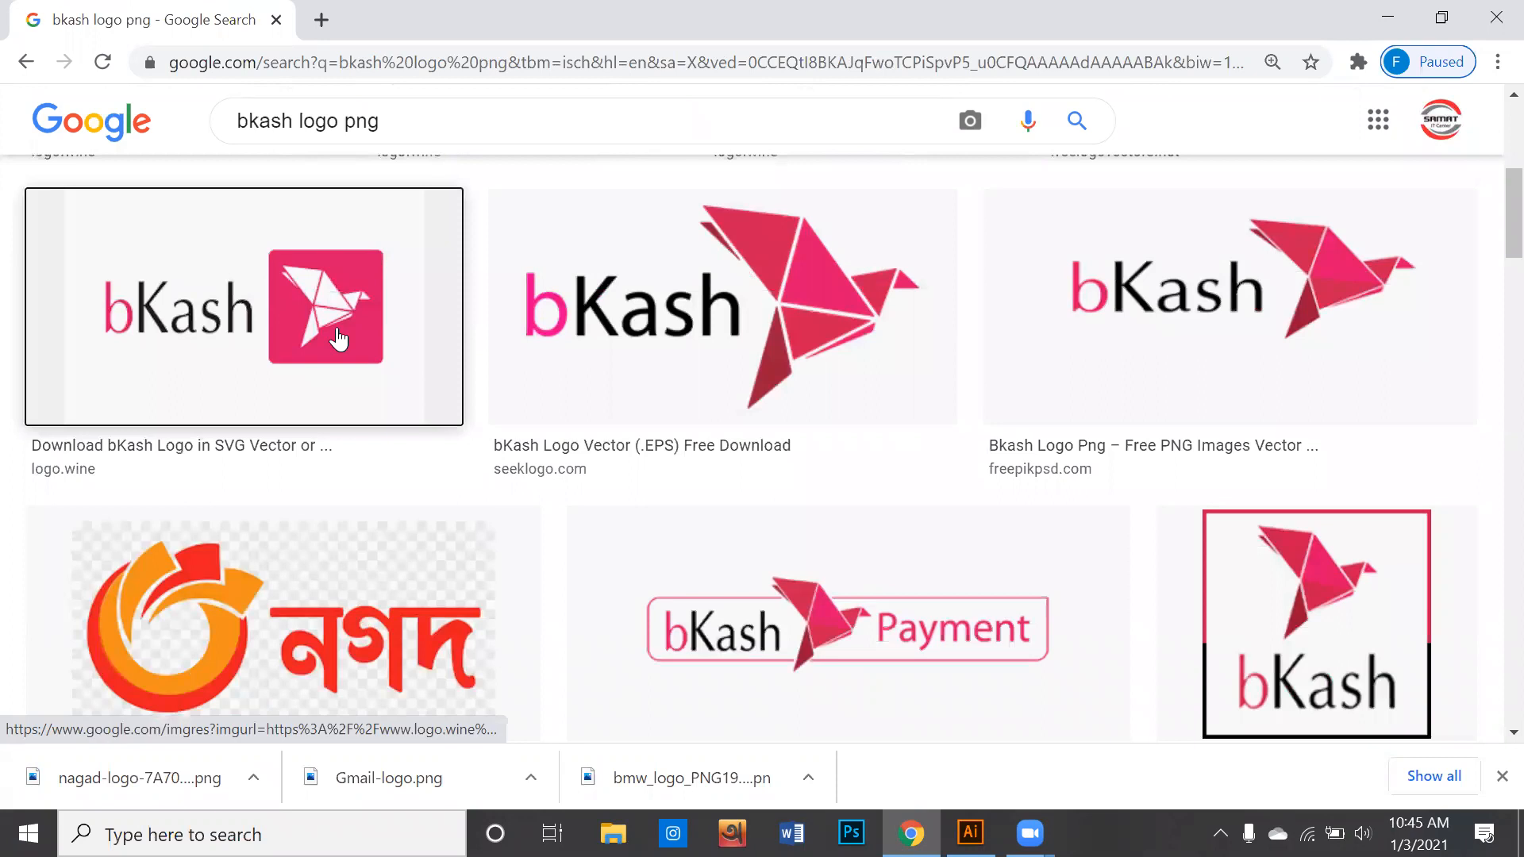
left_click(341, 342)
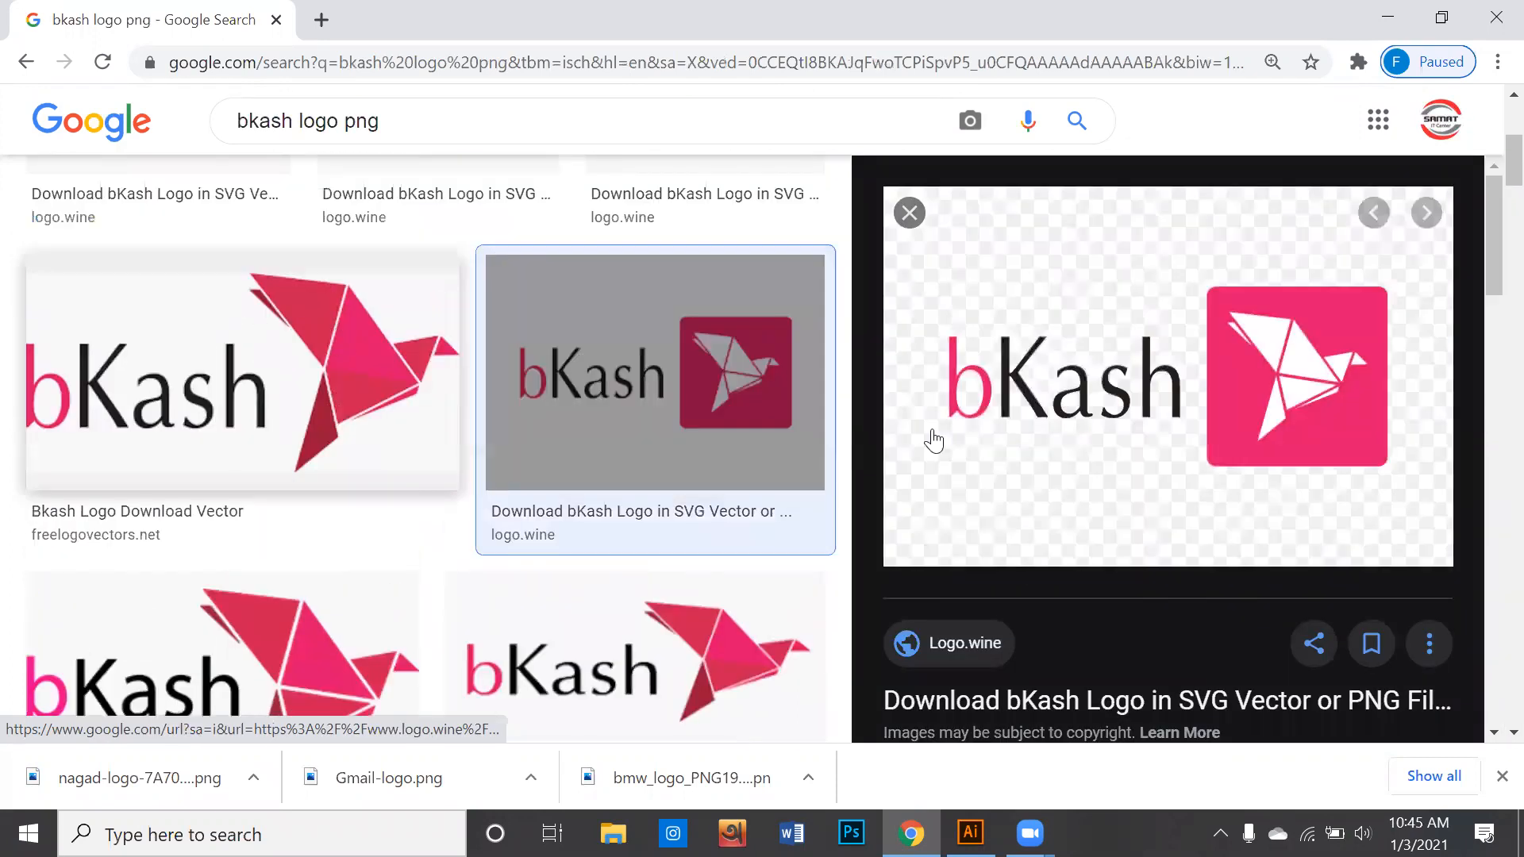
right_click(1218, 376)
left_click(1219, 588)
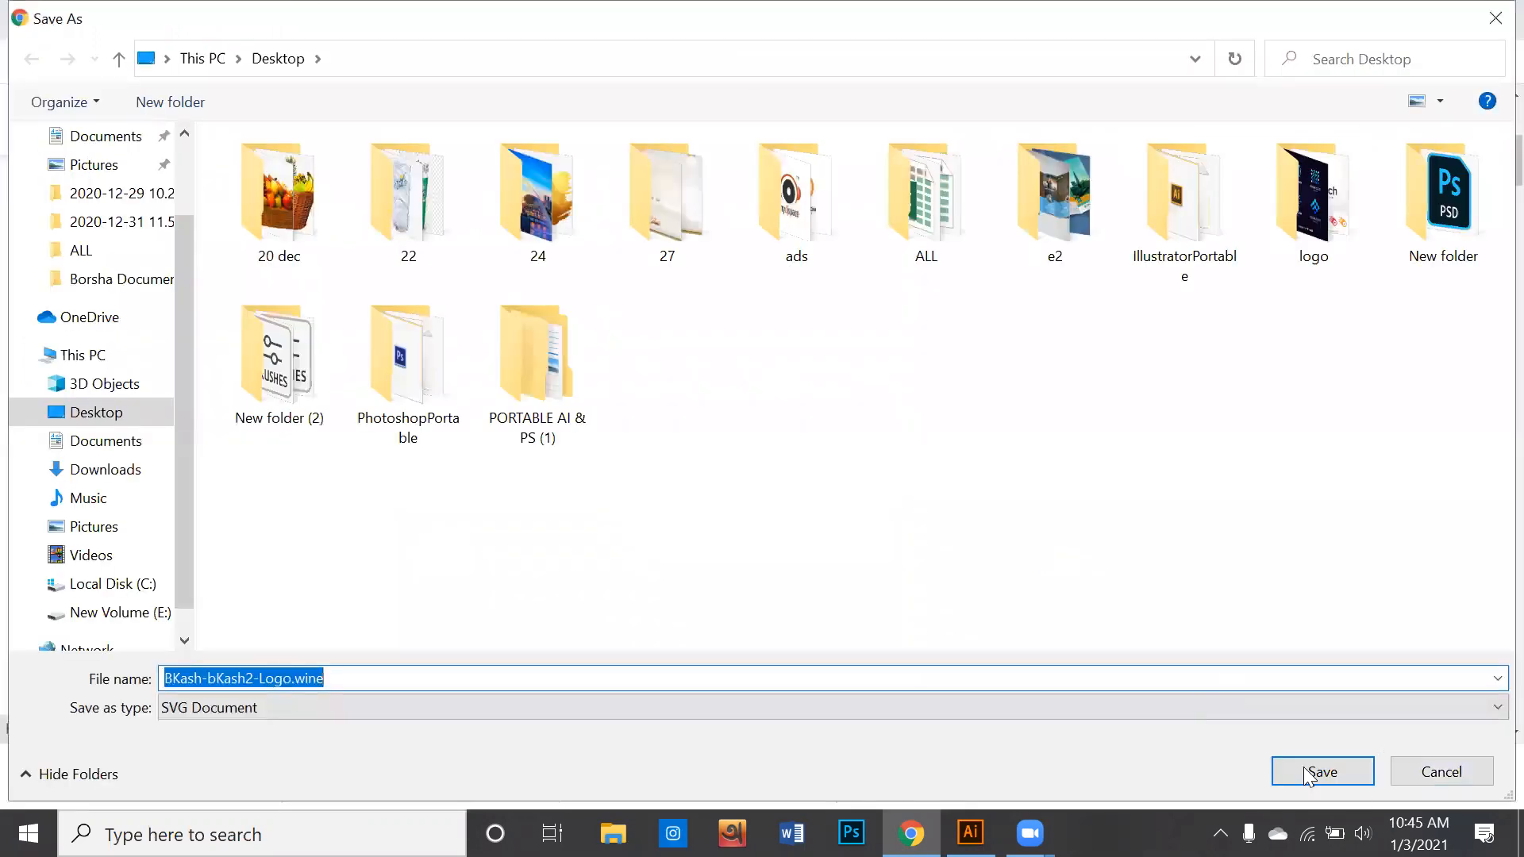
left_click(1357, 774)
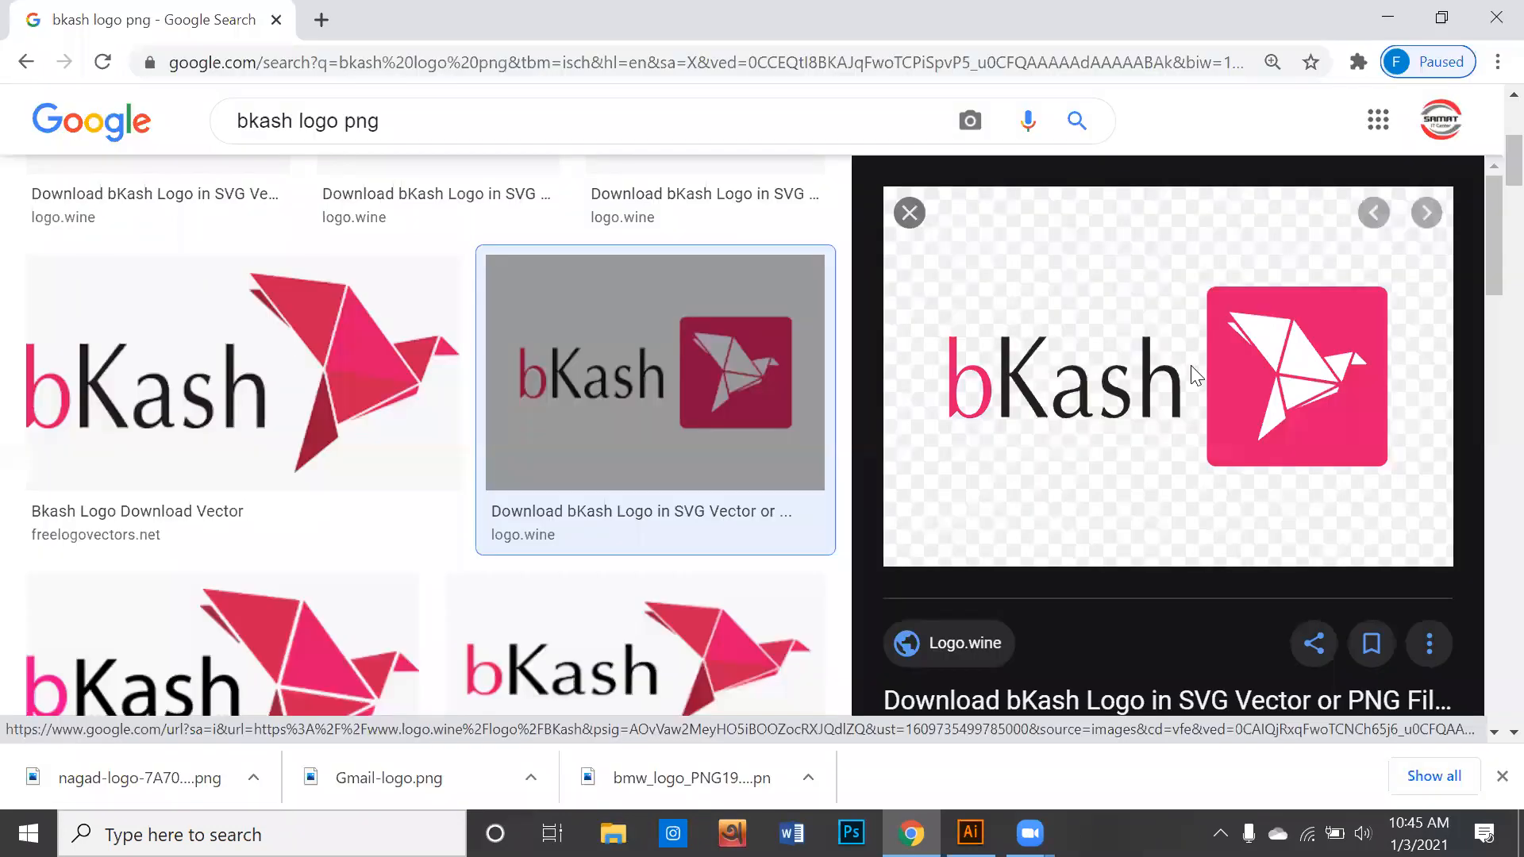
- Preview other bKash logo versions and save the freelogovectors.net one to the Desktop as bkash_logo in PNG format
scroll(1190, 365, "down", 10)
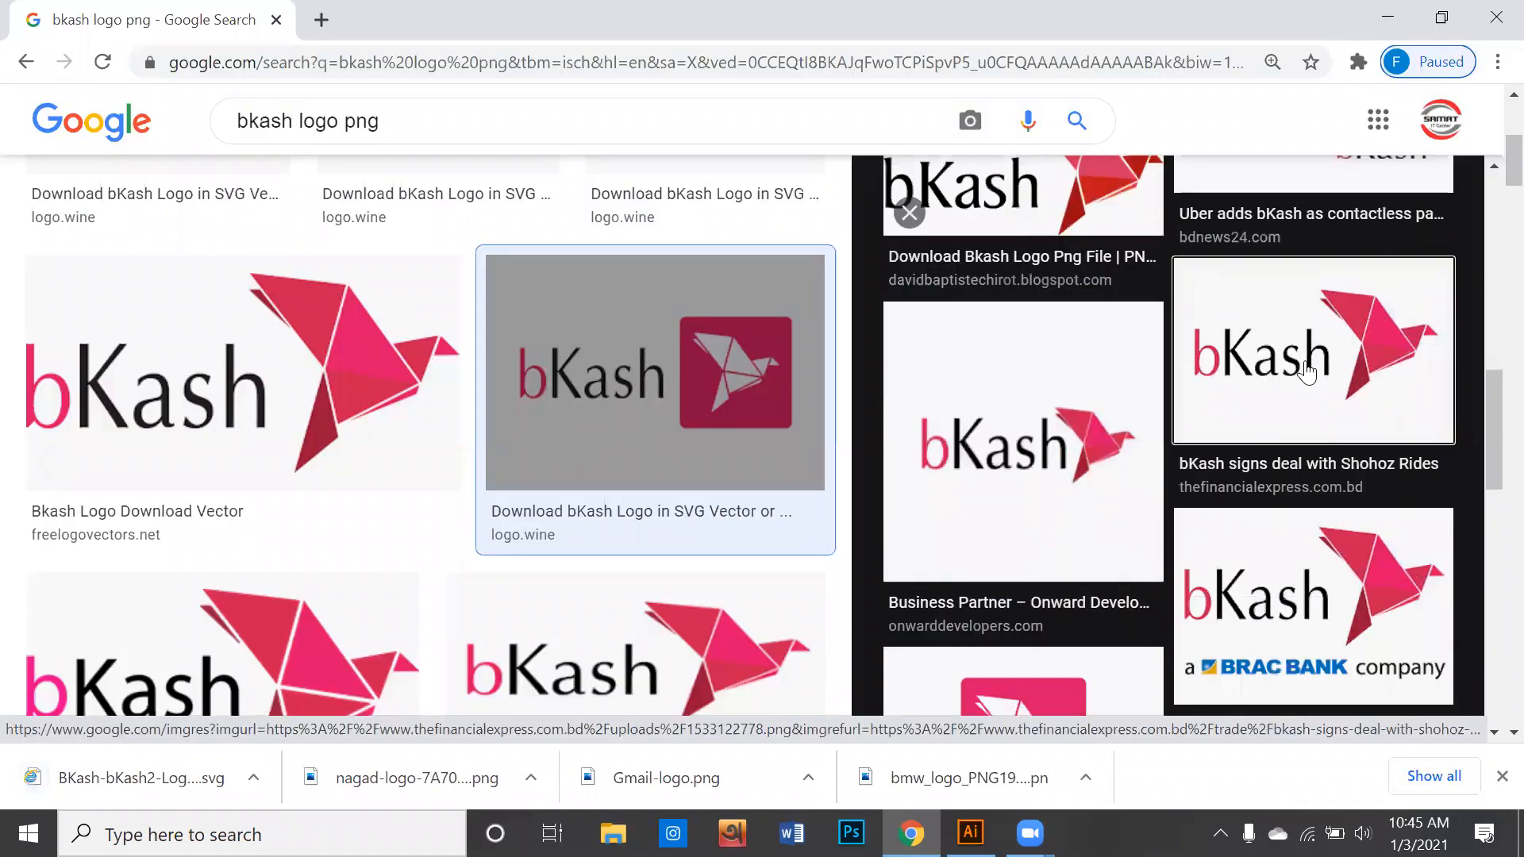
left_click(1306, 370)
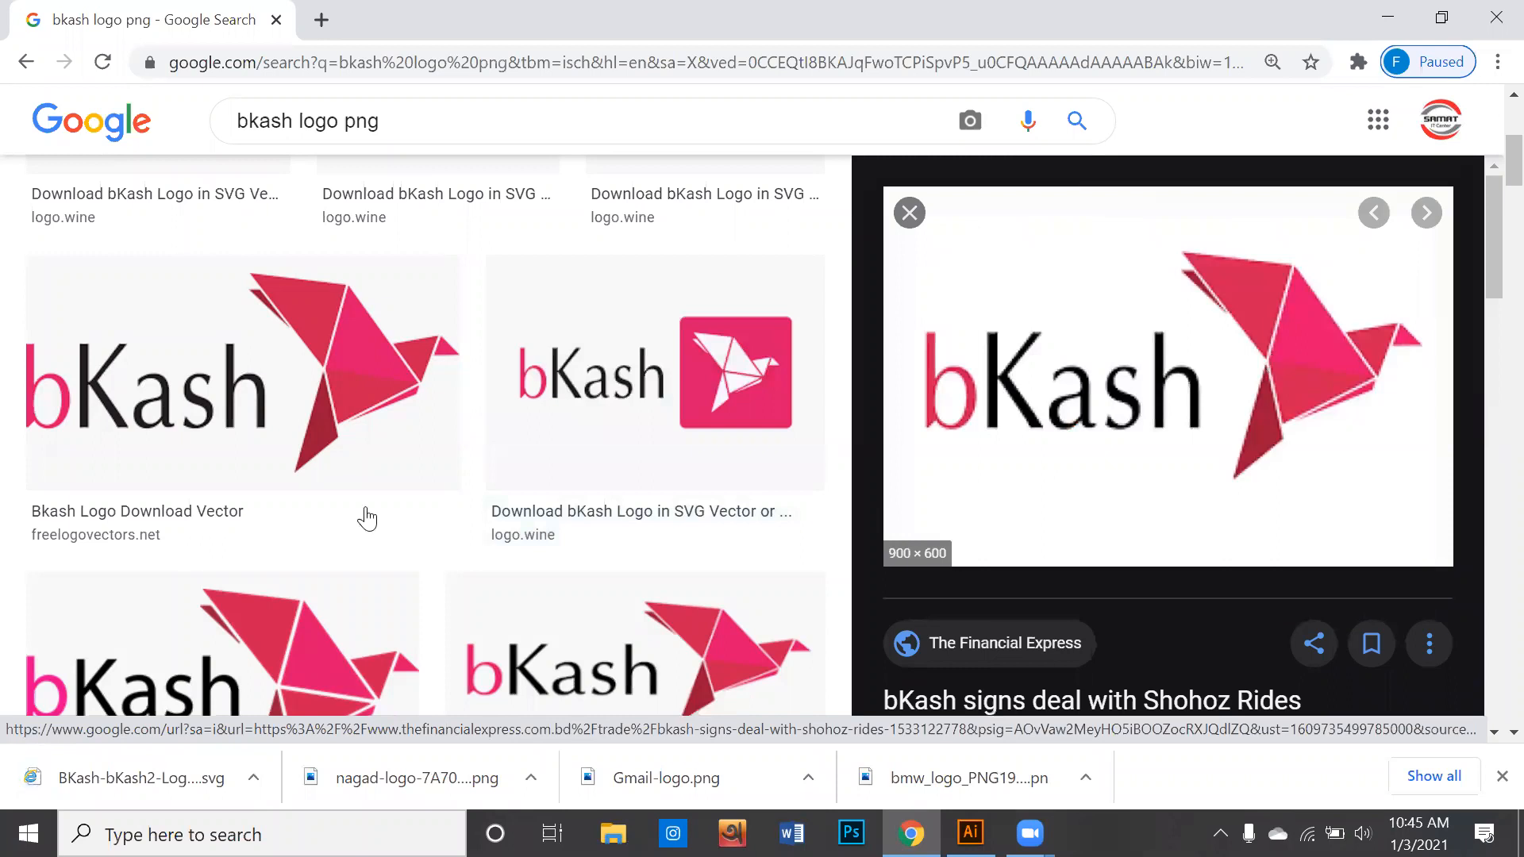
scroll(420, 514, "down", 3)
left_click(383, 458)
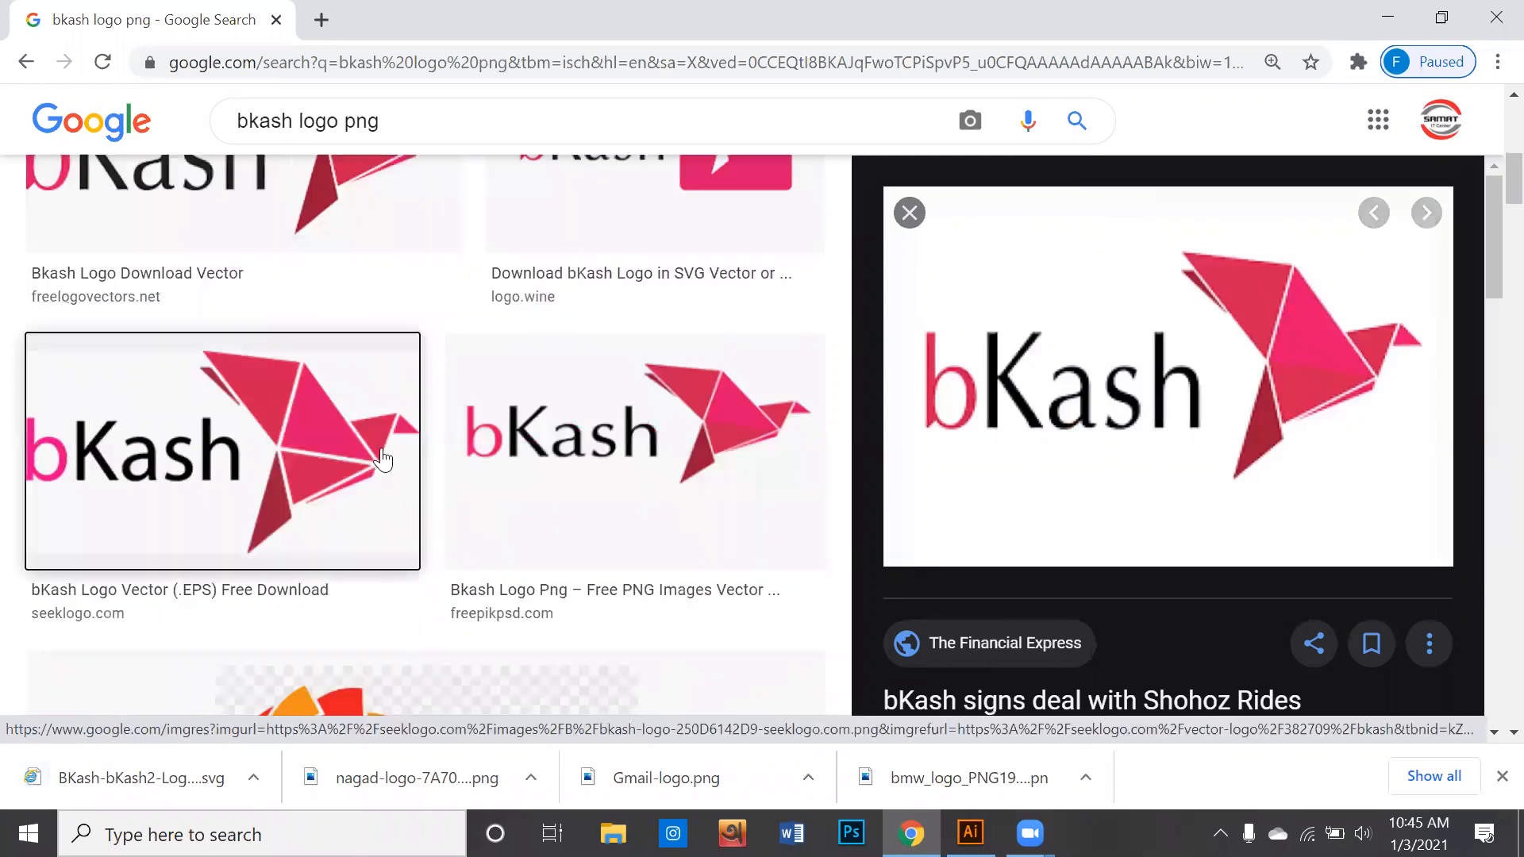
scroll(728, 434, "up", 3)
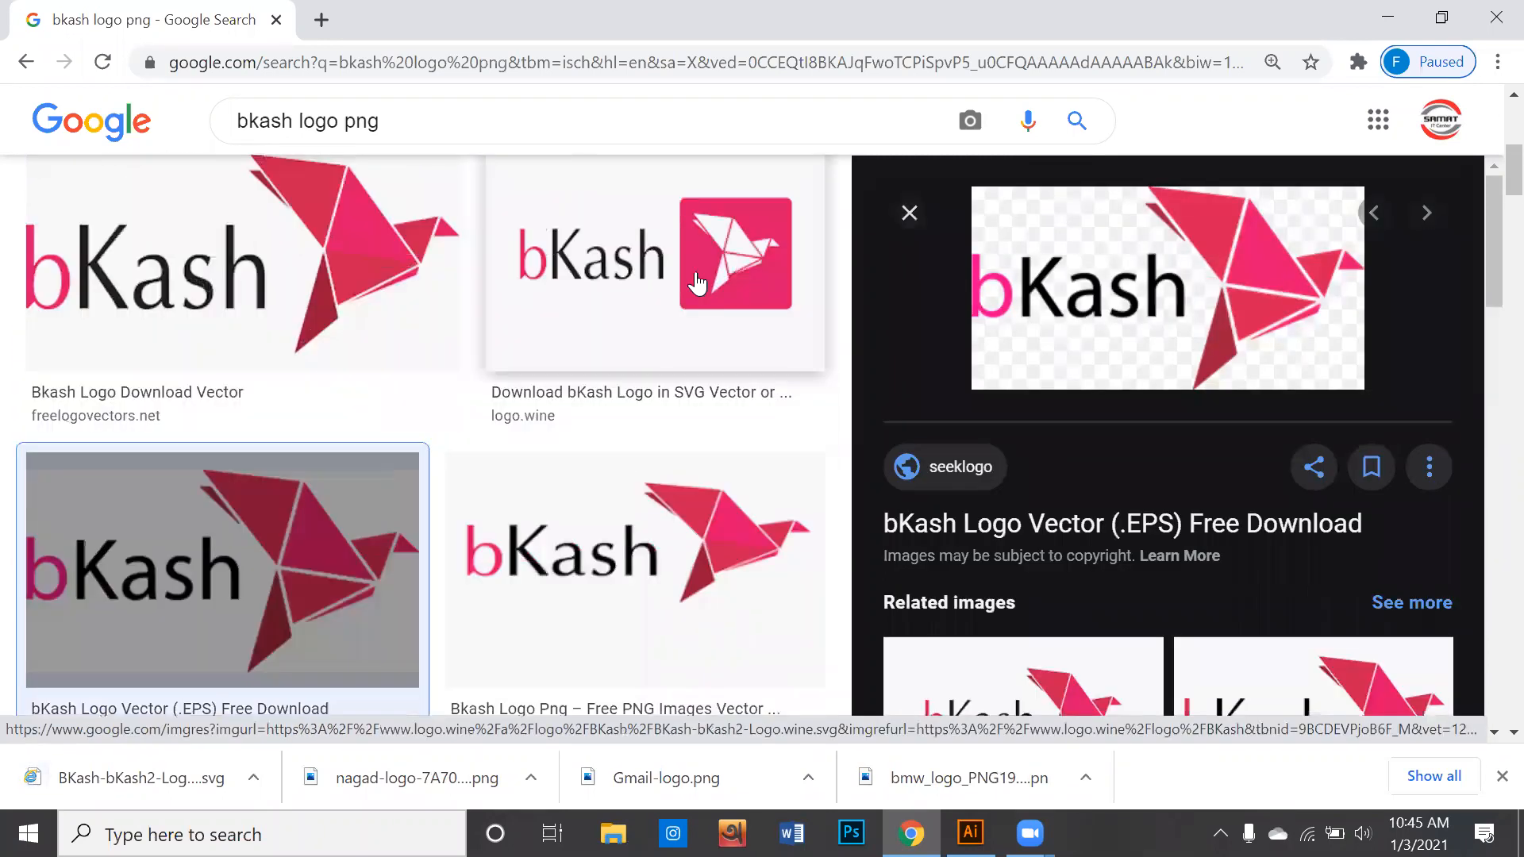
left_click(698, 289)
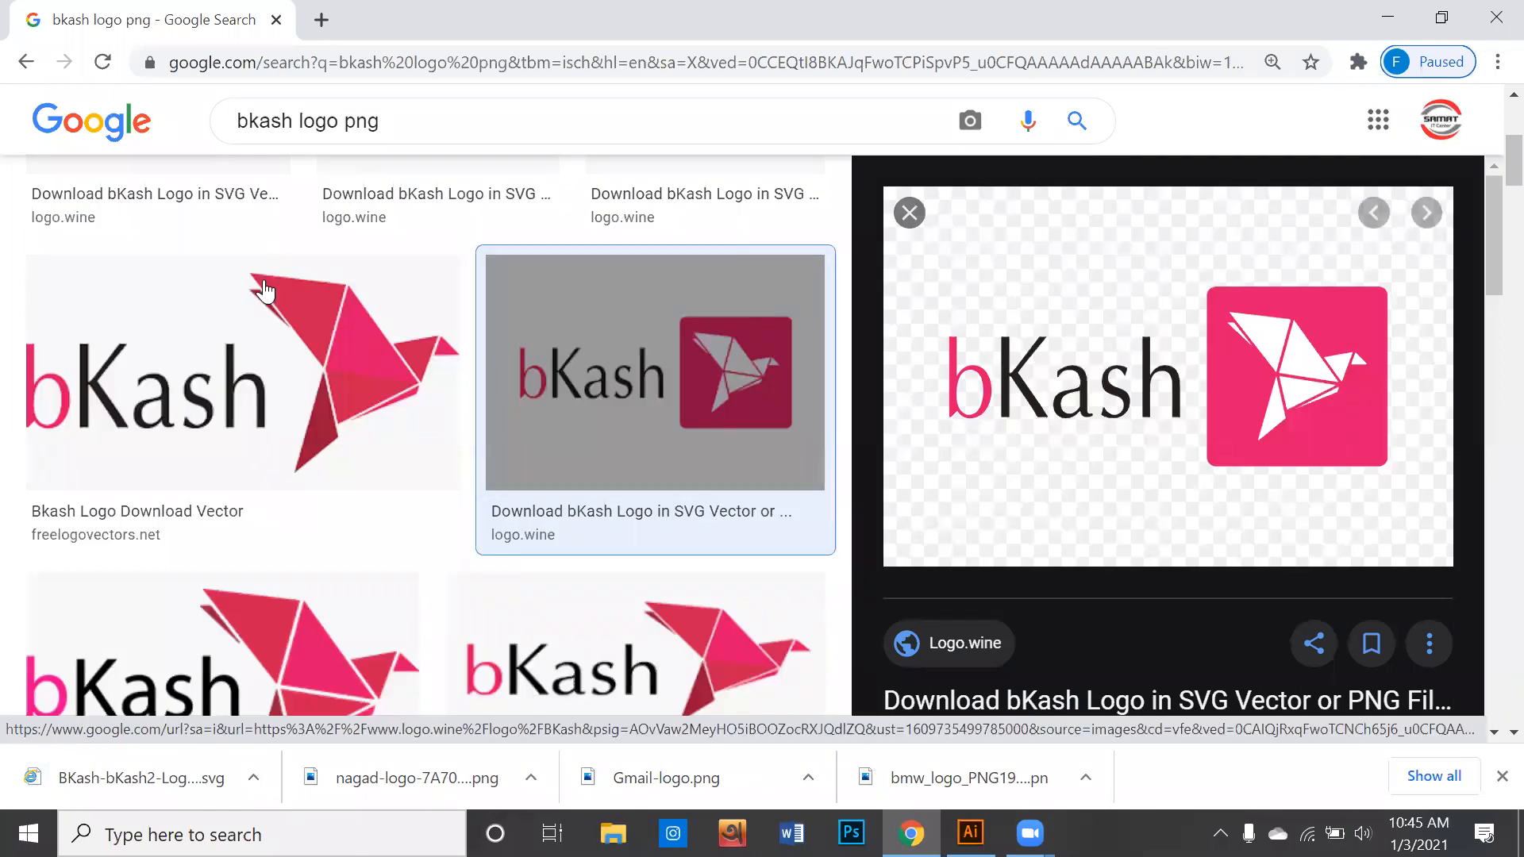
left_click(264, 320)
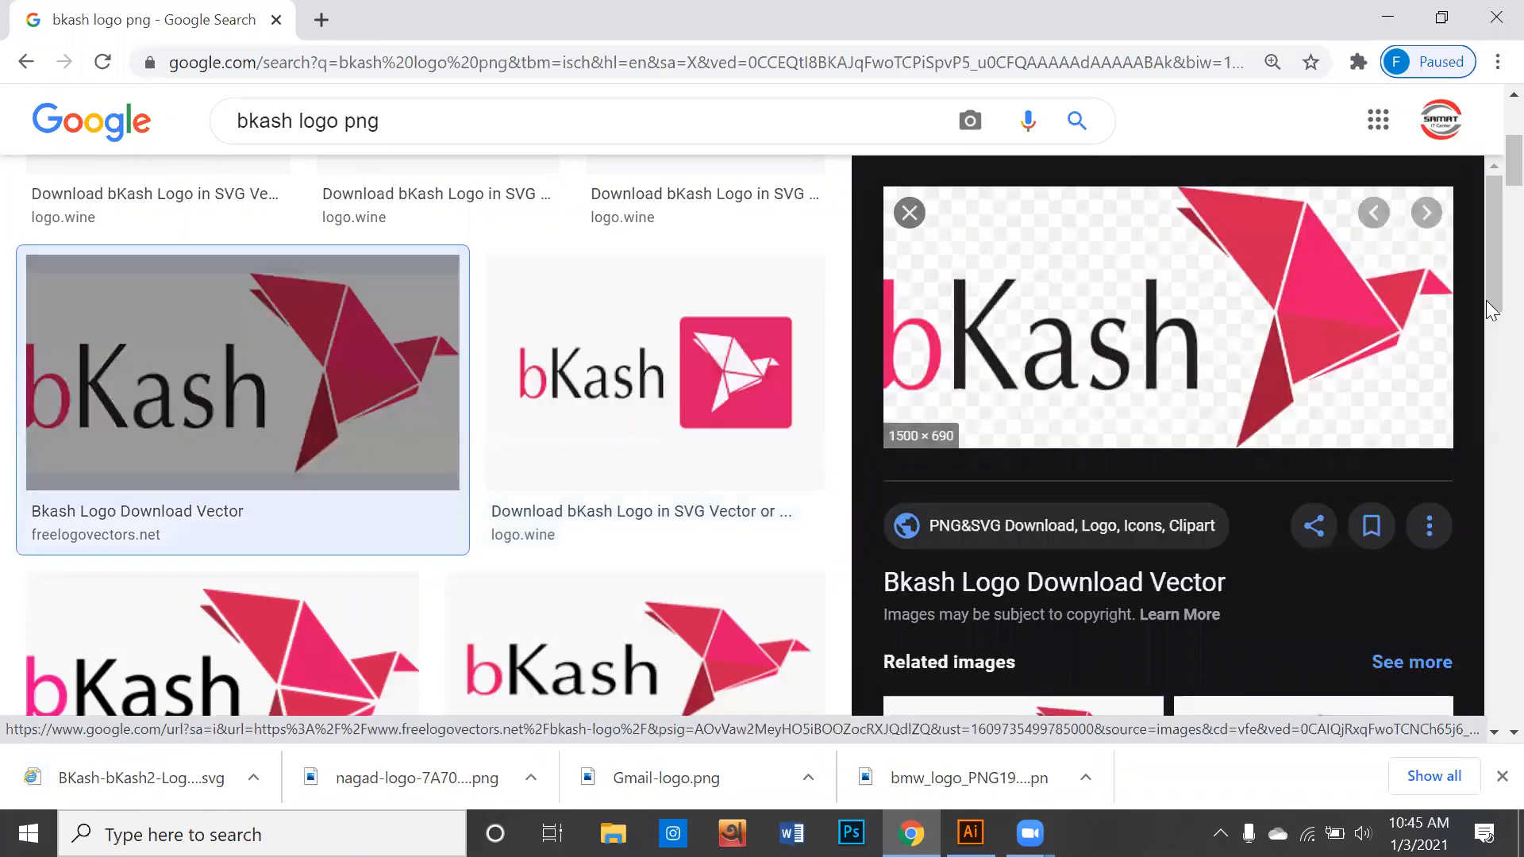
right_click(1262, 309)
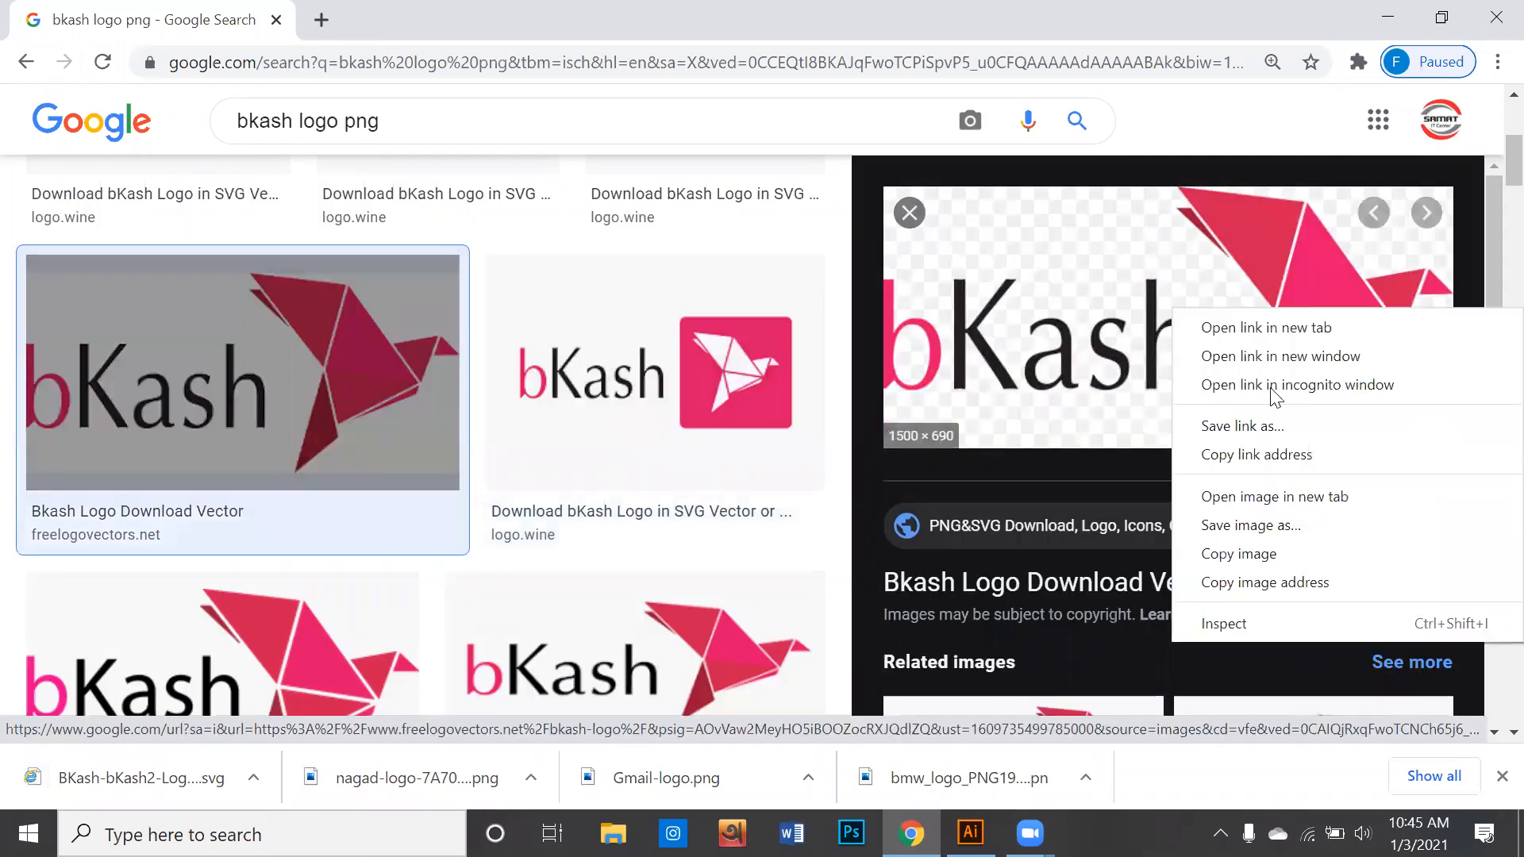
left_click(1227, 526)
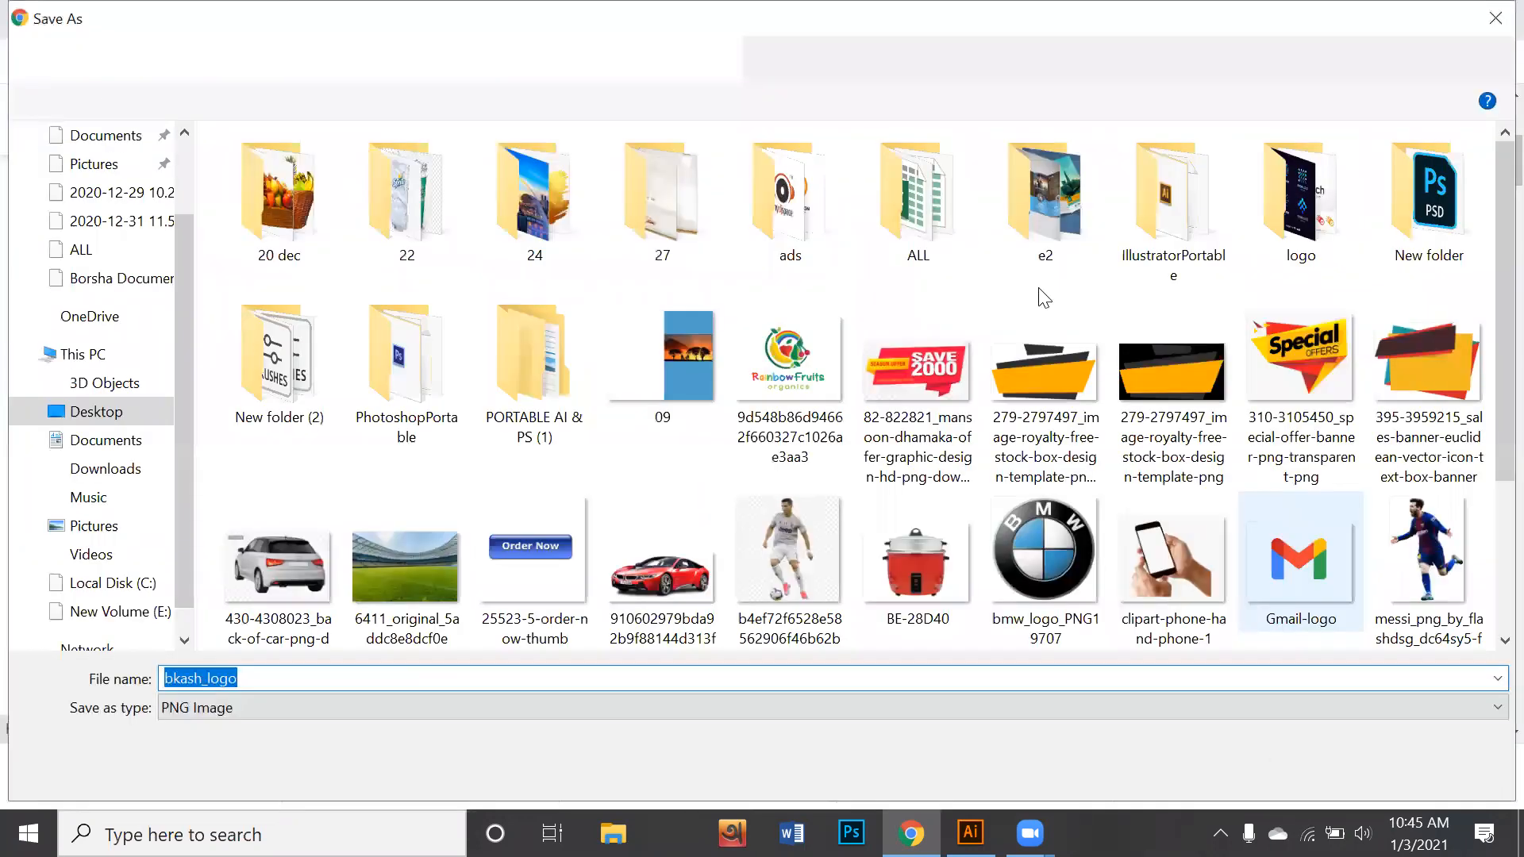
key("Return")
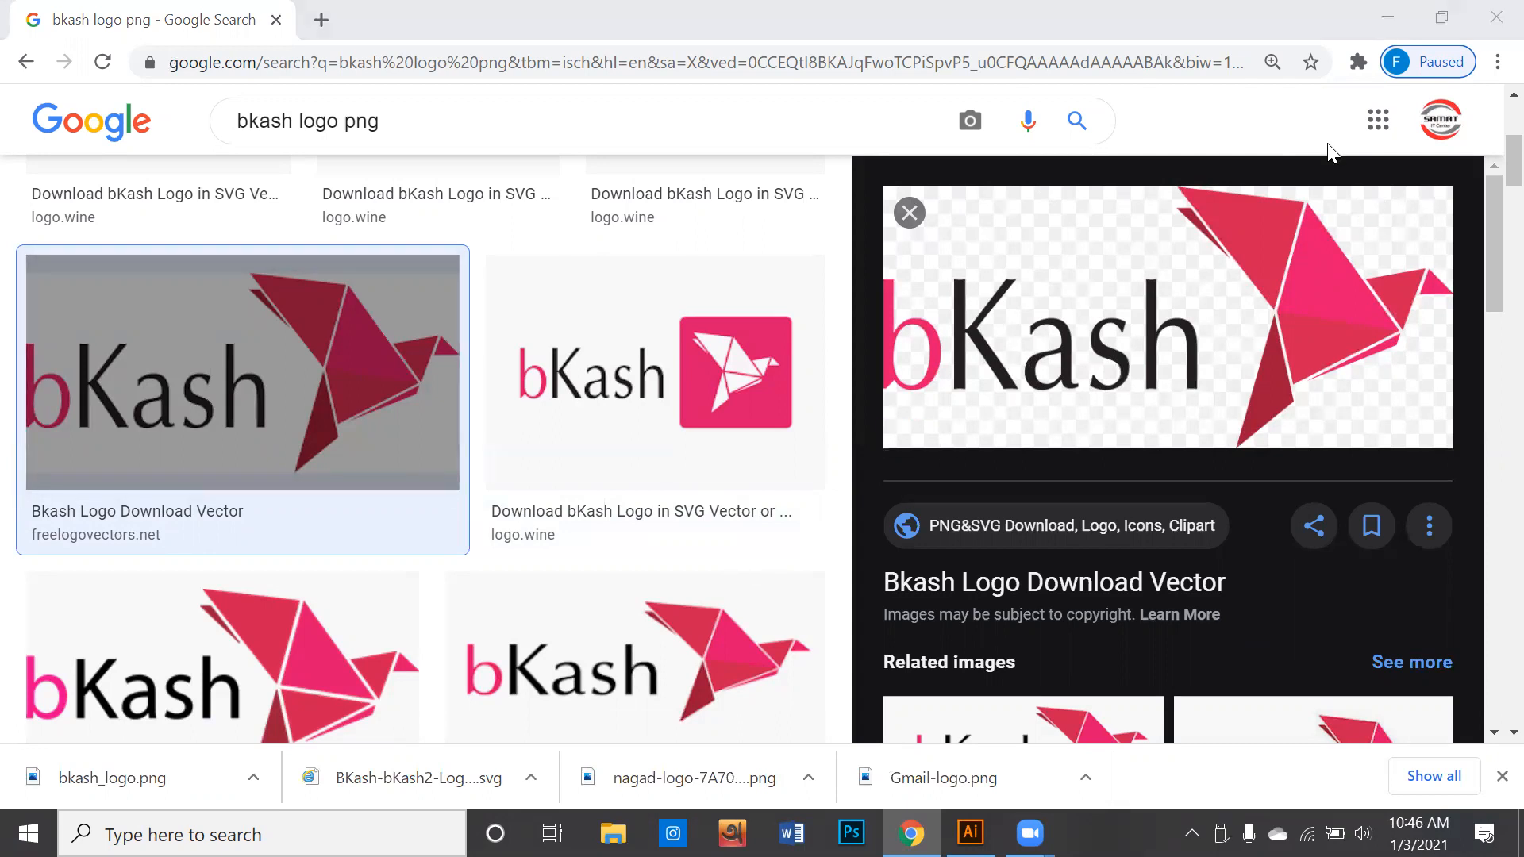
- Show the downloaded Gmail-logo file in its Desktop folder and close that folder window
left_click(1086, 778)
left_click(1117, 690)
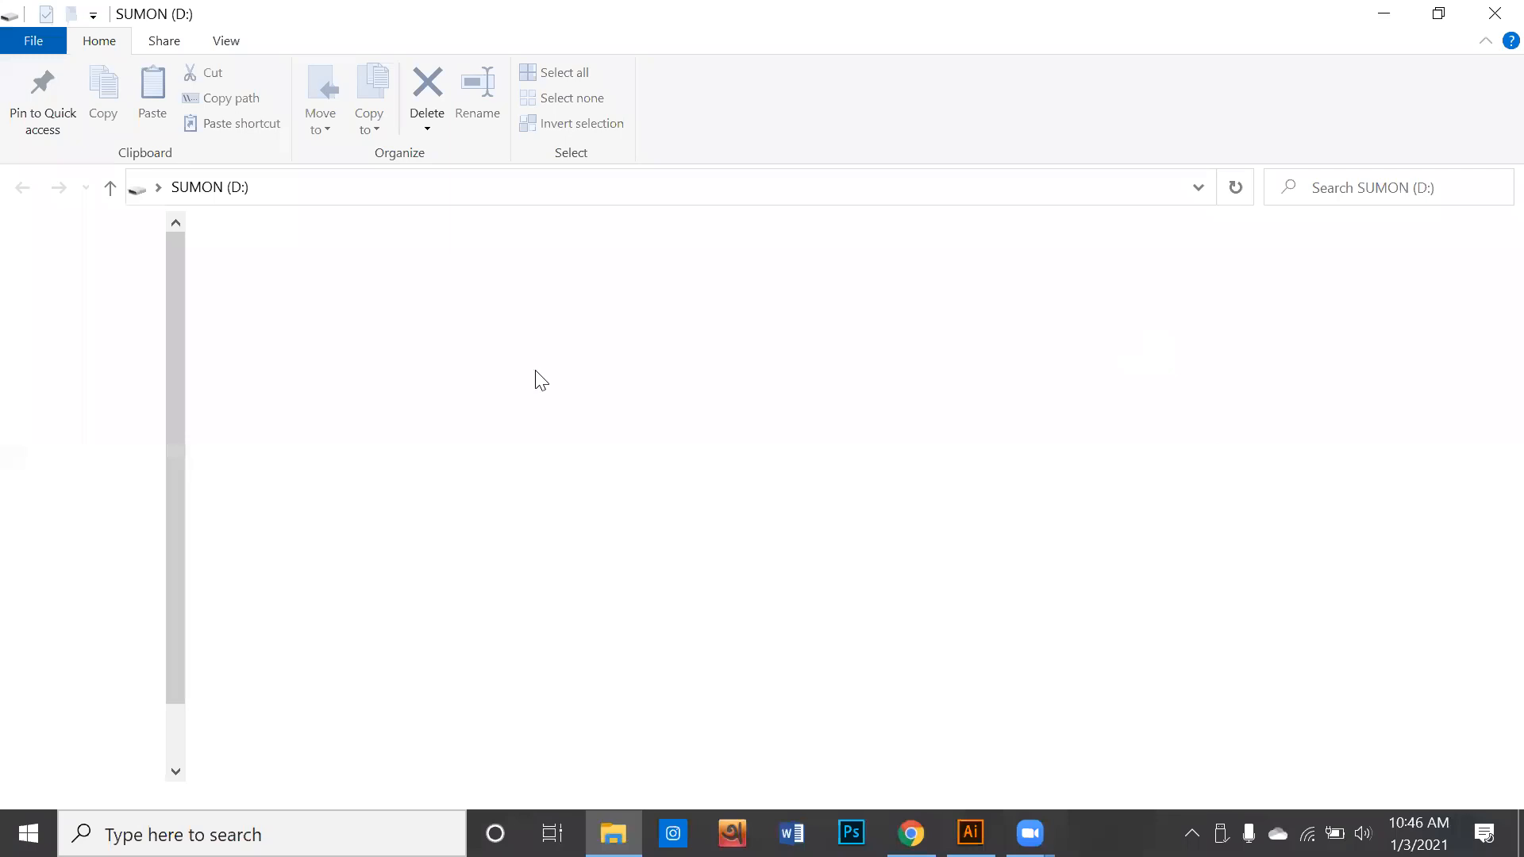
left_click(1490, 13)
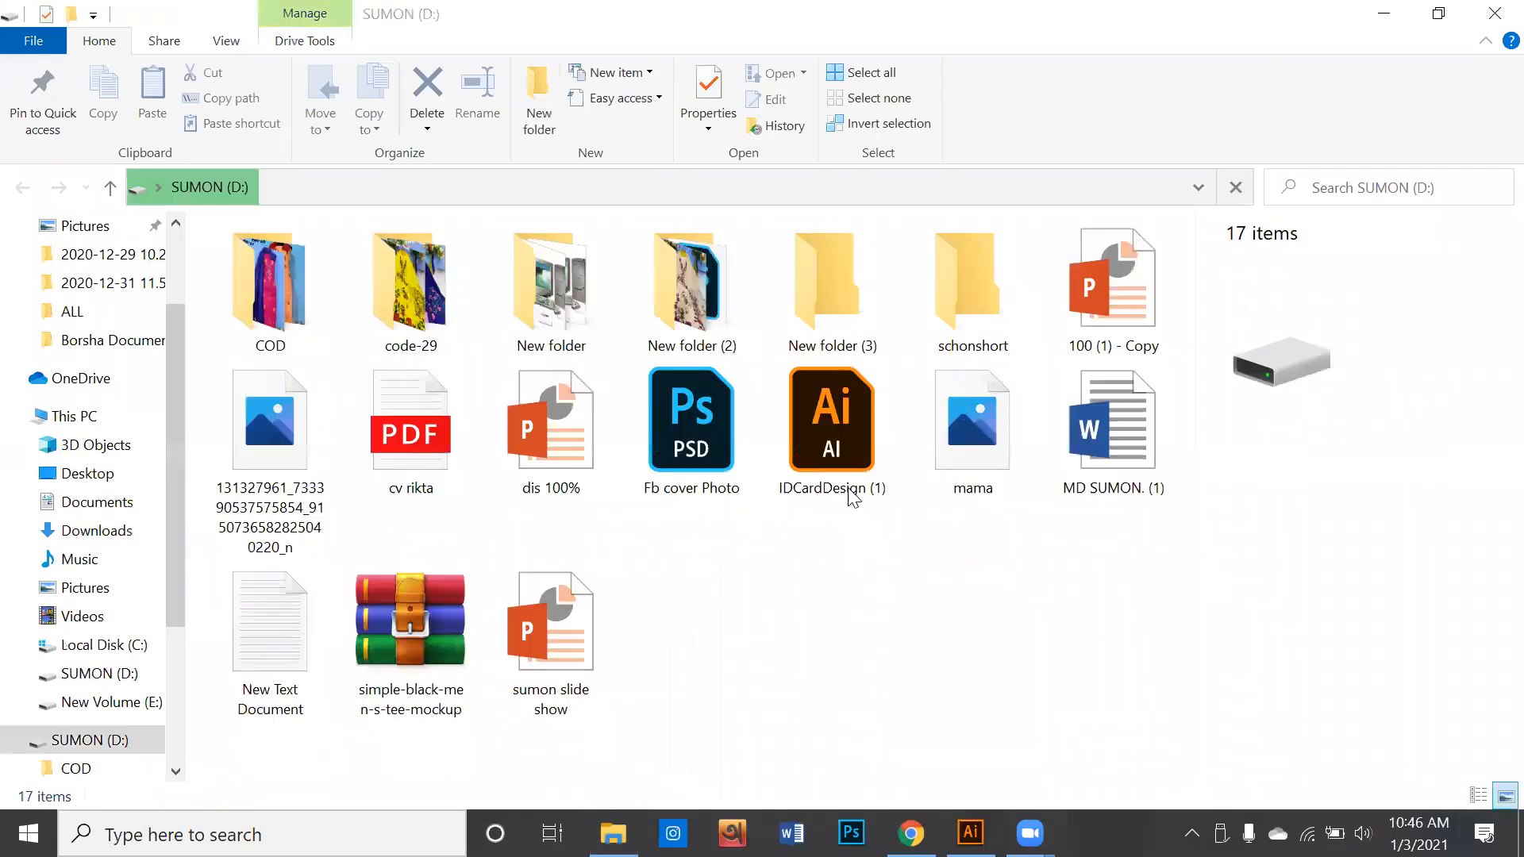
- Close the D: drive window, minimise the browser and create a new folder on the Desktop
left_click(1491, 11)
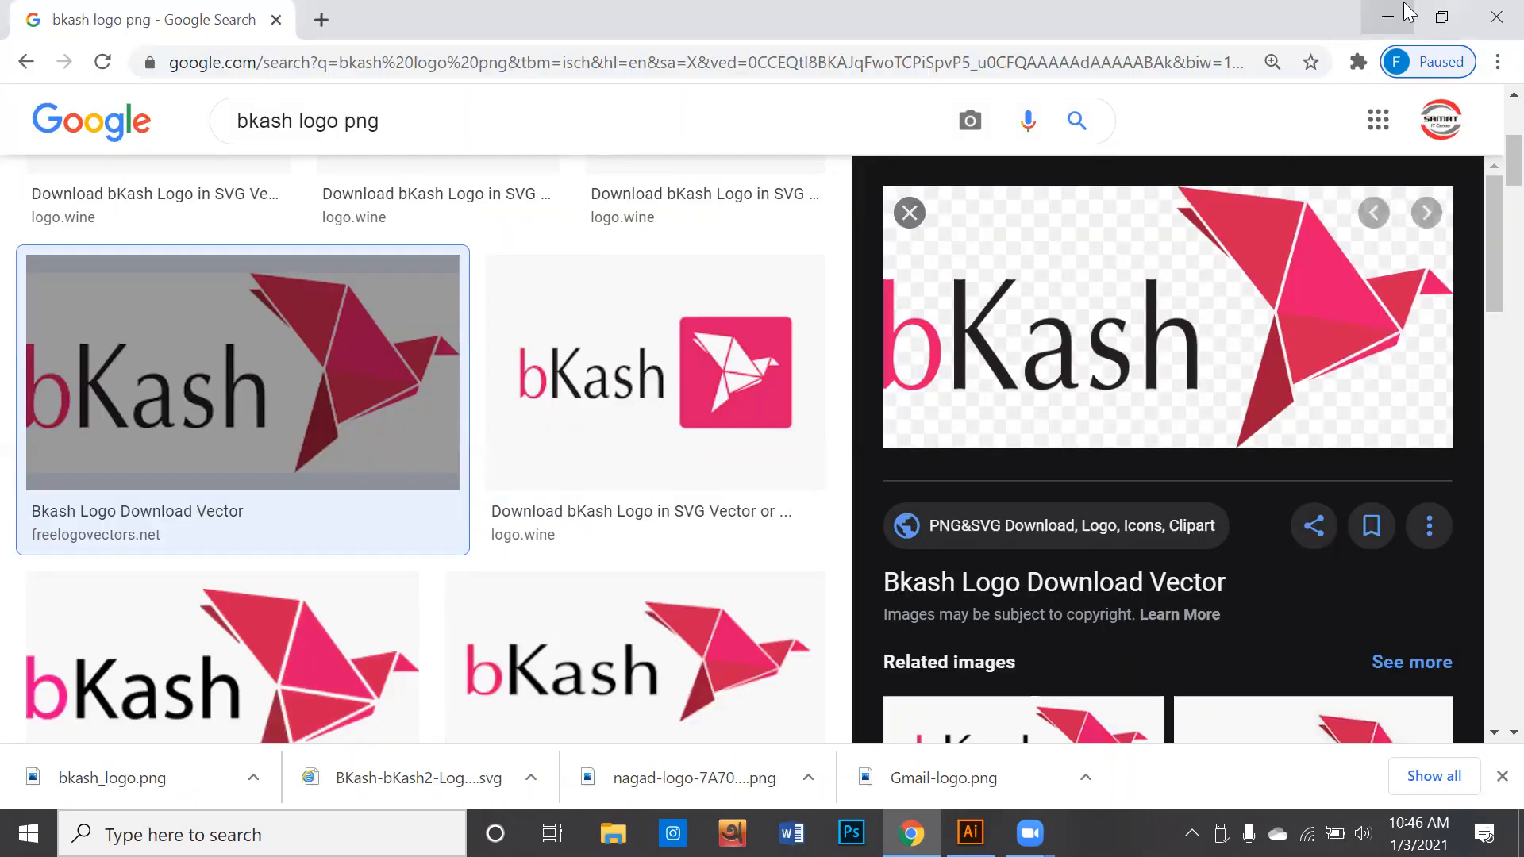
left_click(1387, 15)
left_click(1436, 11)
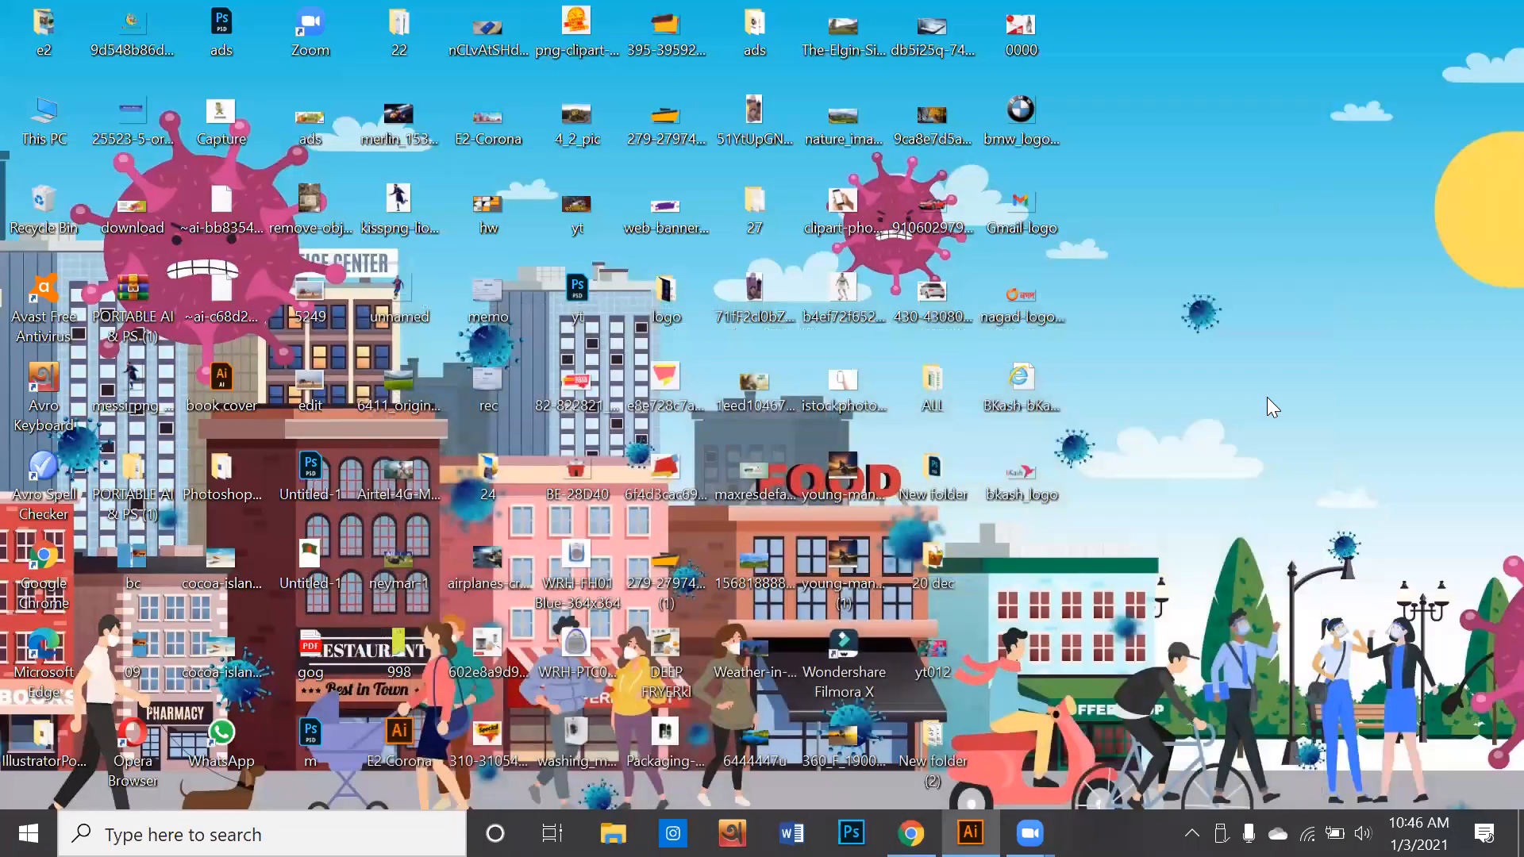
right_click(1268, 399)
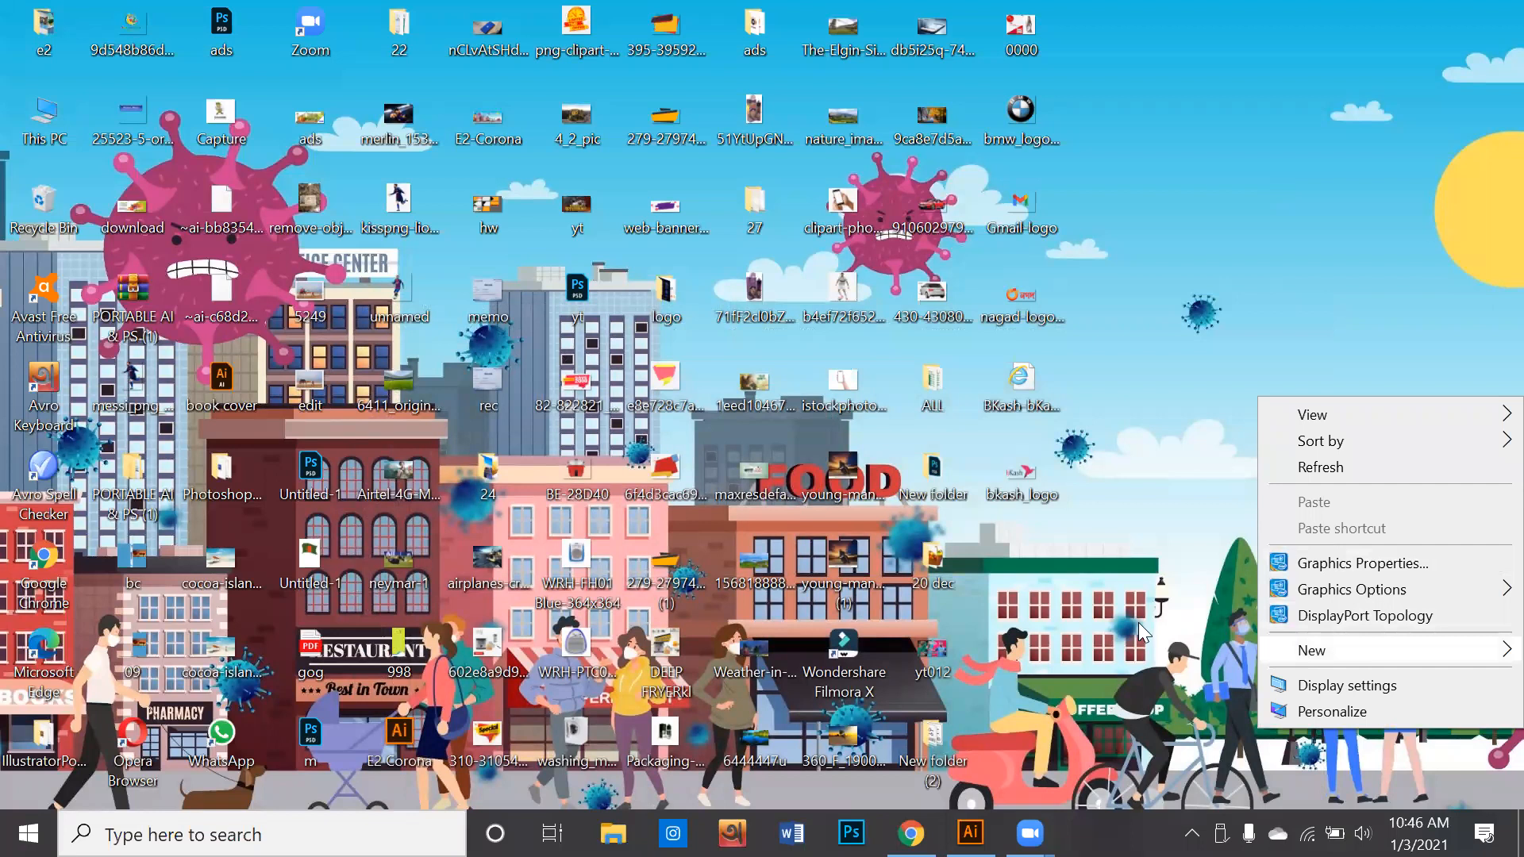
mouse_move(1317, 650)
left_click(1048, 419)
left_click_drag(1021, 560, 1329, 268)
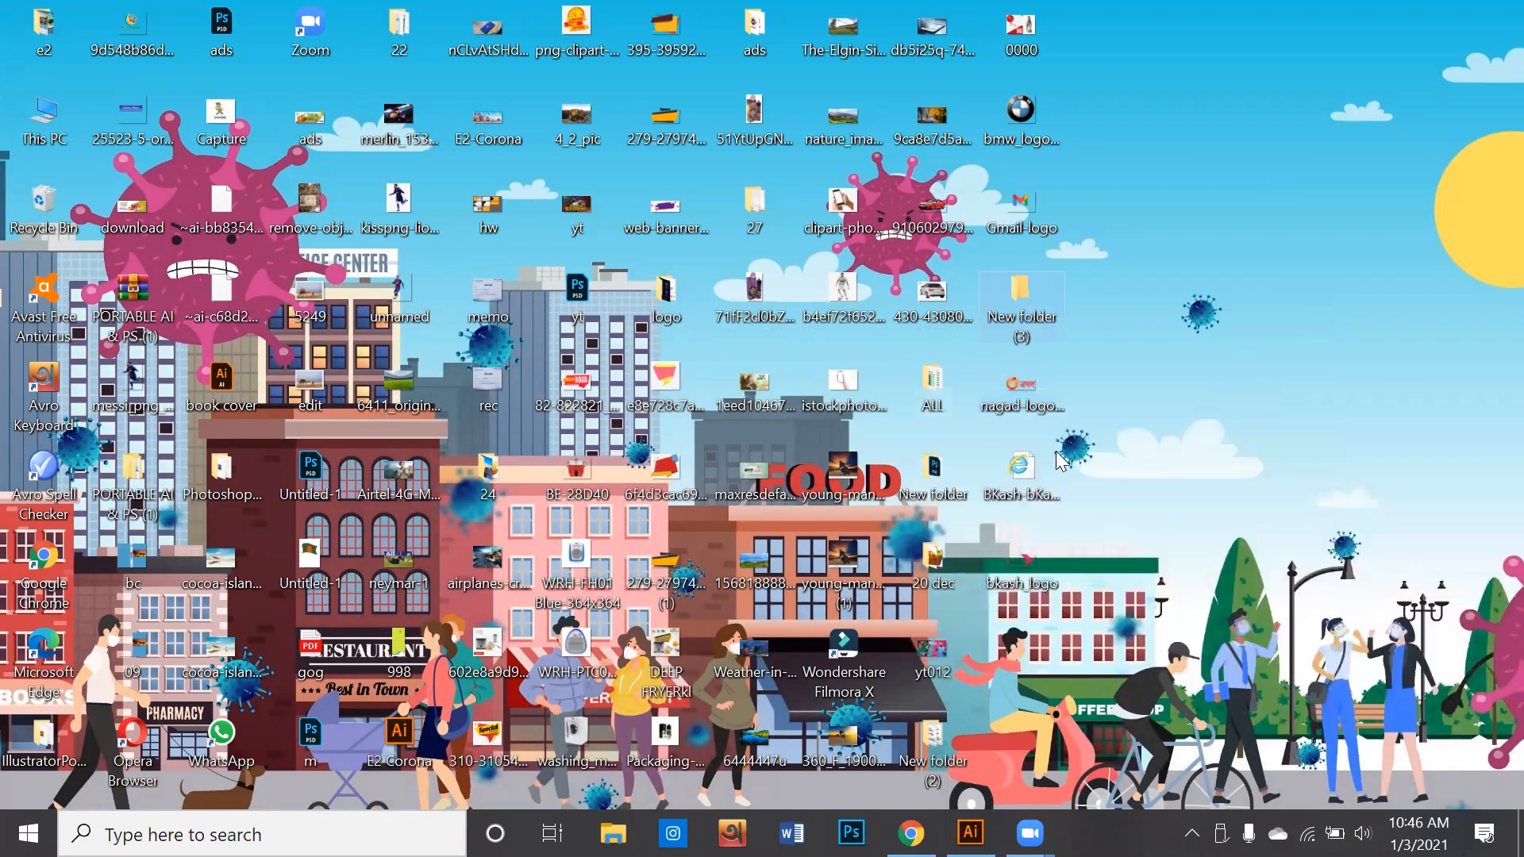
- Move the Nagad, bkash_logo, Gmail-logo and BMW logo images on the Desktop into New folder (3)
left_click(1040, 405)
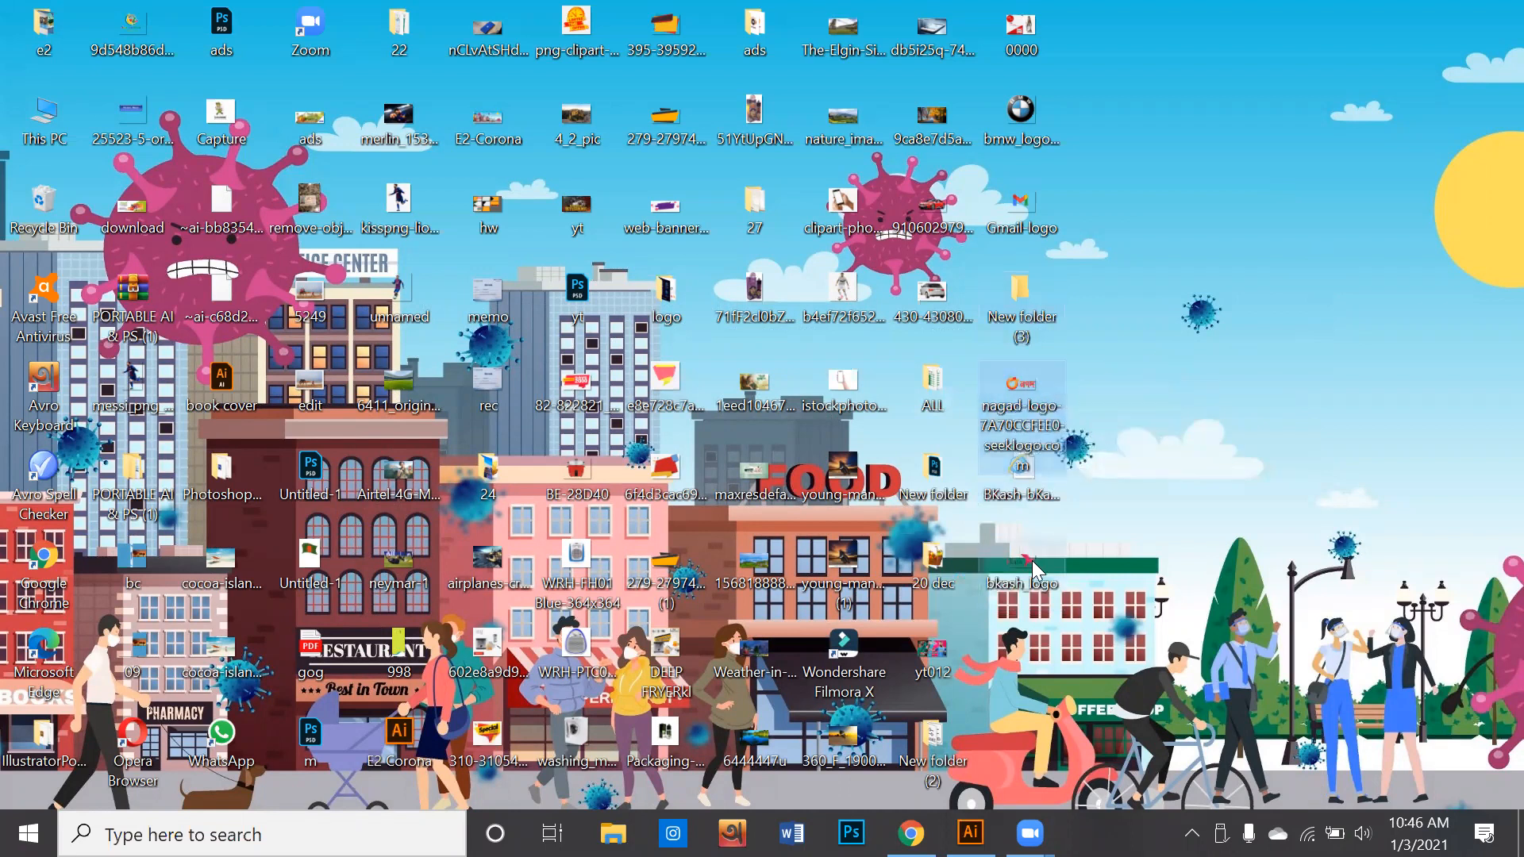
left_click_drag(1024, 394, 1028, 305)
left_click_drag(1034, 221, 1022, 284)
left_click_drag(1020, 110, 1021, 212)
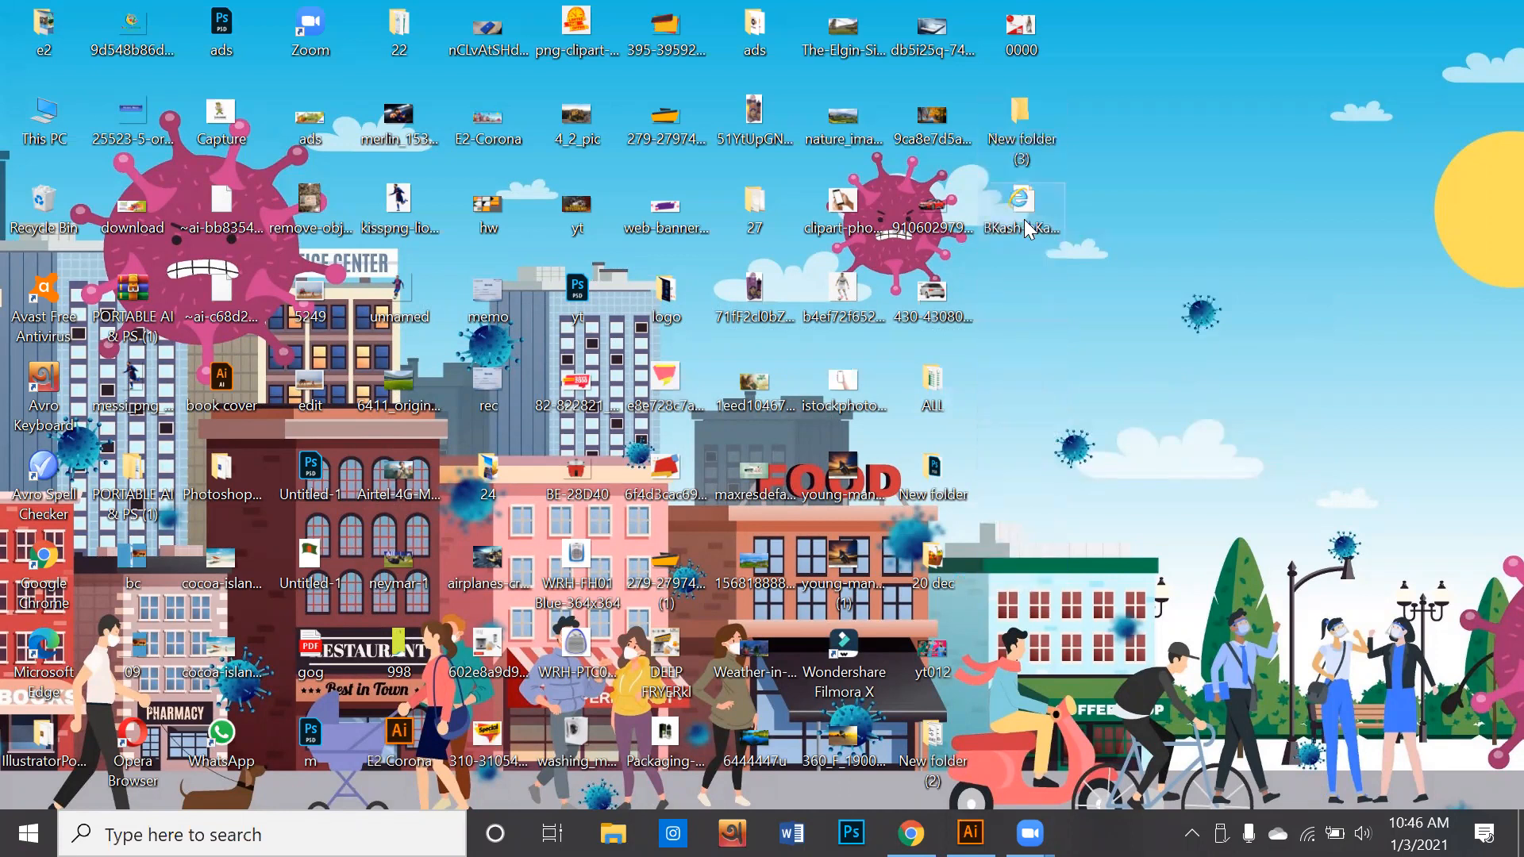
- Send New folder (3) from the Desktop to the D: drive
right_click(1024, 130)
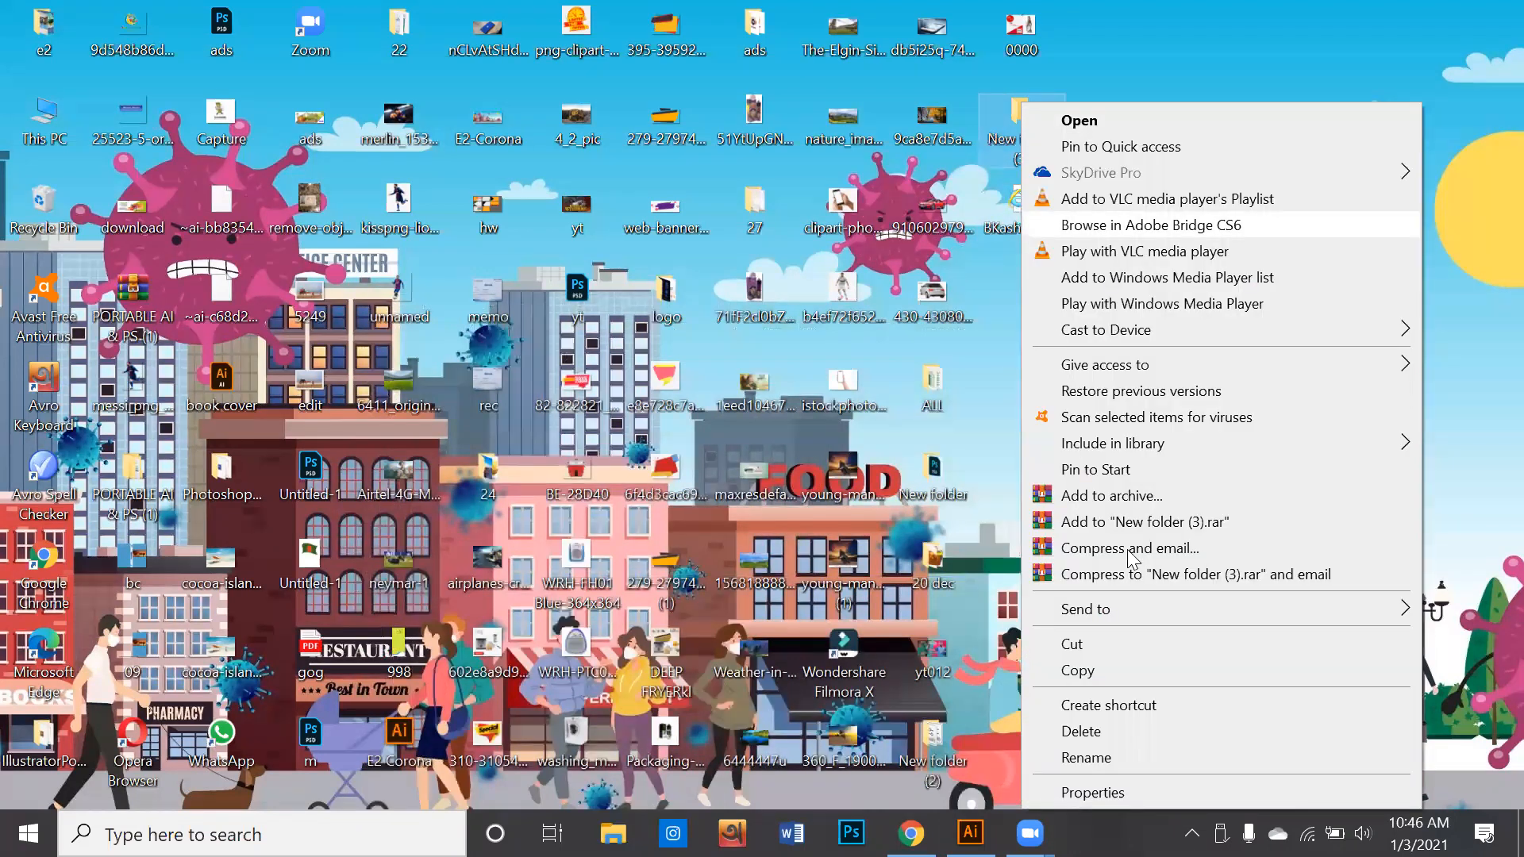
mouse_move(1174, 612)
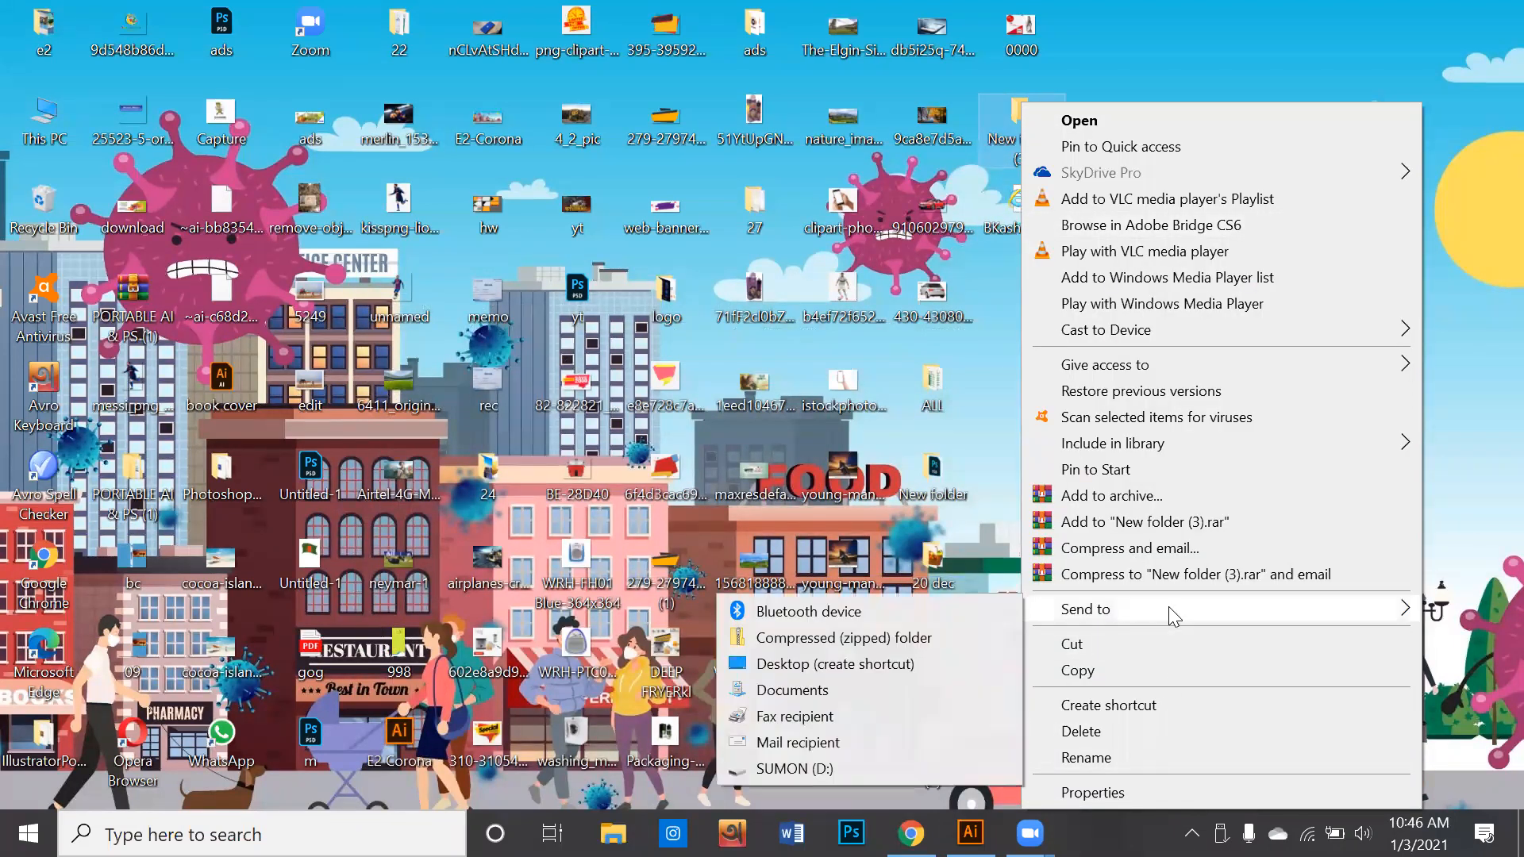
left_click(820, 770)
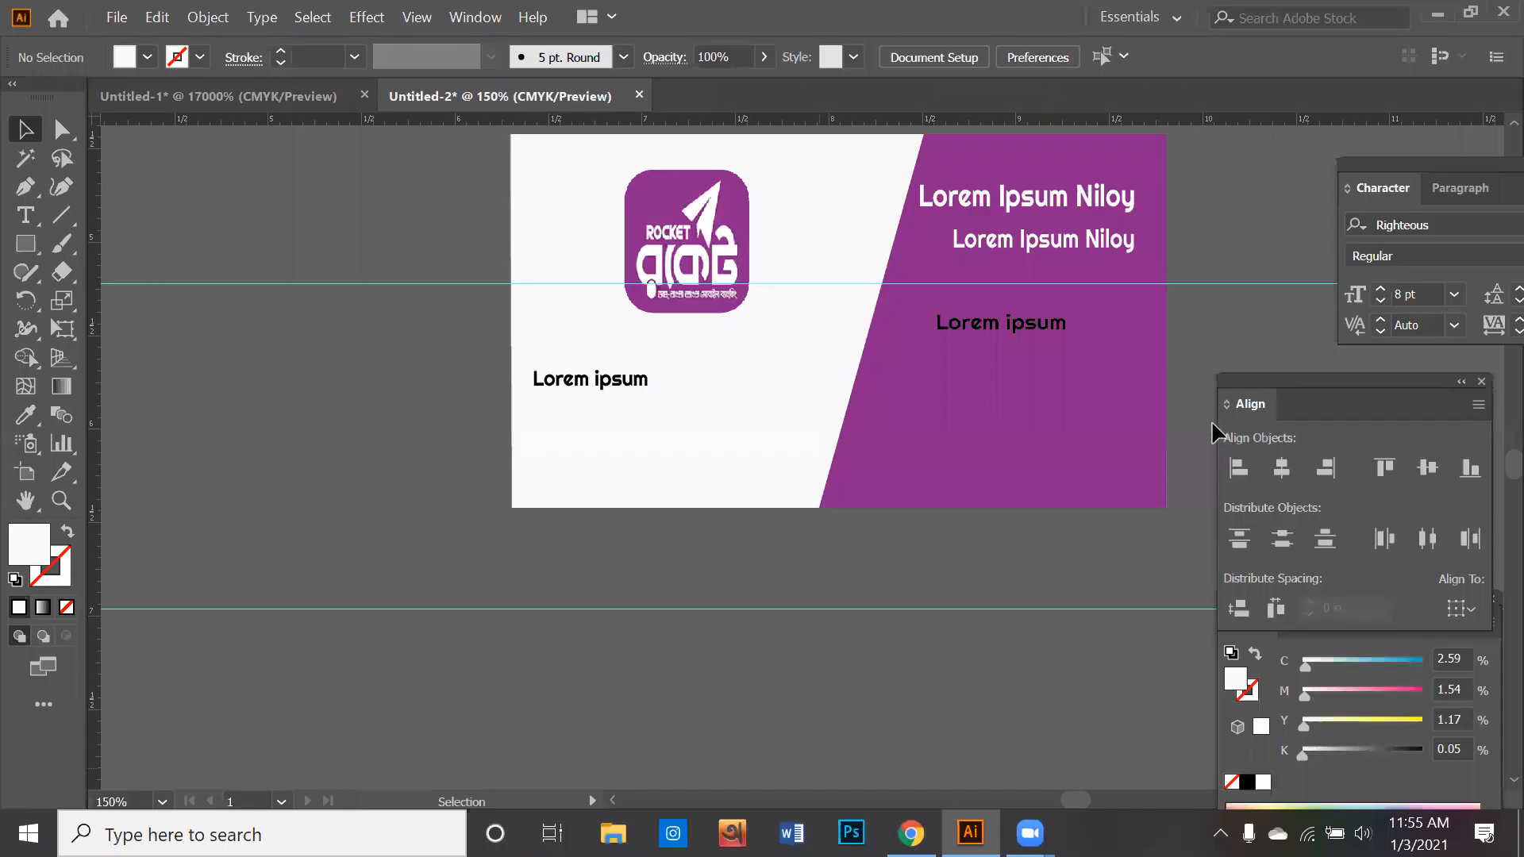
- Switch from Illustrator to Chrome and open the logo.wine PayPal logo further down the "bkash logo png" image results
scroll(1096, 646, "down", 5)
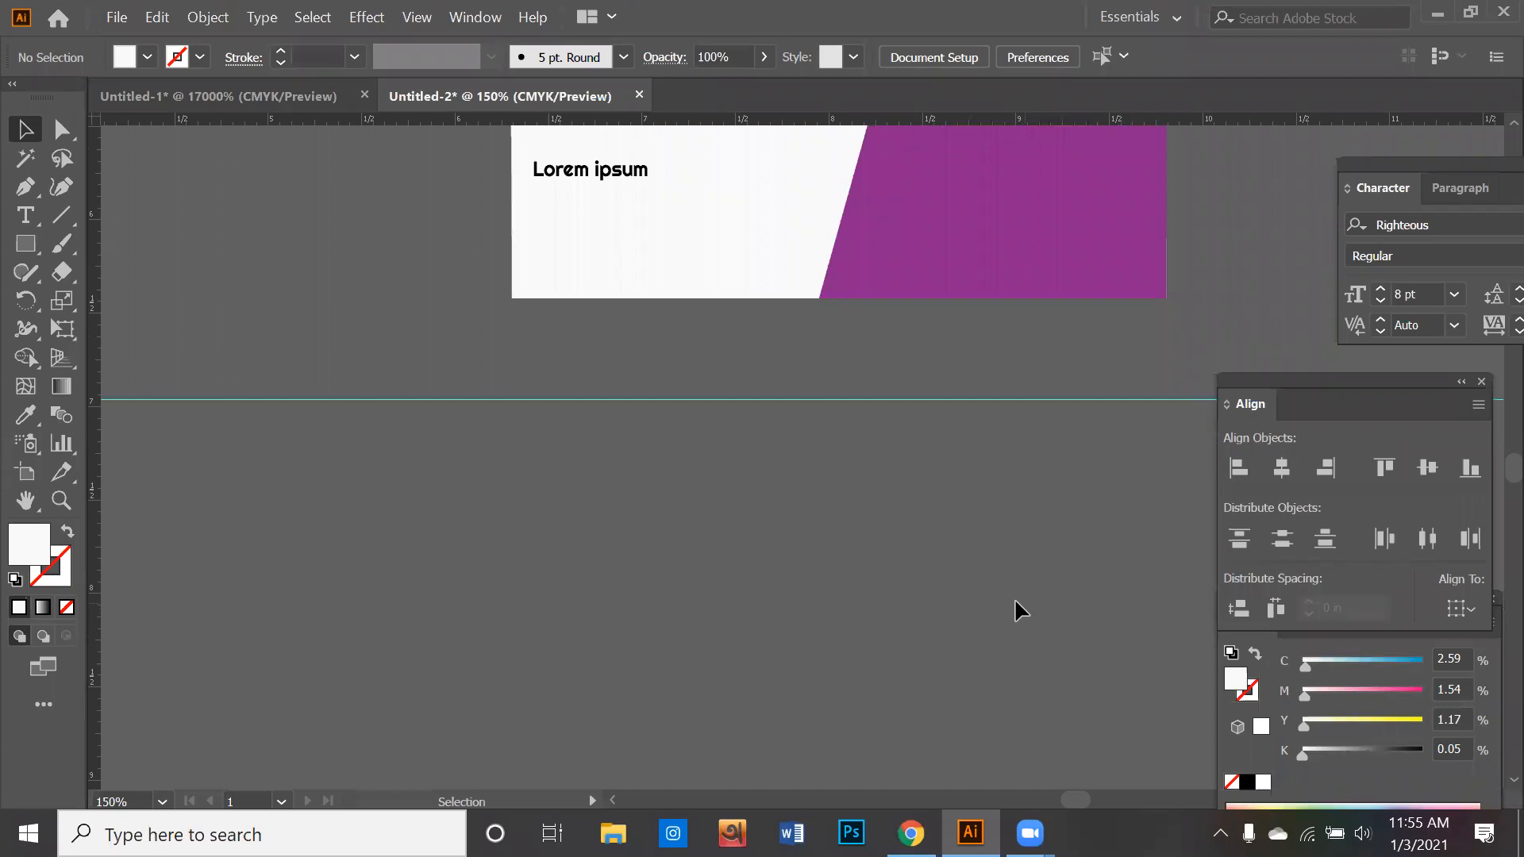
scroll(997, 615, "down", 3)
scroll(825, 627, "down", 5)
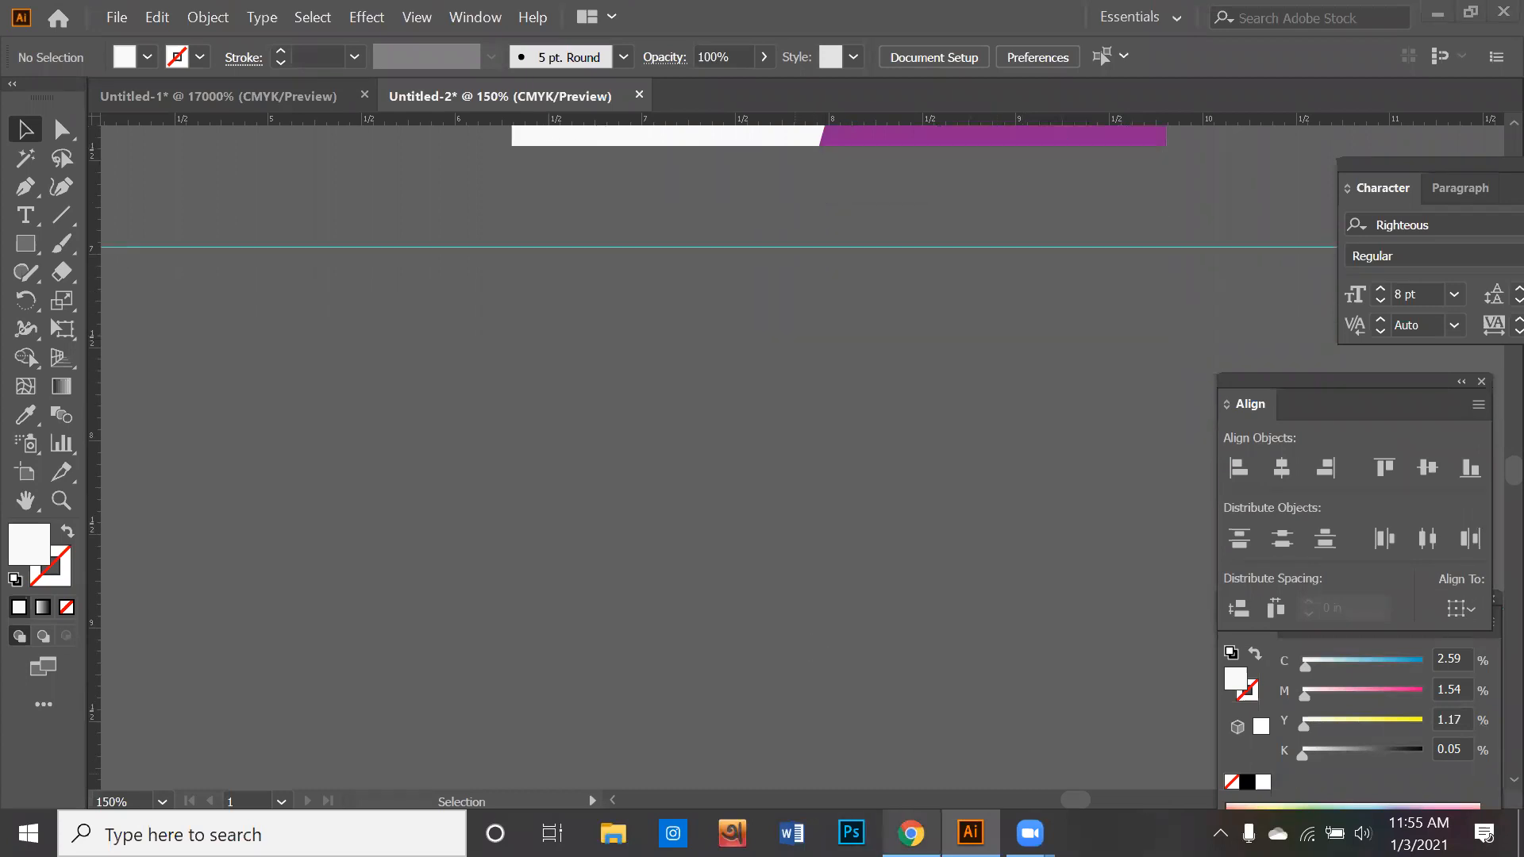
key("alt+Tab")
scroll(830, 555, "down", 5)
scroll(830, 556, "down", 3)
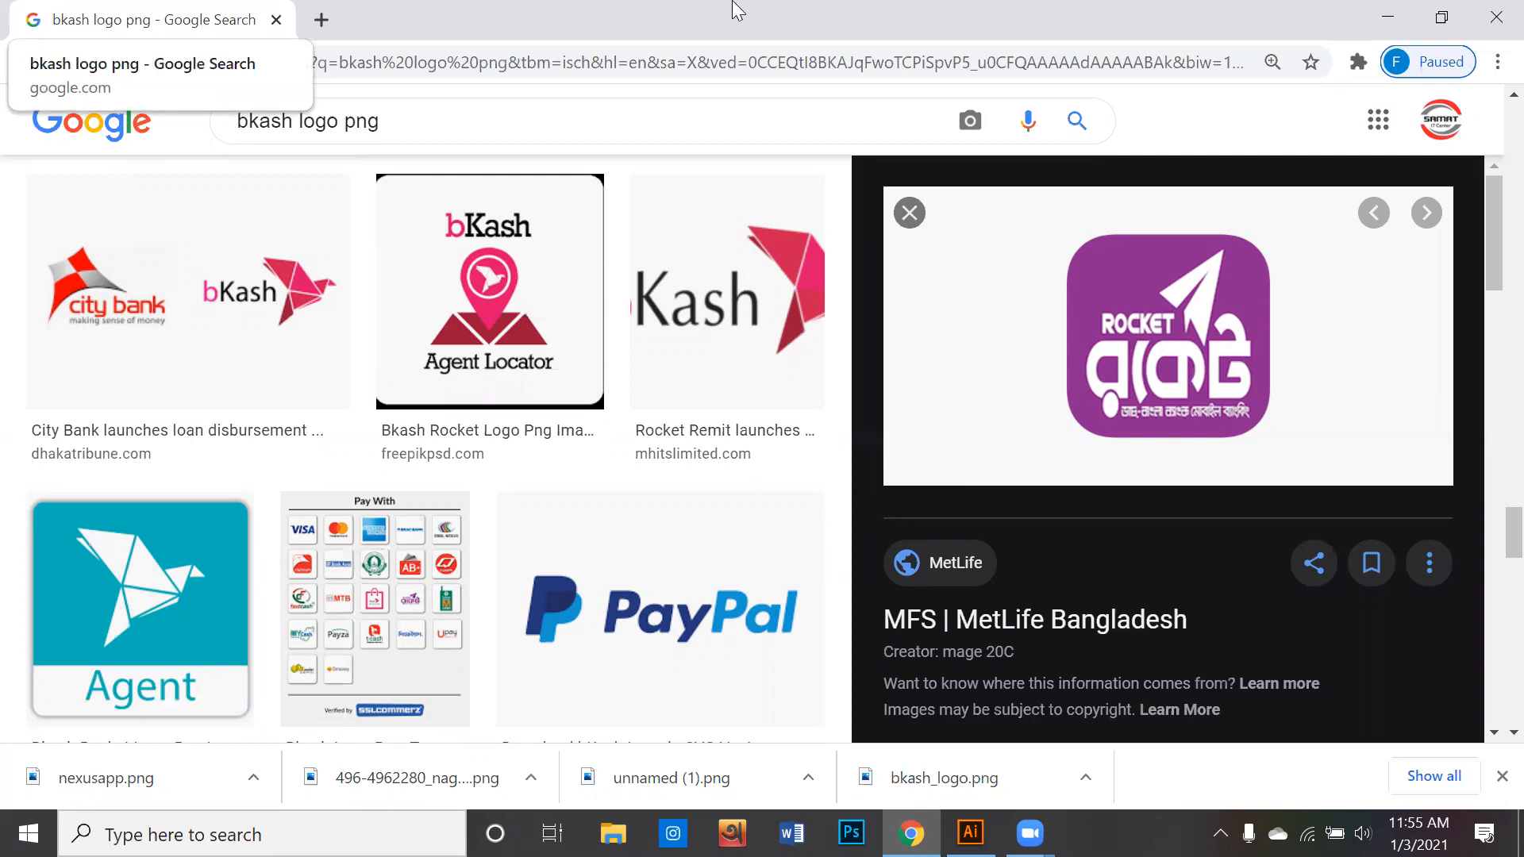
left_click(658, 634)
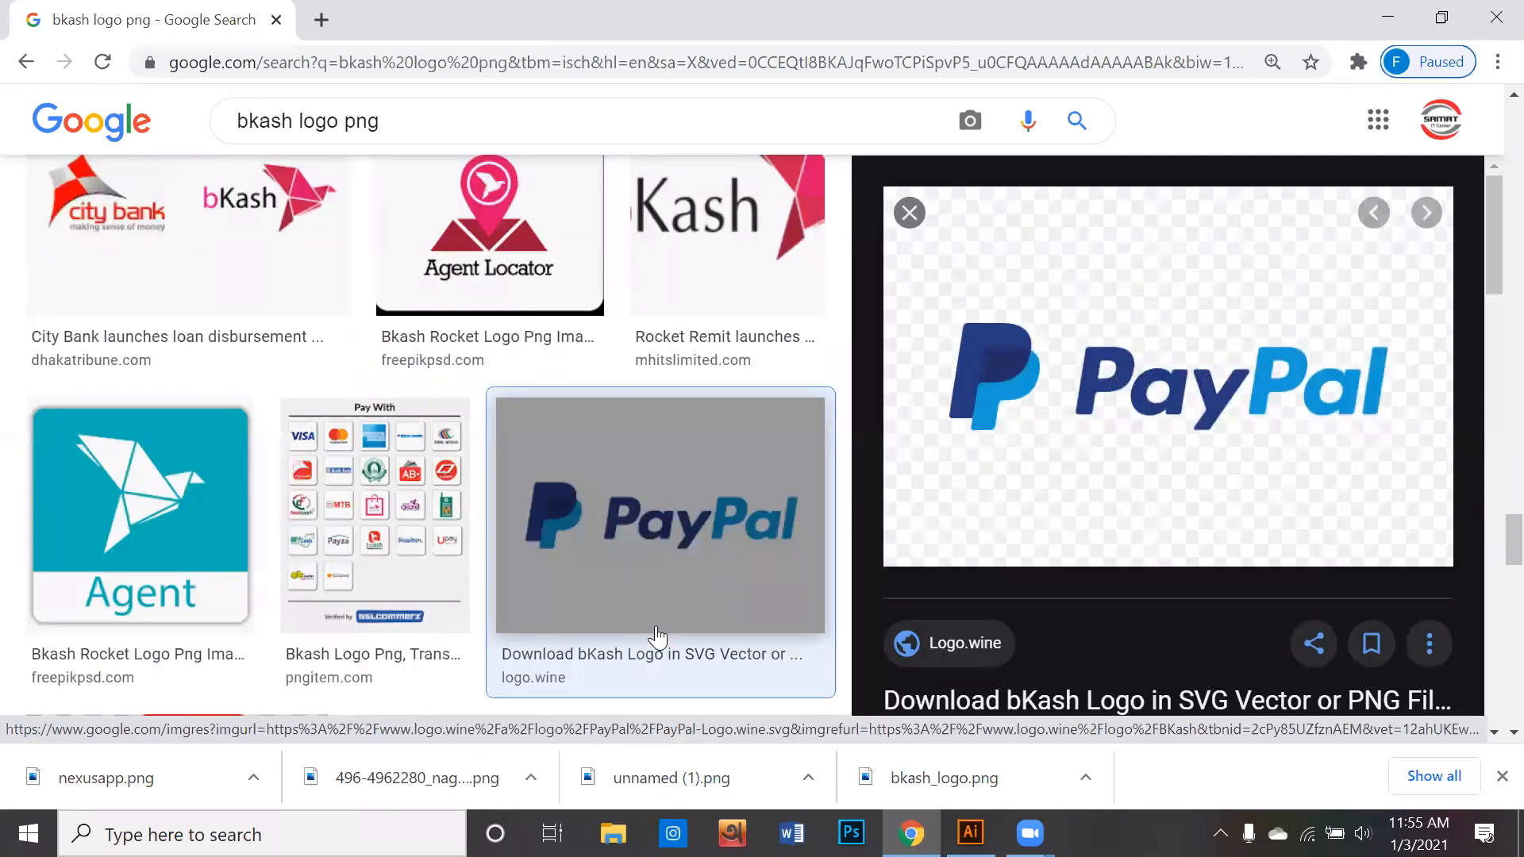
- Try to copy the previewed PayPal logo image and paste it into the Untitled-2 document in Illustrator
right_click(1004, 370)
left_click(1085, 621)
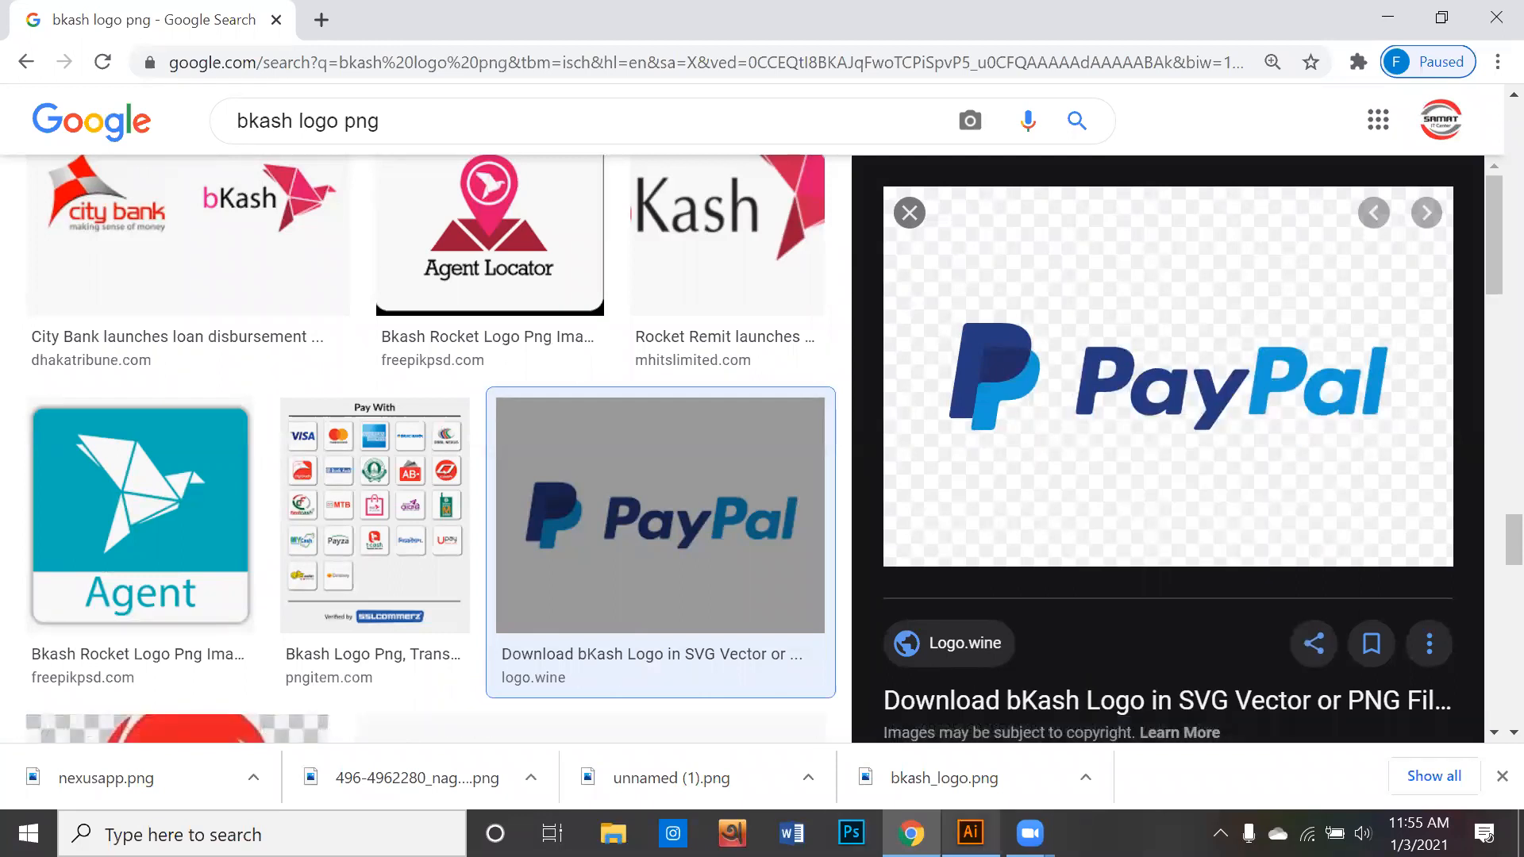
left_click(970, 833)
key("ctrl+v")
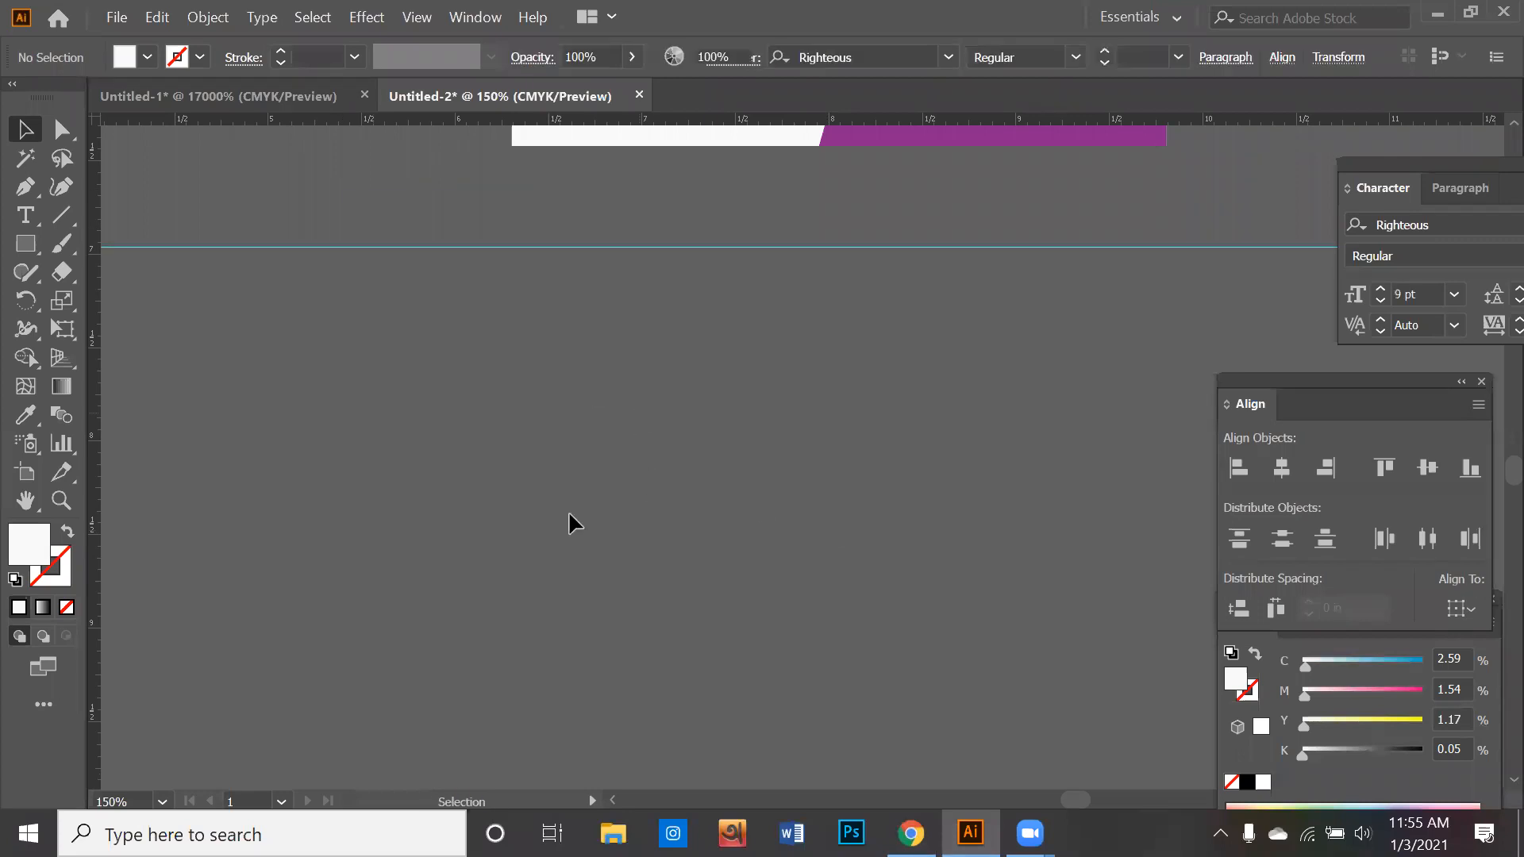
- Switch back to Chrome and save the PayPal logo image as PayPal-Logo.wine in SVG format
left_click(911, 833)
right_click(933, 496)
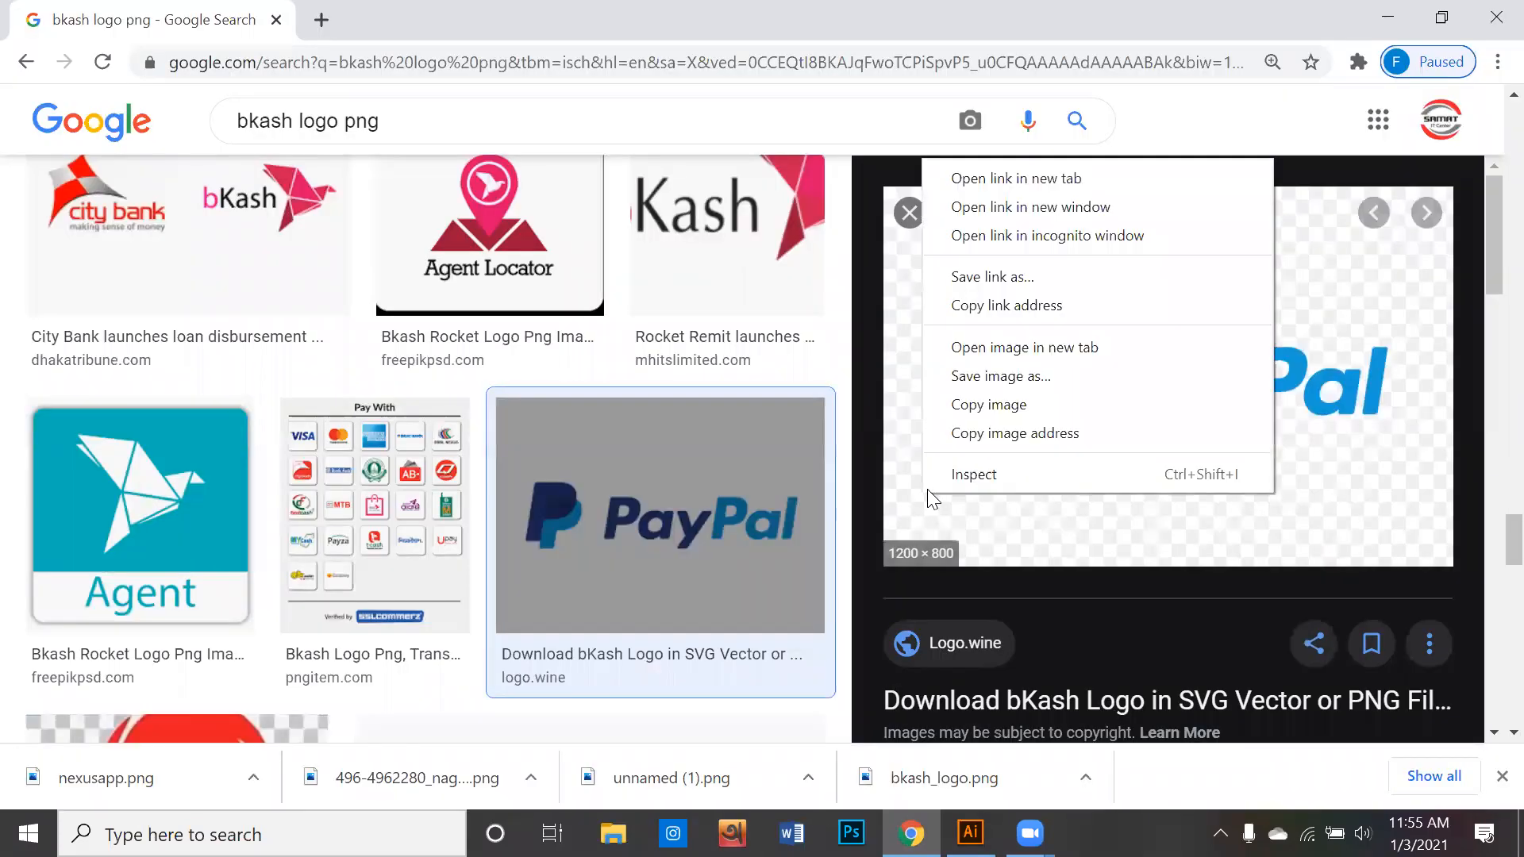
left_click(1020, 379)
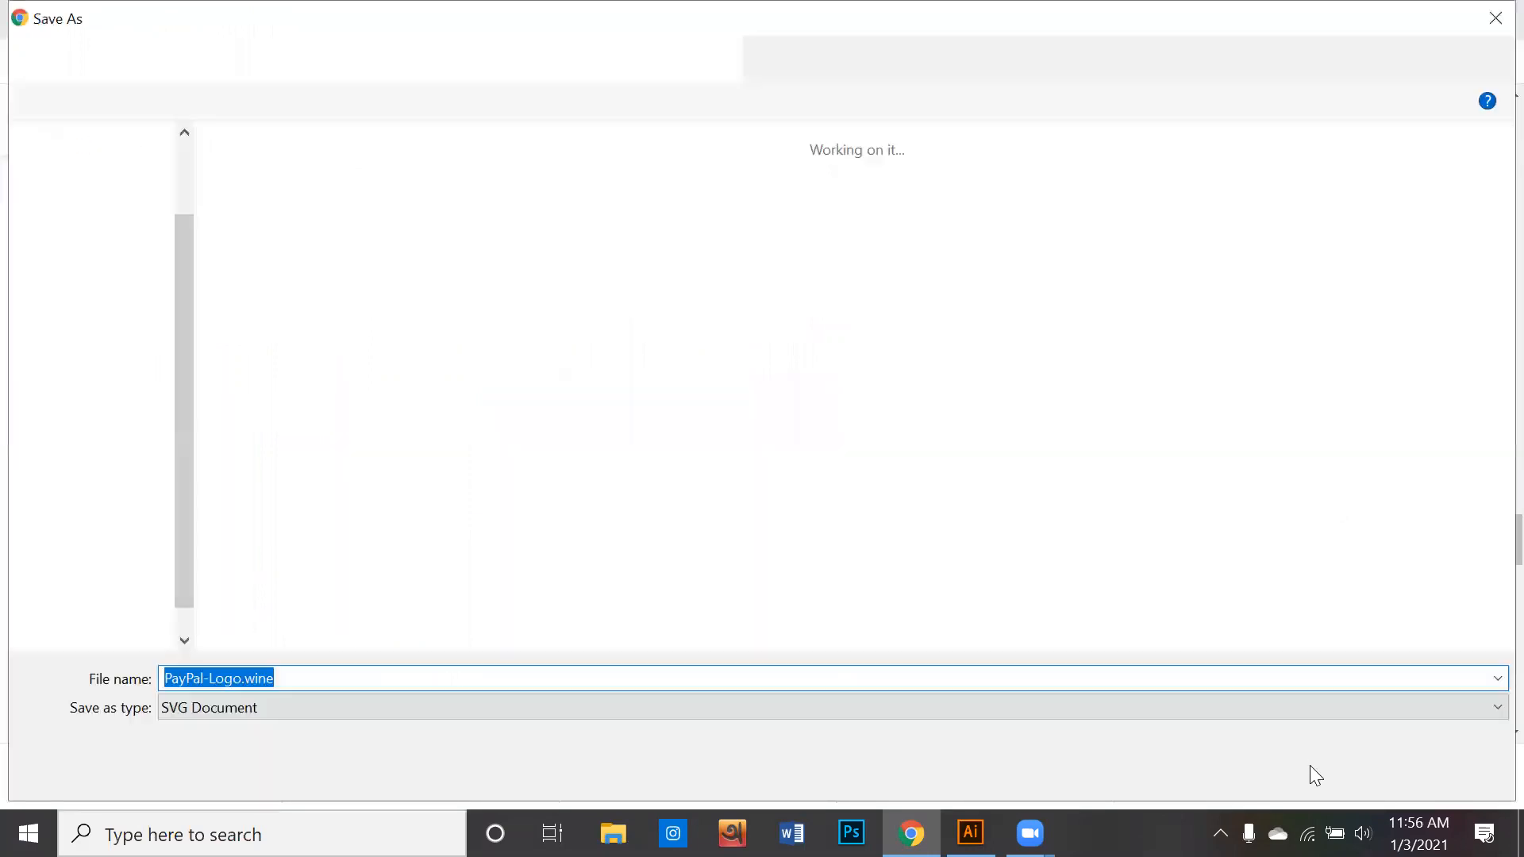
left_click(1316, 776)
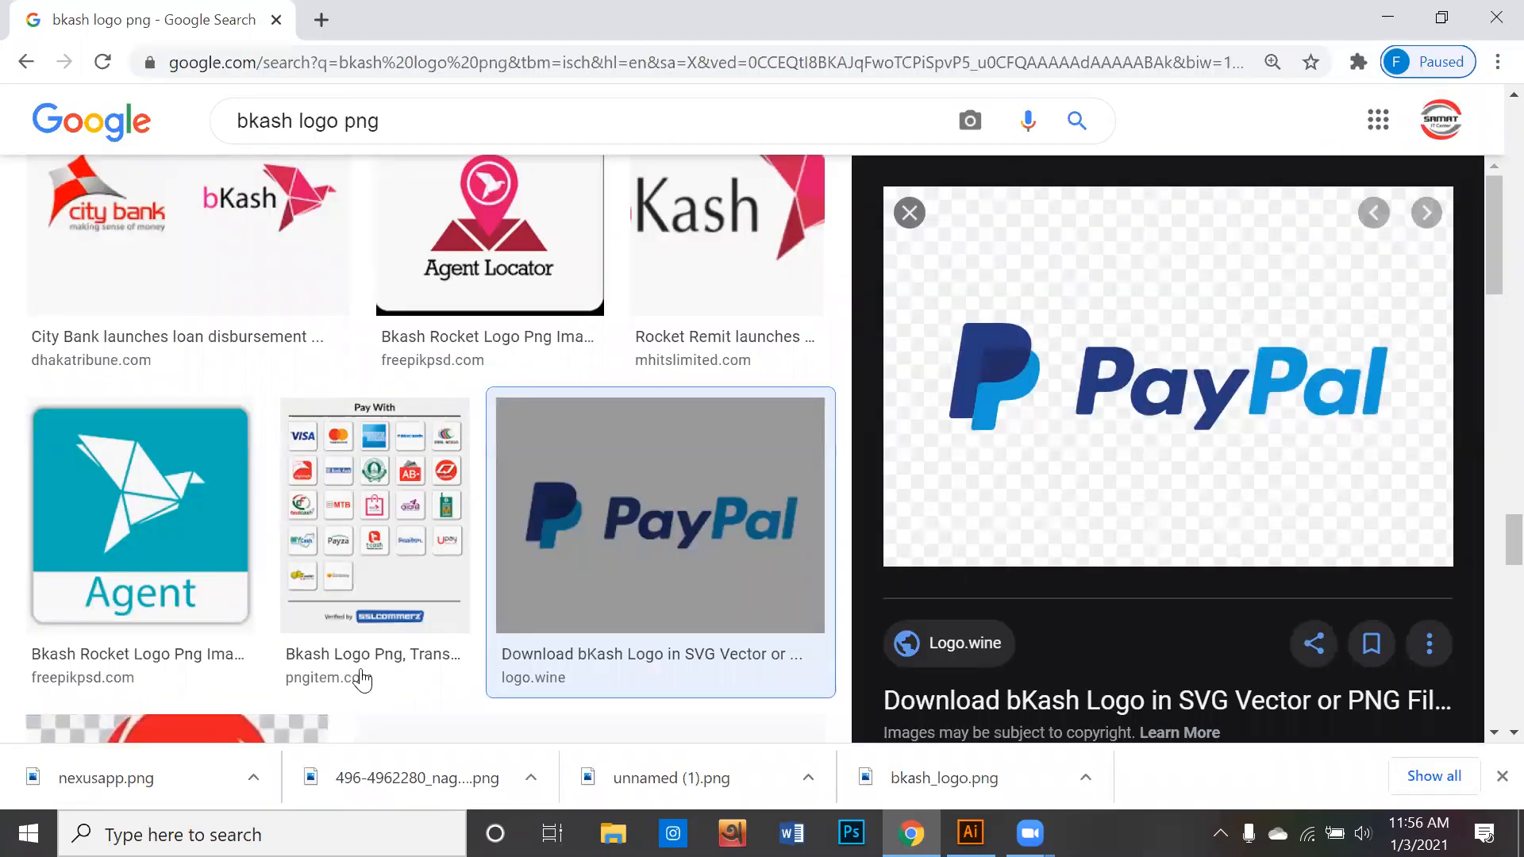
- Open the downloaded PayPal-Logo.wine.svg in Illustrator and go back to the Untitled-2 document
left_click_drag(190, 778, 619, 519)
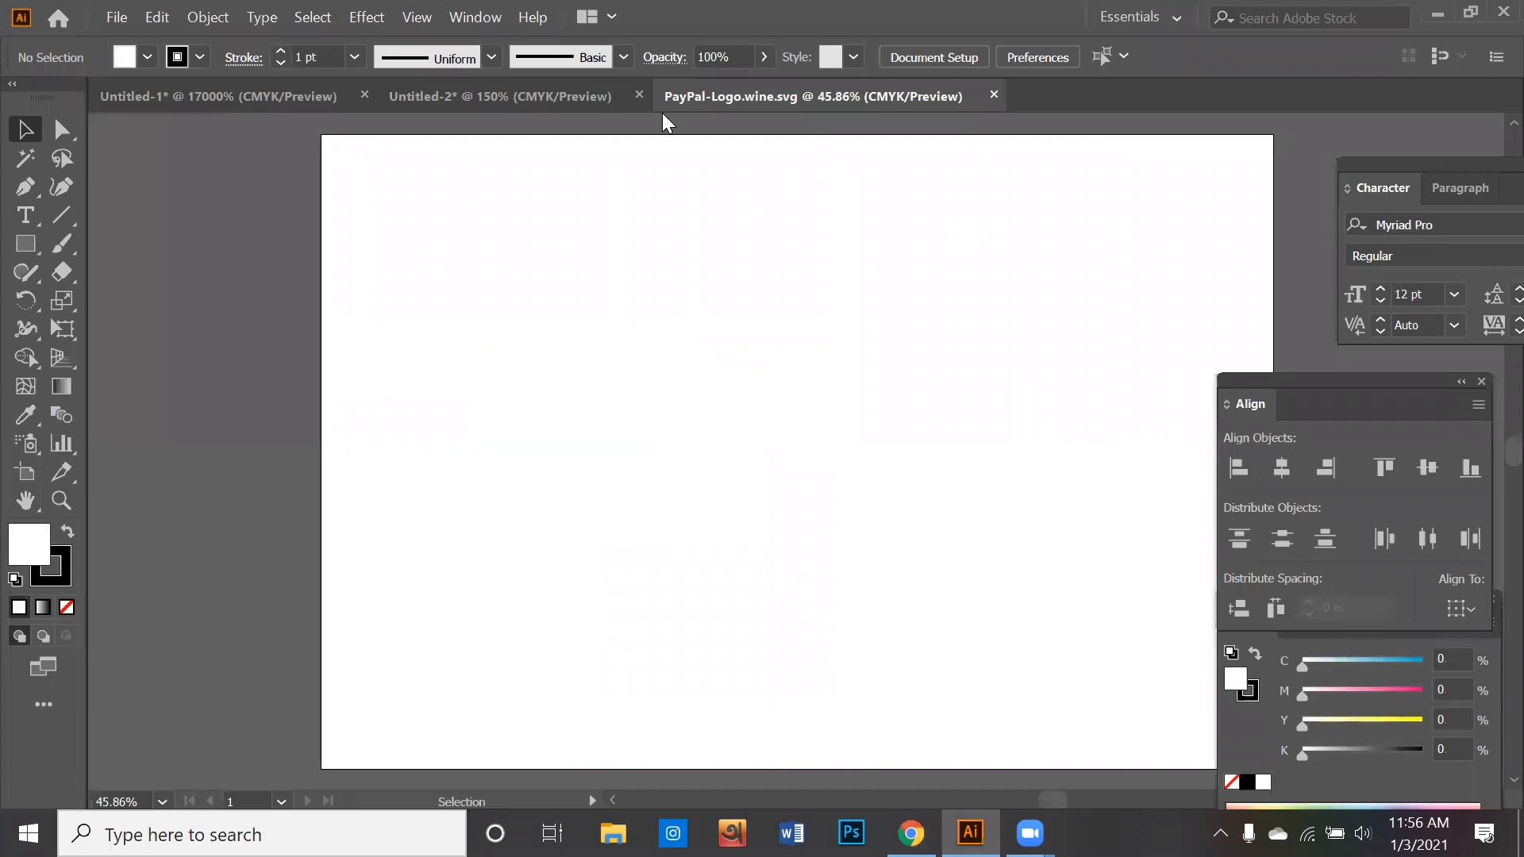
left_click(543, 107)
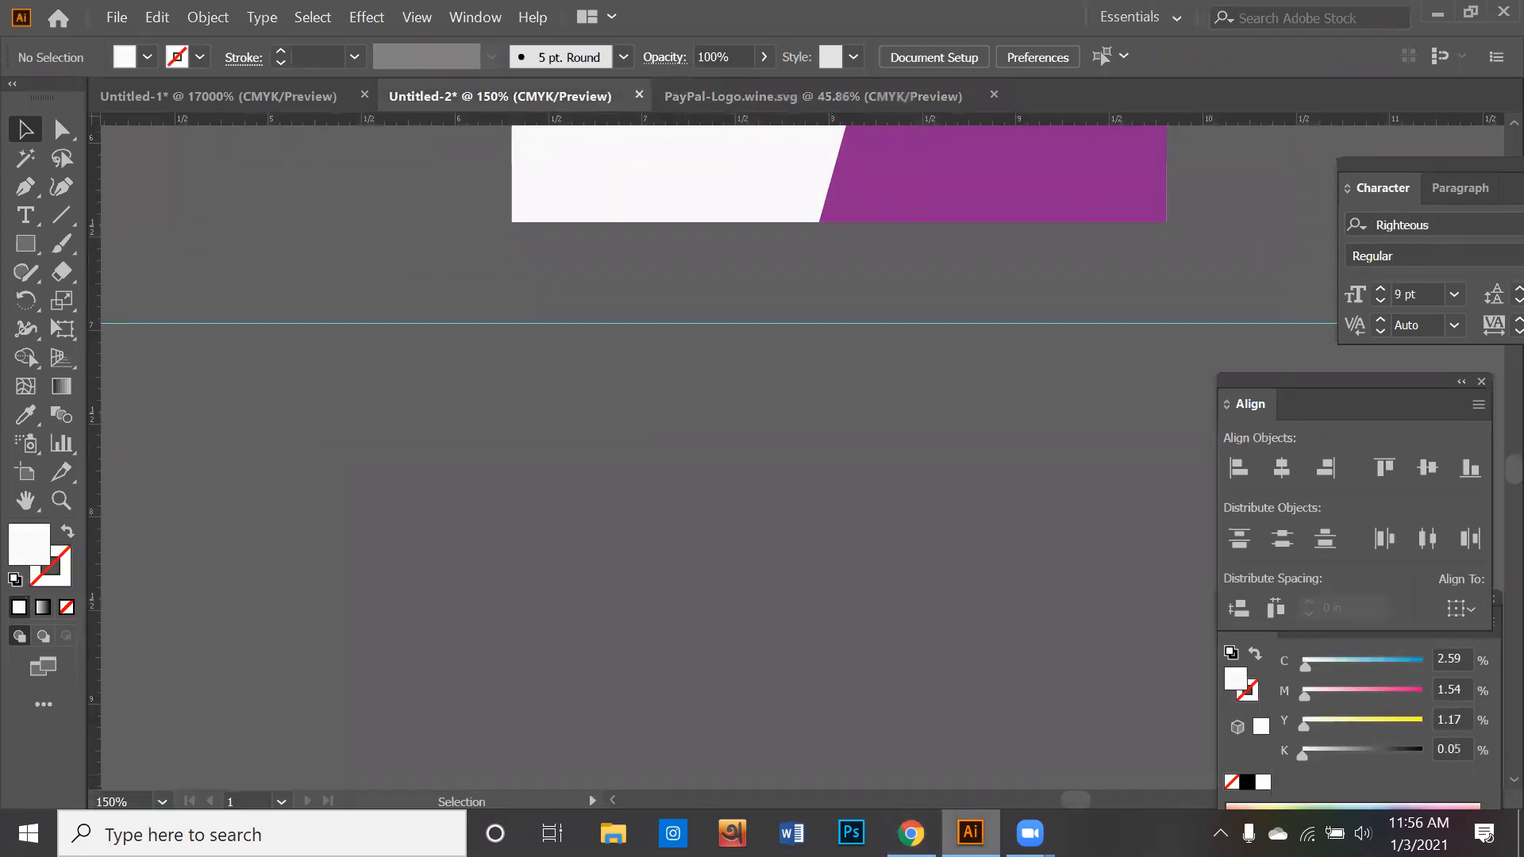
key("alt+Tab")
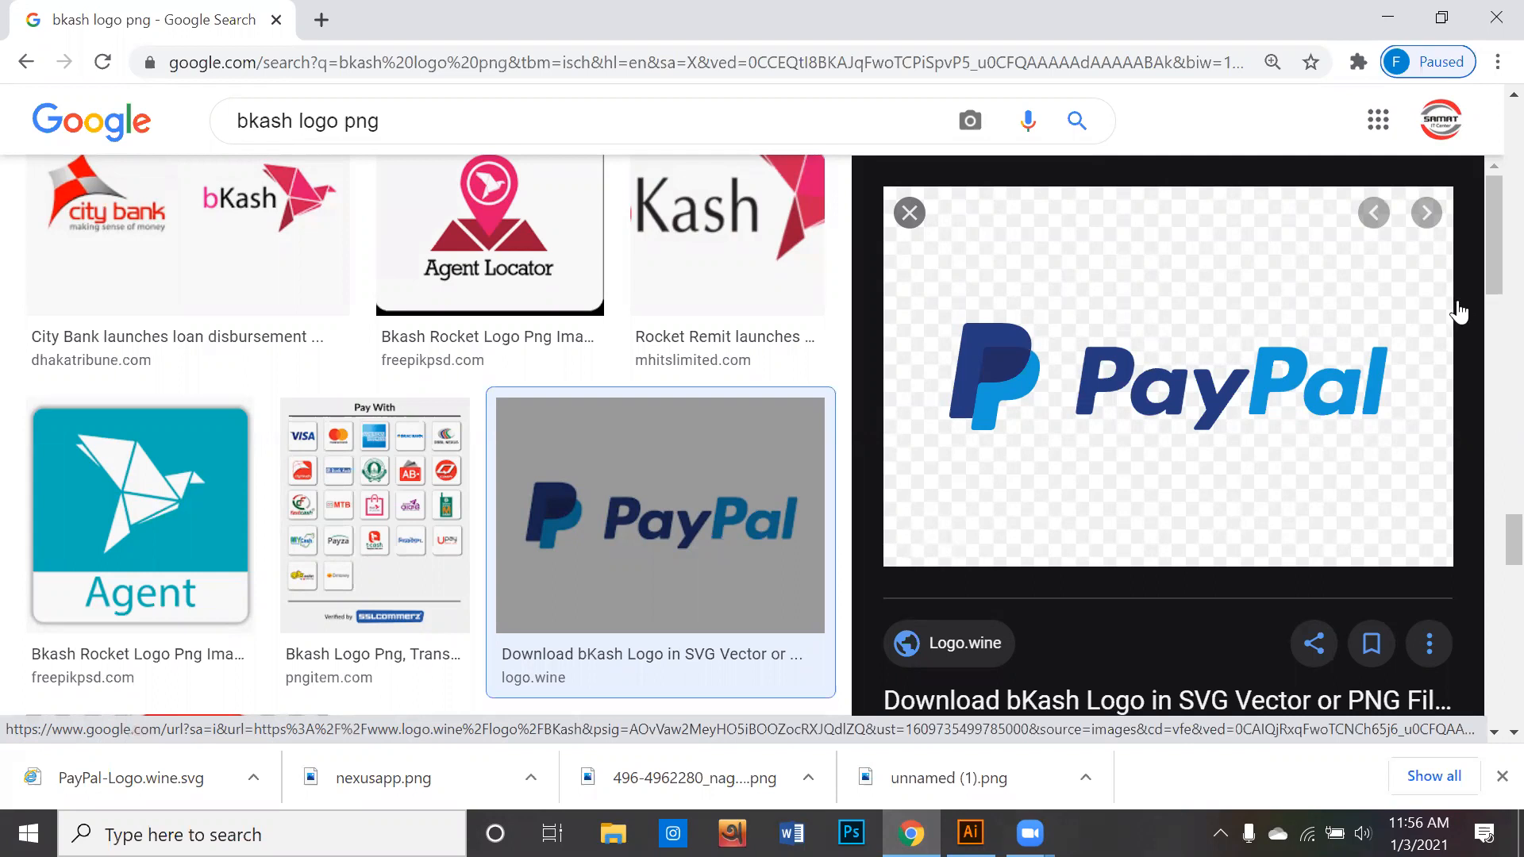
scroll(1456, 310, "up", 1)
mouse_move(1029, 833)
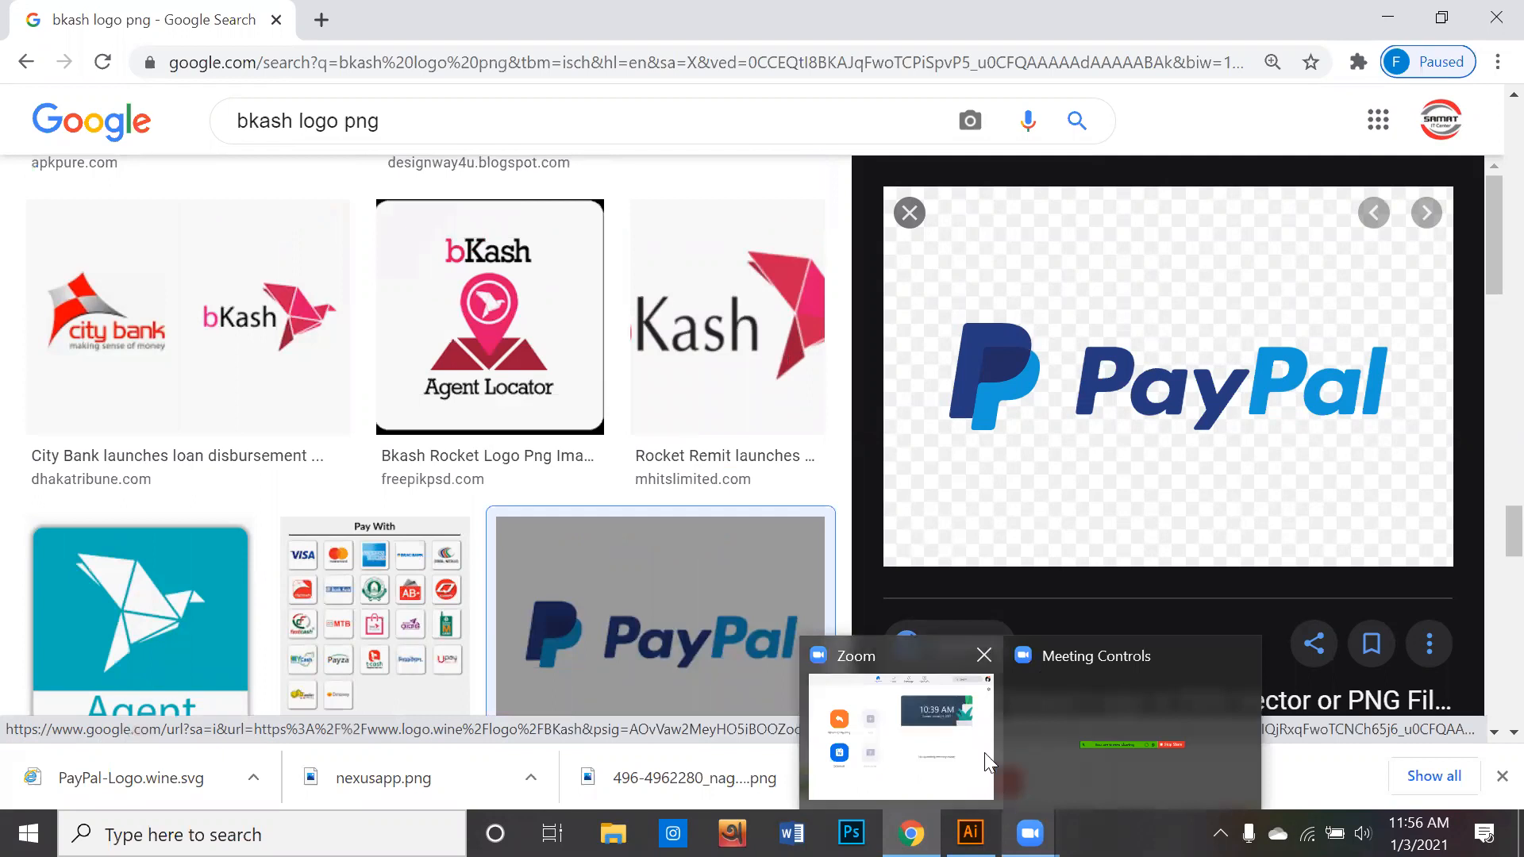
mouse_move(950, 743)
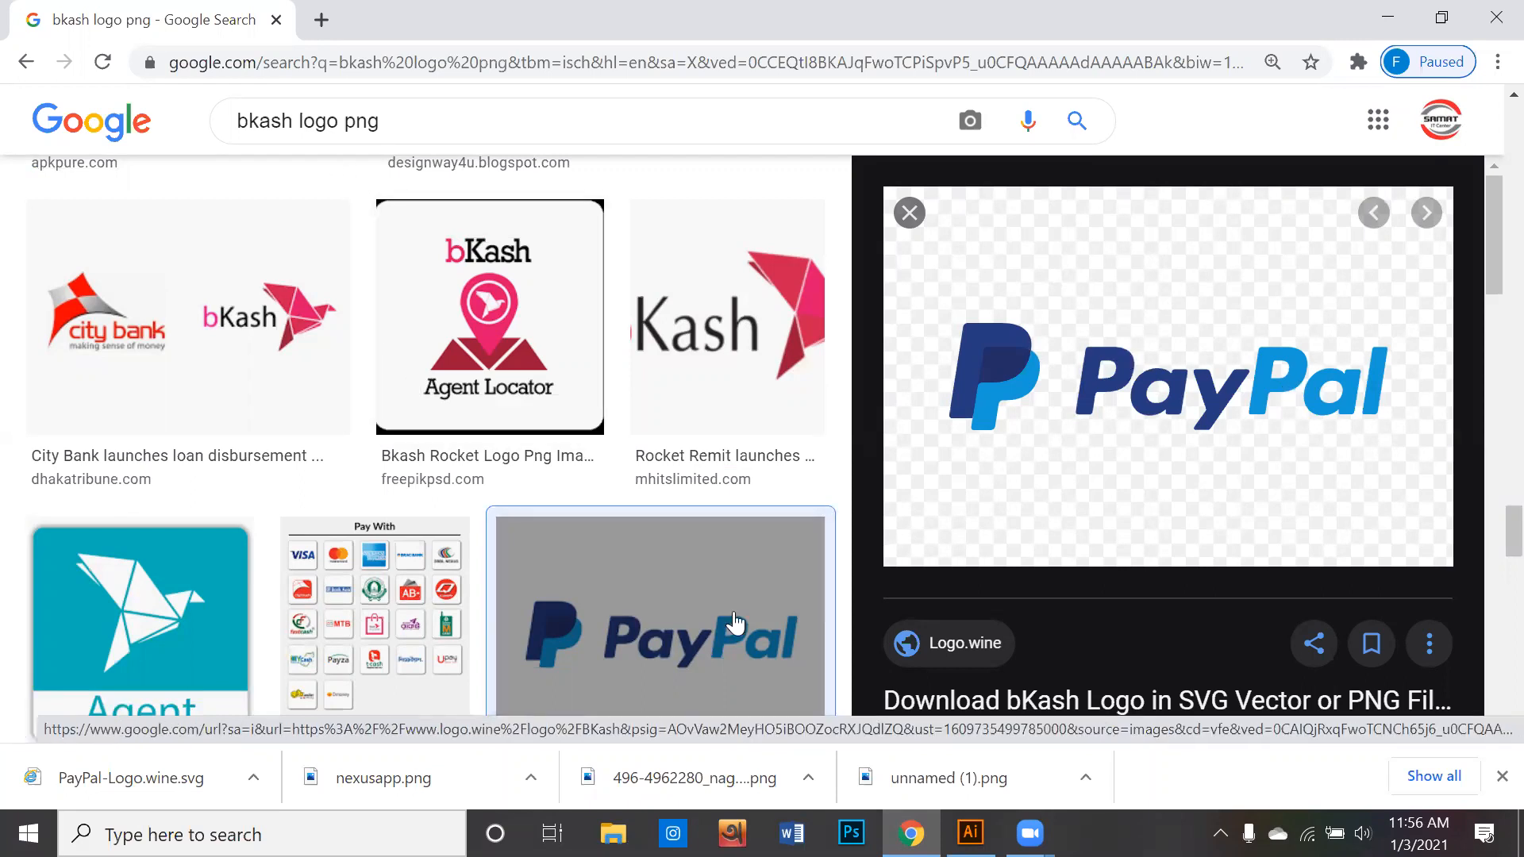
- Switch to Illustrator and place two copies of the slanted "Lorem ipsum" text beside the original below the Rocket logo
left_click(966, 827)
scroll(691, 405, "up", 4)
left_click_drag(638, 343, 785, 287)
left_click_drag(785, 288, 830, 320)
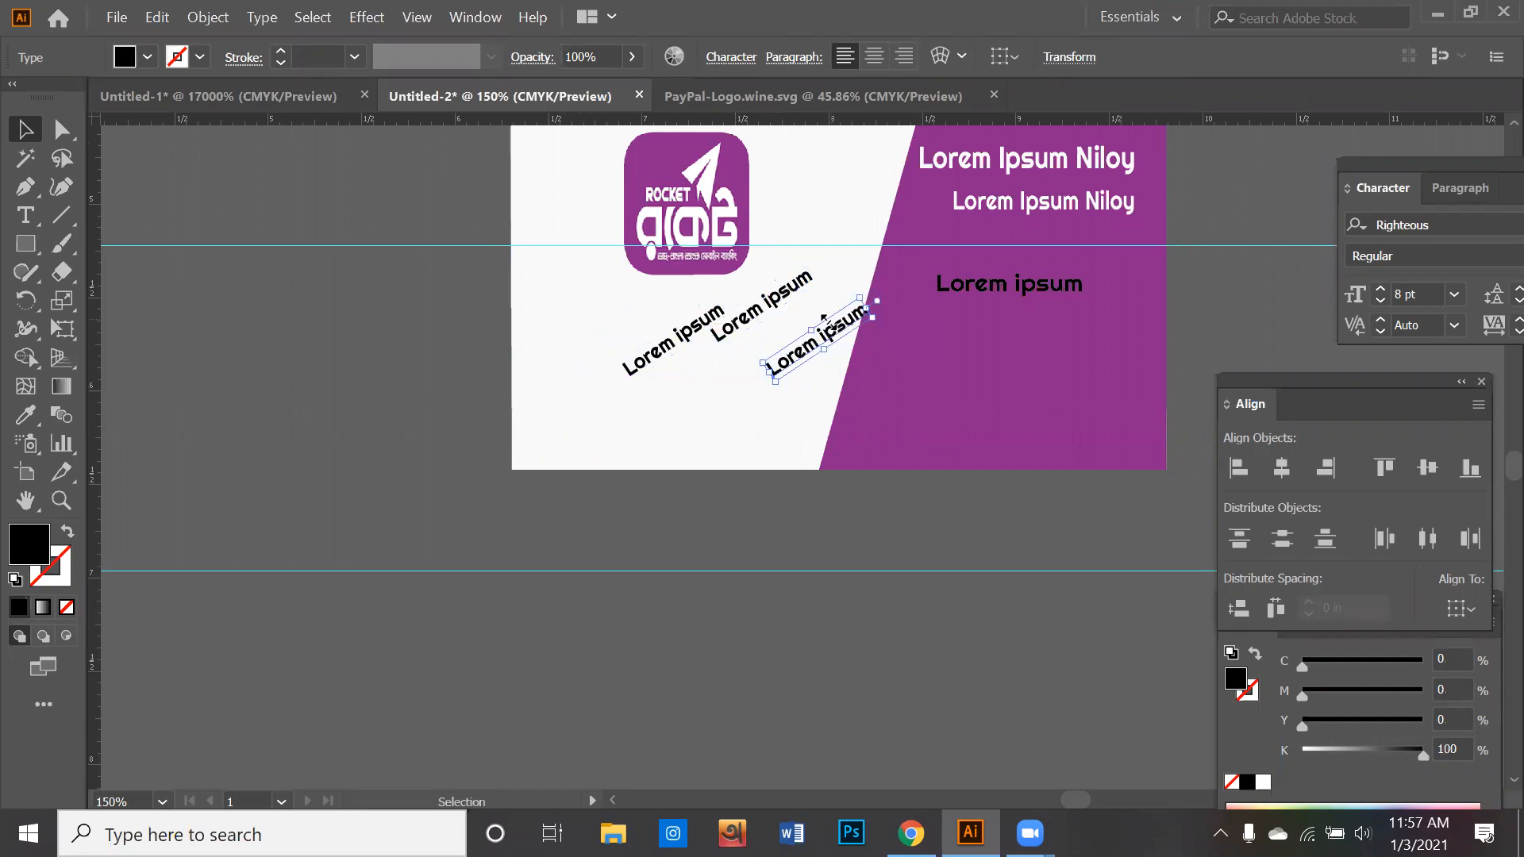
- Reduce the opacity of the three slanted "Lorem ipsum" texts together to 6%
left_click(782, 304)
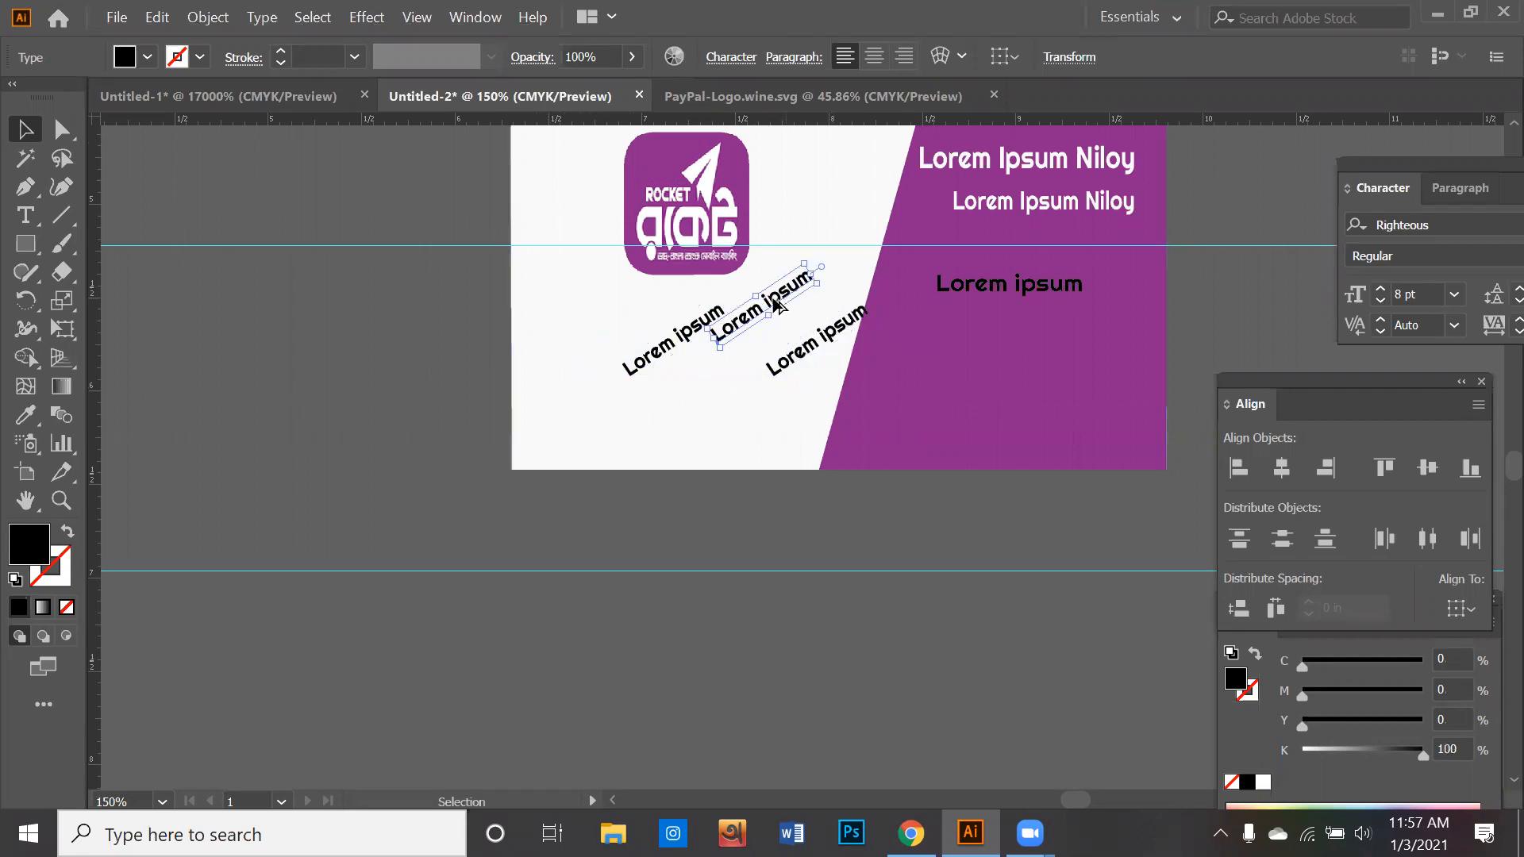
left_click(682, 334)
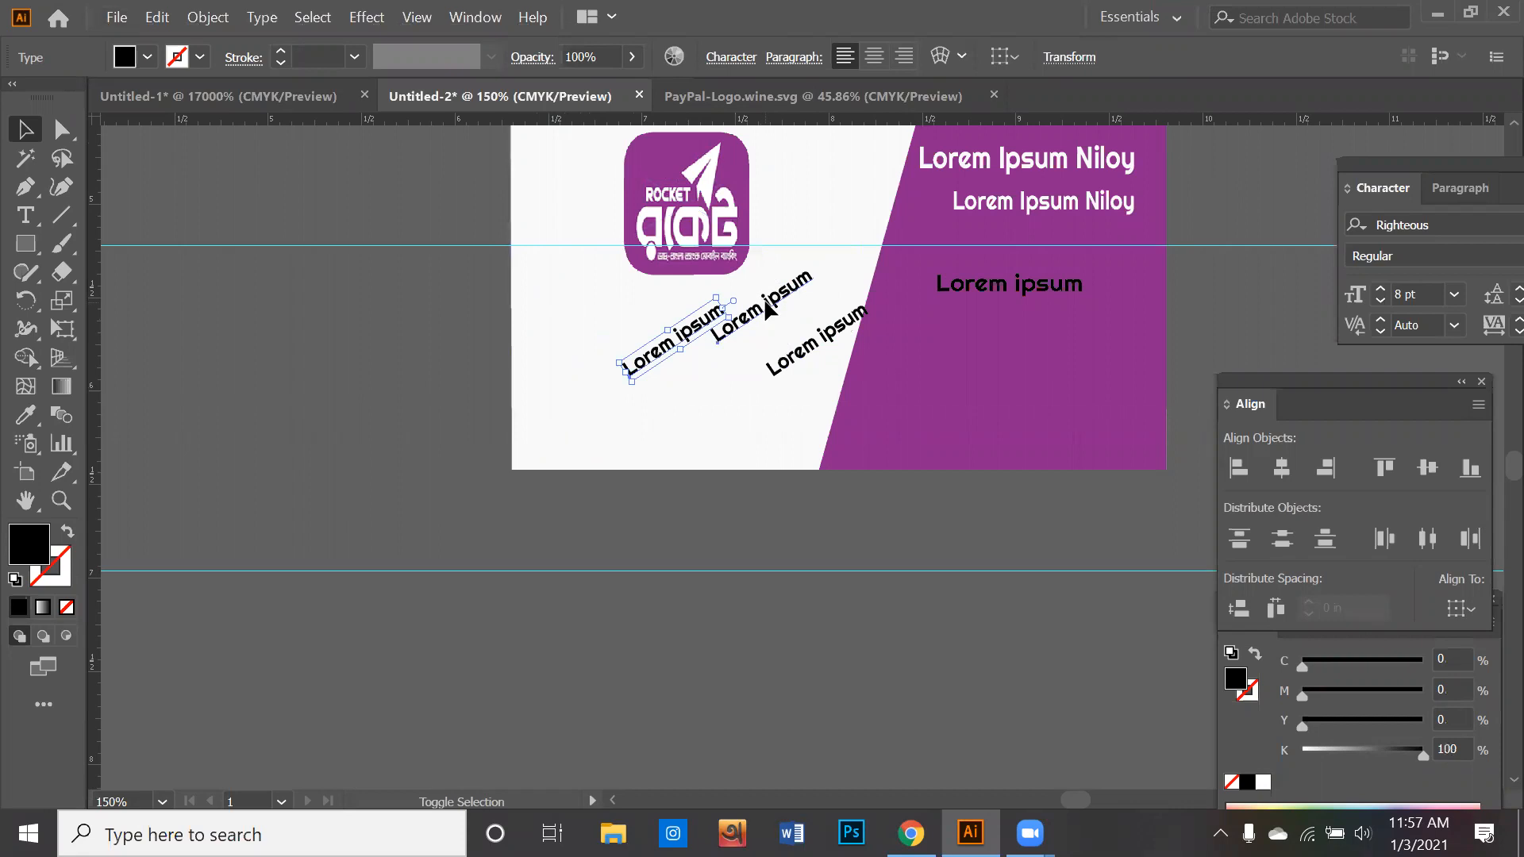
left_click(769, 310, "shift")
left_click(813, 349, "shift")
left_click(688, 186, "shift")
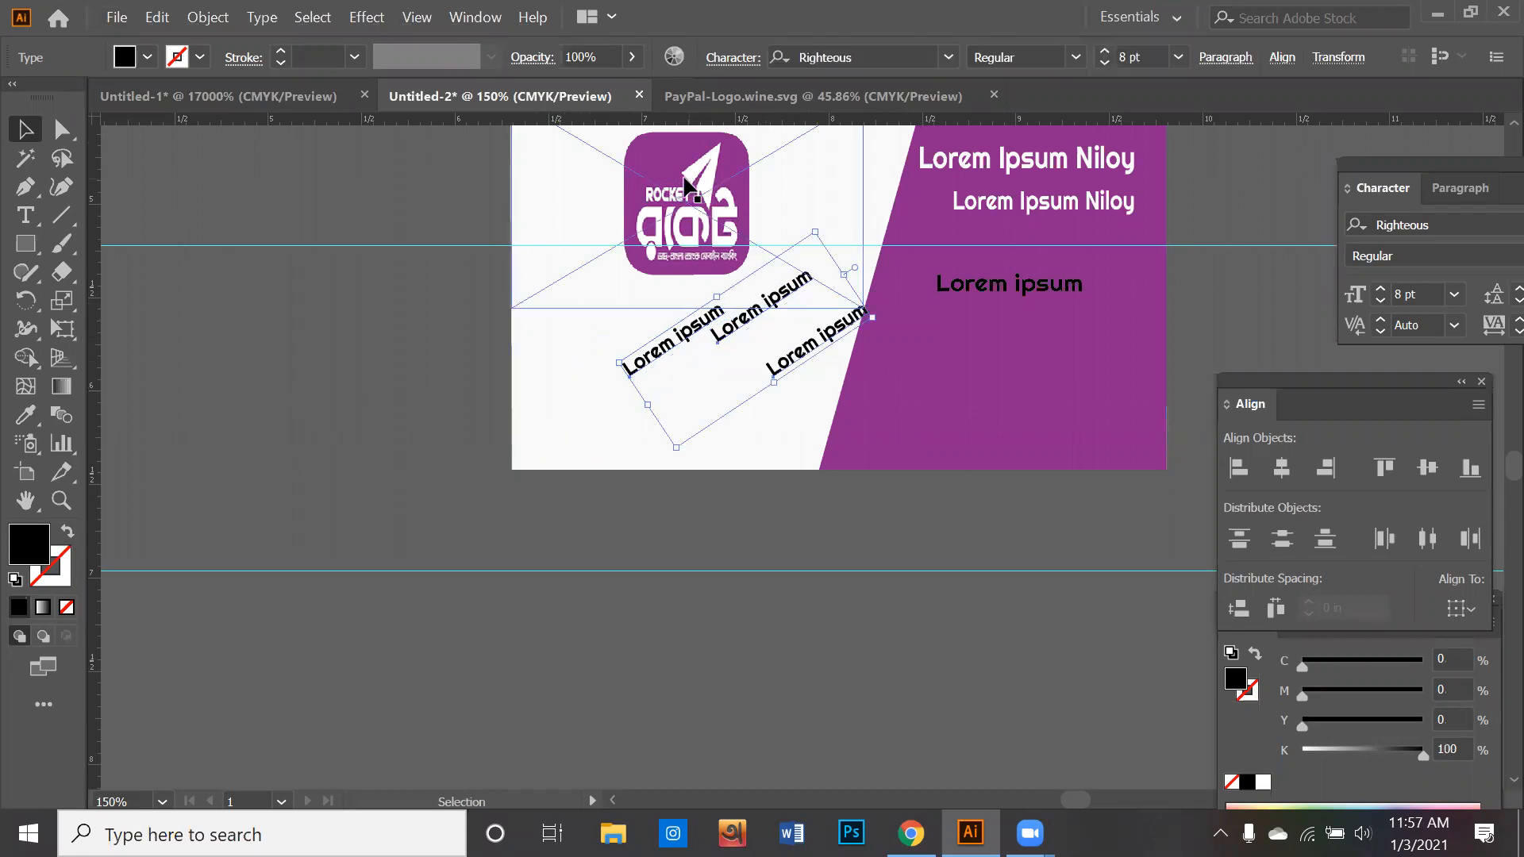
left_click(632, 57)
left_click_drag(603, 93, 555, 96)
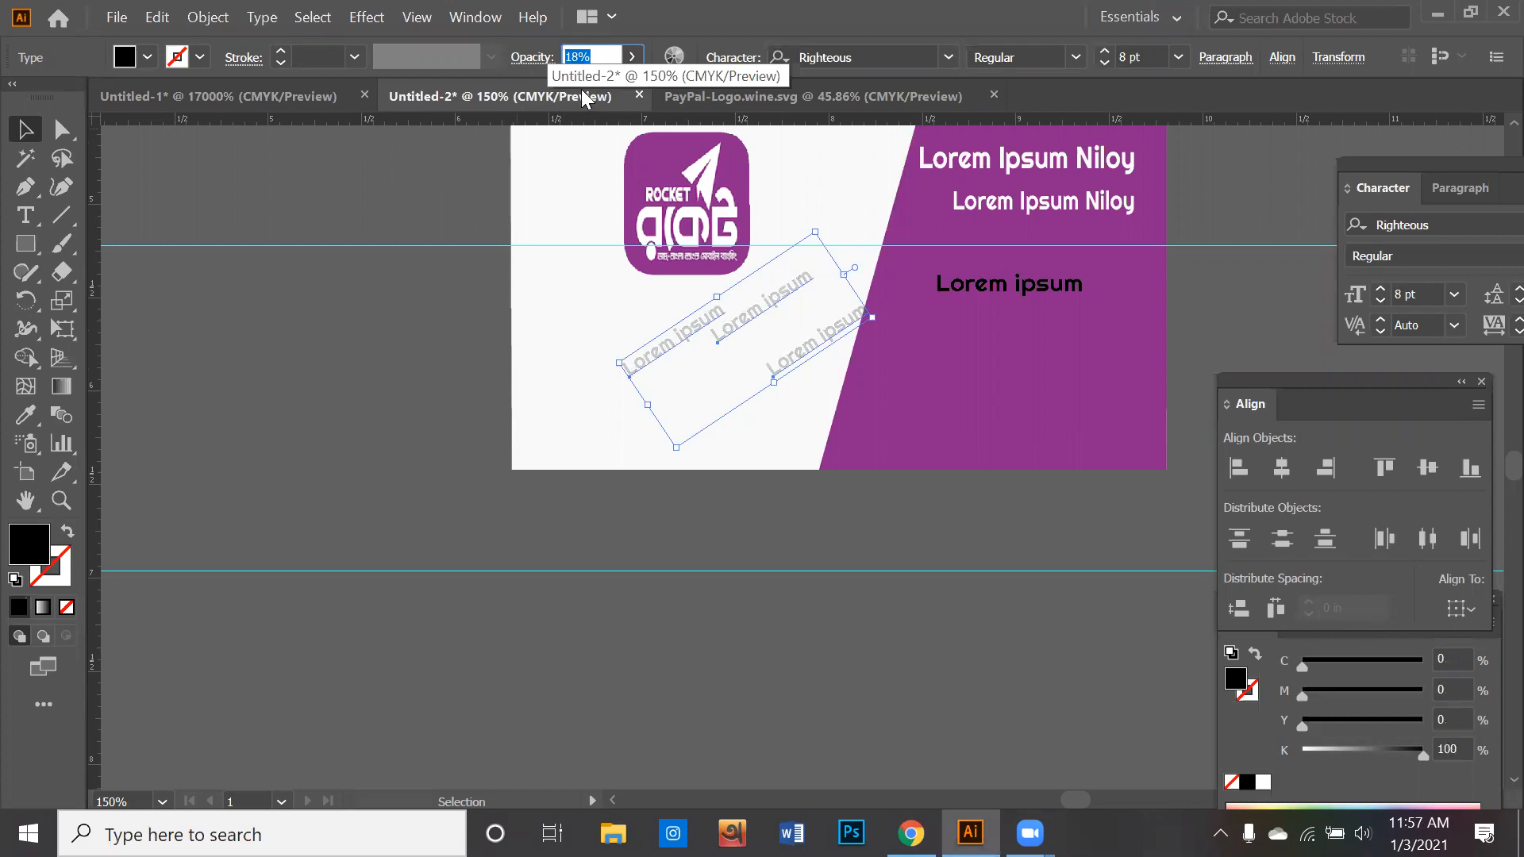
left_click(632, 56)
left_click_drag(560, 93, 545, 94)
left_click(467, 514)
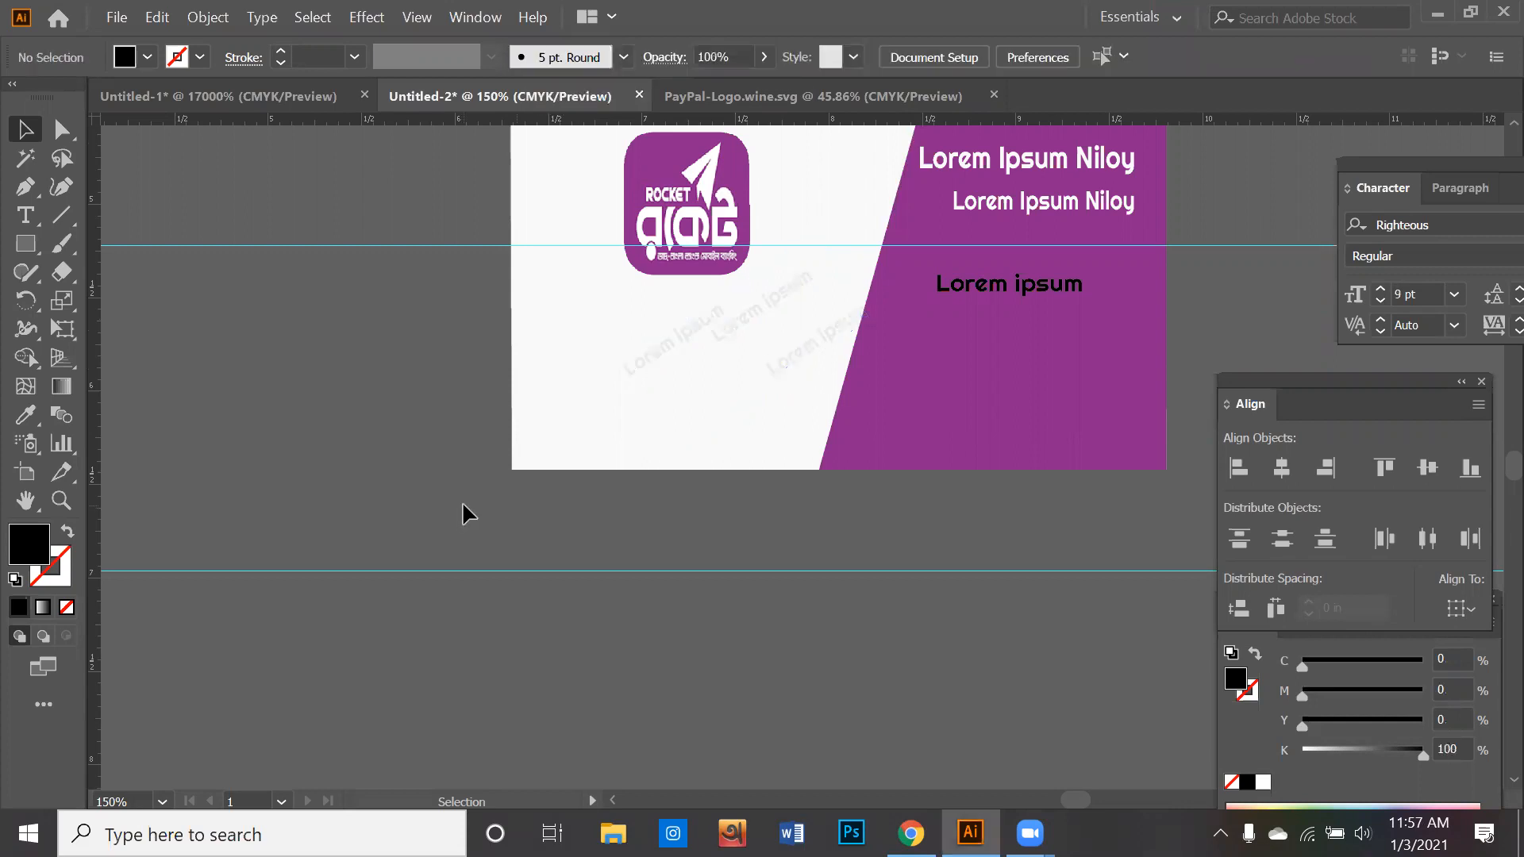
- Spread out the three faded texts, one onto the purple area, one lower on the white area and one slightly further left
left_click_drag(833, 333, 905, 335)
left_click(939, 505)
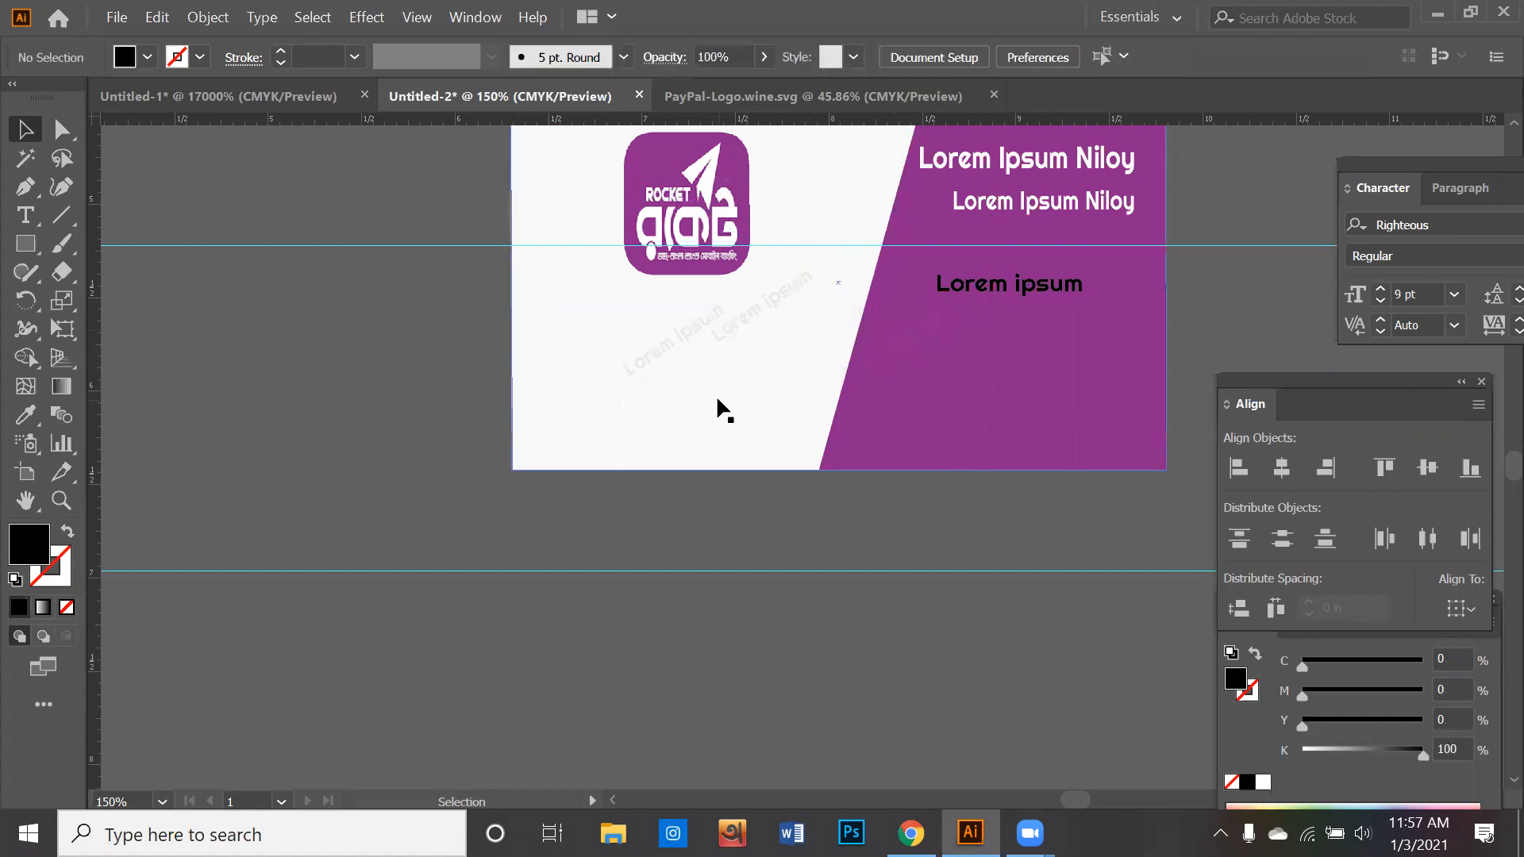
left_click_drag(794, 306, 815, 393)
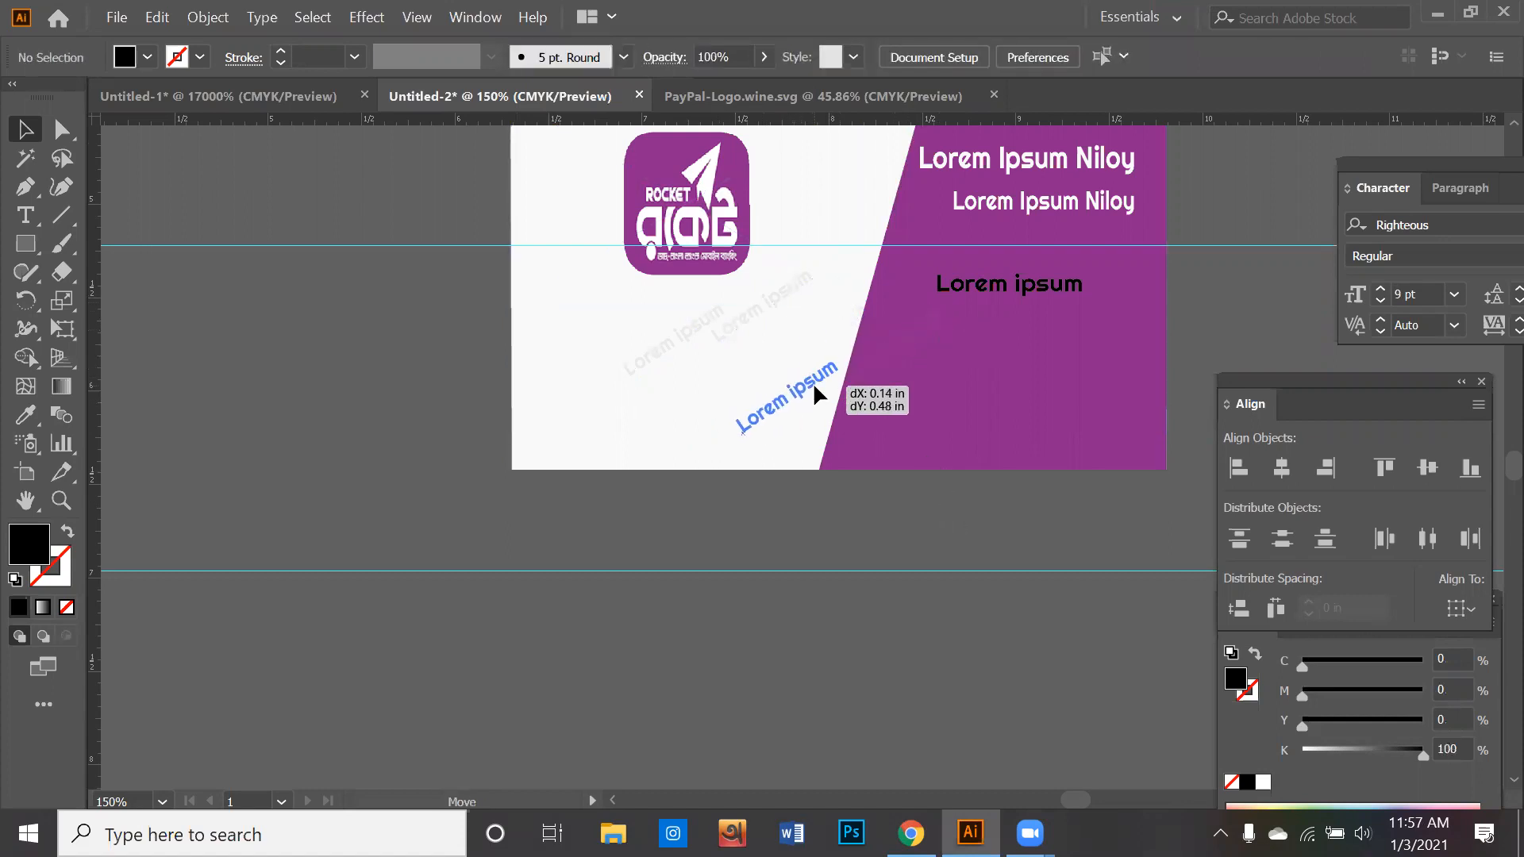
left_click_drag(698, 337, 674, 343)
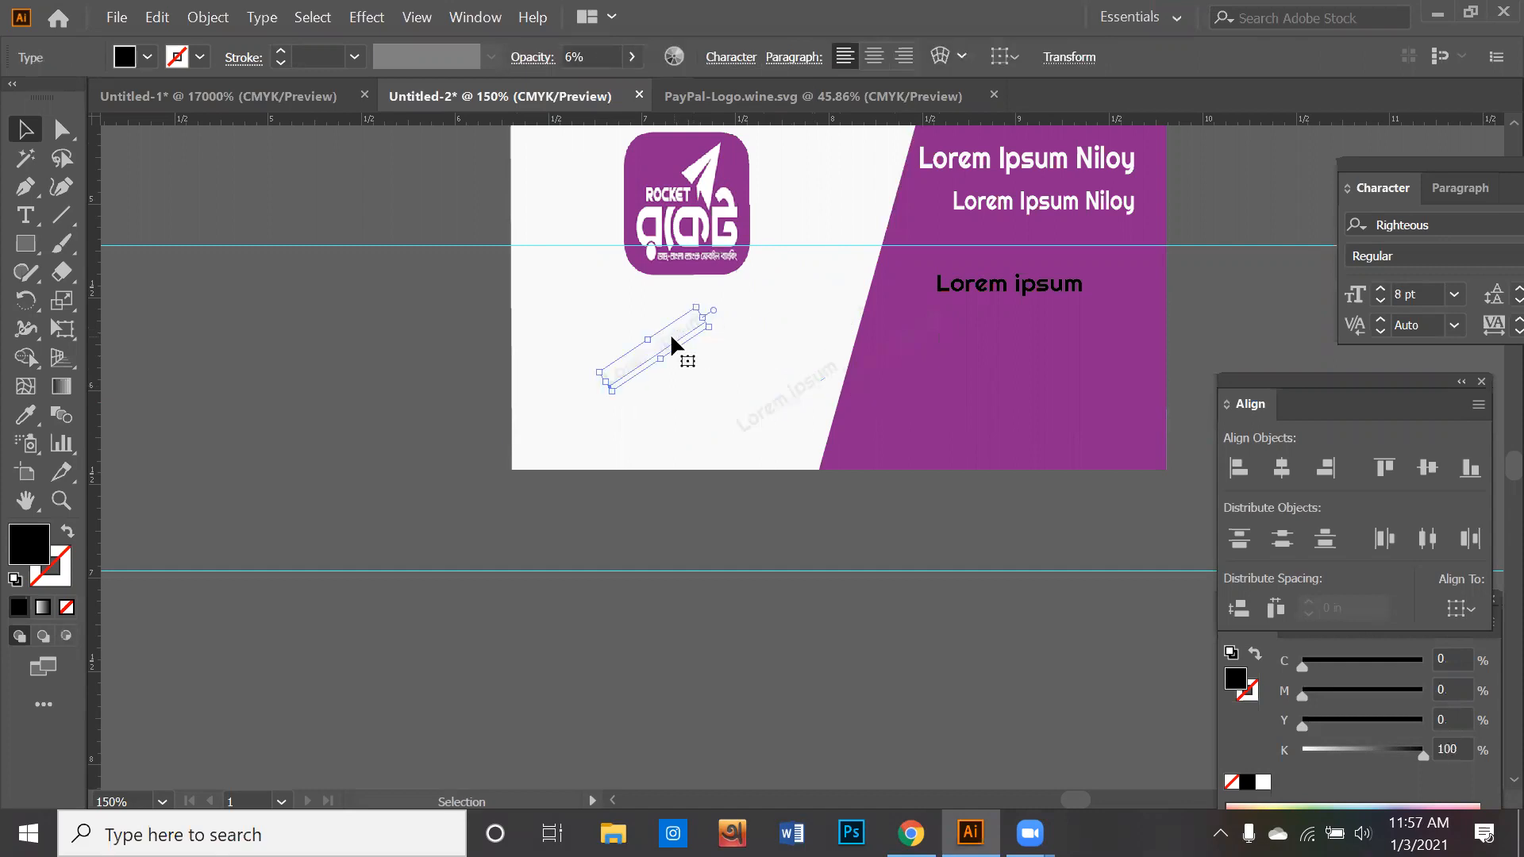
- Set the opacity of the leftmost slanted "Lorem ipsum" text back to 100%
left_click(633, 58)
left_click(592, 90)
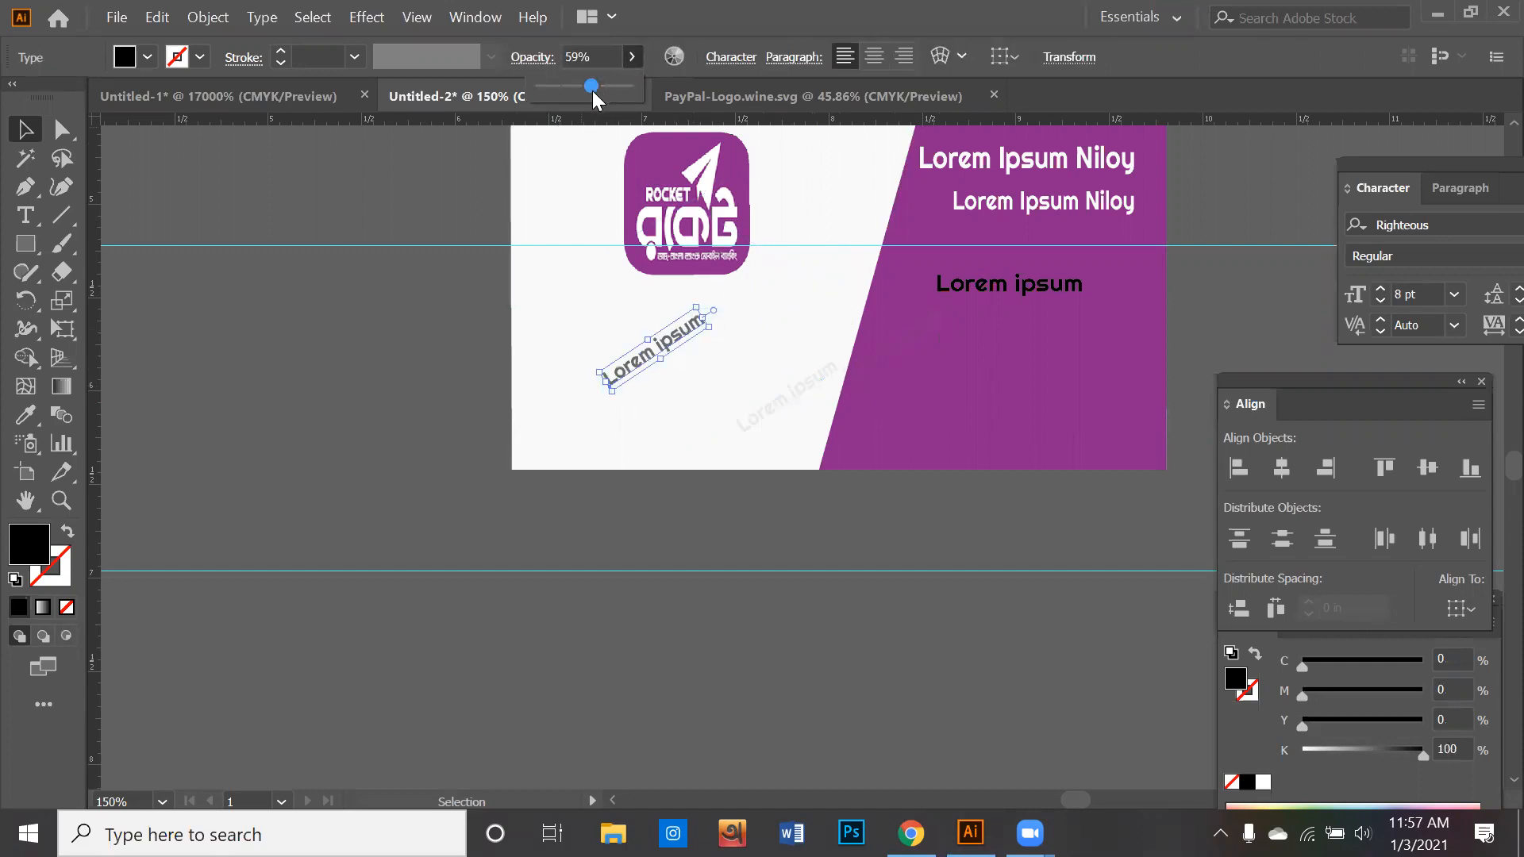
left_click(632, 58)
left_click(627, 88)
- Move the fully opaque slanted "Lorem ipsum" text off the card to just below its purple area
scroll(697, 353, "up", 1)
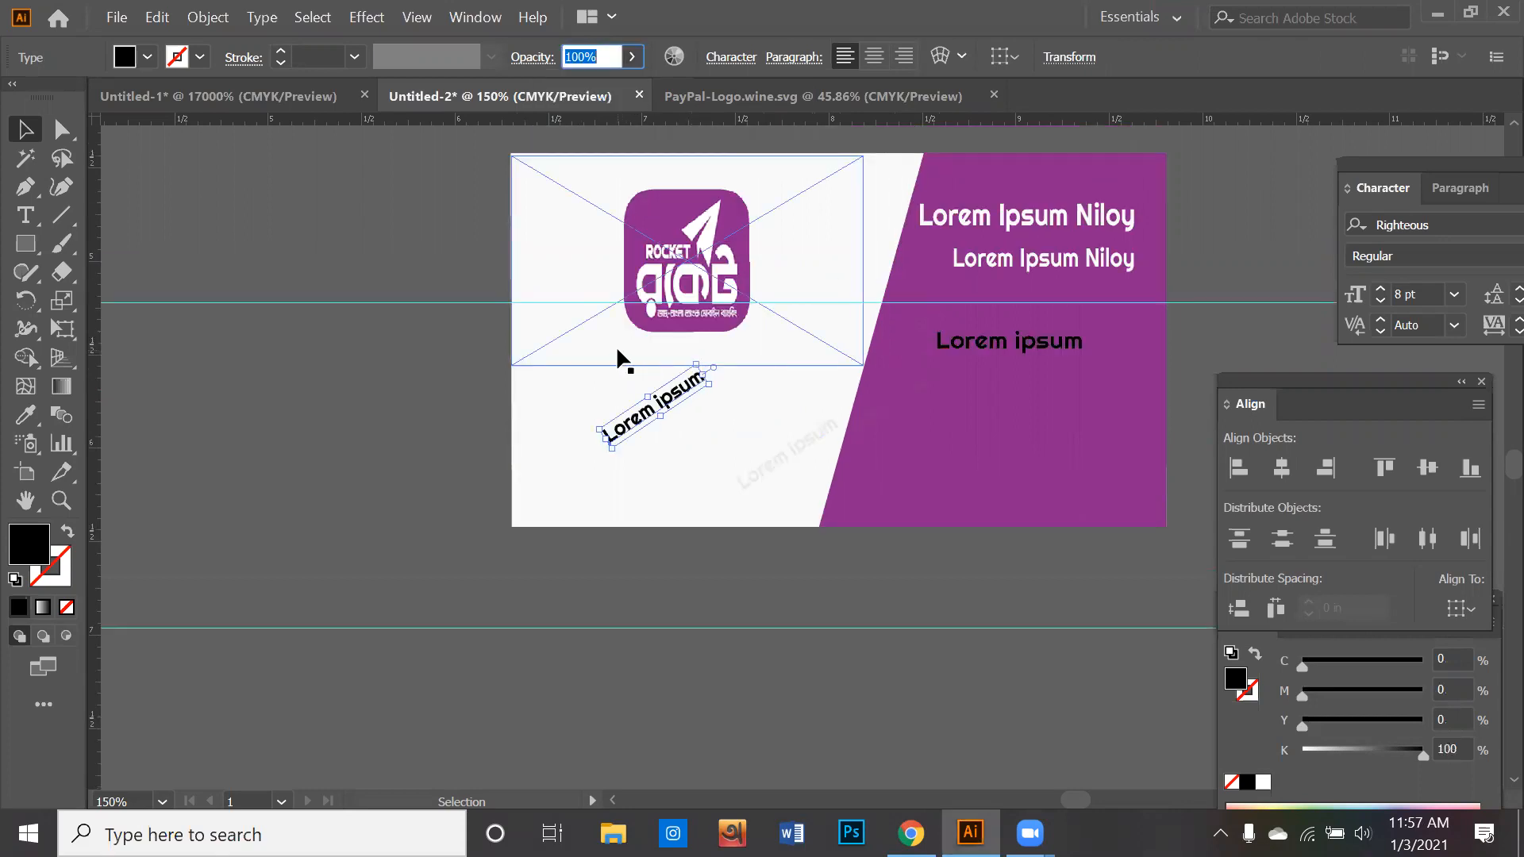
scroll(624, 359, "down", 1)
left_click(647, 216)
scroll(620, 230, "up", 2)
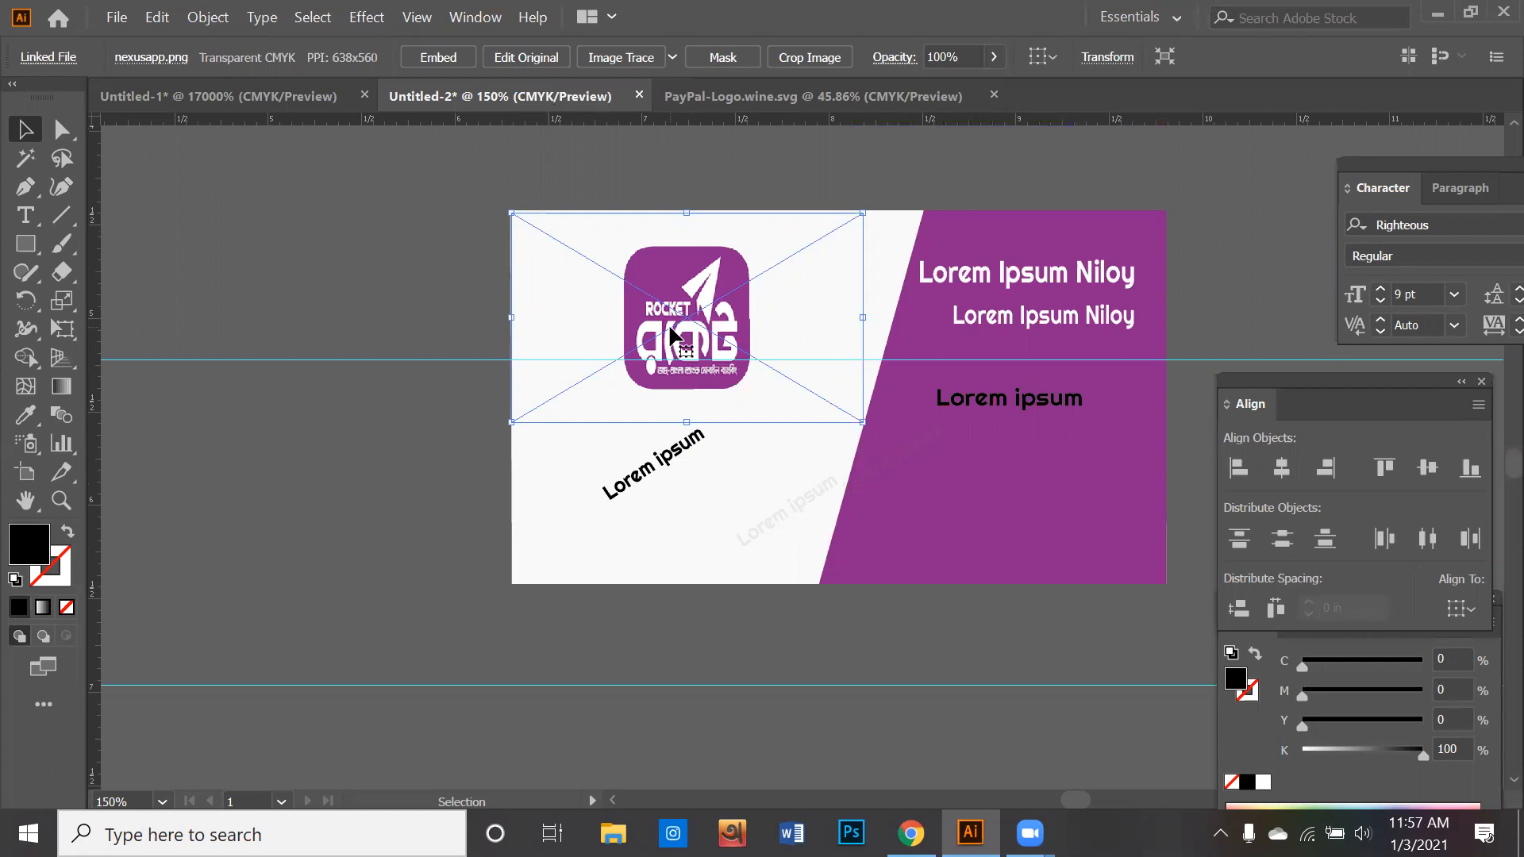
left_click(660, 596)
left_click(689, 317)
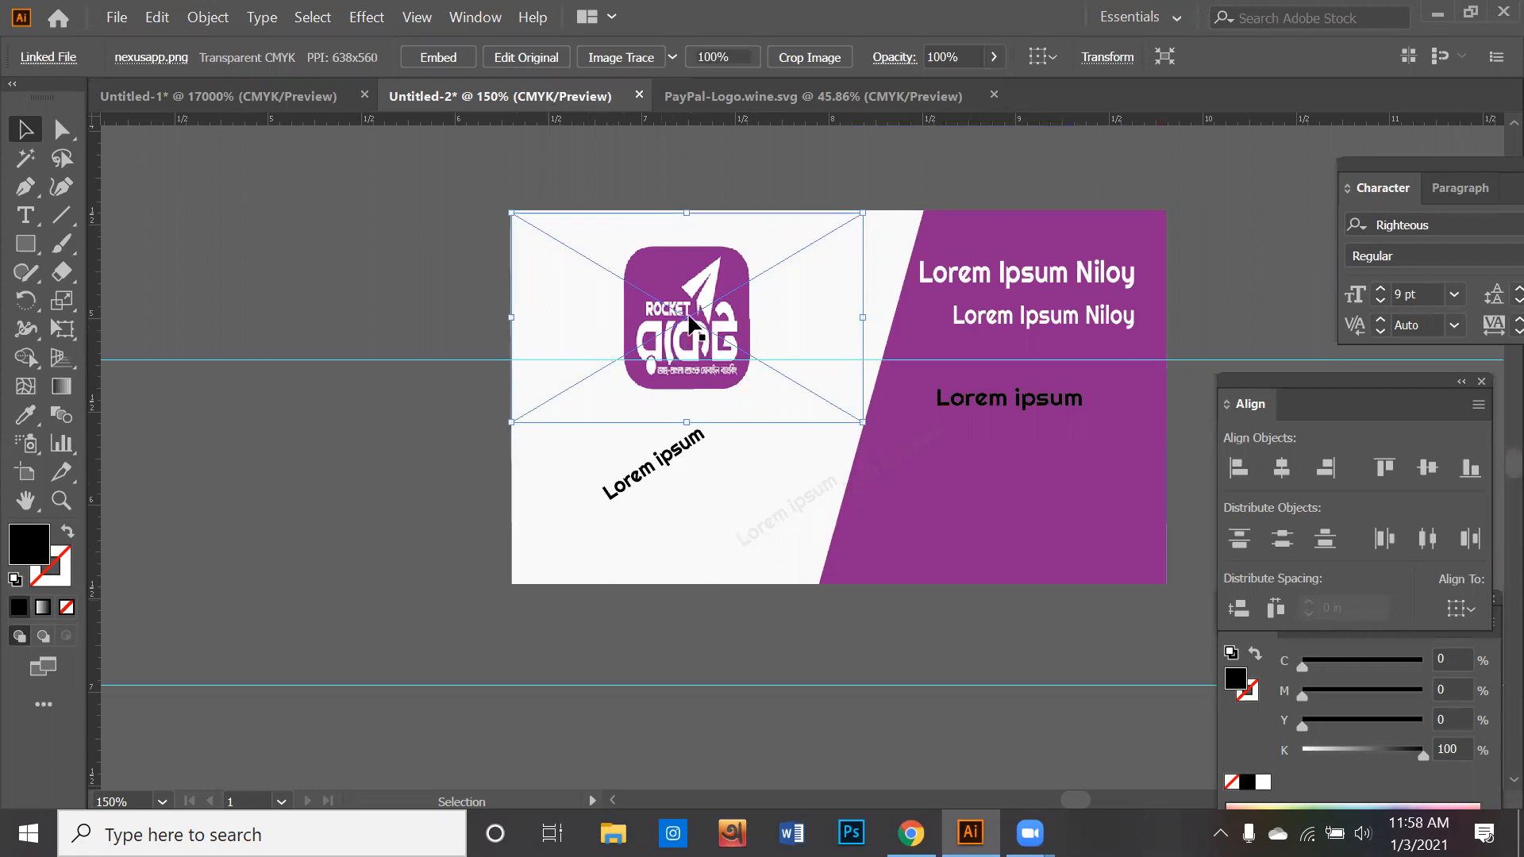
left_click_drag(669, 464, 1082, 648)
- Enlarge the Rocket logo image until it spans the card's full width and shift it over the card
left_click(680, 353)
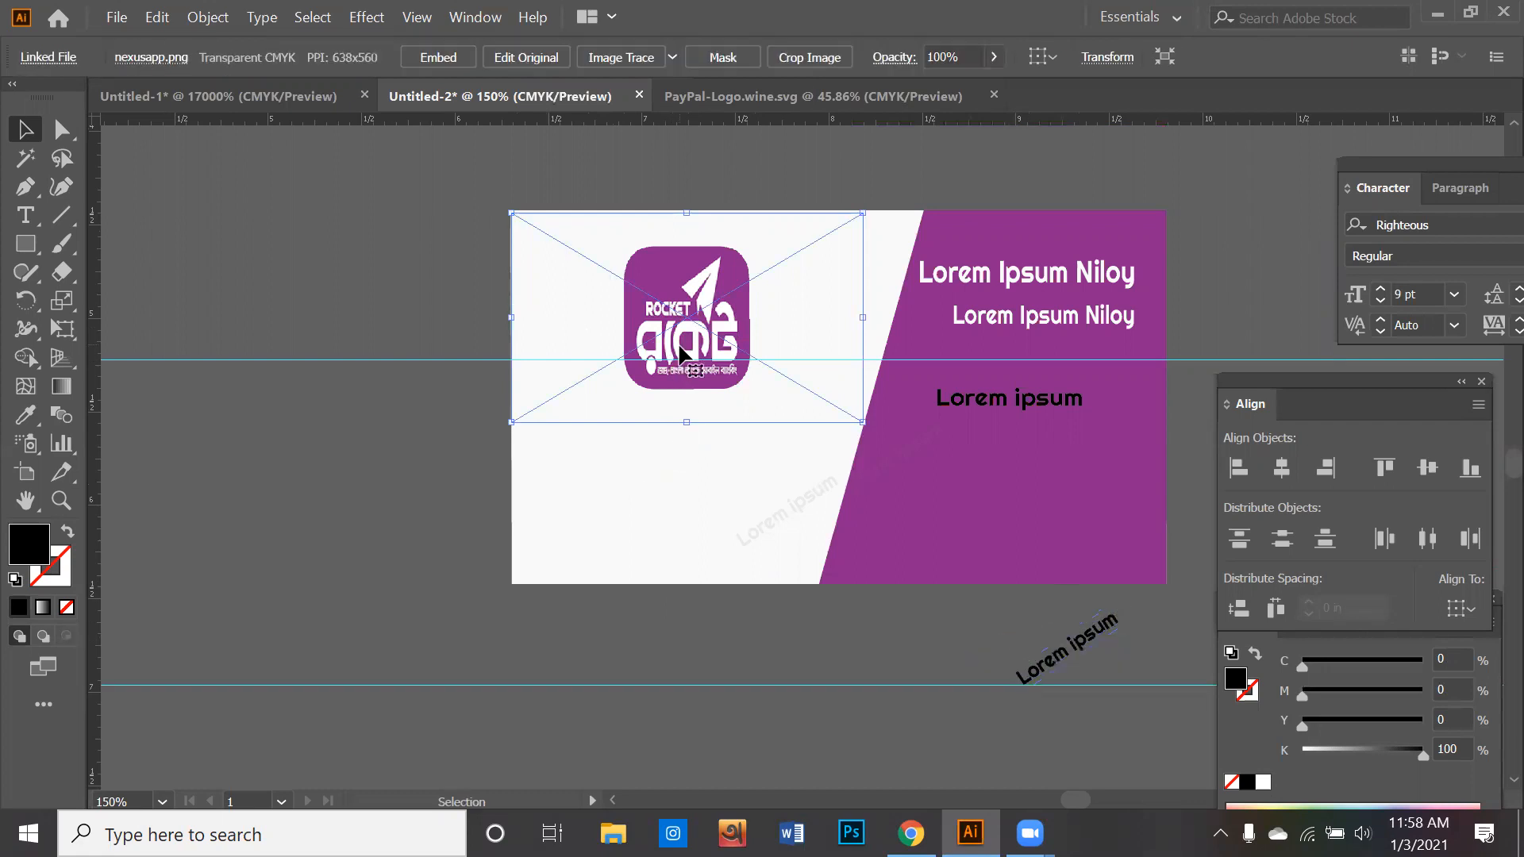
scroll(680, 353, "down", 2)
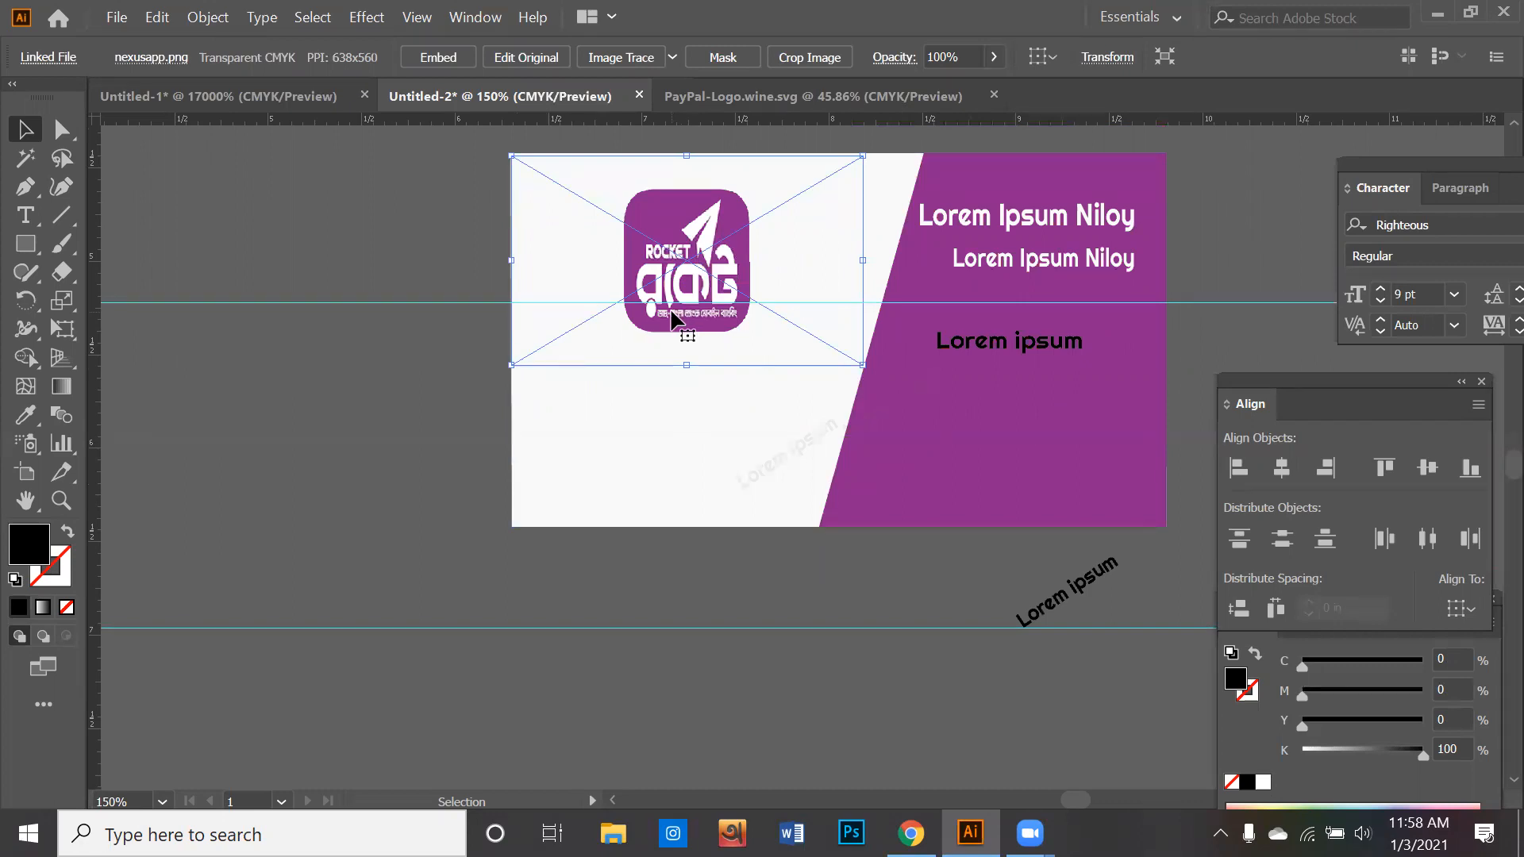
scroll(671, 318, "down", 2)
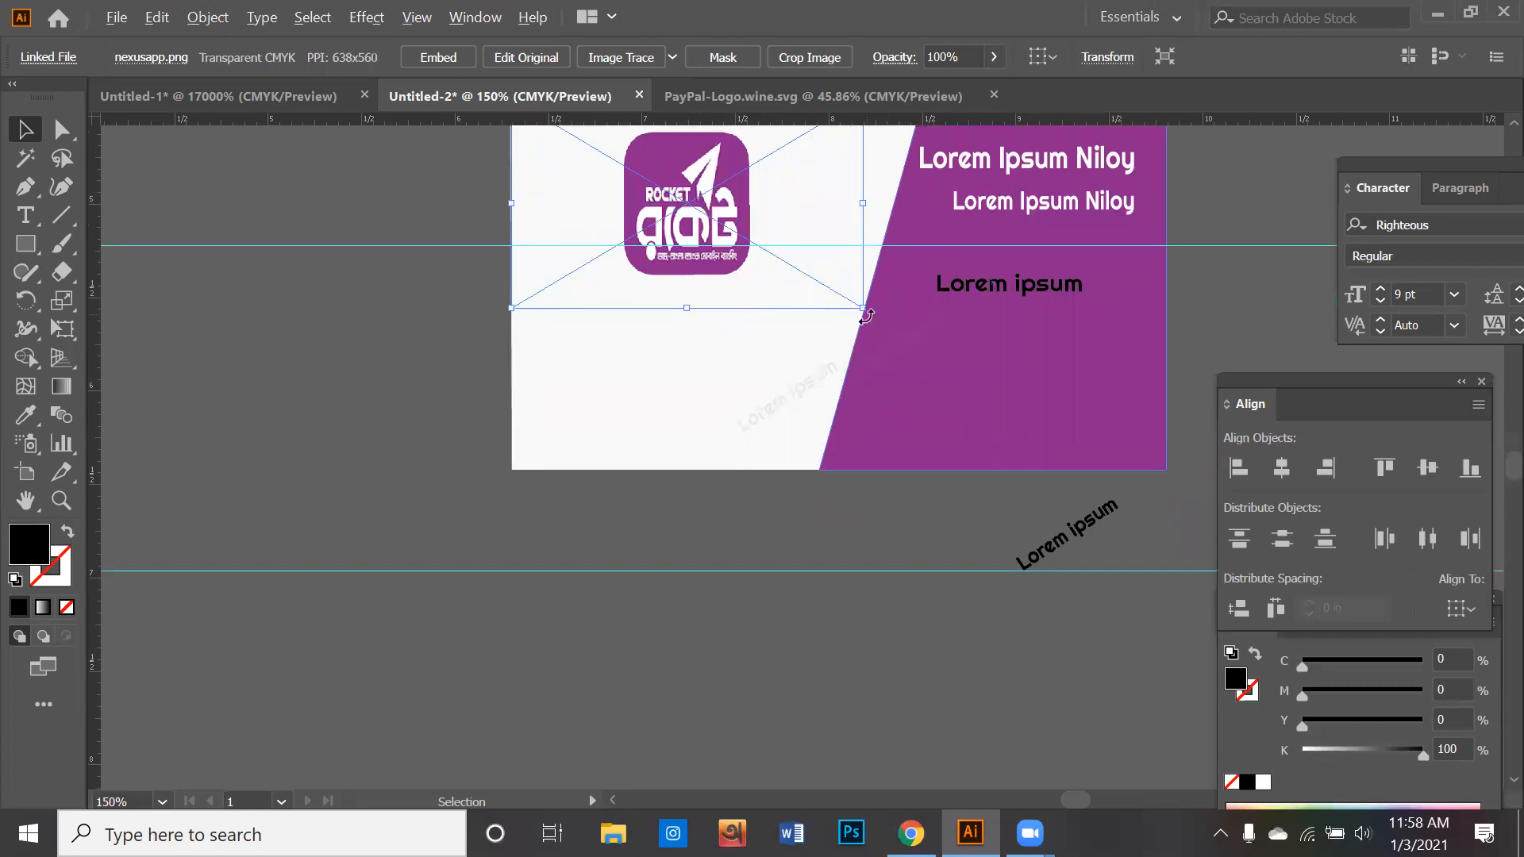
left_click_drag(864, 308, 1167, 491)
left_click_drag(678, 354, 770, 412)
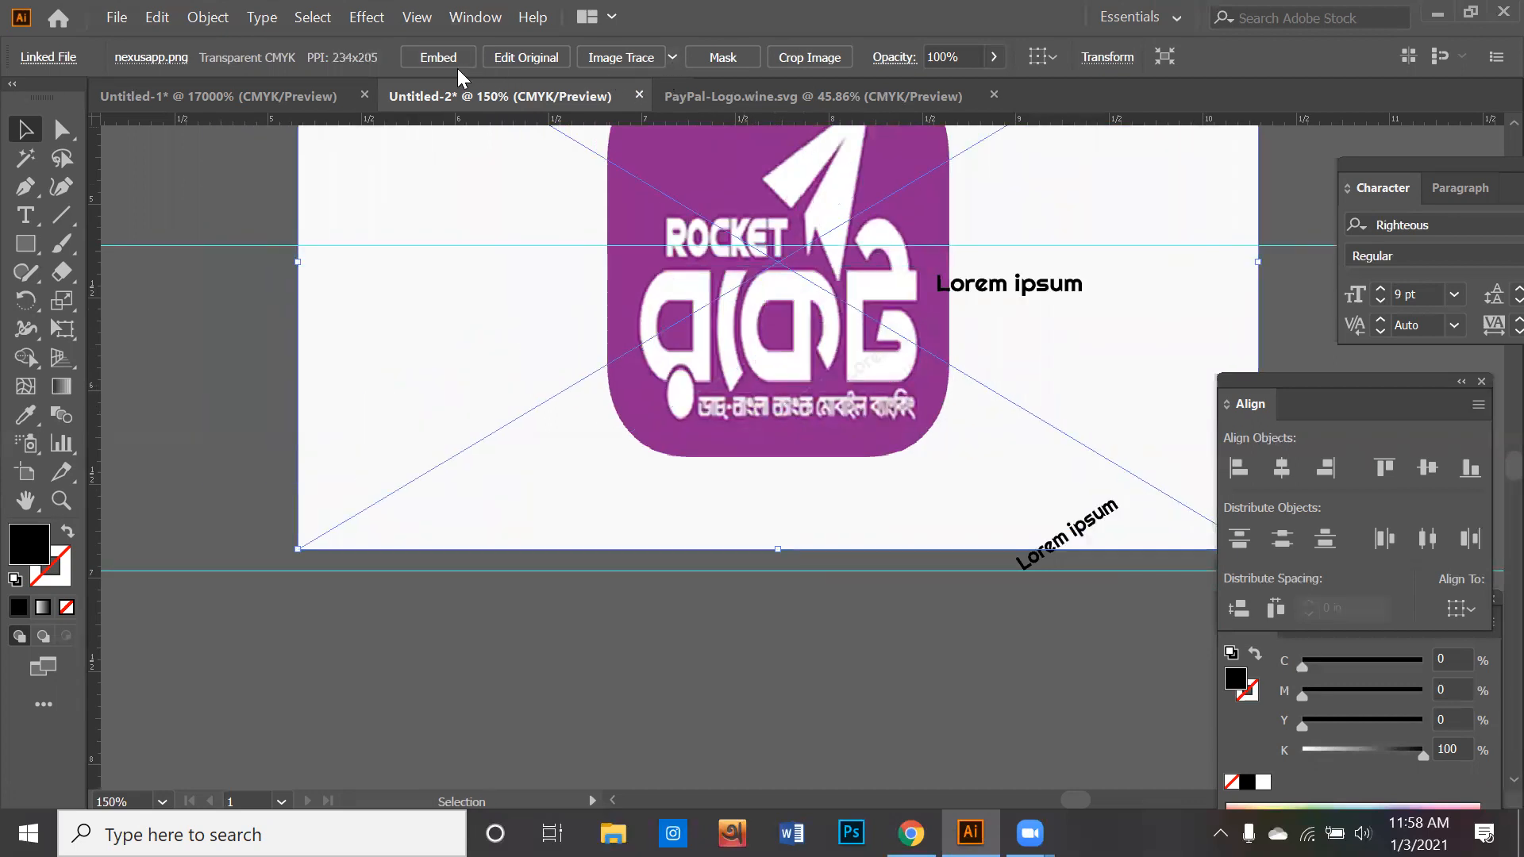
- Reduce the opacity of the enlarged Rocket logo image to 0% and deselect it
left_click(992, 59)
left_click_drag(968, 82, 897, 89)
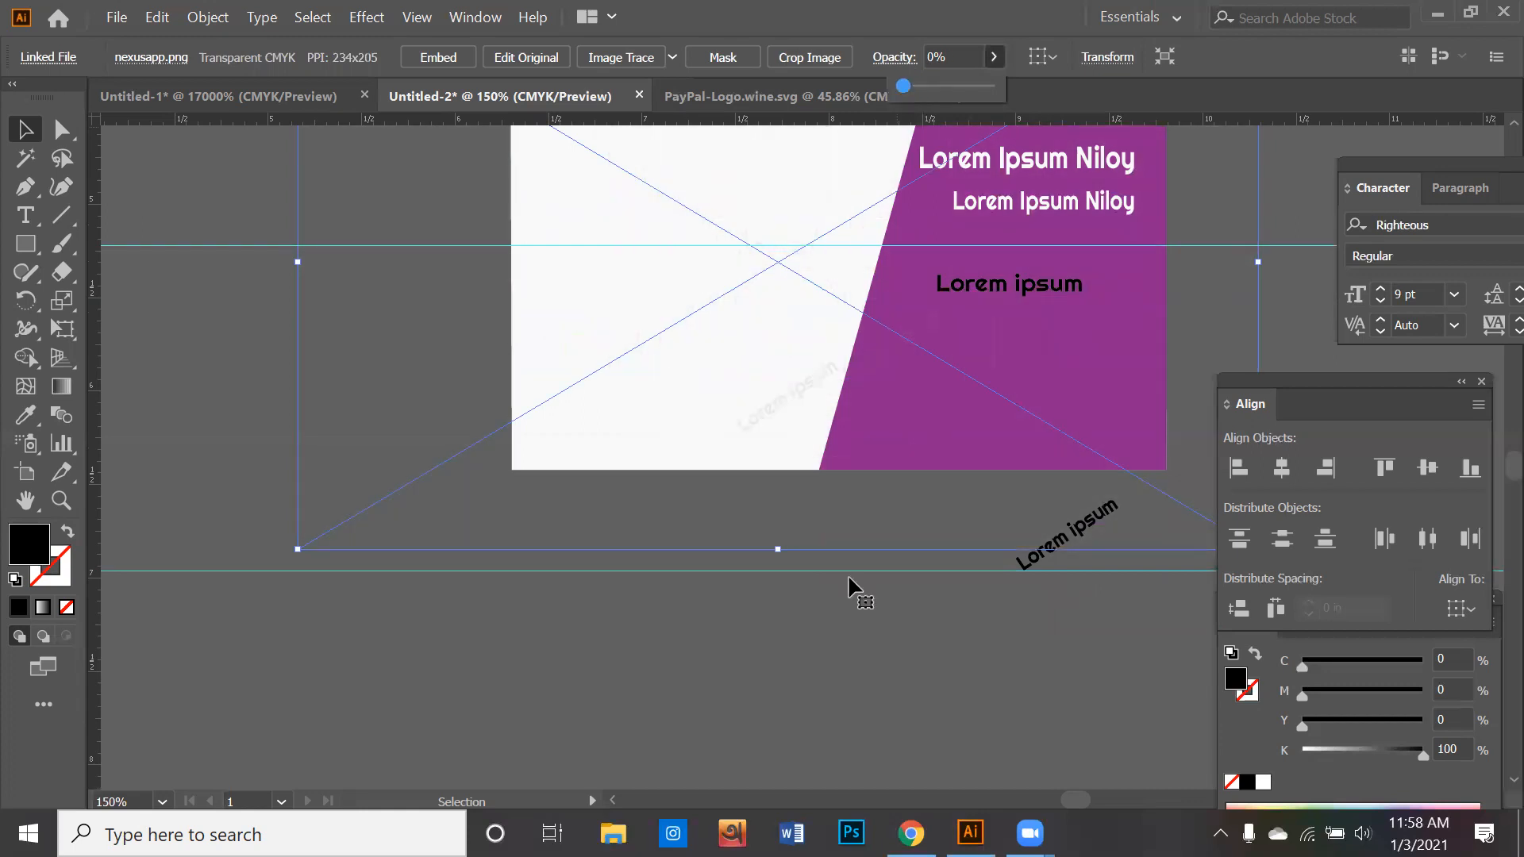
left_click(847, 578)
- Draw a rectangle in the empty space below the card and fill it with the very light grey swatch (K 5%)
scroll(808, 476, "down", 3)
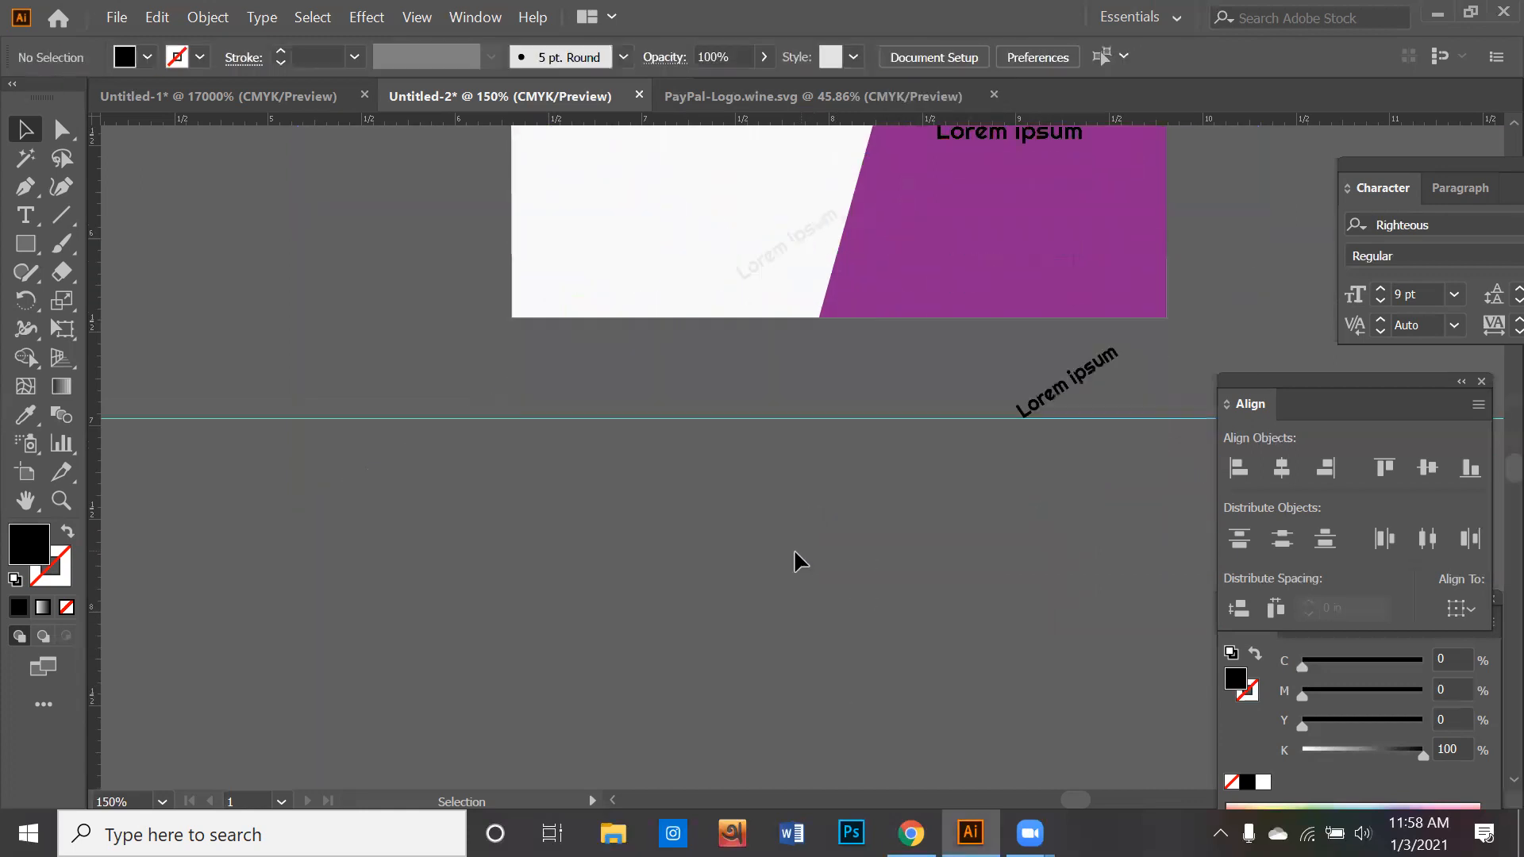
scroll(796, 560, "down", 3)
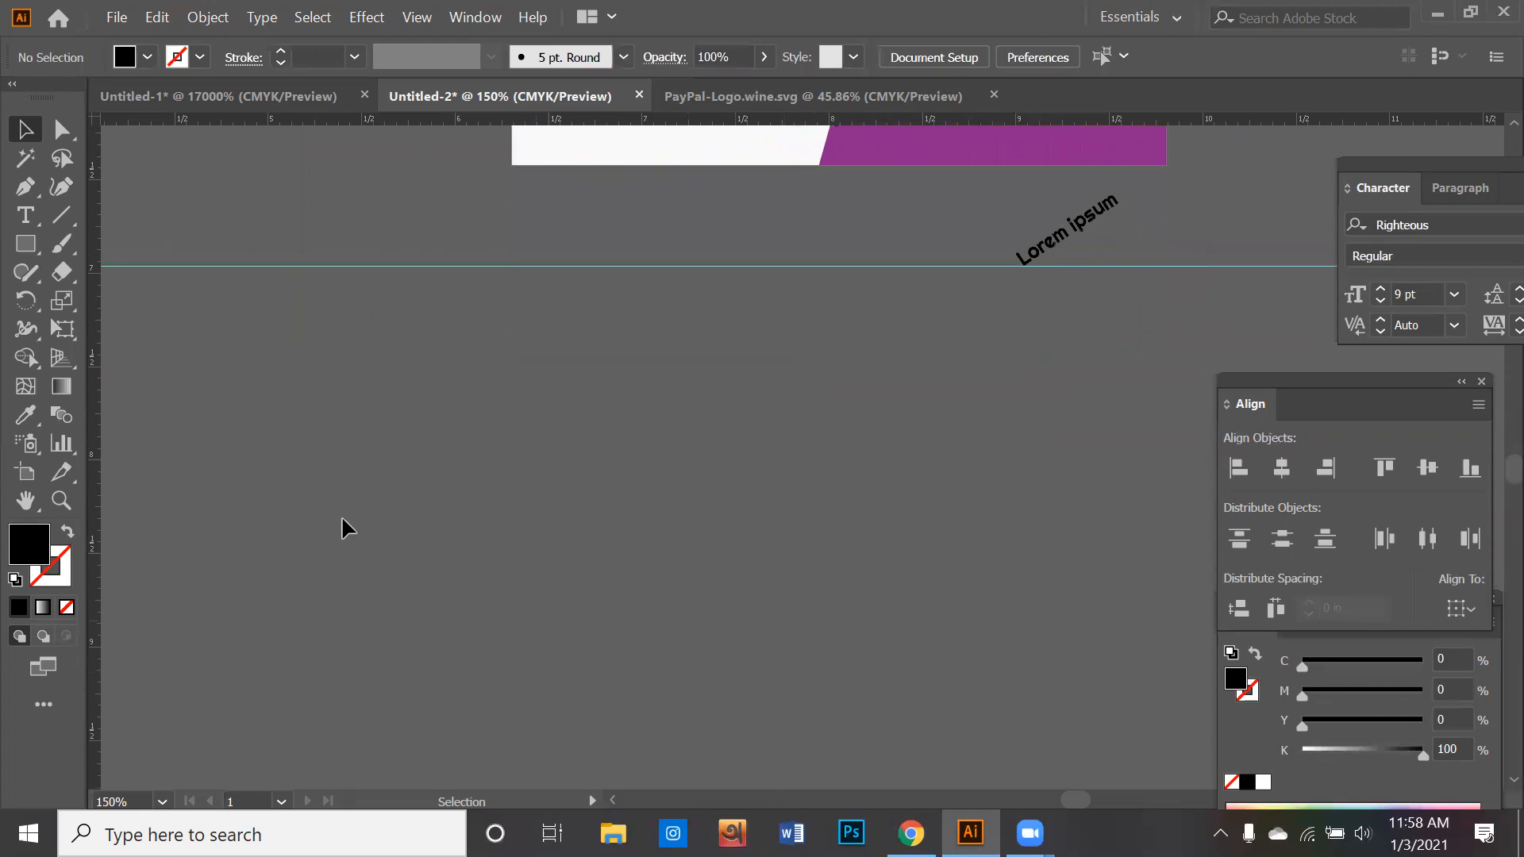
left_click(25, 244)
left_click_drag(325, 377, 826, 673)
left_click(147, 57)
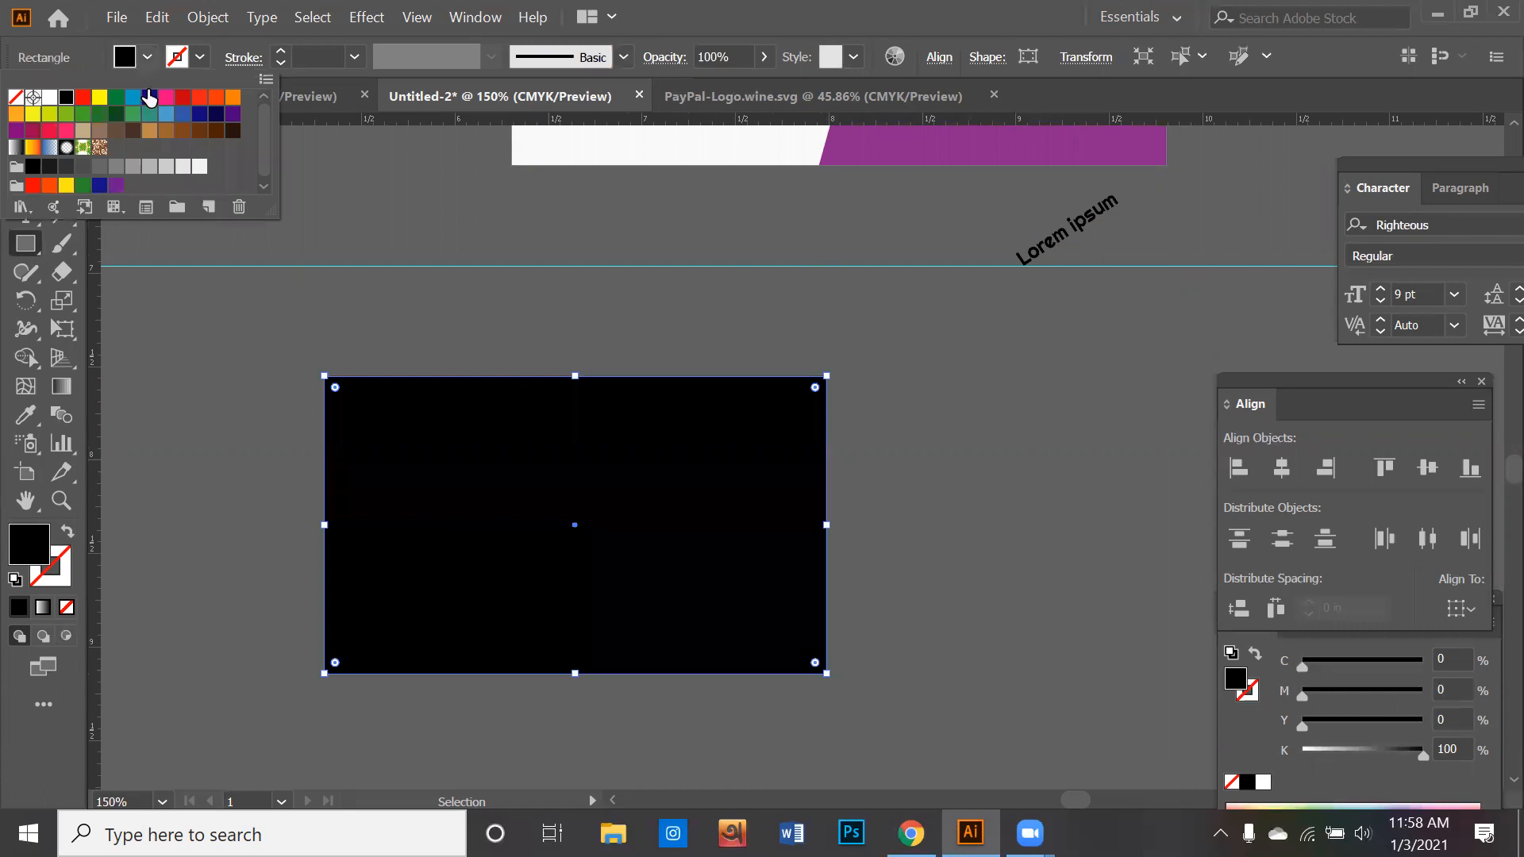
left_click(200, 166)
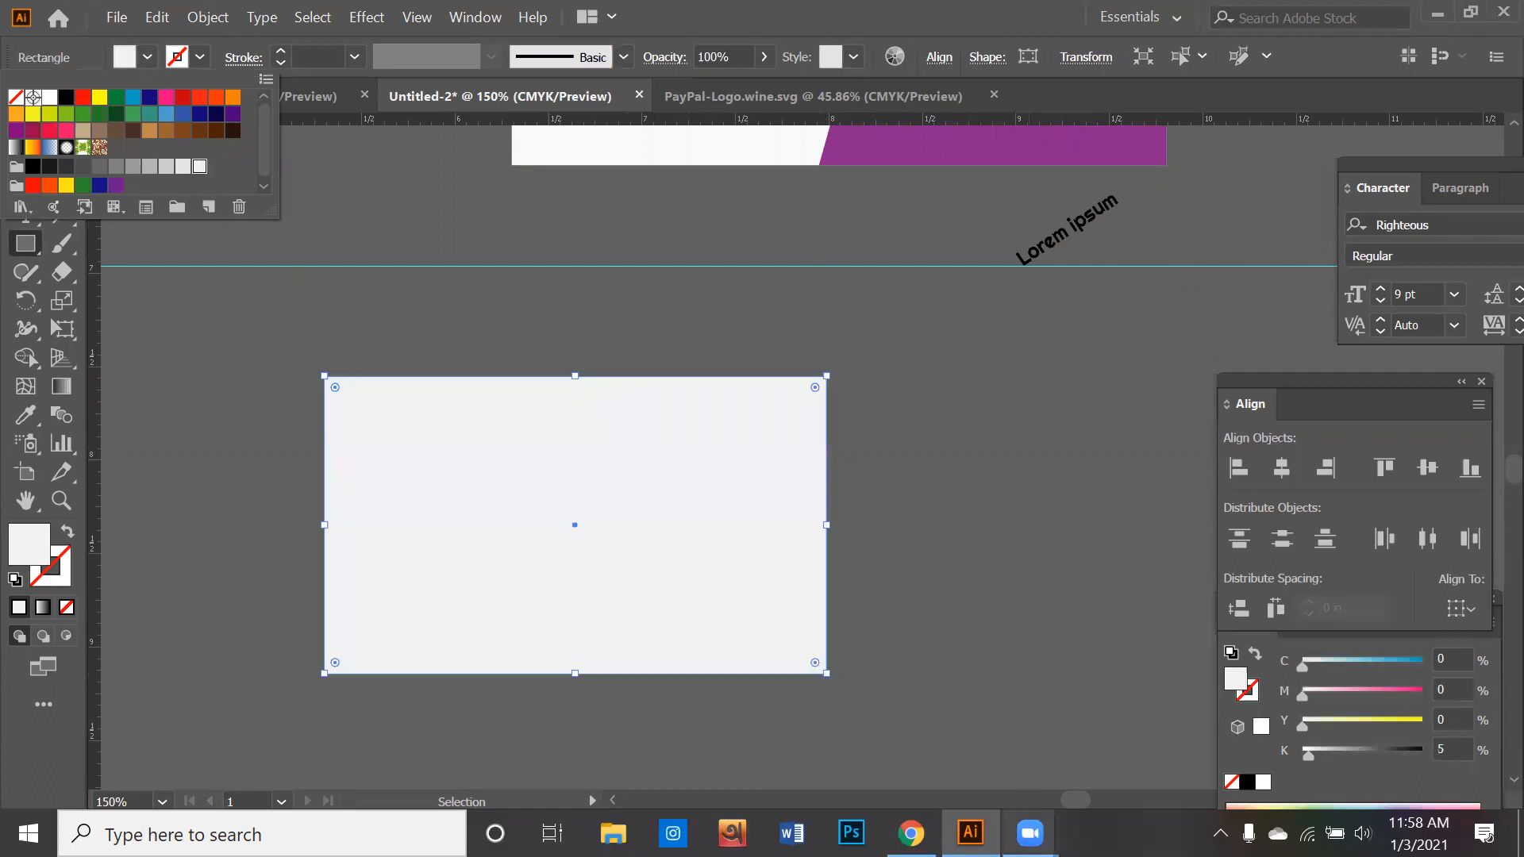
- Switch to Chrome and look through the related PayPal images and the bKash logo image results
key("alt+Tab")
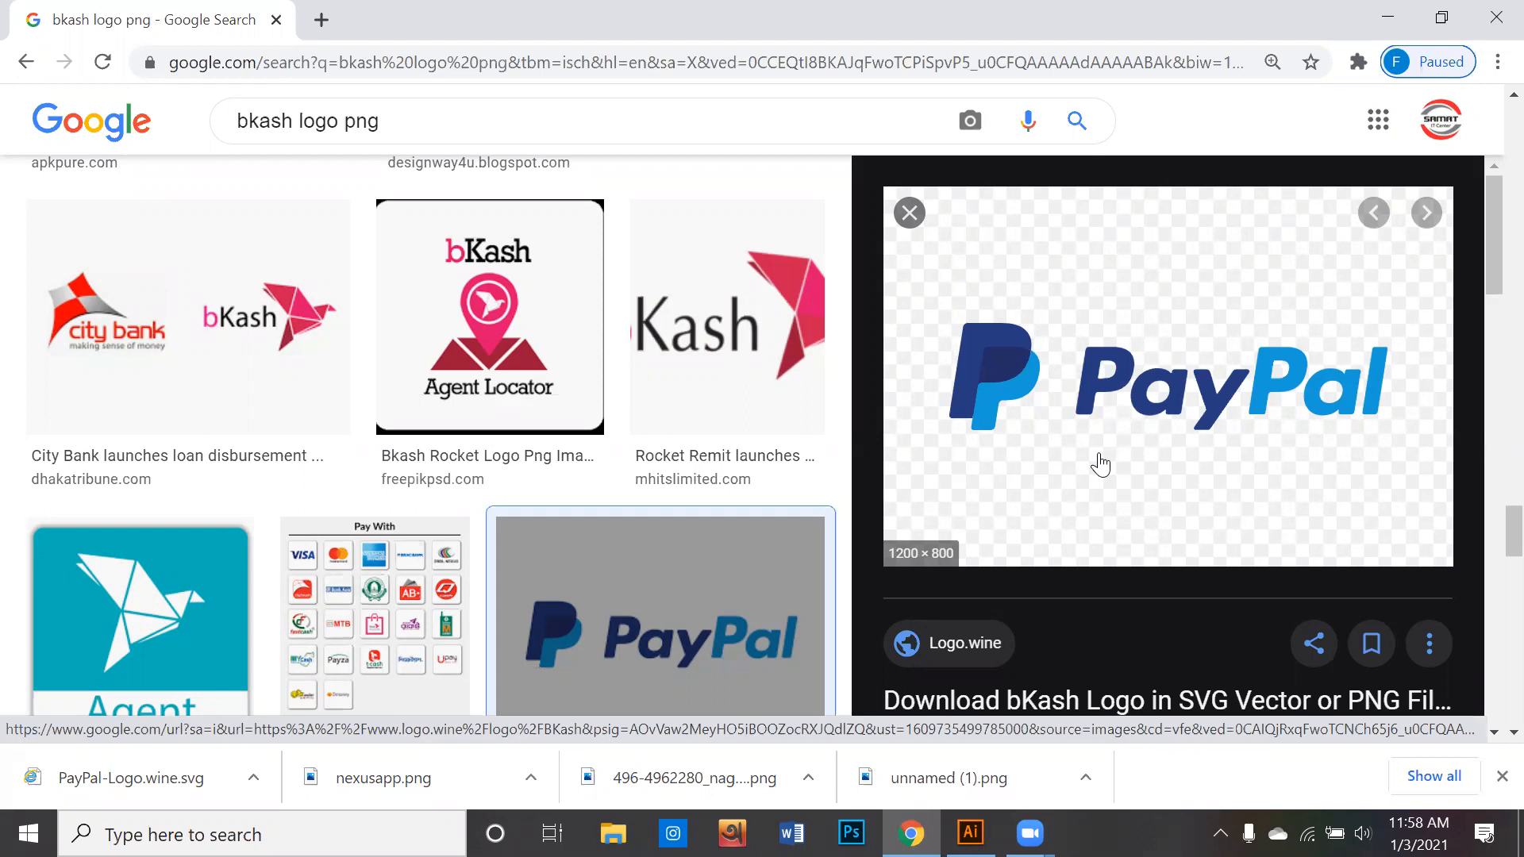
scroll(1100, 464, "down", 2)
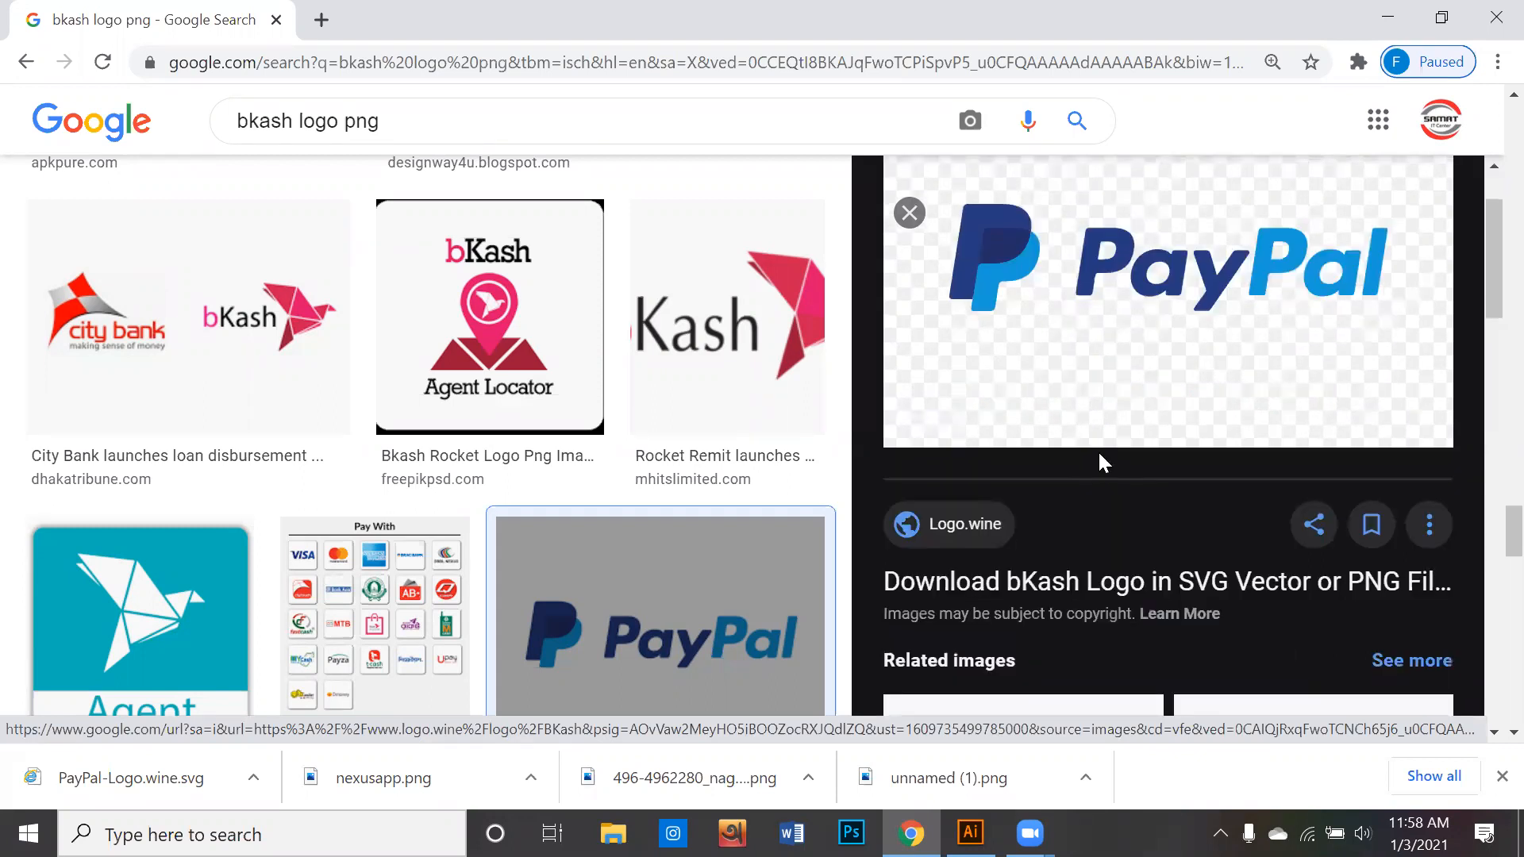
scroll(1097, 464, "down", 2)
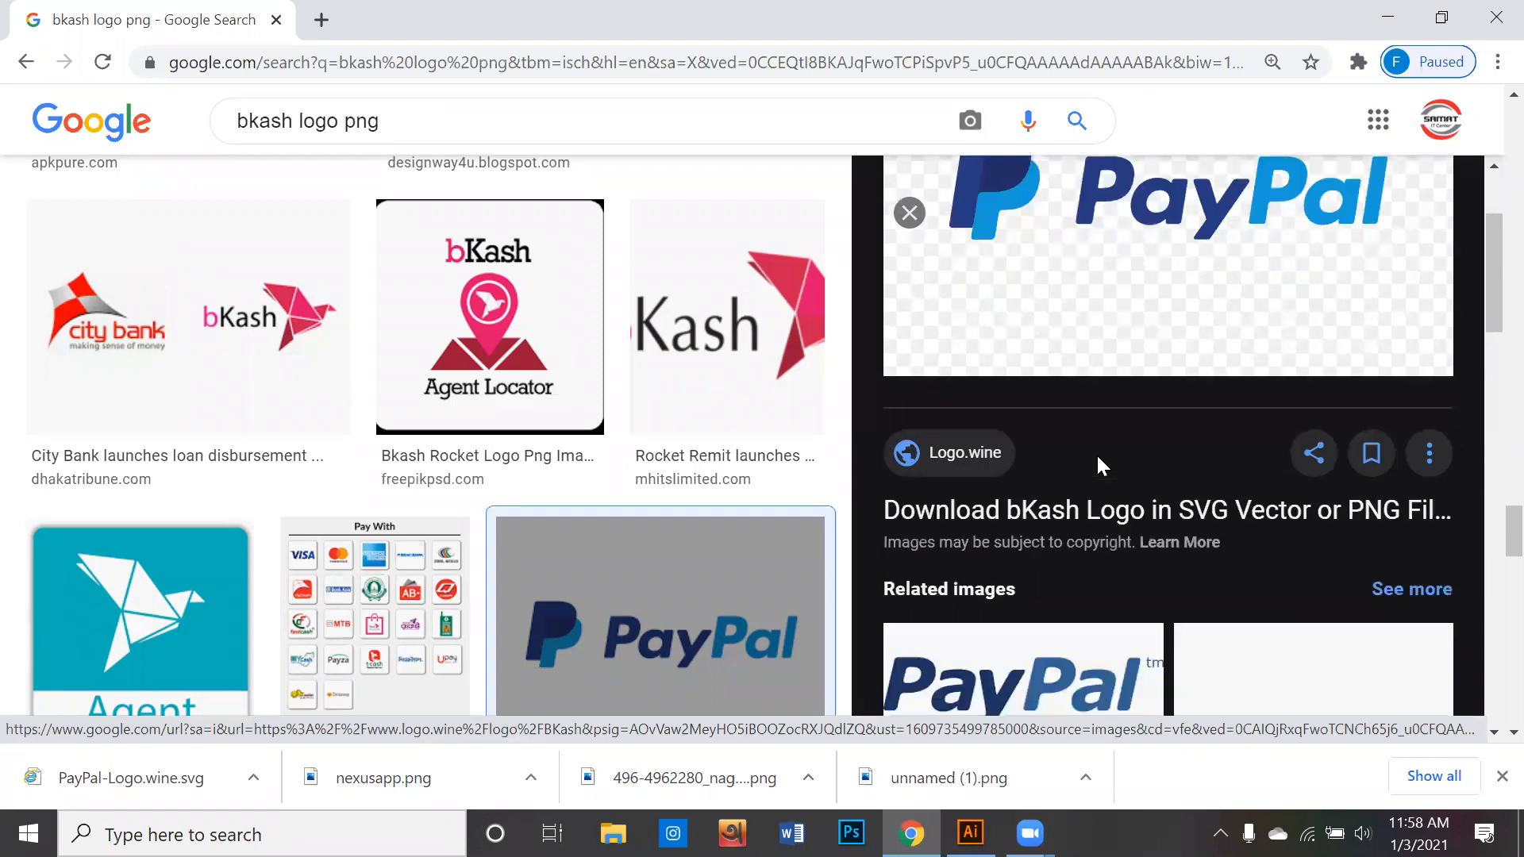
scroll(1097, 467, "up", 2)
scroll(1097, 467, "up", 2)
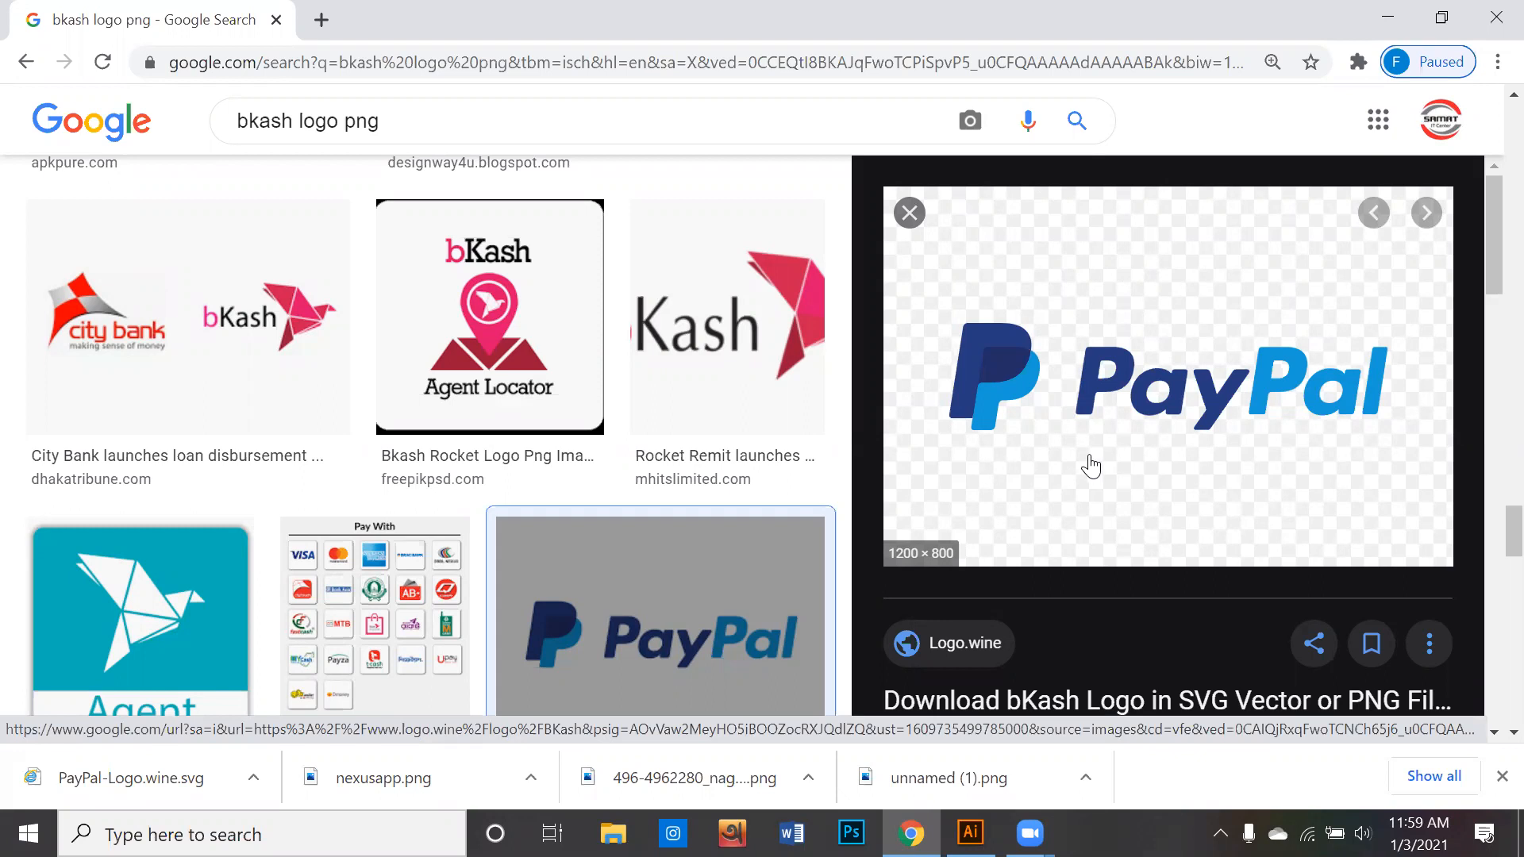
scroll(1092, 467, "down", 3)
scroll(864, 503, "down", 5)
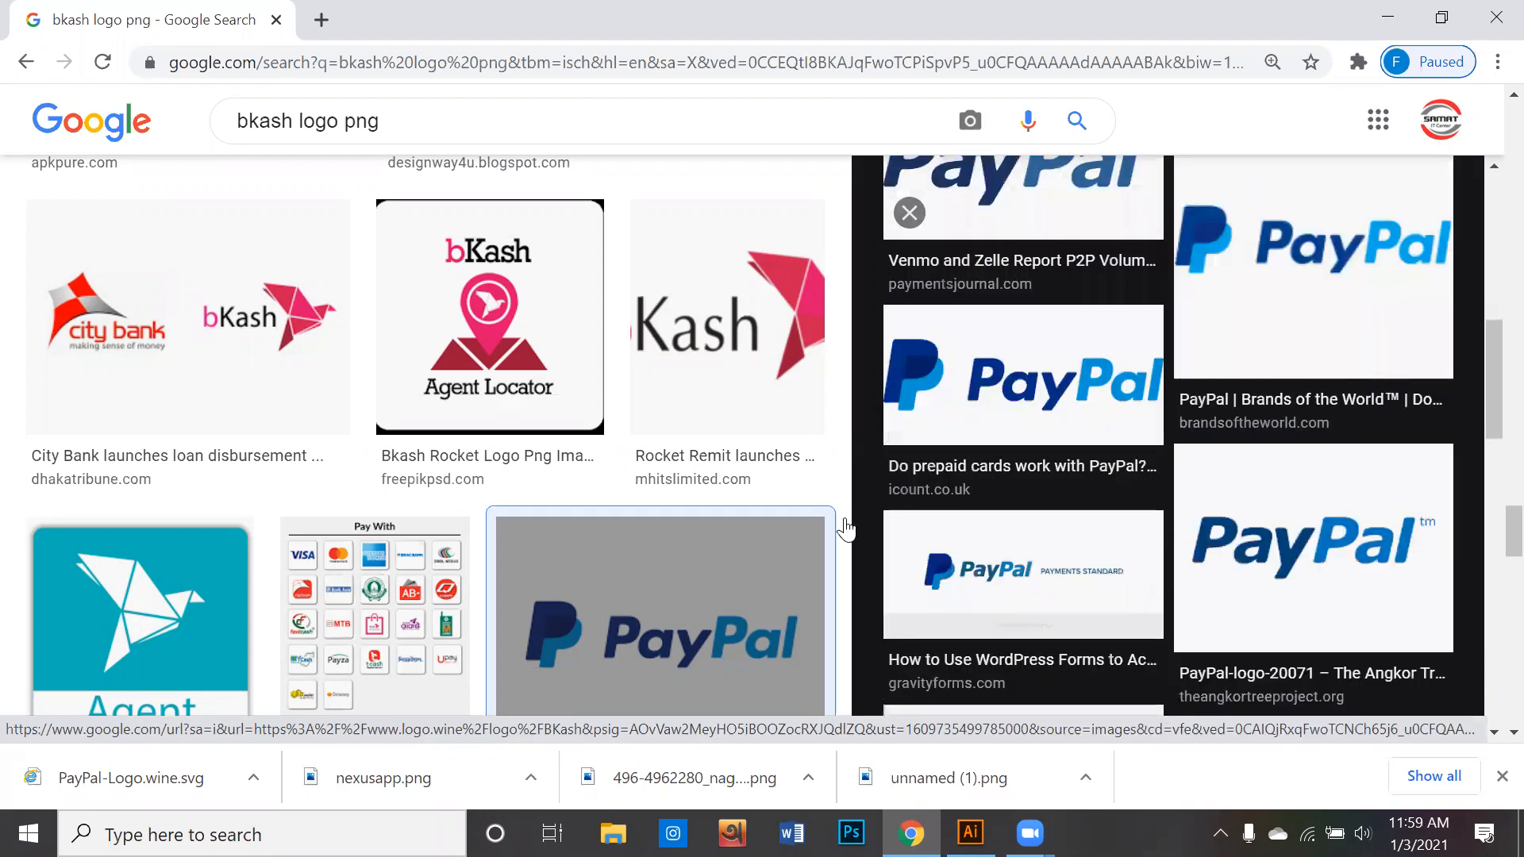
scroll(792, 524, "down", 10)
scroll(790, 527, "up", 5)
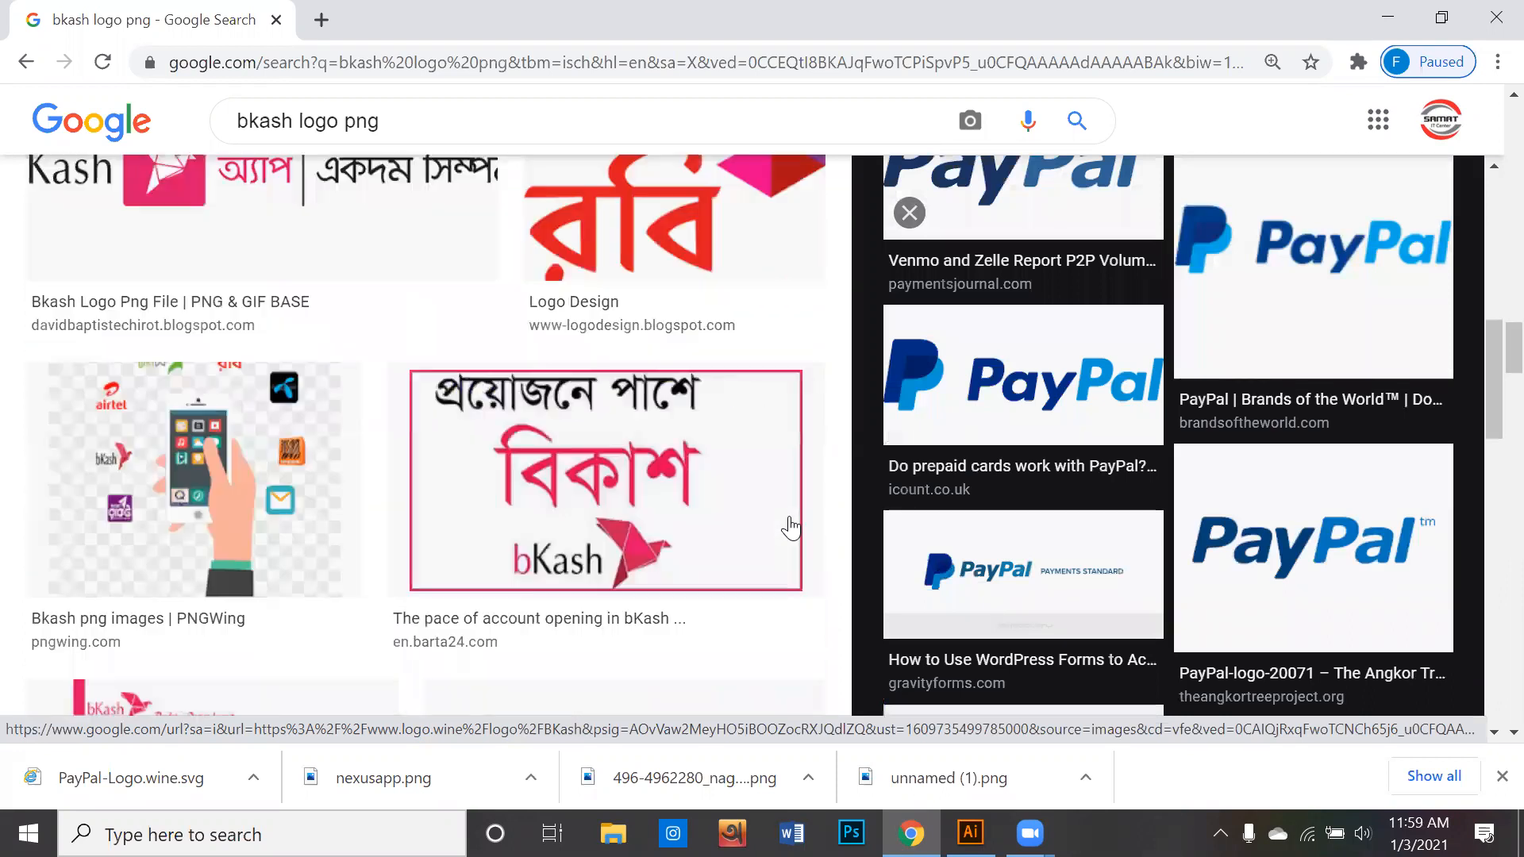
scroll(791, 527, "up", 10)
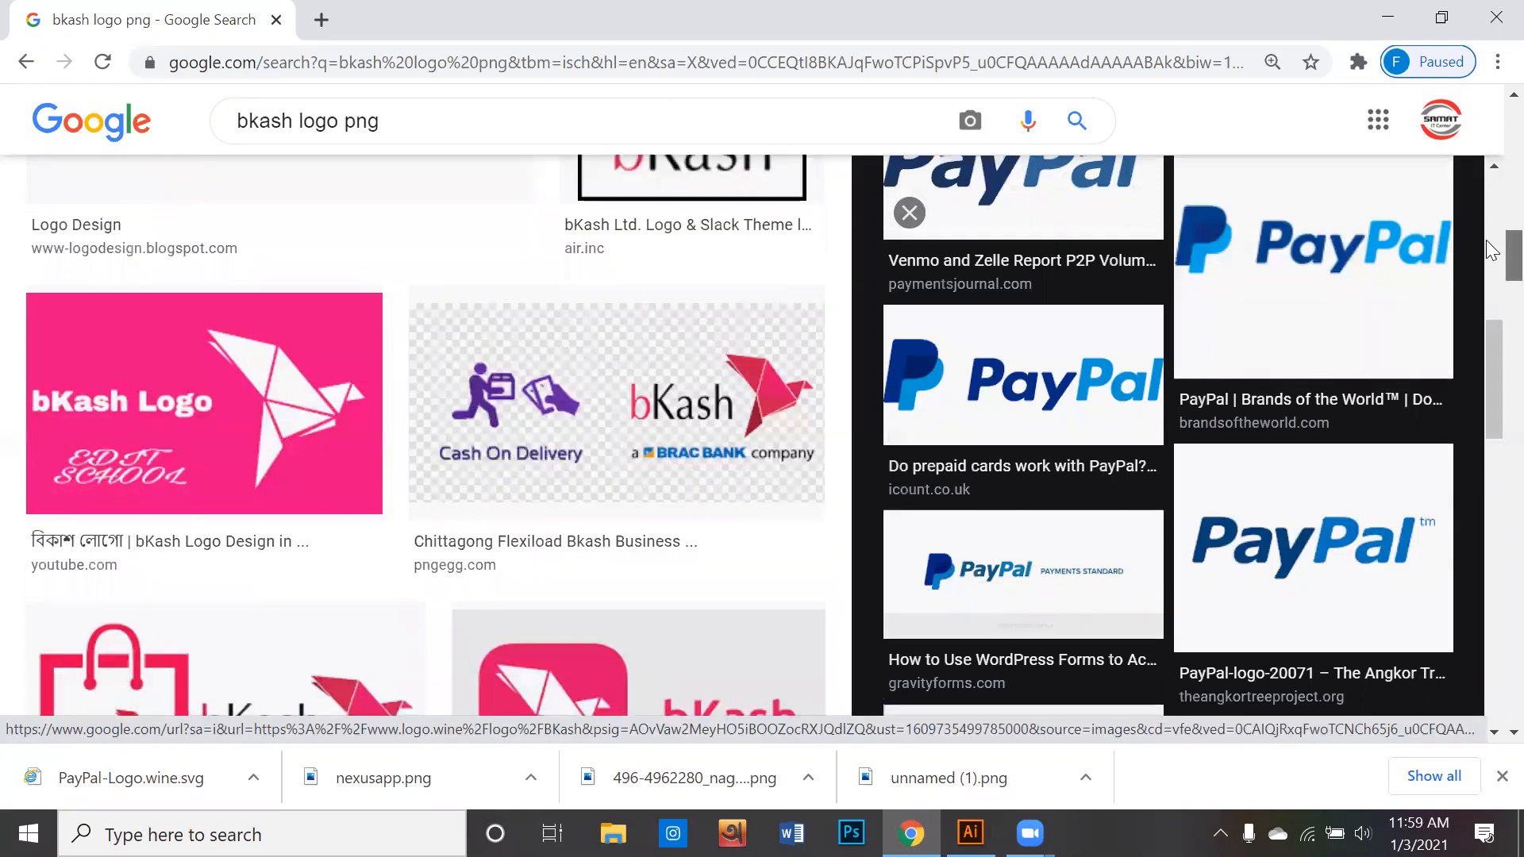
scroll(1491, 249, "up", 10)
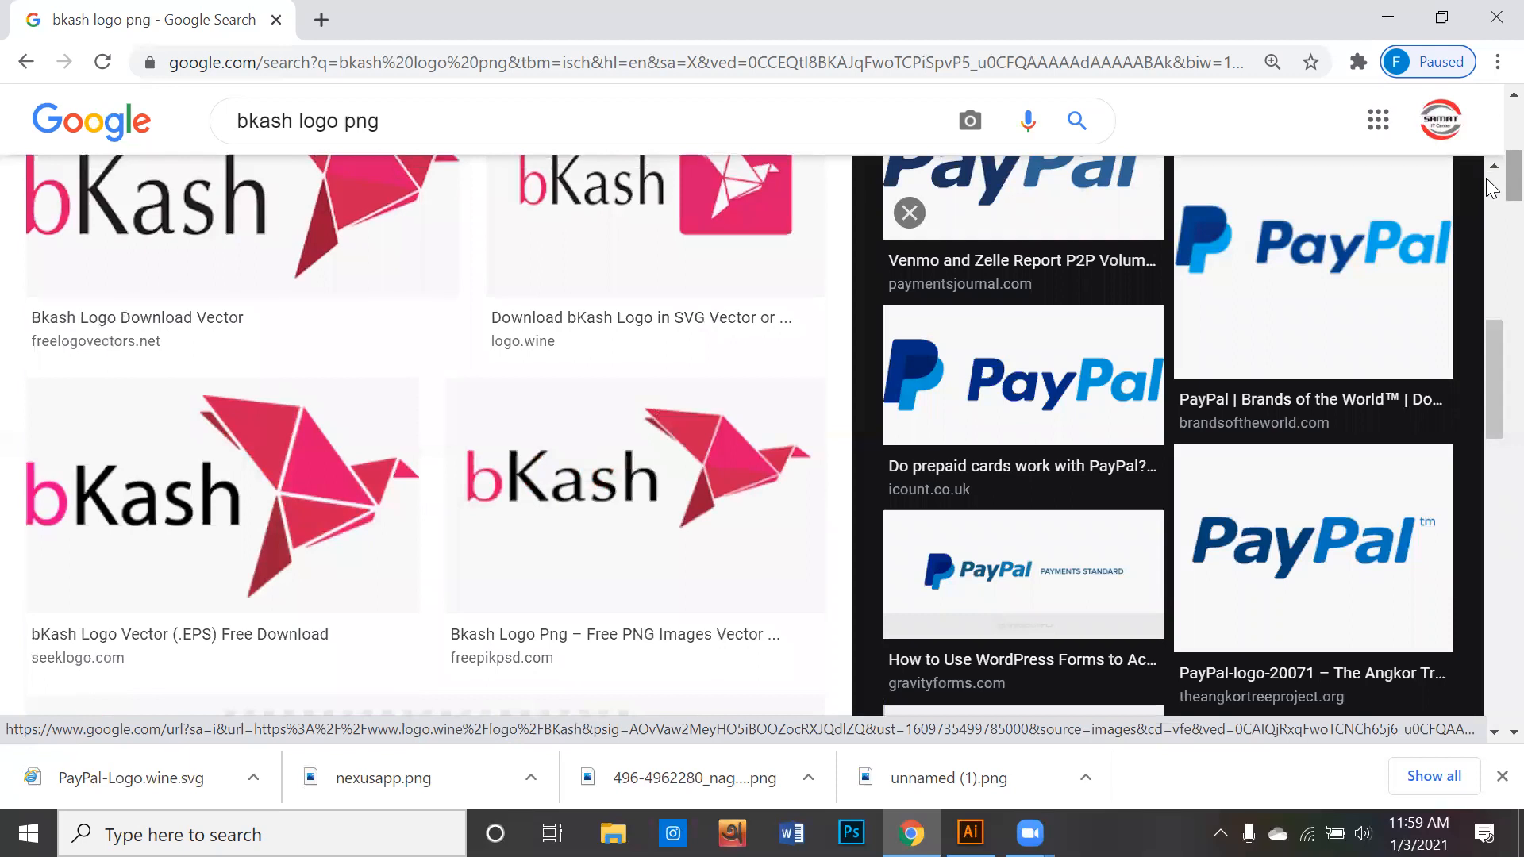
scroll(1491, 188, "up", 5)
- Search Google Images for "food visiting card"
left_click(389, 124)
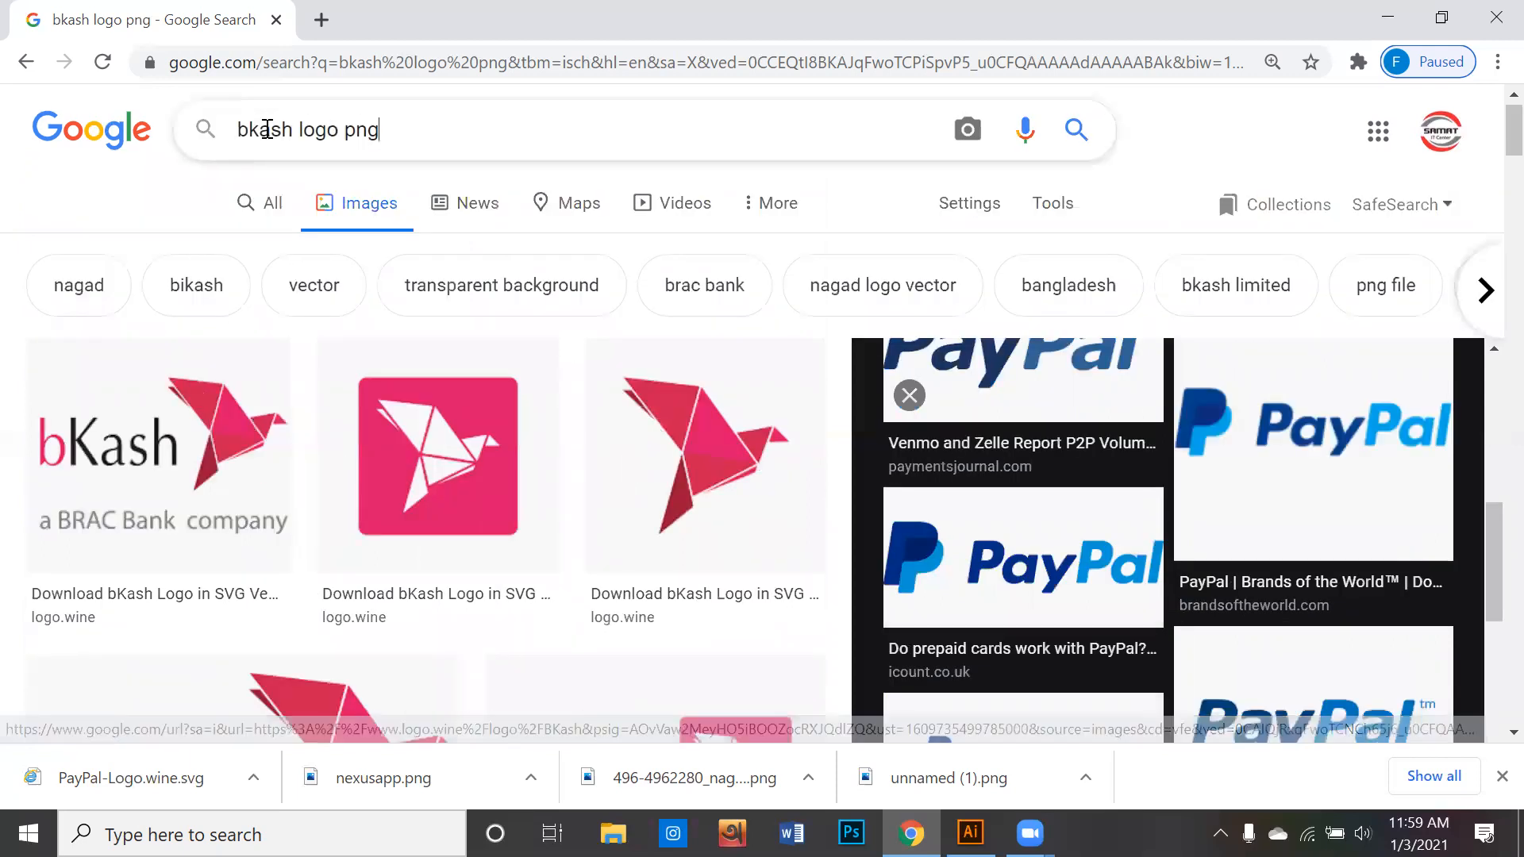
left_click_drag(291, 125, 216, 137)
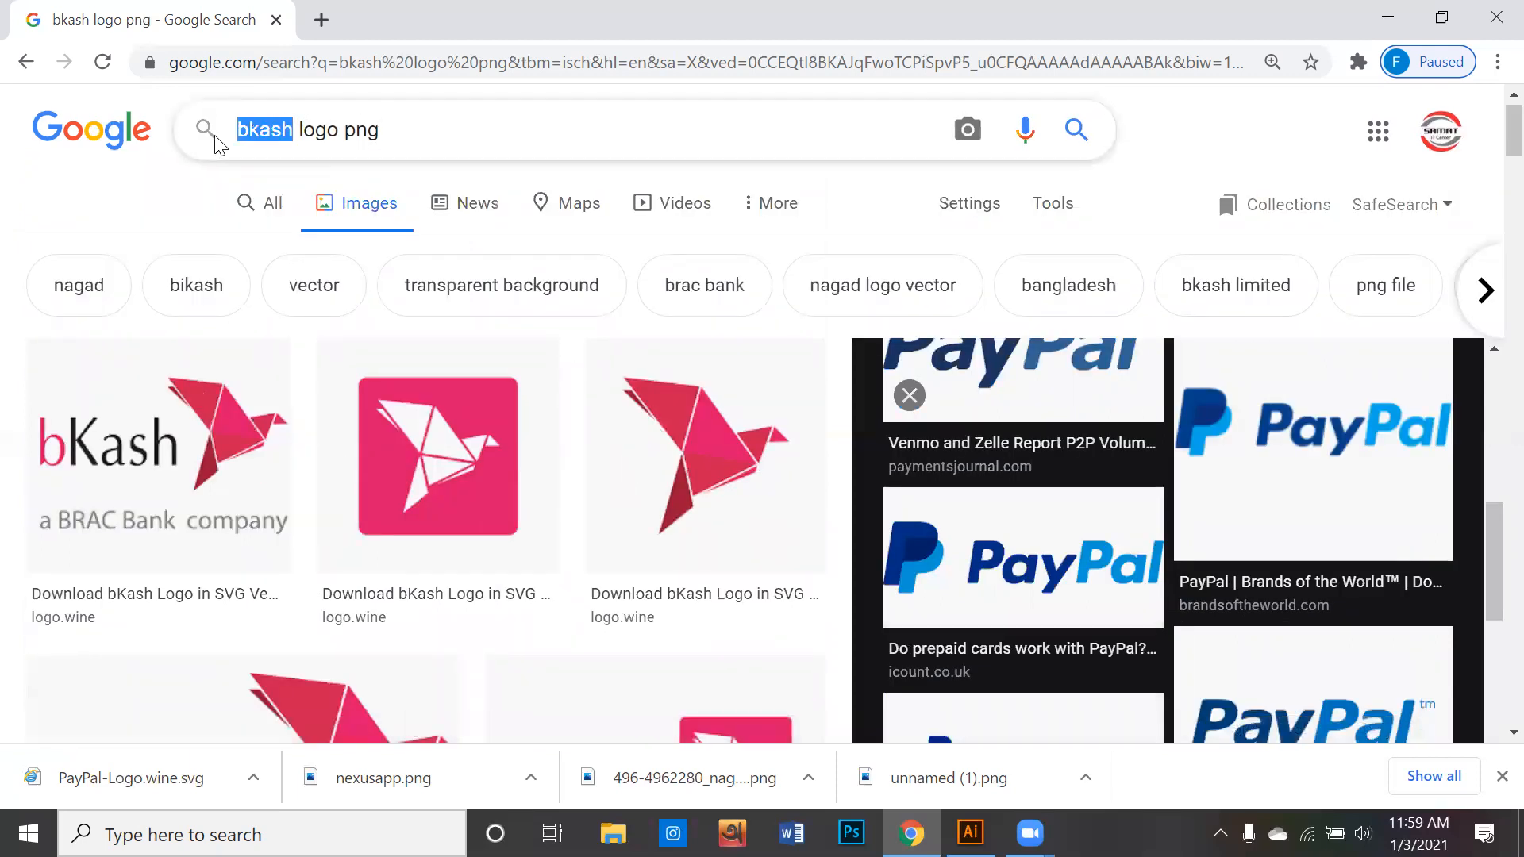
type("foo")
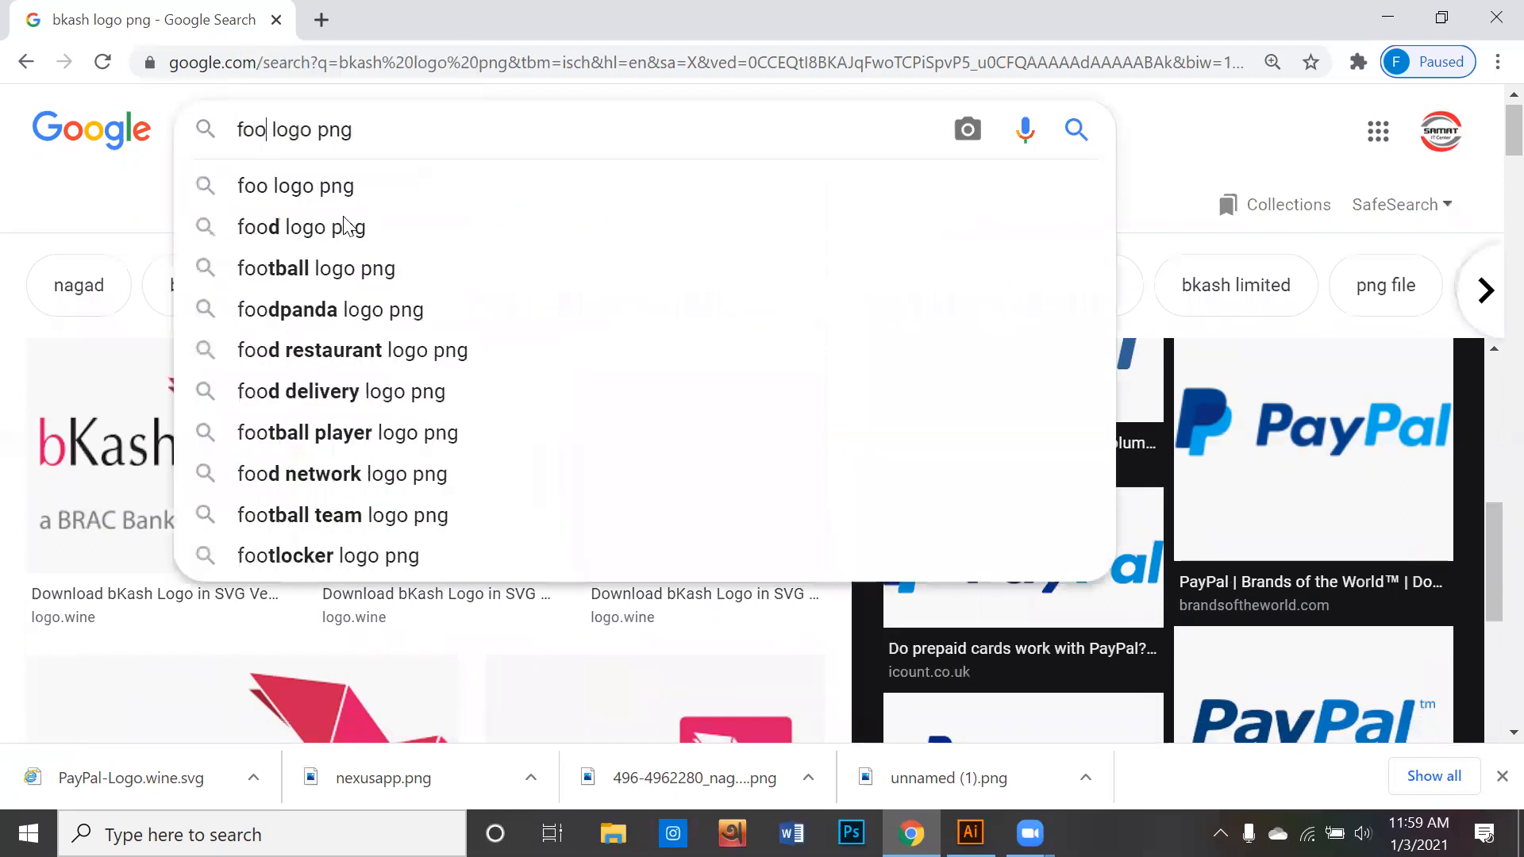
type("d")
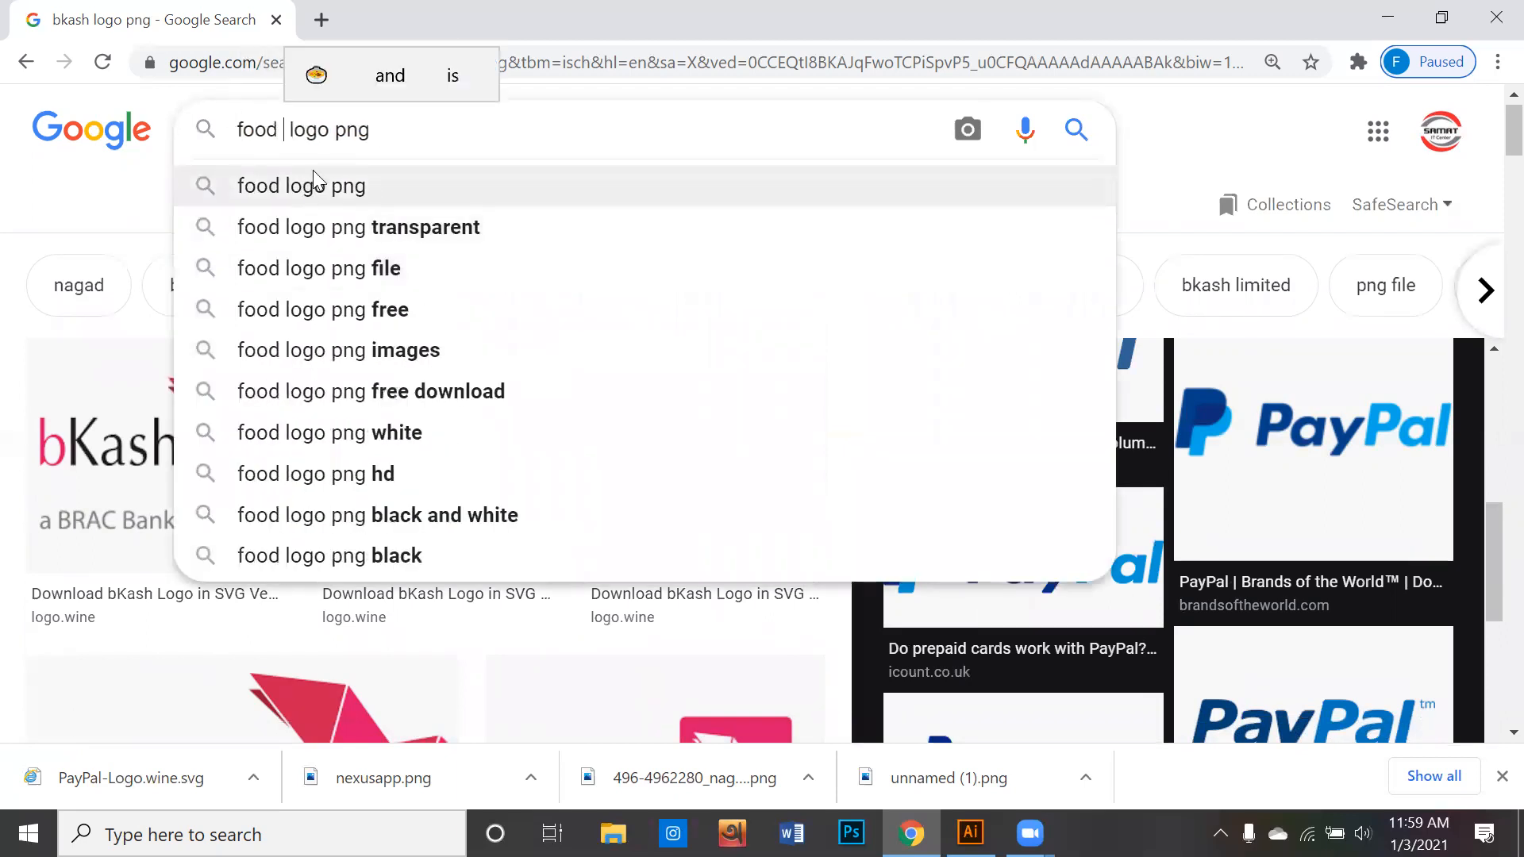
left_click_drag(363, 129, 297, 126)
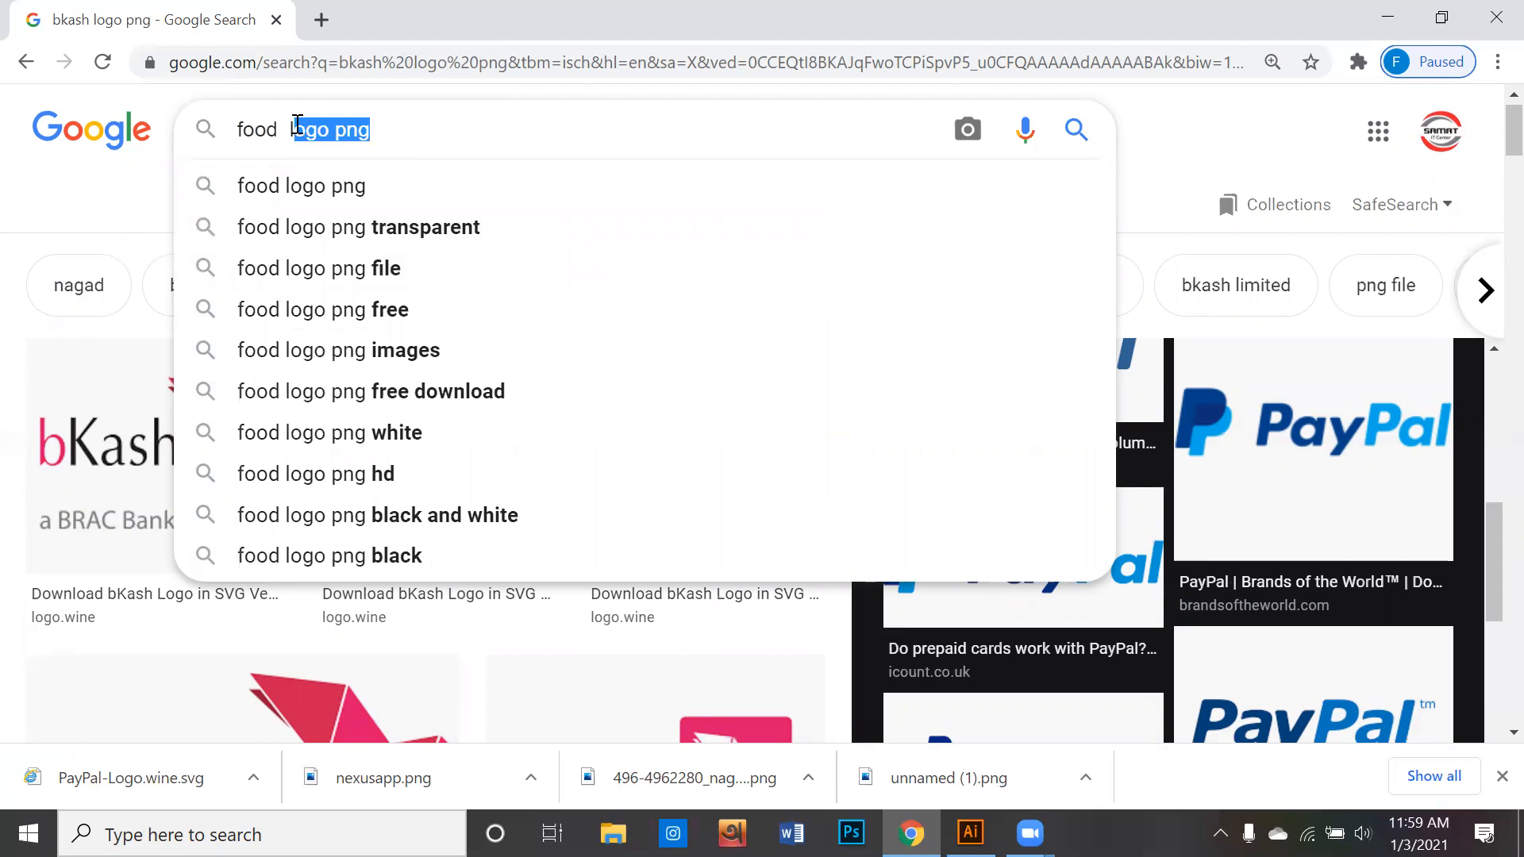
key("BackSpace")
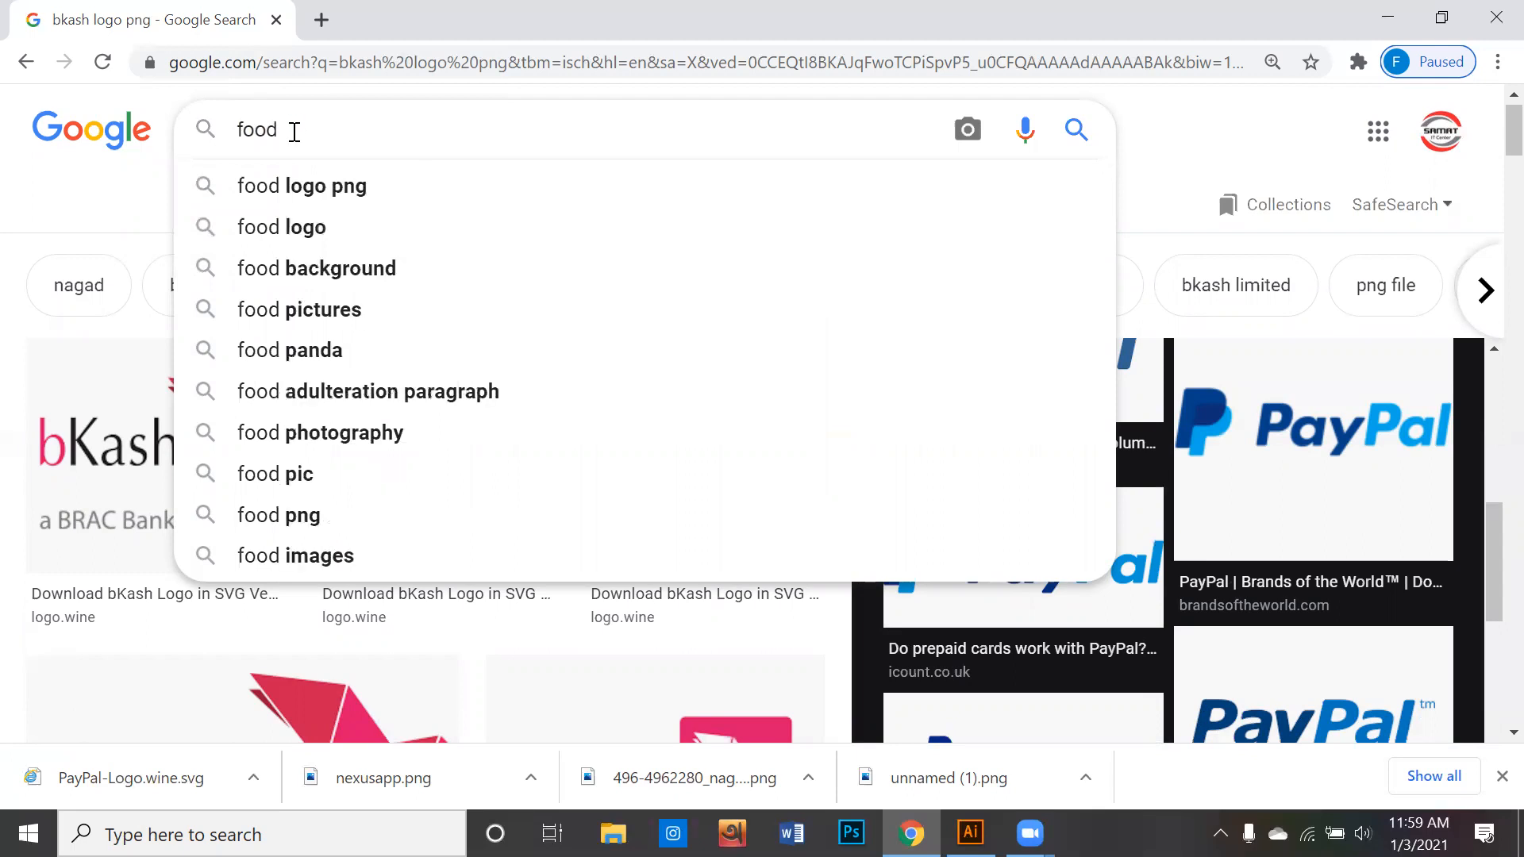
type("v")
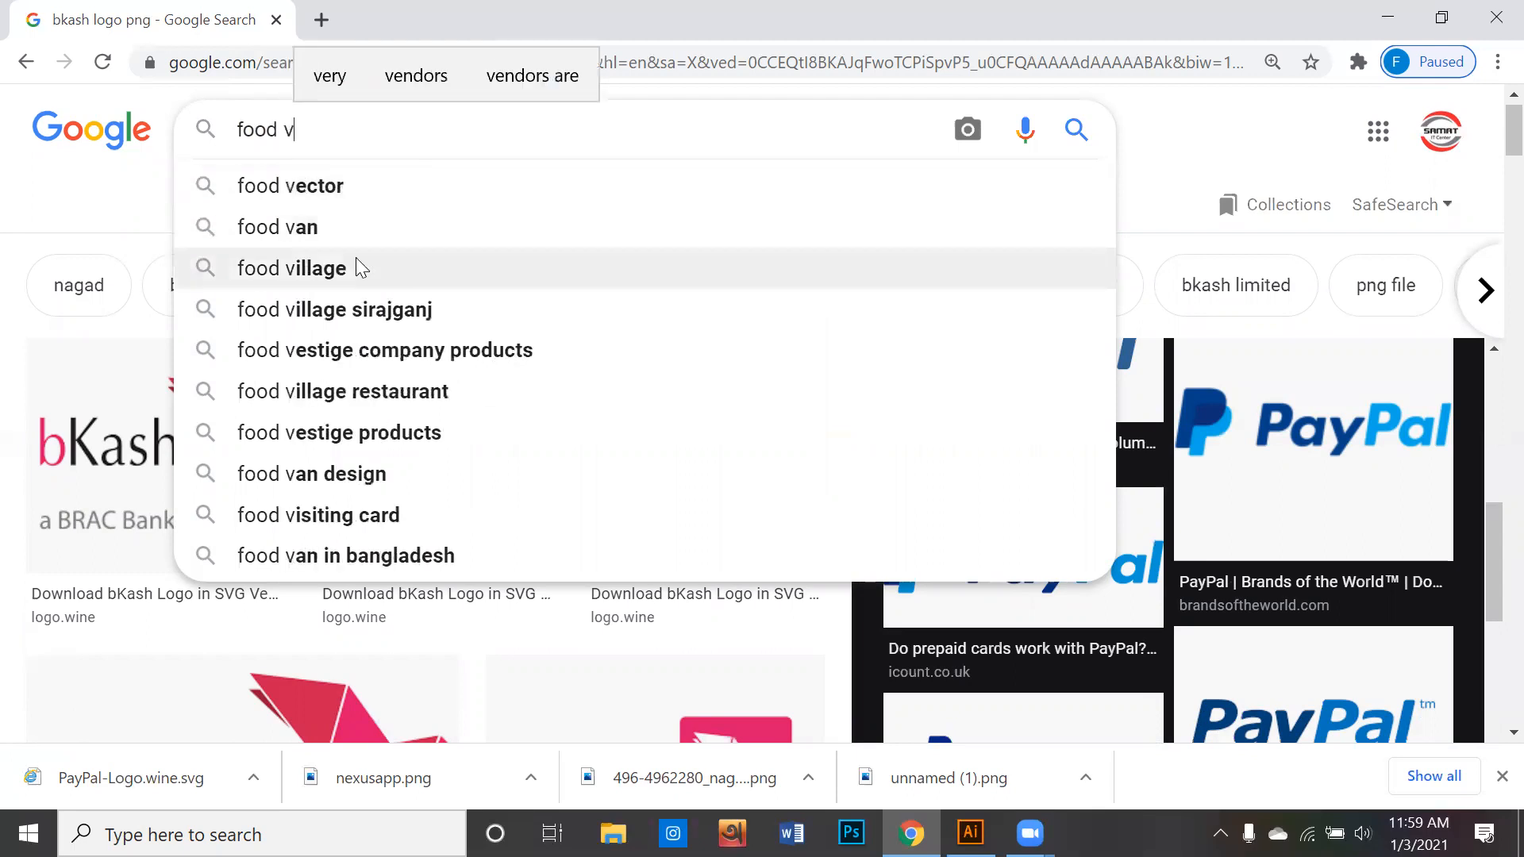
left_click(360, 516)
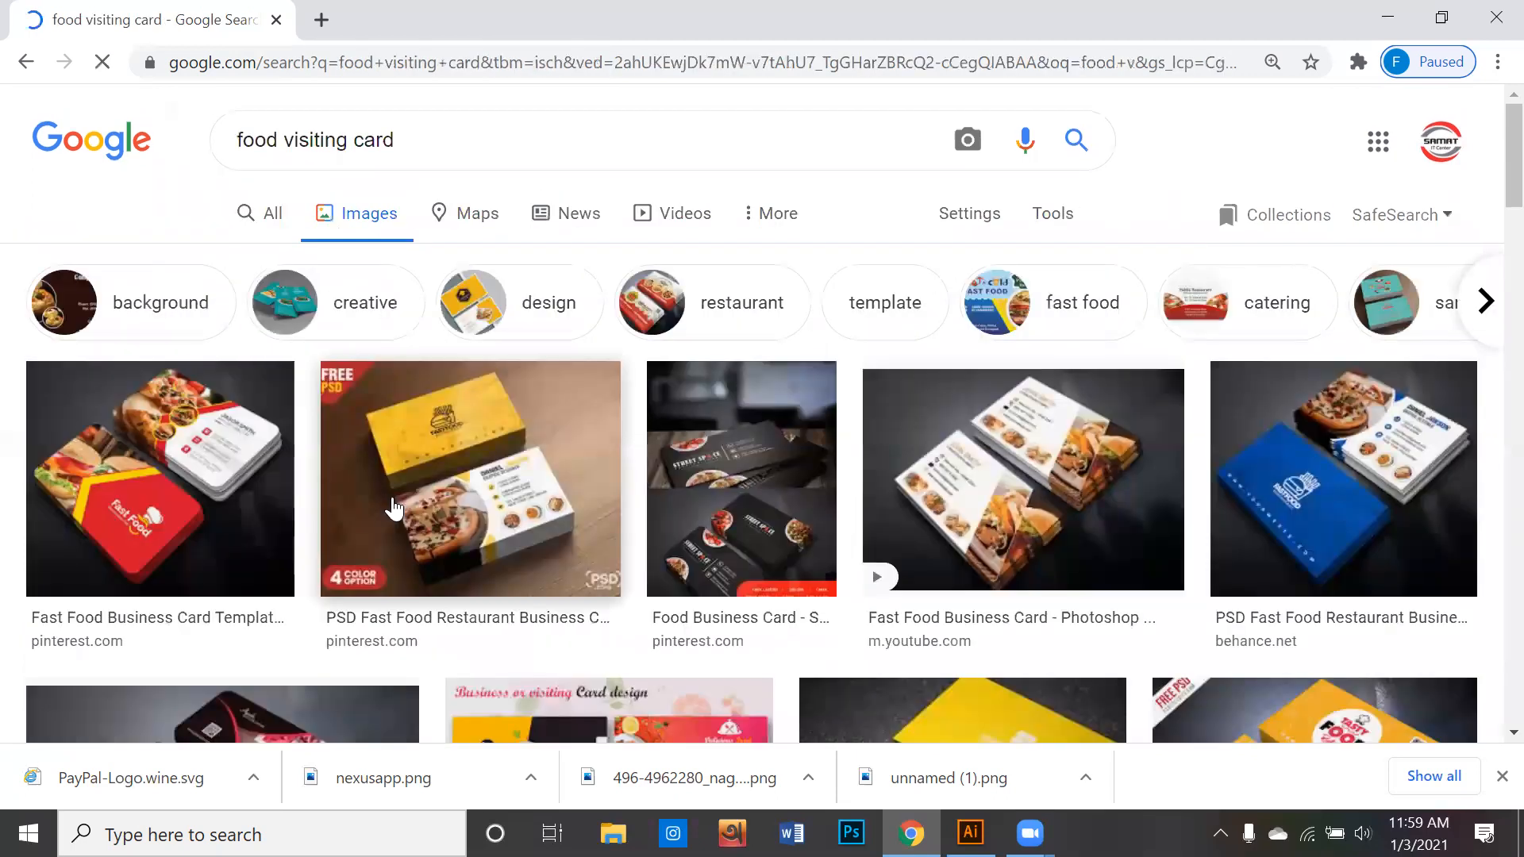
- Open the preview of the "Fast Food Business Card Template" result and copy its image
scroll(395, 508, "down", 2)
left_click(228, 414)
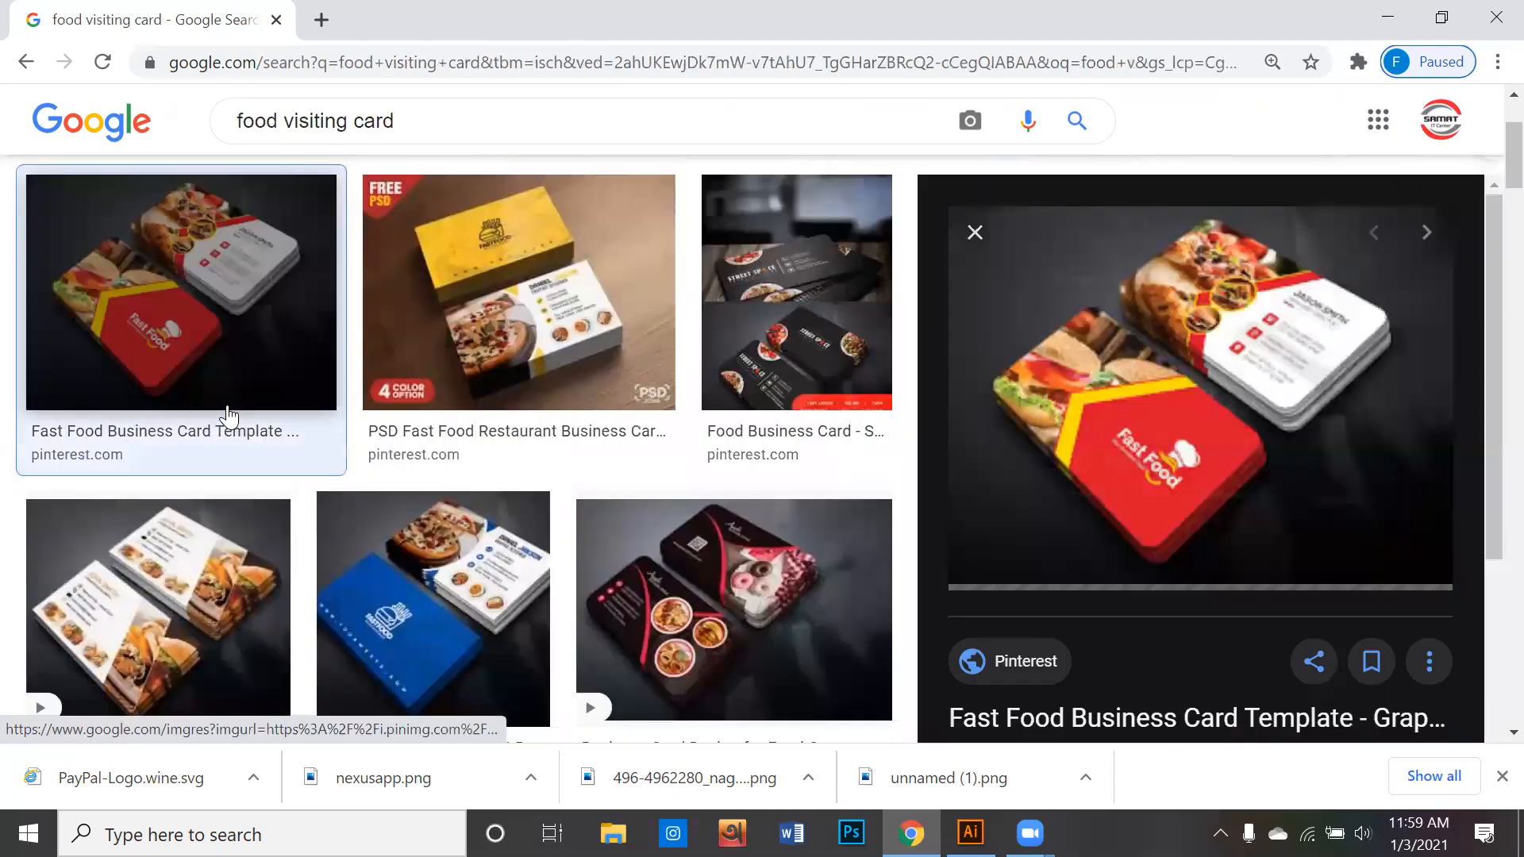
right_click(1031, 342)
left_click(1121, 584)
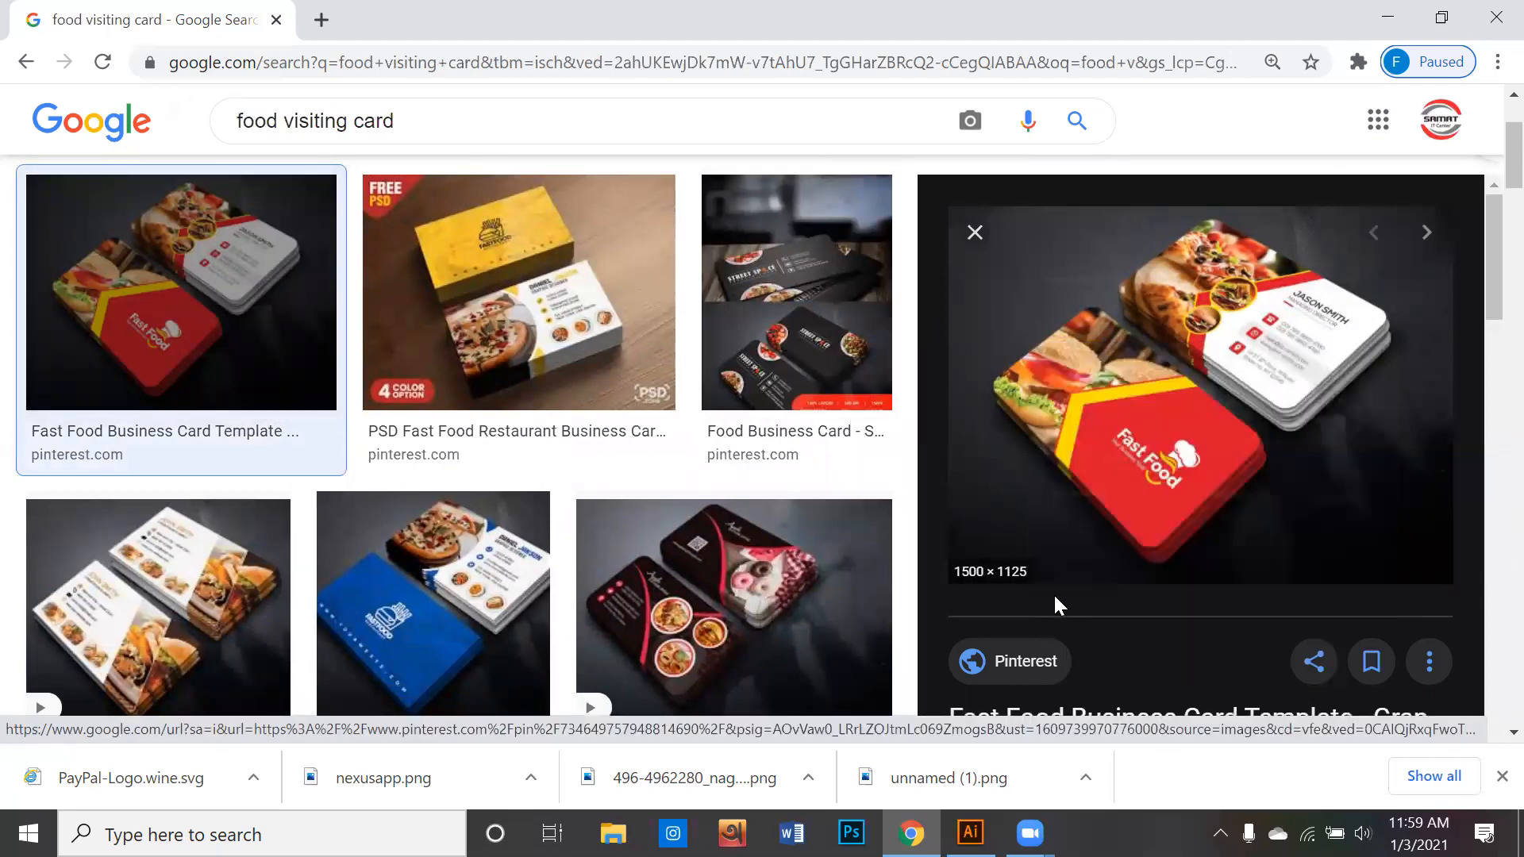
- Switch to Illustrator and paste the copied fast food business card image into the Untitled-2 document
left_click(970, 833)
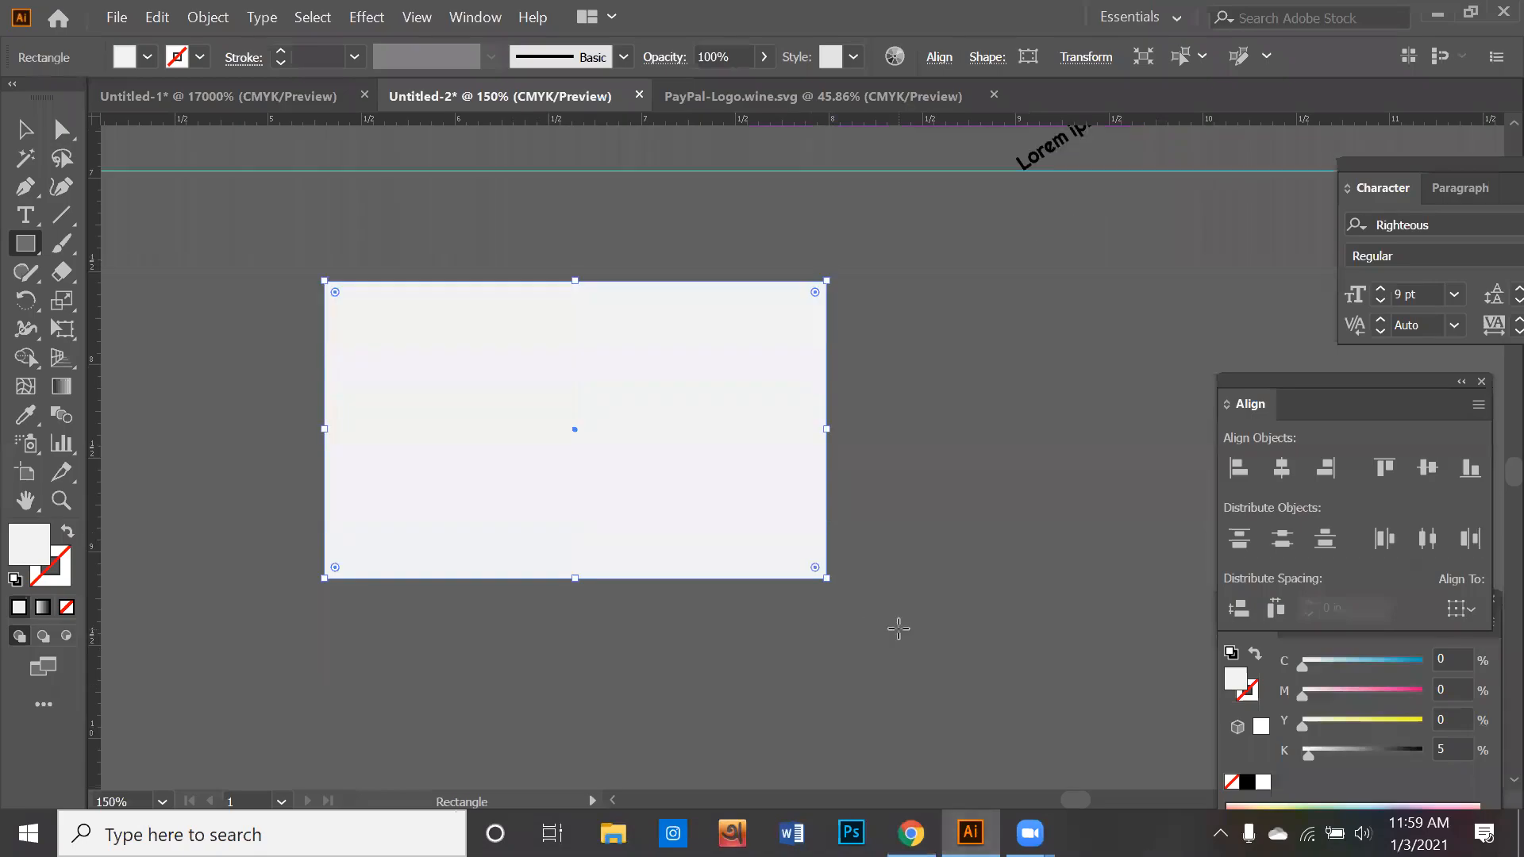
key("ctrl+v")
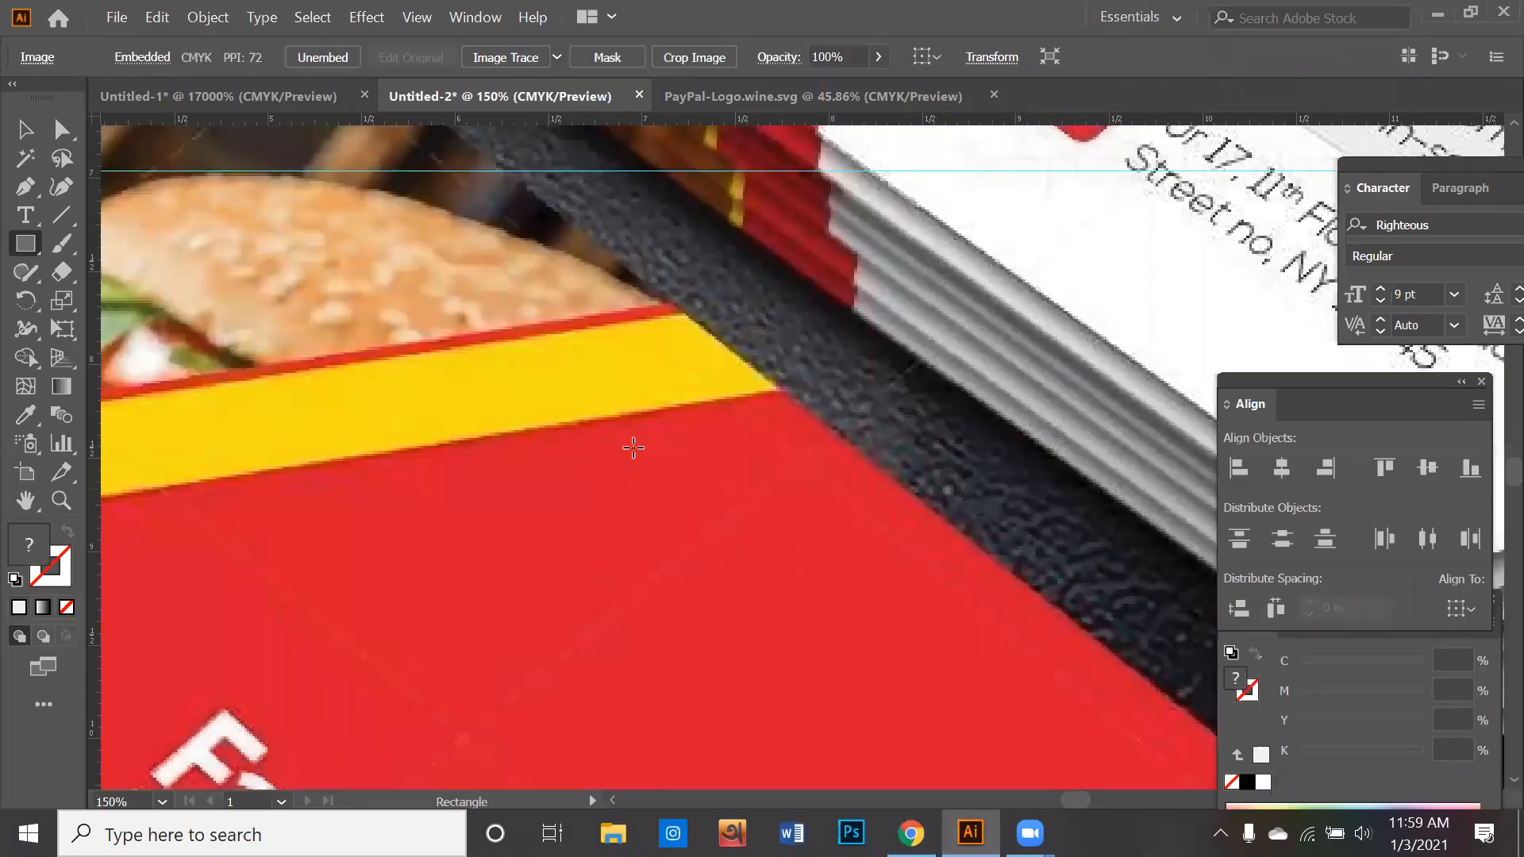
scroll(670, 501, "down", 3)
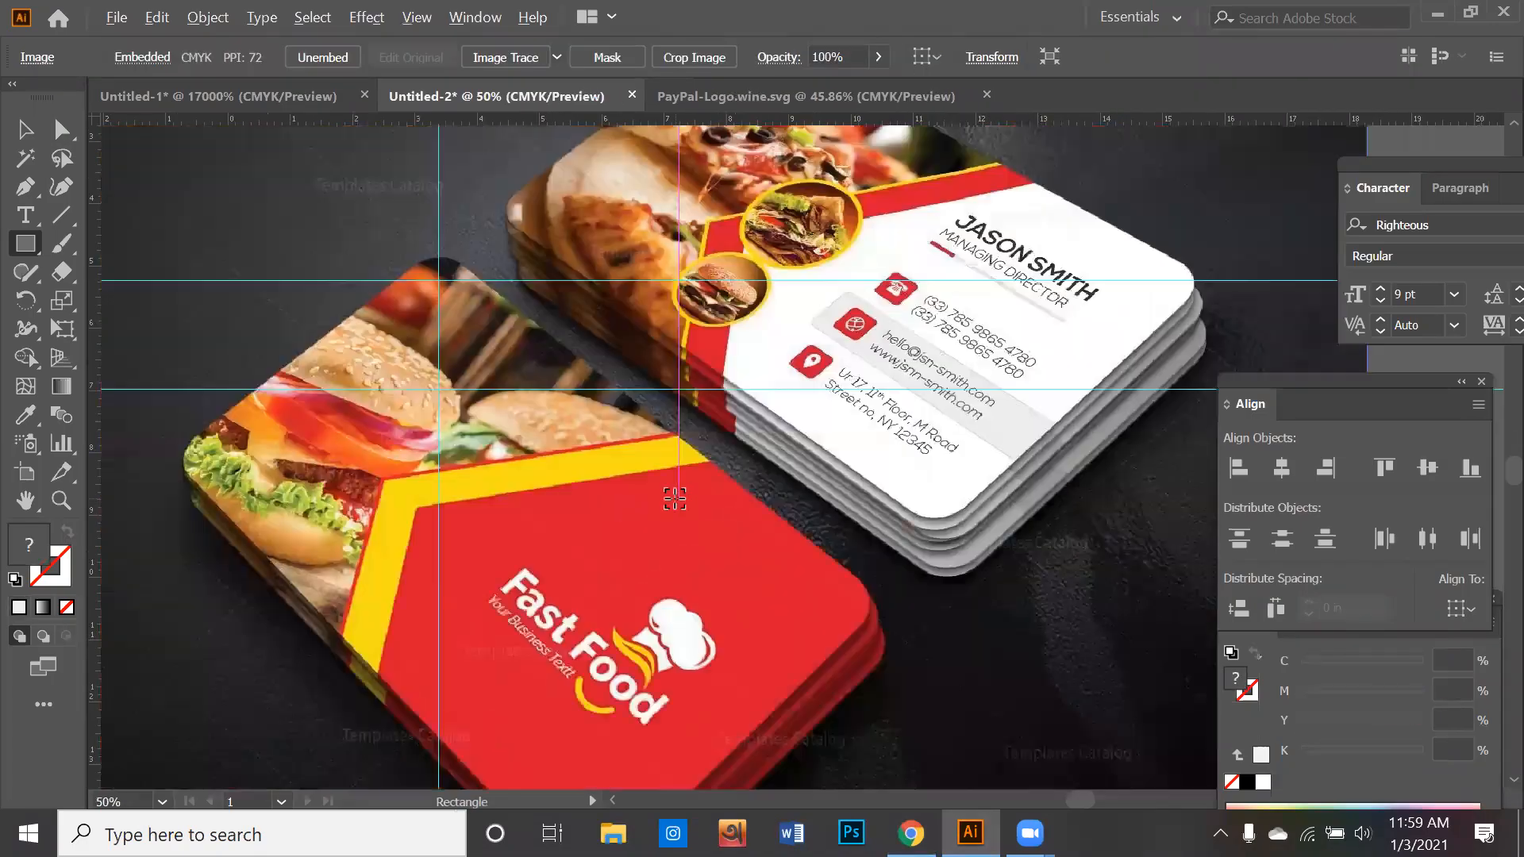
scroll(314, 360, "down", 1)
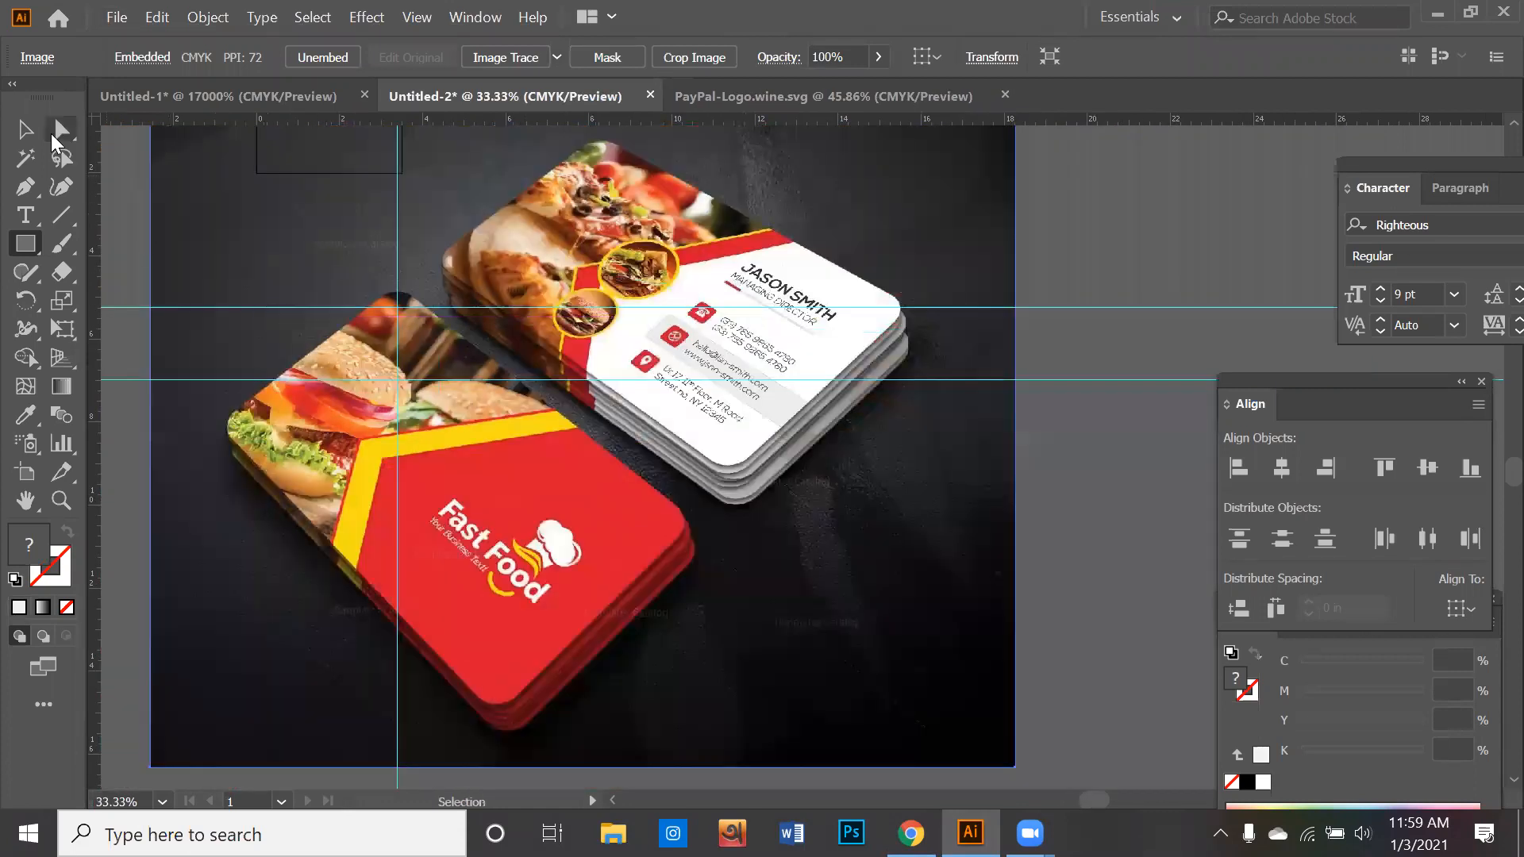
left_click(25, 128)
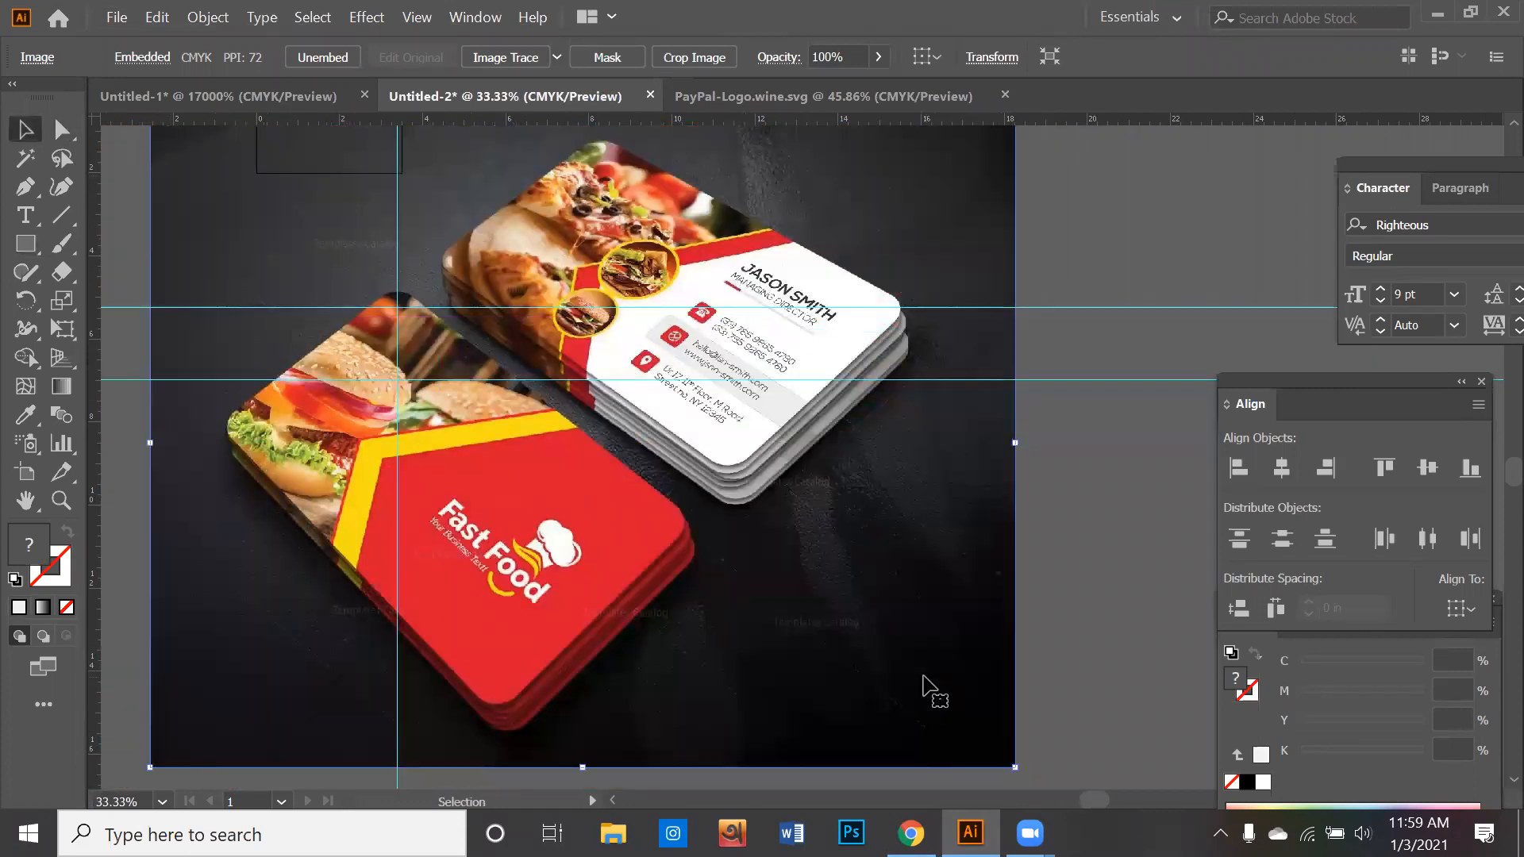
- Scale the pasted fast food card image down to about 2.8 in wide and place it beside the blank white rectangle
left_click_drag(898, 660, 891, 626)
left_click_drag(1005, 728, 468, 325)
left_click_drag(269, 266, 760, 506)
scroll(826, 514, "up", 3)
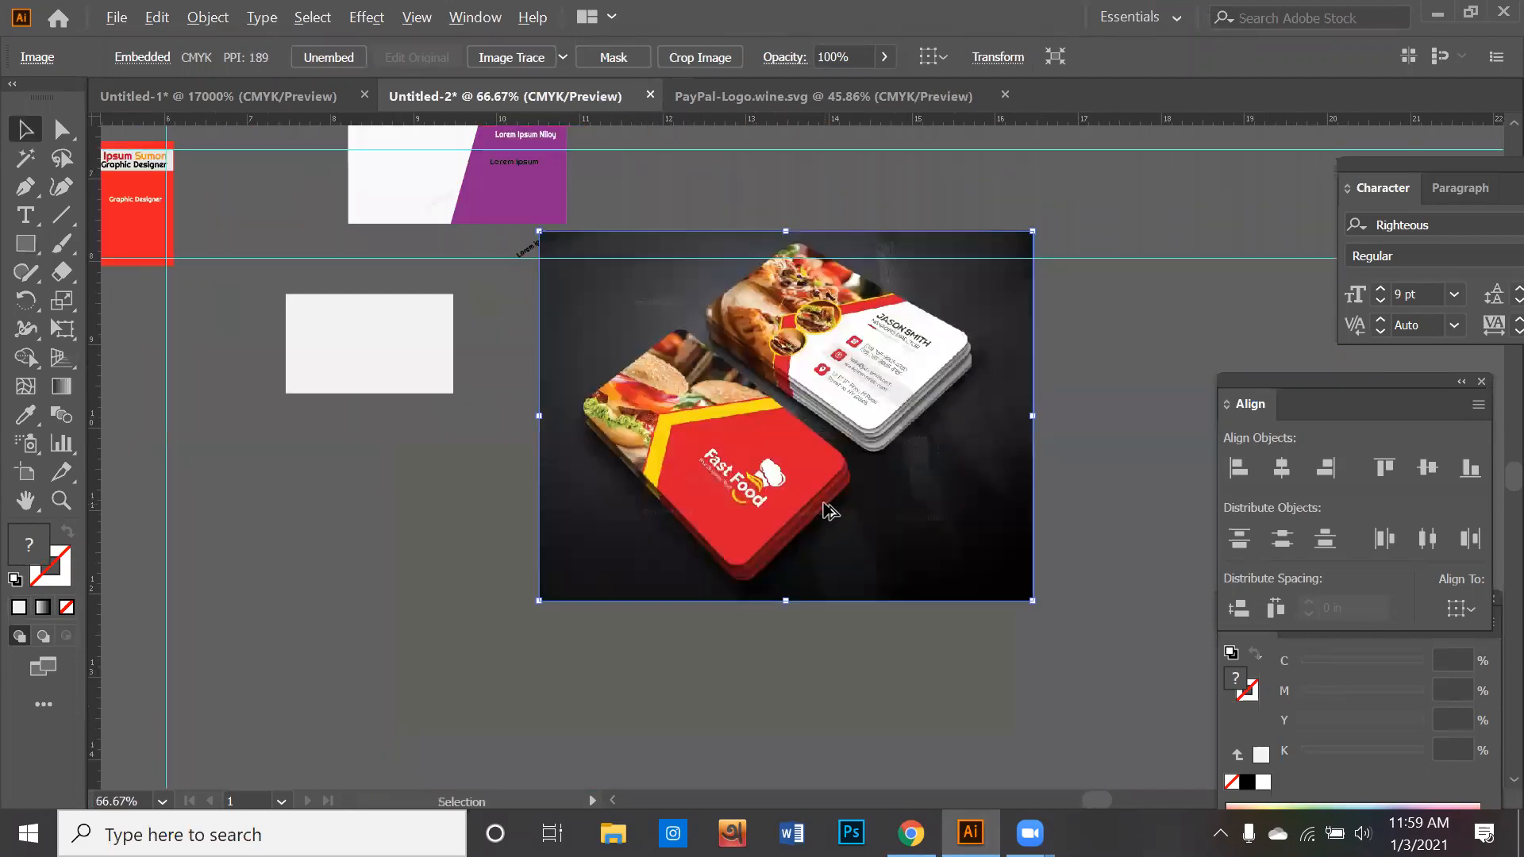
scroll(830, 512, "down", 1)
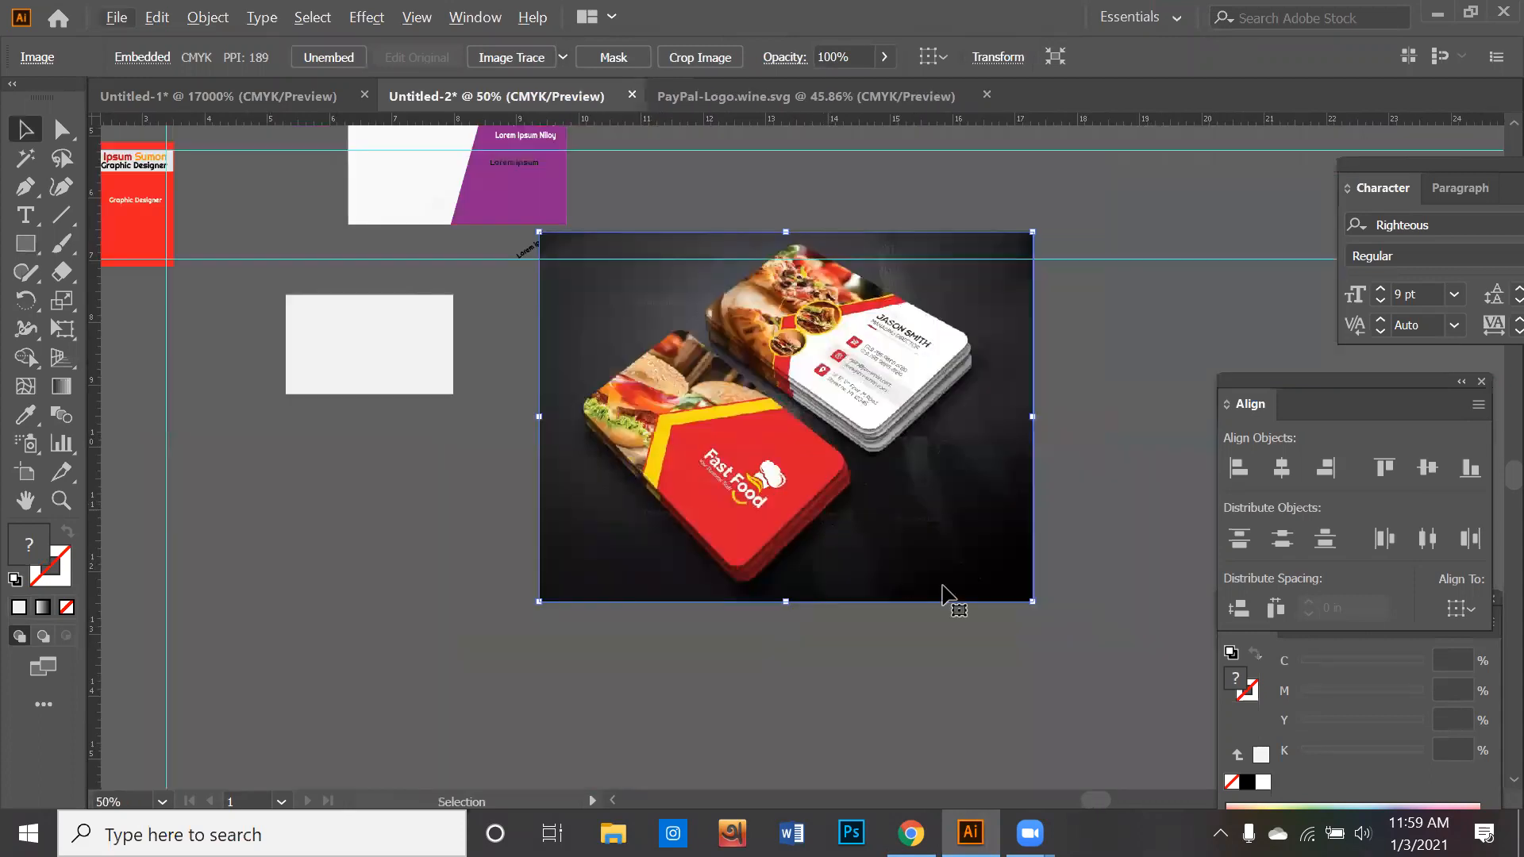
left_click_drag(1031, 600, 766, 402)
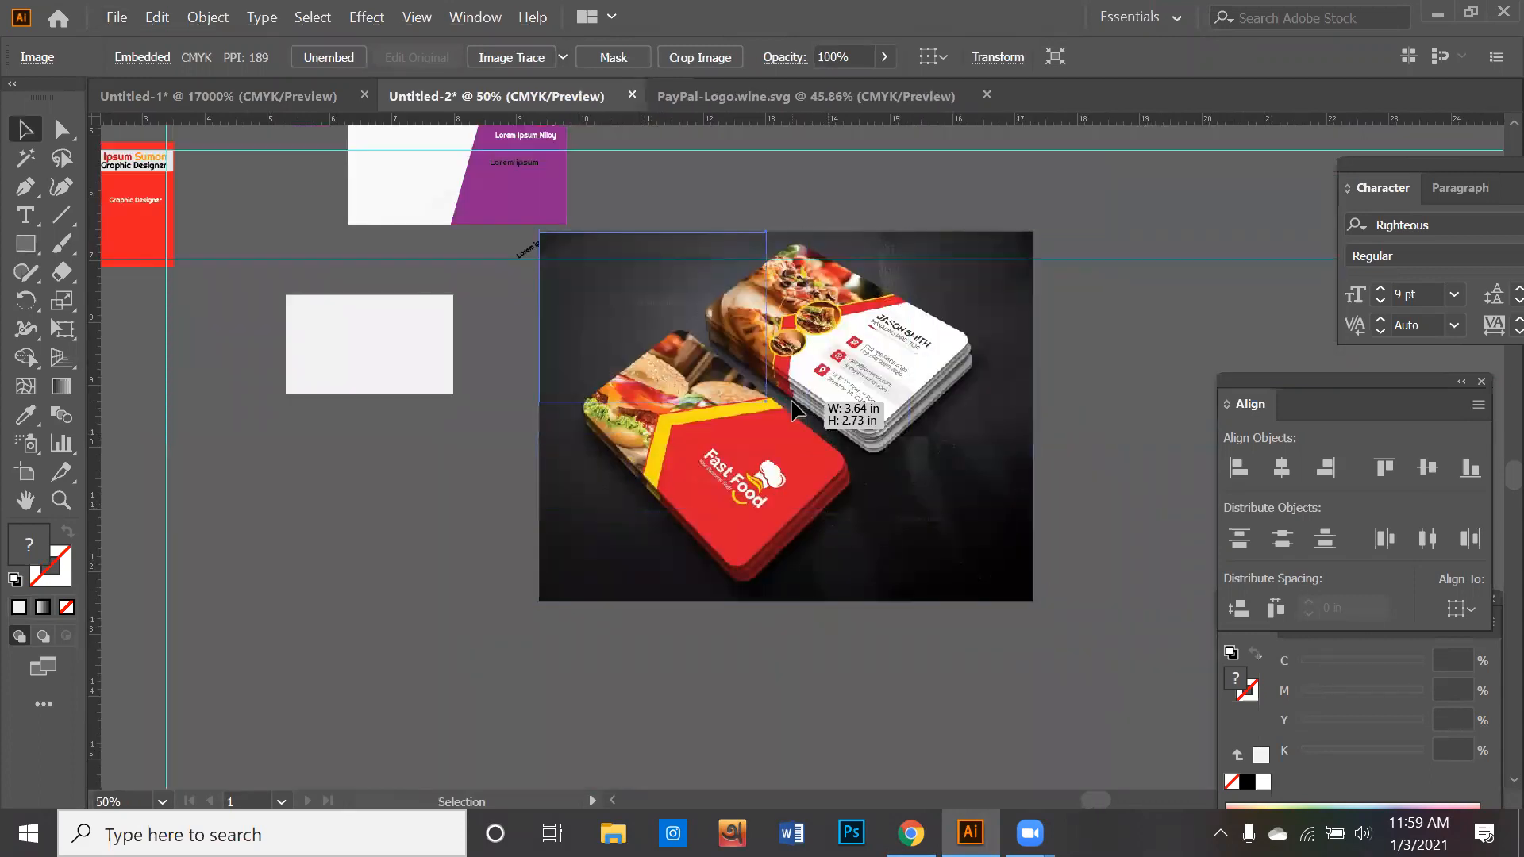
left_click(767, 413)
scroll(766, 413, "up", 1)
left_click(711, 378)
left_click_drag(767, 397, 700, 348)
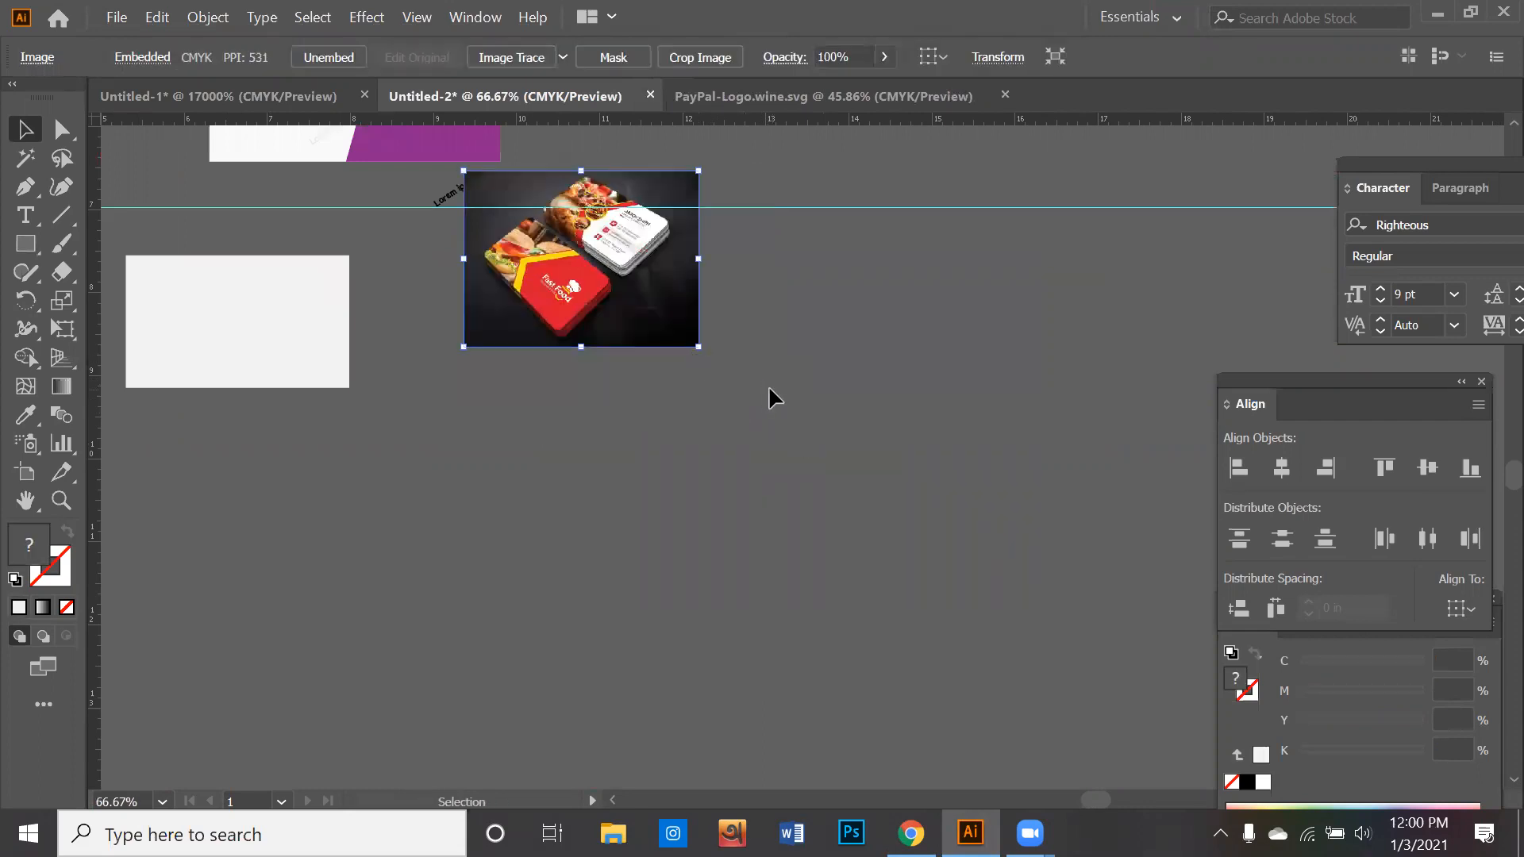
left_click(770, 393)
- Try out freehand rounded rectangles with different corner radii in the empty area beside the reference image, undoing each one
scroll(616, 303, "up", 4)
scroll(617, 311, "up", 3)
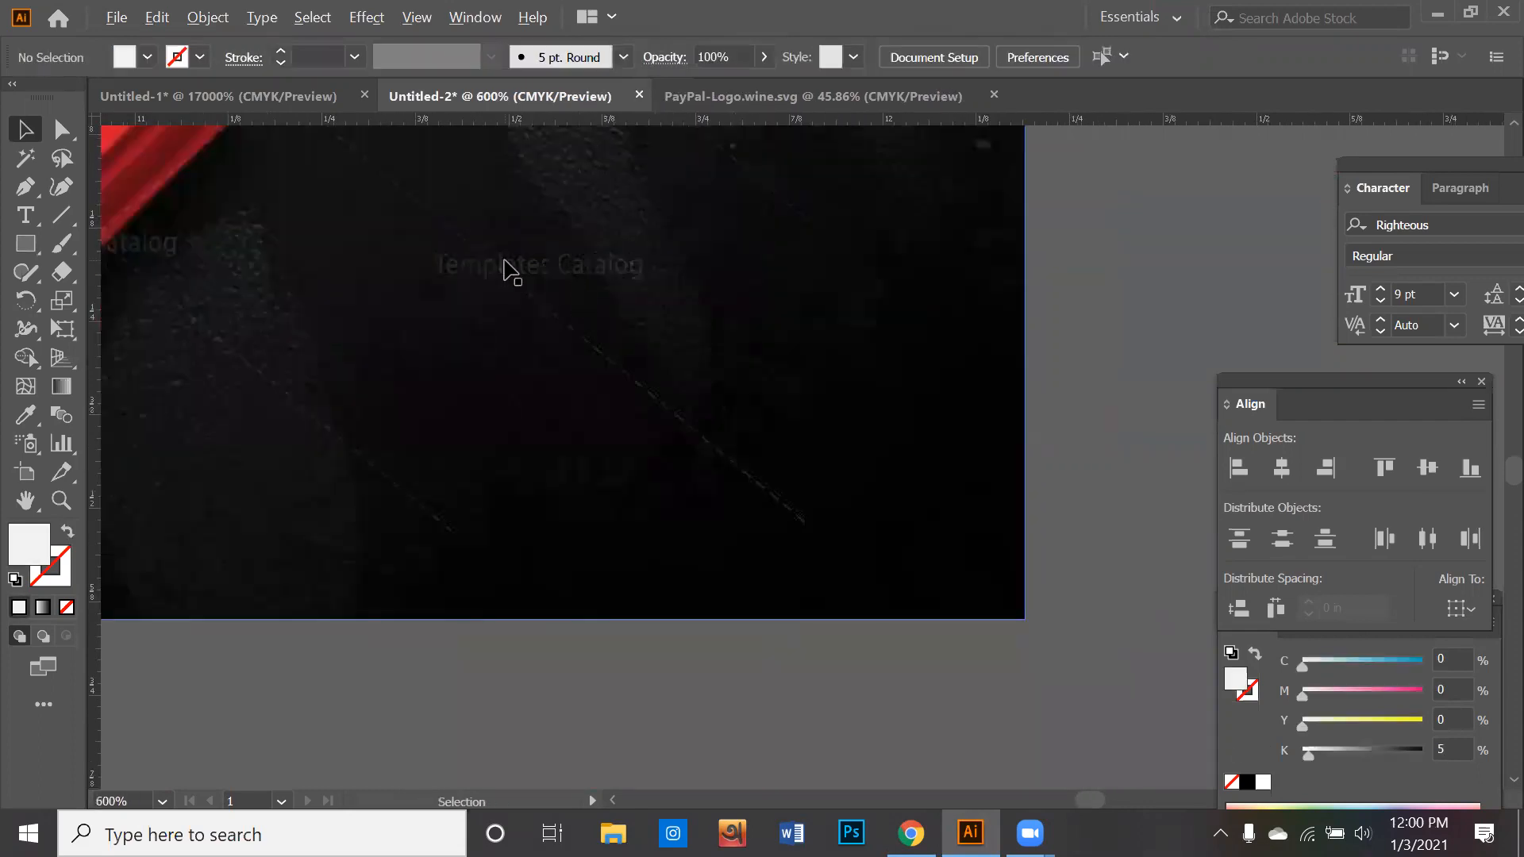
scroll(566, 391, "down", 5)
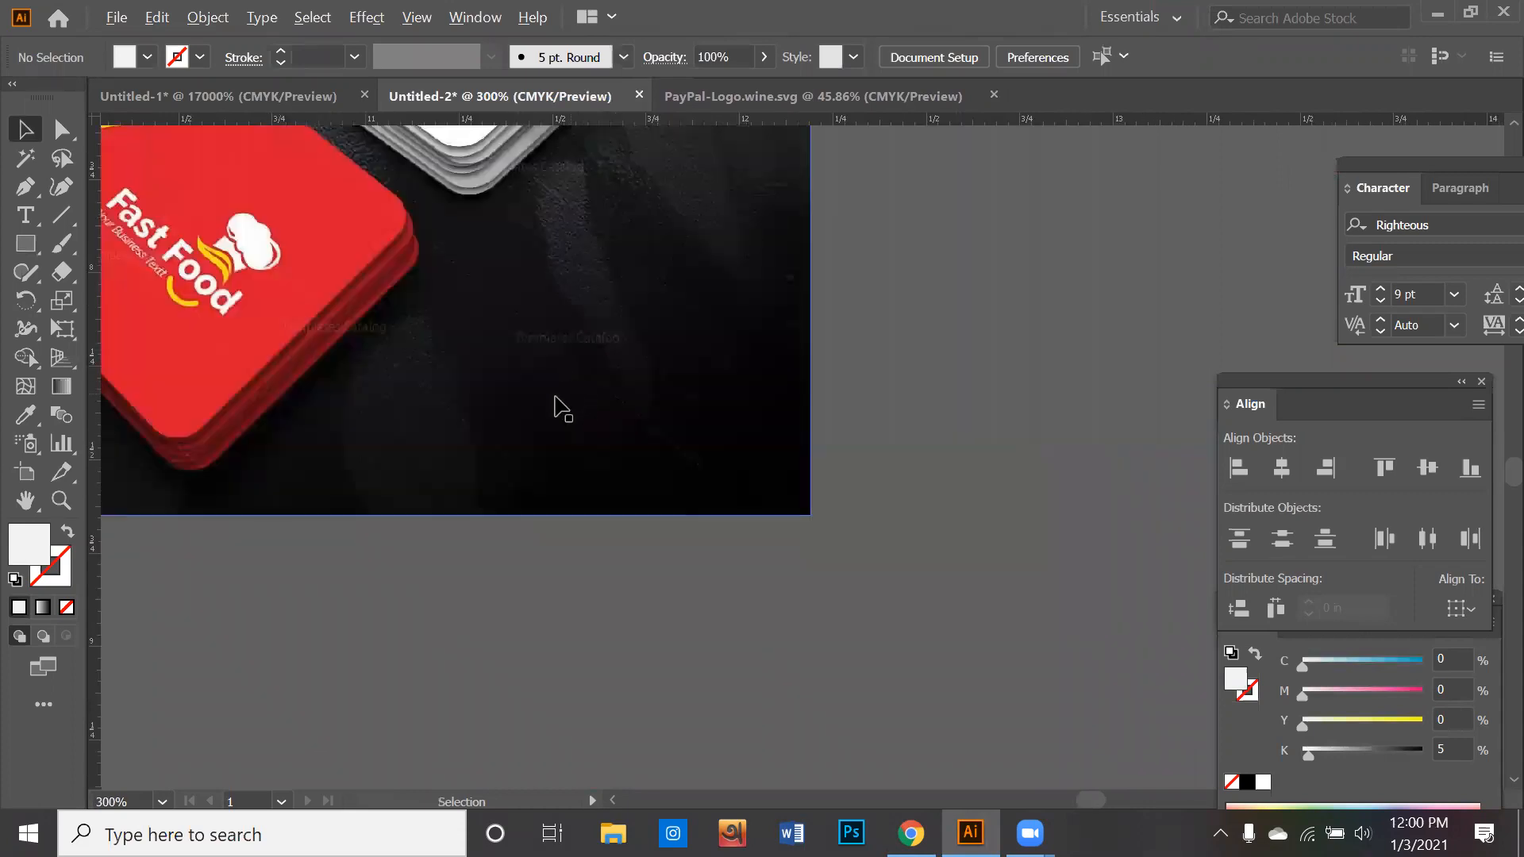
scroll(562, 415, "down", 1)
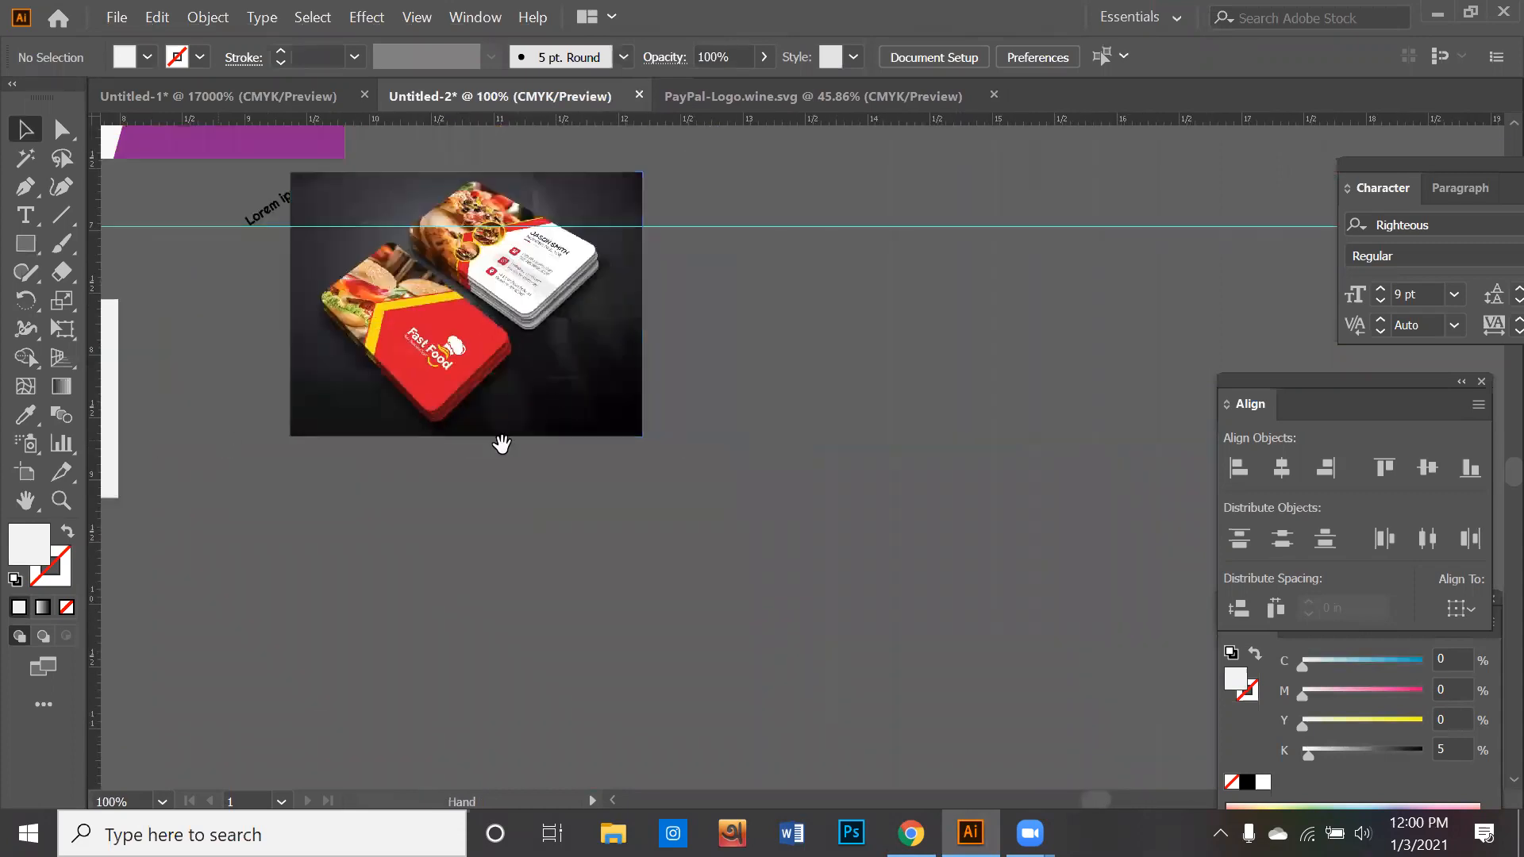
left_click_drag(503, 442, 334, 378)
left_click(23, 248)
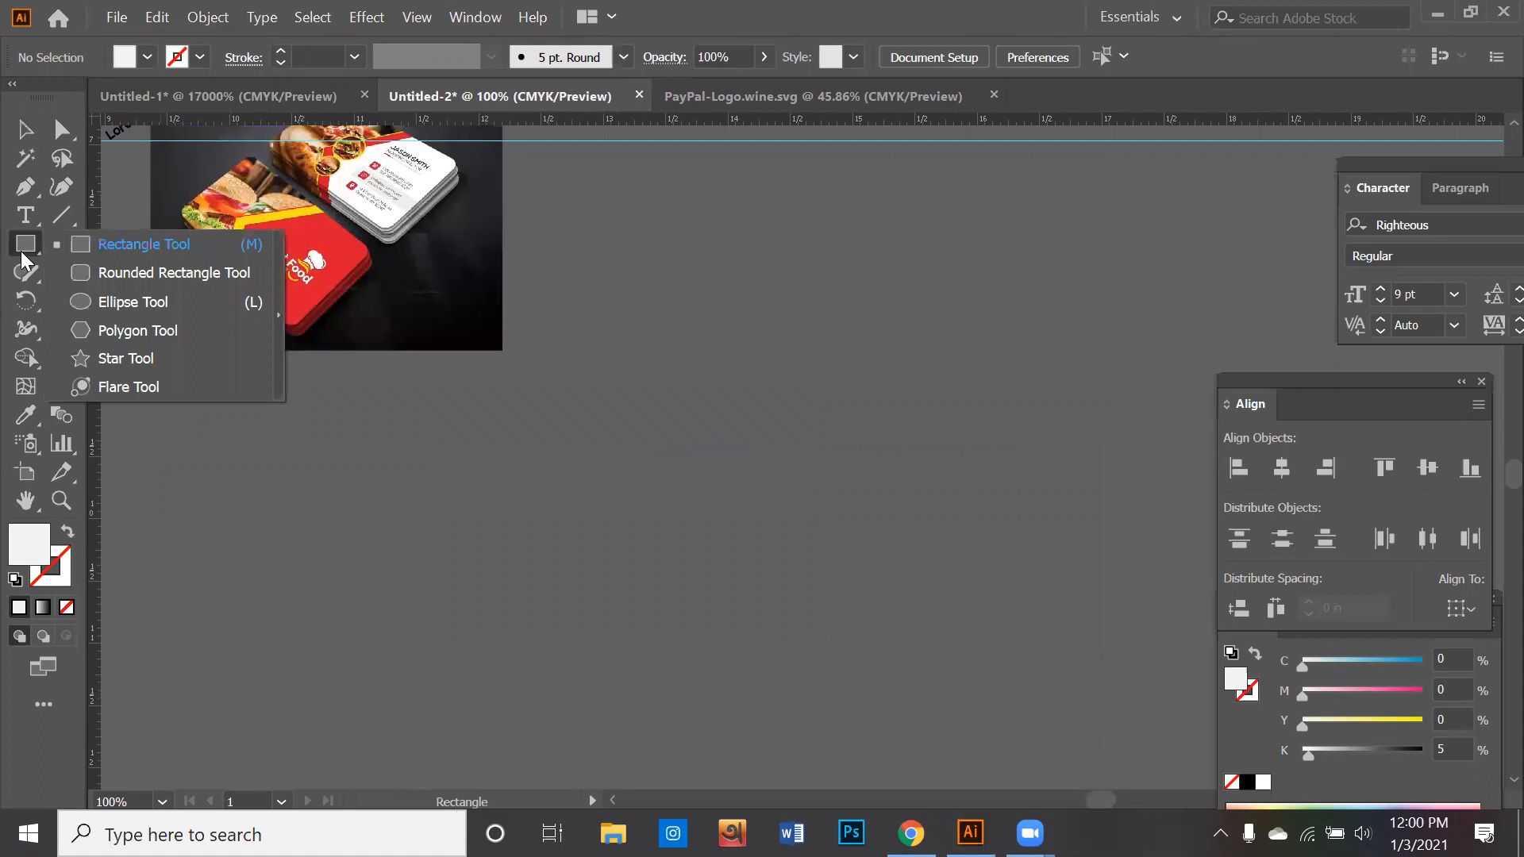
left_click(182, 272)
left_click_drag(611, 433, 901, 619)
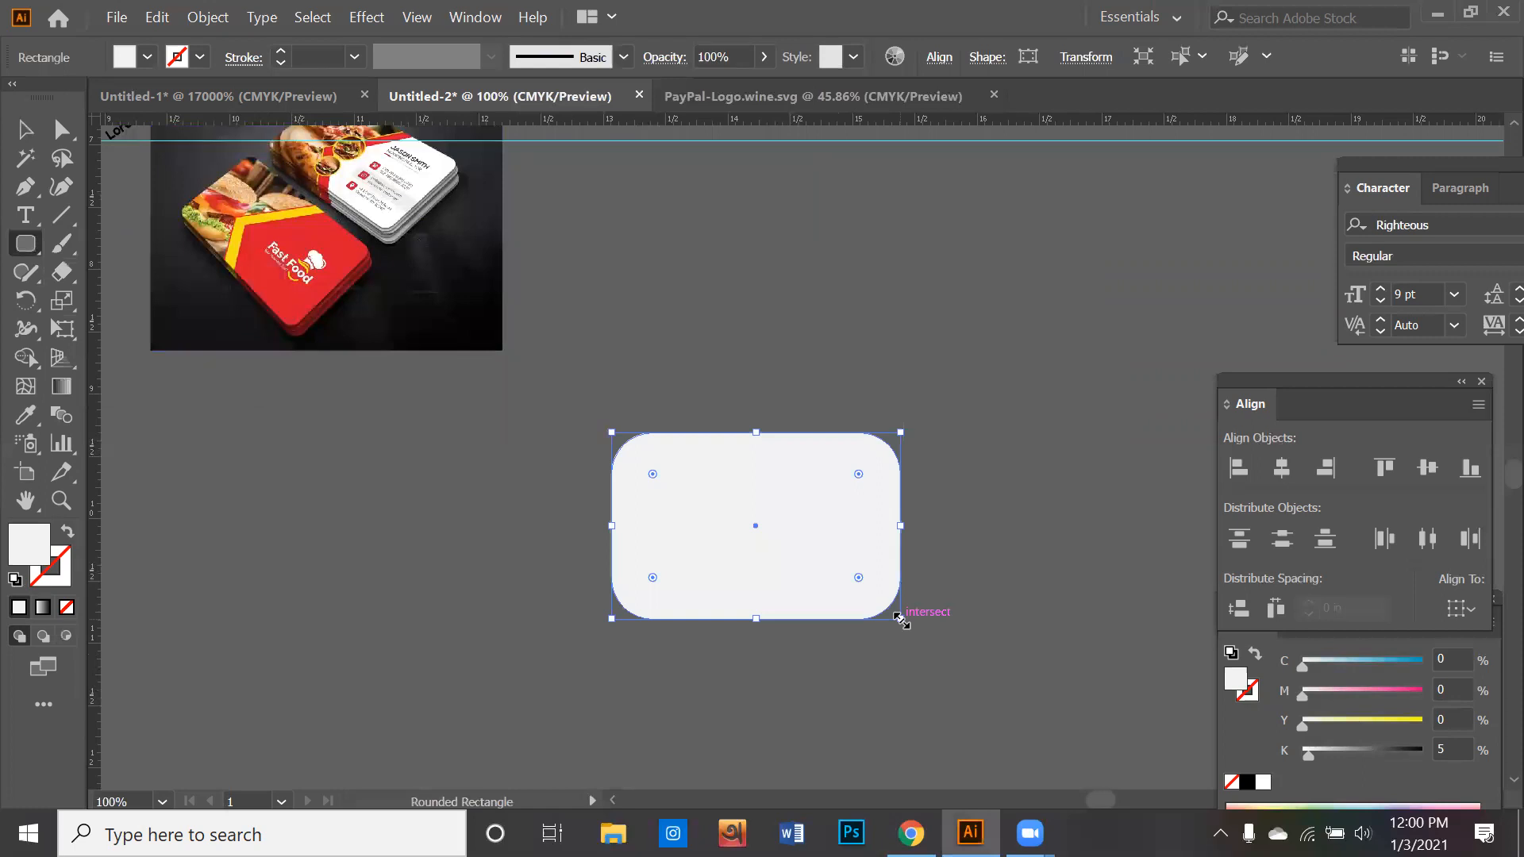
key("ctrl+z")
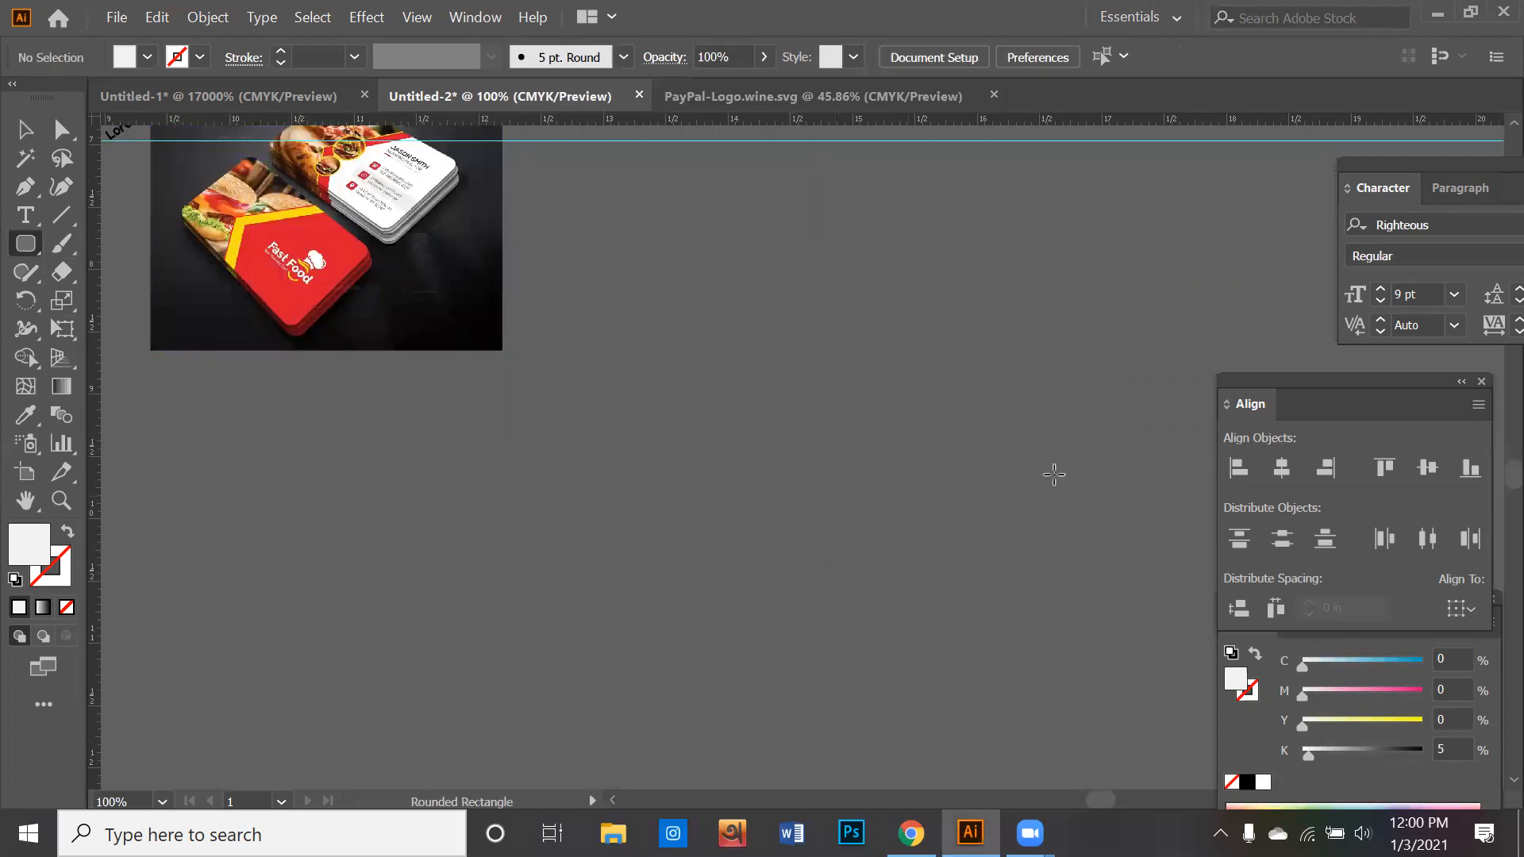
left_click_drag(757, 366, 927, 512)
key("Down")
key("Down")
key("Down")
key("Down")
key("Down")
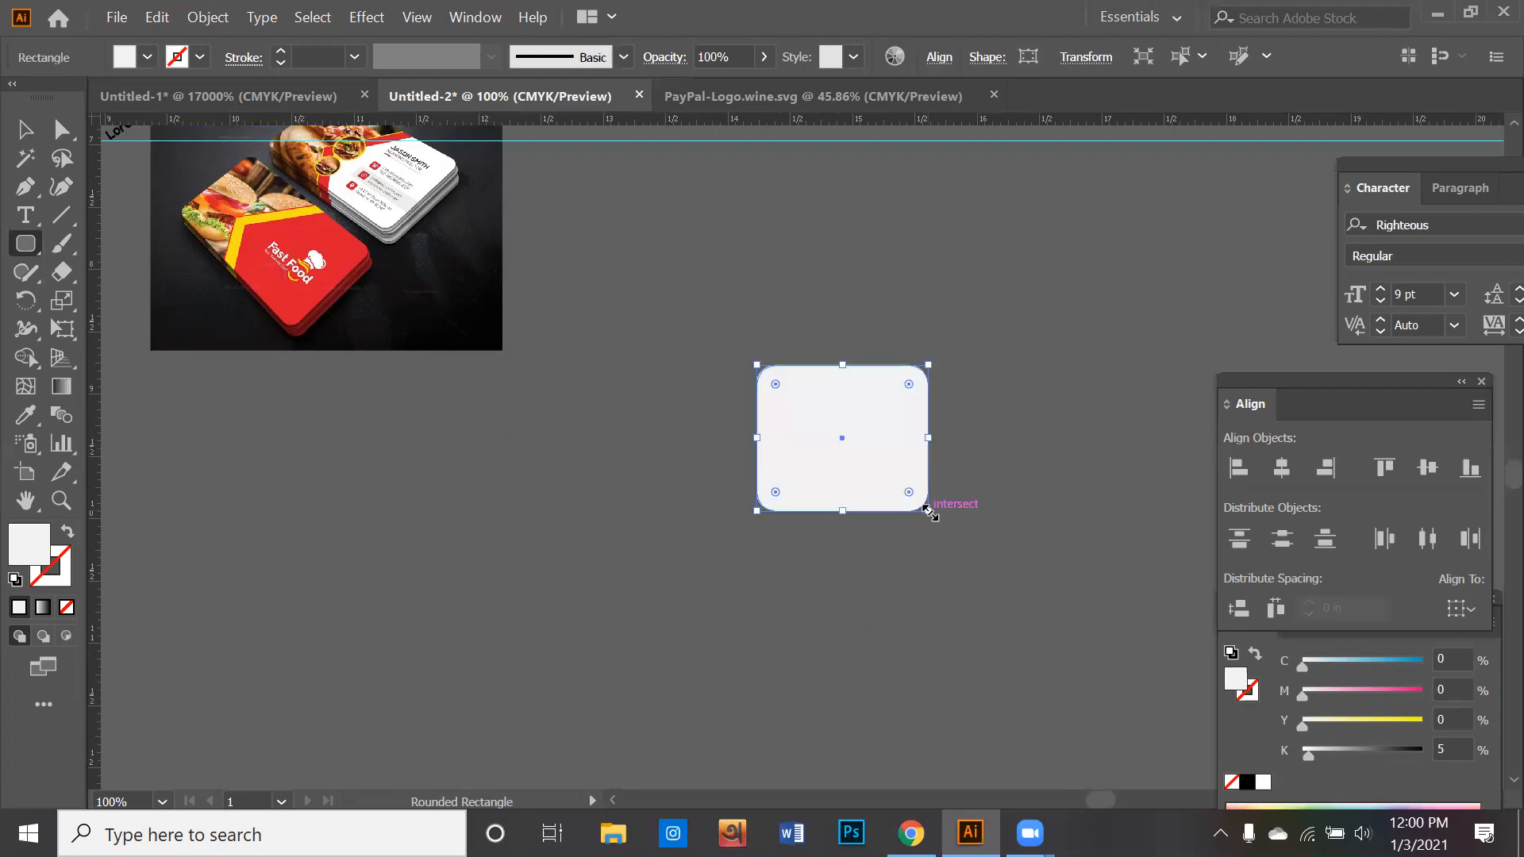
key("ctrl+z")
left_click_drag(783, 433, 936, 537)
key("ctrl+z")
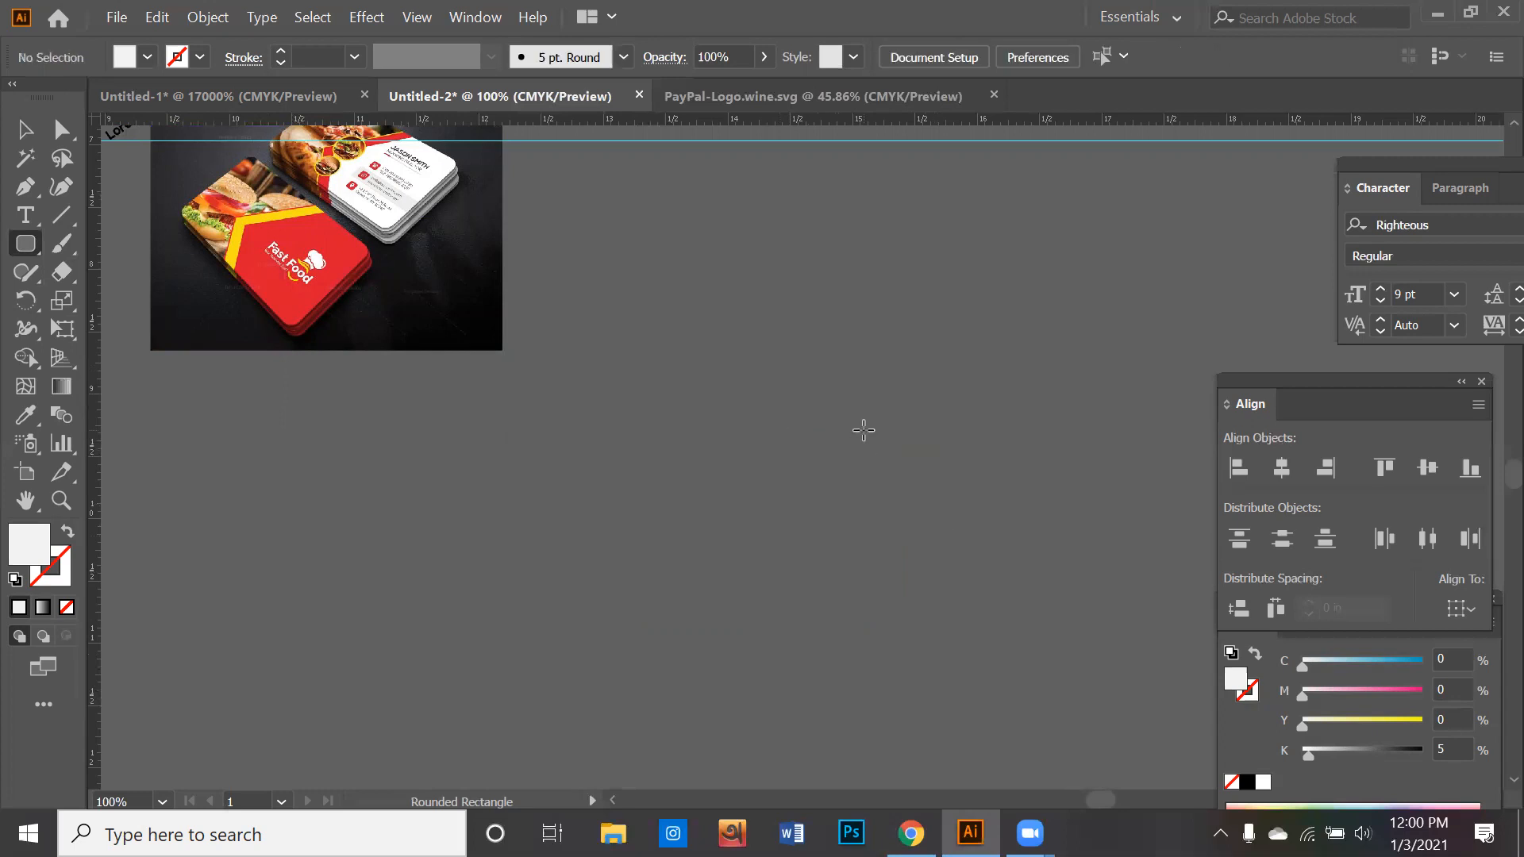
- Create a 3.5 by 2 in rounded rectangle as the card base and move it near the reference image
left_click(864, 430)
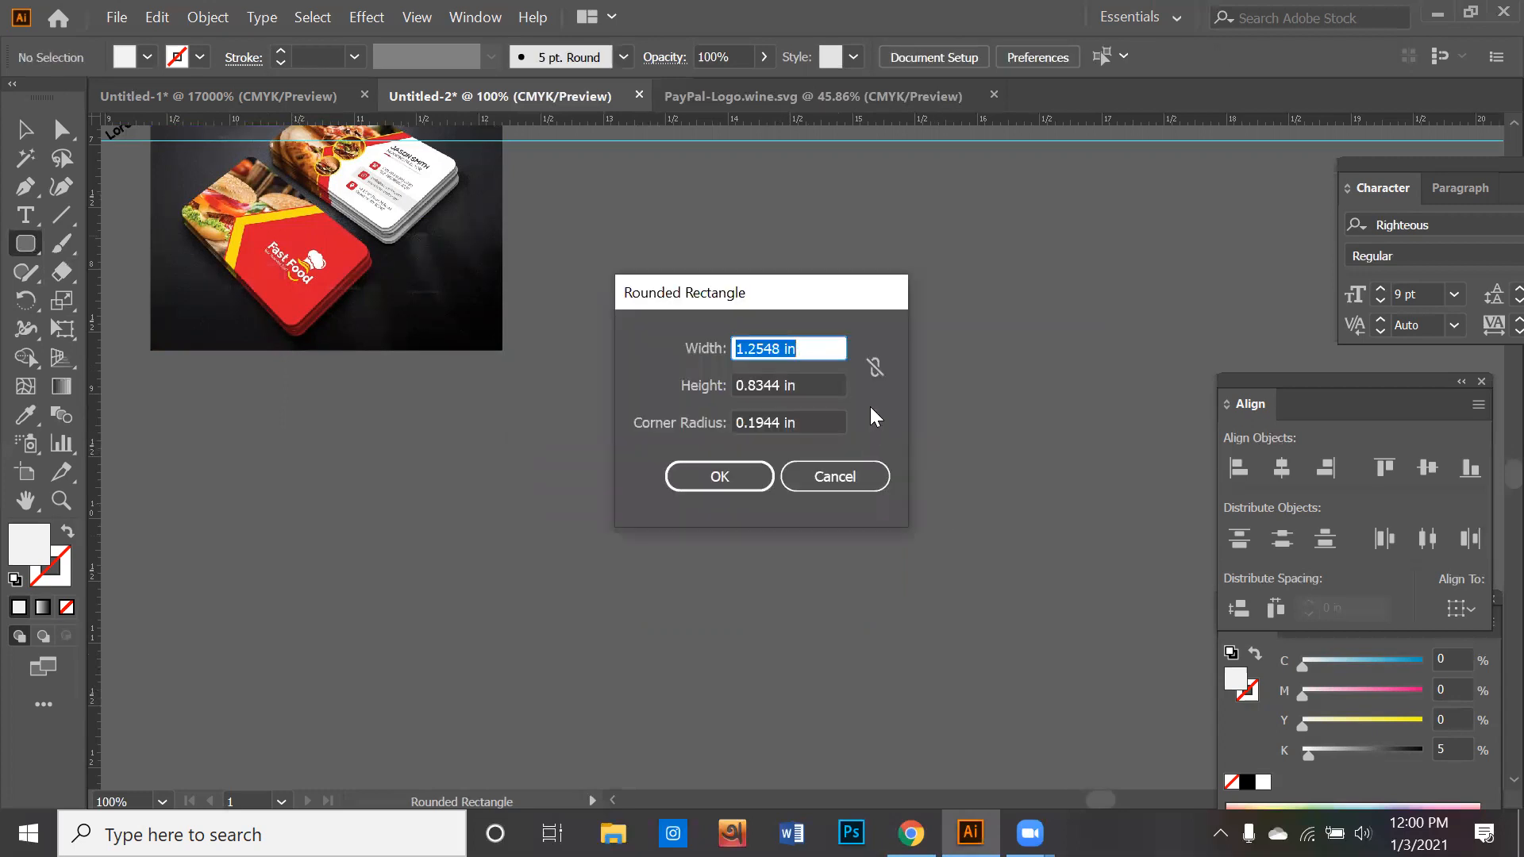
type("3.5")
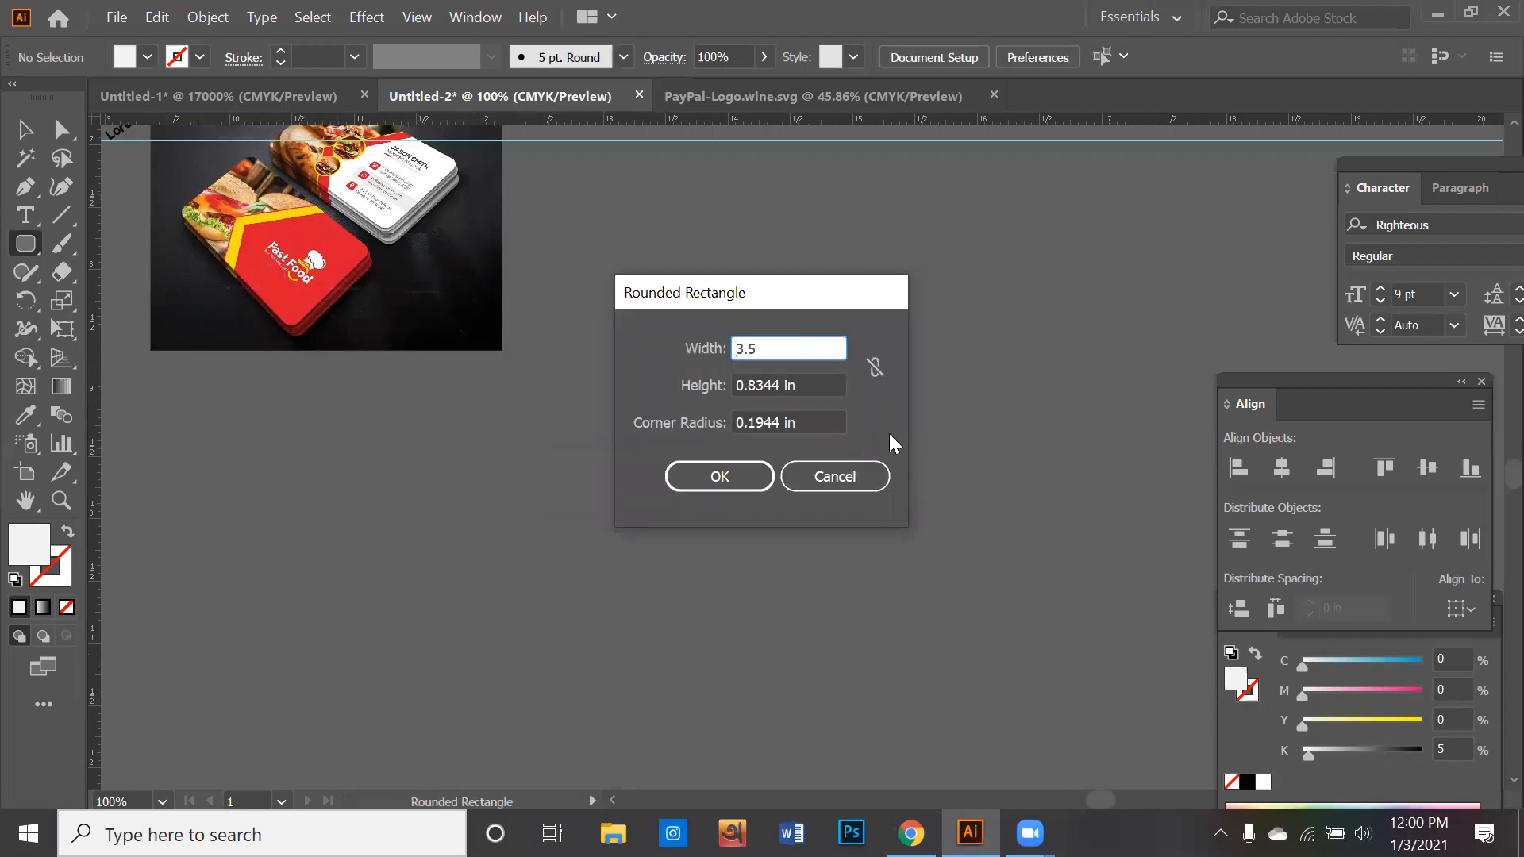
key("Tab")
type("2")
left_click(692, 474)
left_click(24, 129)
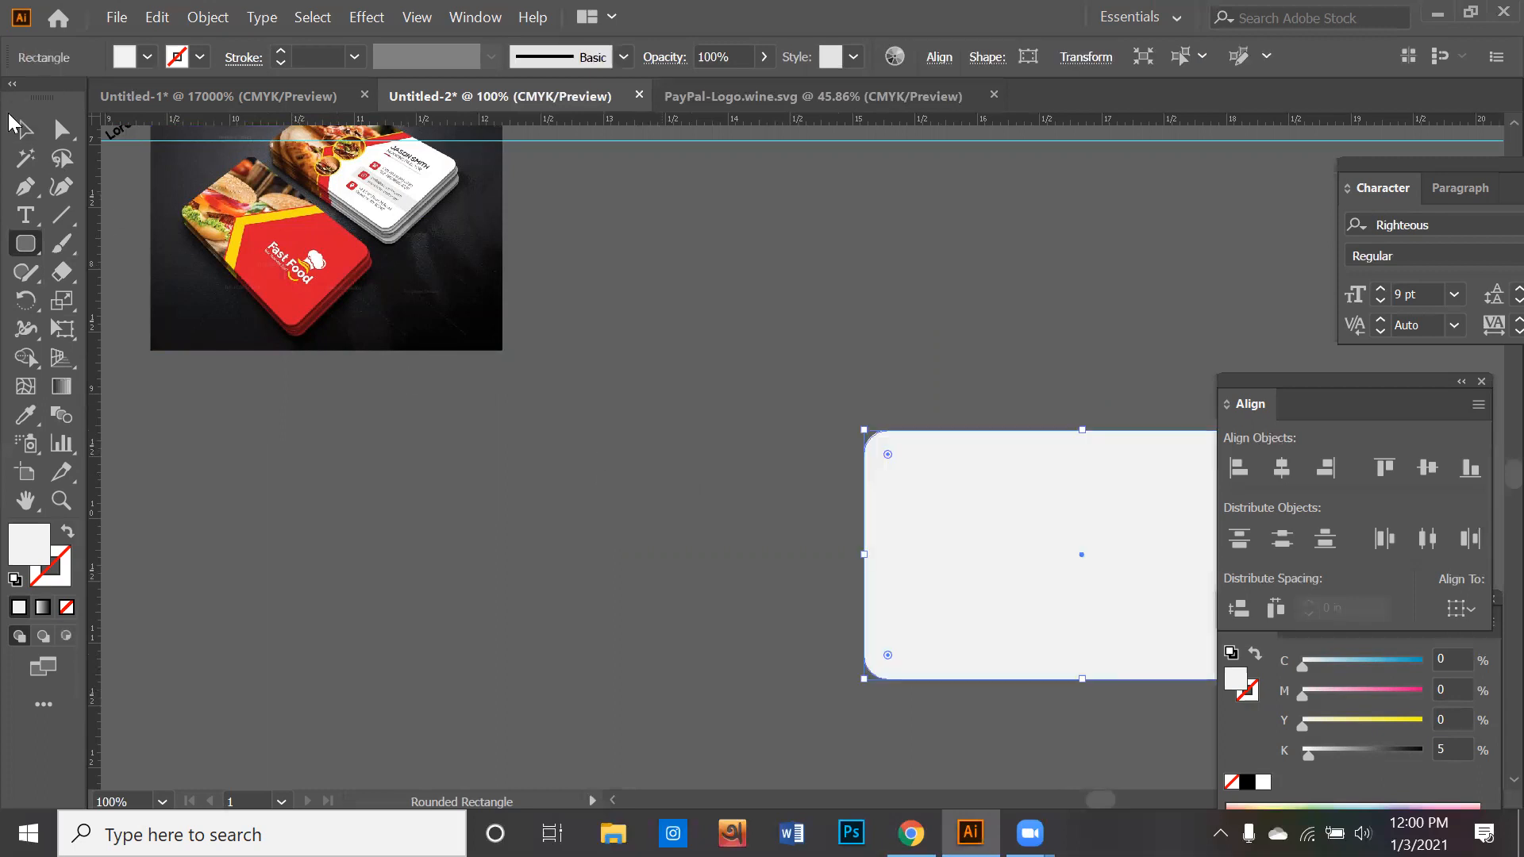
left_click_drag(868, 517, 605, 392)
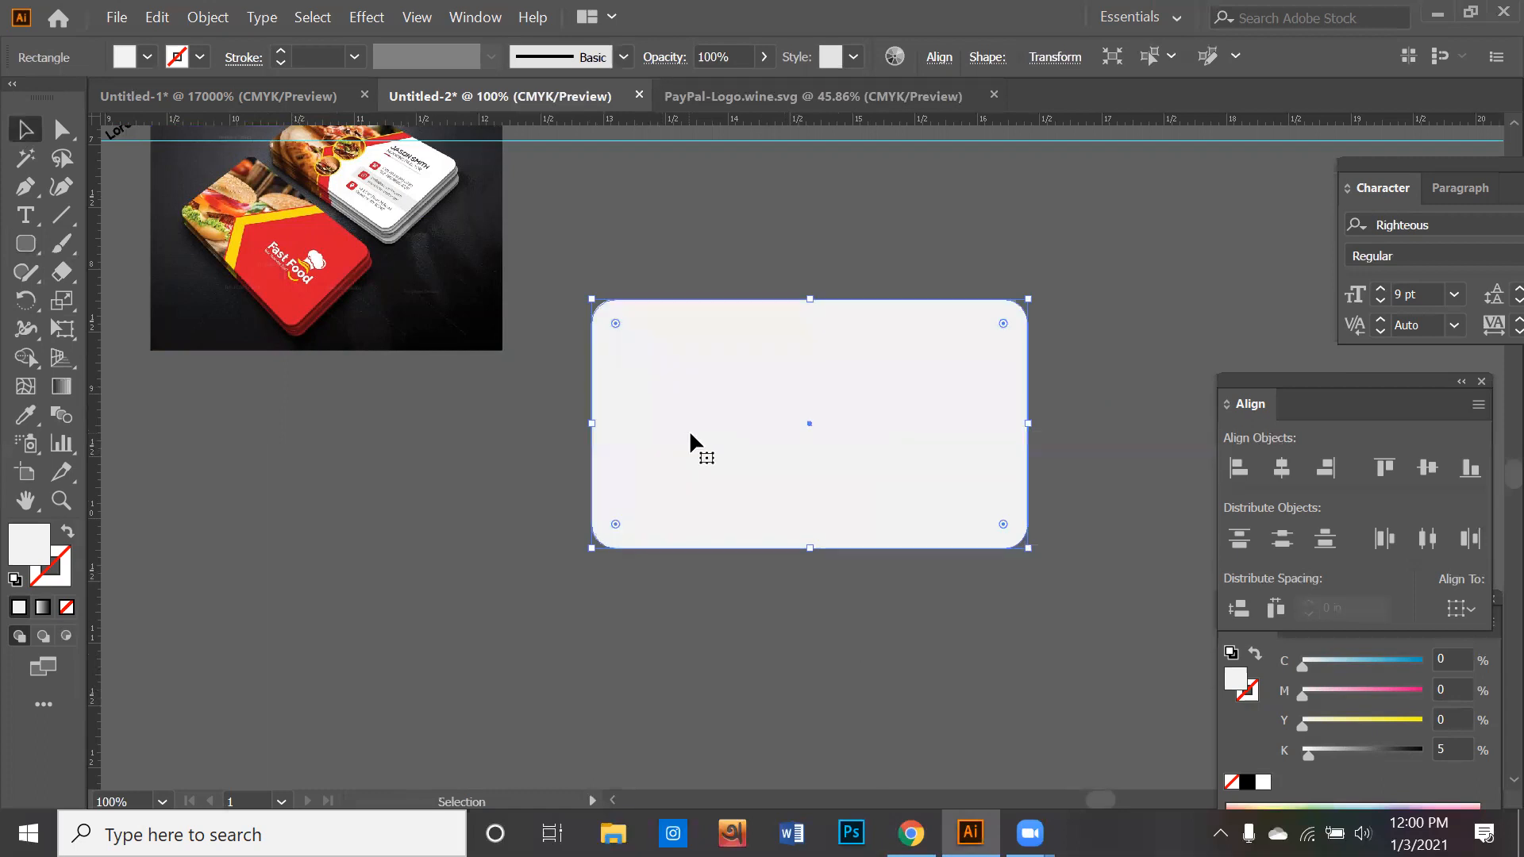
- Draw a large hexagon overlapping the left part of the card and fill it with the red sampled from the reference card
left_click(25, 244)
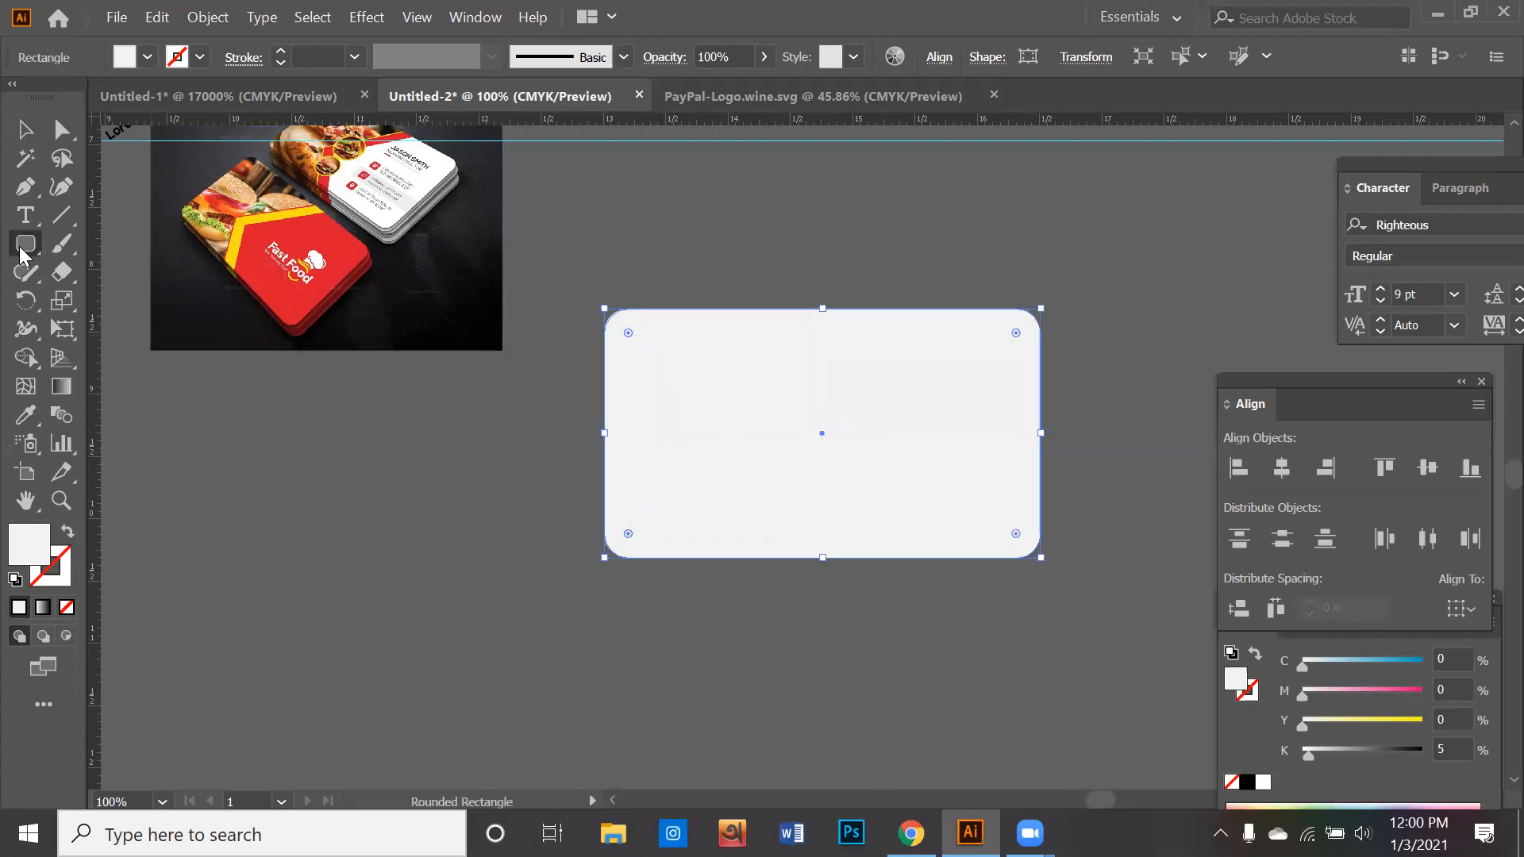
left_click(131, 330)
left_click_drag(497, 455, 587, 619)
key("Up")
key("Up")
key("Up")
left_click(25, 415)
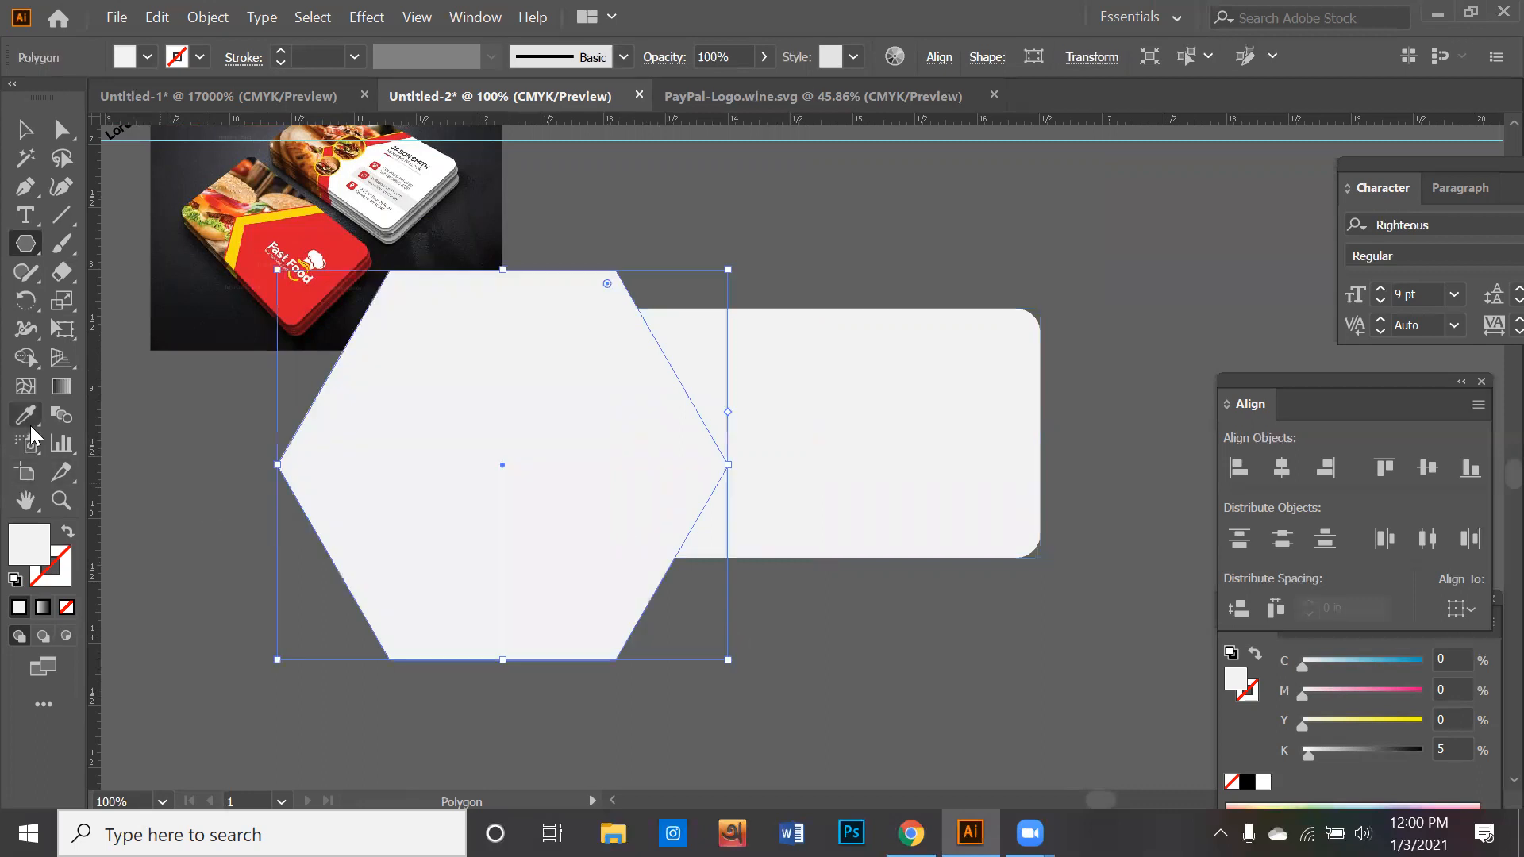
left_click(287, 298)
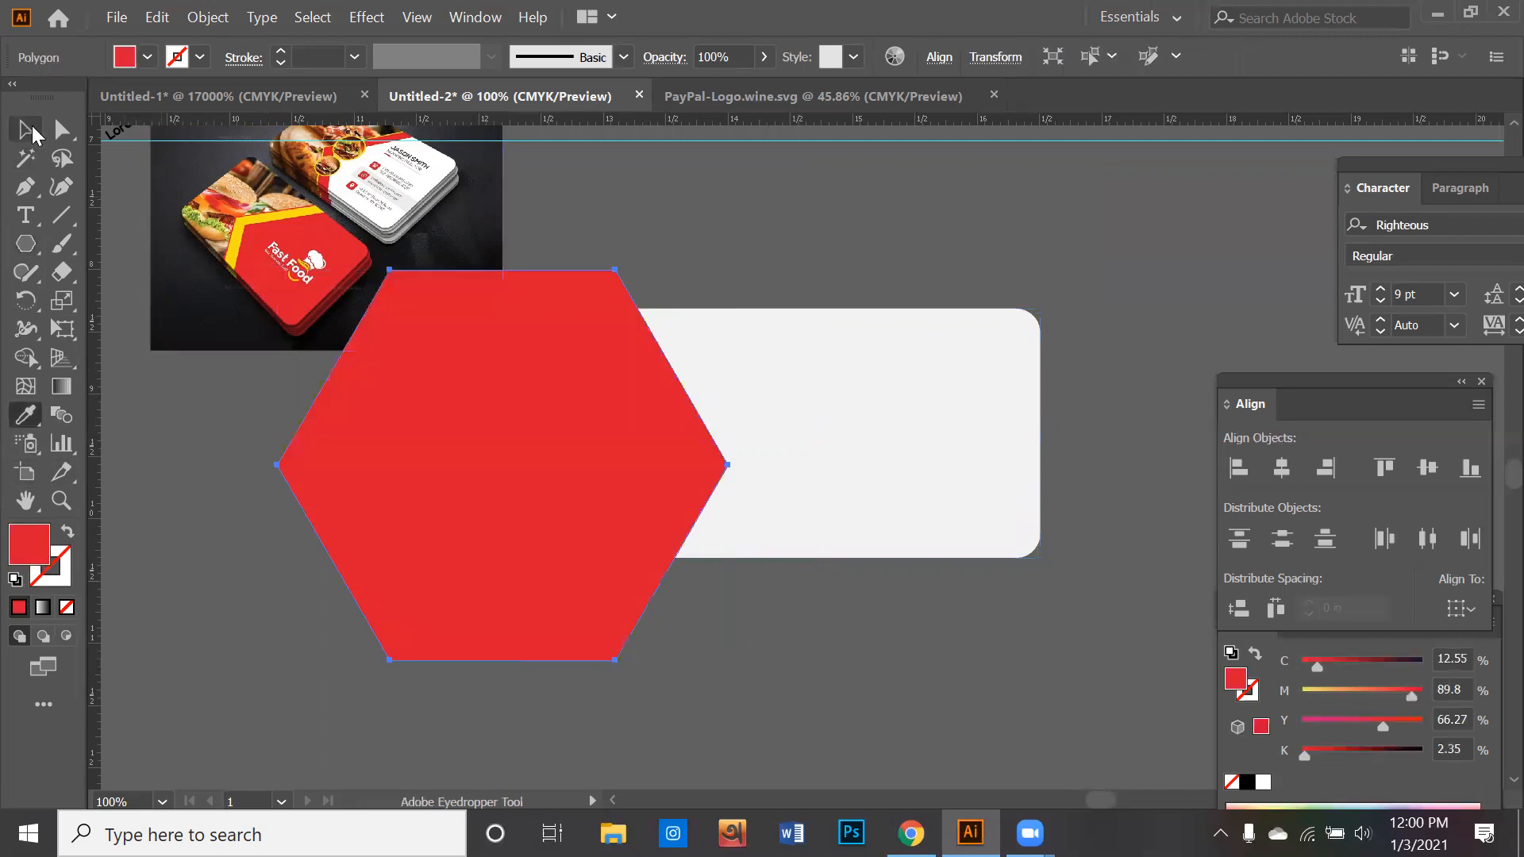
- Move the red hexagon over the right part of the card so its left point lies inside the card
left_click(26, 129)
left_click(197, 480)
left_click_drag(423, 553, 913, 556)
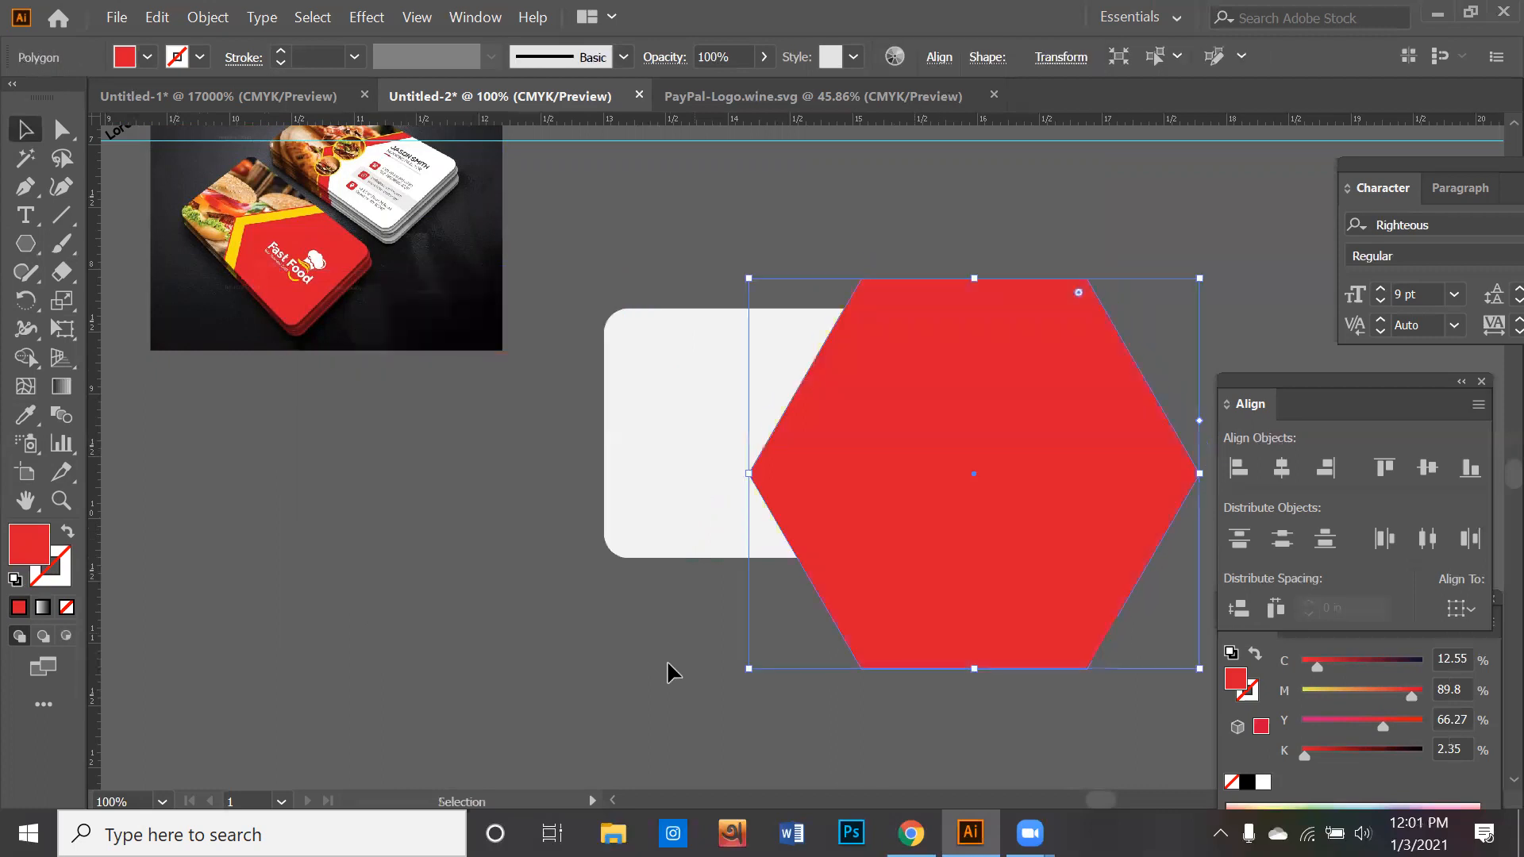
left_click(667, 659)
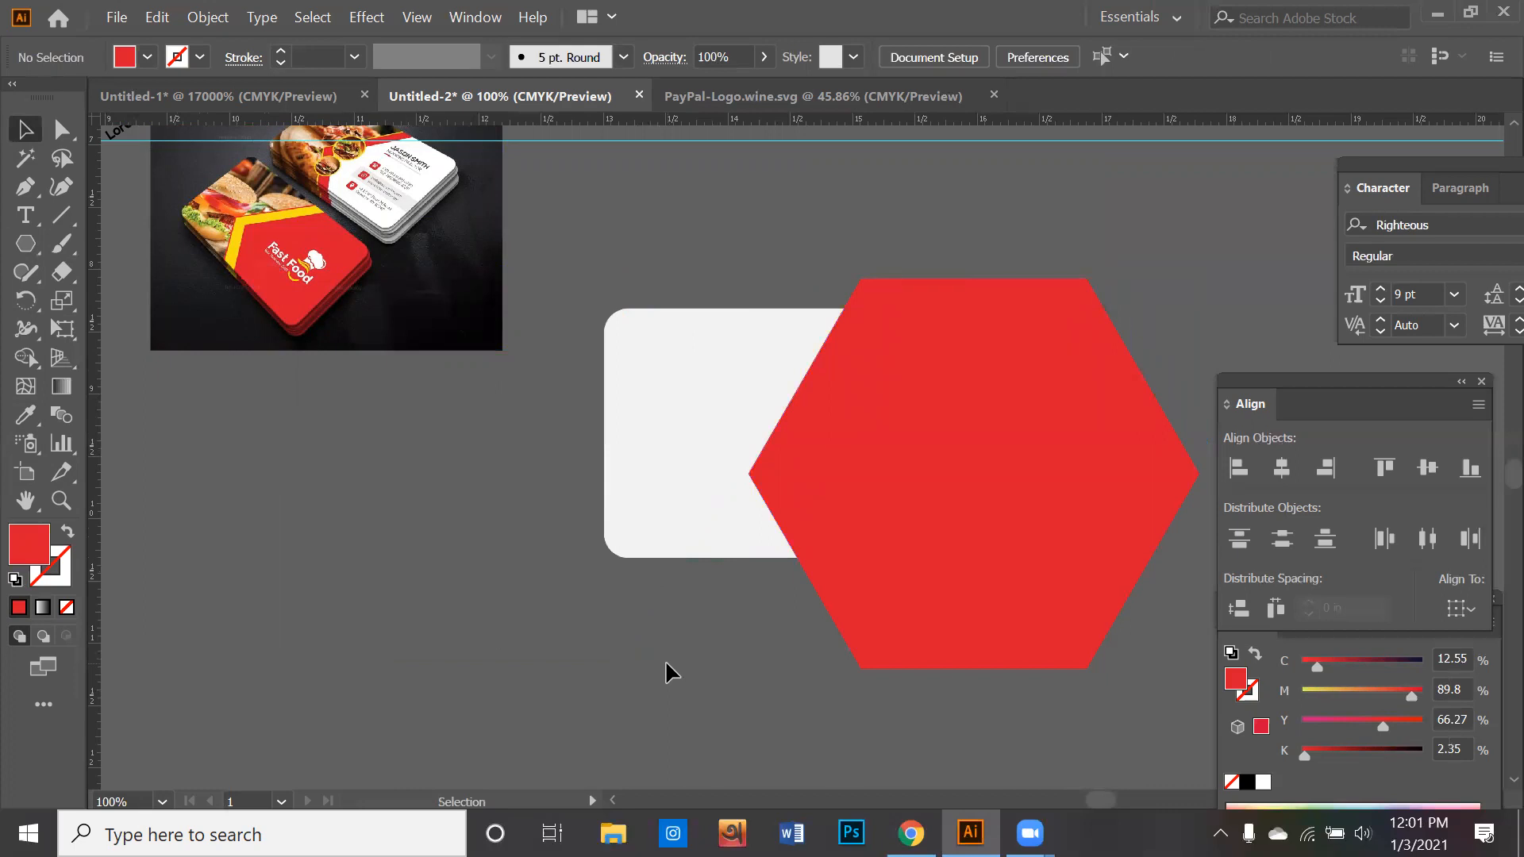
left_click_drag(653, 659, 958, 437)
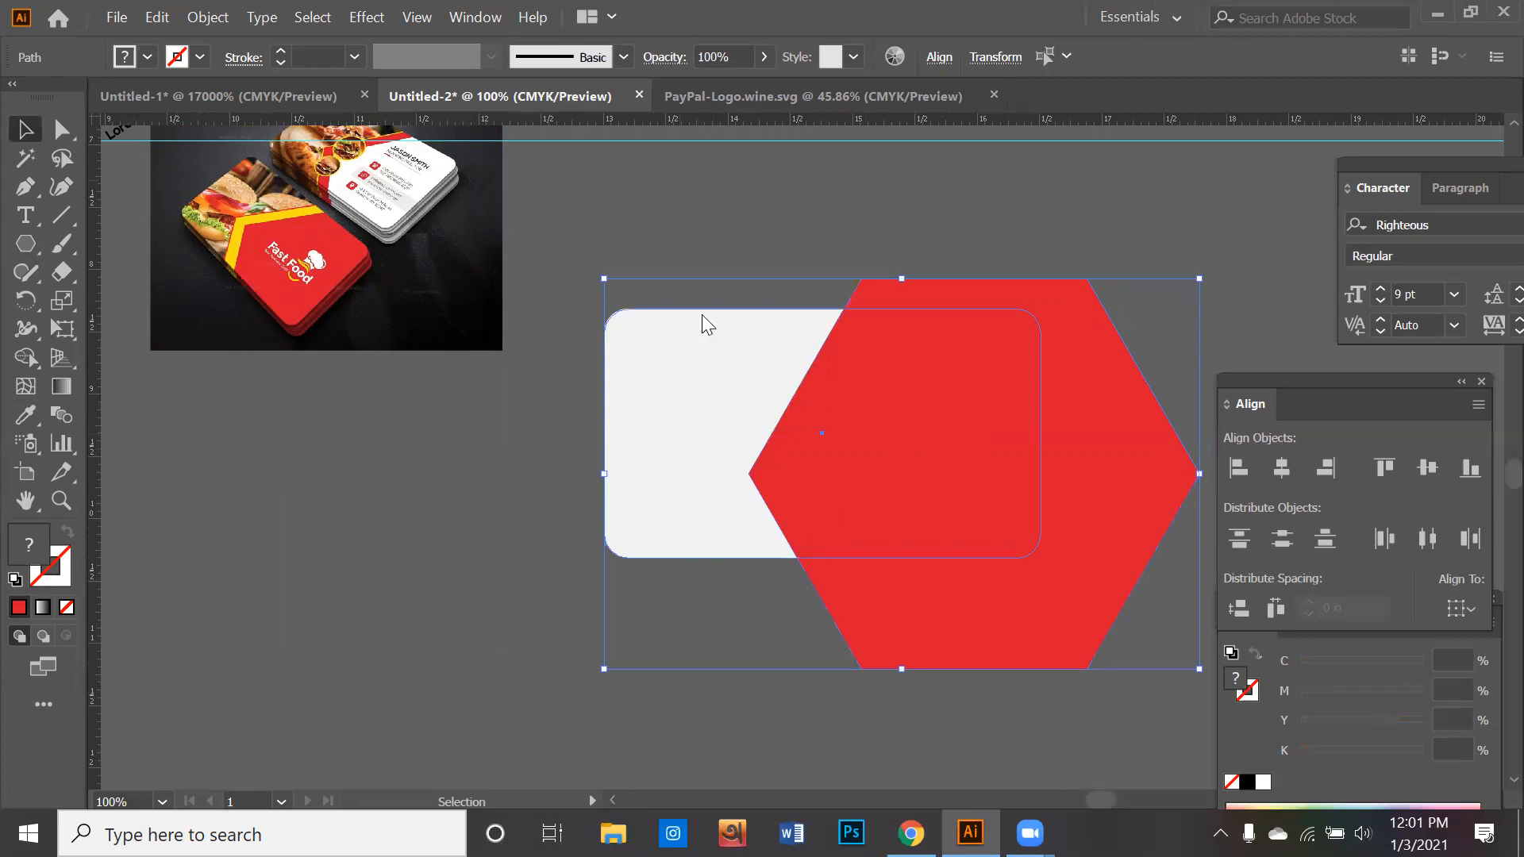
left_click(479, 18)
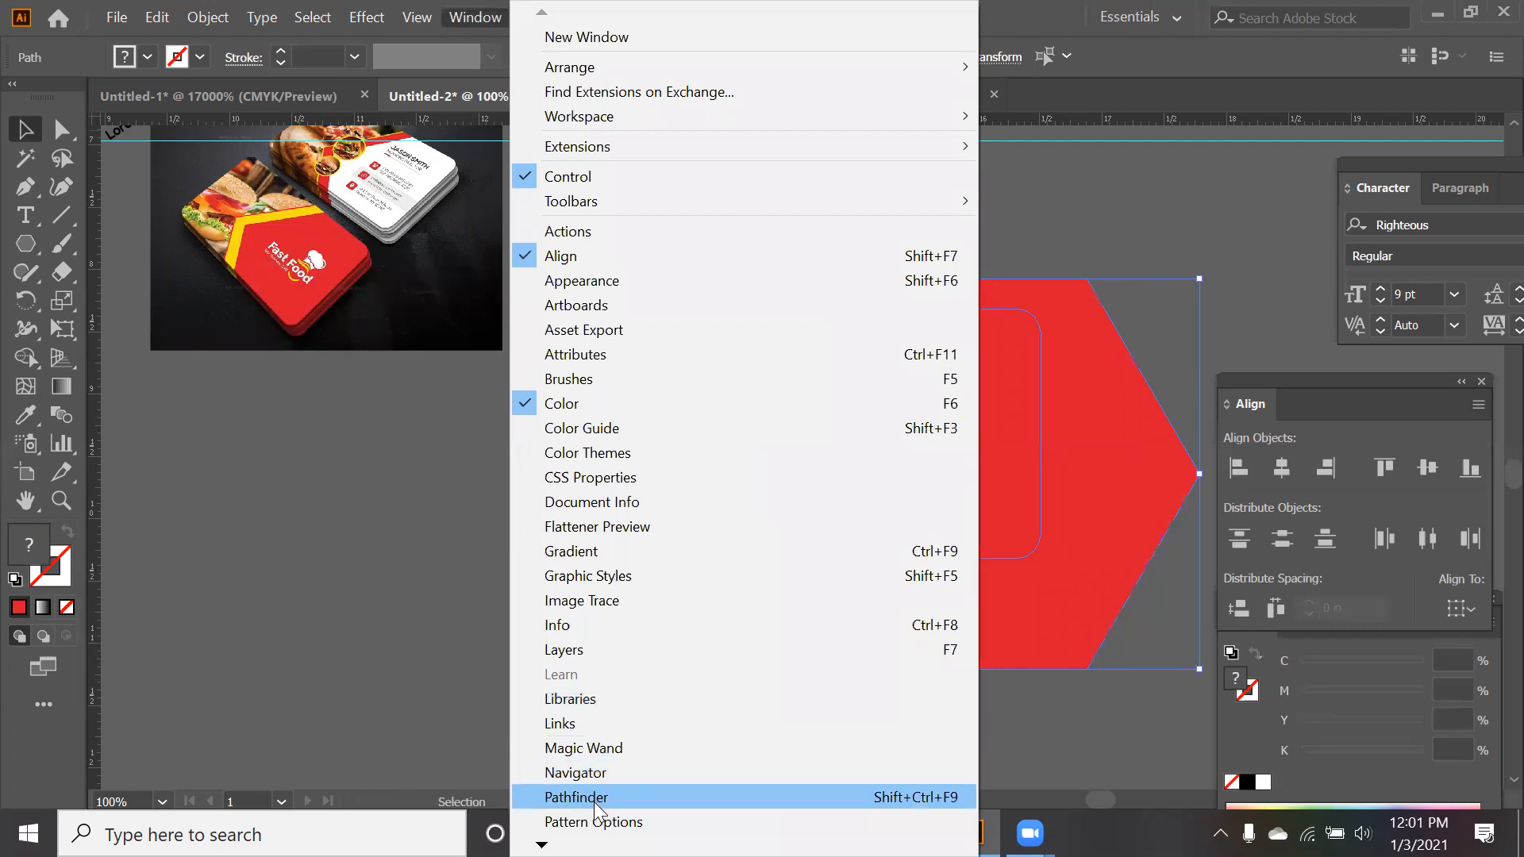
left_click(411, 584)
left_click(607, 557)
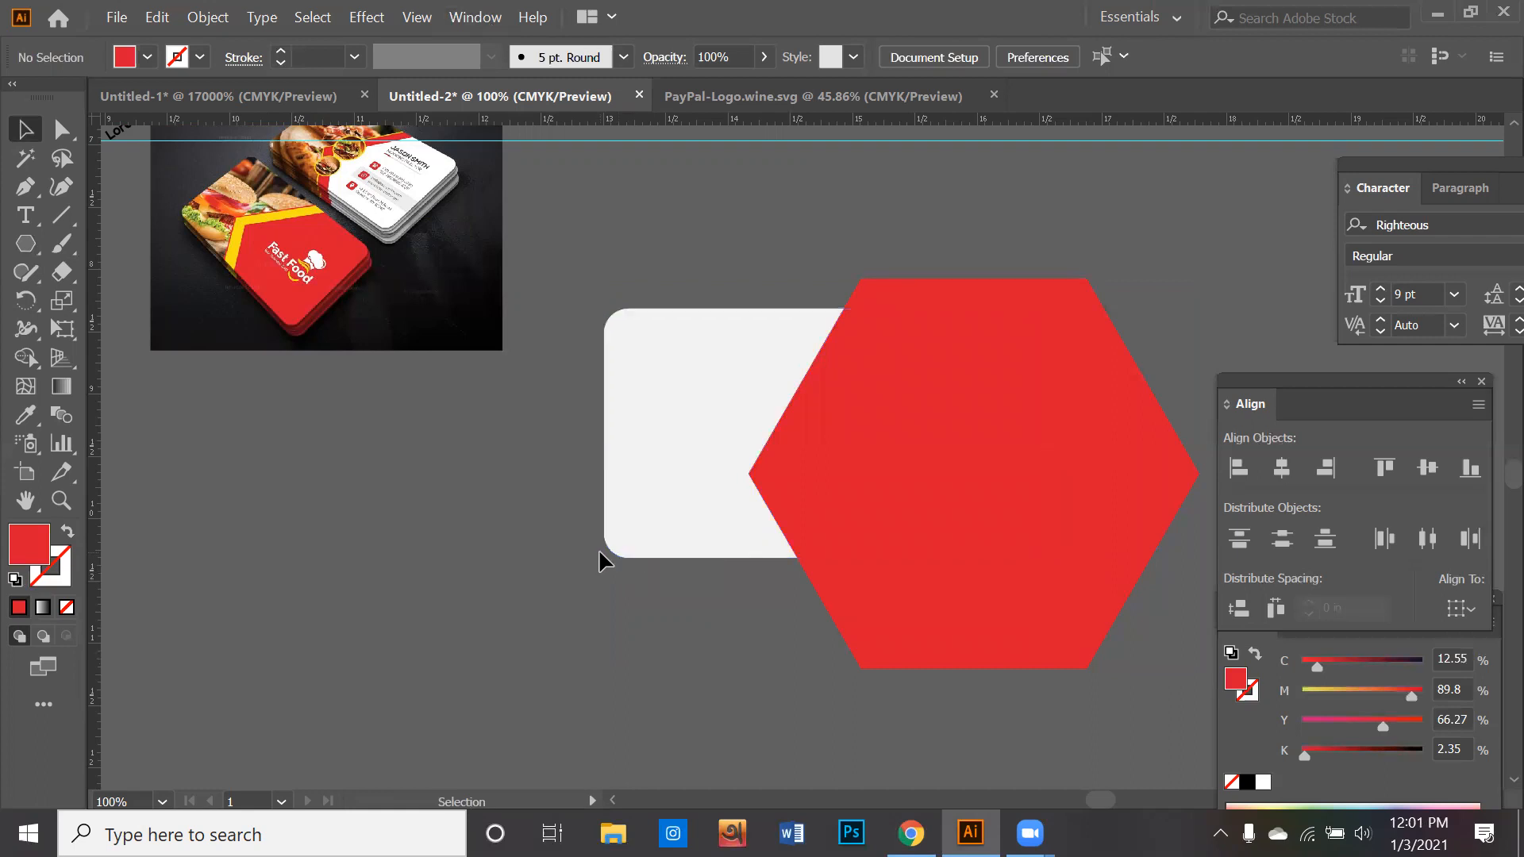
- Trim the red hexagon to the card's outline with the Shape Builder tool, removing the part outside the card
left_click_drag(671, 596, 865, 503)
left_click(475, 18)
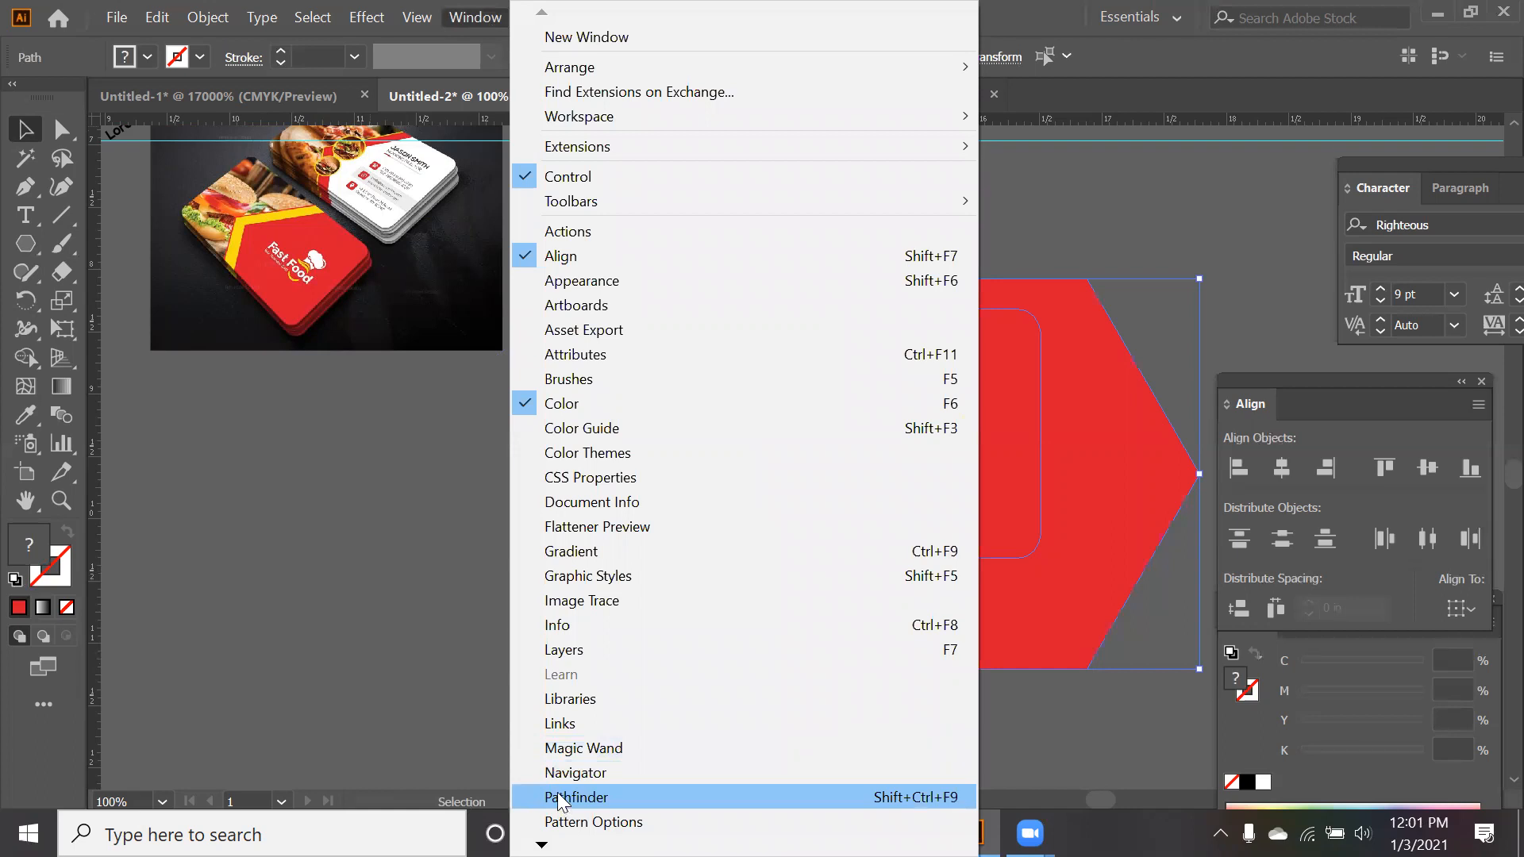
left_click(416, 654)
left_click(608, 577)
left_click(779, 535)
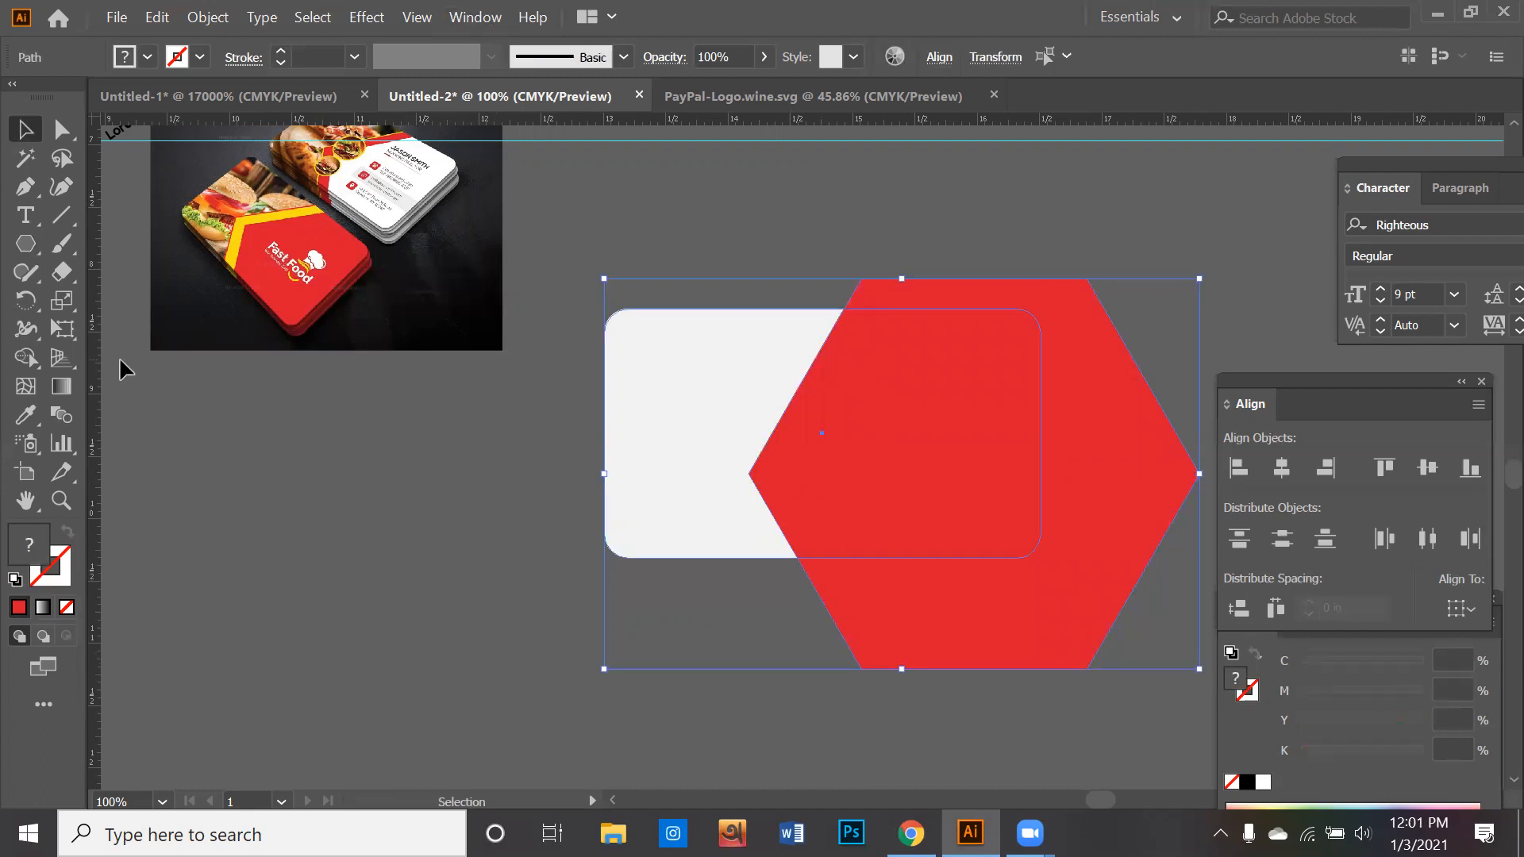
left_click(26, 357)
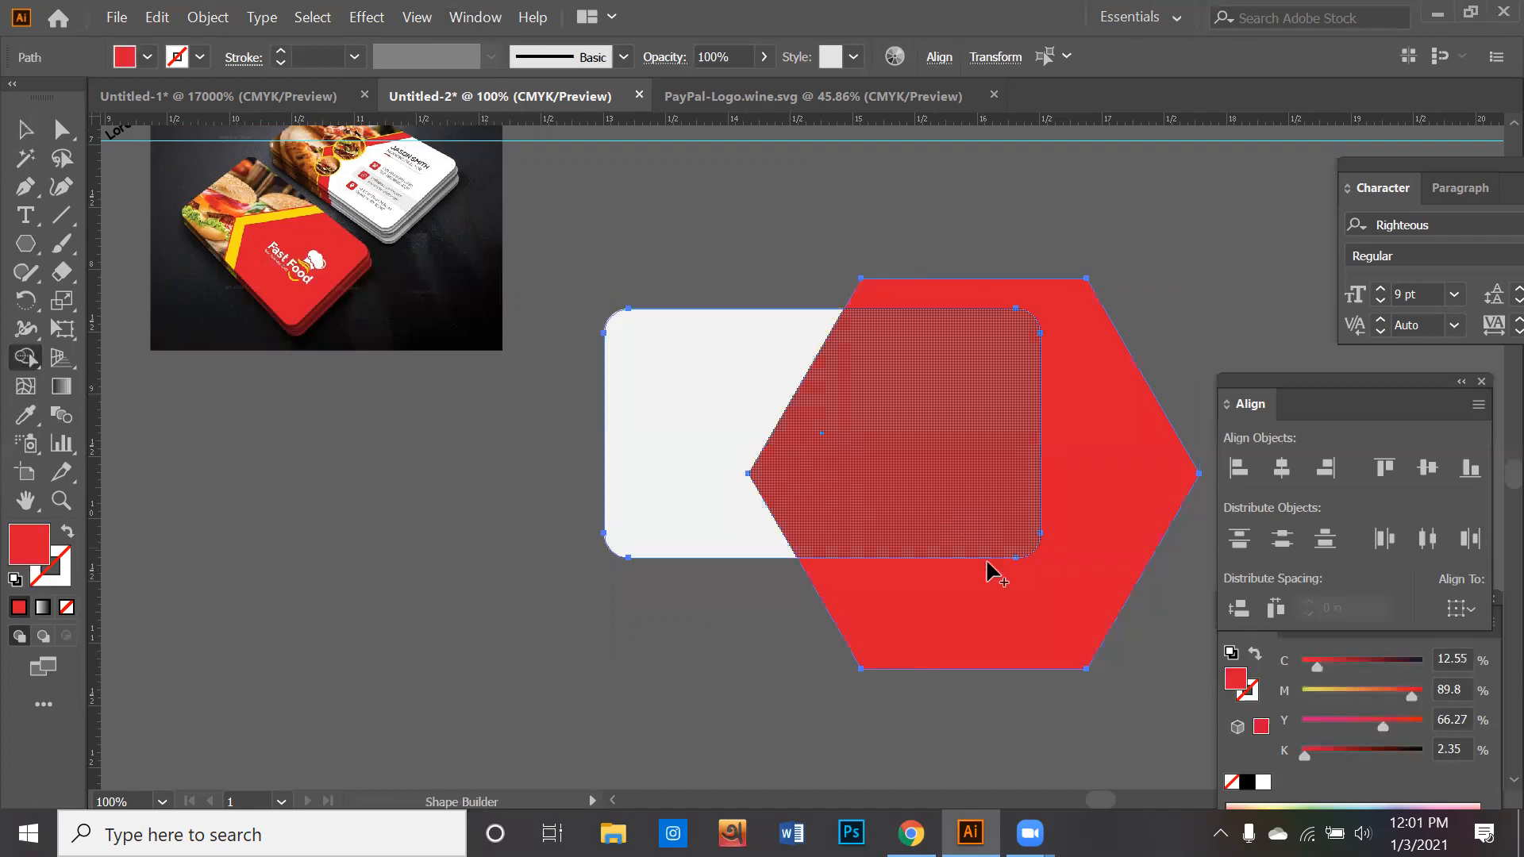
left_click(1002, 611, "alt")
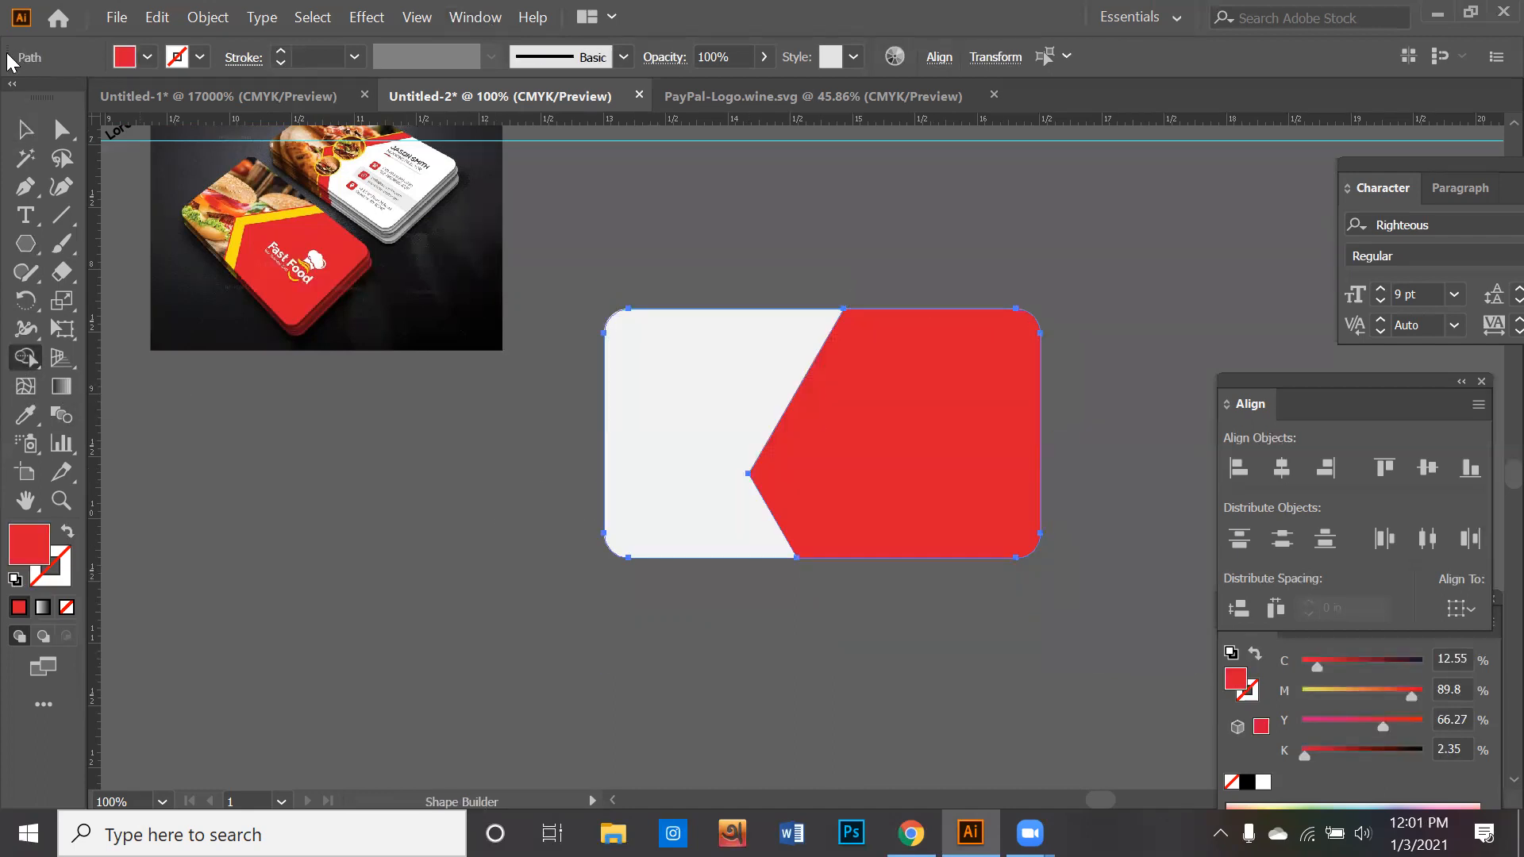
- Move the trimmed red piece and the white card apart as a check, and undo back to the untrimmed hexagon
key("v")
left_click_drag(1017, 442, 1119, 647)
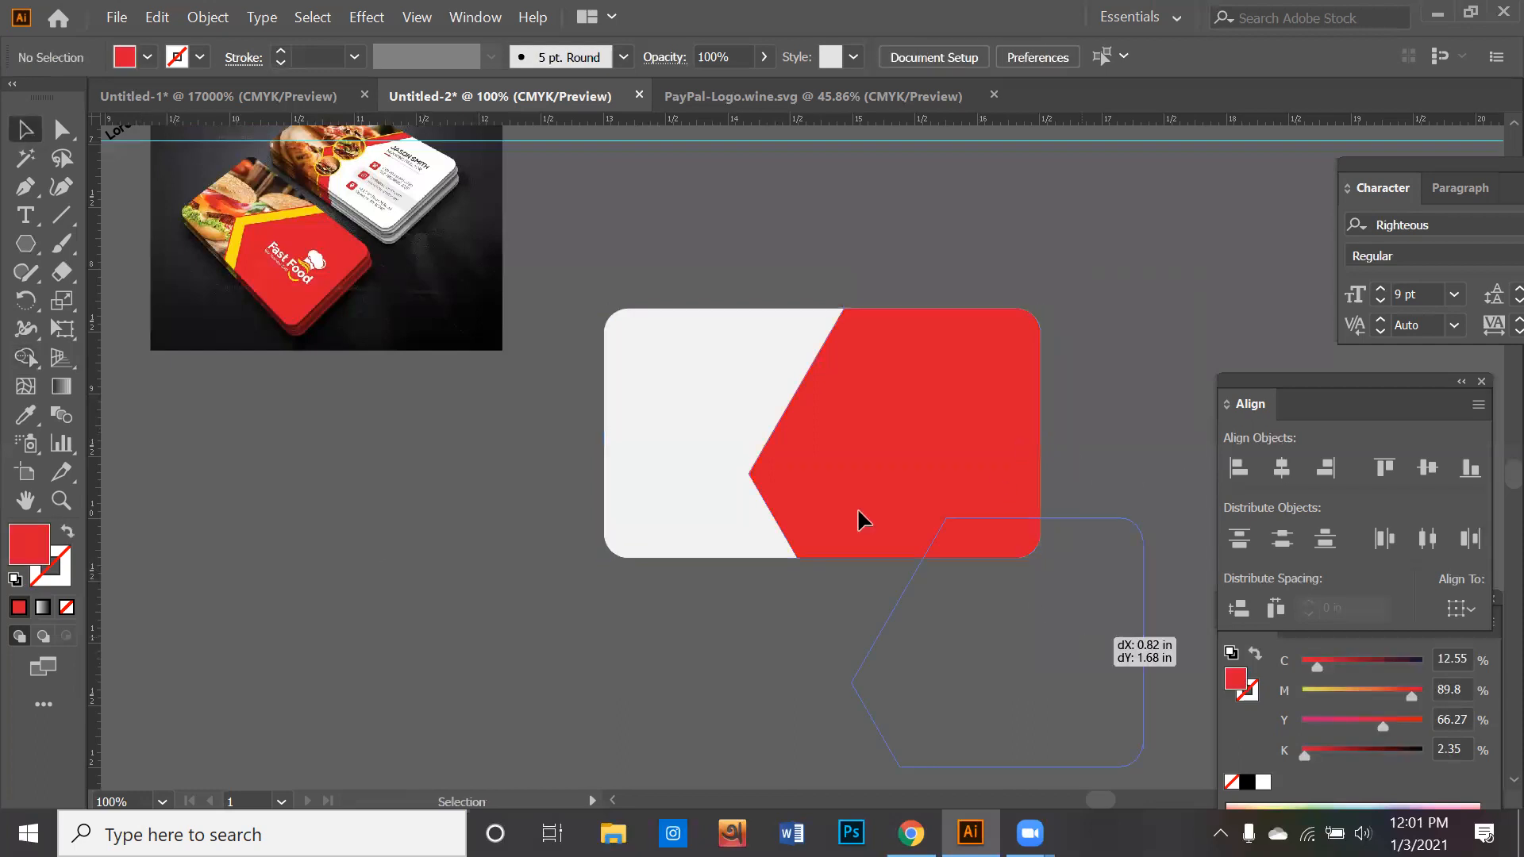
left_click_drag(776, 434, 747, 497)
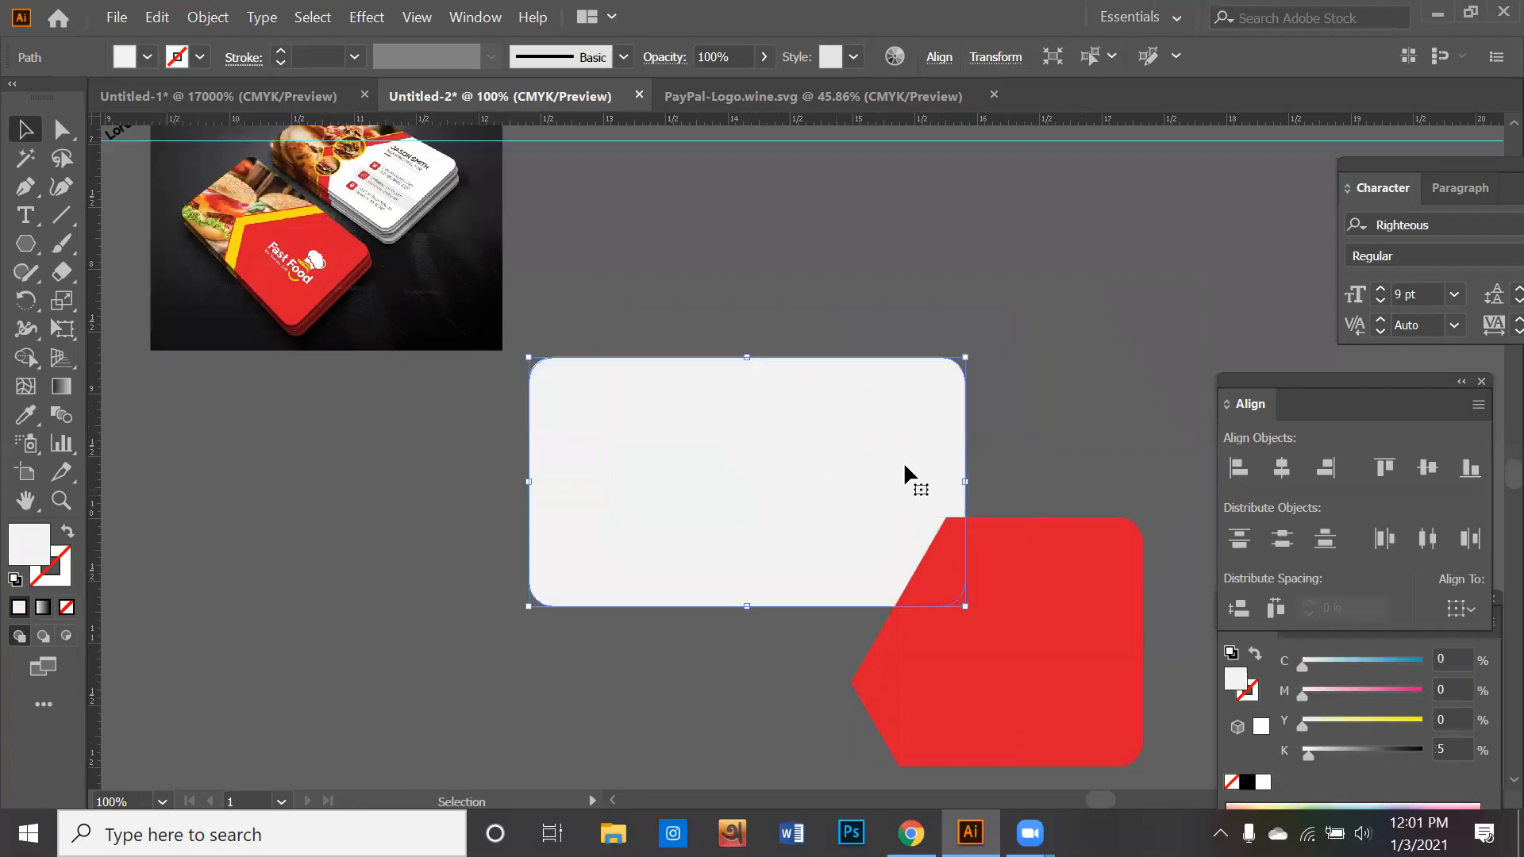
key("ctrl+z")
key("ctrl+z")
key("ctrl+z")
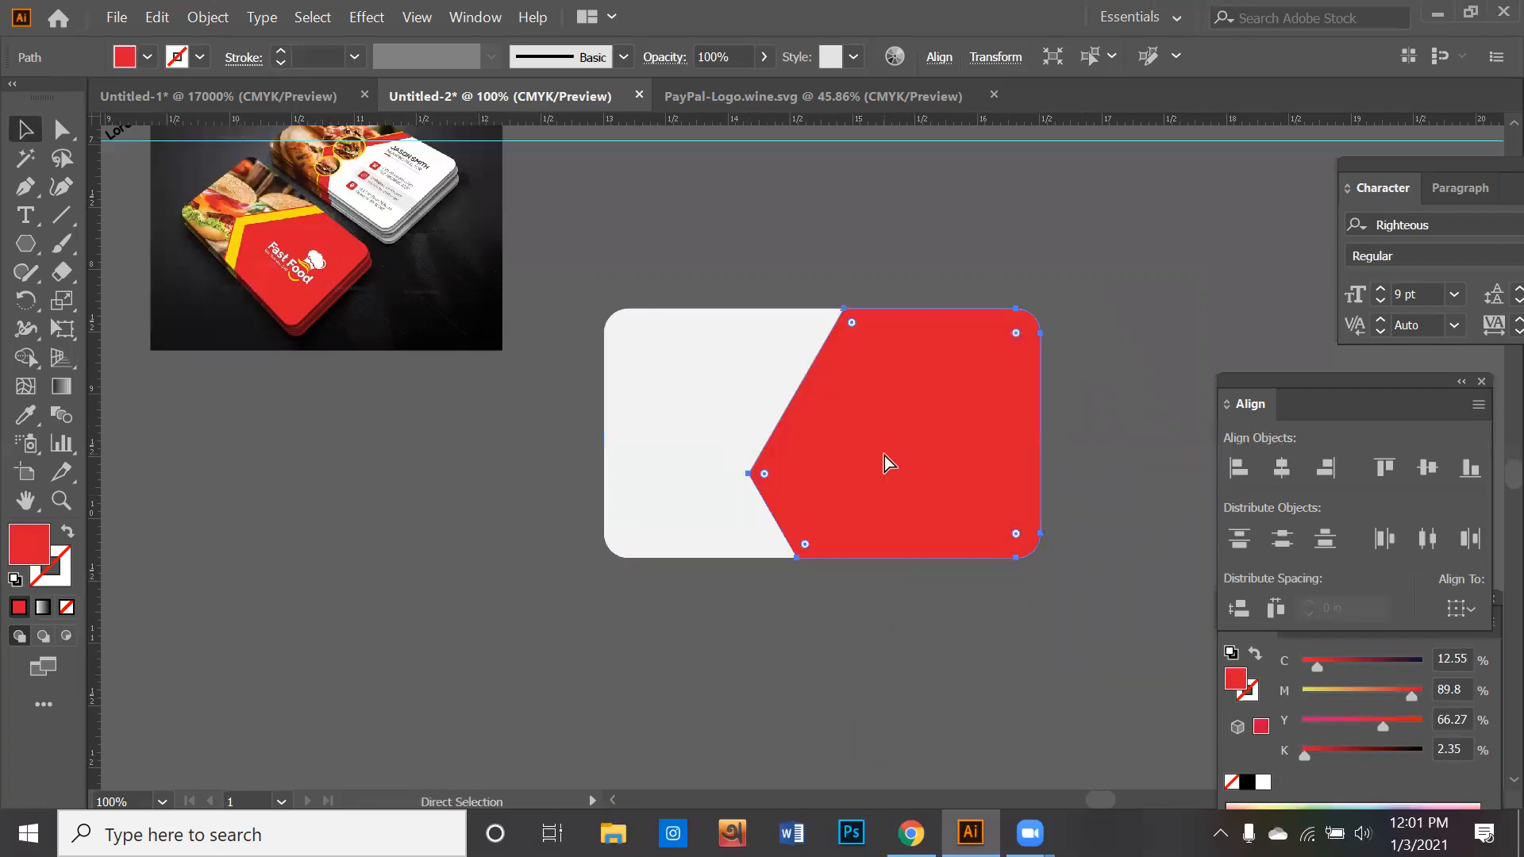
key("ctrl+z")
- Divide the overlapping card and red hexagon with Pathfinder and ungroup the resulting pieces
key("v")
left_click(484, 18)
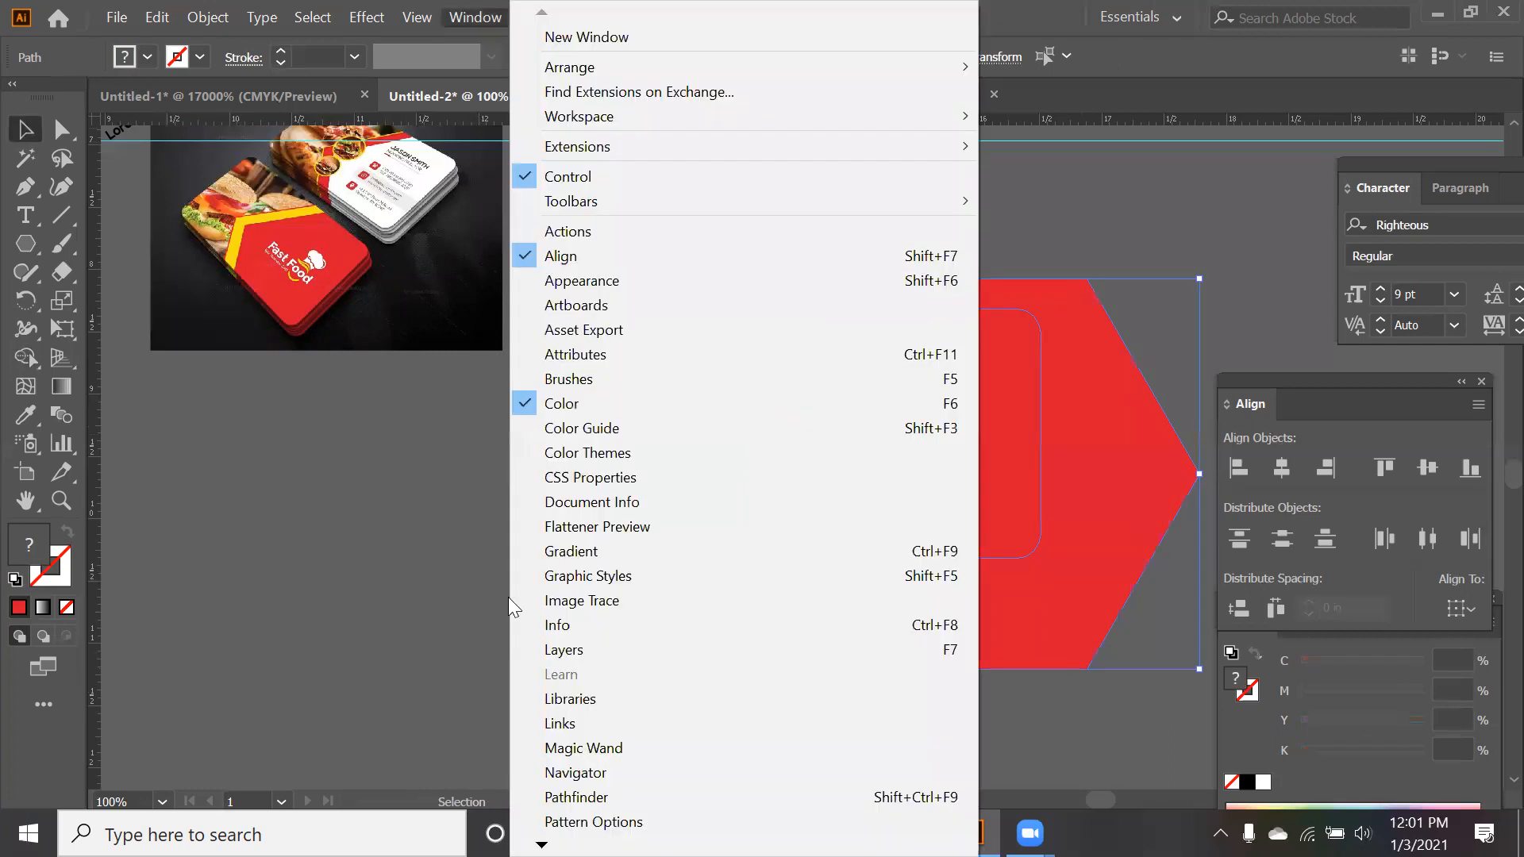
left_click(579, 797)
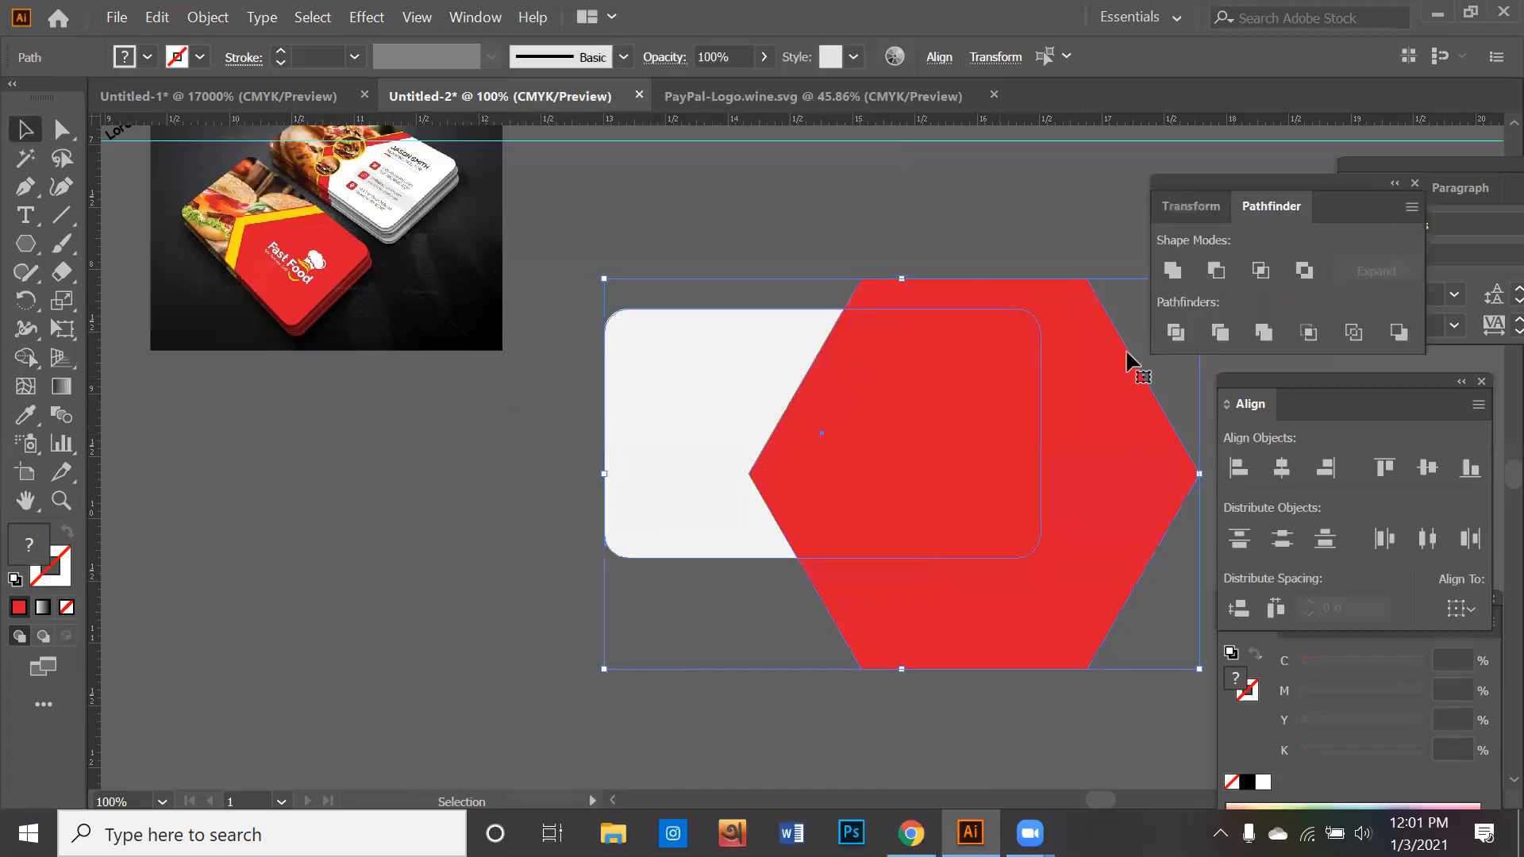
left_click(1158, 339)
right_click(1007, 369)
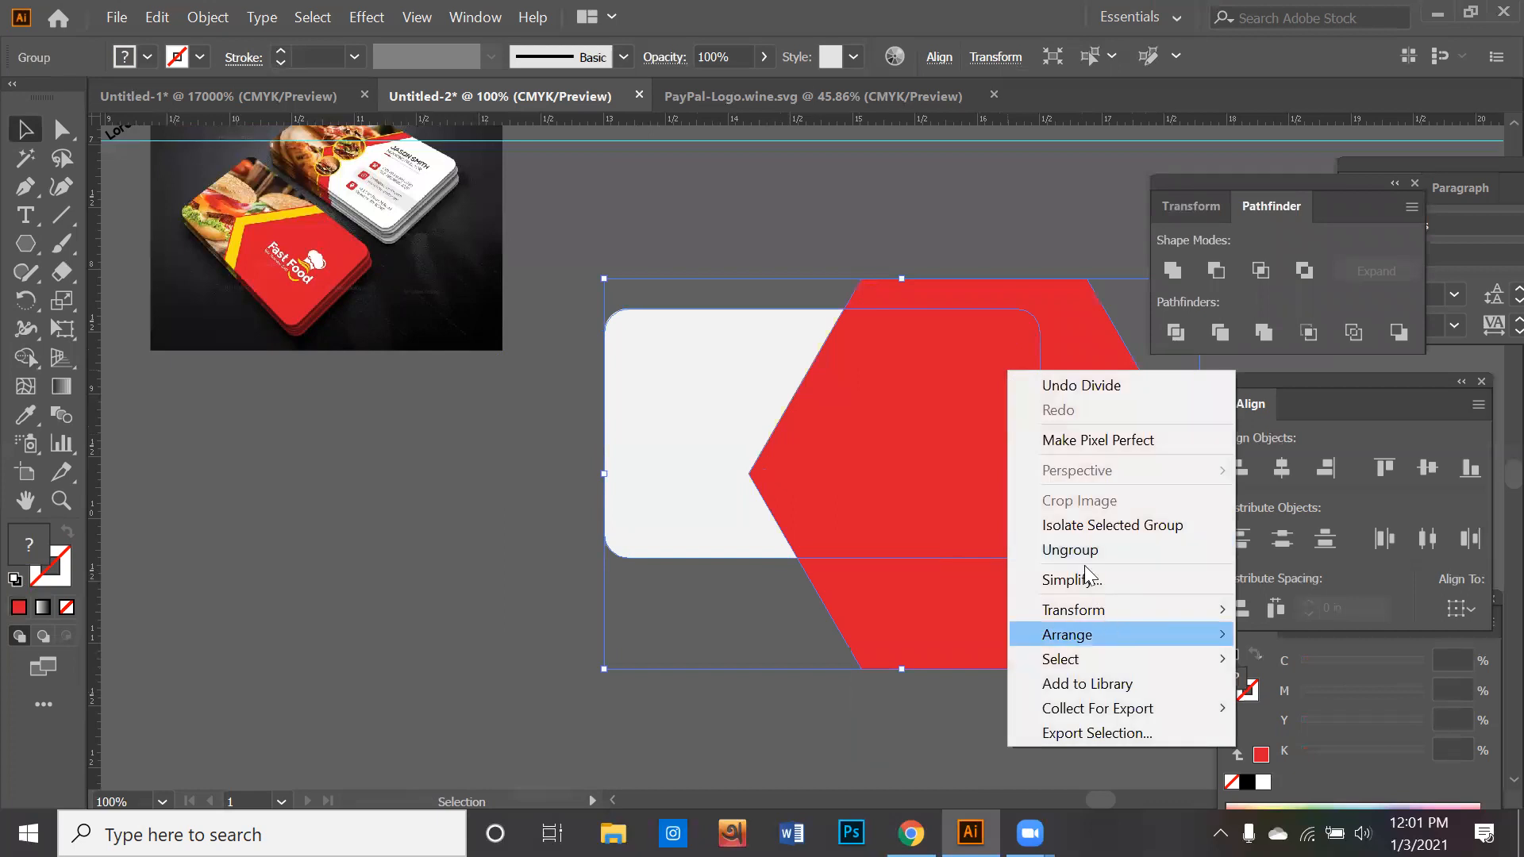
key("Return")
left_click(942, 613)
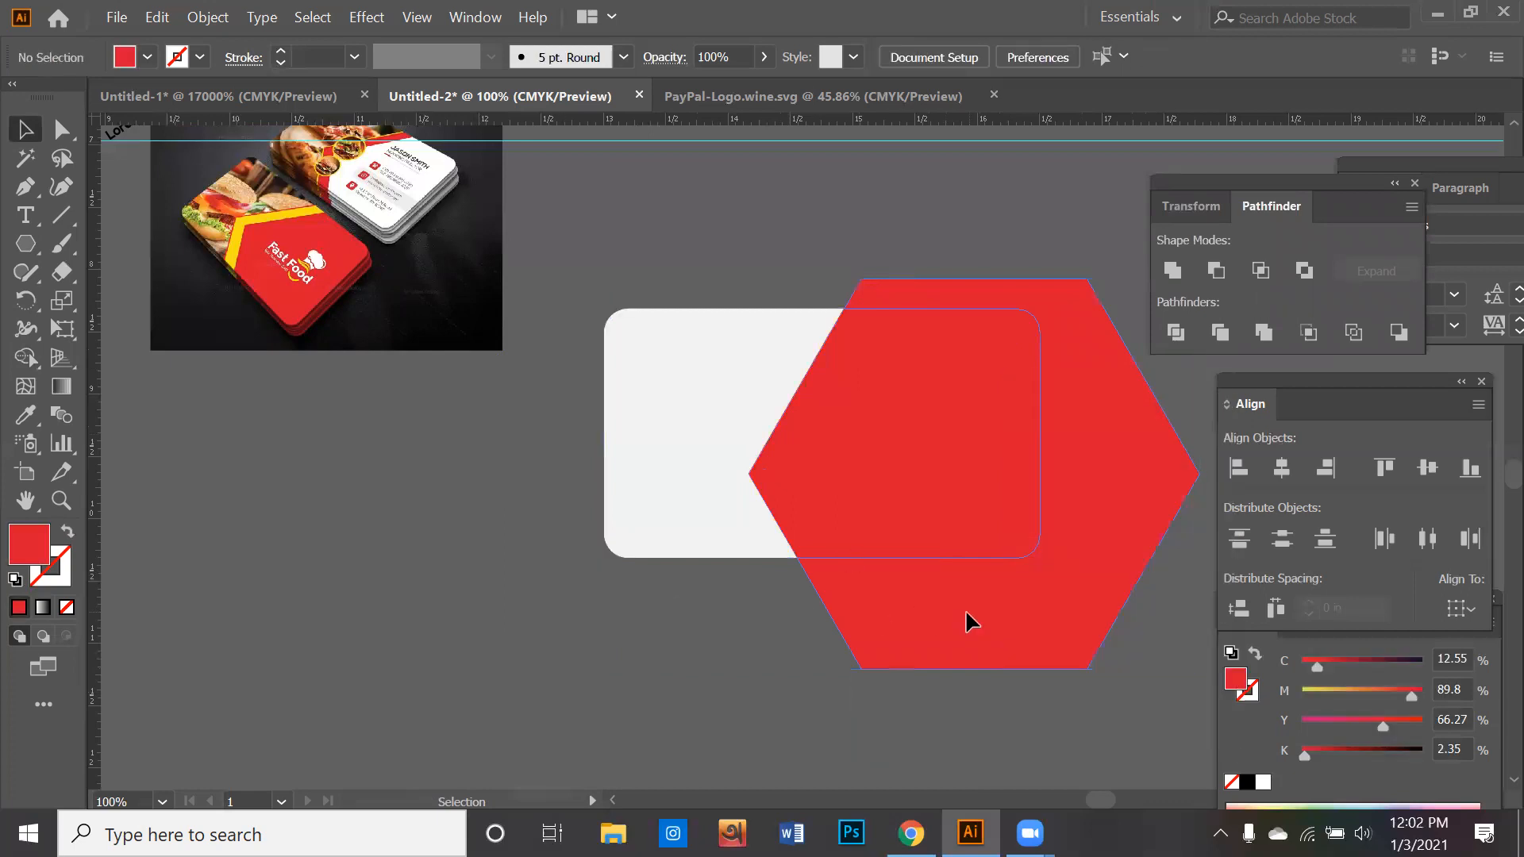
- Delete the red hexagon pieces outside the card, keeping only the red part within the rounded card outline
key("Delete")
left_click_drag(939, 473, 992, 479)
key("ctrl+z")
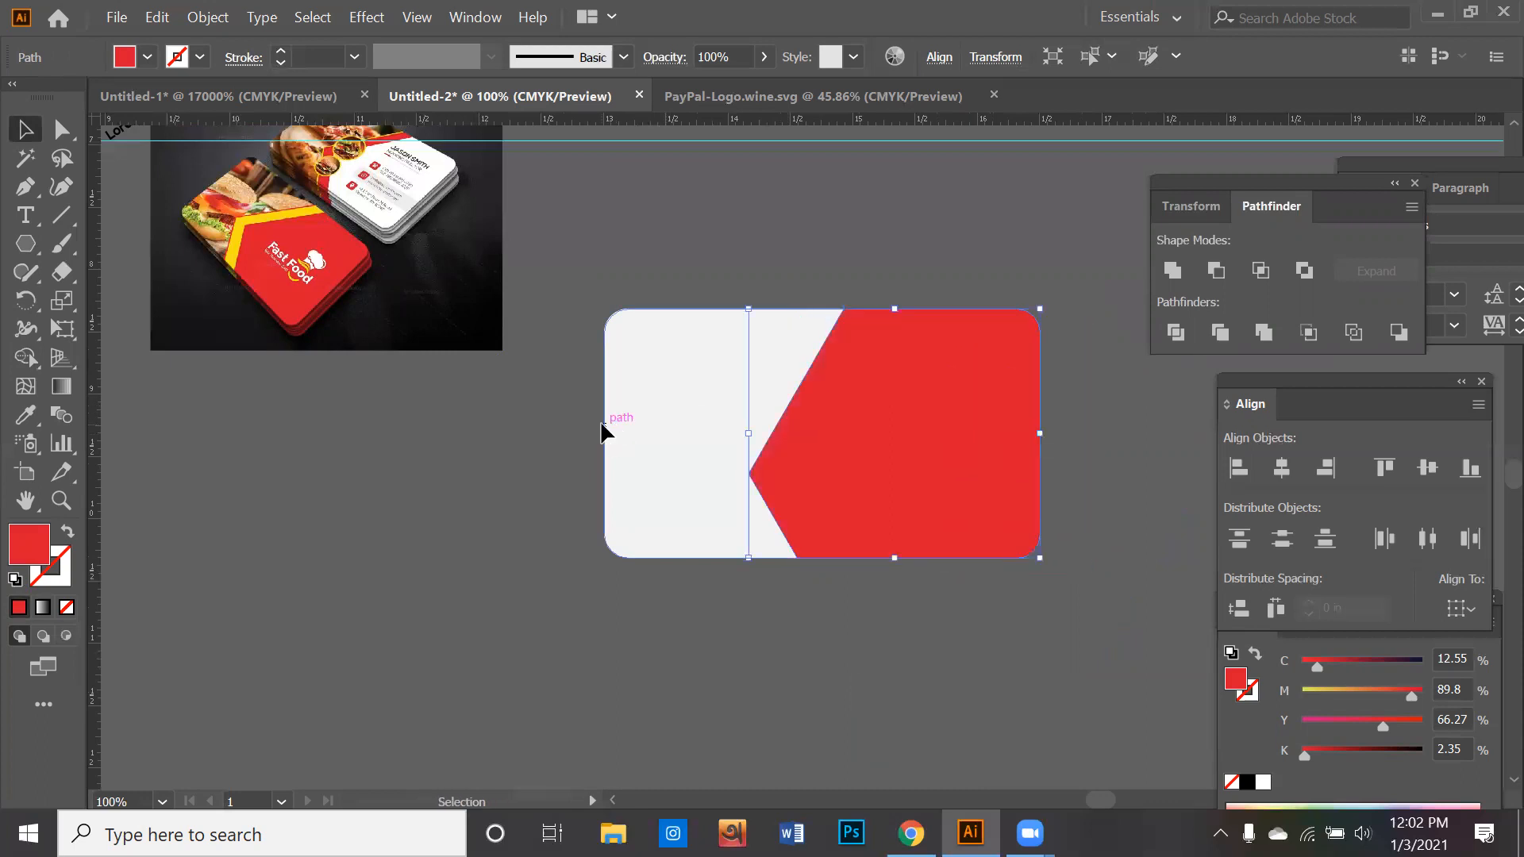
left_click(627, 422)
left_click(583, 618)
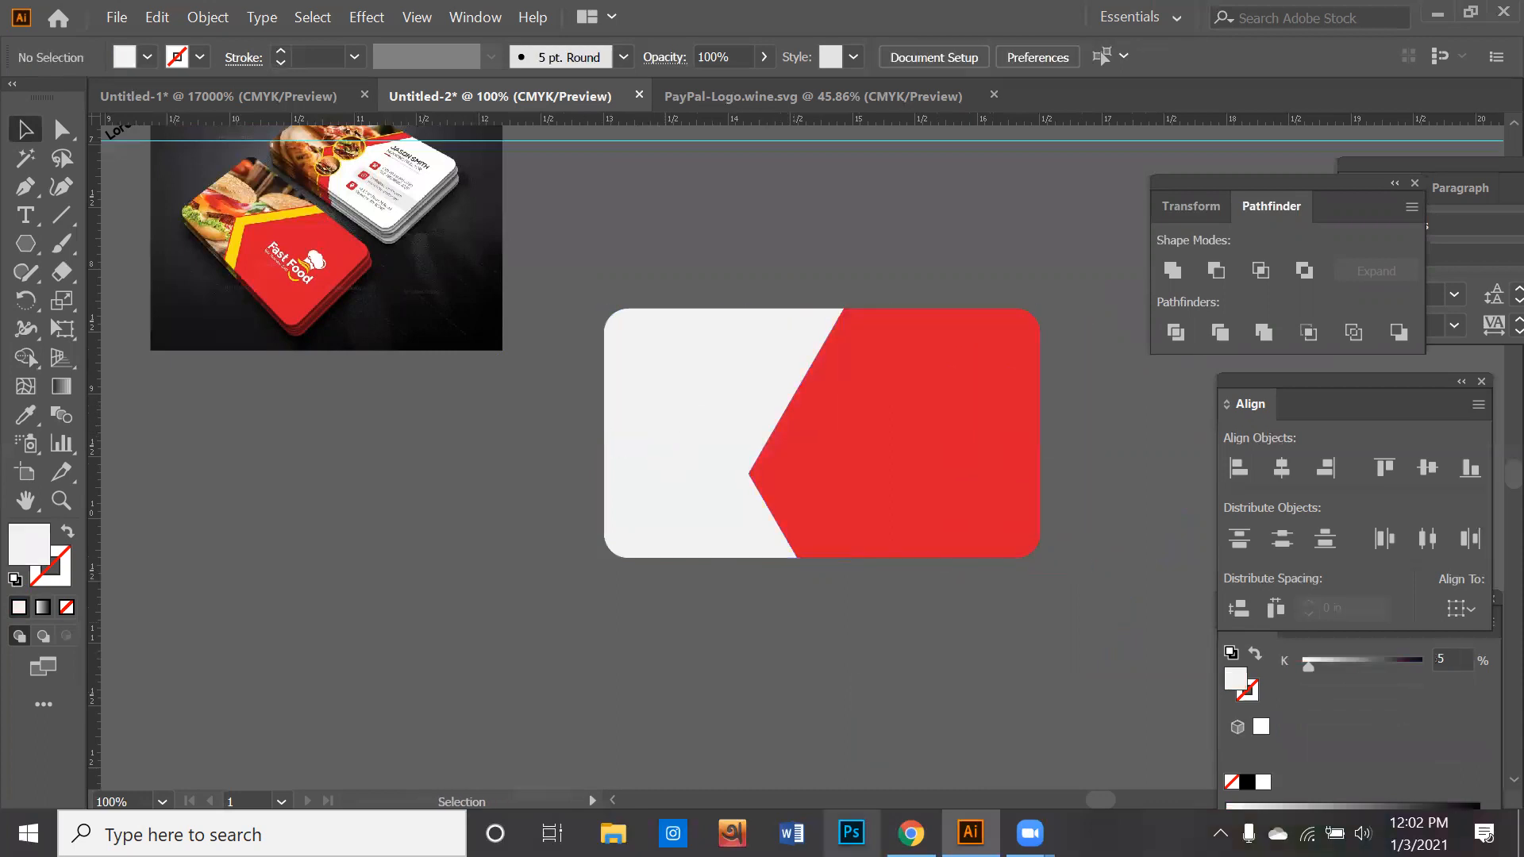
- Switch to Chrome and run a Google image search for "pizza" on a new page
left_click(911, 833)
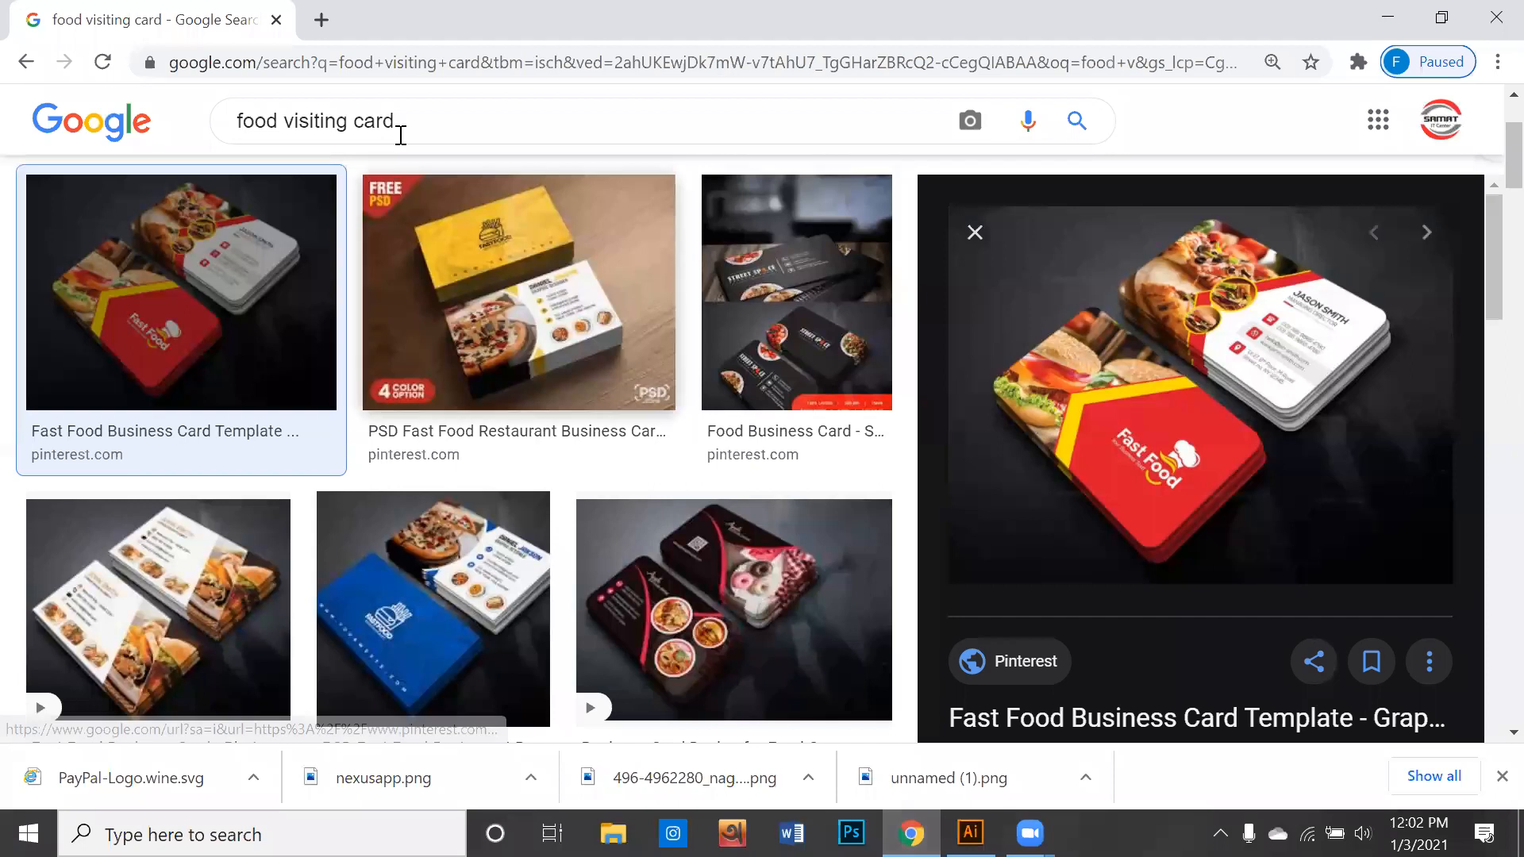
left_click(324, 28)
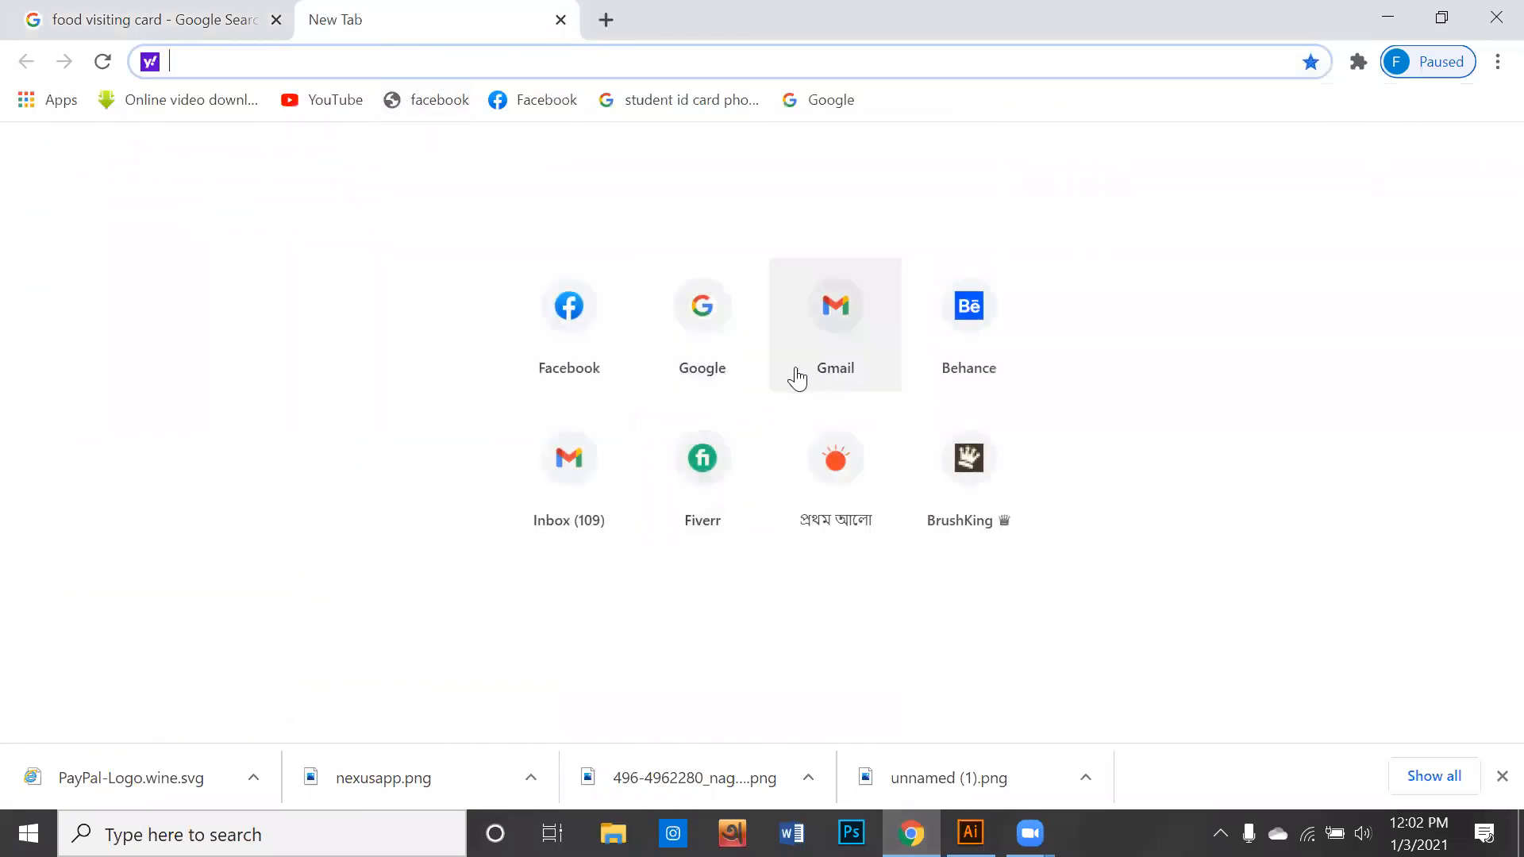
left_click(735, 365)
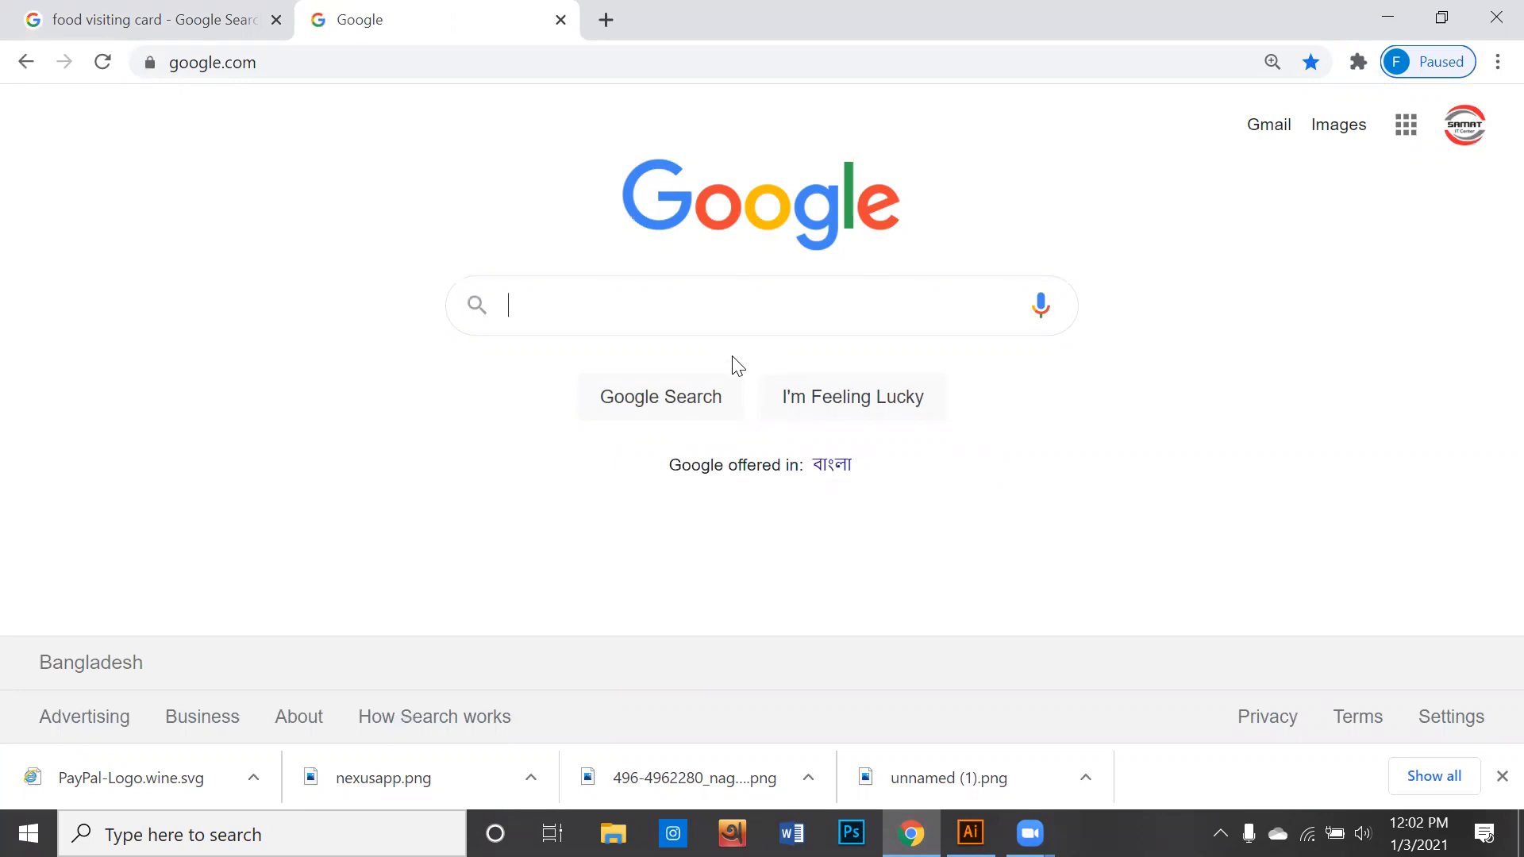
type("pi")
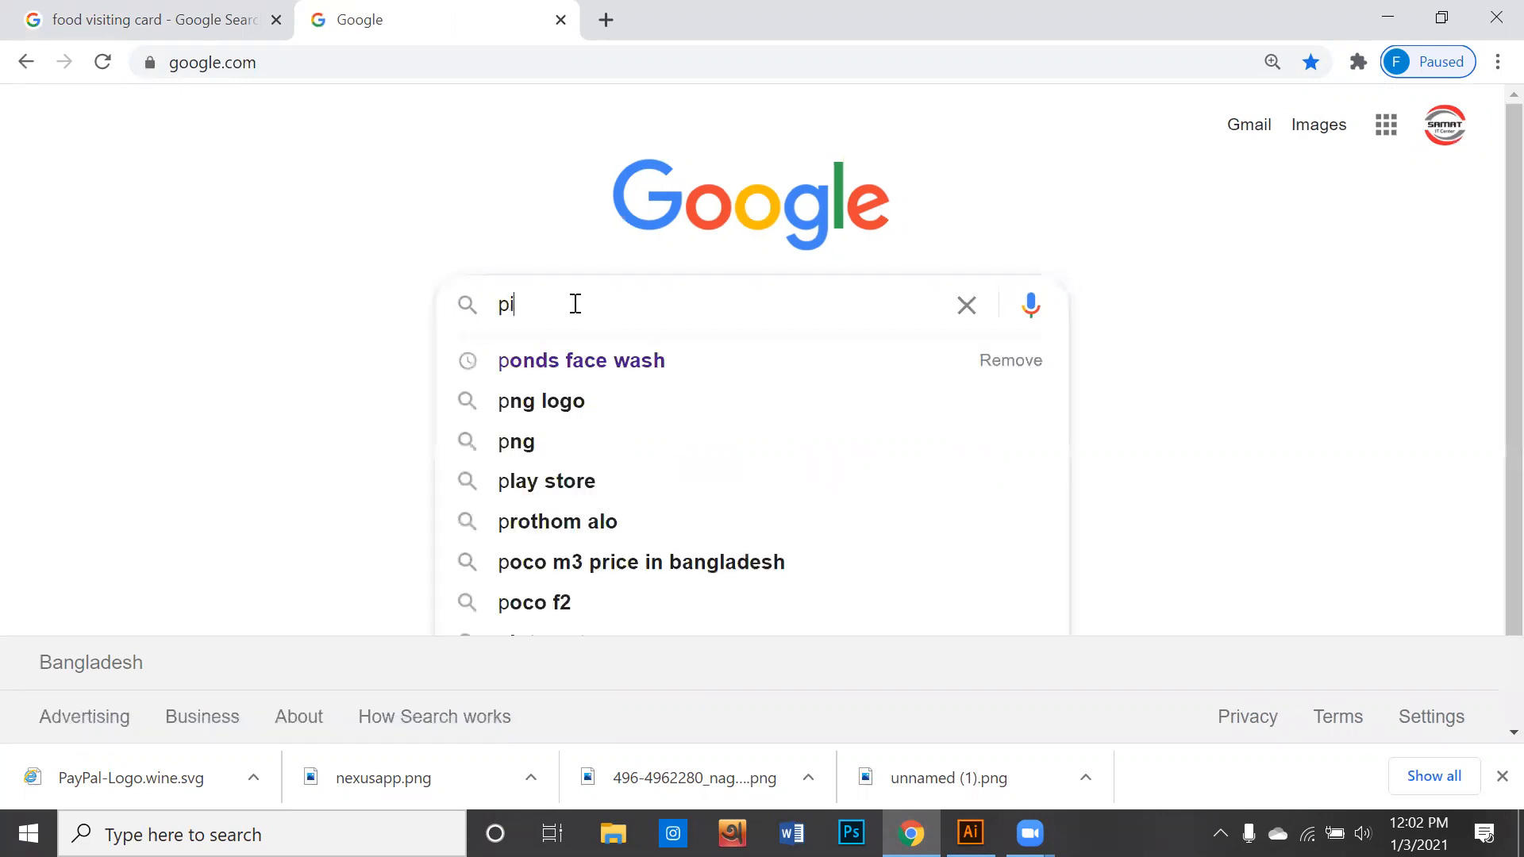
type("zza")
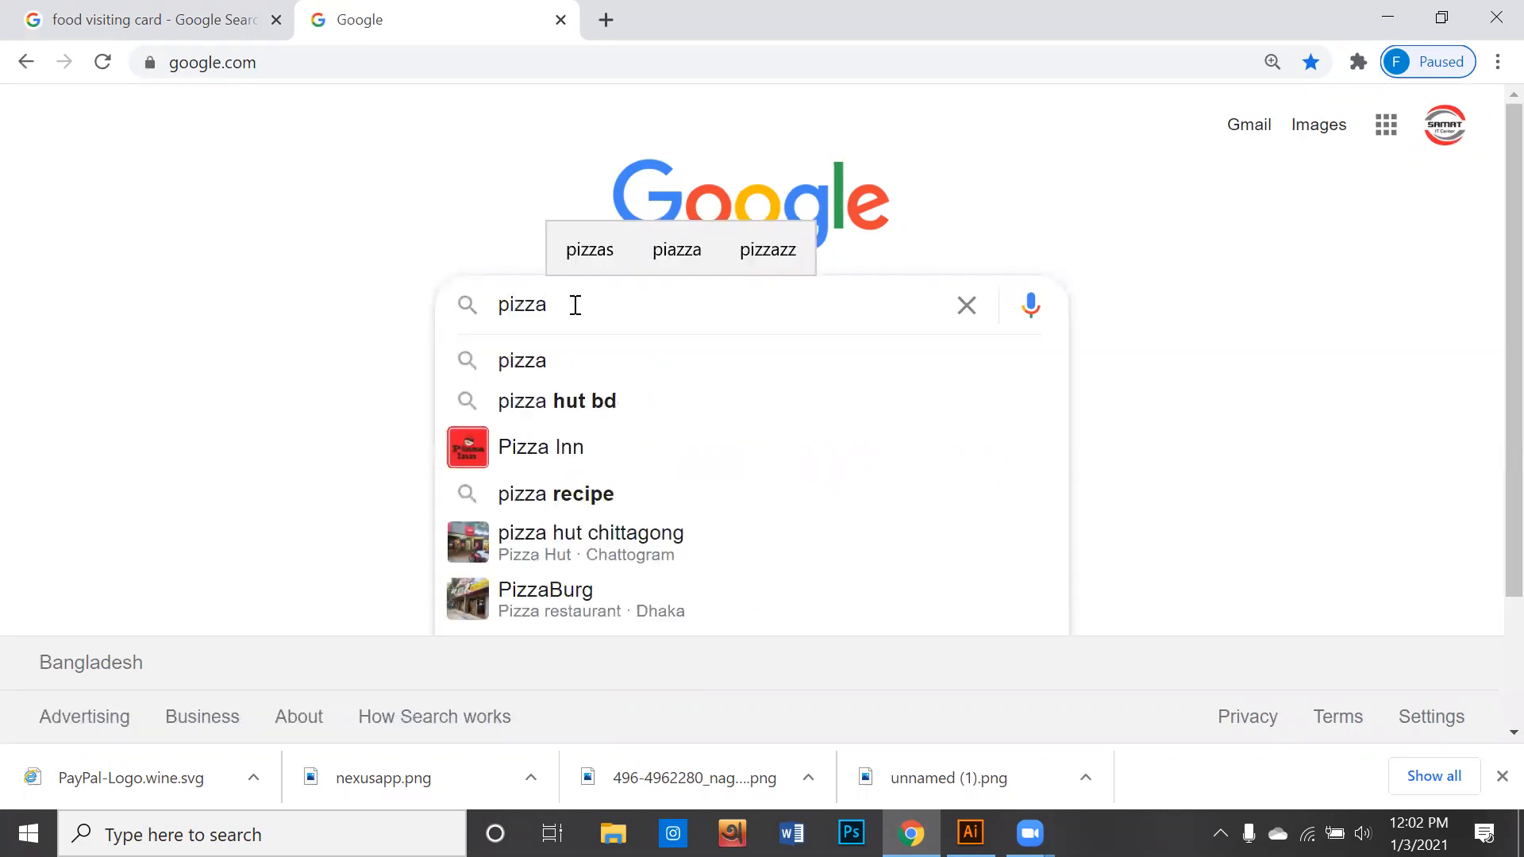
key("Return")
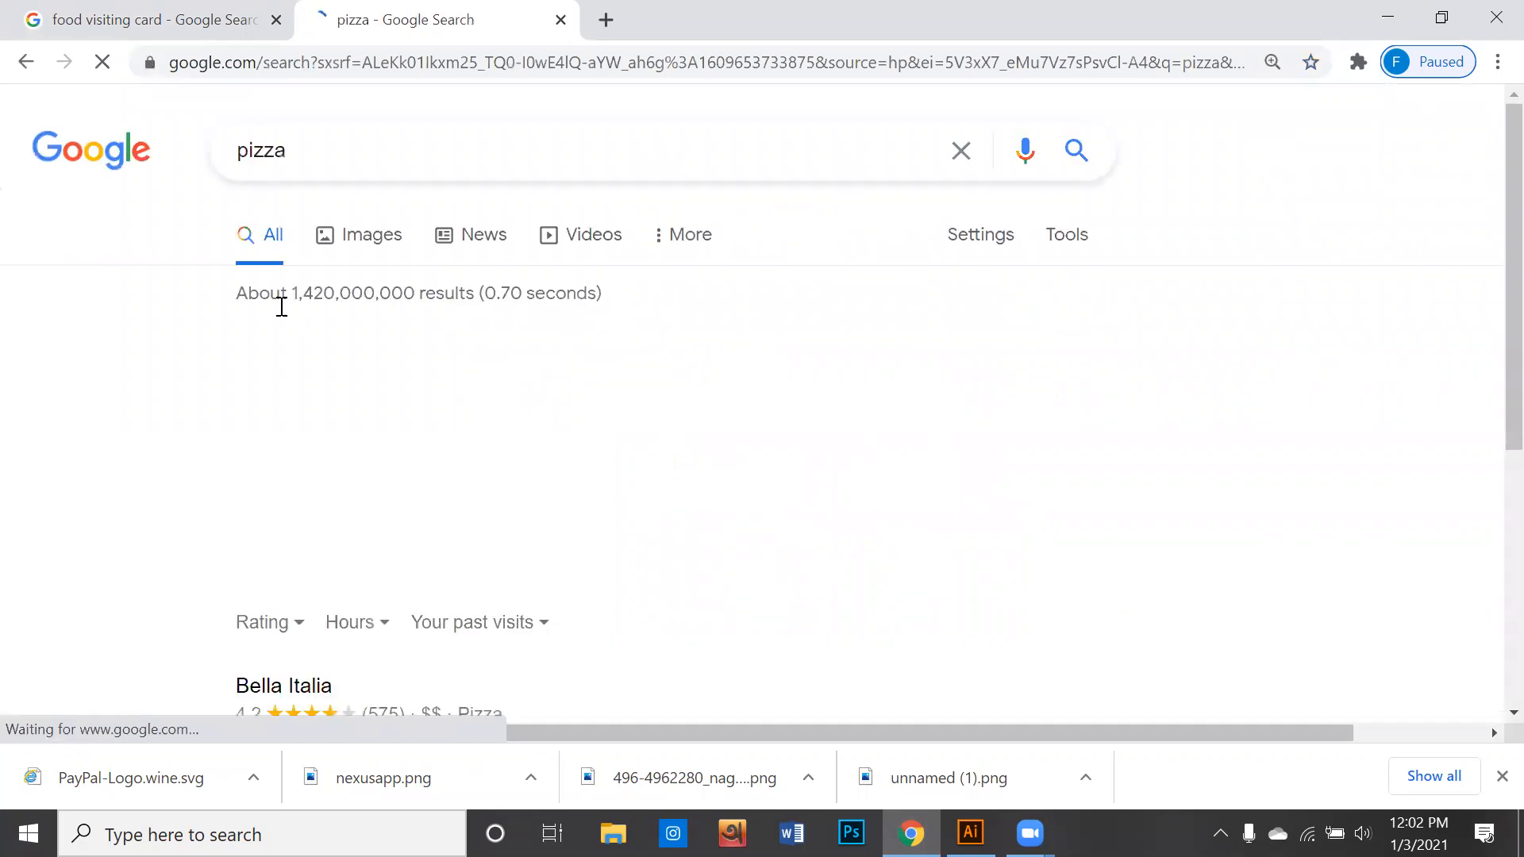
left_click(381, 250)
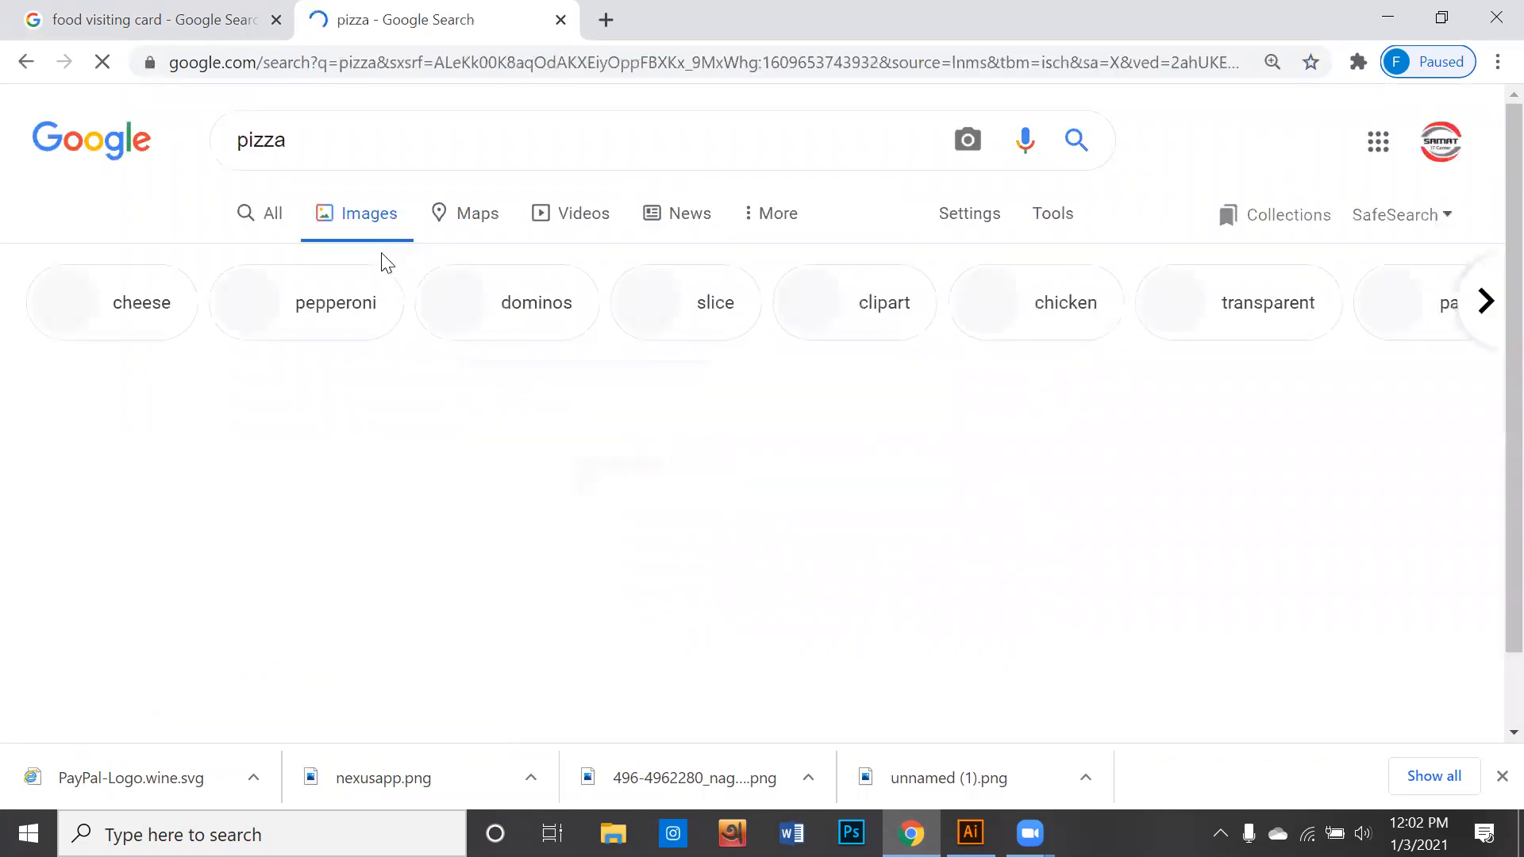
- Open the Times of India cheesy pizza picture from the image results and copy the image
scroll(387, 270, "down", 10)
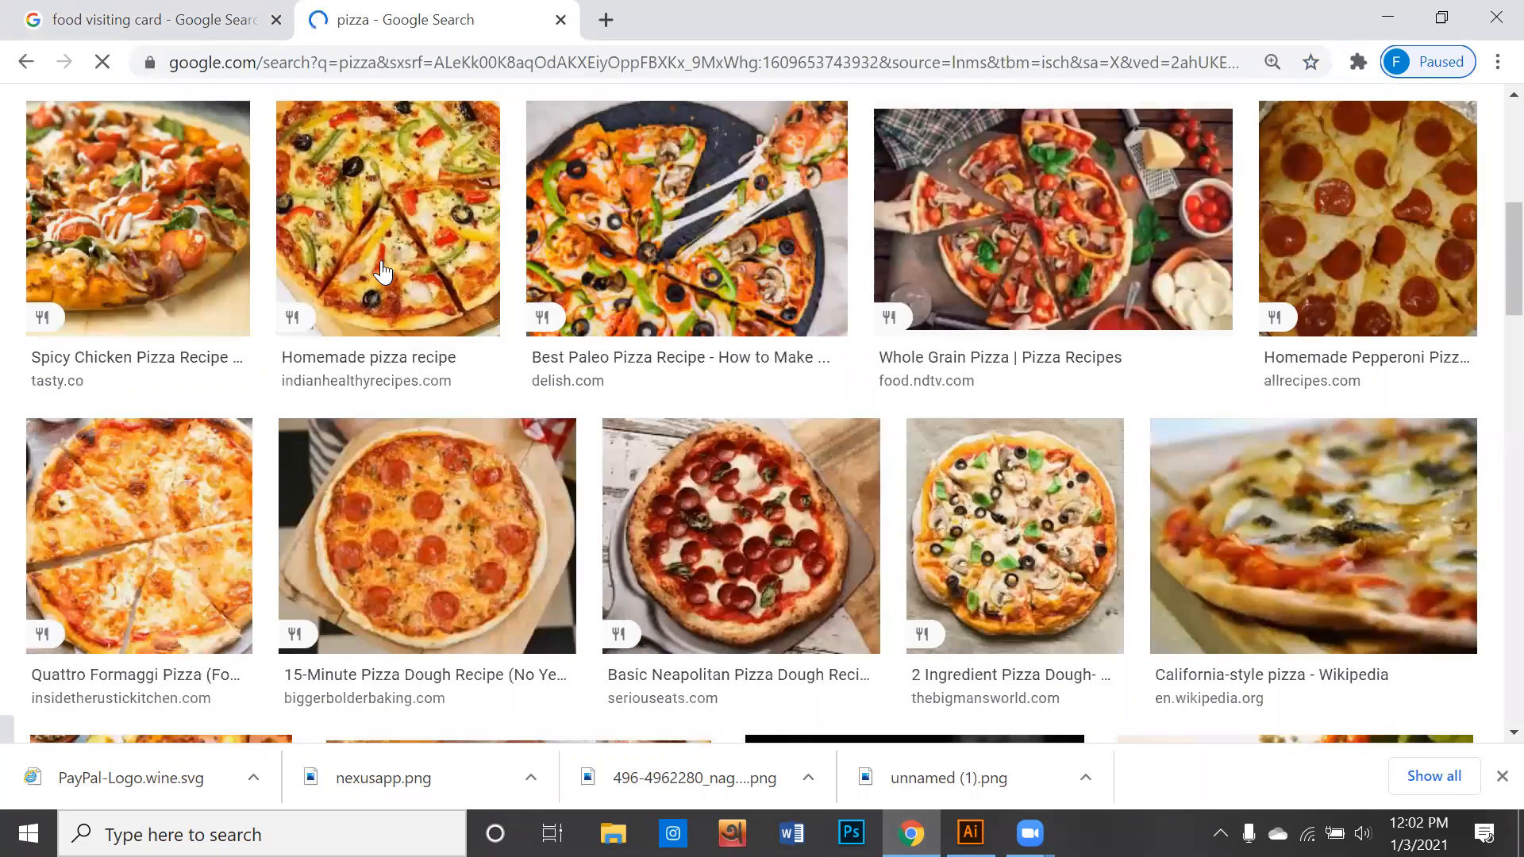
left_click(953, 510)
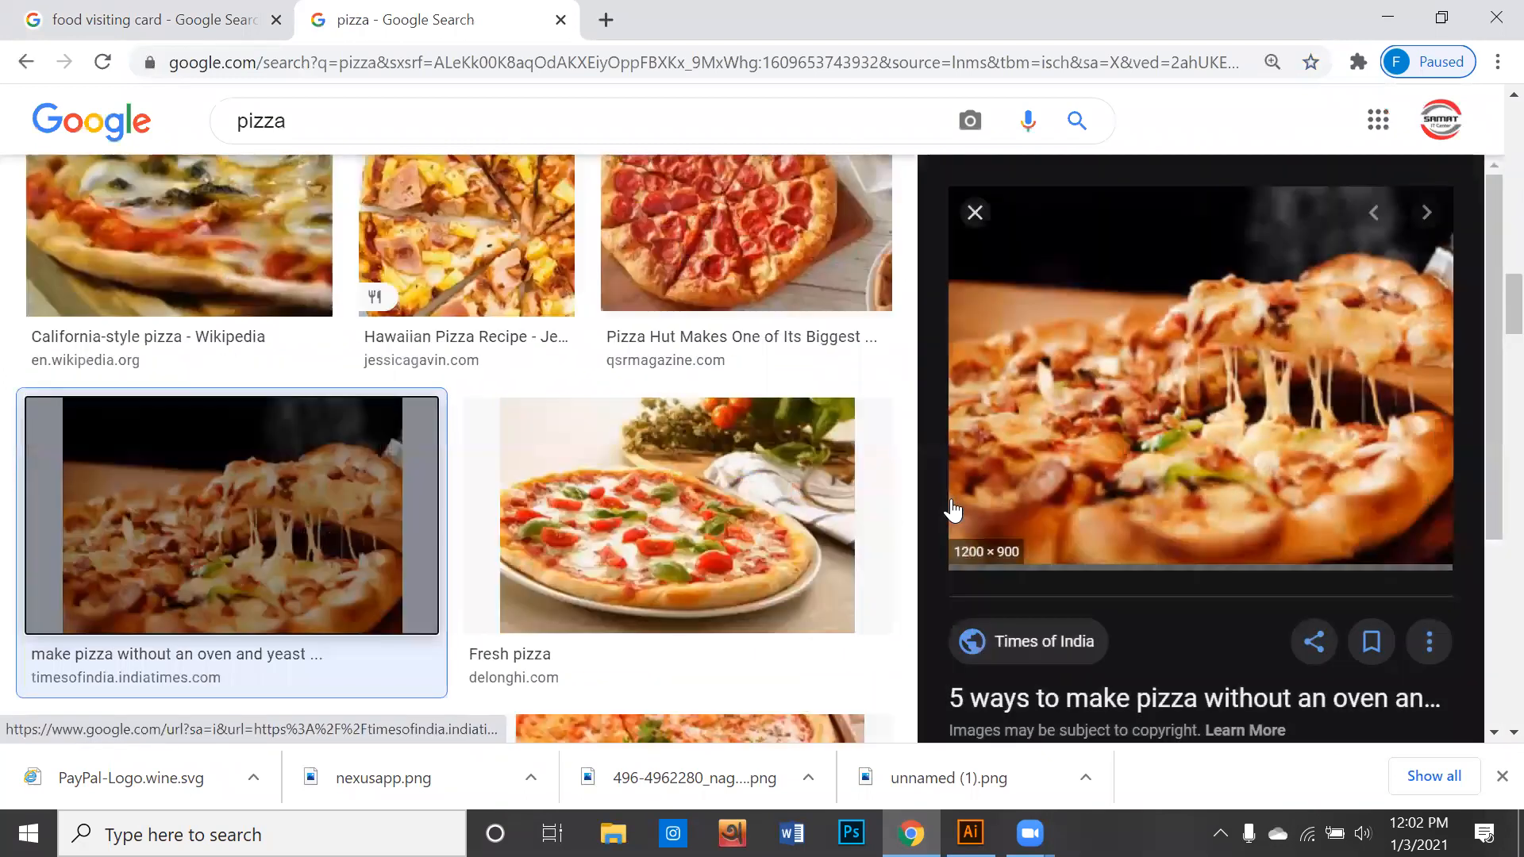
right_click(1056, 376)
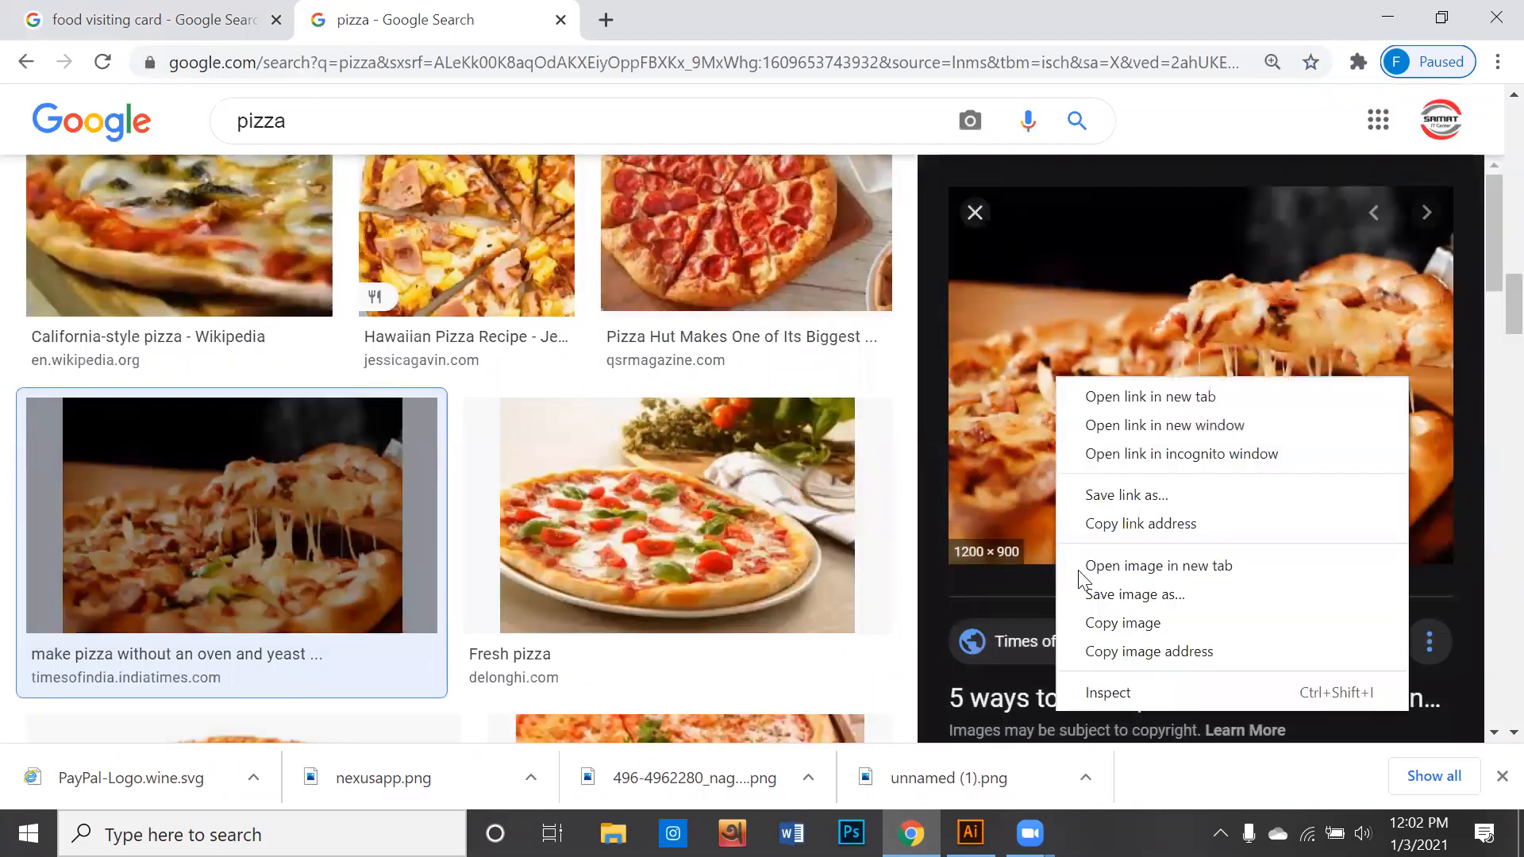
left_click(1111, 624)
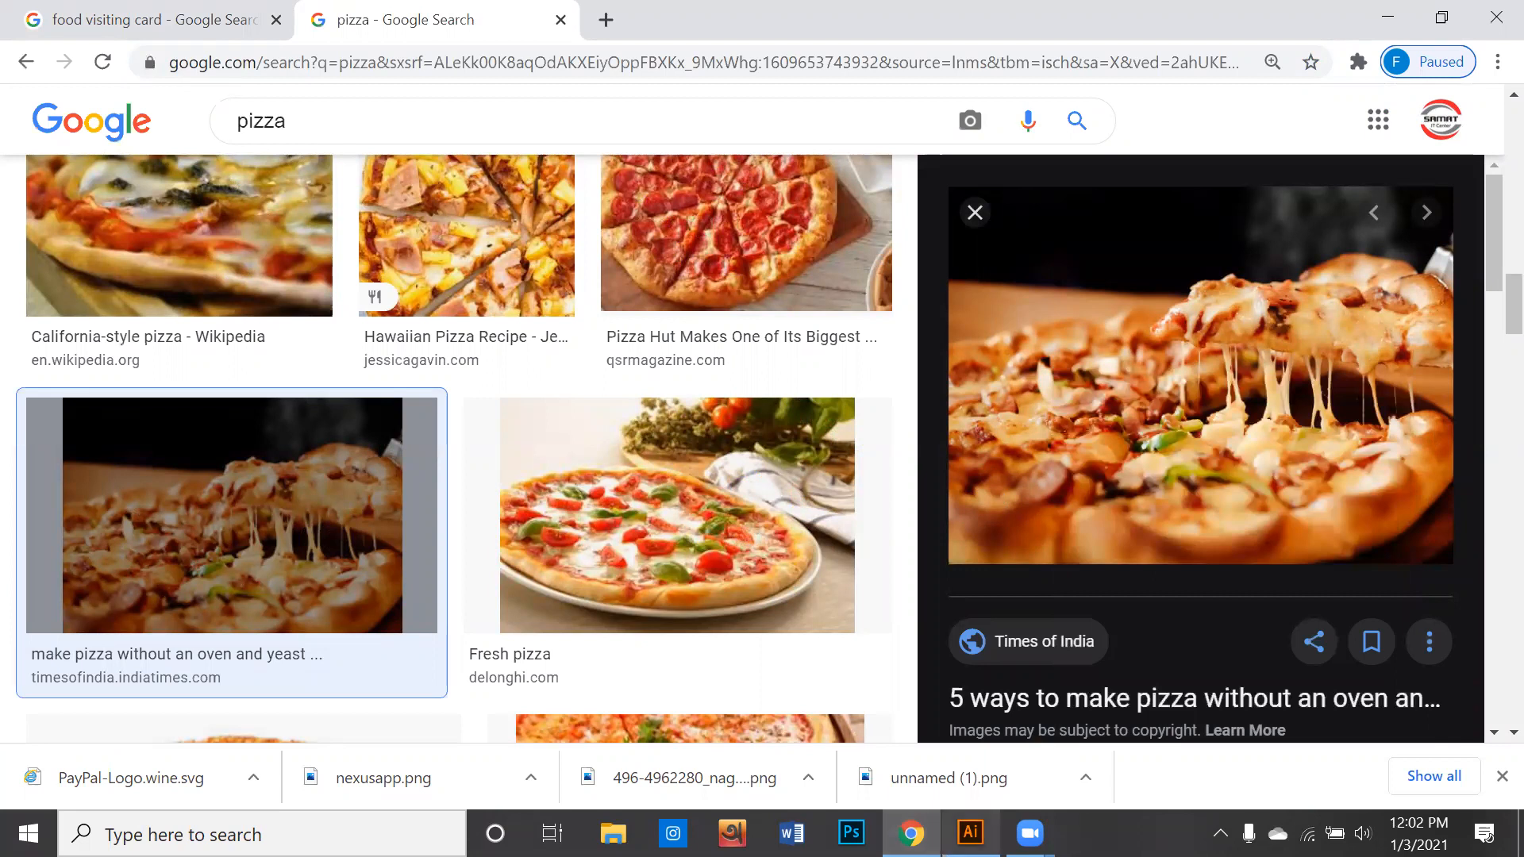
- Switch back to Illustrator, paste the pizza image into the document and move it clear of the red and white card
key("alt+Tab")
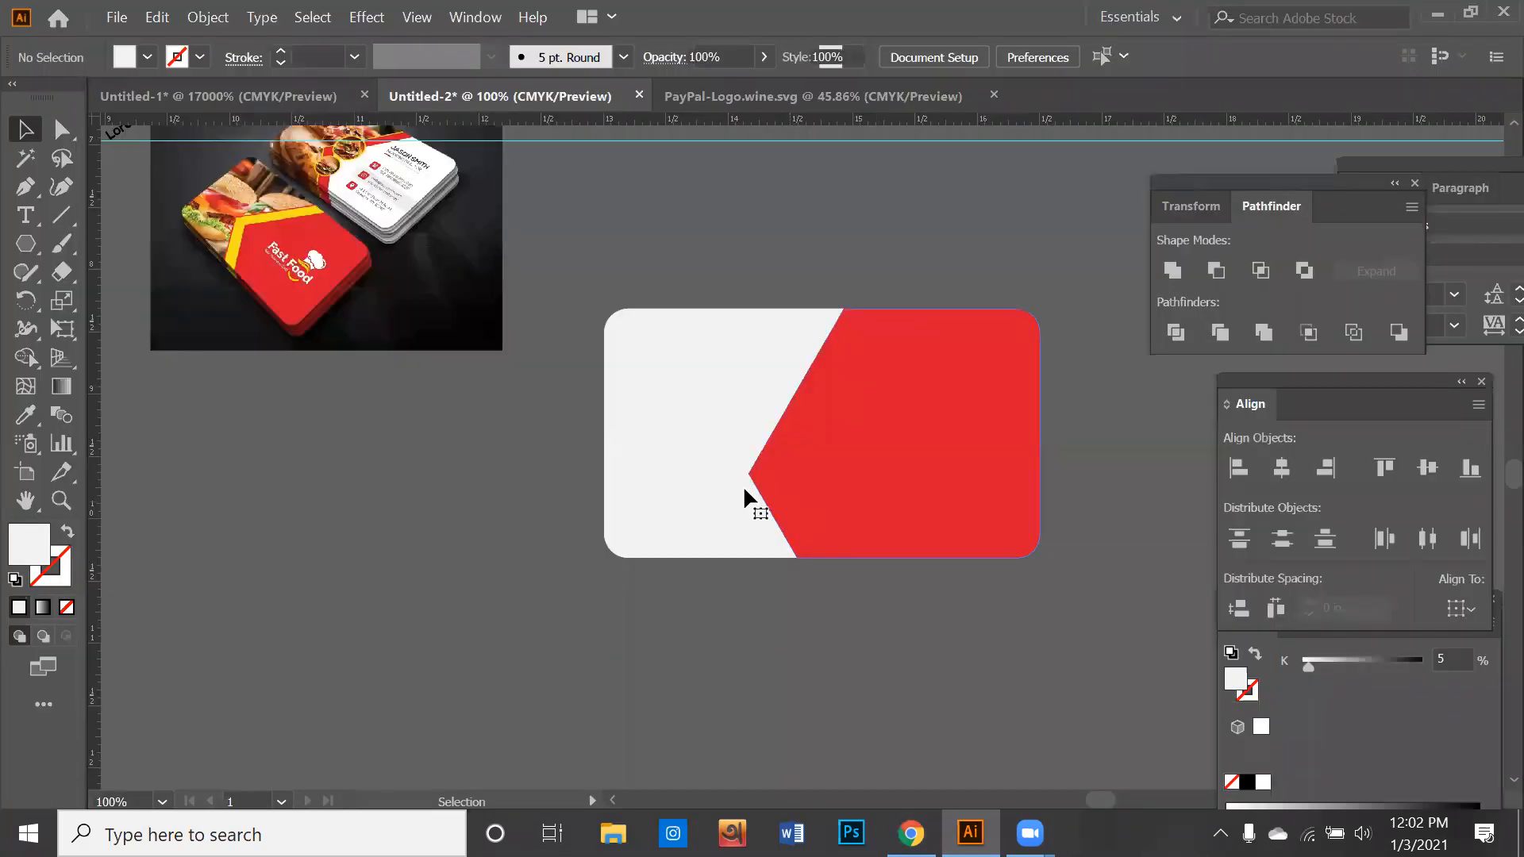
key("ctrl+v")
key("ctrl+minus")
key("ctrl+minus")
key("ctrl+minus")
key("ctrl+minus")
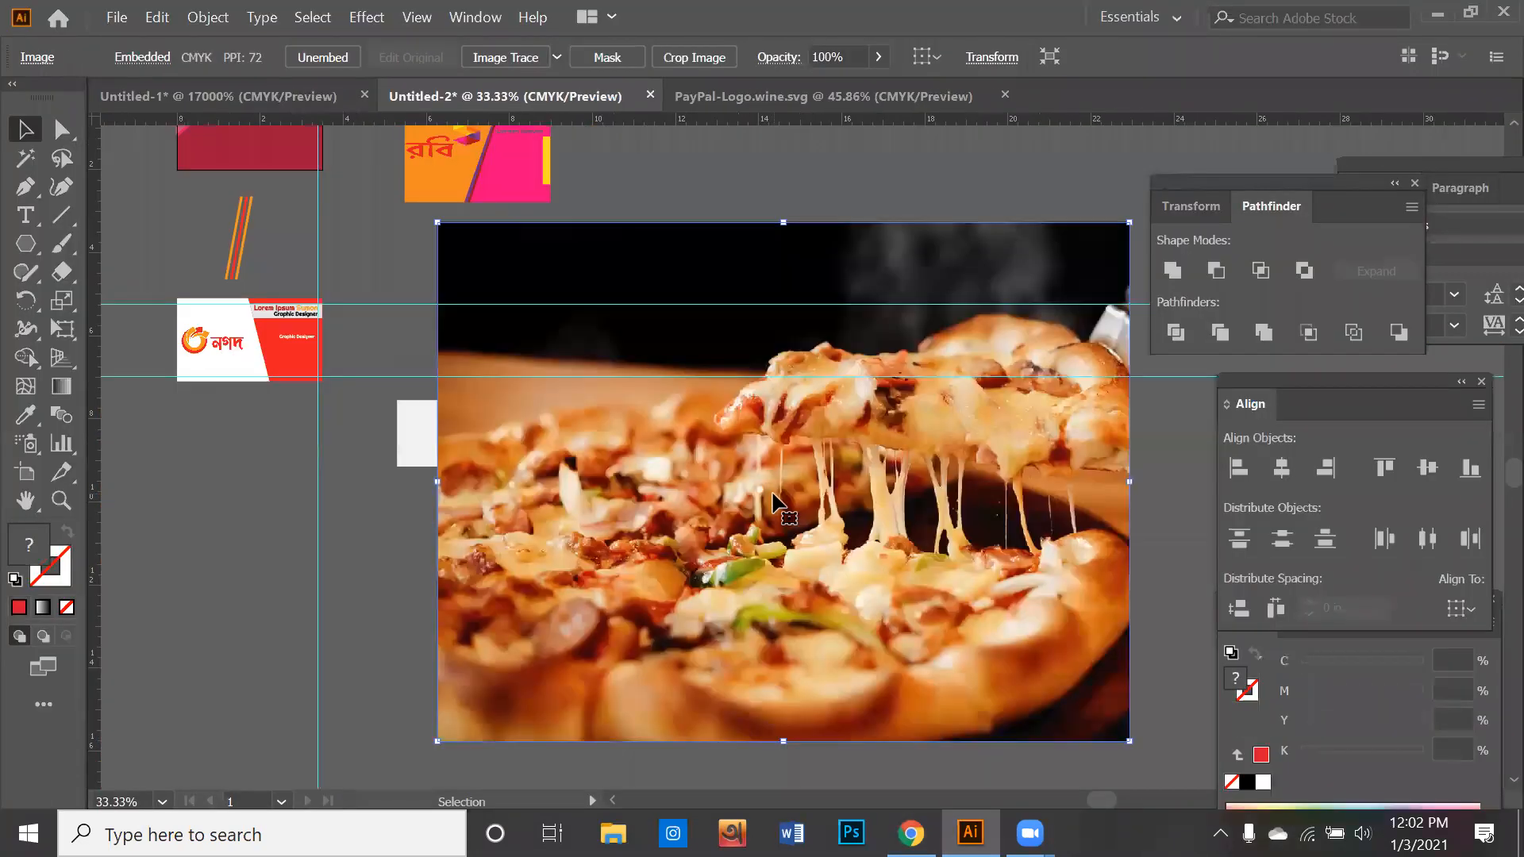
left_click_drag(990, 550, 666, 570)
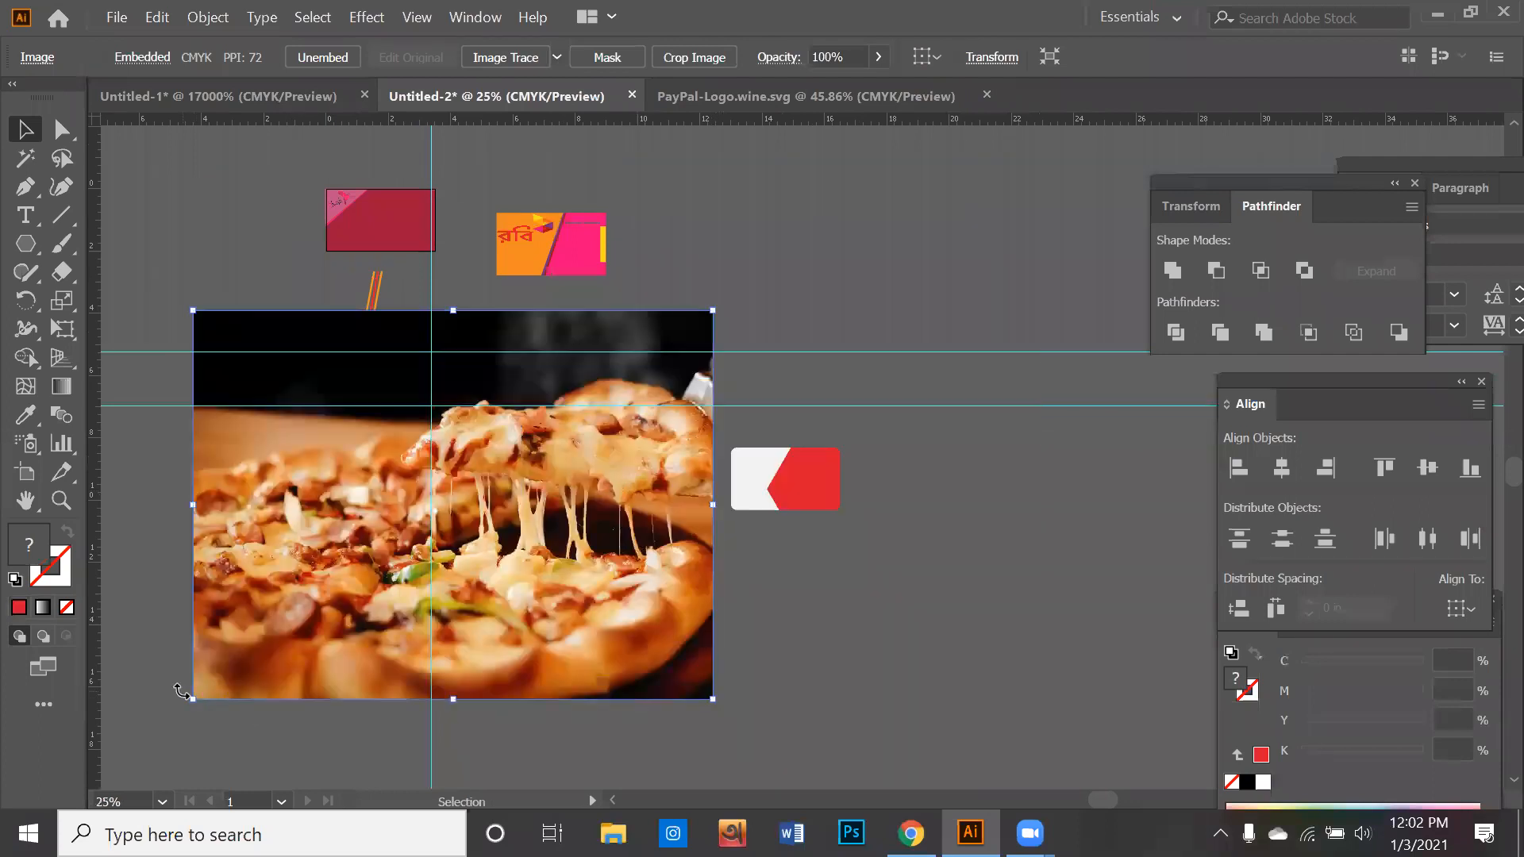
- Scale the pizza image down proportionally to about the card's height and place it over the card's white part
left_click_drag(195, 708, 356, 446)
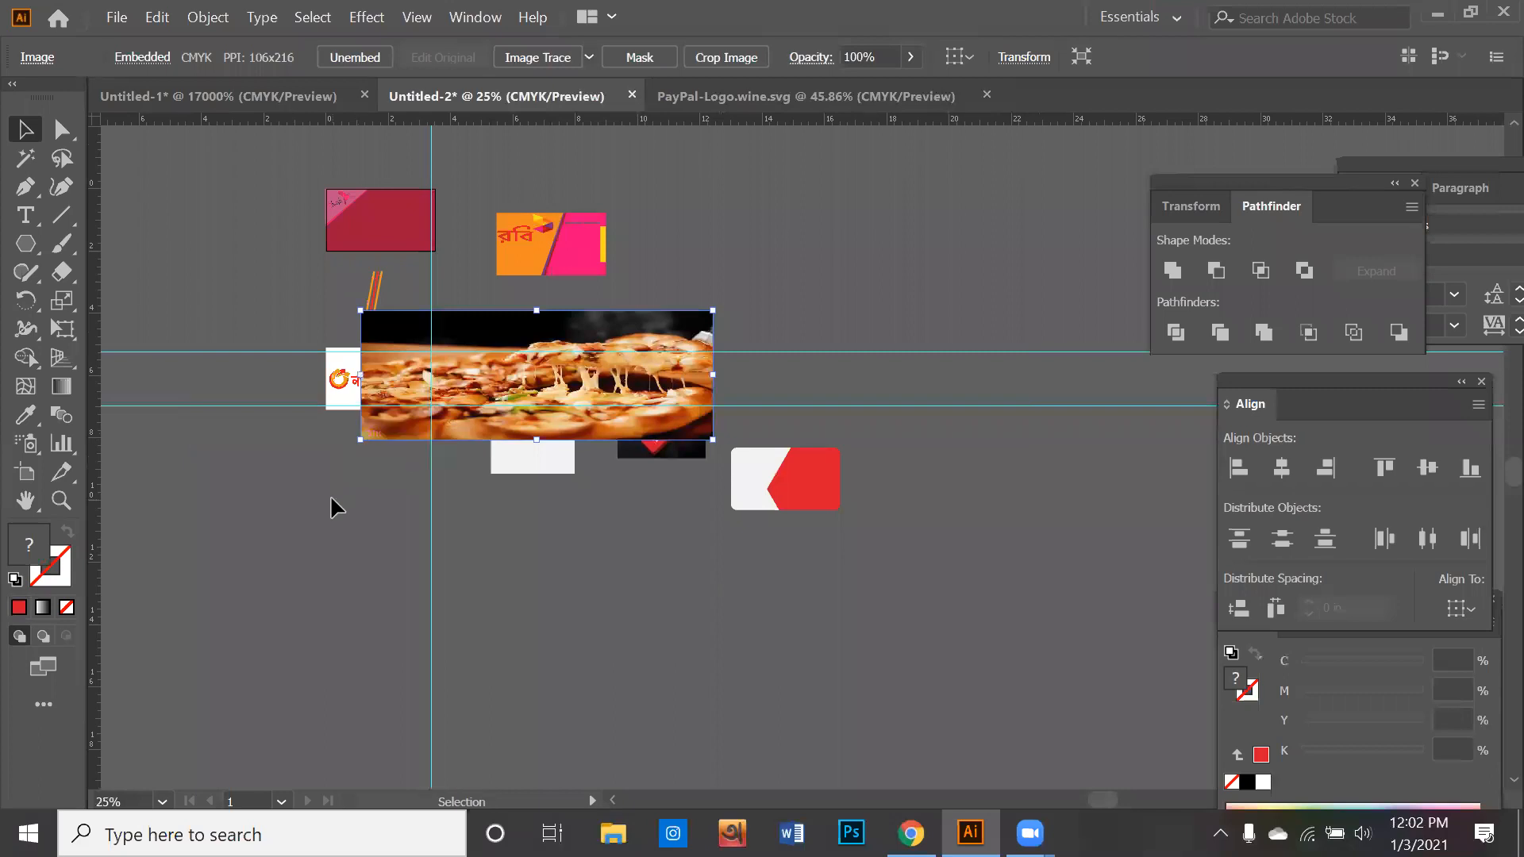
key("ctrl+z")
left_click_drag(194, 698, 526, 450)
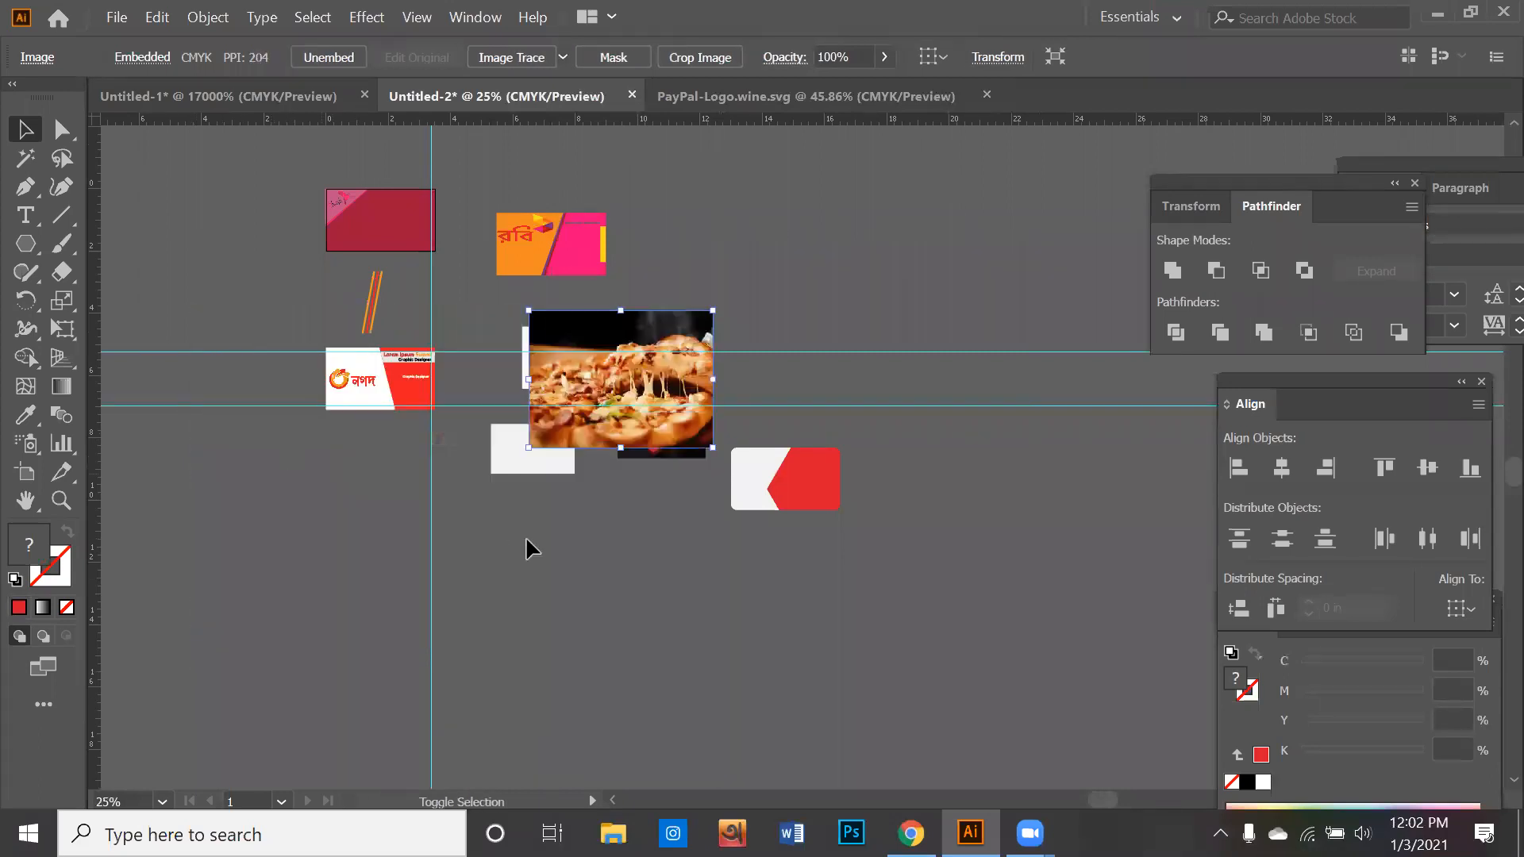
left_click_drag(615, 433, 684, 510)
left_click(707, 544)
scroll(823, 479, "up", 5)
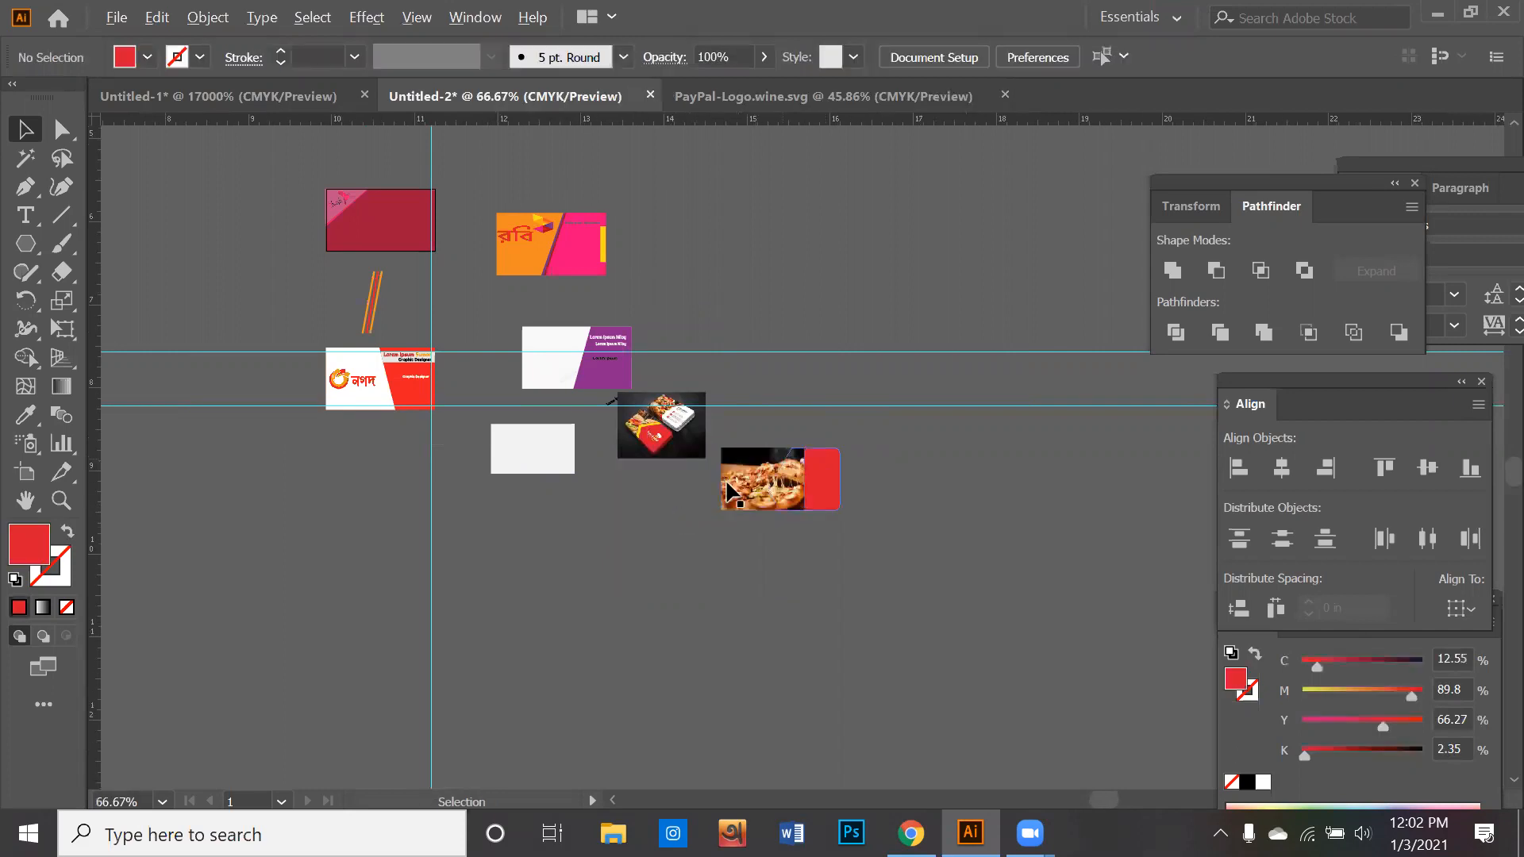
- Move the pizza image down and left so it only partly overlaps the card's white piece
left_click_drag(653, 500, 843, 518)
left_click_drag(839, 517, 635, 513)
scroll(578, 472, "up", 1)
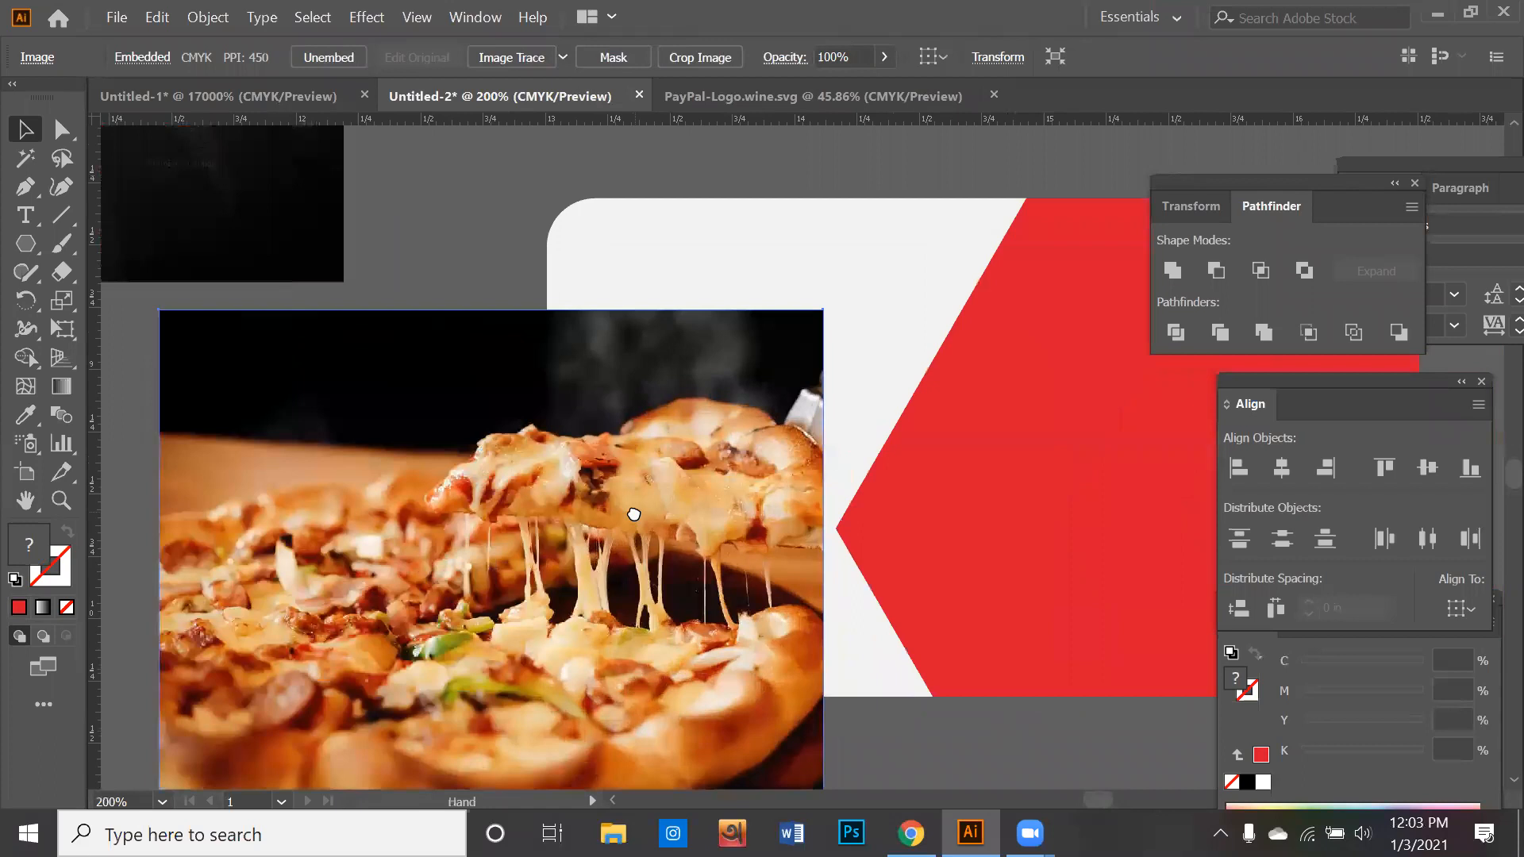
left_click_drag(325, 238, 169, 225)
left_click_drag(433, 400, 443, 347)
right_click(903, 316)
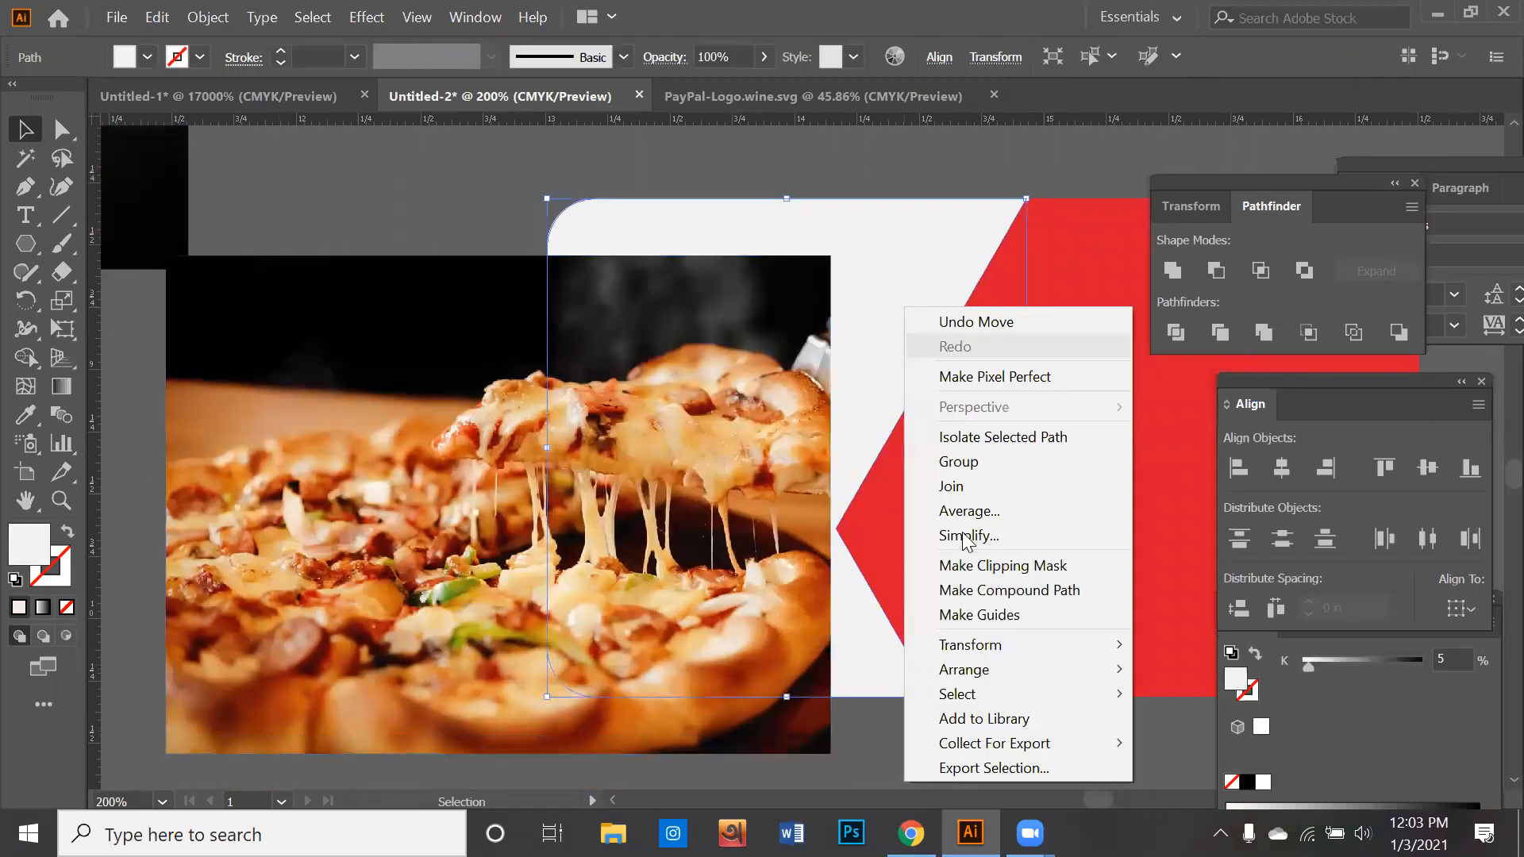
mouse_move(1128, 671)
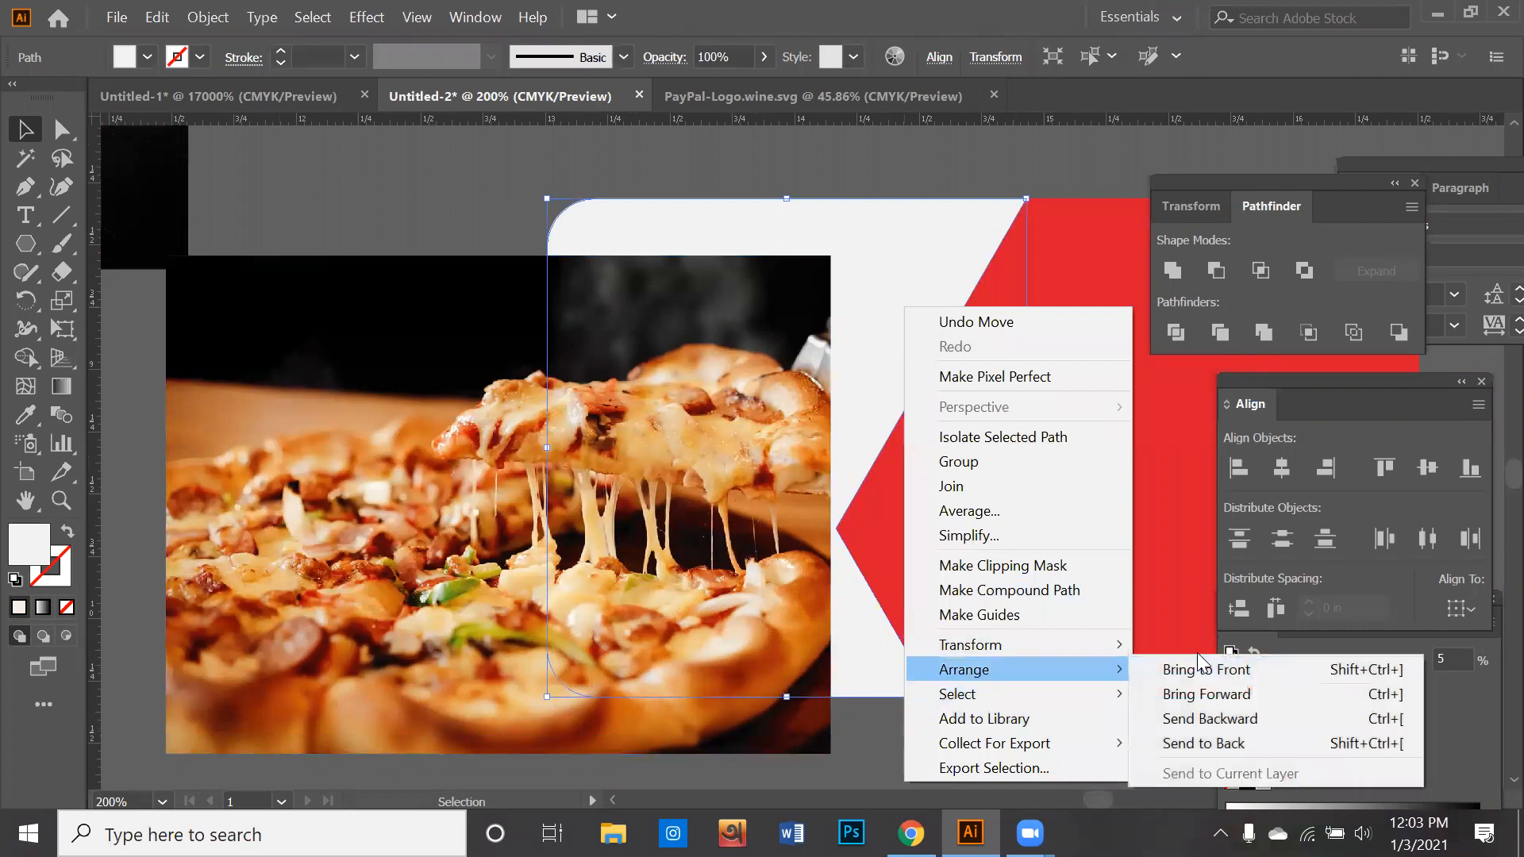
left_click(1175, 624)
- Send the pizza image to the back and shift it behind the lower-left part of the card
right_click(698, 490)
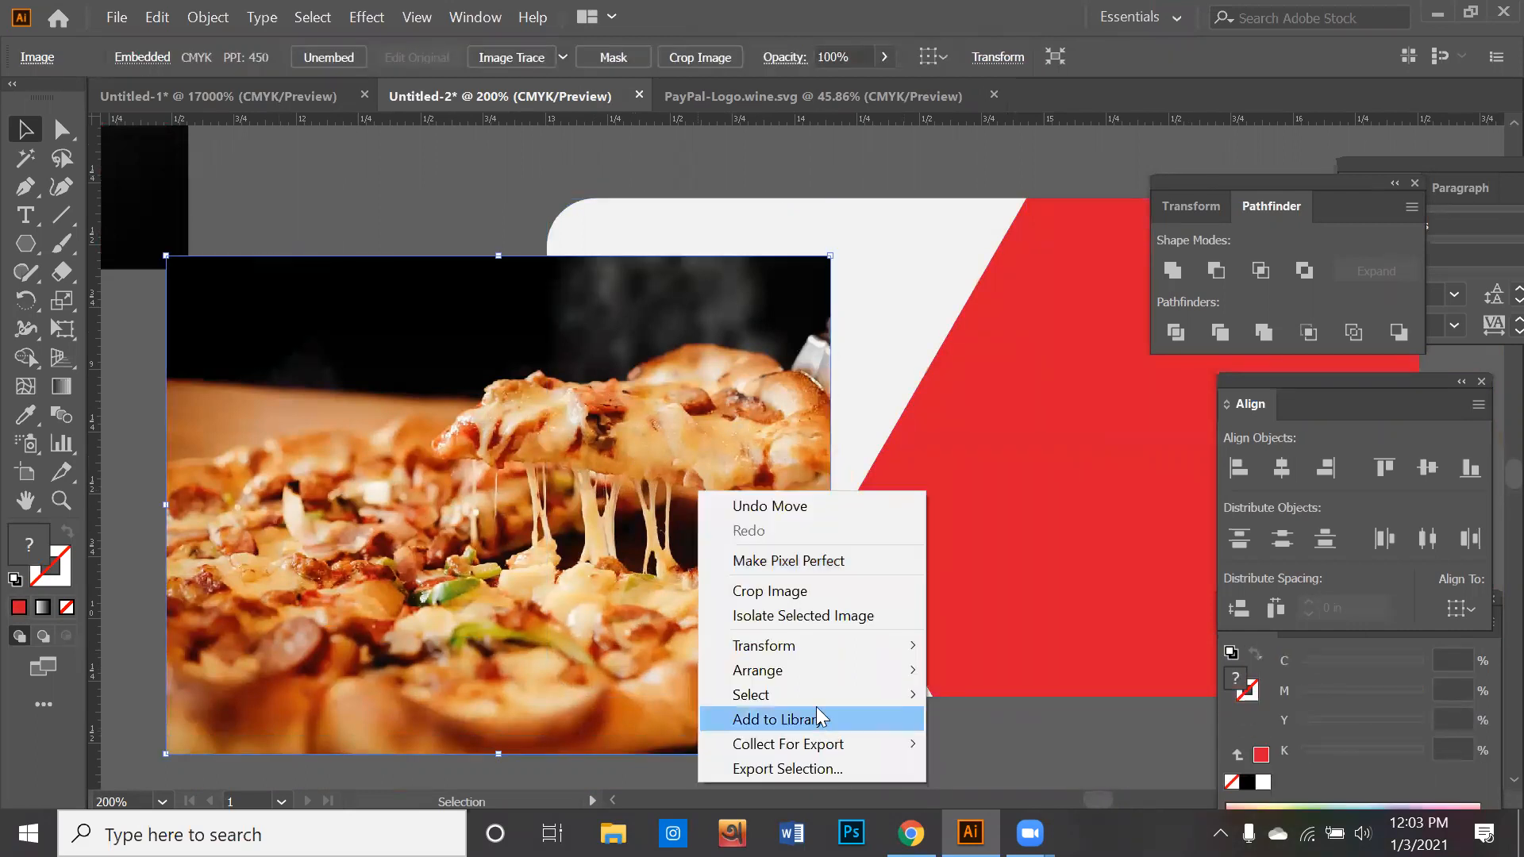
mouse_move(842, 673)
left_click(1024, 745)
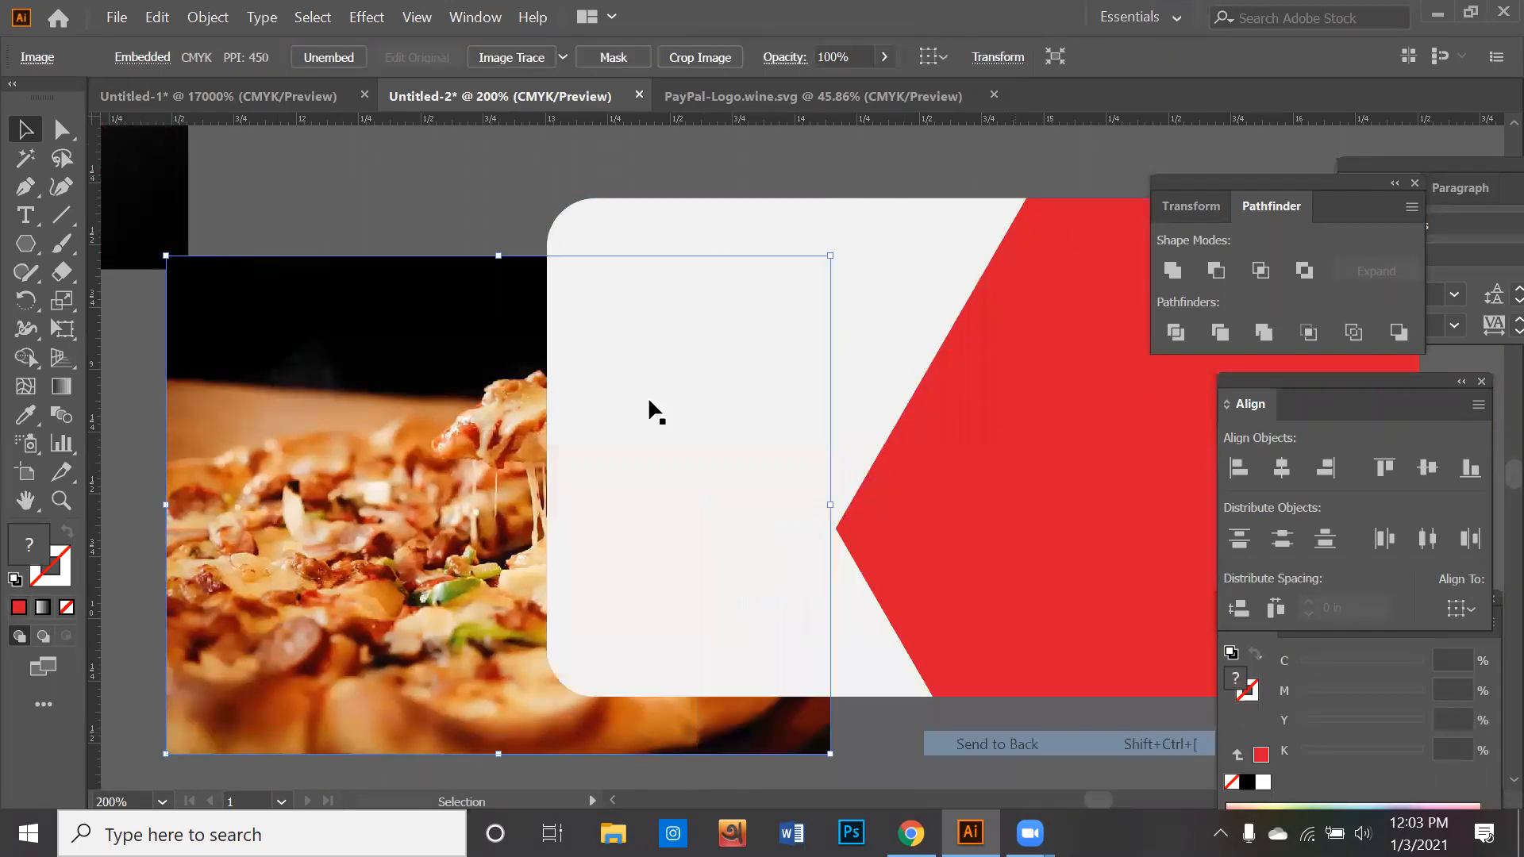
left_click(452, 246)
left_click_drag(537, 435, 704, 411)
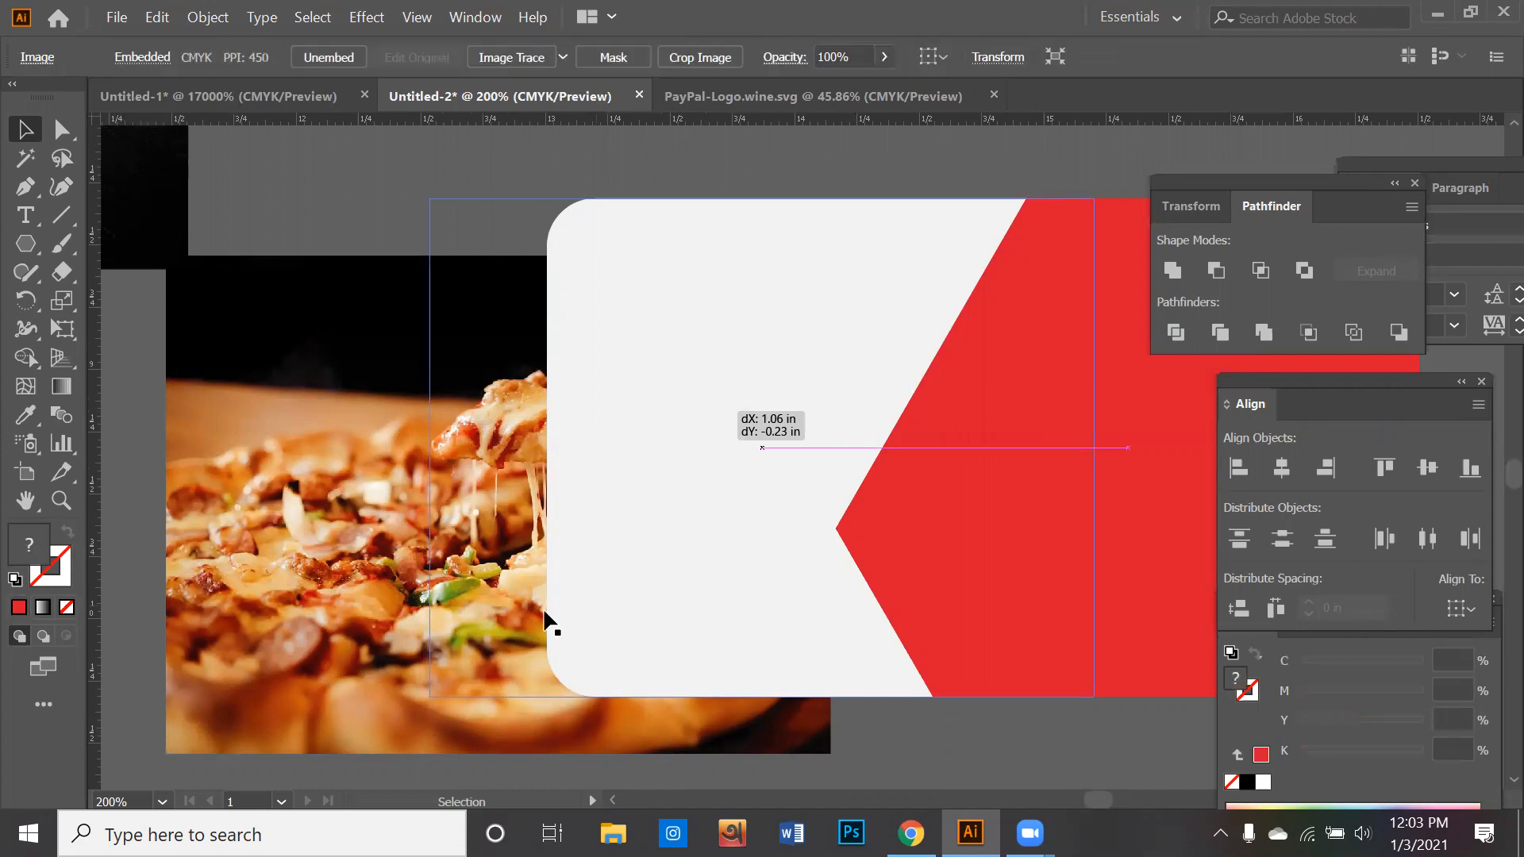
left_click_drag(492, 537, 363, 649)
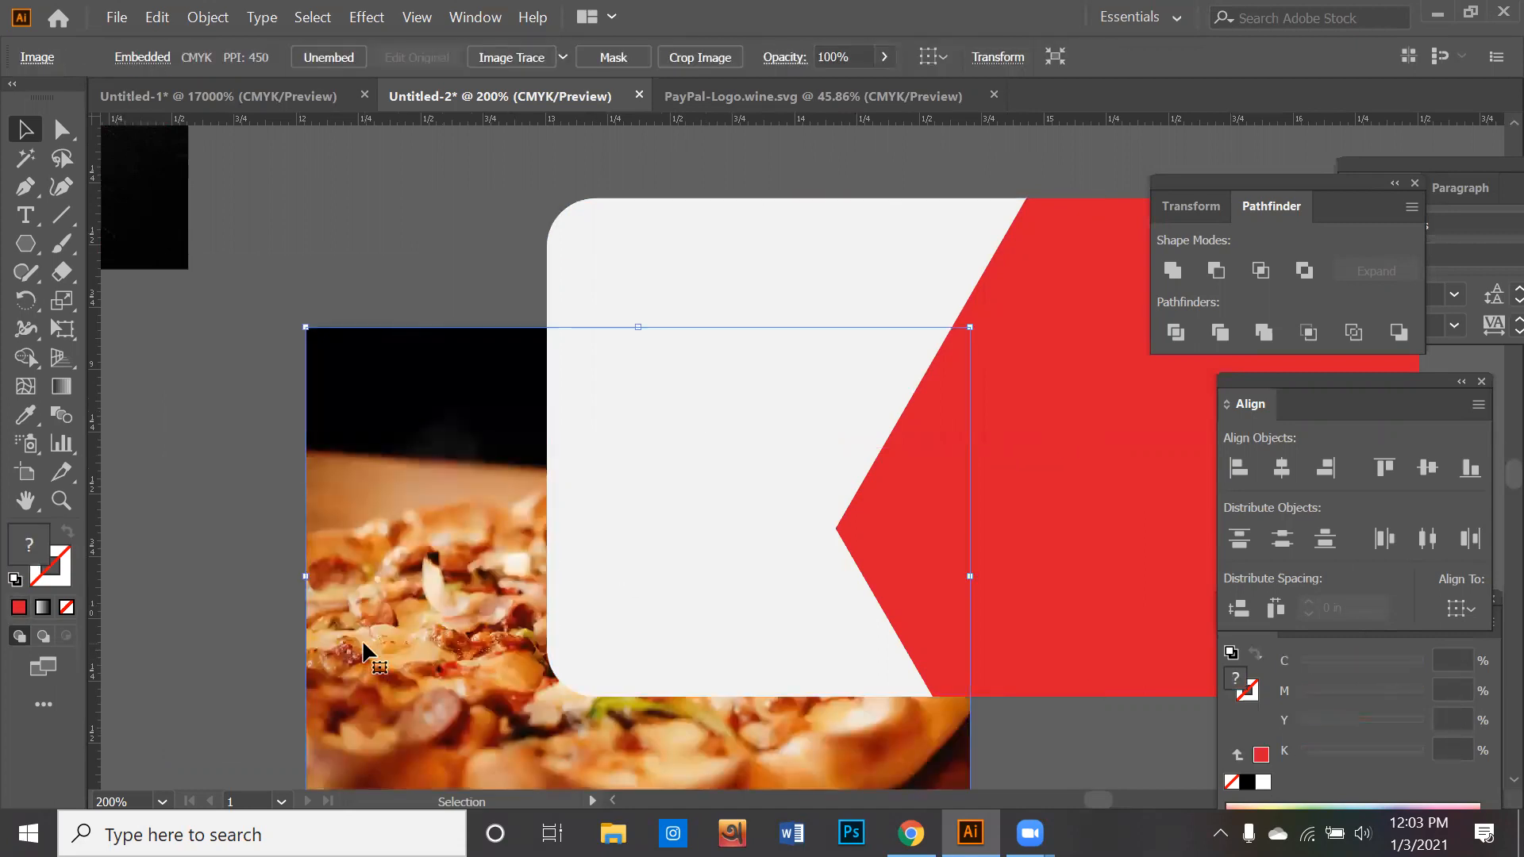
- Reposition the pizza image farther right behind the card, leaving its left and lower edges sticking out
scroll(384, 426, "down", 6)
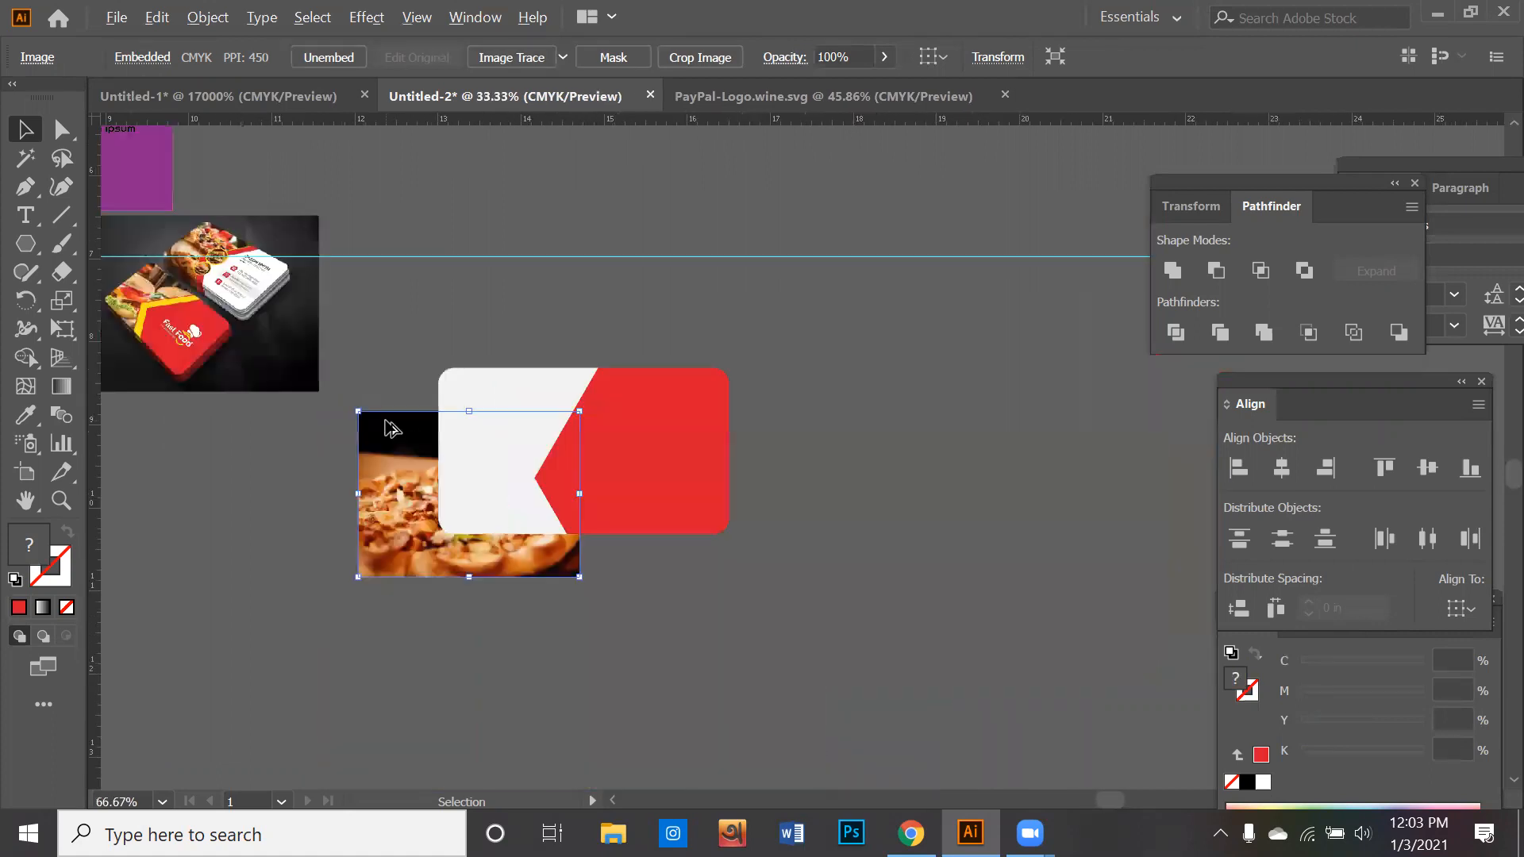
scroll(354, 411, "down", 2)
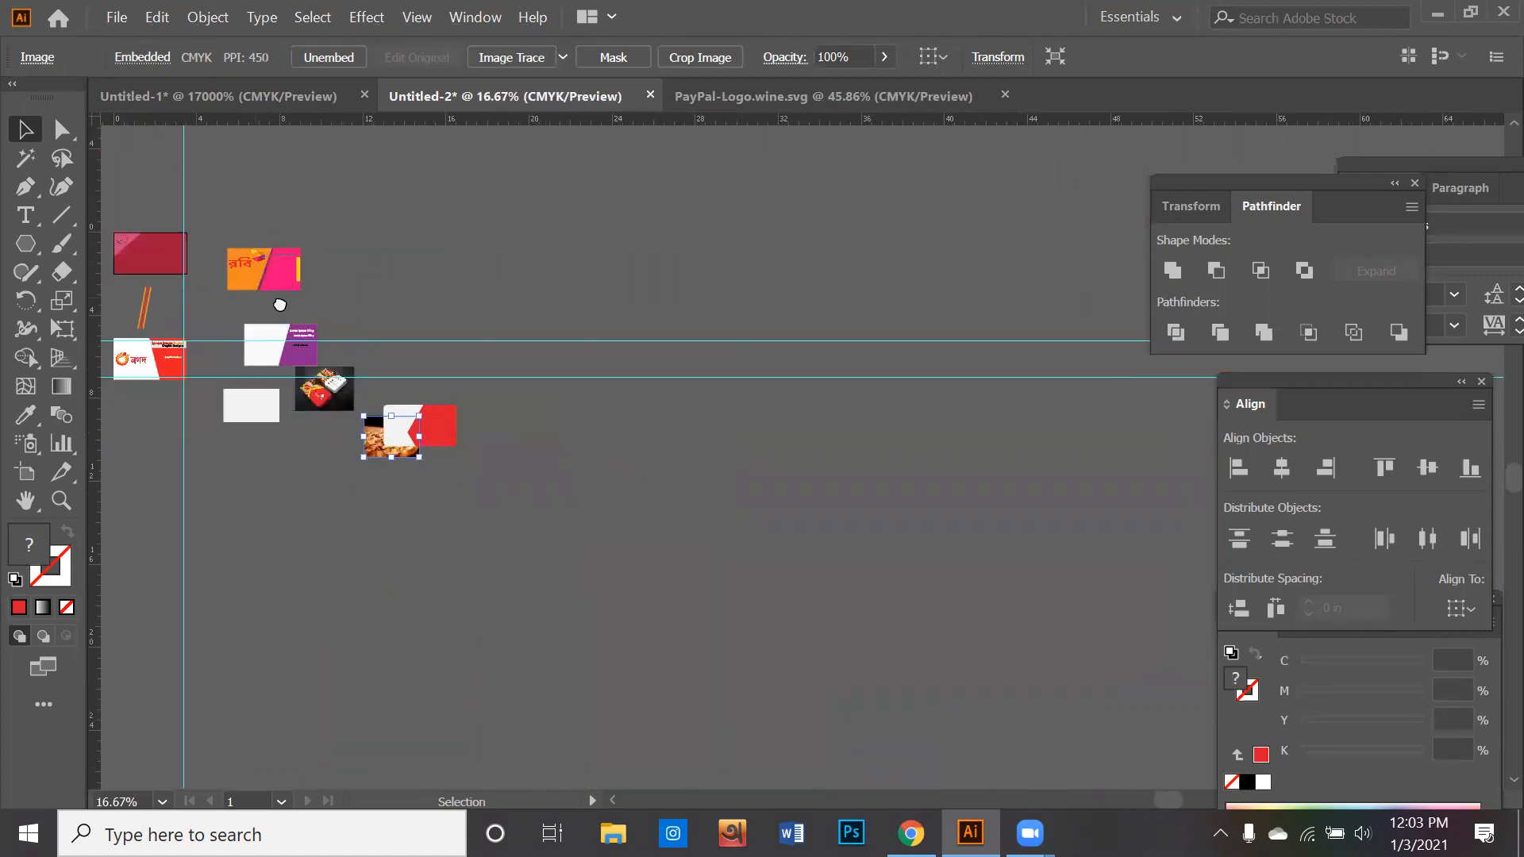
scroll(246, 262, "left", 2)
scroll(493, 443, "up", 4)
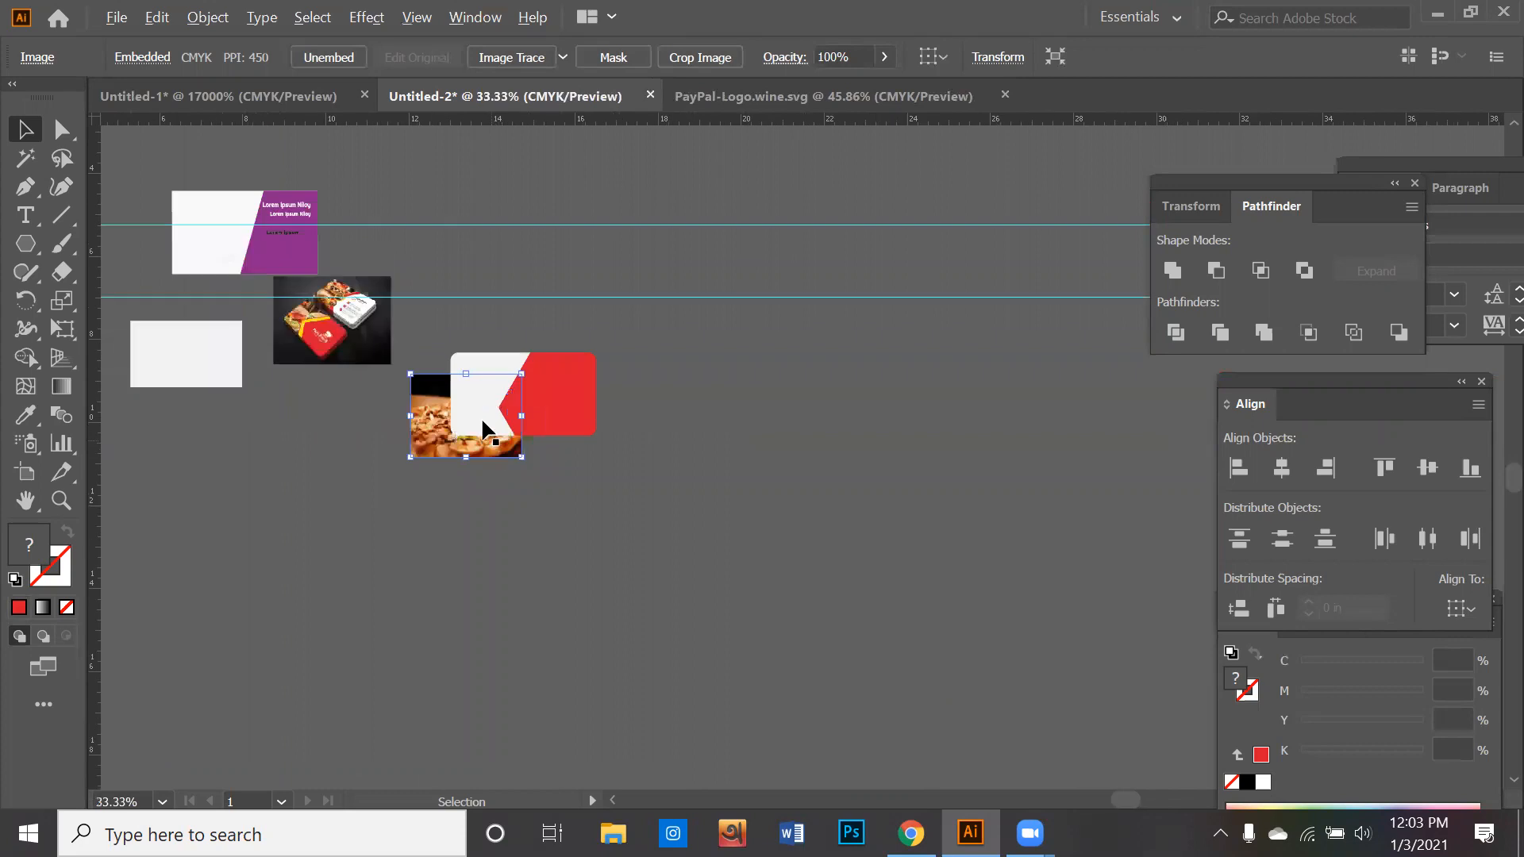
scroll(483, 419, "up", 1)
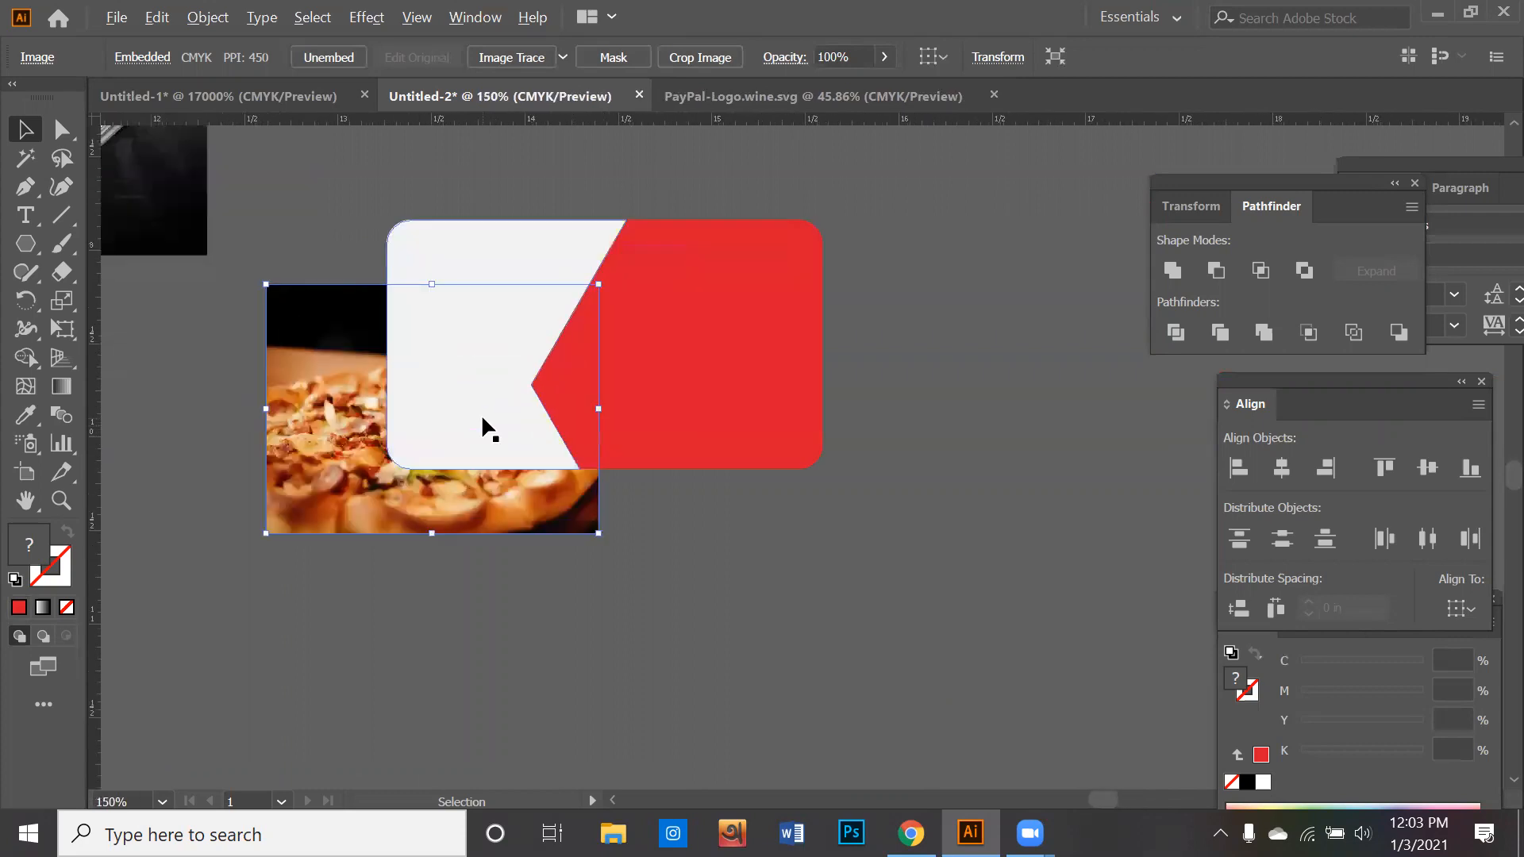
scroll(482, 419, "up", 1)
left_click_drag(481, 413, 709, 553)
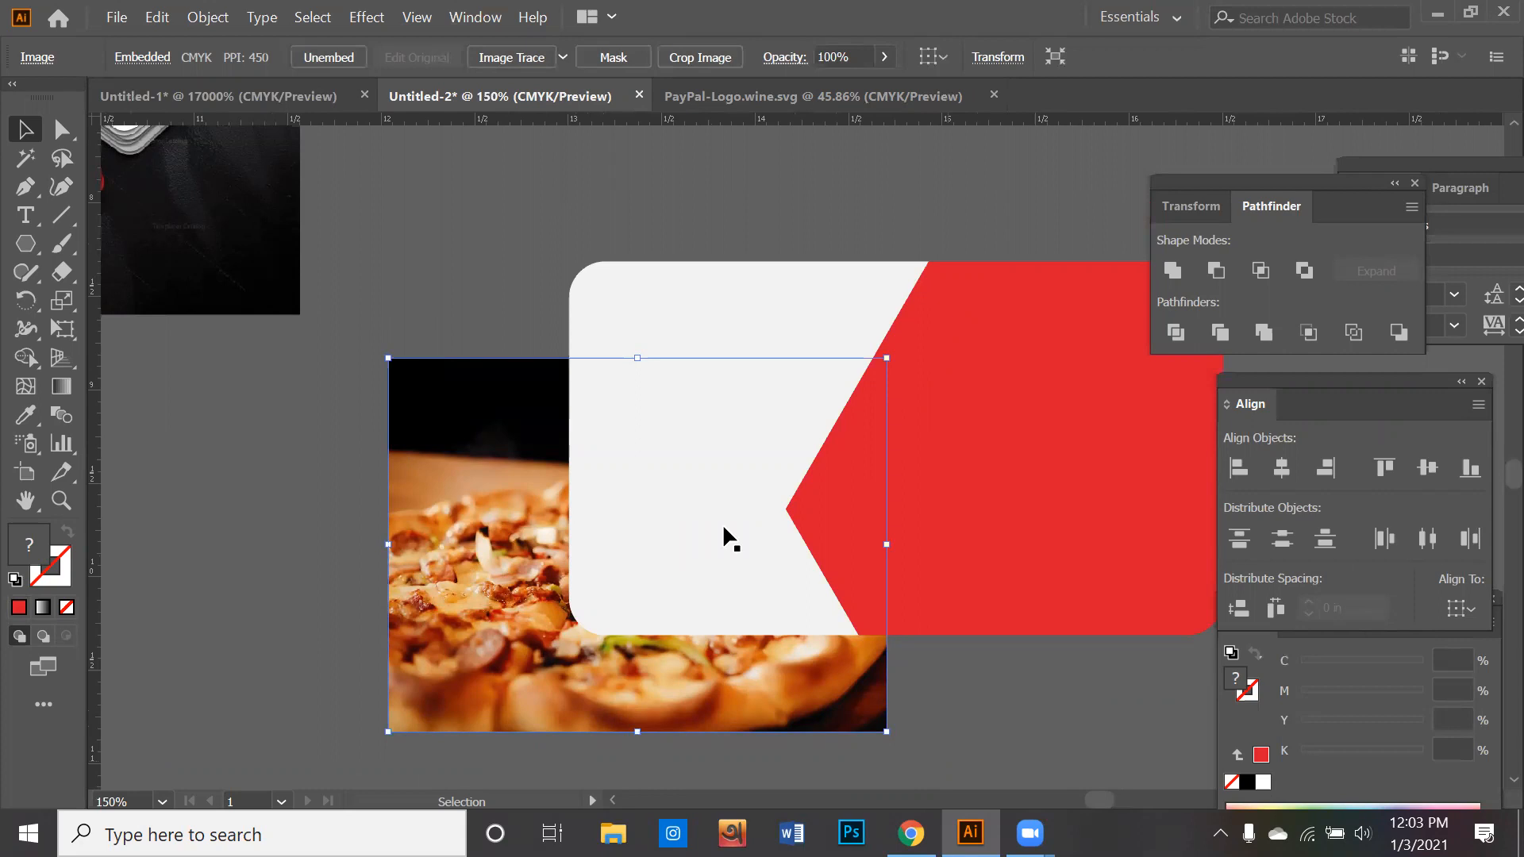
key("ctrl+shift+a")
left_click_drag(712, 703, 796, 605)
left_click_drag(530, 545, 443, 668)
left_click_drag(572, 626, 671, 619)
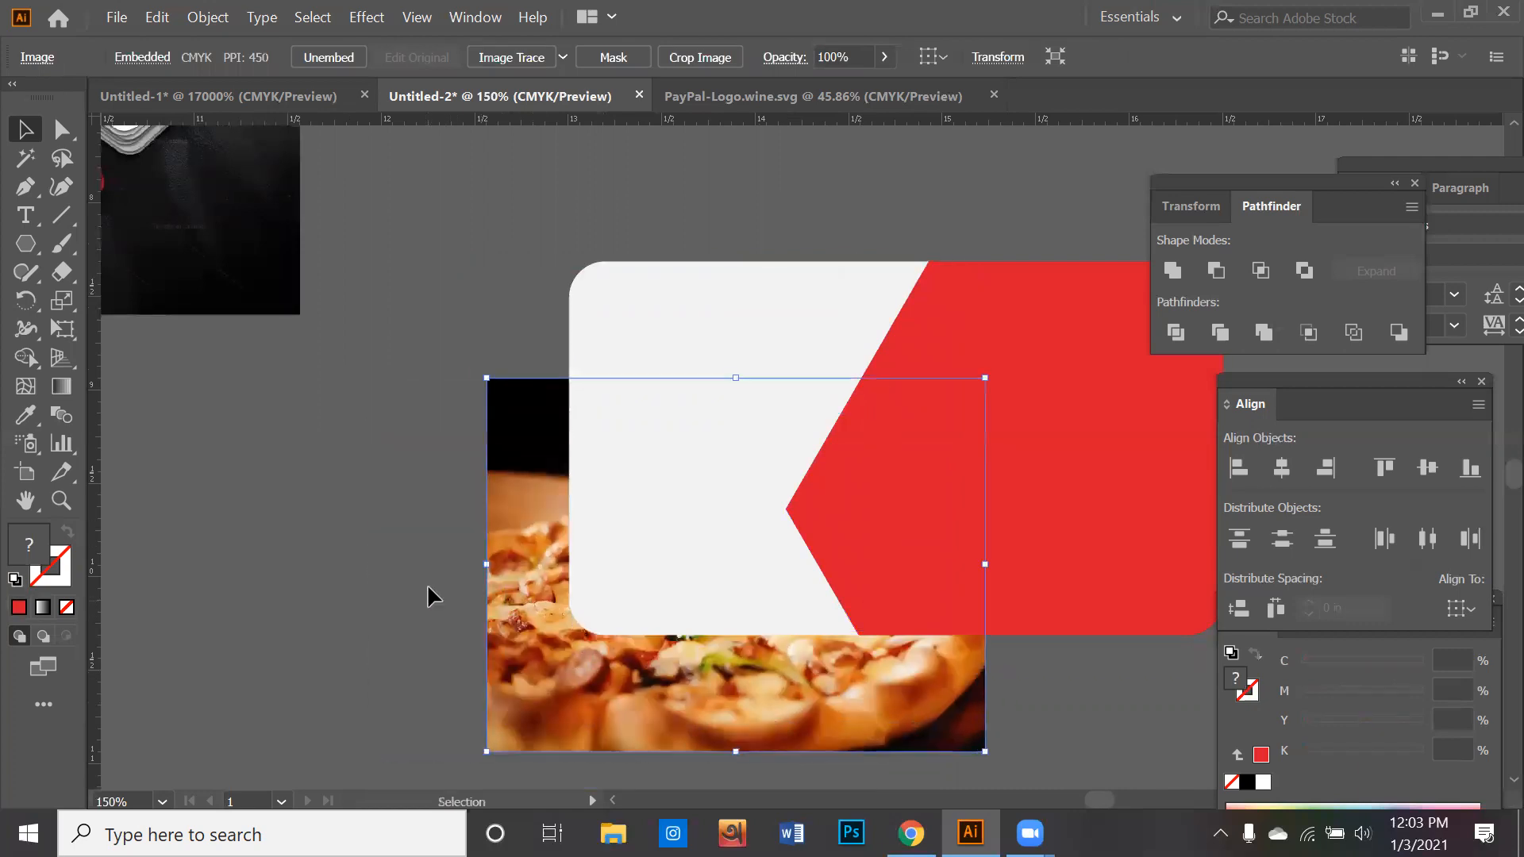
- Lower the opacity of the card's white piece as a trial and return it to 100%
left_click(648, 526)
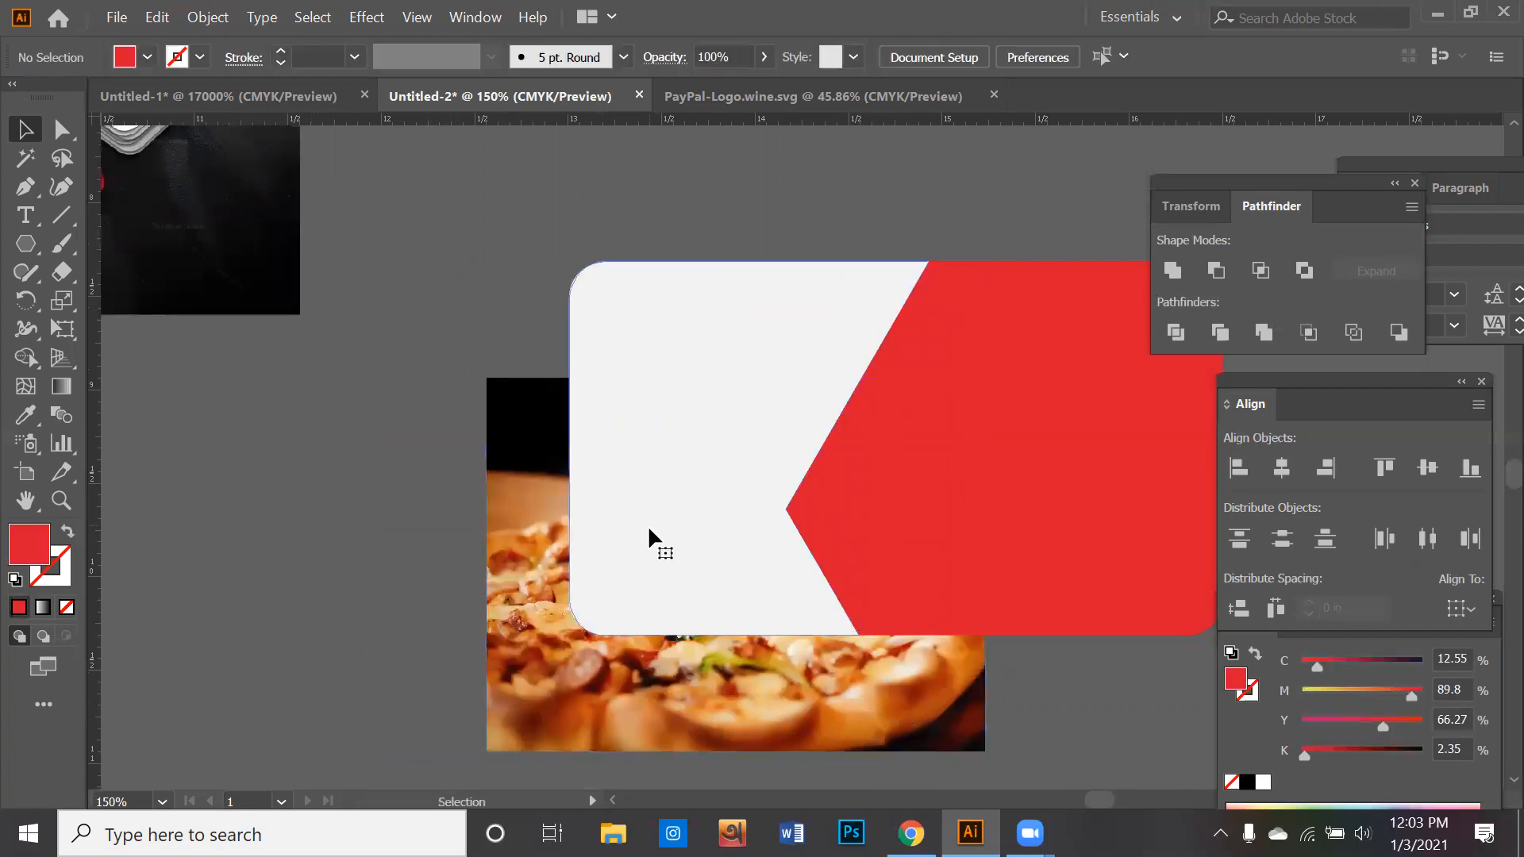
left_click(765, 57)
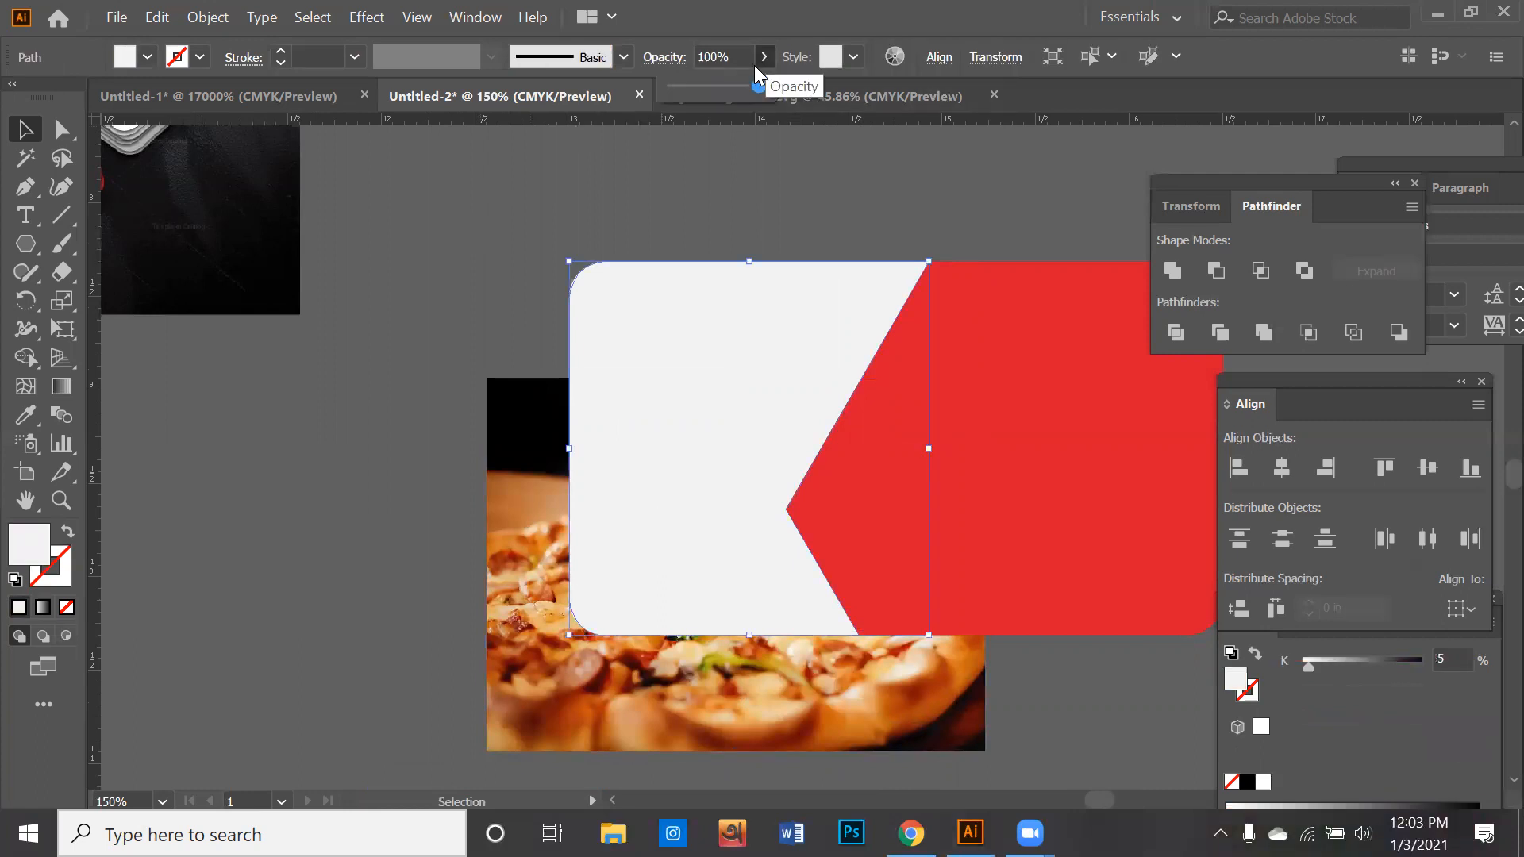
left_click(715, 87)
left_click_drag(716, 89, 878, 102)
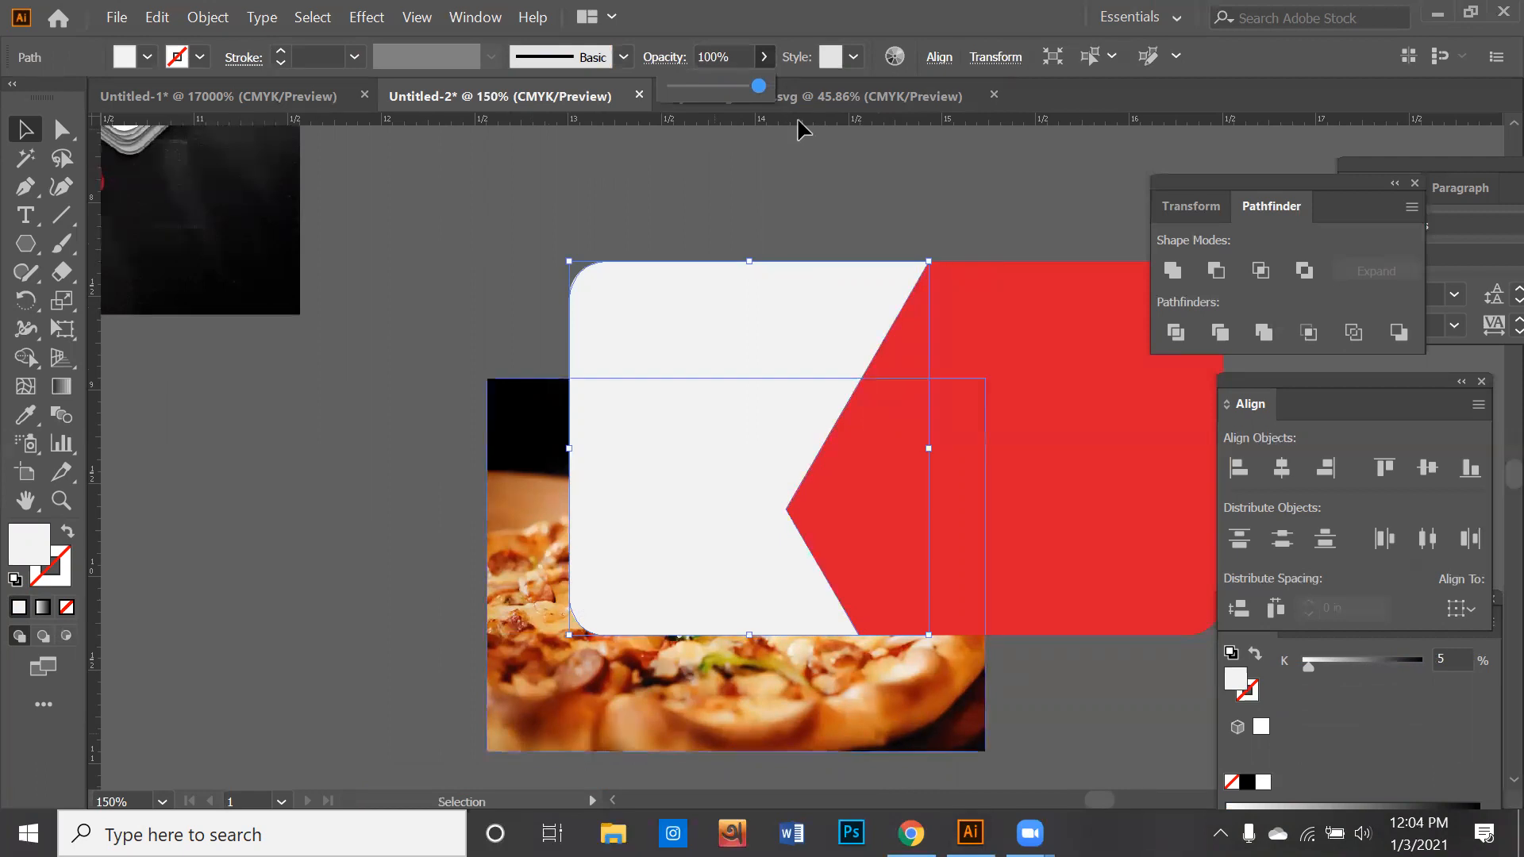
- Show the transparency settings for the card's white piece and place them above the artwork
left_click(730, 537)
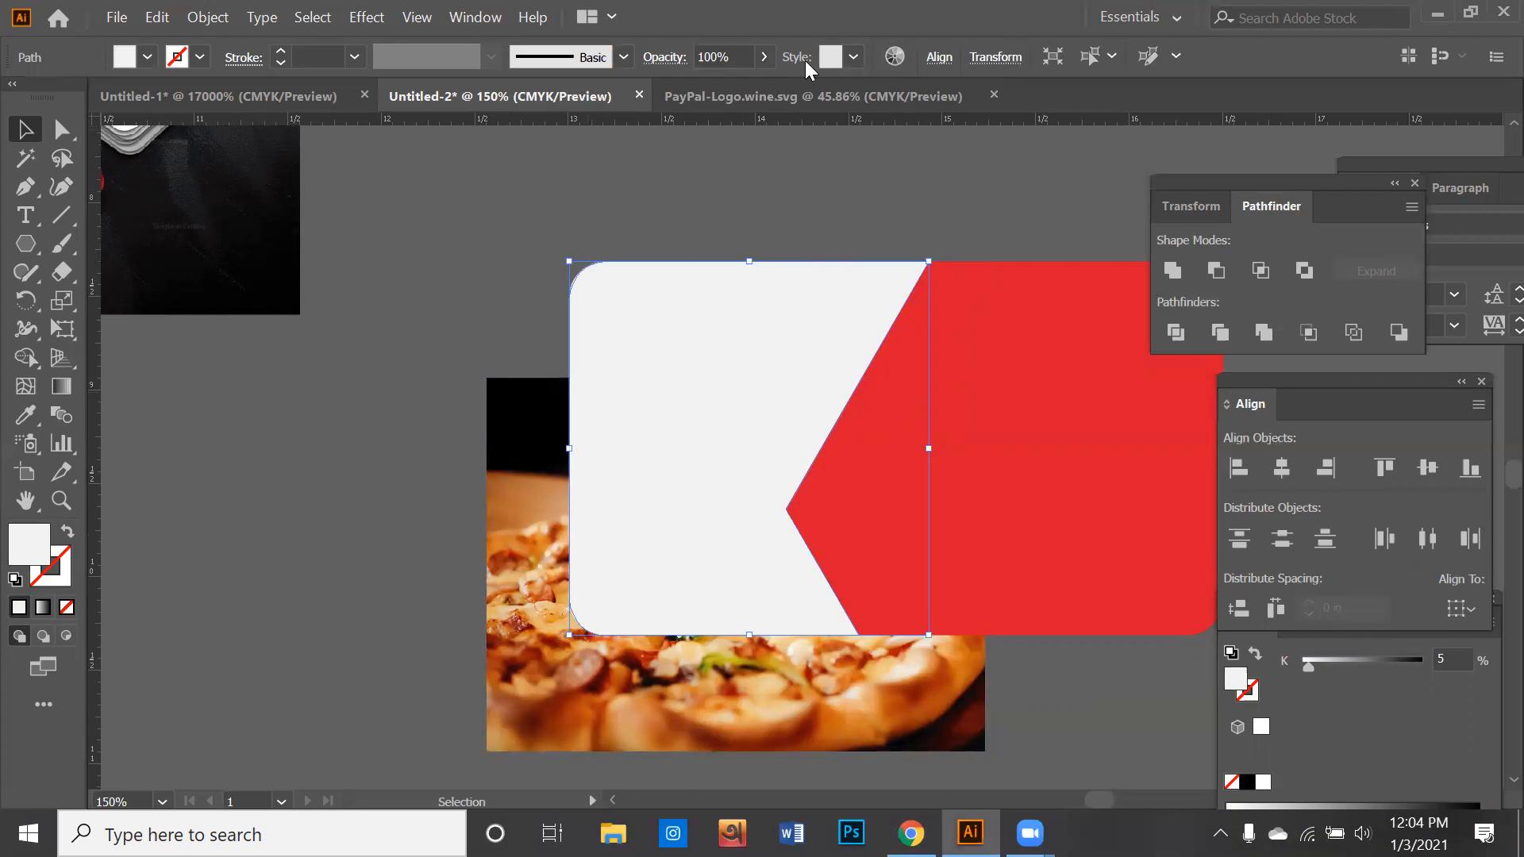
left_click(475, 18)
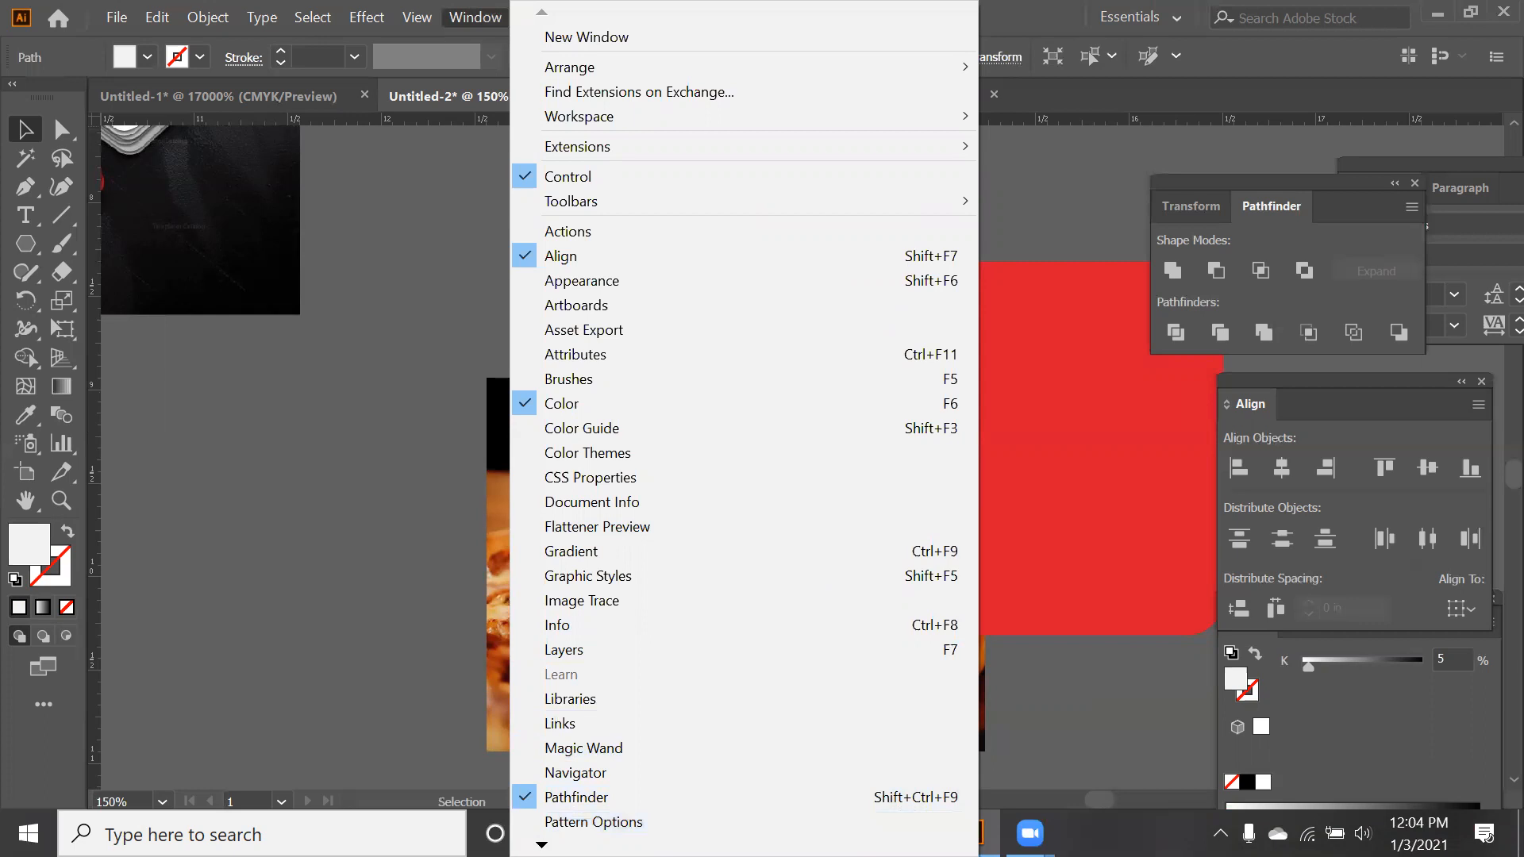
mouse_move(603, 845)
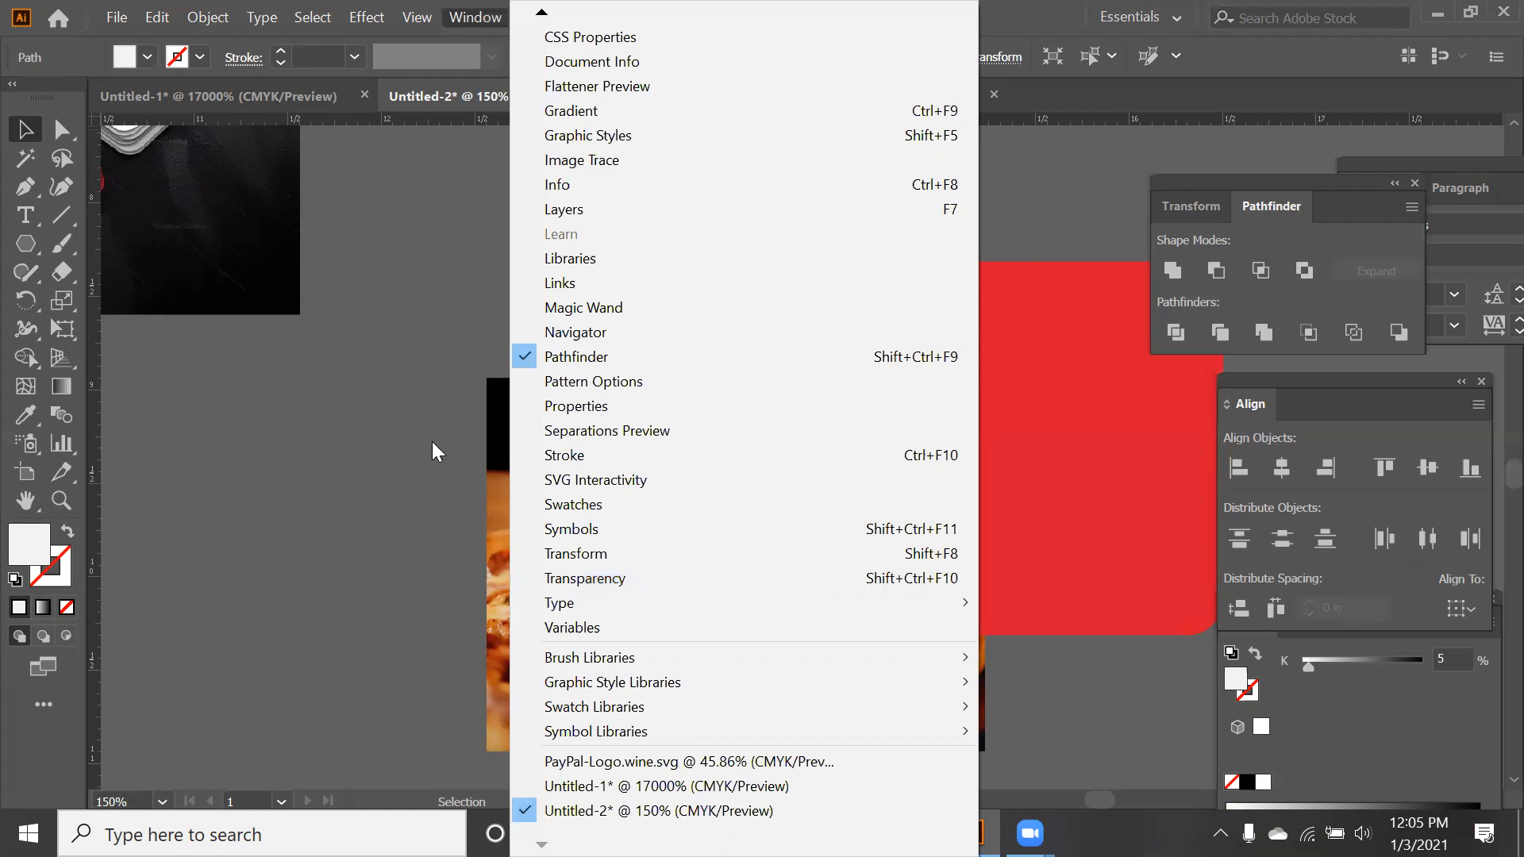
left_click(656, 569)
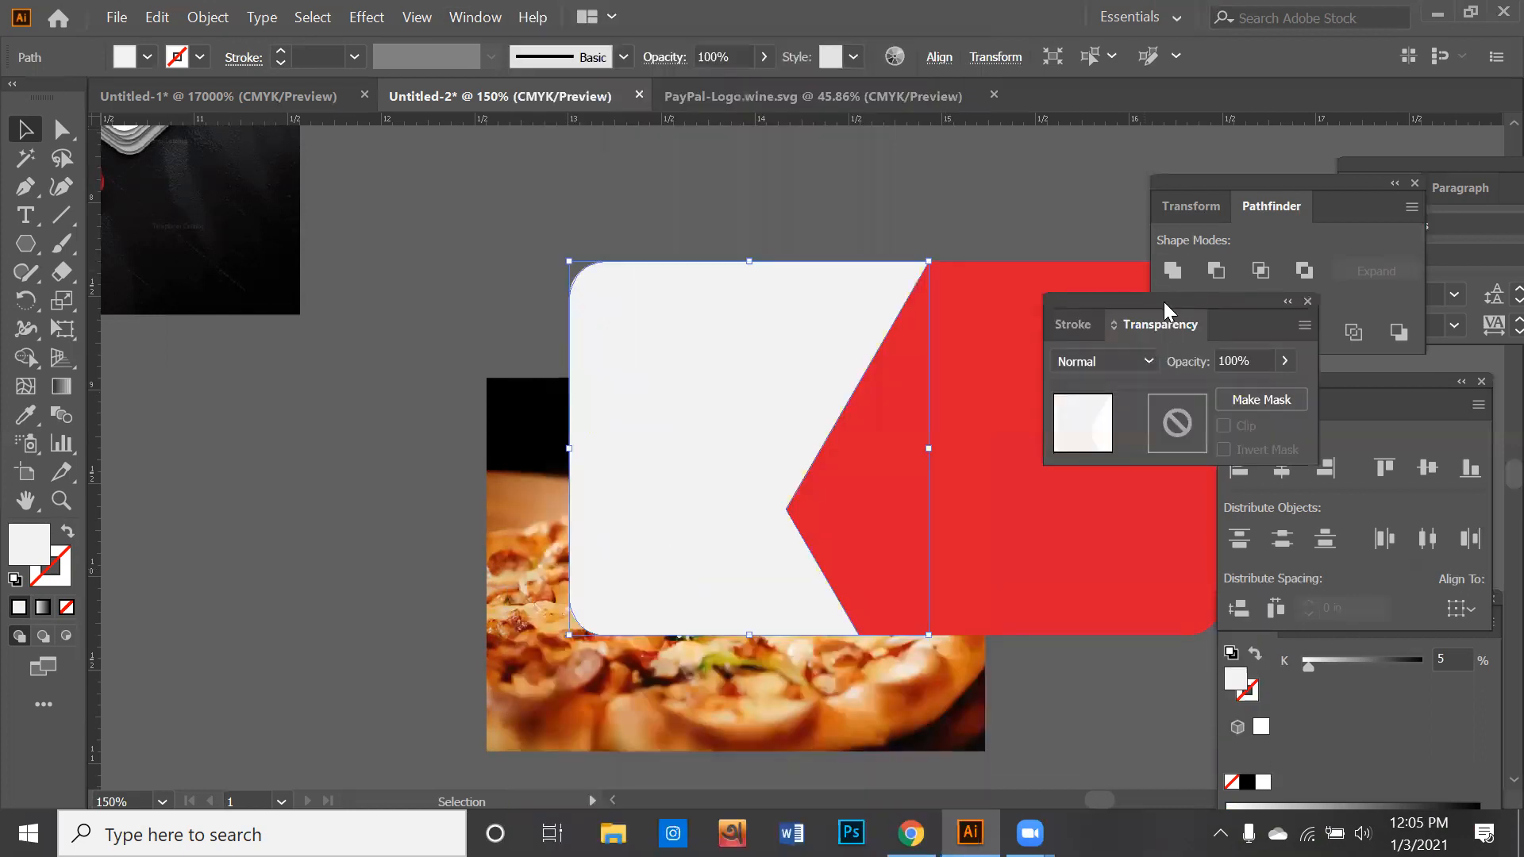
left_click_drag(1056, 270, 886, 209)
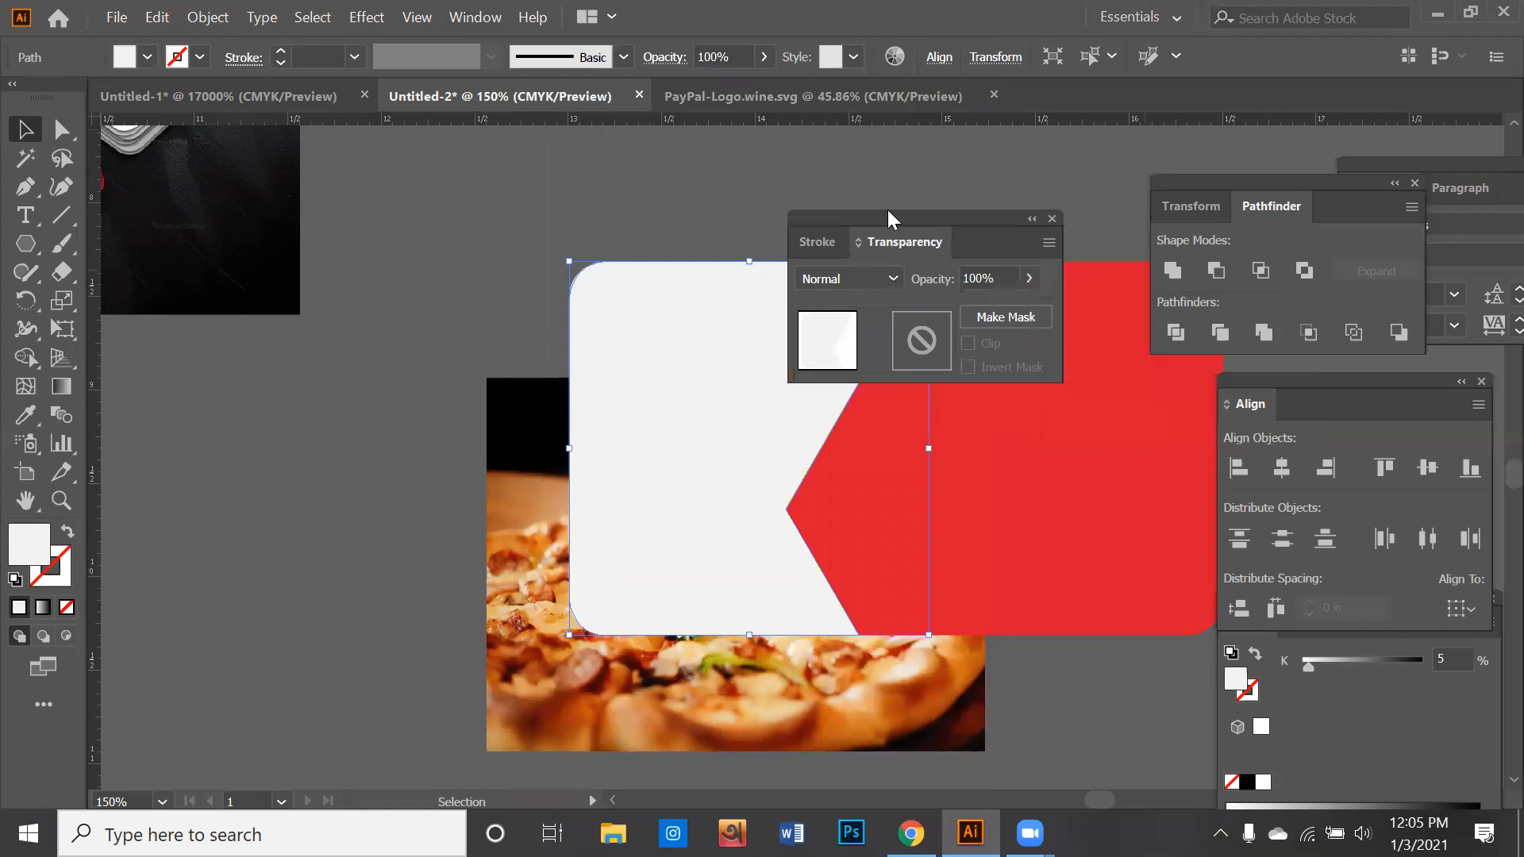
- Lower the opacity of the card's white piece to 64% and move the transparency settings clear of the card
left_click(1005, 270)
left_click_drag(998, 298, 965, 299)
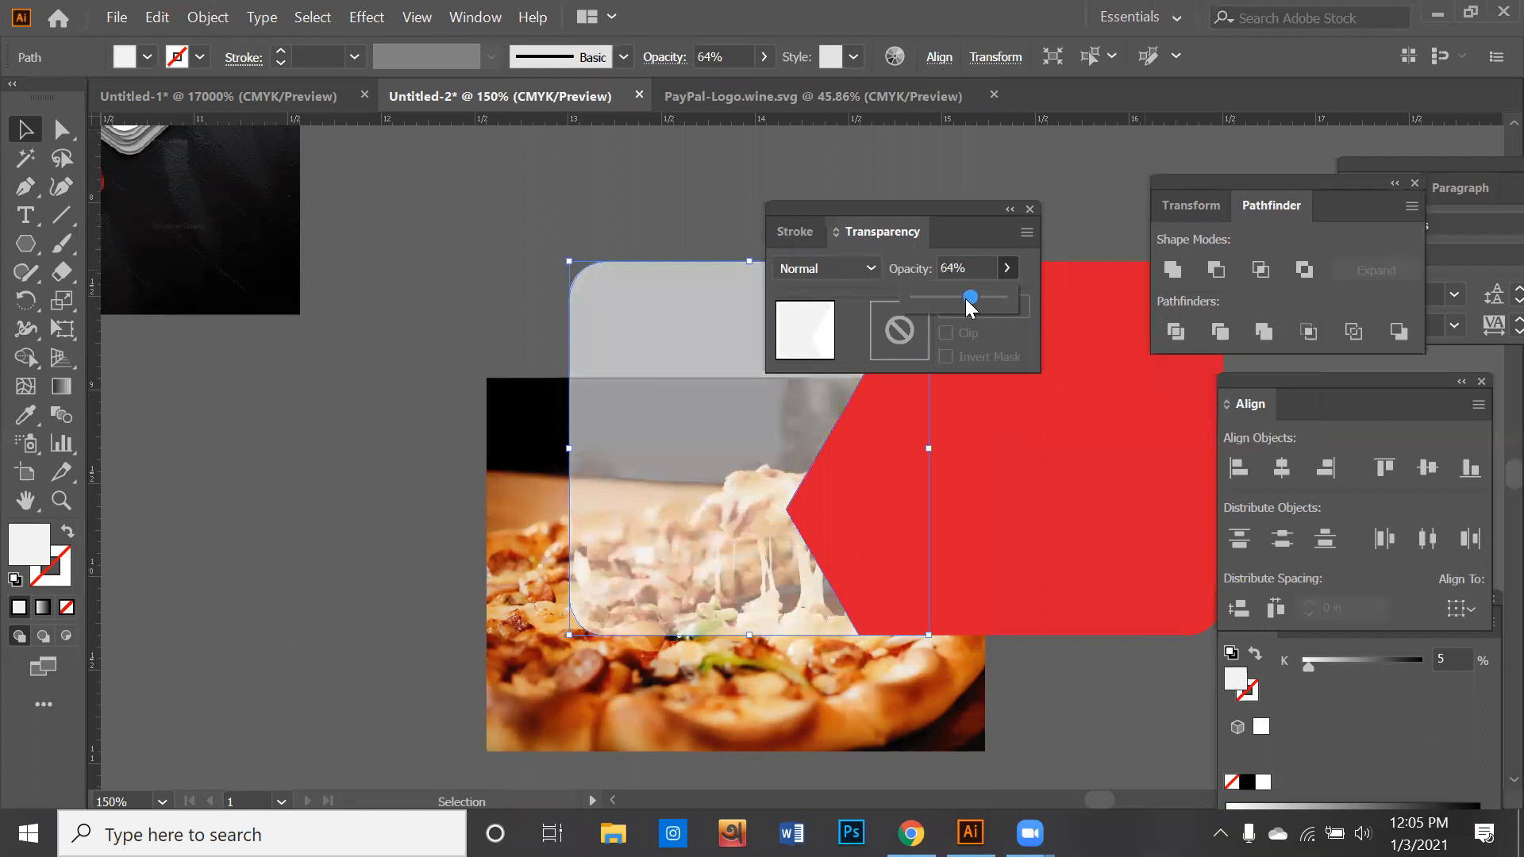
left_click_drag(933, 210, 1460, 223)
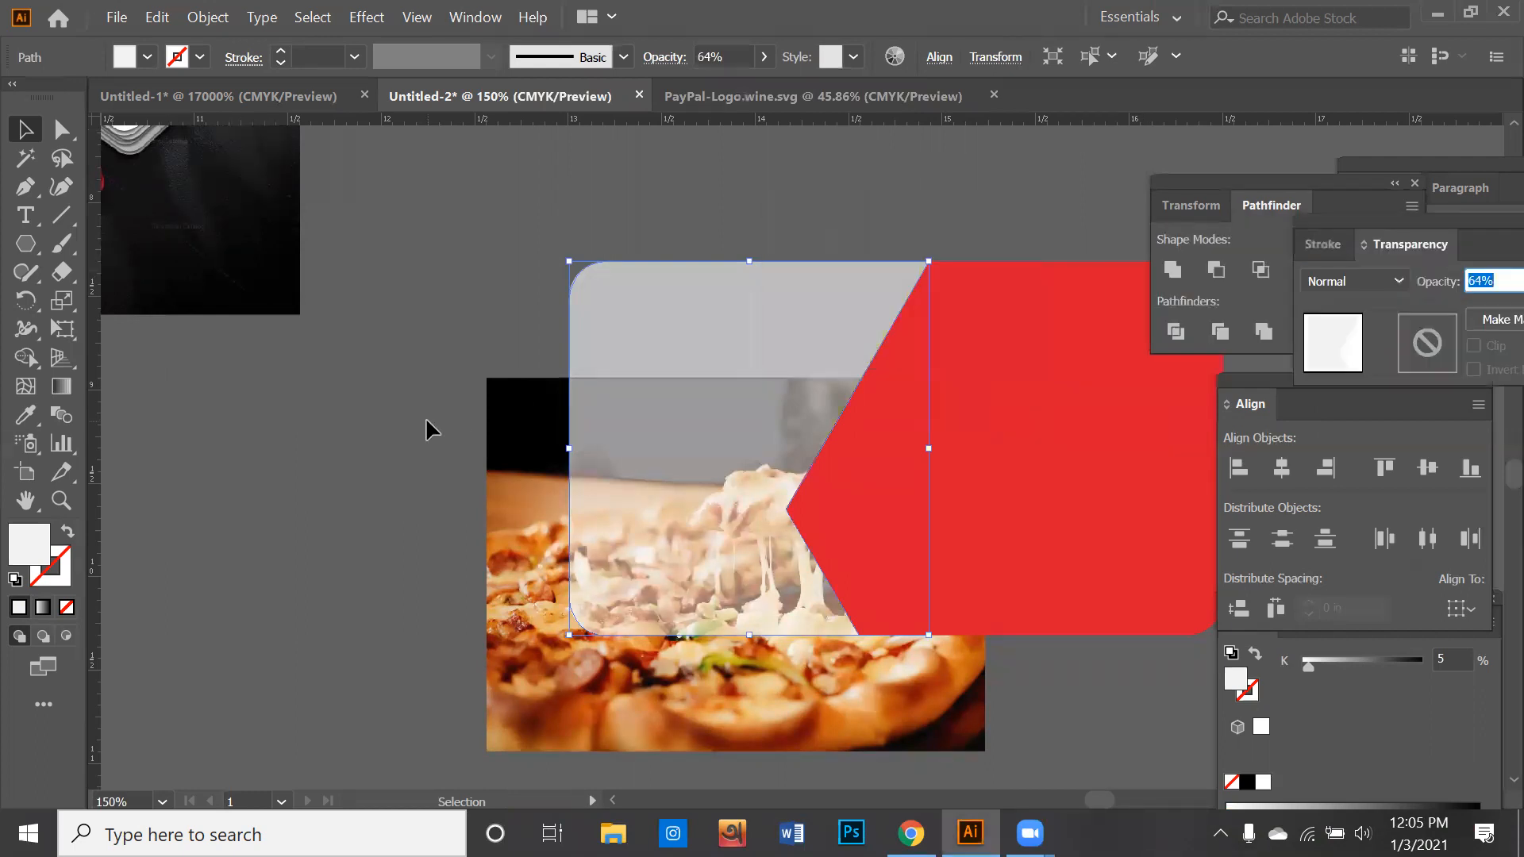
- Align the pizza image with the card's top and bottom edges and clip it with the semi-transparent white piece
left_click_drag(504, 562, 449, 456)
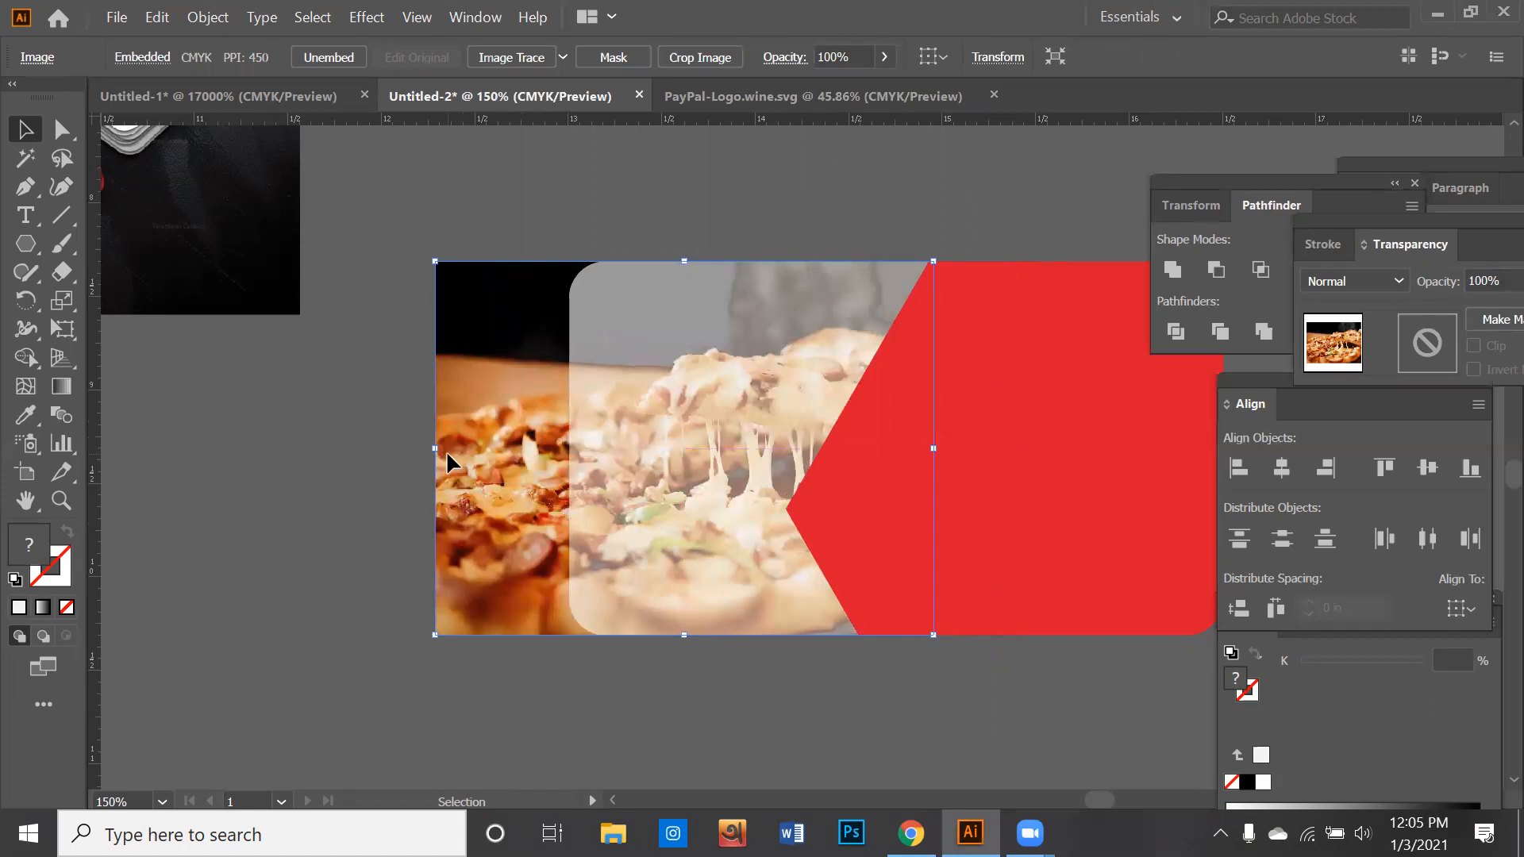
left_click_drag(327, 535, 623, 575)
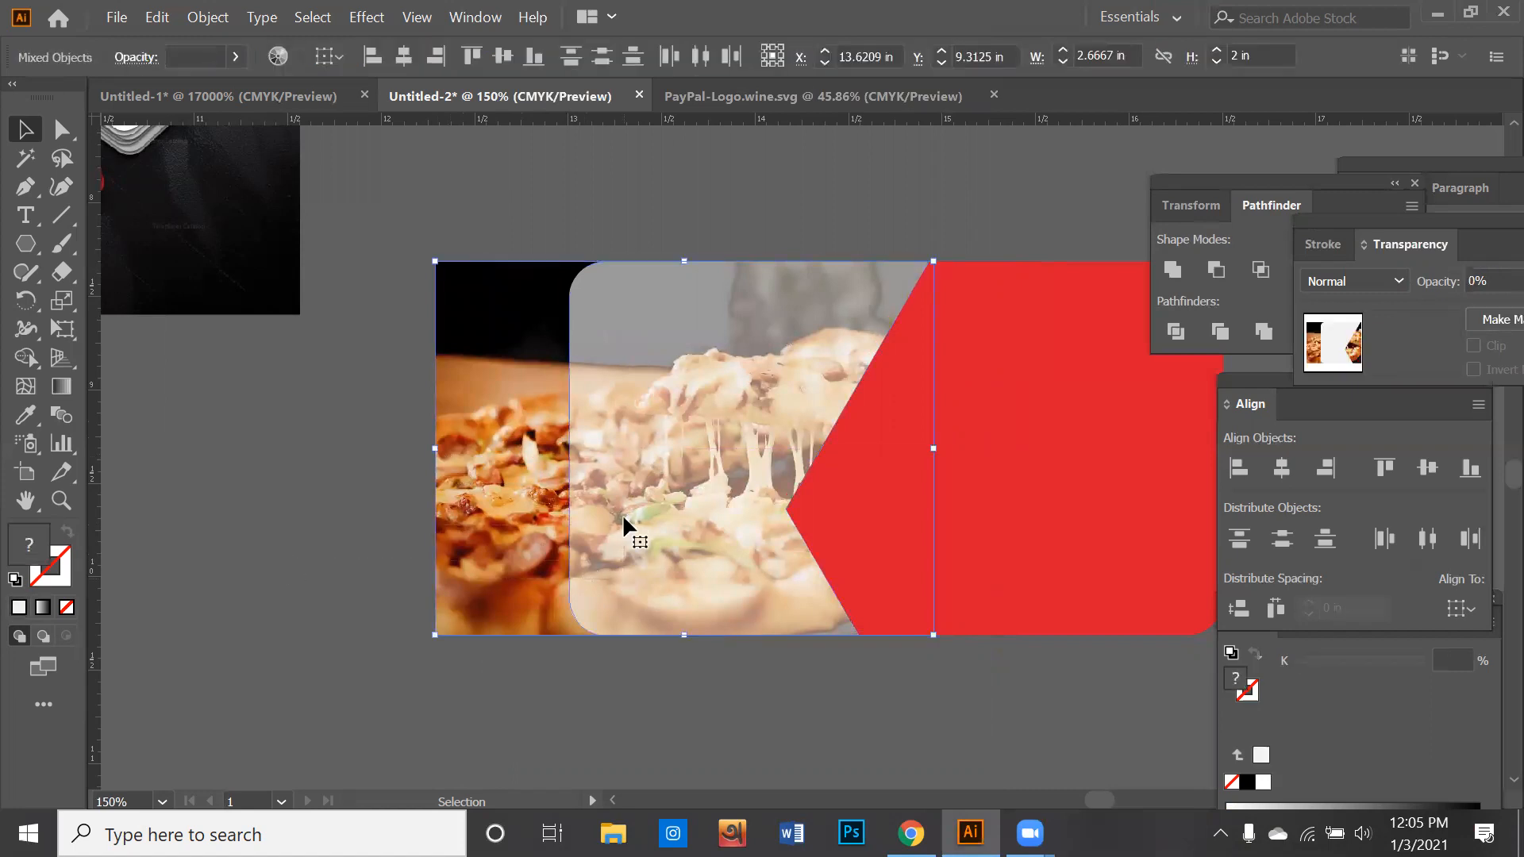
right_click(624, 511)
left_click(694, 349)
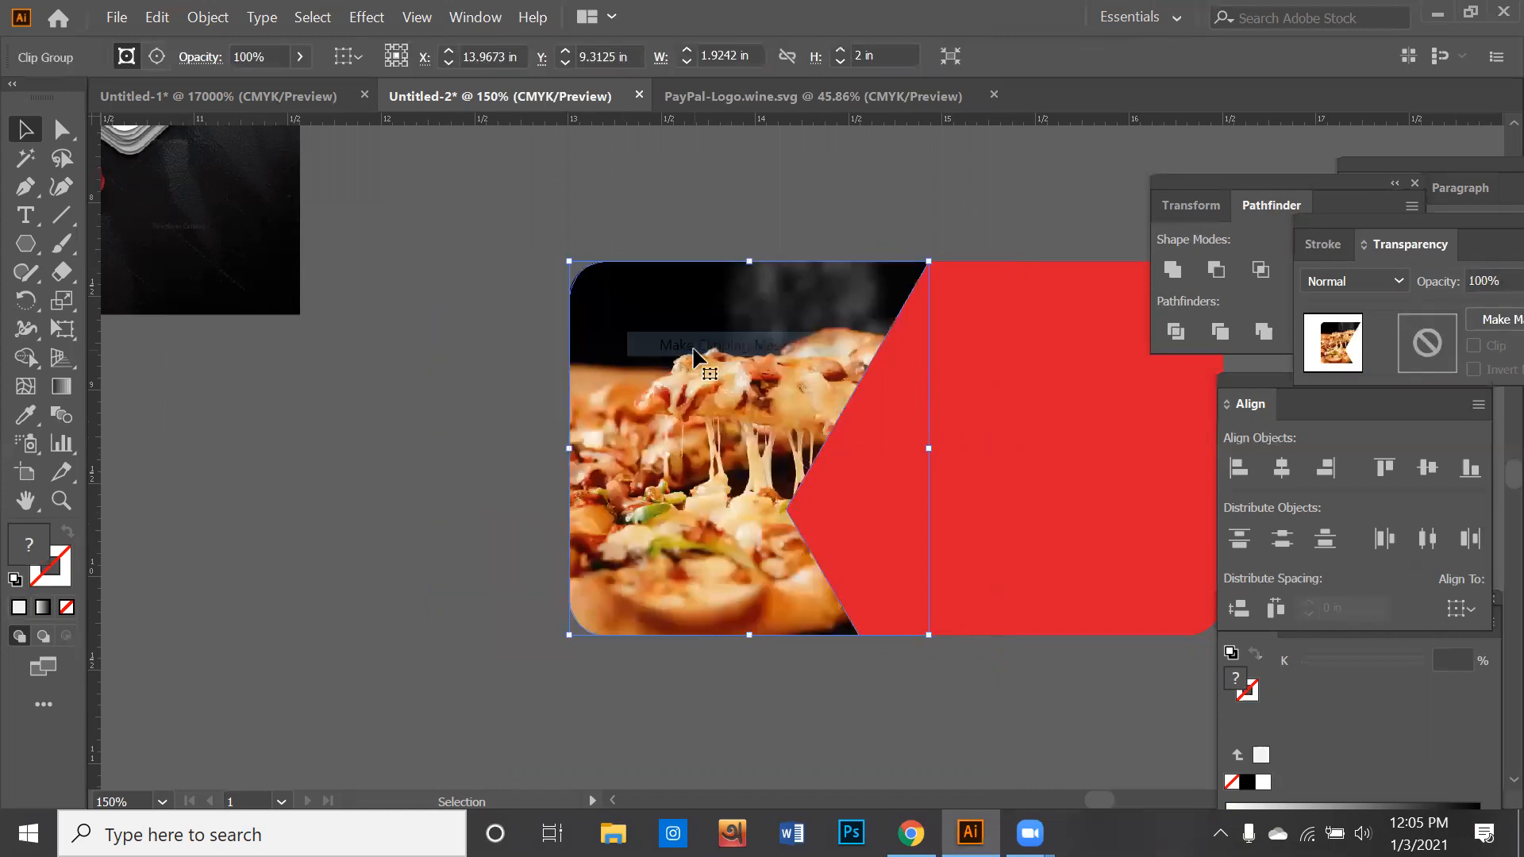
- Undo the clipping mask and return the white piece's opacity to 100%
key("ctrl+shift+a")
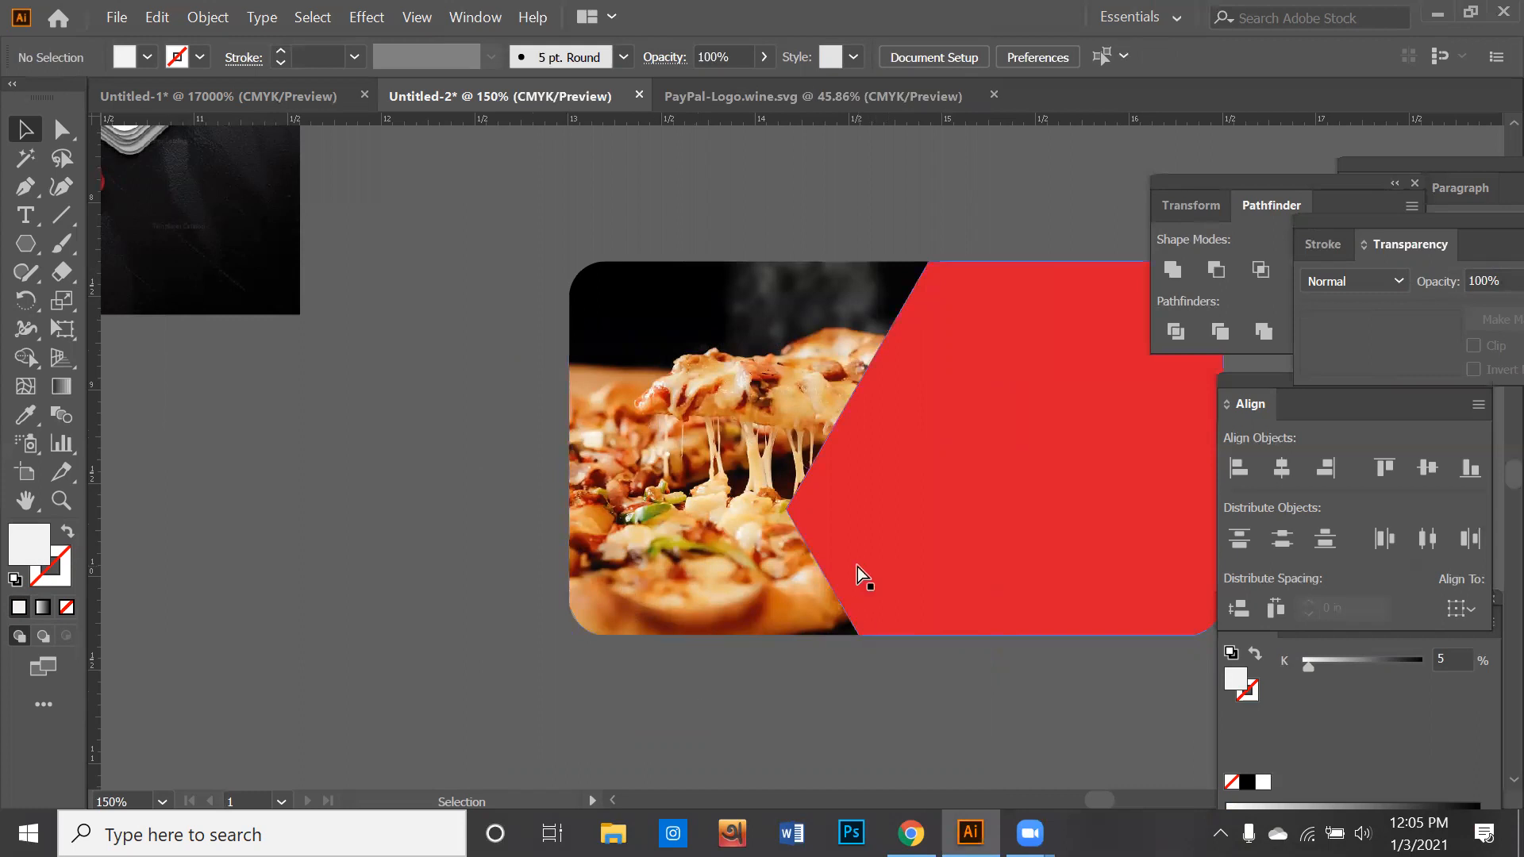
left_click(764, 574)
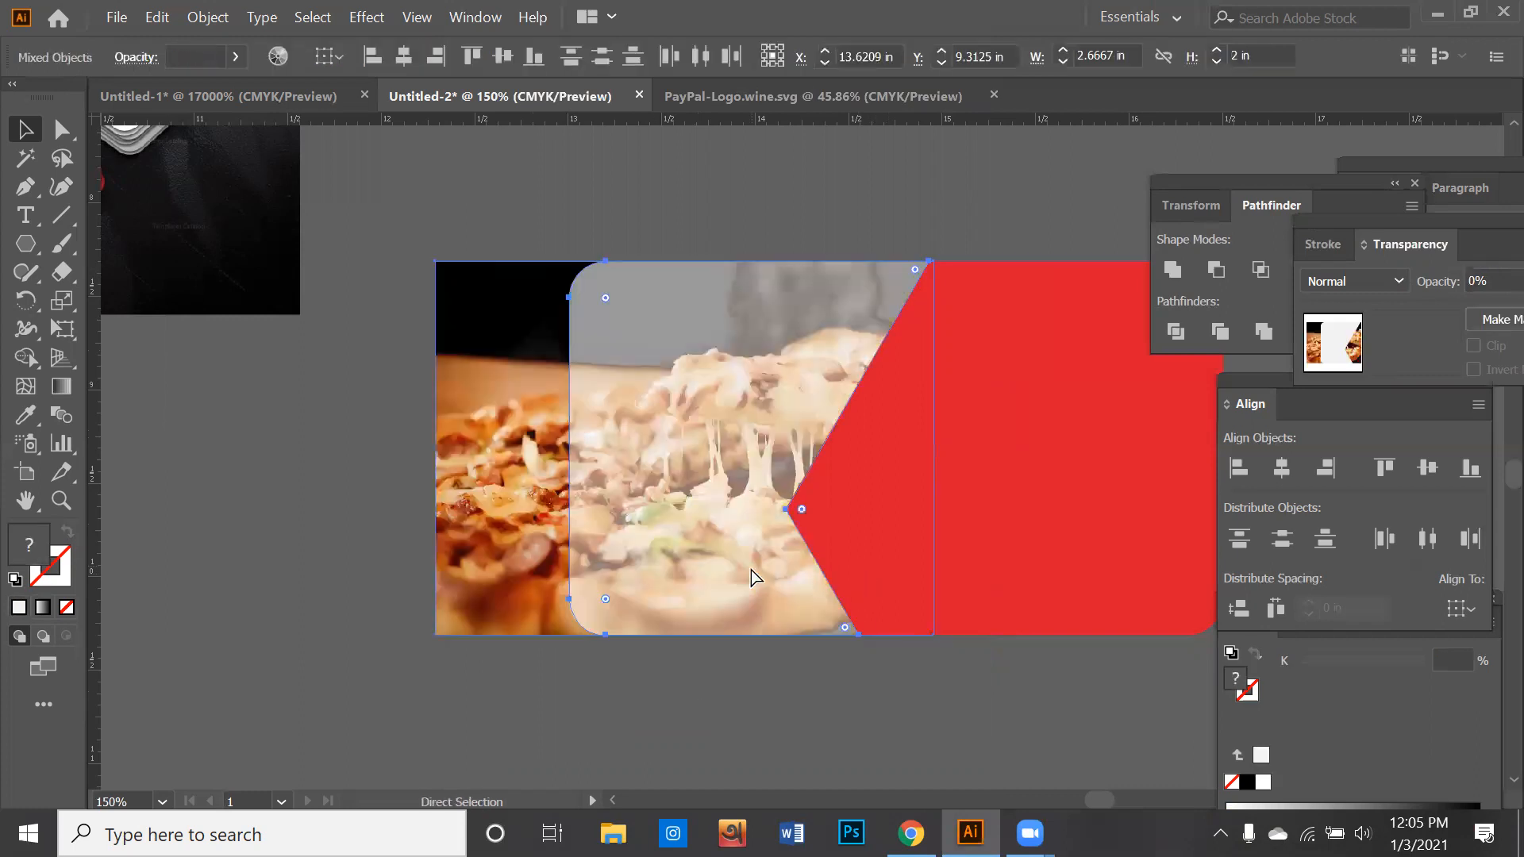
left_click(731, 531)
left_click(763, 57)
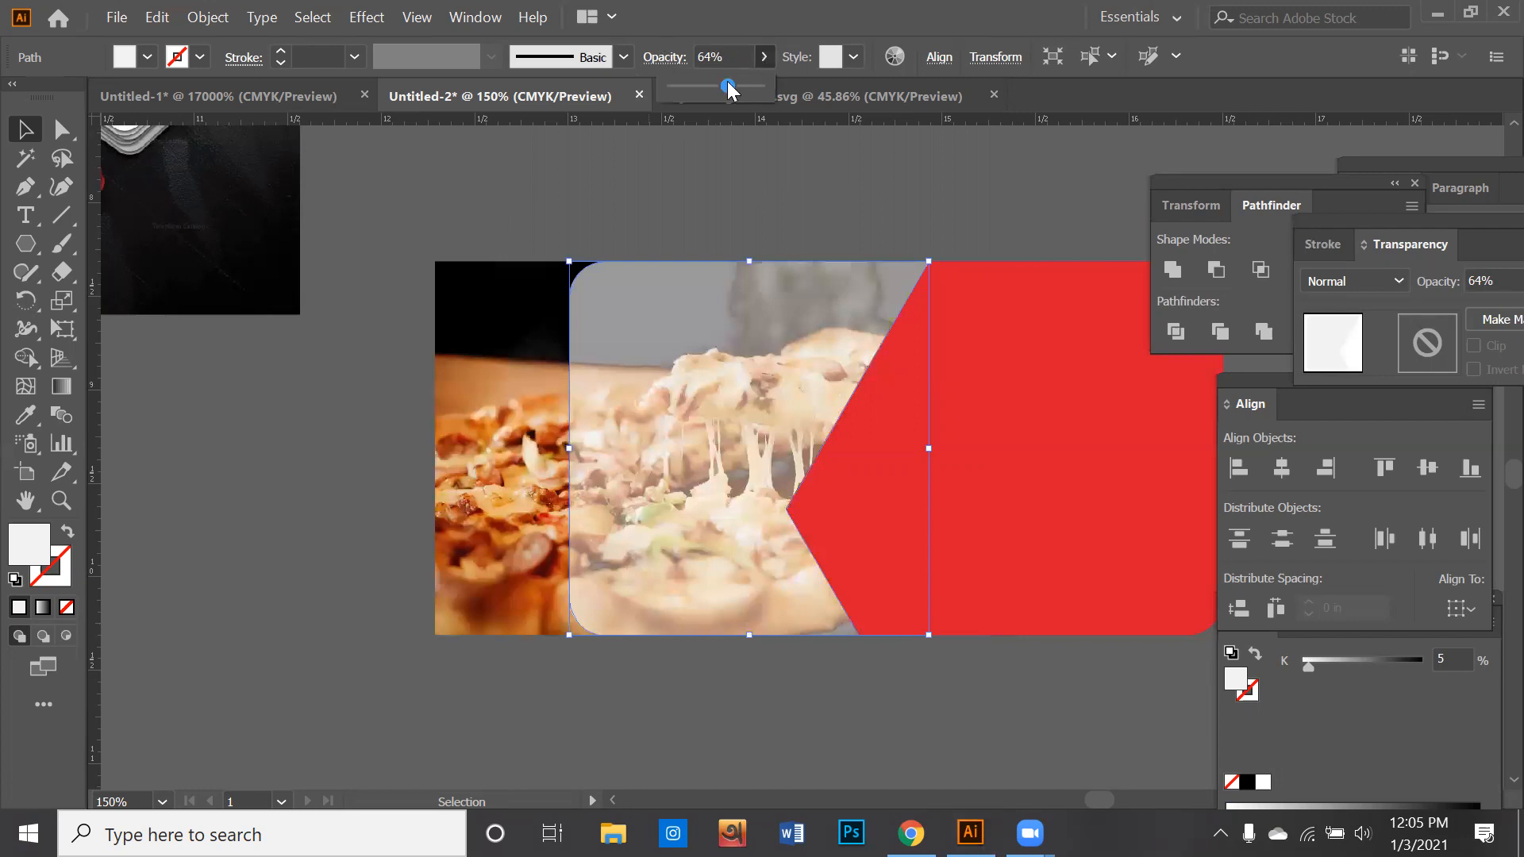
left_click(778, 132)
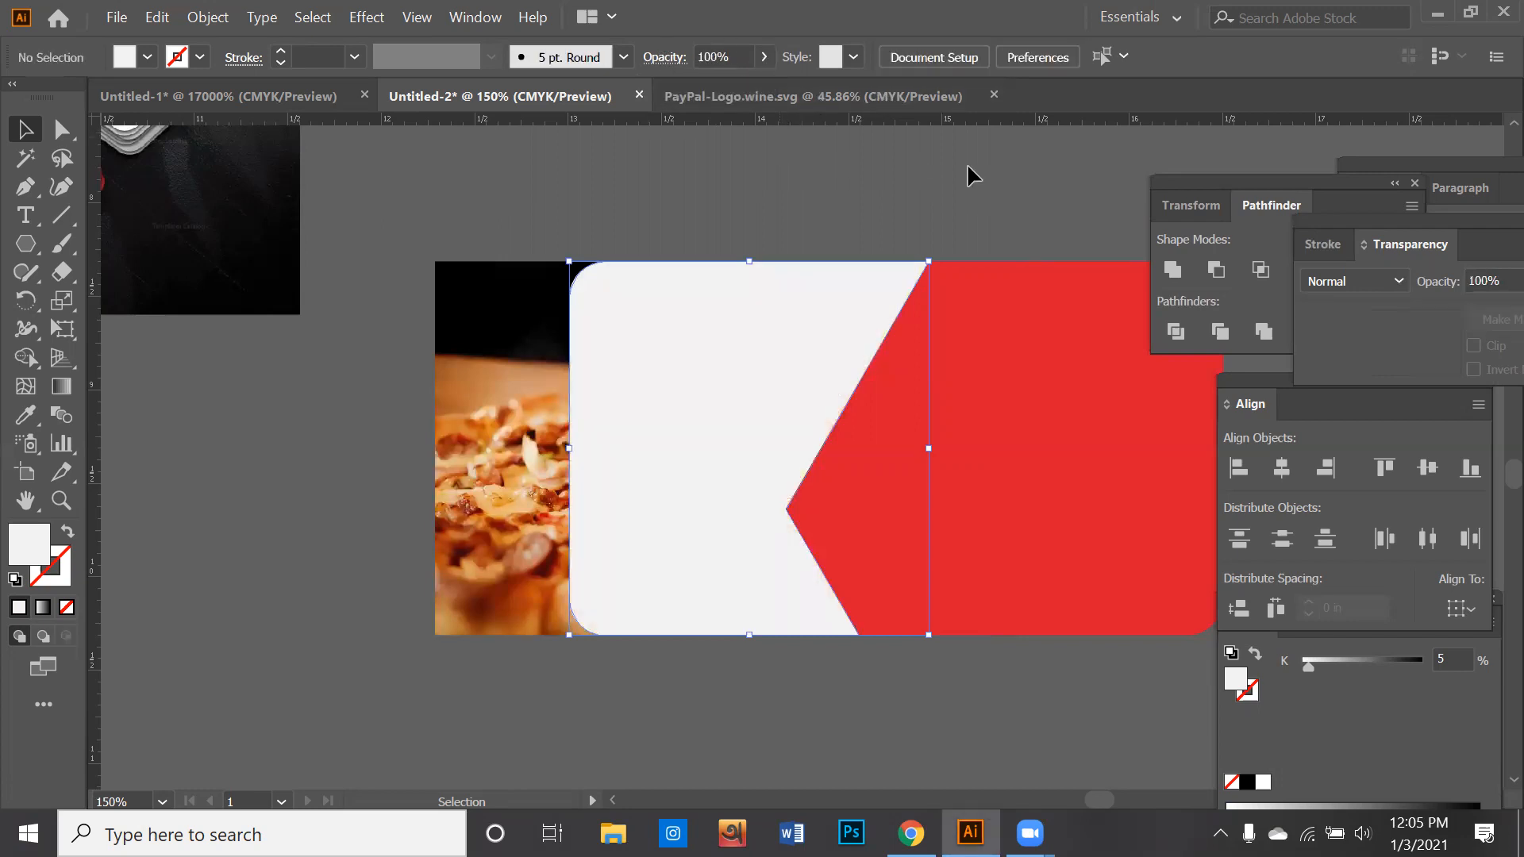
- Move the pizza image farther right behind the white piece, aligning its top and bottom edges with the card's
left_click_drag(532, 427, 630, 460)
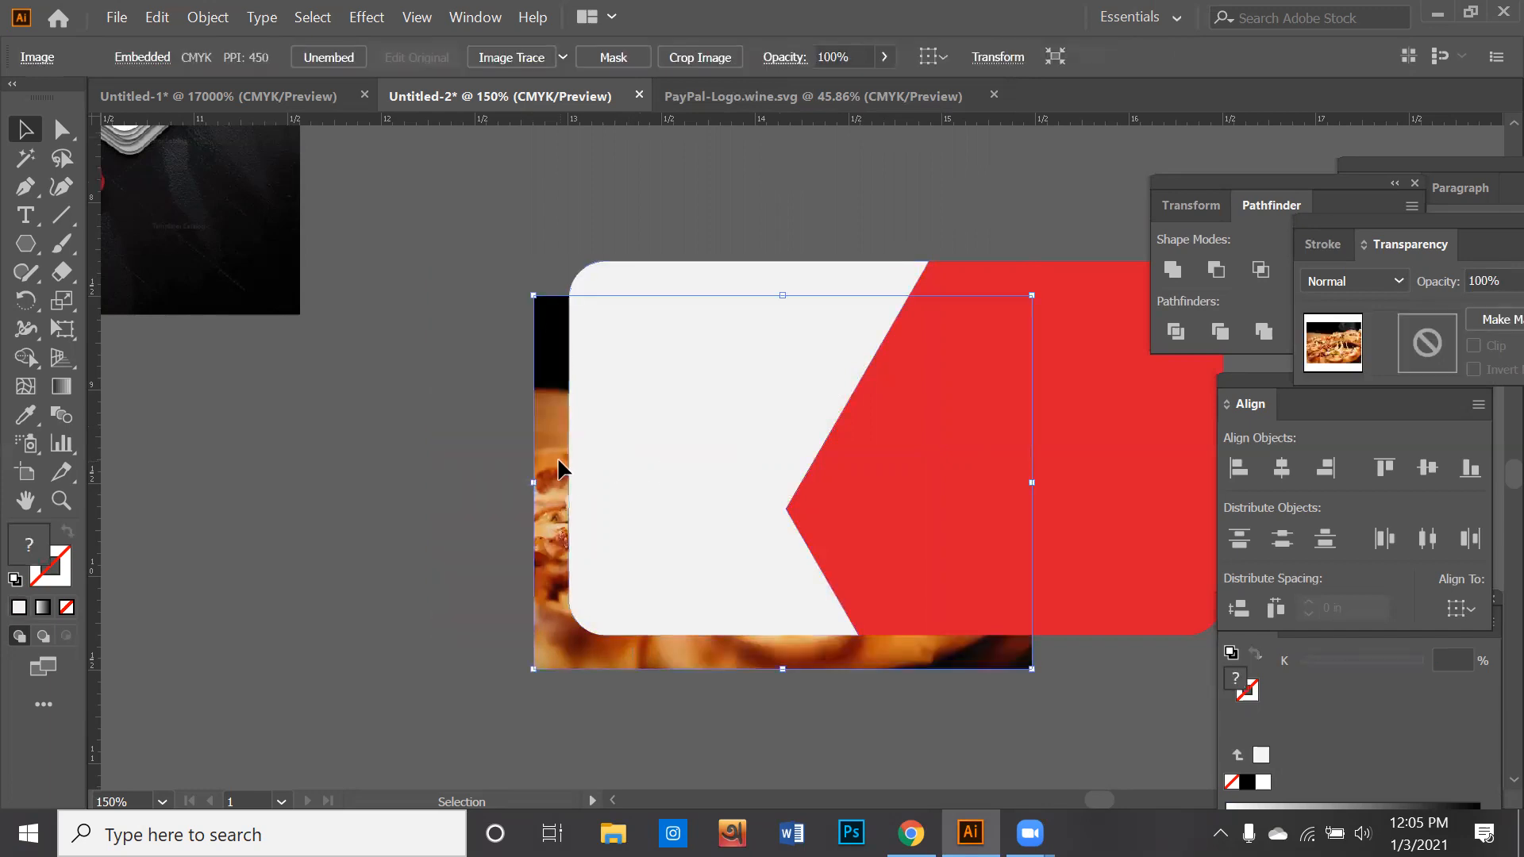
left_click(589, 442, "shift")
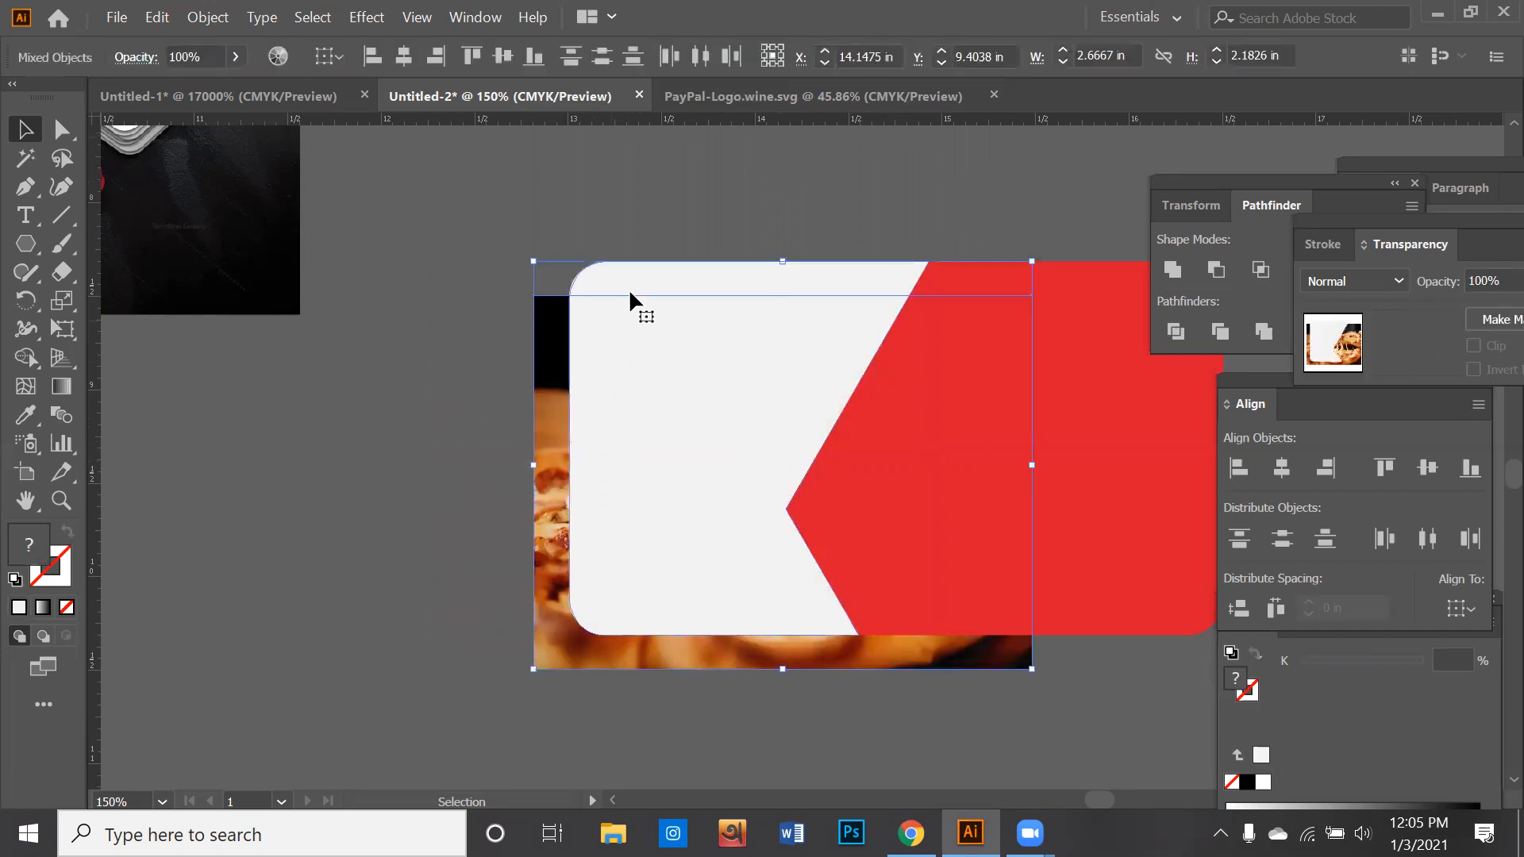
left_click(404, 245)
left_click_drag(545, 364, 542, 337)
- Make a clipping mask from the white piece and the pizza image behind it, and clear the selection
left_click_drag(387, 319, 611, 402)
right_click(611, 402)
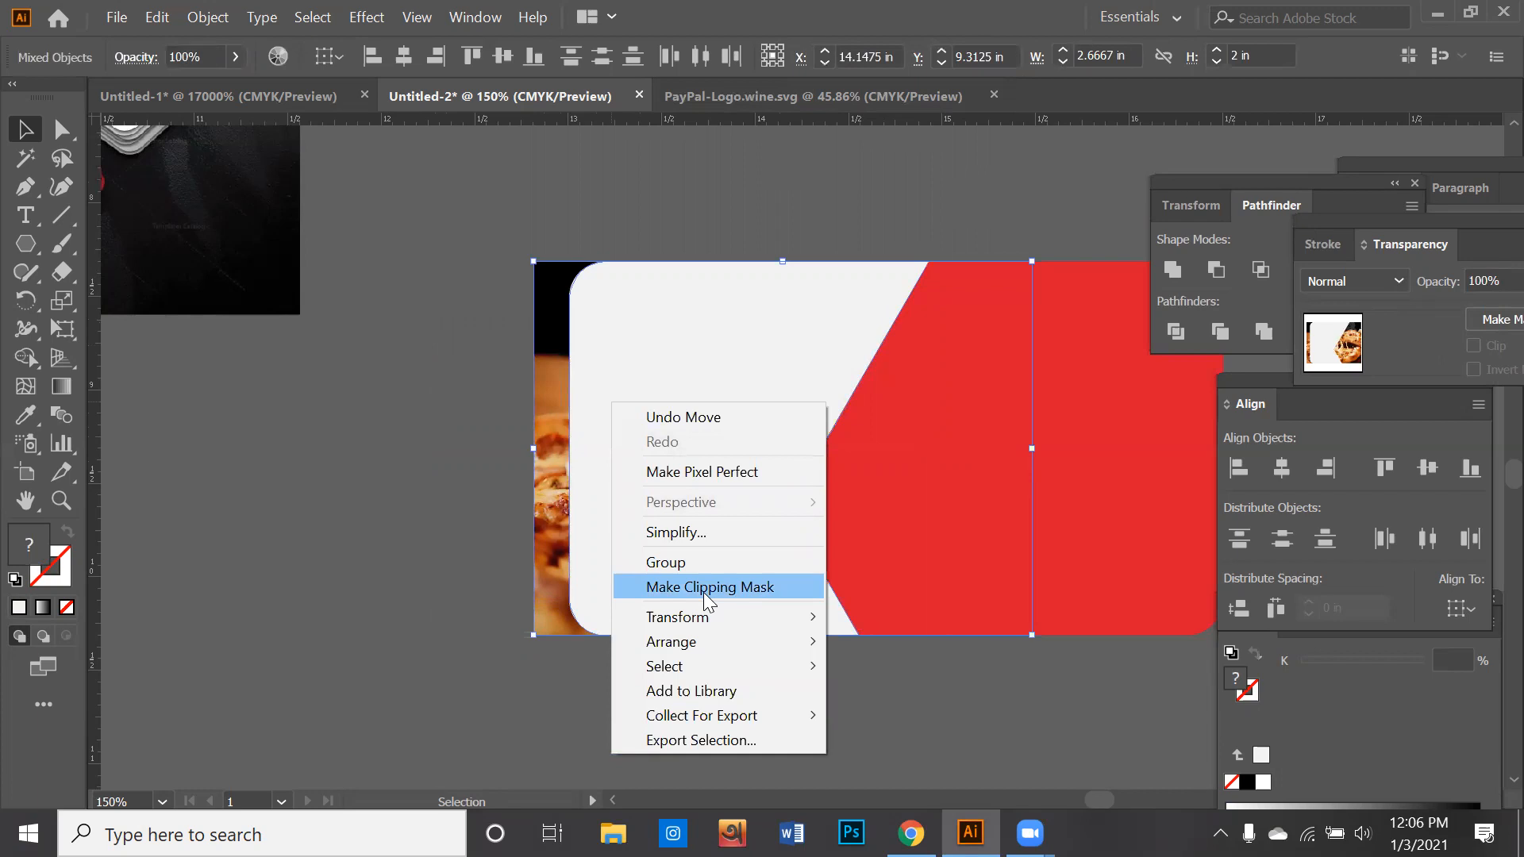
mouse_move(692, 646)
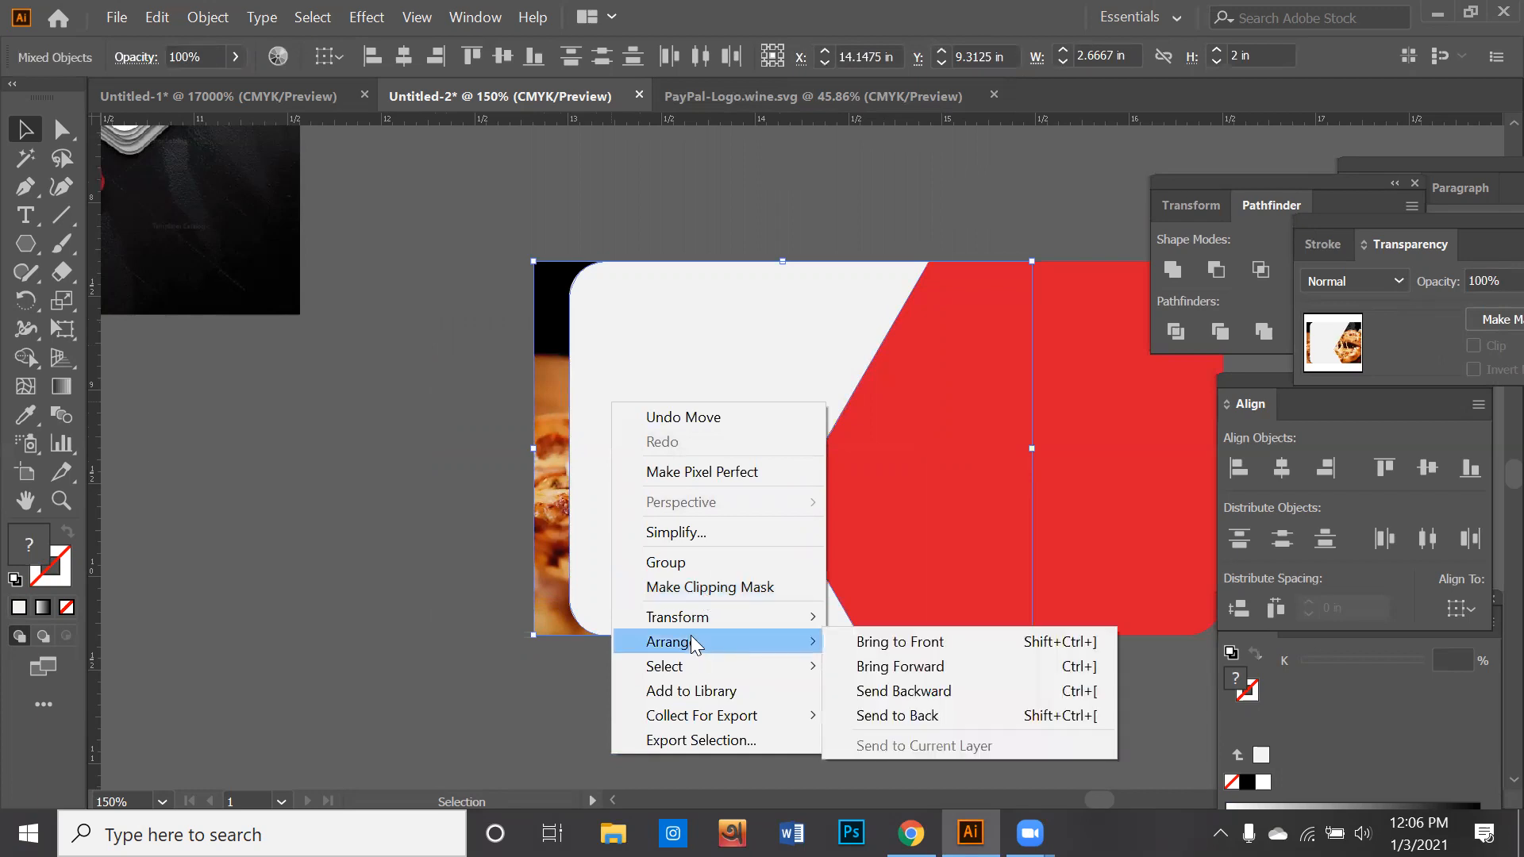
left_click(743, 589)
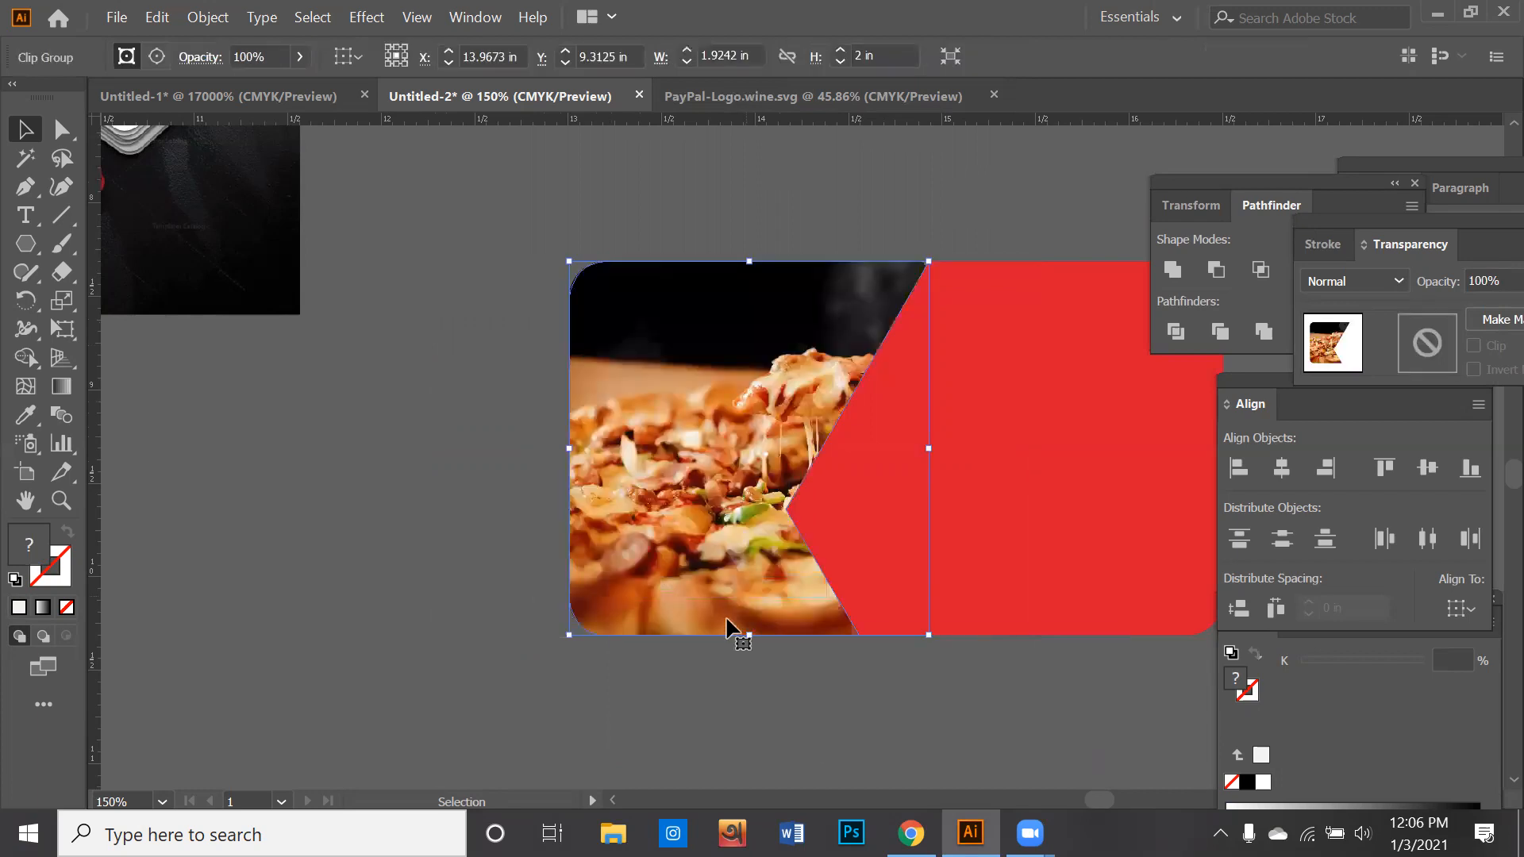
left_click(727, 637)
- Pull the clipped pizza piece away from the red shape as a trial and undo the move
scroll(727, 635, "down", 1)
left_click_drag(770, 592, 872, 605)
scroll(706, 575, "up", 1)
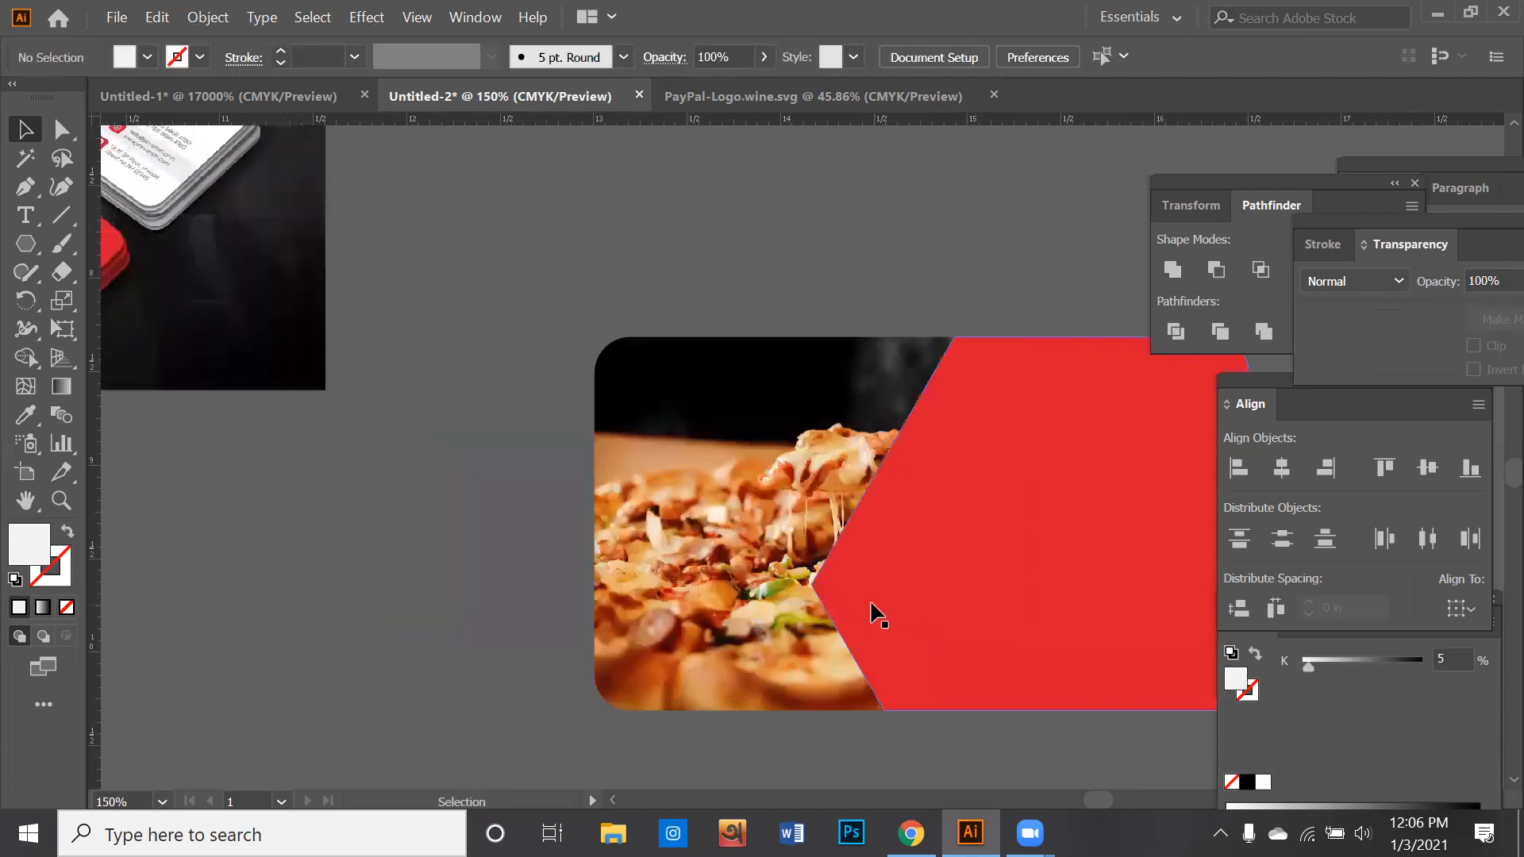
scroll(836, 610, "down", 1)
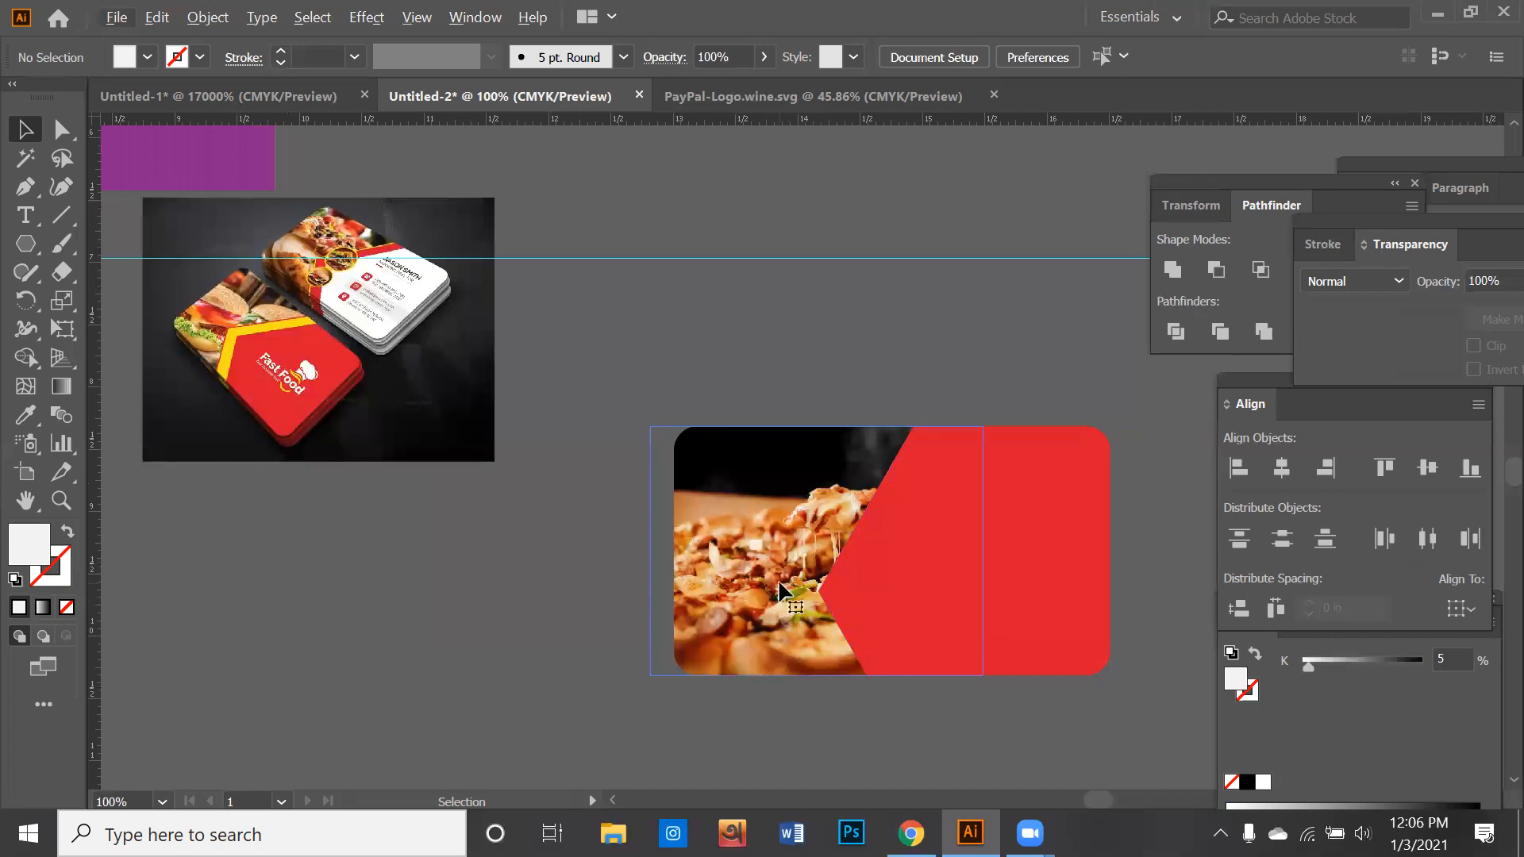
left_click_drag(652, 556, 429, 572)
left_click(711, 461)
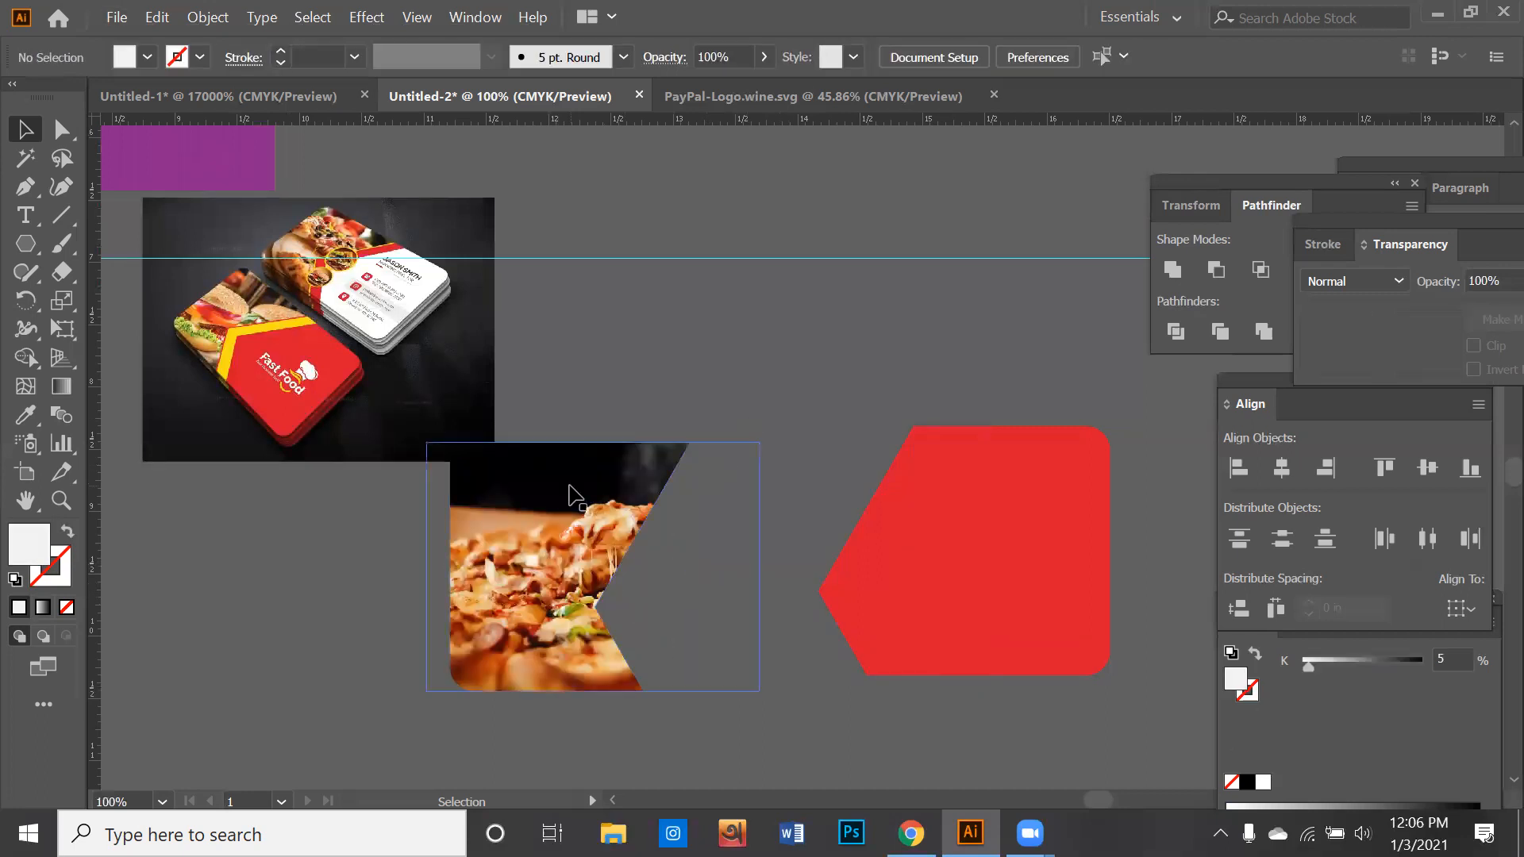
left_click(569, 485)
scroll(607, 477, "down", 1)
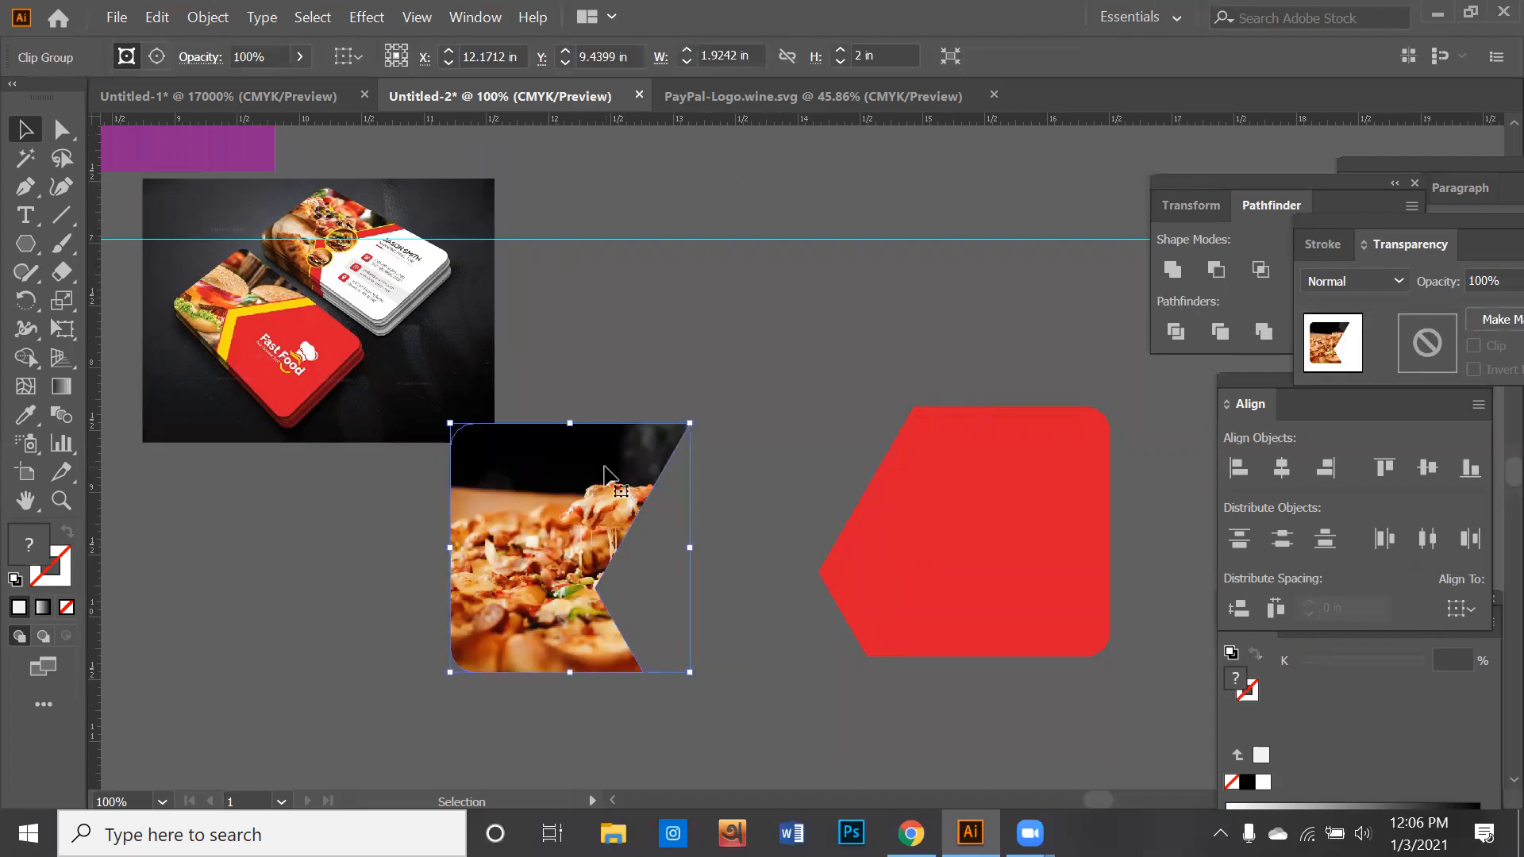
key("a")
key("ctrl+z")
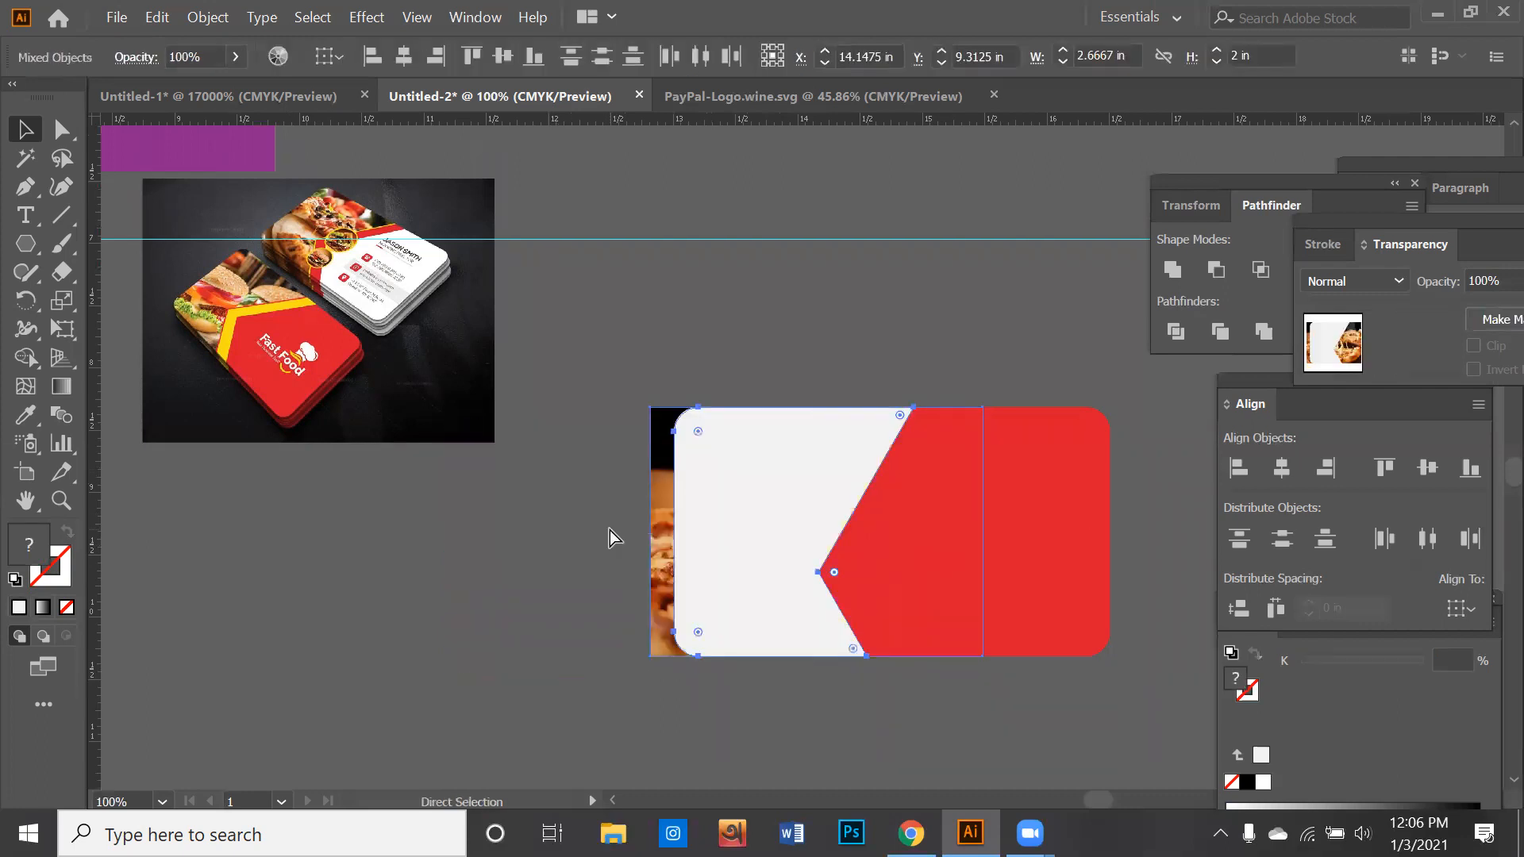
key("v")
left_click(617, 526)
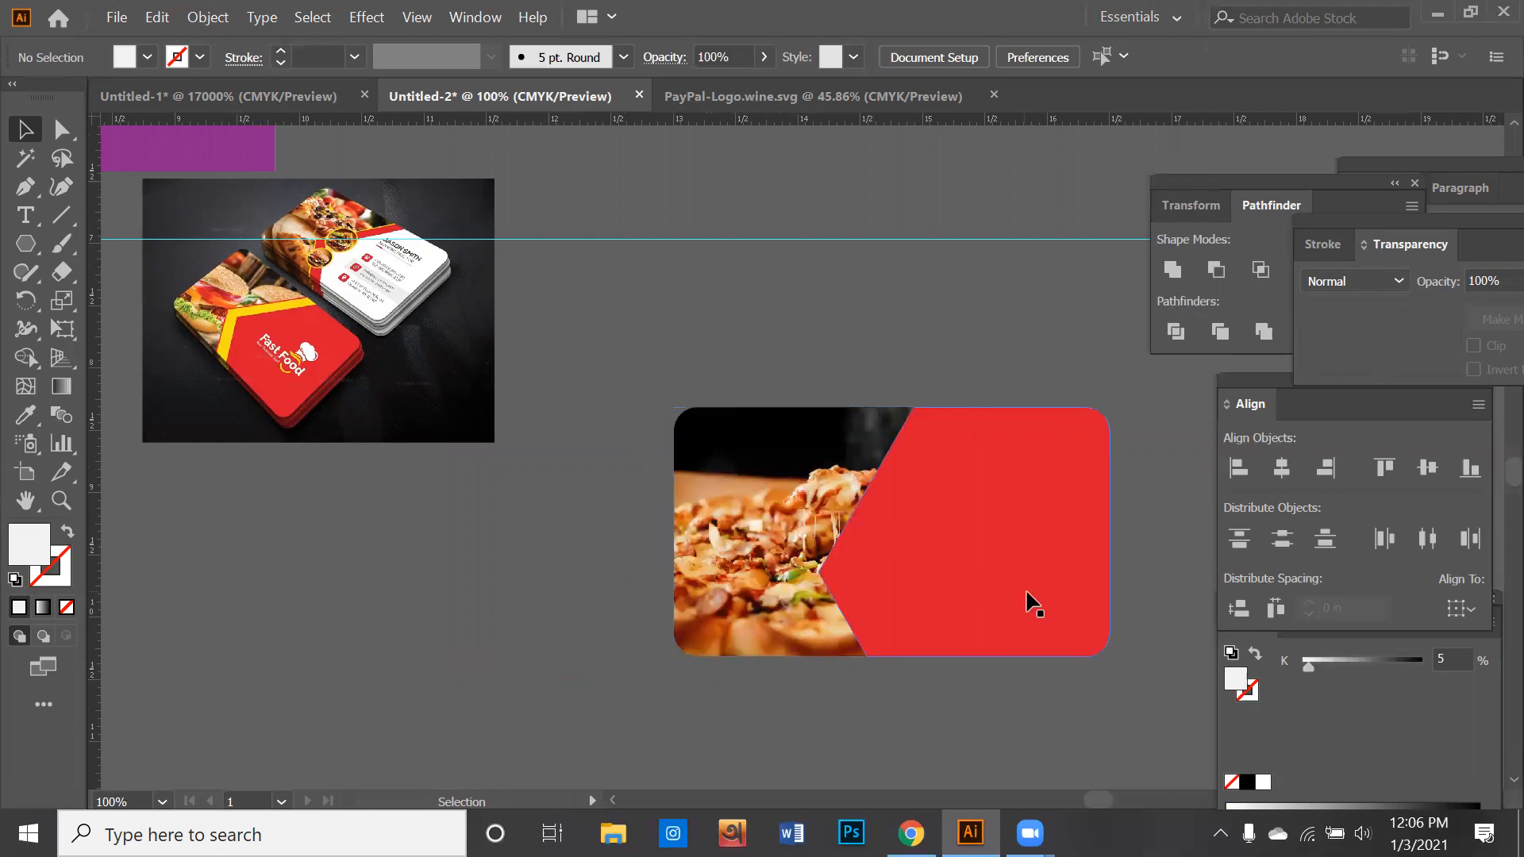
- Duplicate the red piece slightly down and to the right, and fill the copy with yellow sampled from the reference card
left_click(985, 600)
left_click_drag(940, 555, 970, 636)
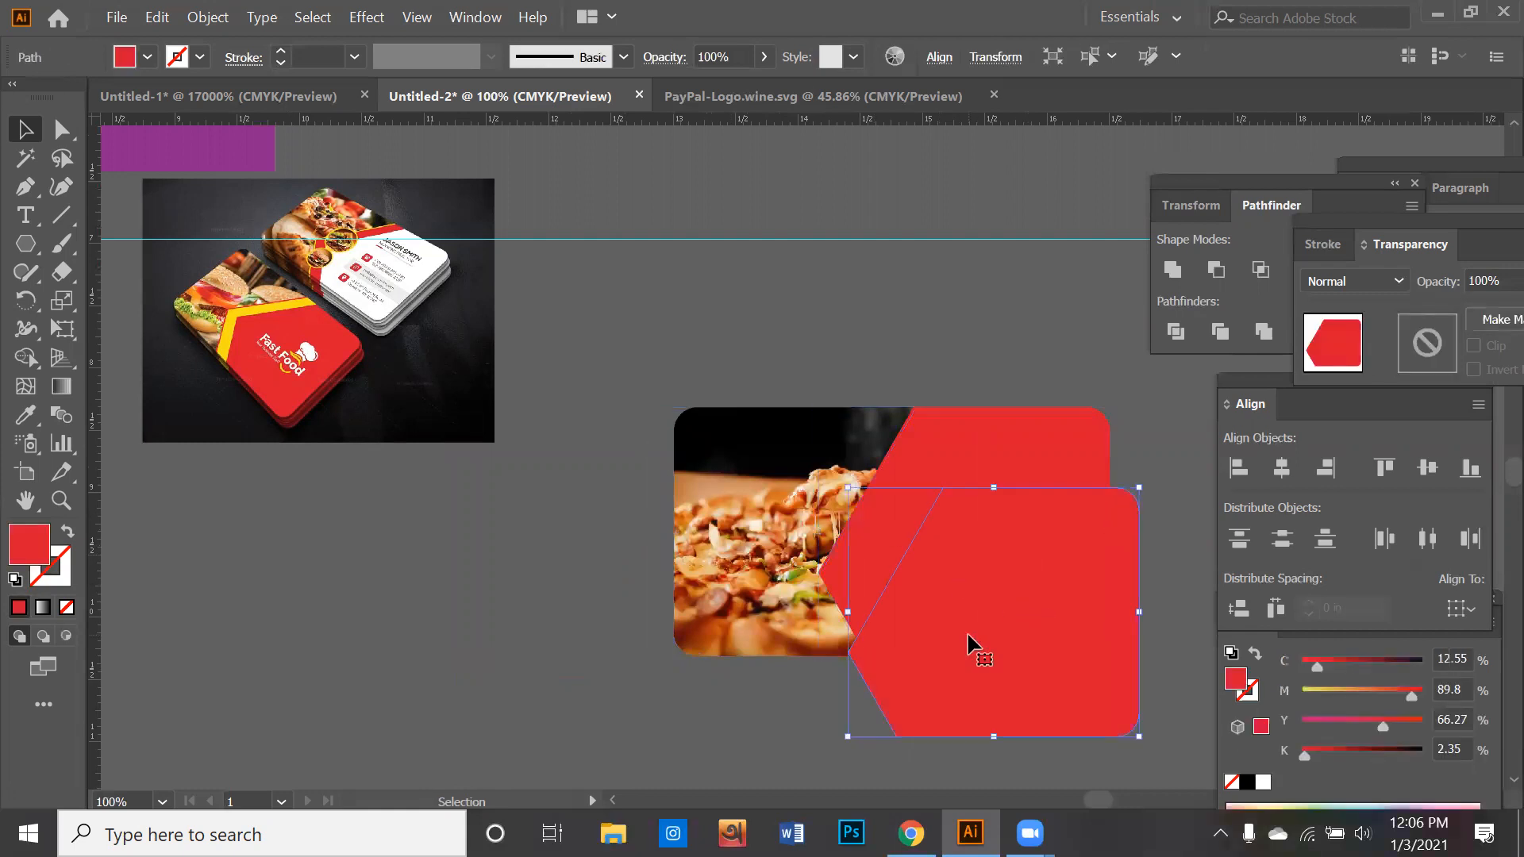
left_click(24, 417)
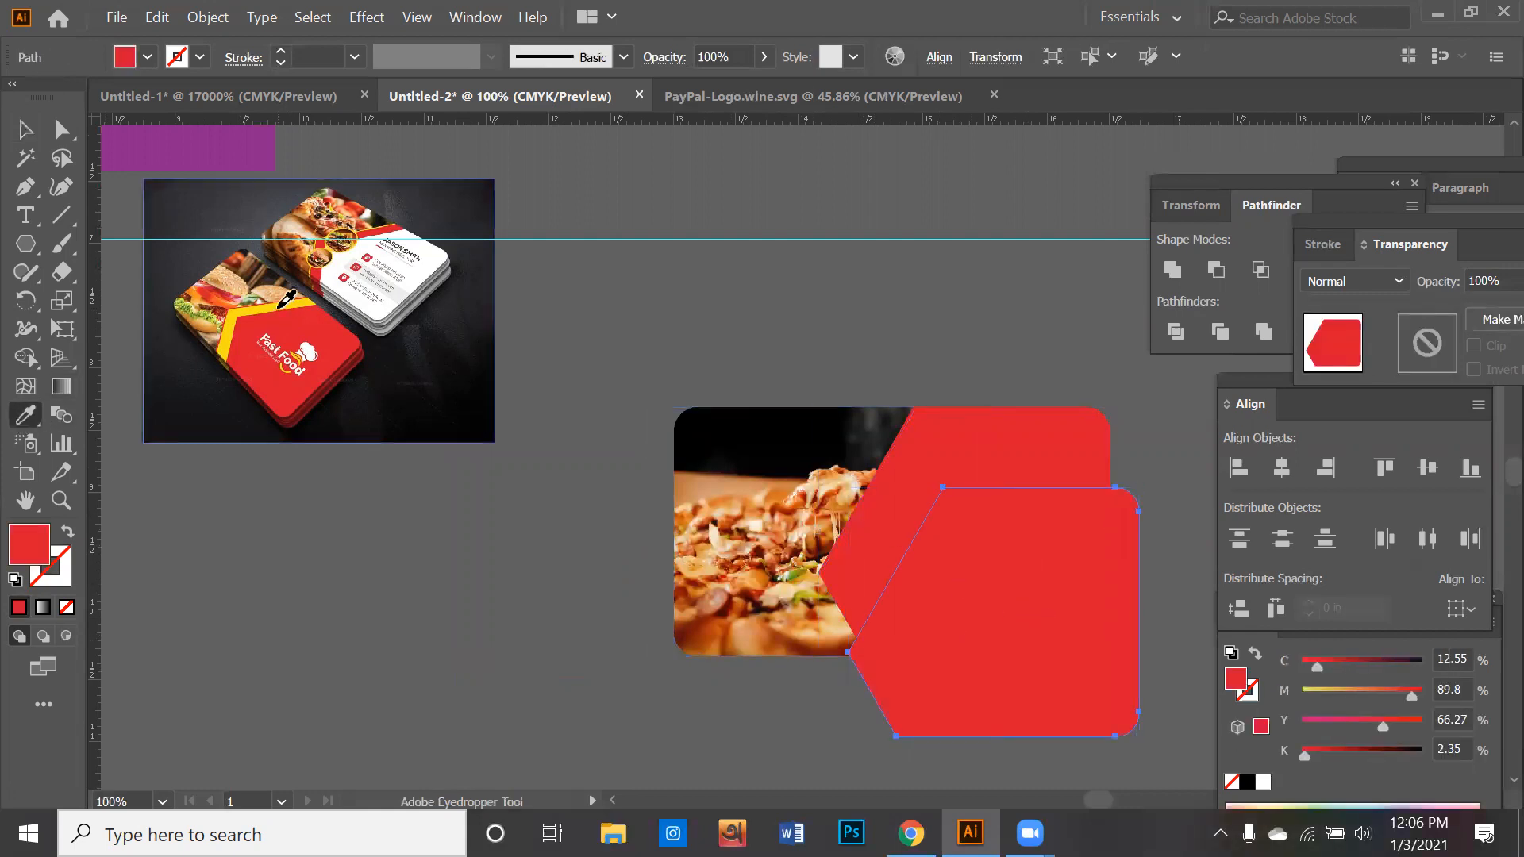
left_click(280, 311)
left_click(19, 132)
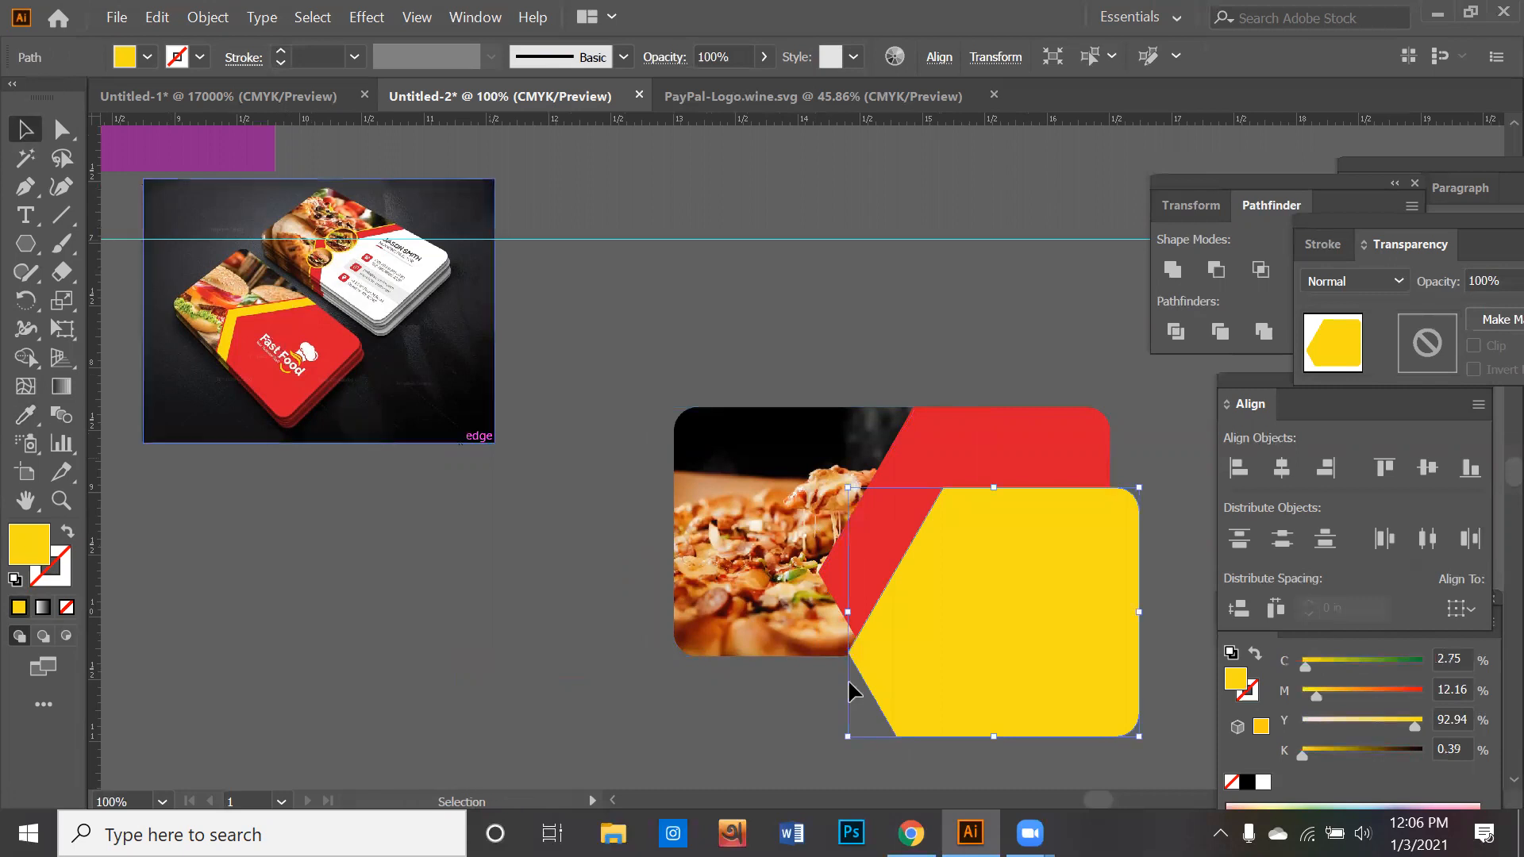
- Fit the yellow copy over the red piece, flush with the card's right edge, leaving a thin red strip beside the photo
left_click_drag(846, 609, 910, 569)
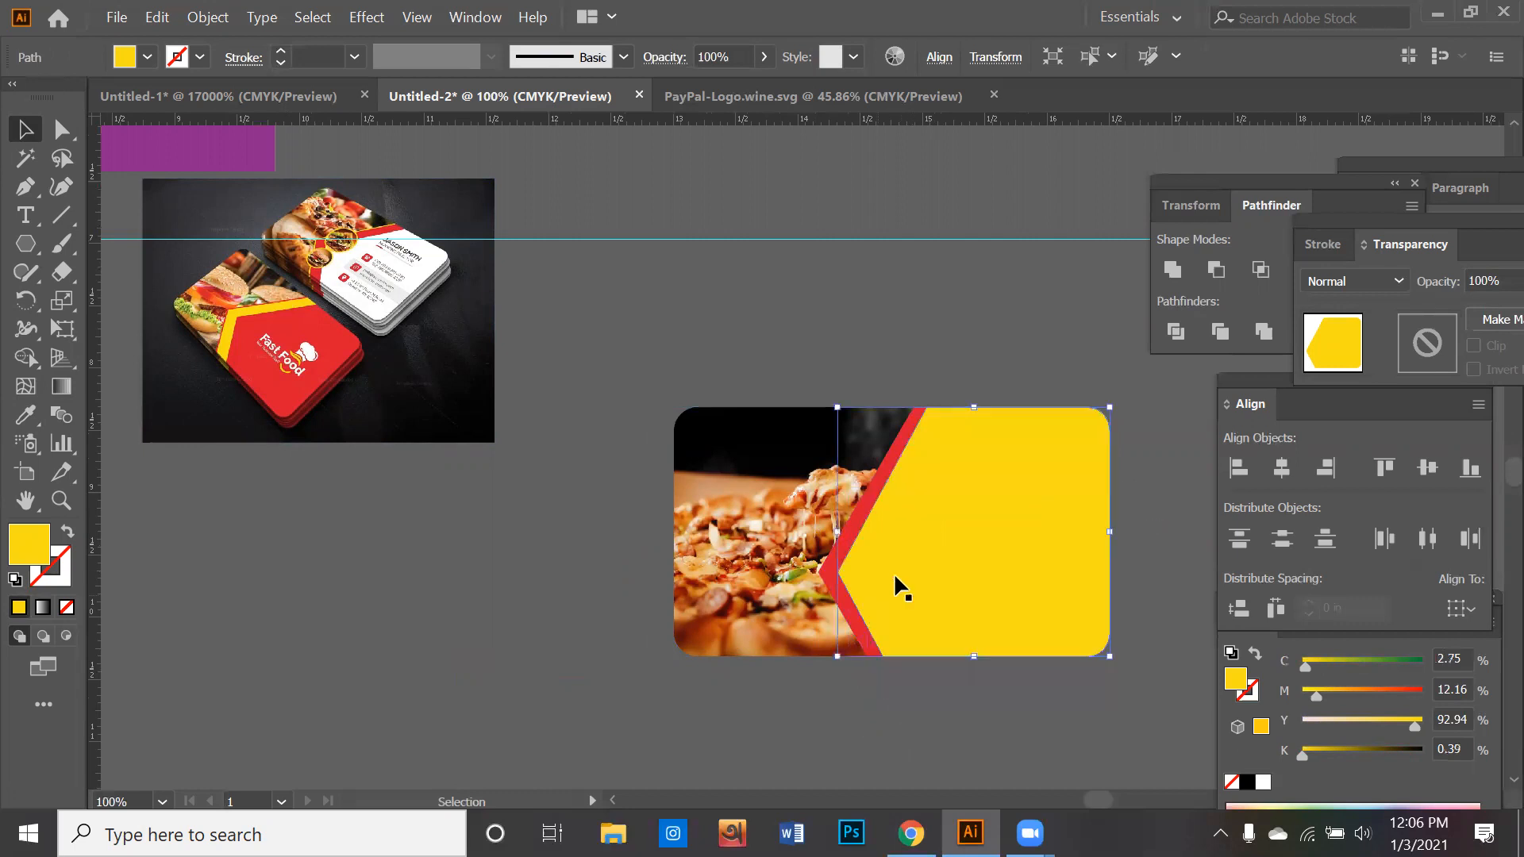
left_click_drag(837, 532, 840, 533)
left_click(851, 546)
left_click(911, 562)
scroll(851, 546, "up", 2)
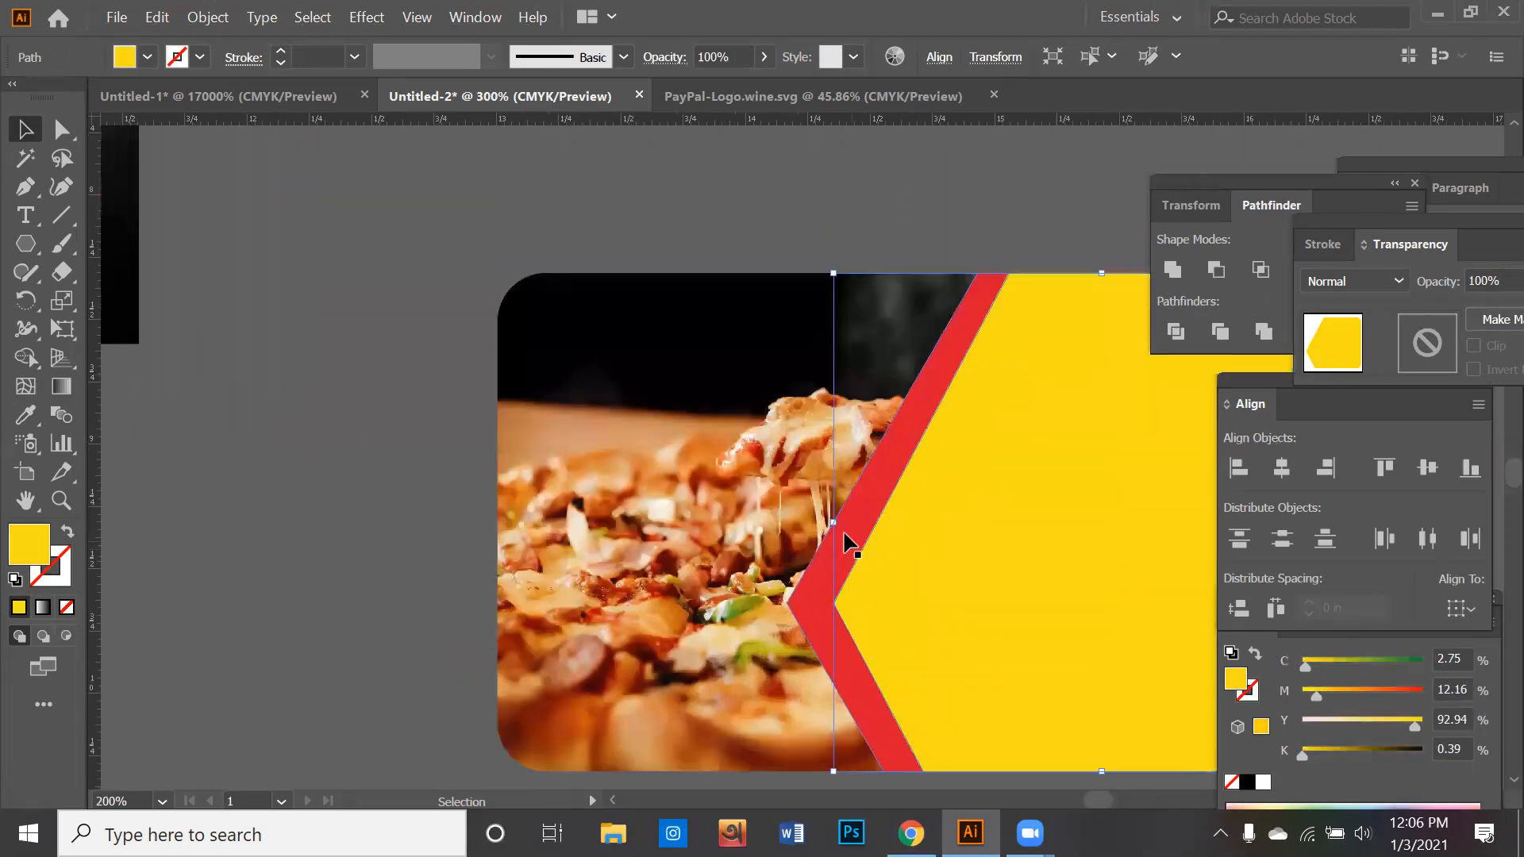
left_click_drag(828, 514, 770, 518)
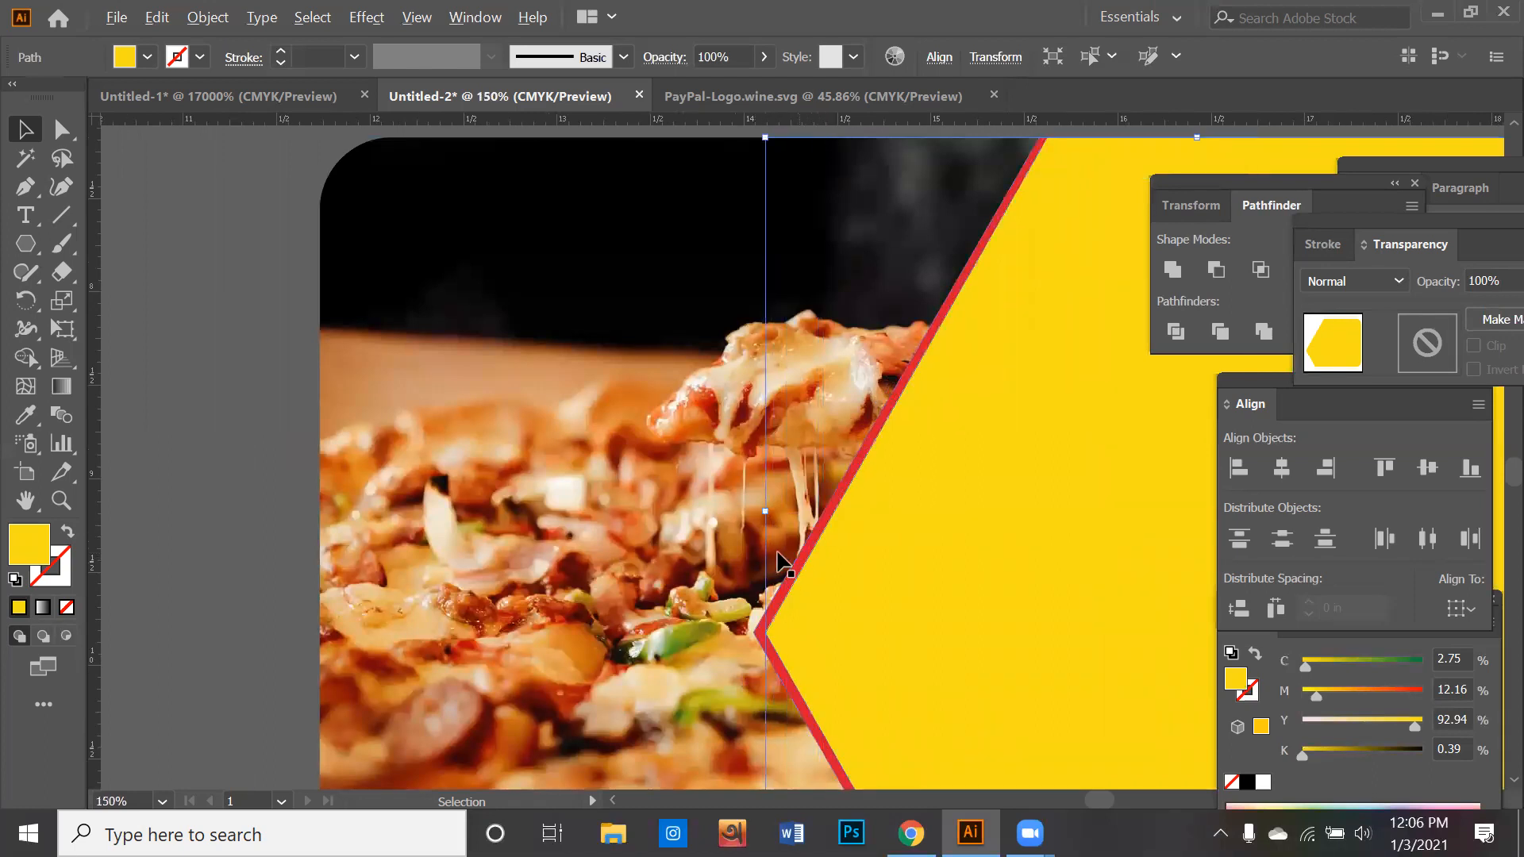
scroll(768, 567, "down", 2)
left_click(437, 478)
- Duplicate the yellow piece down and to the right, and fill the copy with red sampled from the reference card
scroll(711, 561, "down", 1)
key("space")
left_click_drag(439, 508, 576, 522)
left_click(926, 592)
left_click_drag(965, 599, 1026, 683)
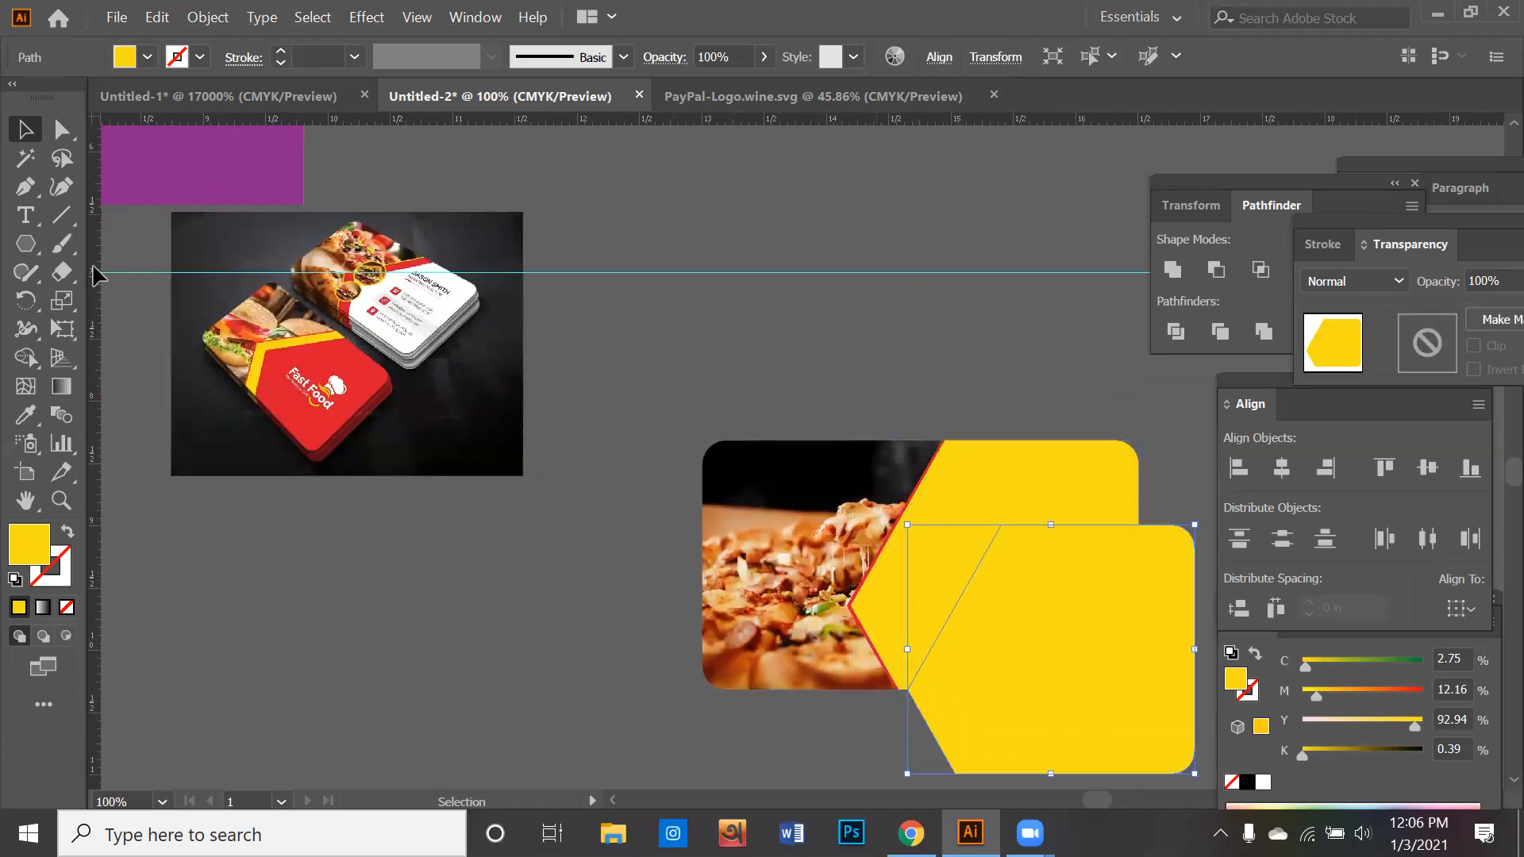
left_click(25, 414)
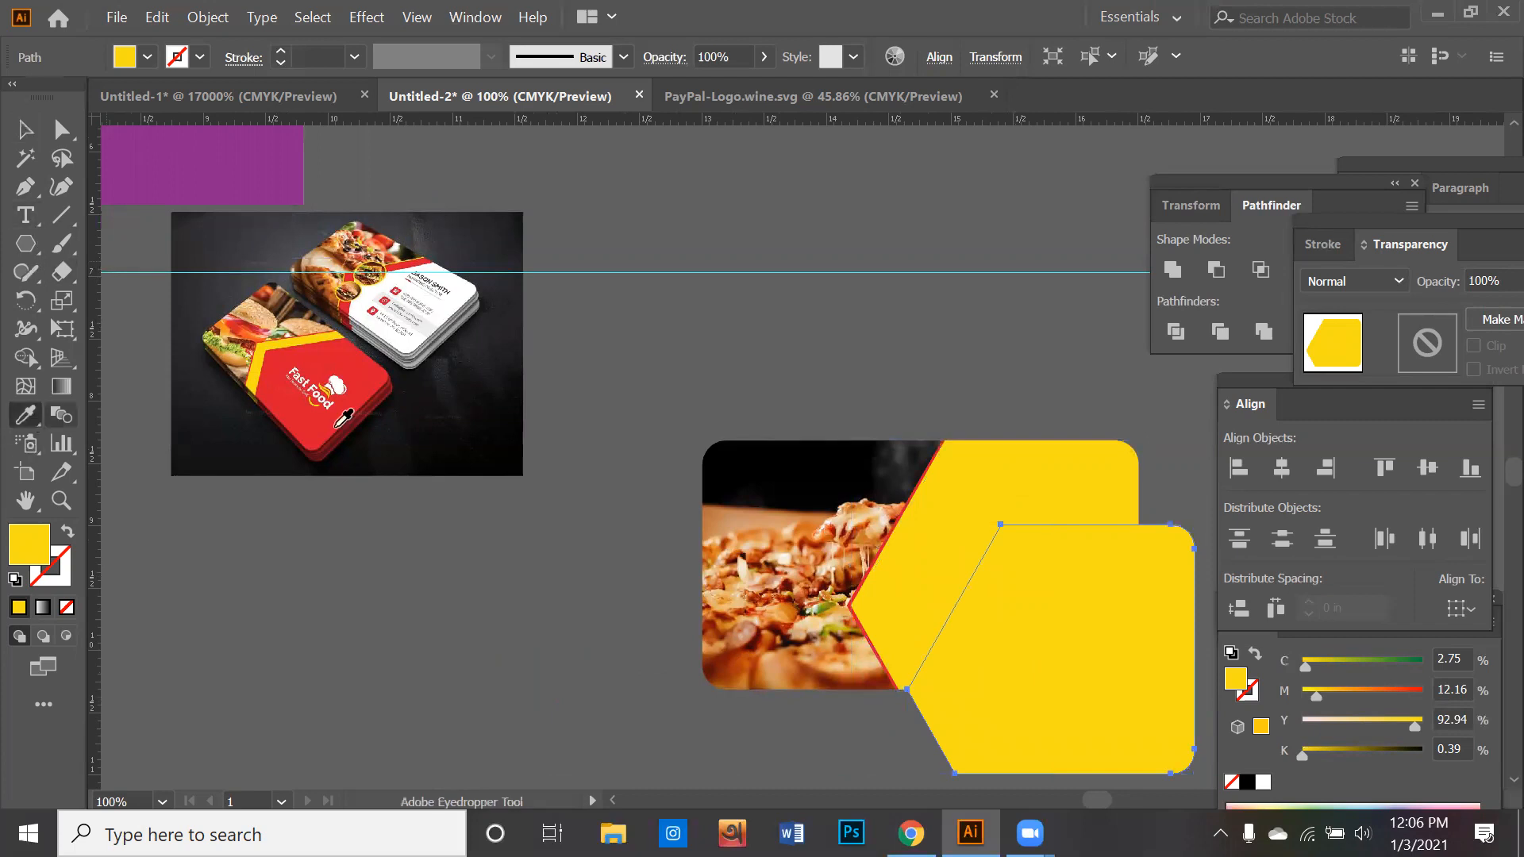
left_click(363, 389)
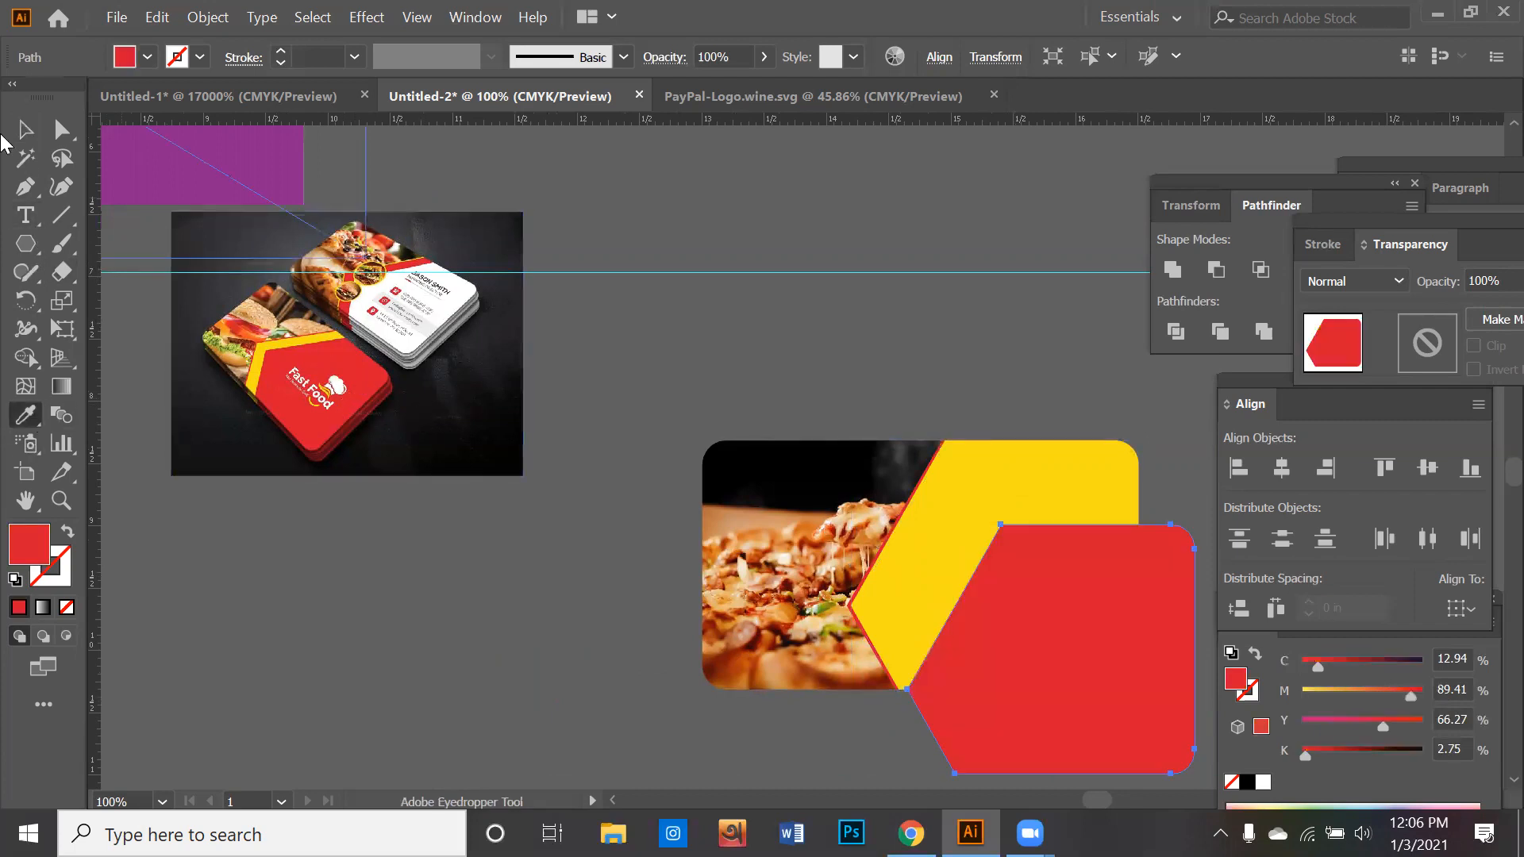
- Narrow the new red copy and align it with the card's right edge, leaving a yellow stripe beside the photo
key("v")
left_click_drag(907, 649, 930, 647)
left_click_drag(1193, 680, 1140, 598)
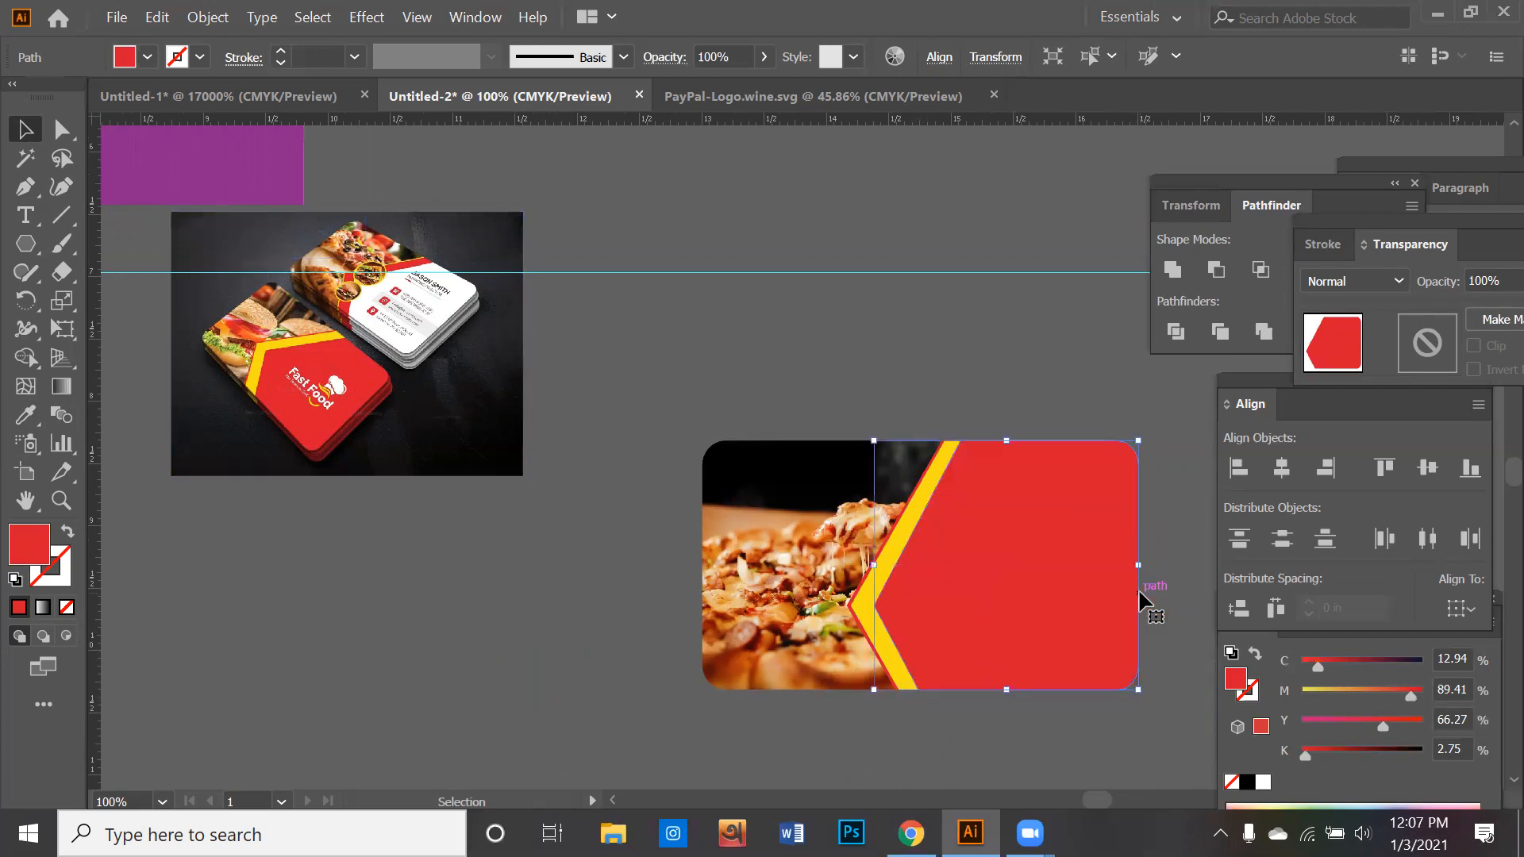
key("ctrl+shift+a")
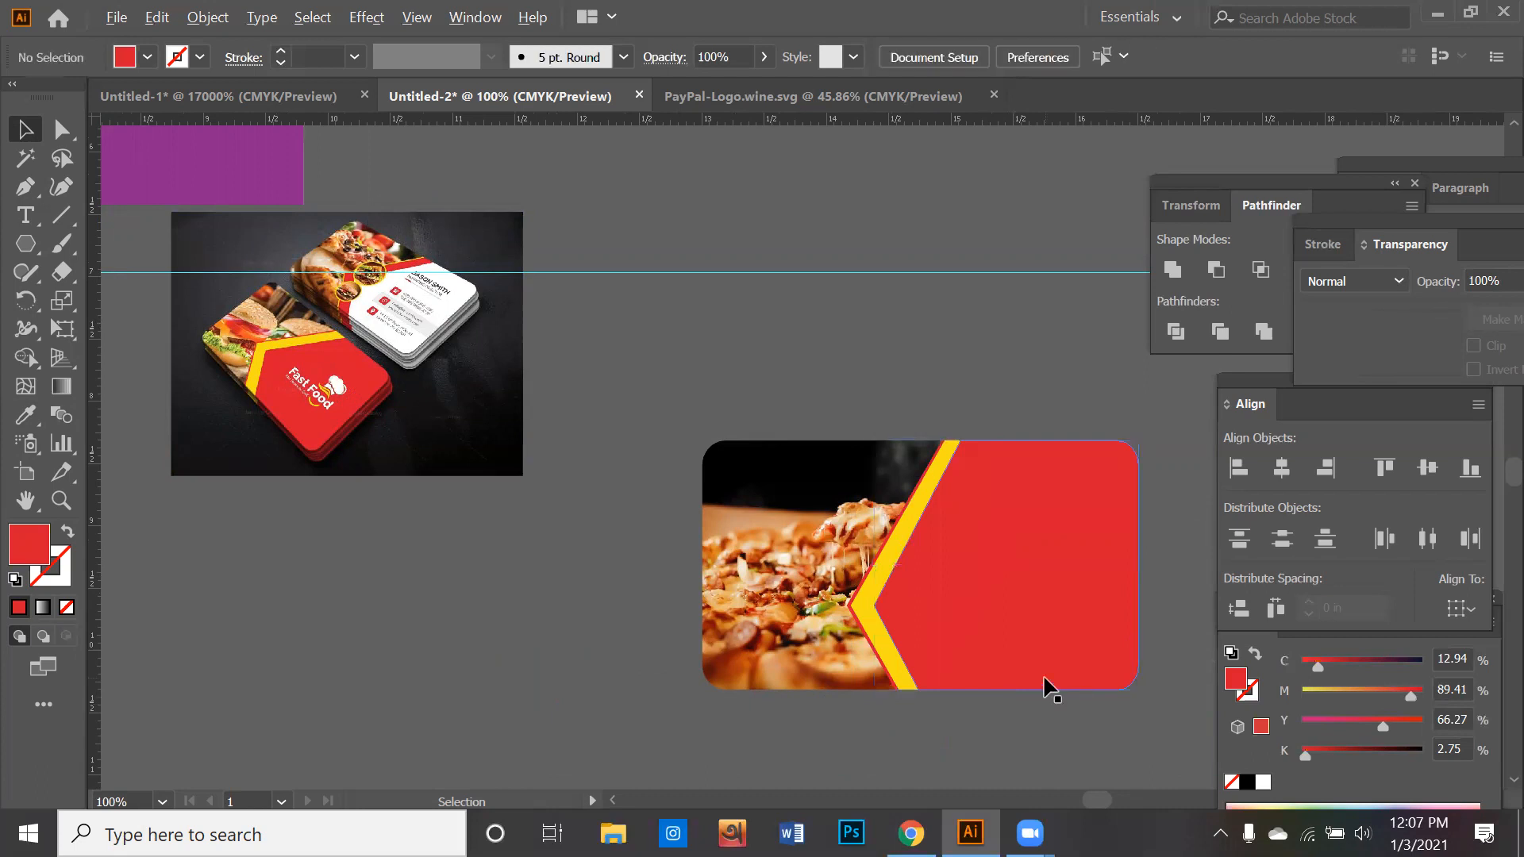
scroll(1050, 690, "up", 1)
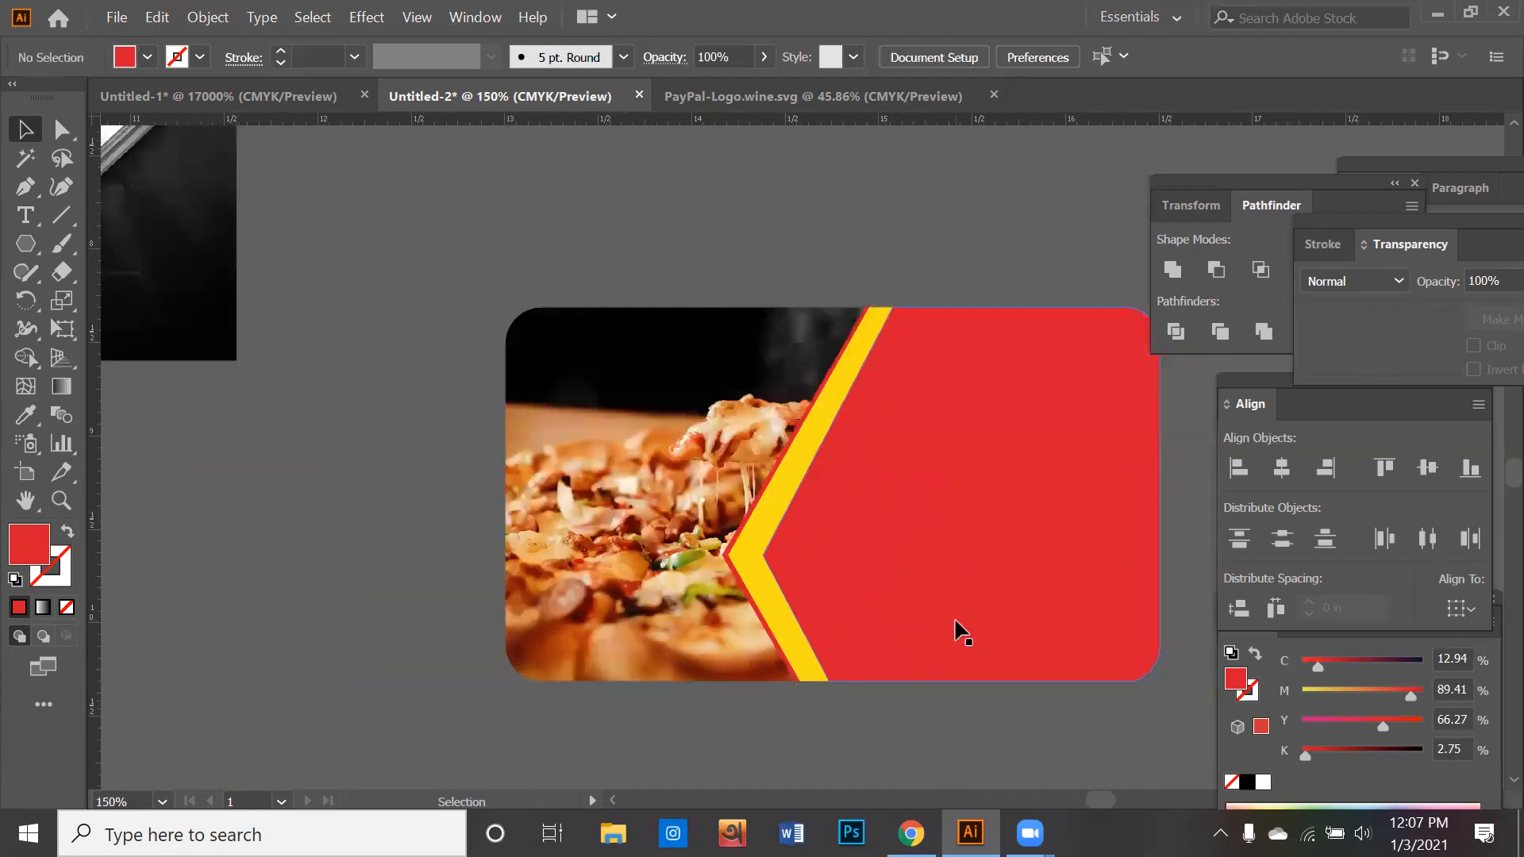
scroll(957, 630, "down", 1)
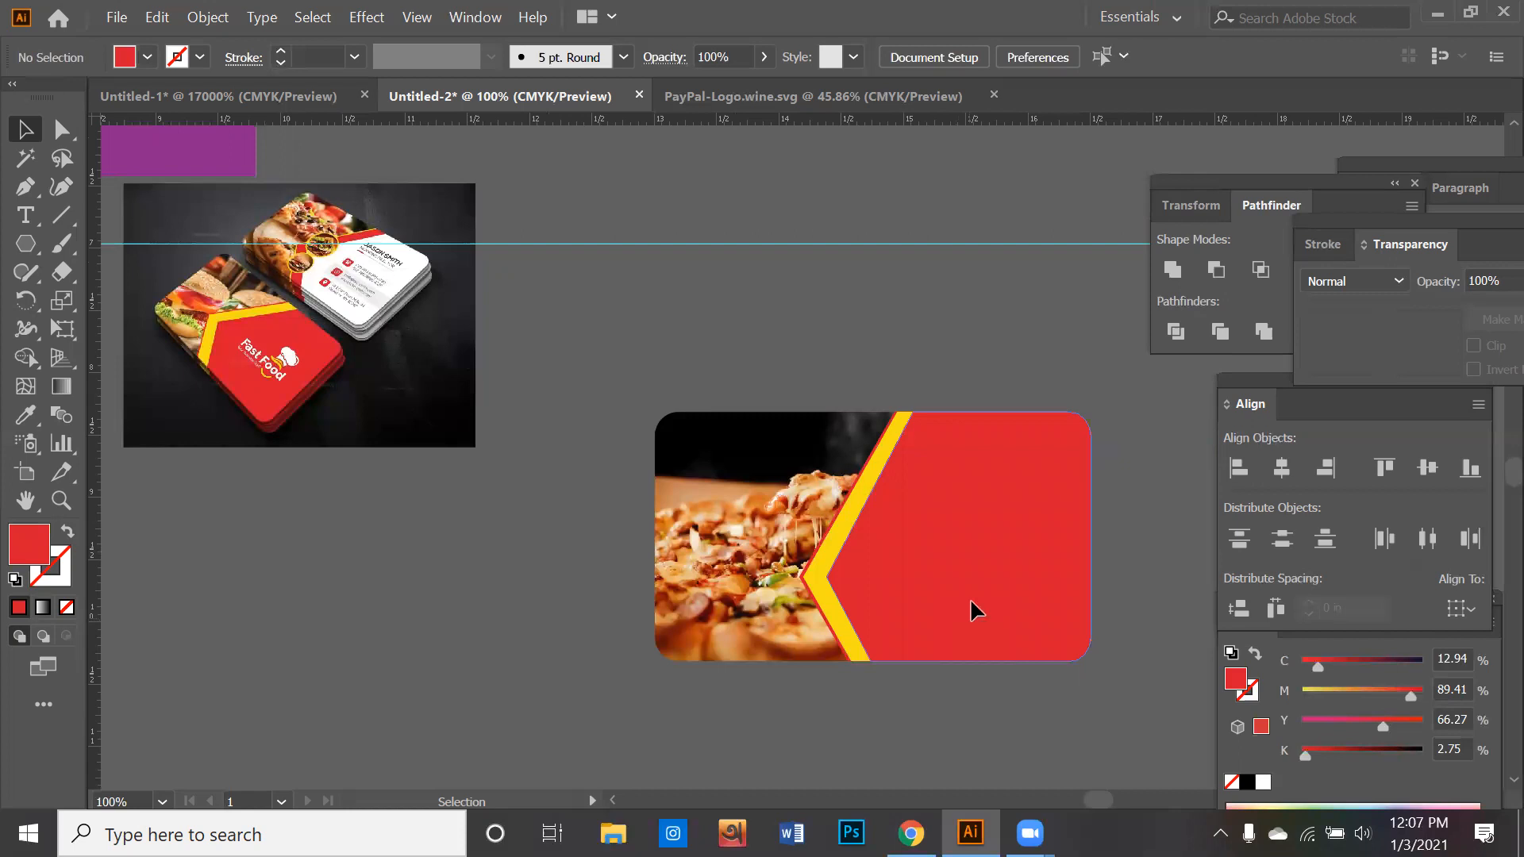
- Draw a red rounded rectangle in the empty area below the finished card
left_click(970, 609)
left_click(894, 670)
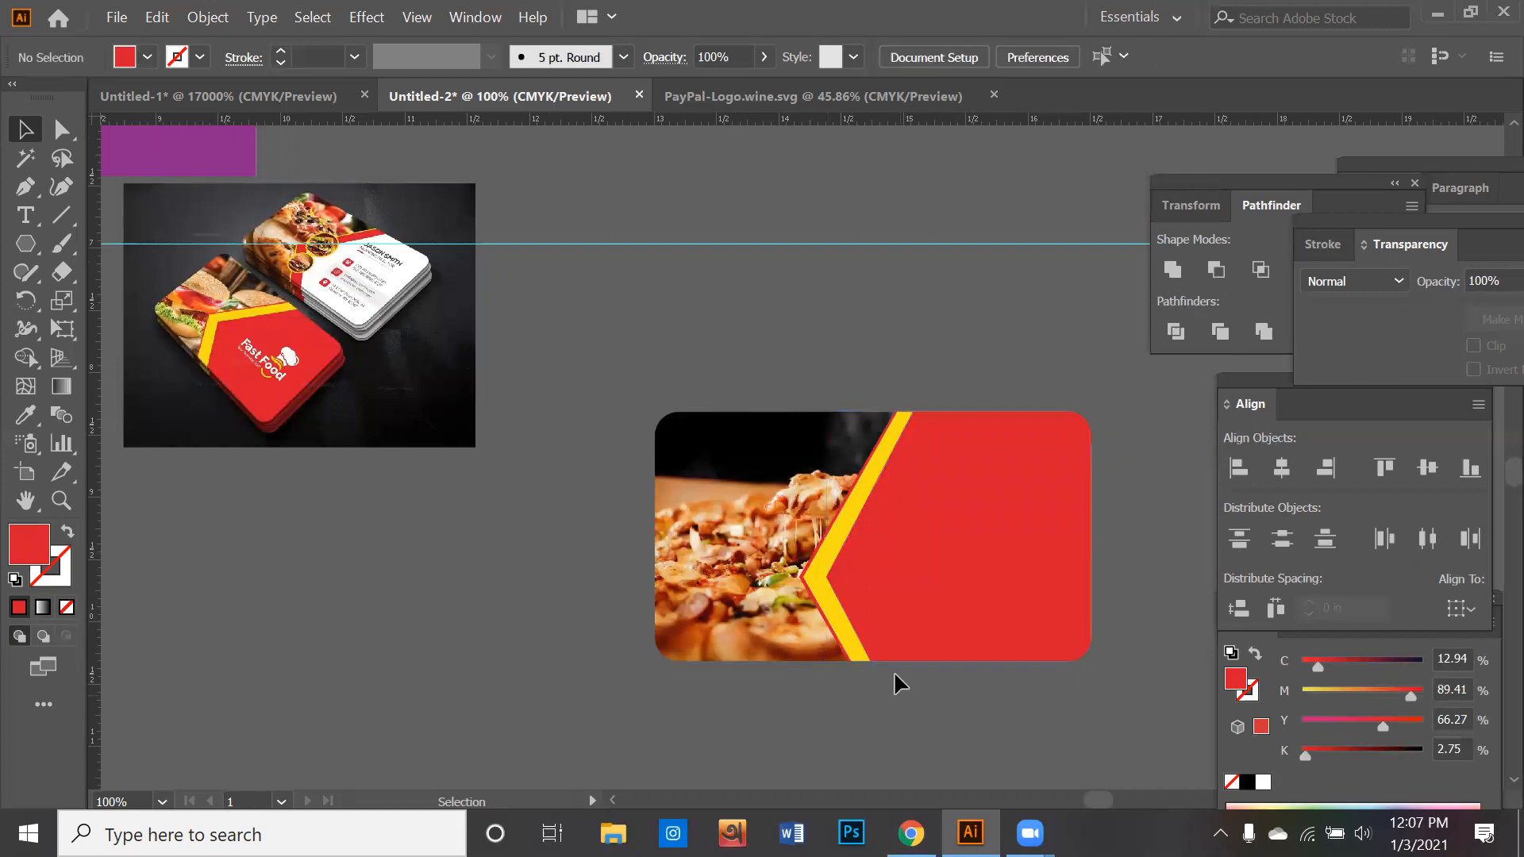
scroll(894, 674, "down", 5)
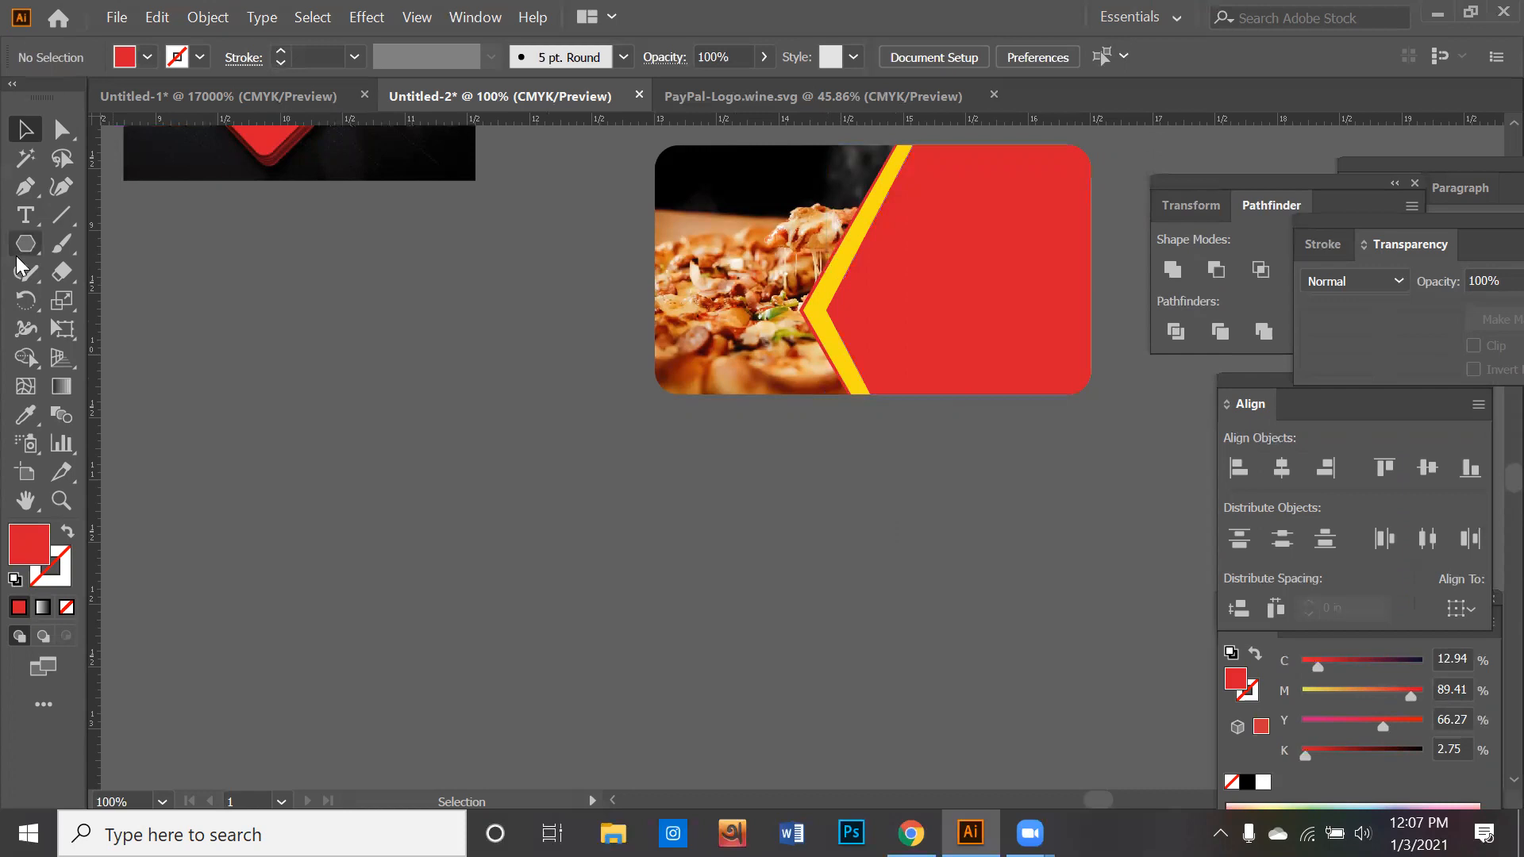
left_click_drag(26, 244, 127, 278)
scroll(374, 408, "down", 4)
mouse_move(432, 496)
left_mouse_down()
mouse_move(902, 759)
mouse_move(946, 758)
mouse_move(716, 468)
left_mouse_up()
- Draw a large hexagon over the rounded rectangle and fill it with magenta pink (M 100)
mouse_move(28, 237)
left_mouse_down()
mouse_move(119, 299)
mouse_move(127, 330)
left_mouse_up()
left_click_drag(480, 414, 652, 616)
left_click(147, 65)
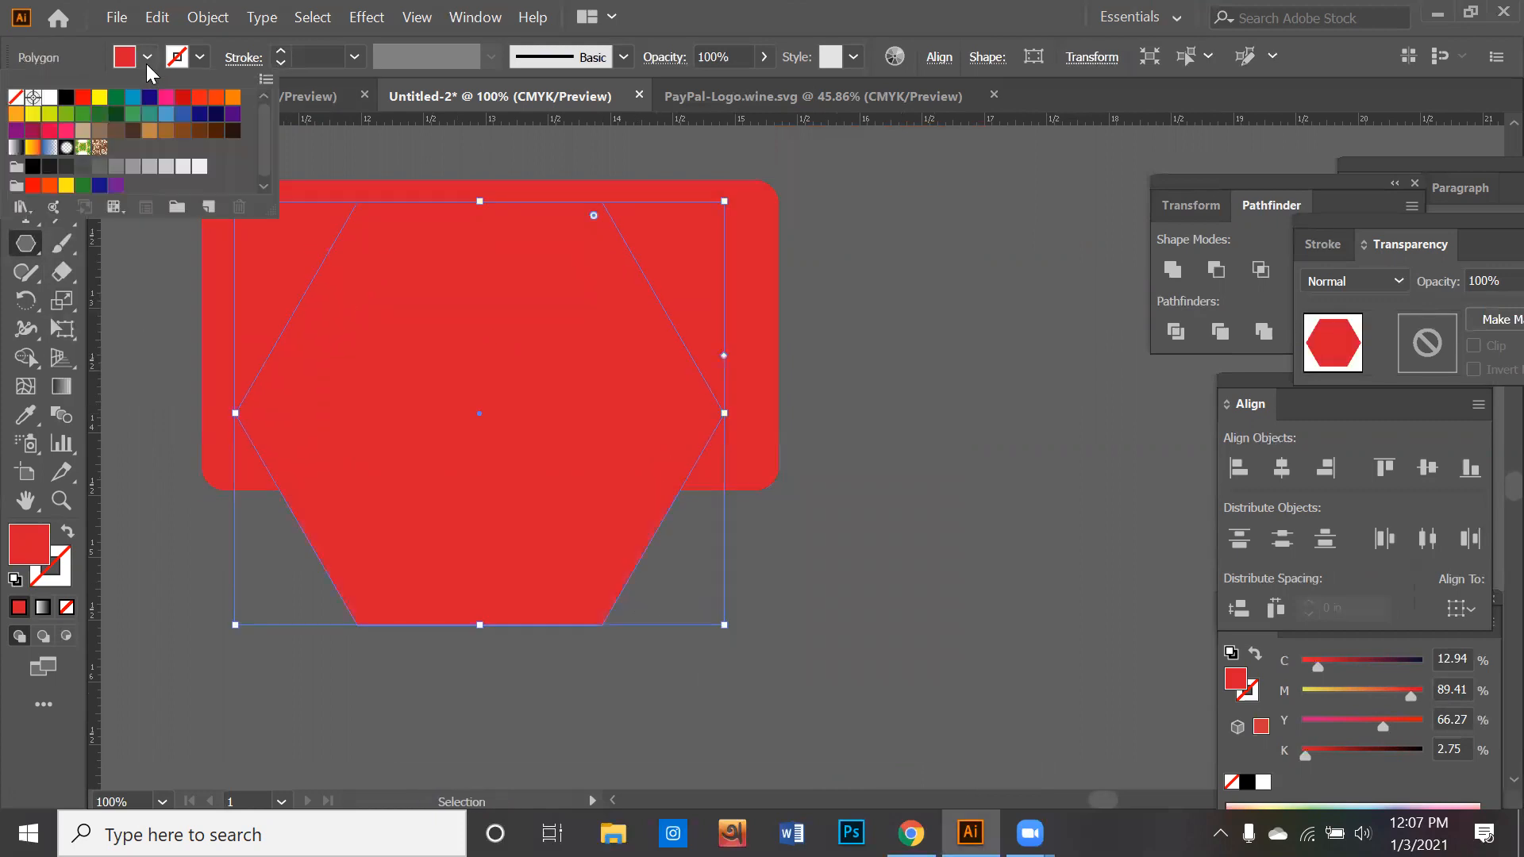
left_click(166, 96)
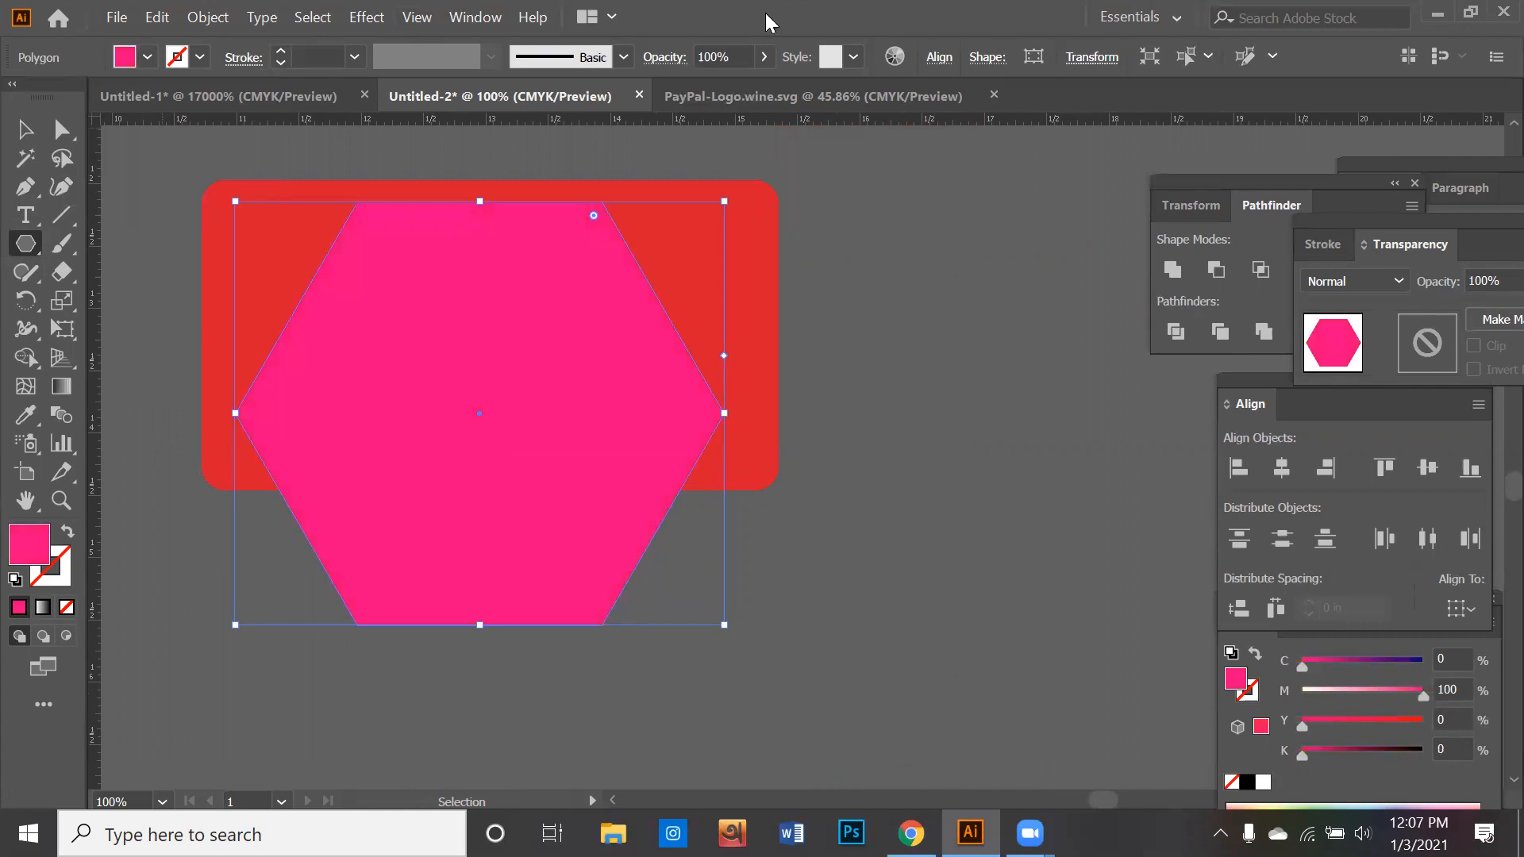
- Move the pink hexagon over the right part of the rectangle and enlarge it to extend past the rectangle's edges
left_click(25, 129)
left_click_drag(532, 460, 738, 408)
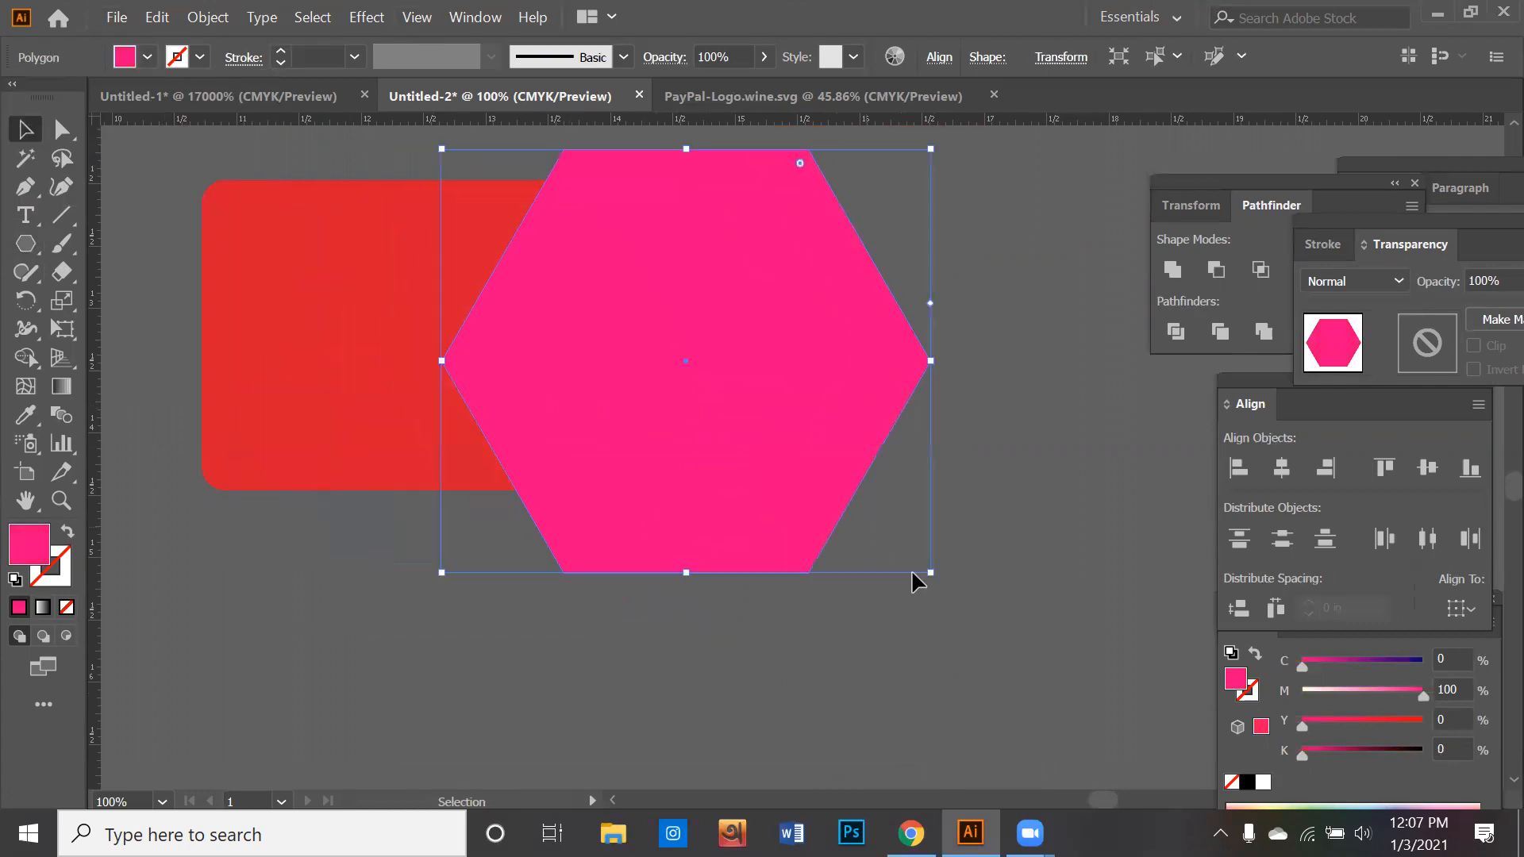
left_click_drag(932, 571, 1040, 646)
scroll(804, 558, "down", 2)
mouse_move(697, 538)
left_mouse_down()
mouse_move(787, 561)
mouse_move(686, 566)
left_mouse_up()
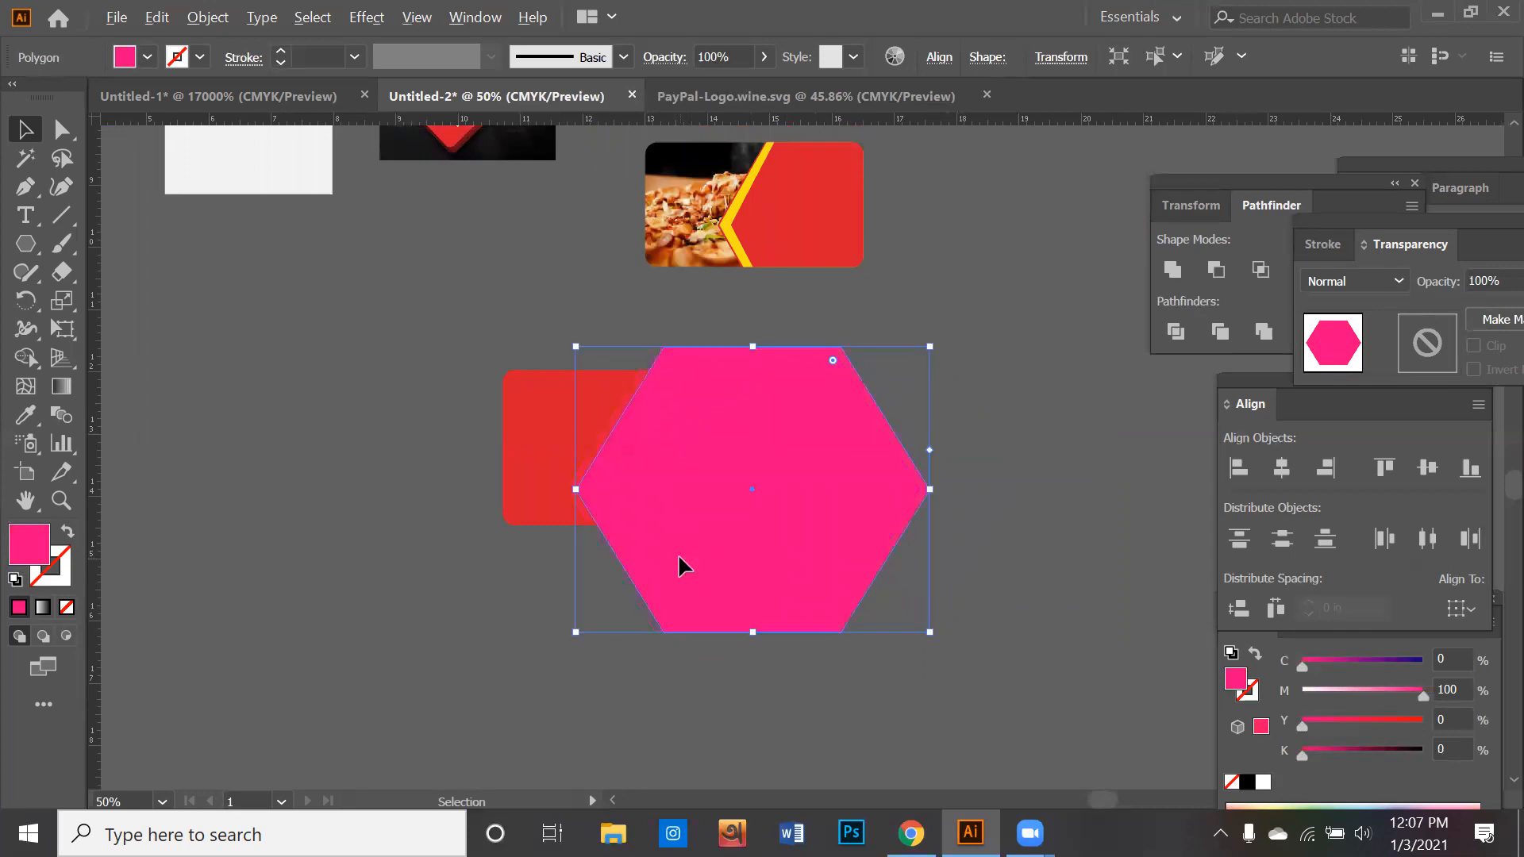
- Place two copies of the hexagon offset to the right, and fill the middle one with dark blue (C 100, M 100)
left_click_drag(680, 558, 732, 564)
key("shift")
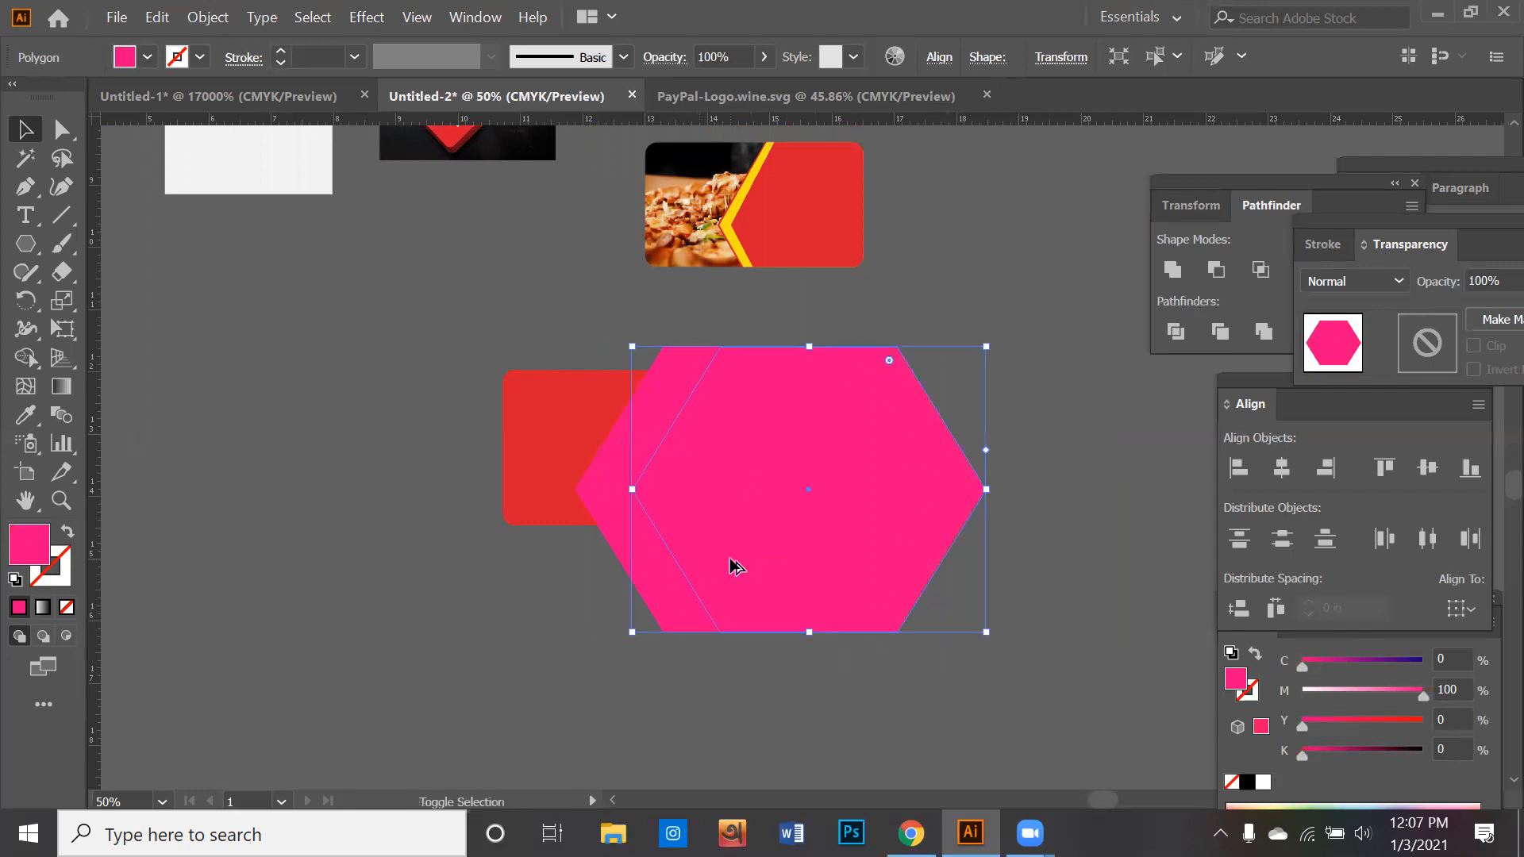
left_click(629, 557)
left_click(647, 549)
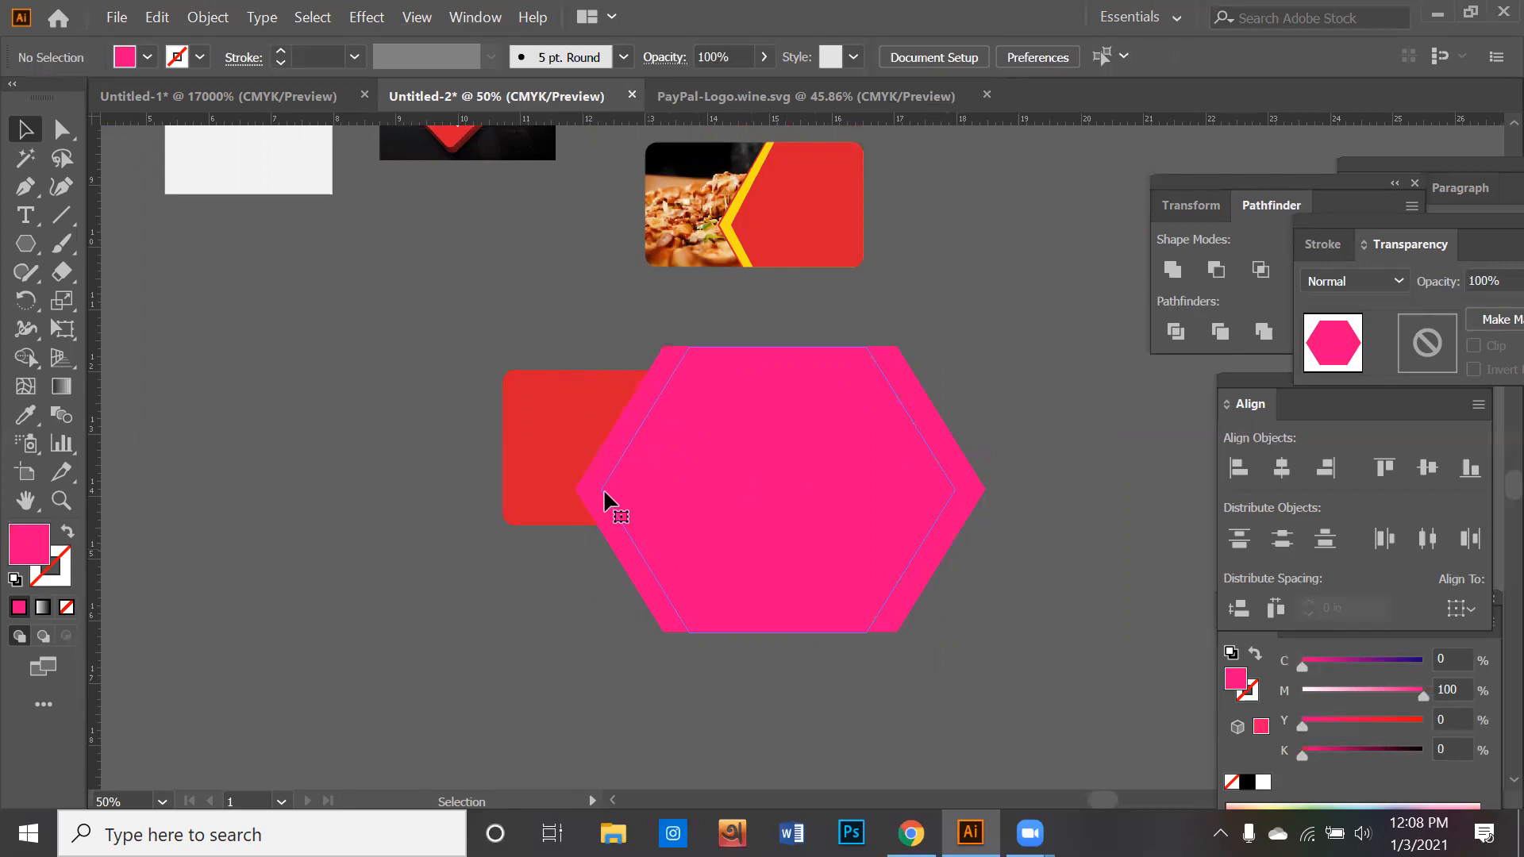
left_click(147, 57)
left_click(157, 96)
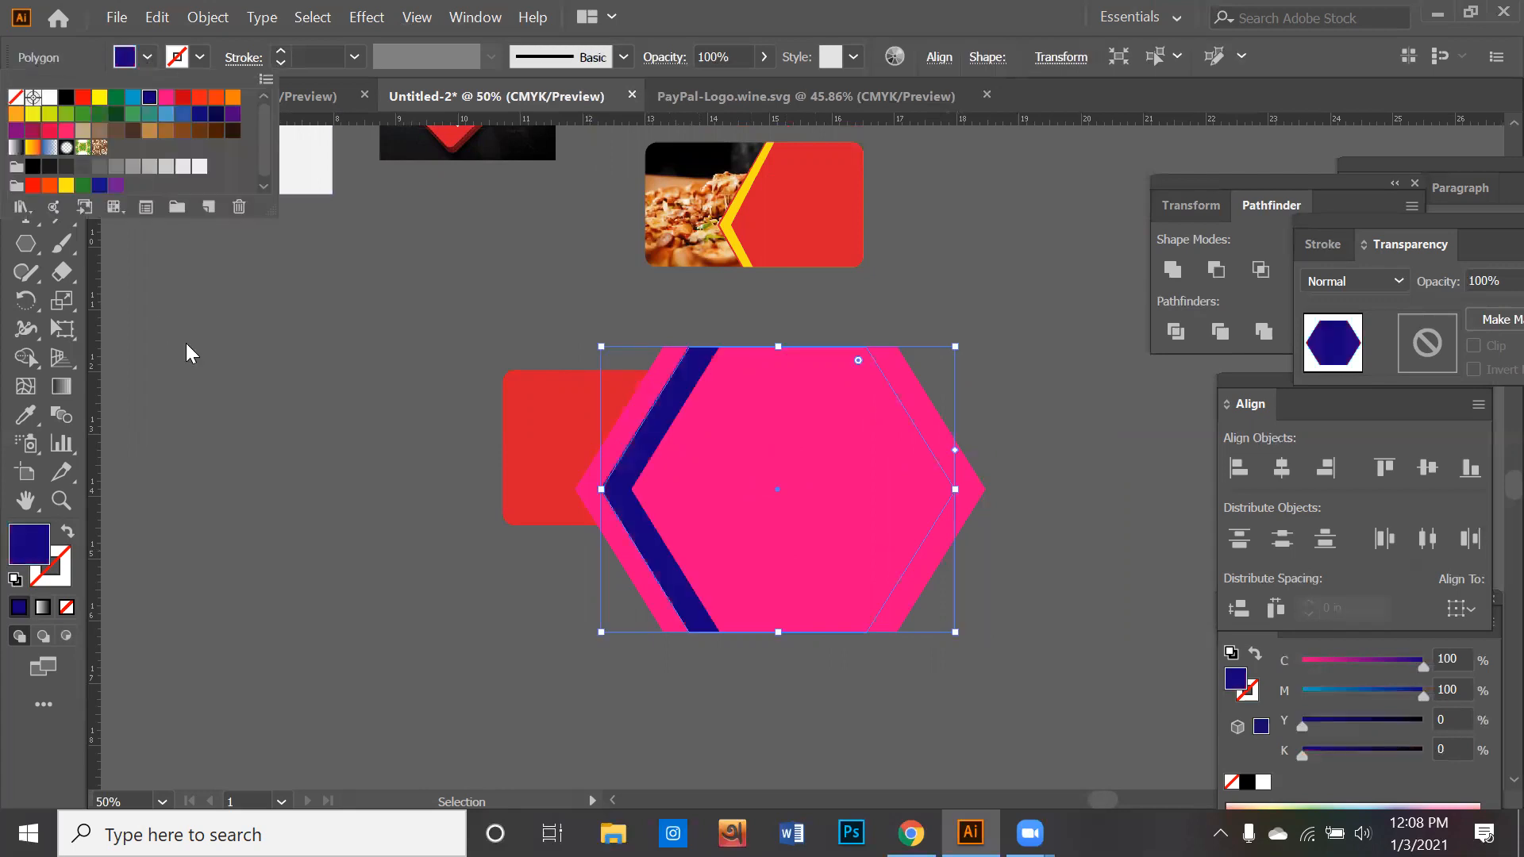
- Offset another hexagon copy slightly from the leftmost one and fill it with medium blue (C 85, M 50)
left_click(618, 544)
left_click(147, 57)
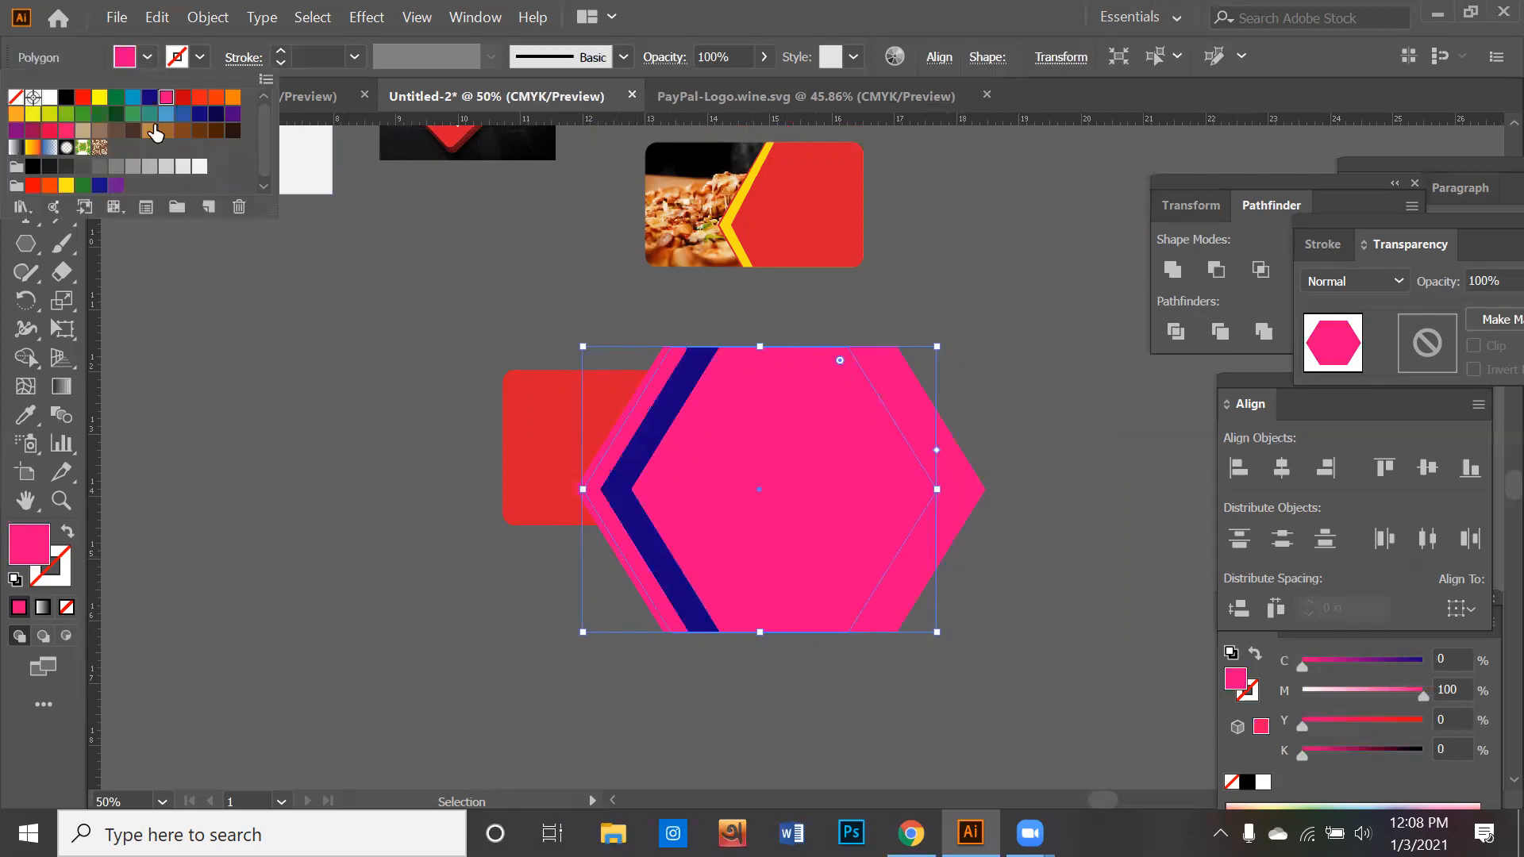
left_click(188, 115)
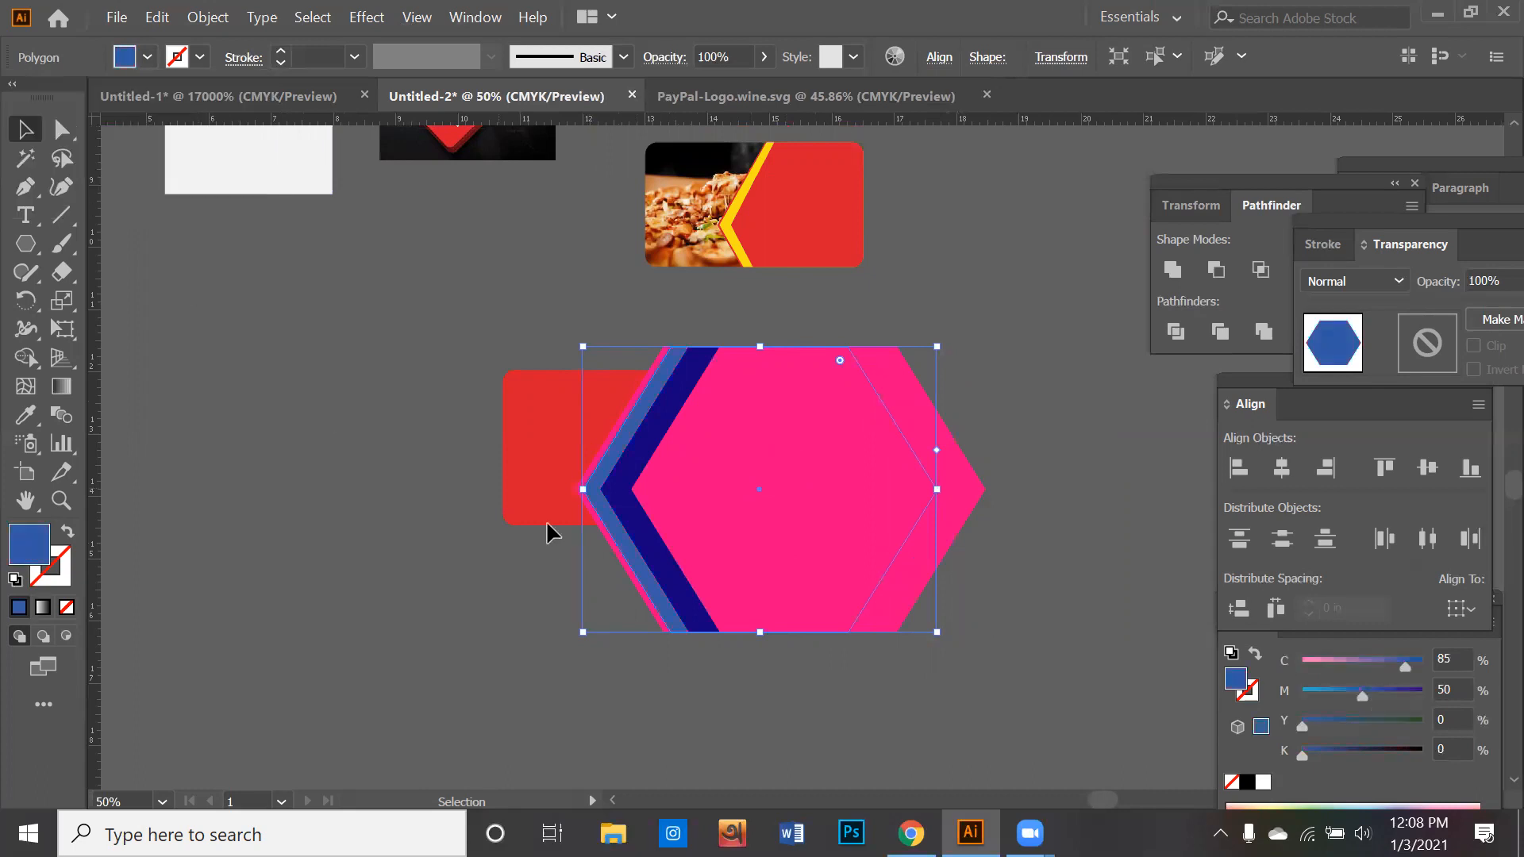
left_click(968, 598)
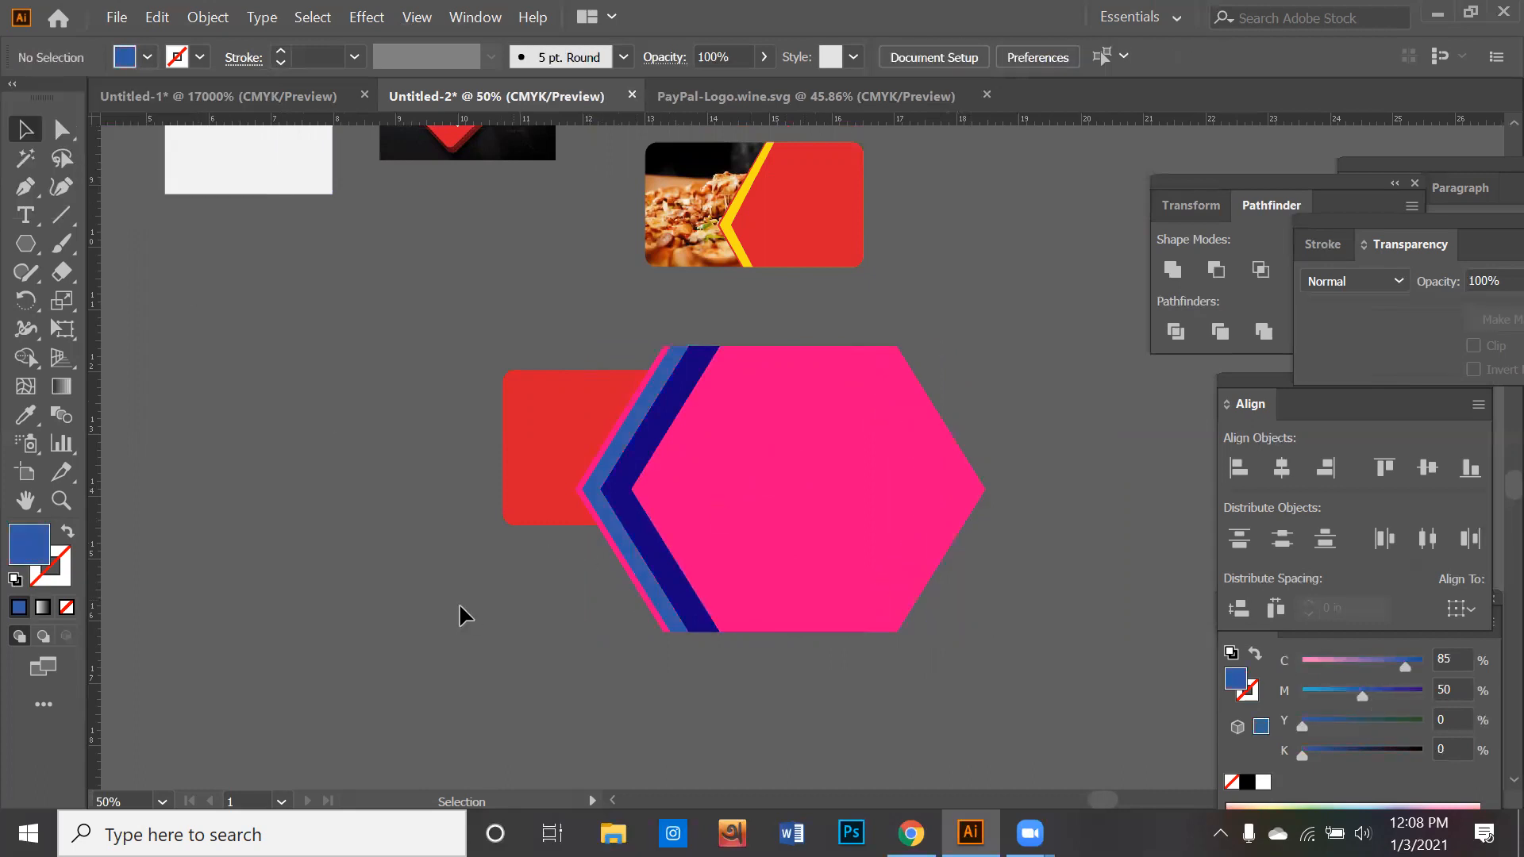
- Divide the rounded rectangle and all the hexagons with Pathfinder, and ungroup the resulting pieces
left_click_drag(681, 437, 684, 435)
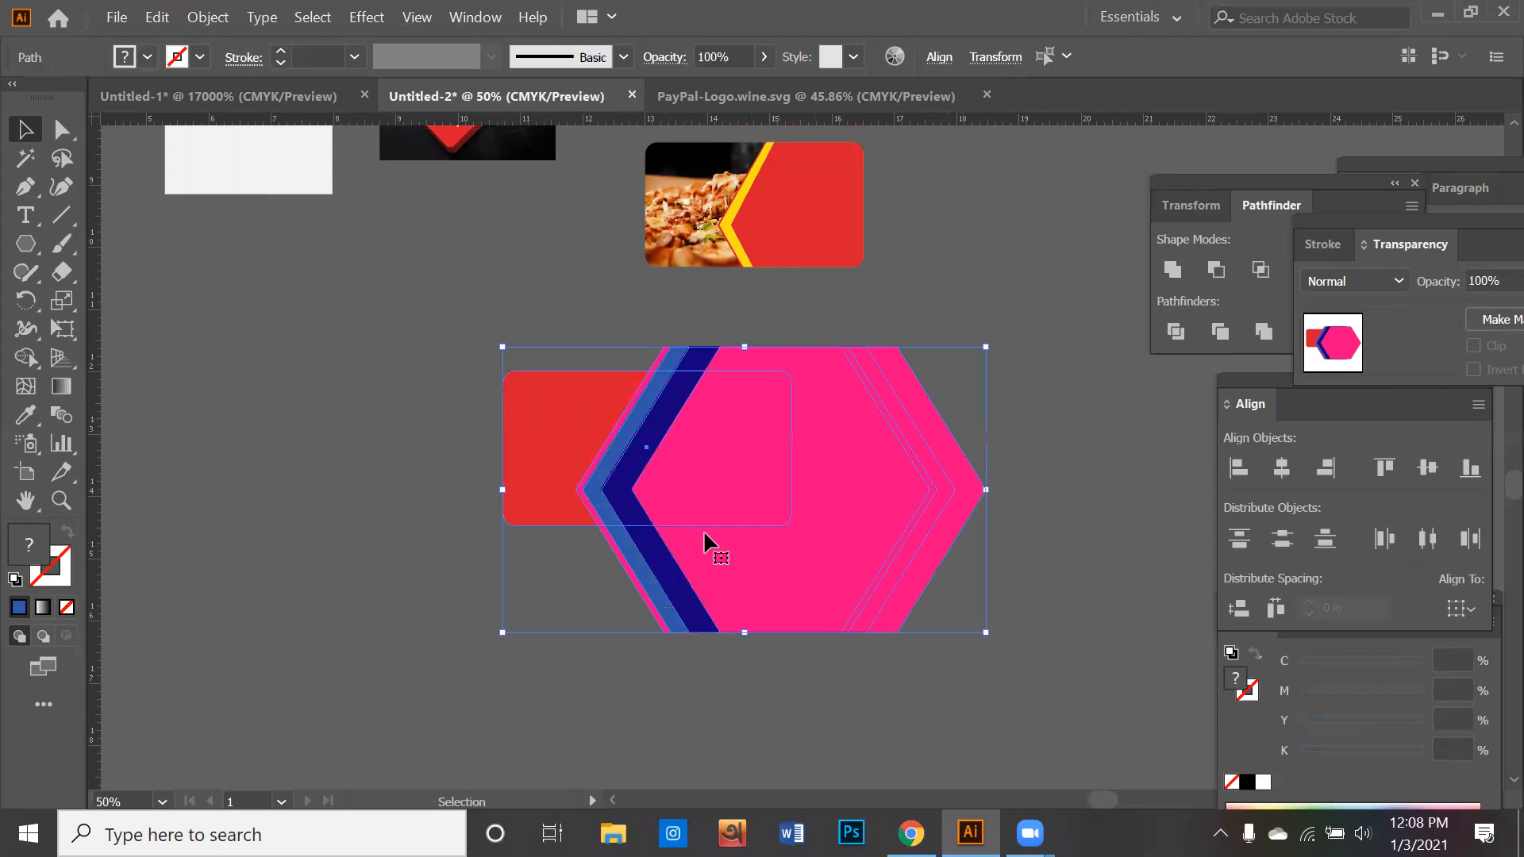
left_click(1176, 329)
right_click(857, 467)
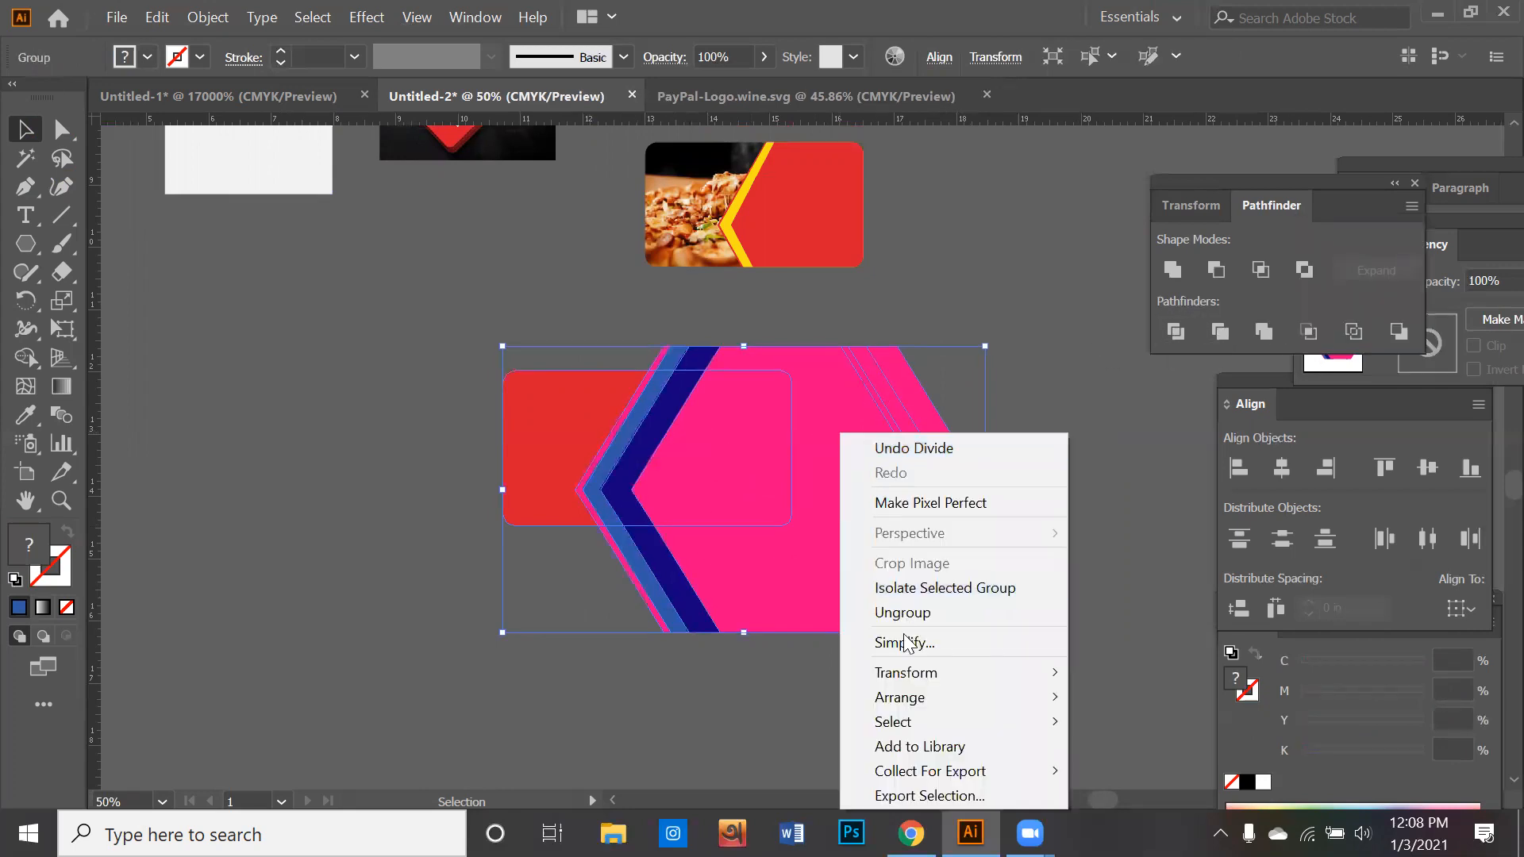
left_click(911, 614)
- Delete all hexagon pieces that extend outside the rounded rectangle
left_click(970, 619)
left_click_drag(970, 616, 605, 592)
key("Delete")
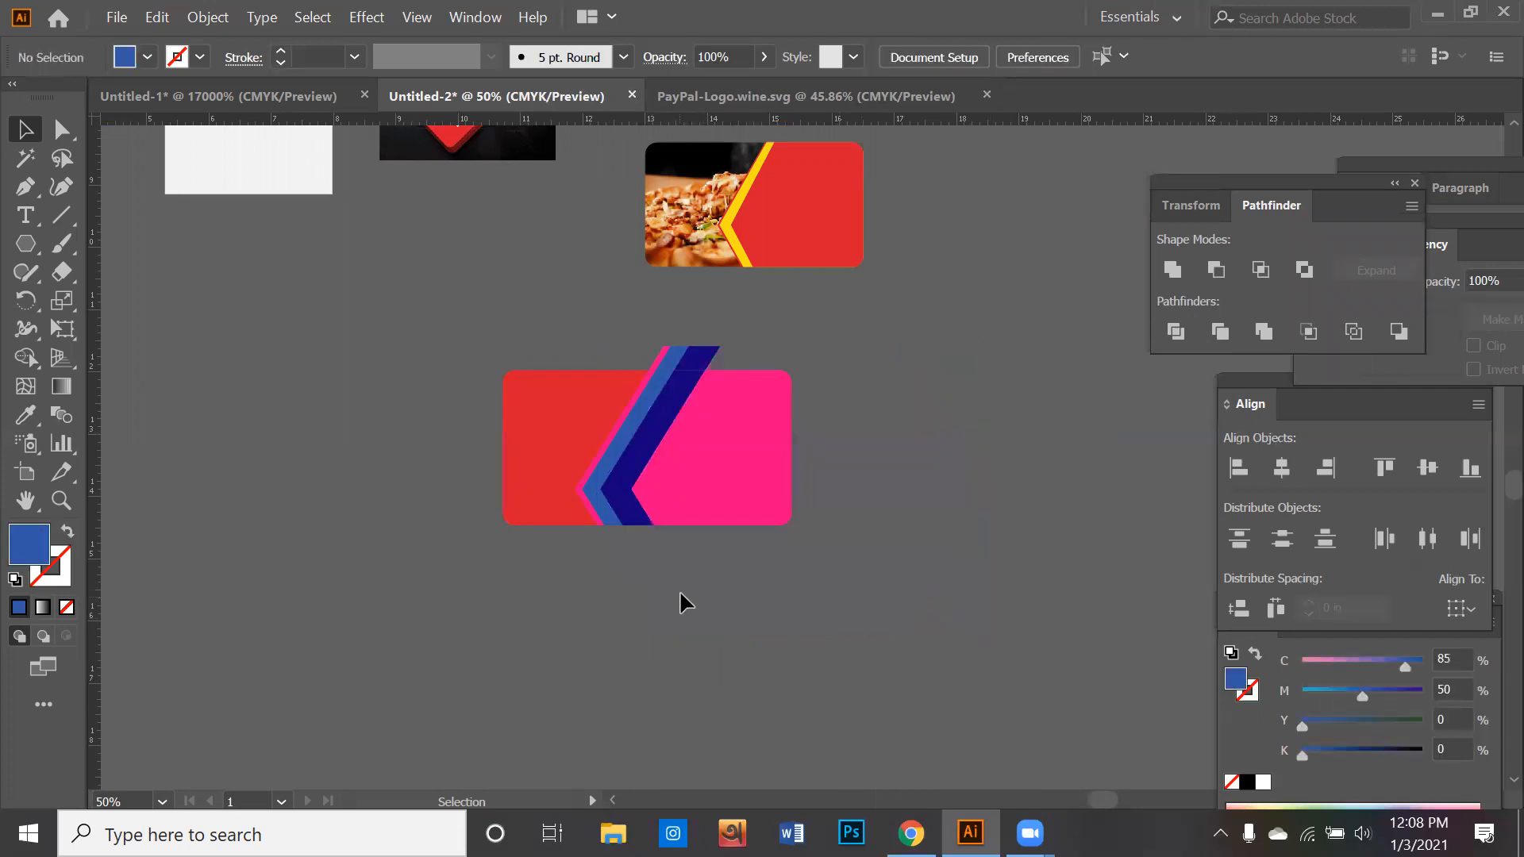
left_click_drag(758, 346, 599, 361)
key("Delete")
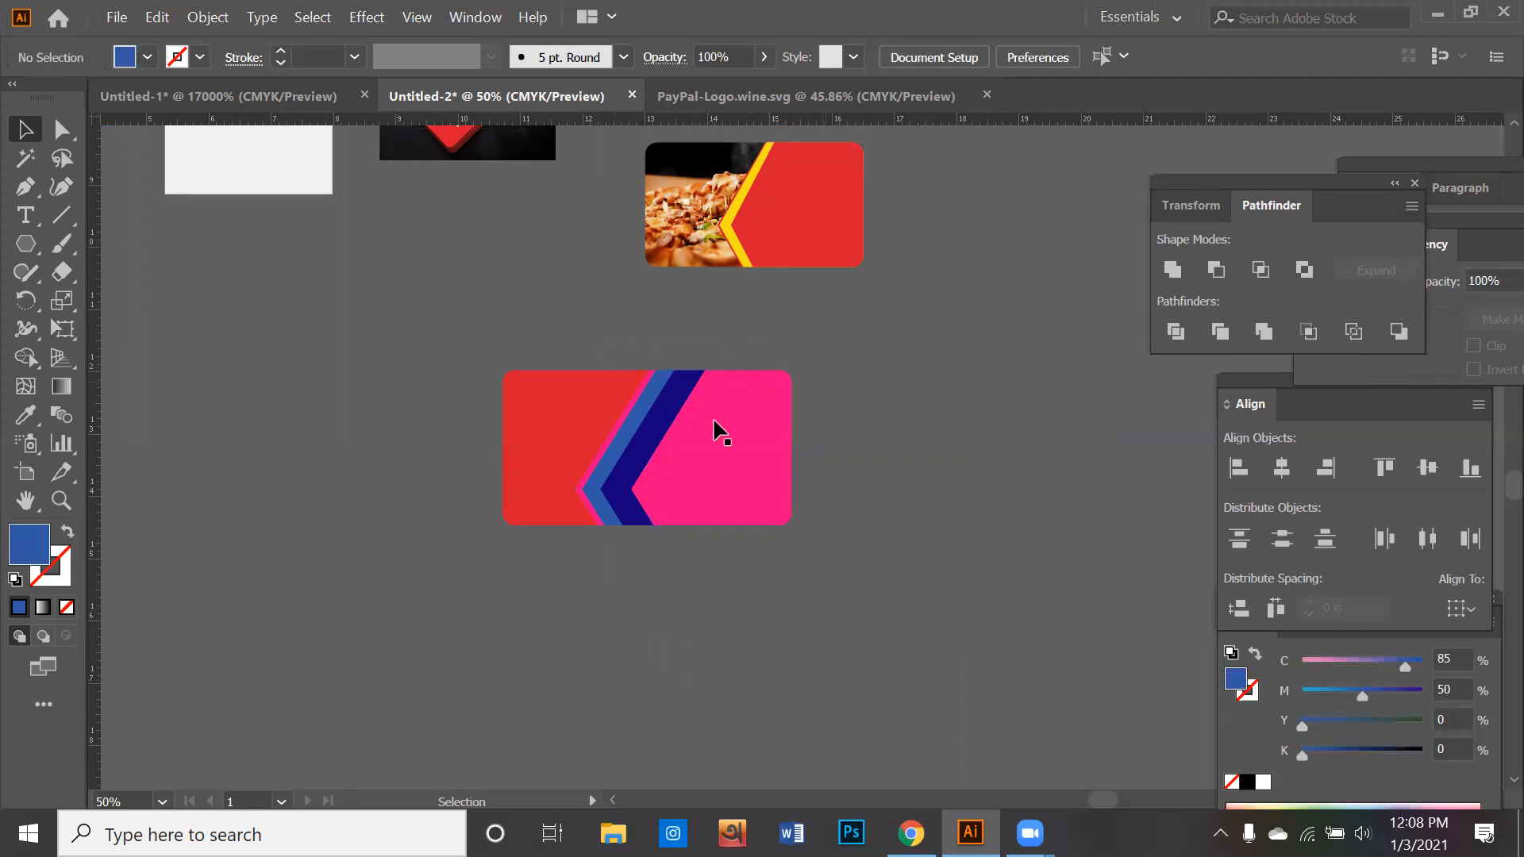
- Release the clipping mask of the pizza photo on the upper card
scroll(674, 441, "up", 1)
left_click_drag(602, 443, 760, 592)
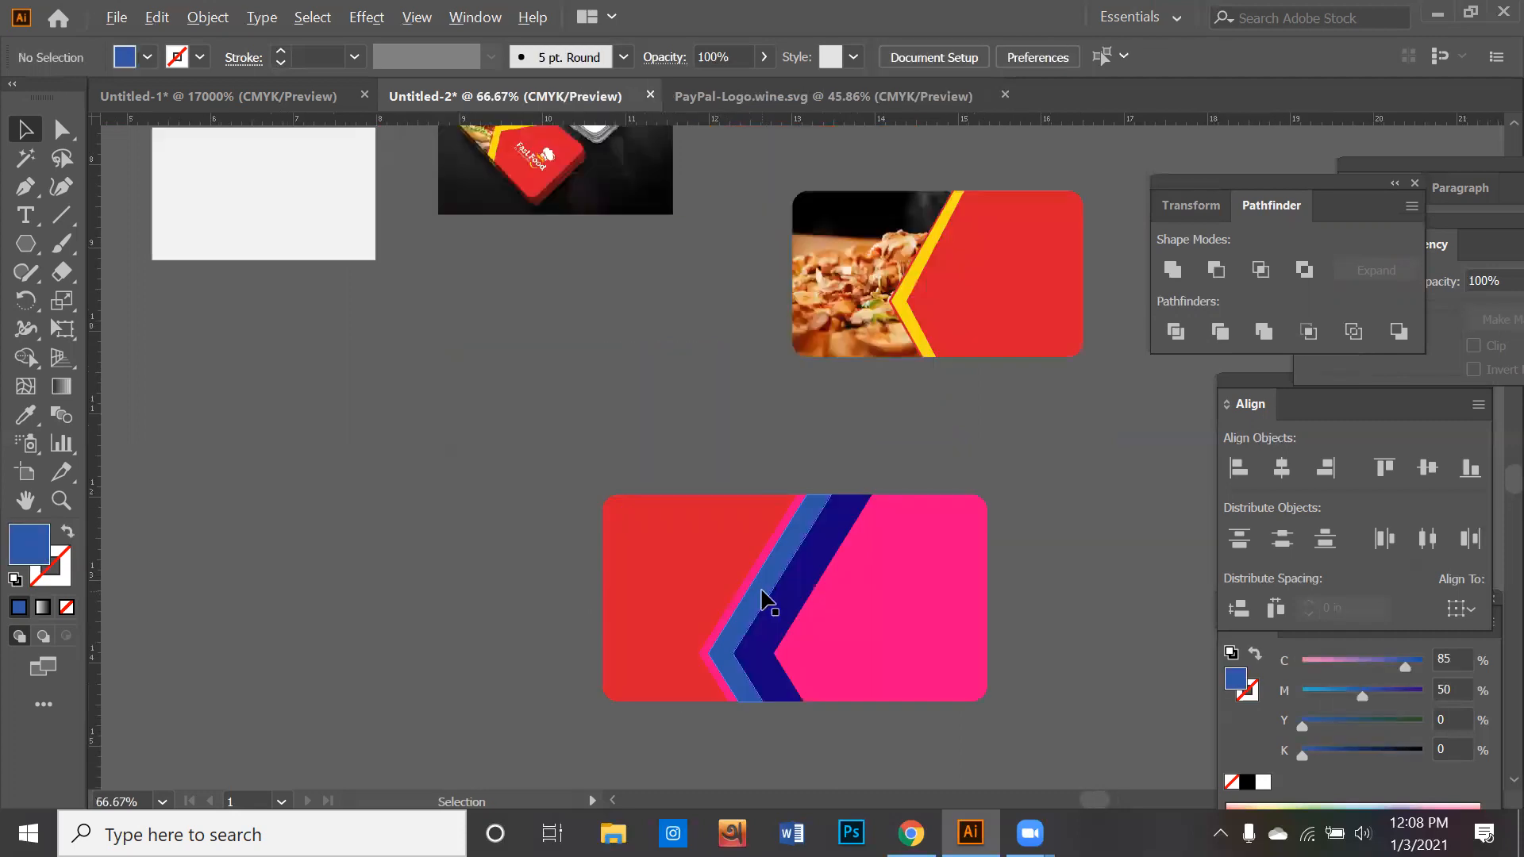
left_click_drag(692, 485, 739, 514)
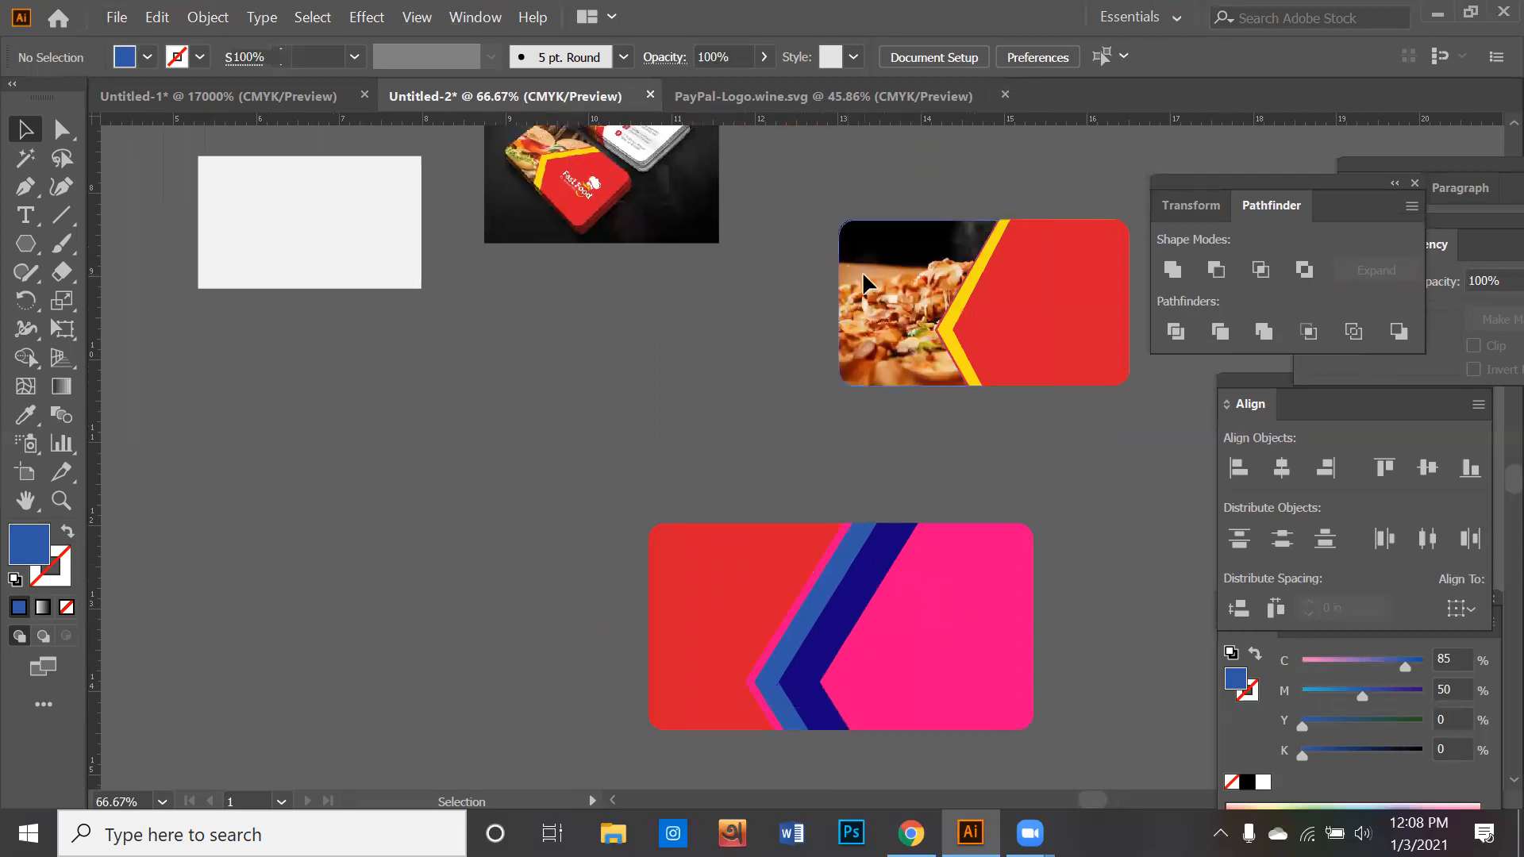
left_click(892, 332)
right_click(892, 332)
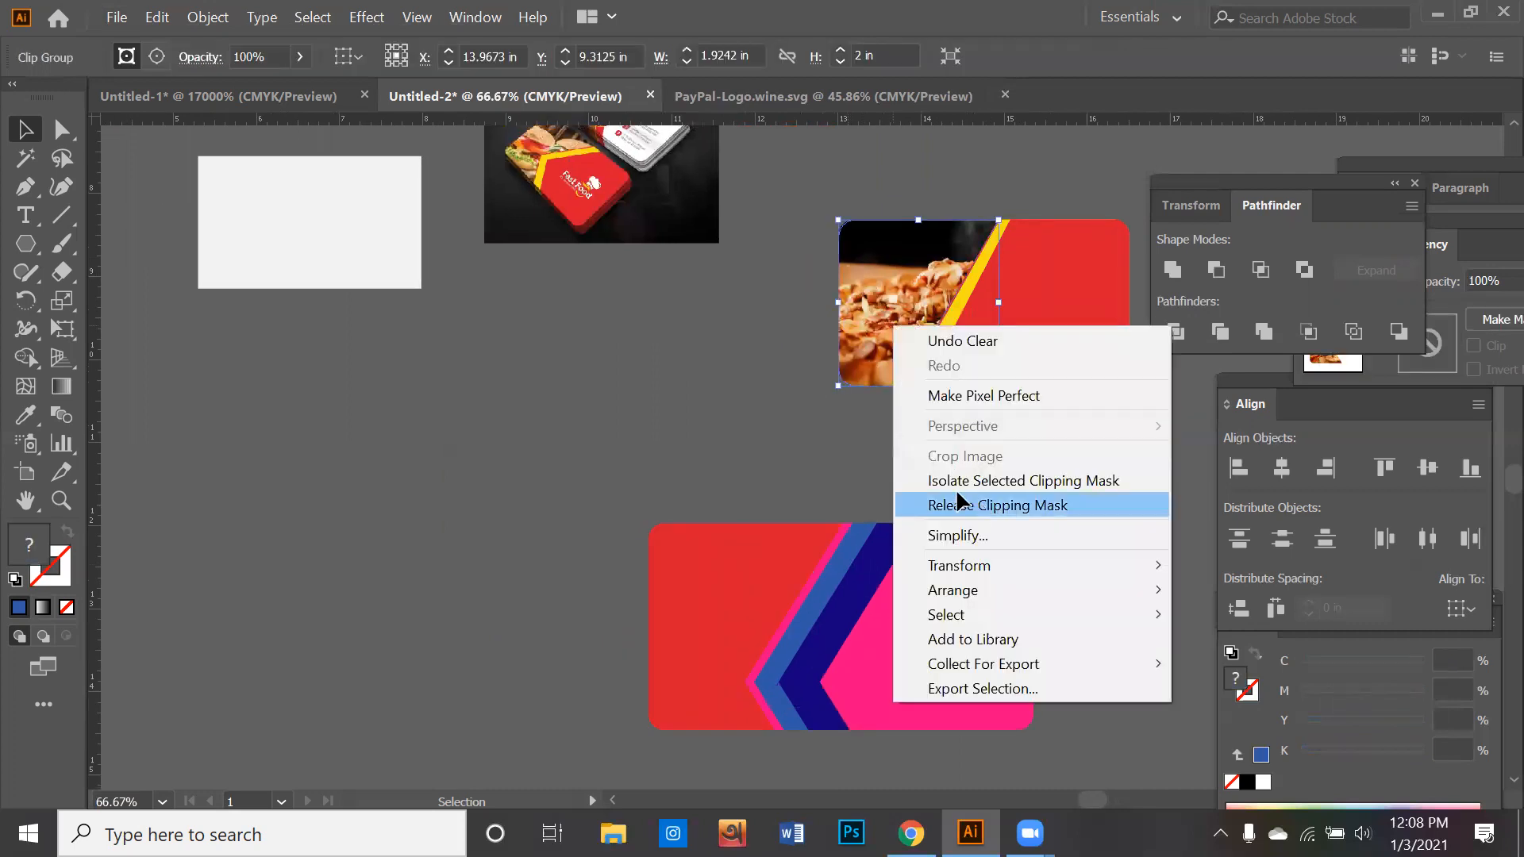
left_click(957, 503)
left_click(920, 388)
- Move the pizza photo behind the lower card's left section and enlarge it to cover that section
left_click_drag(862, 346, 679, 659)
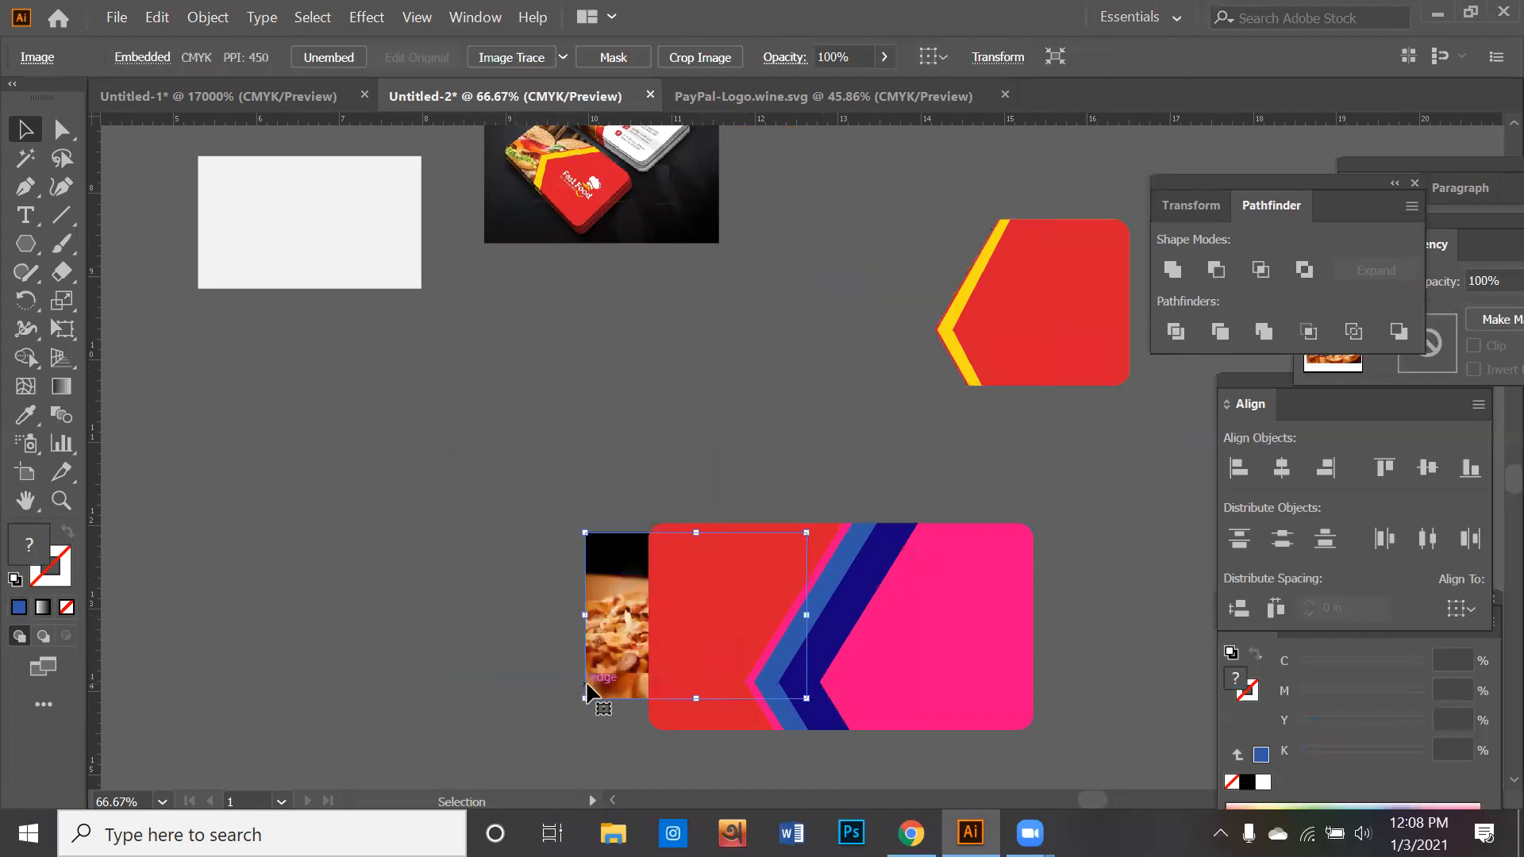
left_click_drag(585, 698, 514, 753)
left_click_drag(560, 689, 611, 673)
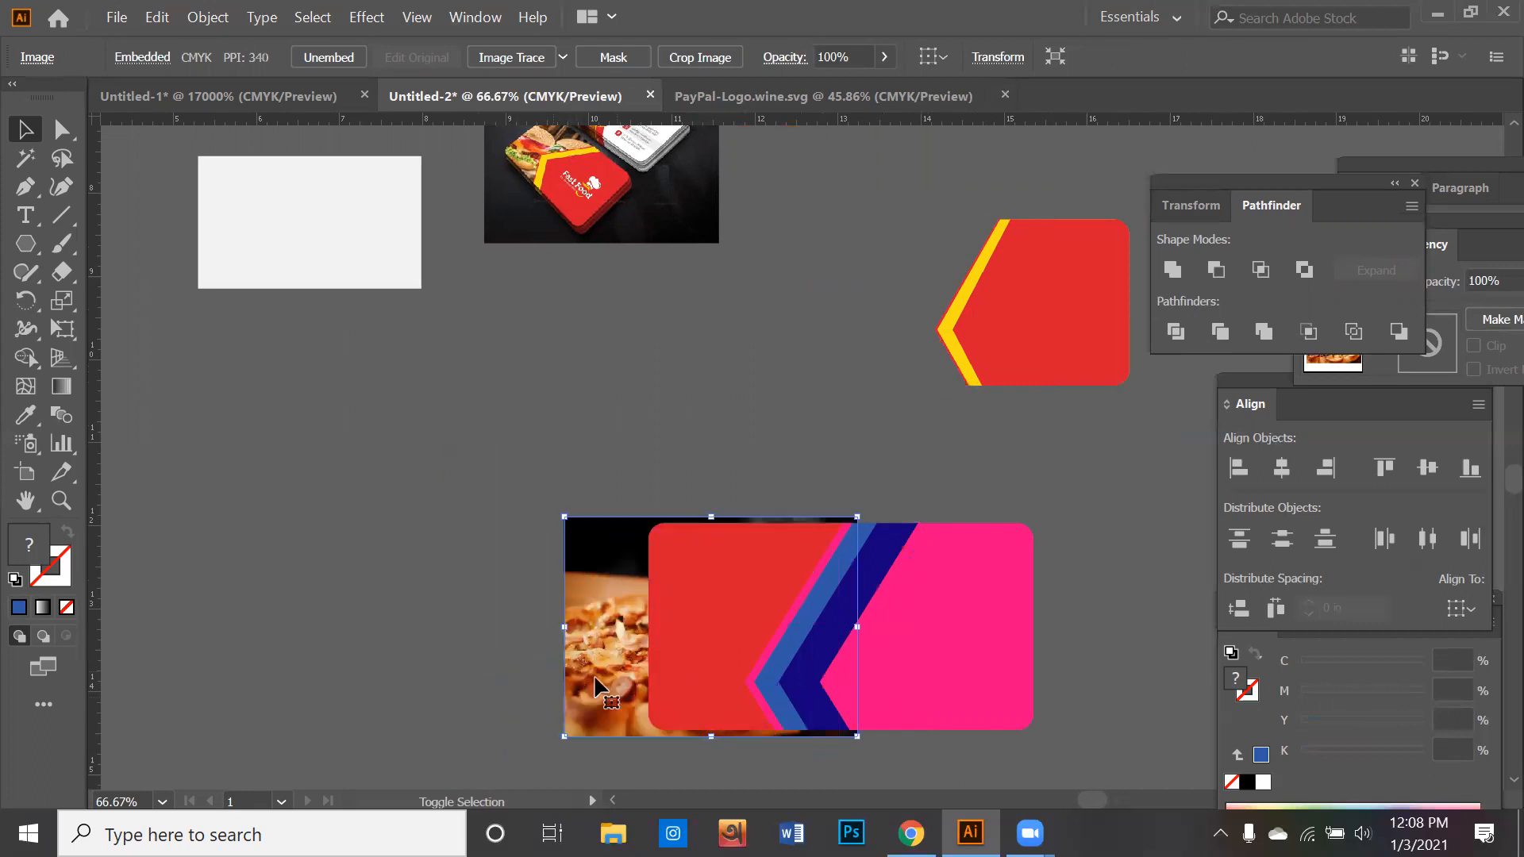
- Clip the pizza photo to the lower card's left red section with a clipping mask
left_click(681, 657, "shift")
right_click(681, 657)
left_click(752, 486)
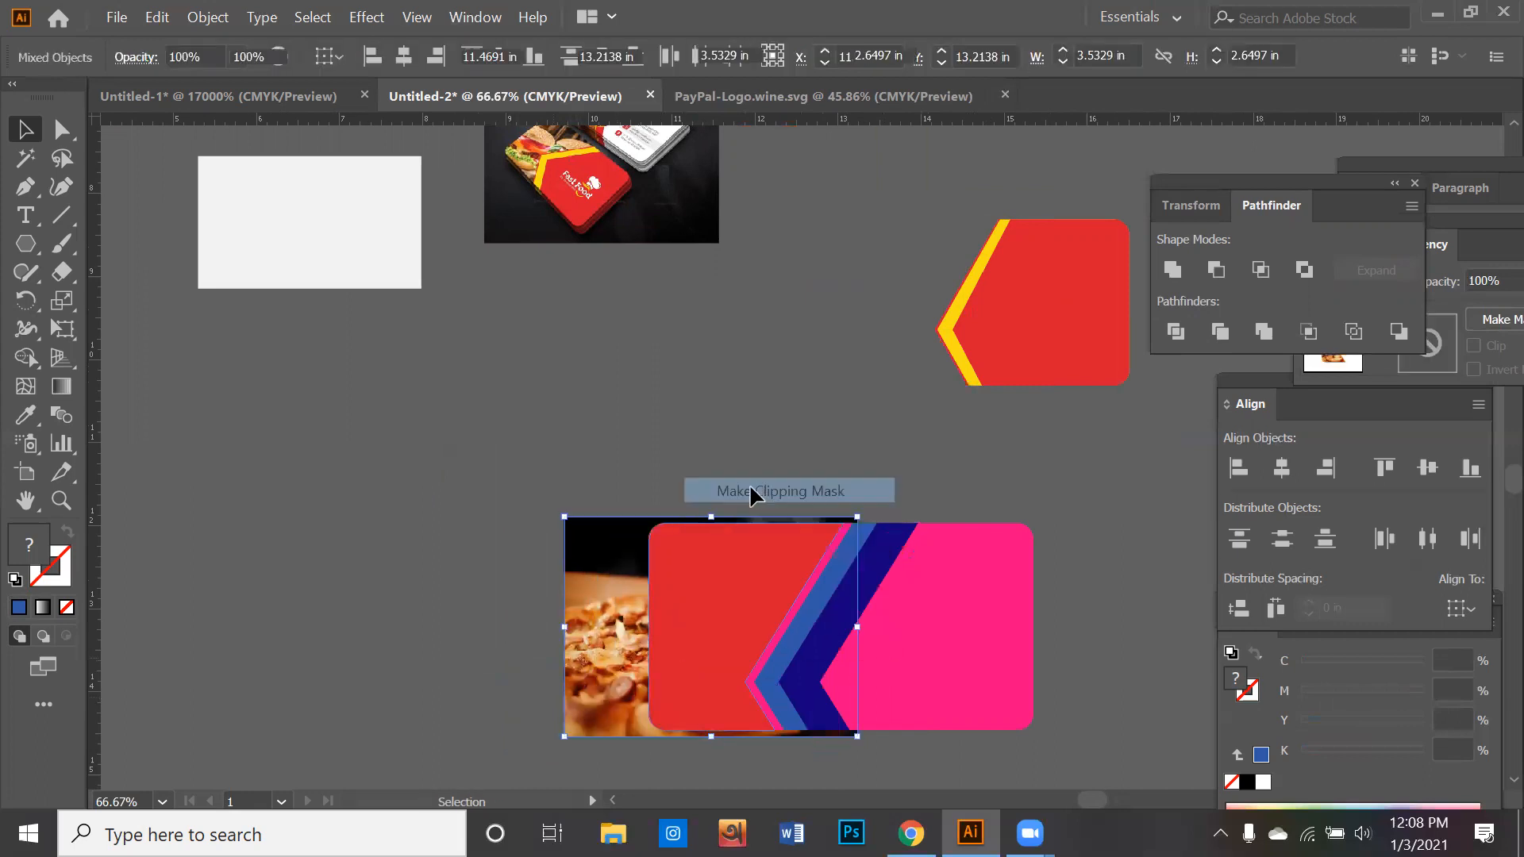
left_click(728, 486)
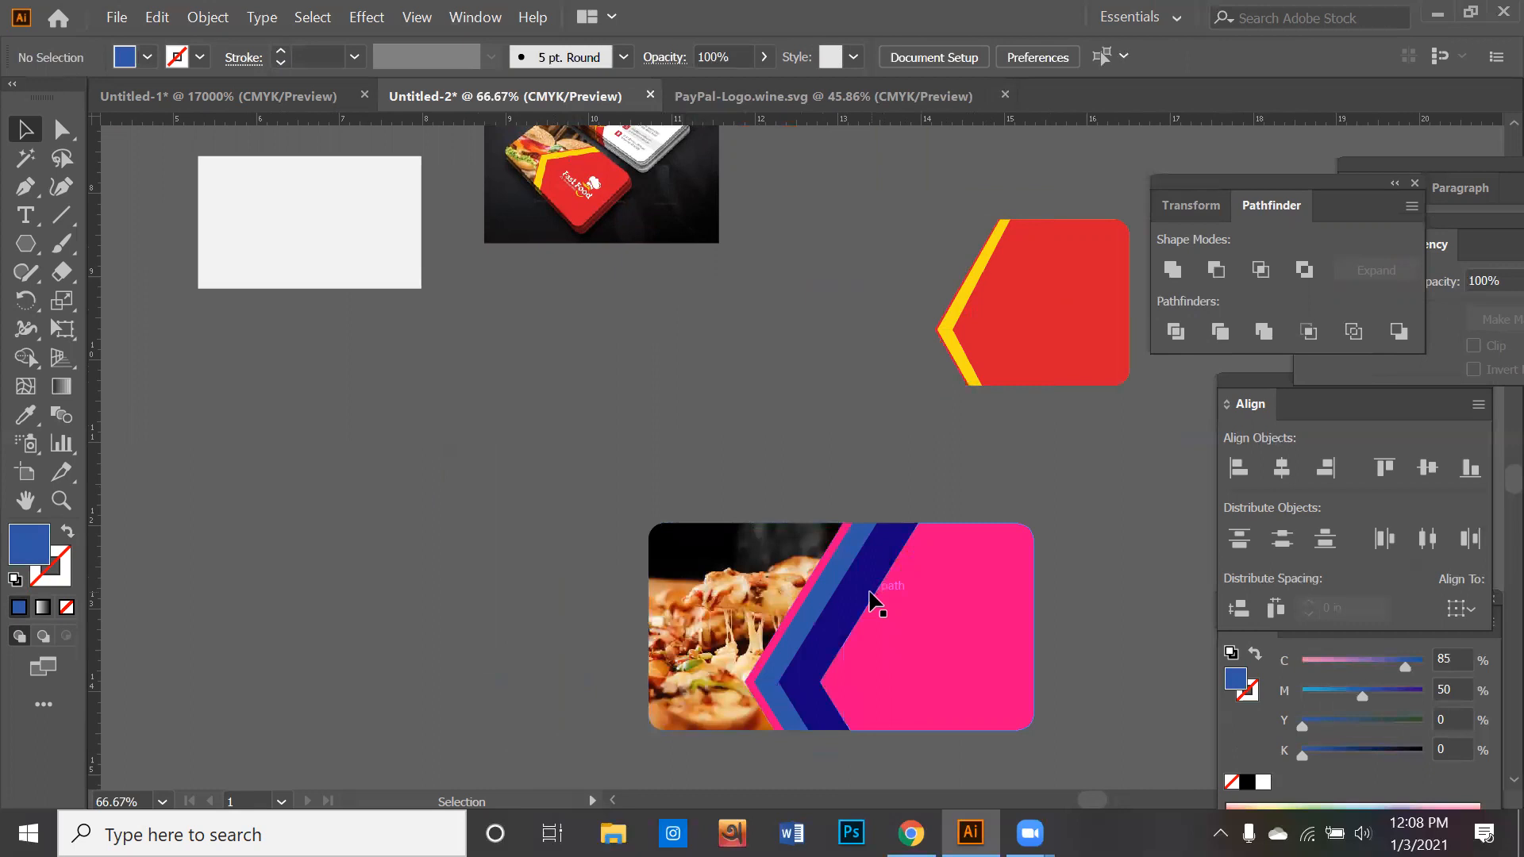
- Fill the lower card's large pink section and dark blue stripe with the red sampled from the upper card
scroll(881, 601, "down", 1)
scroll(840, 610, "up", 2)
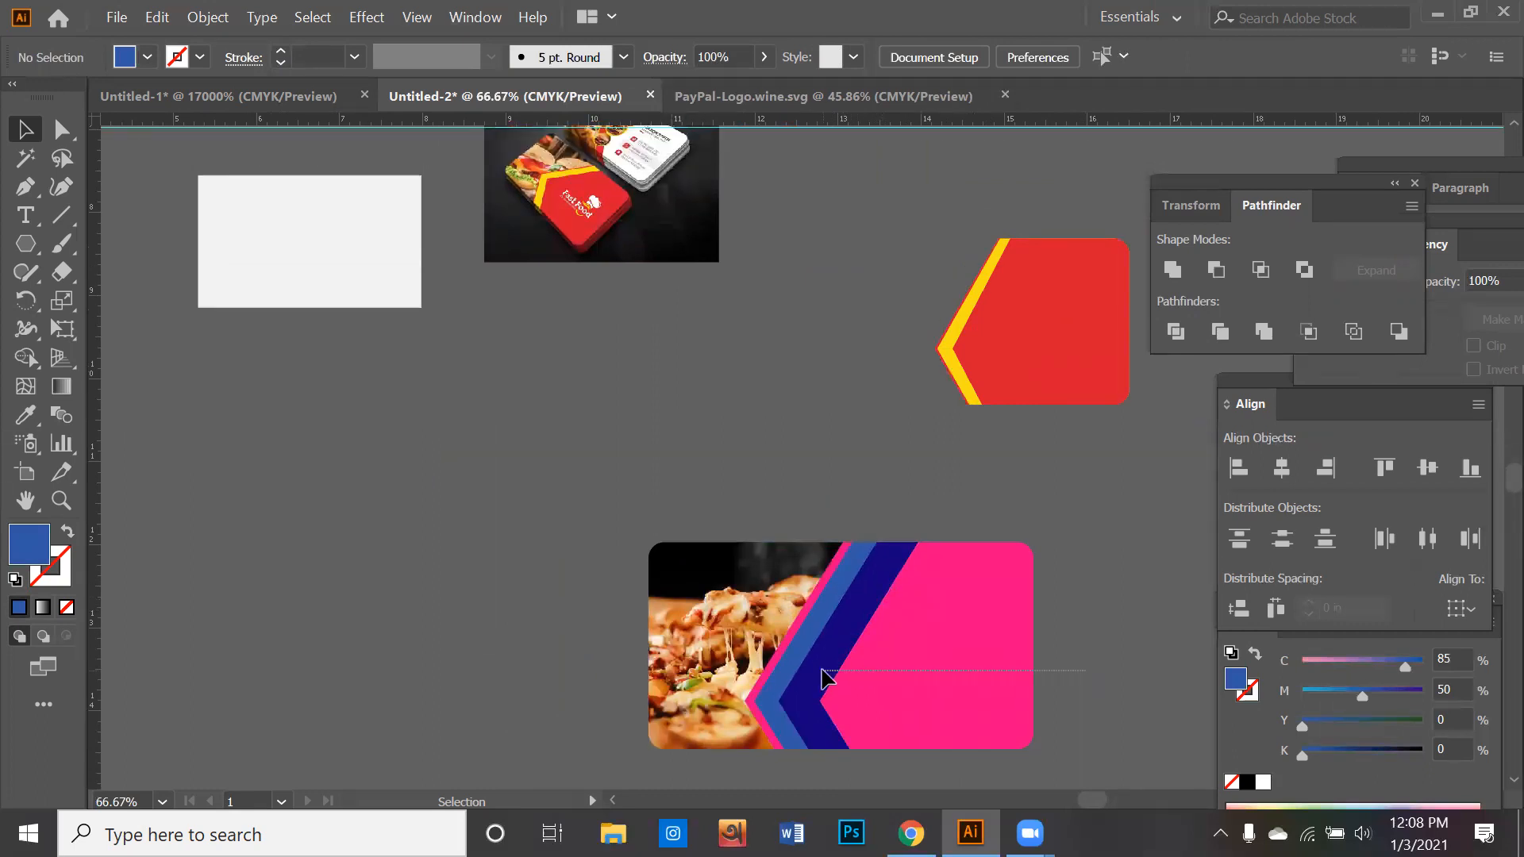
left_click(814, 674)
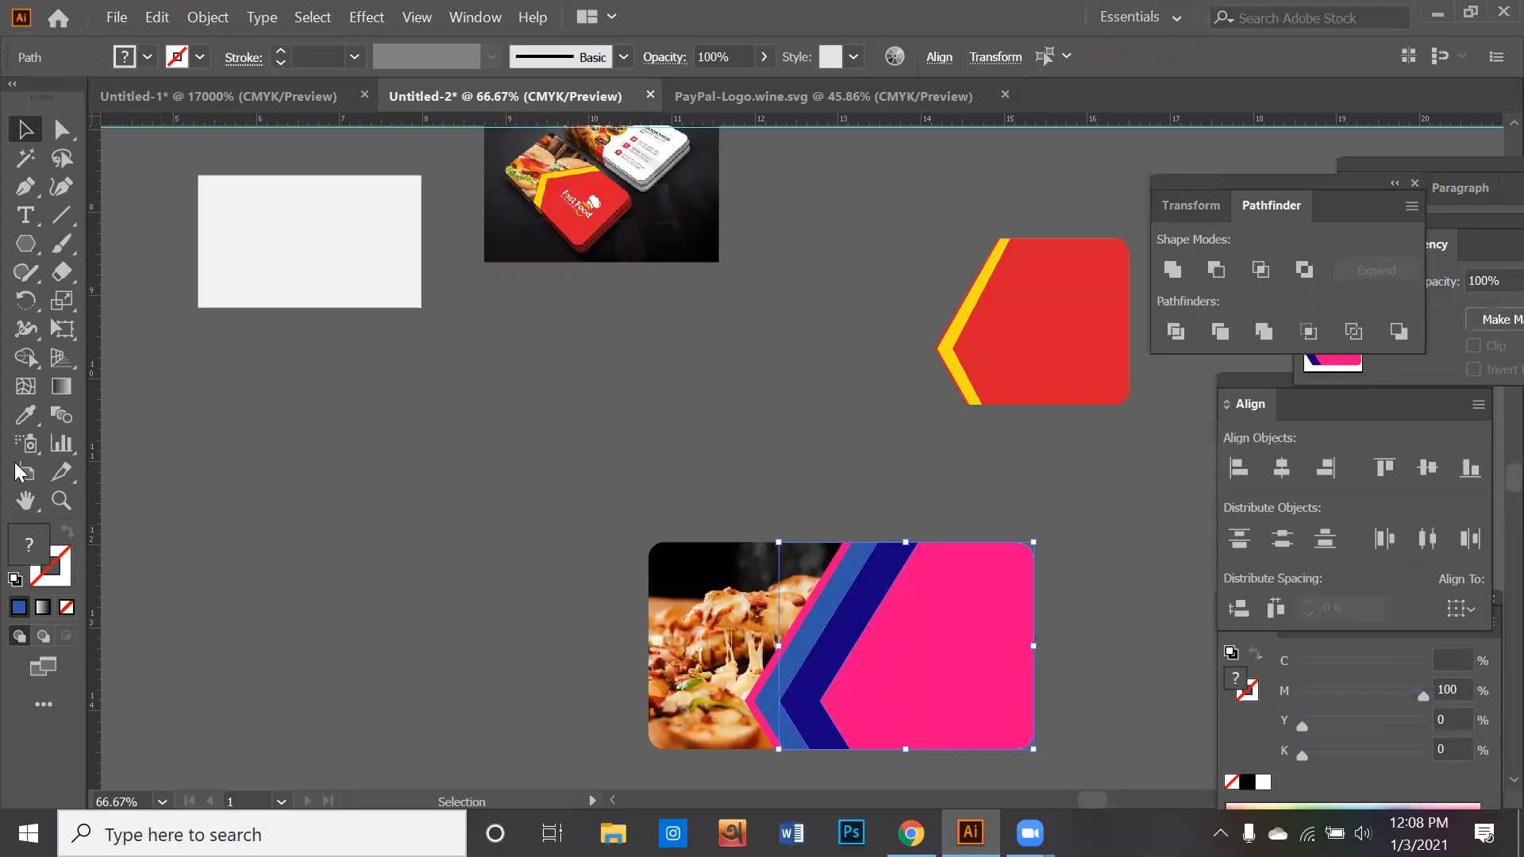
left_click(25, 414)
left_click(1050, 356)
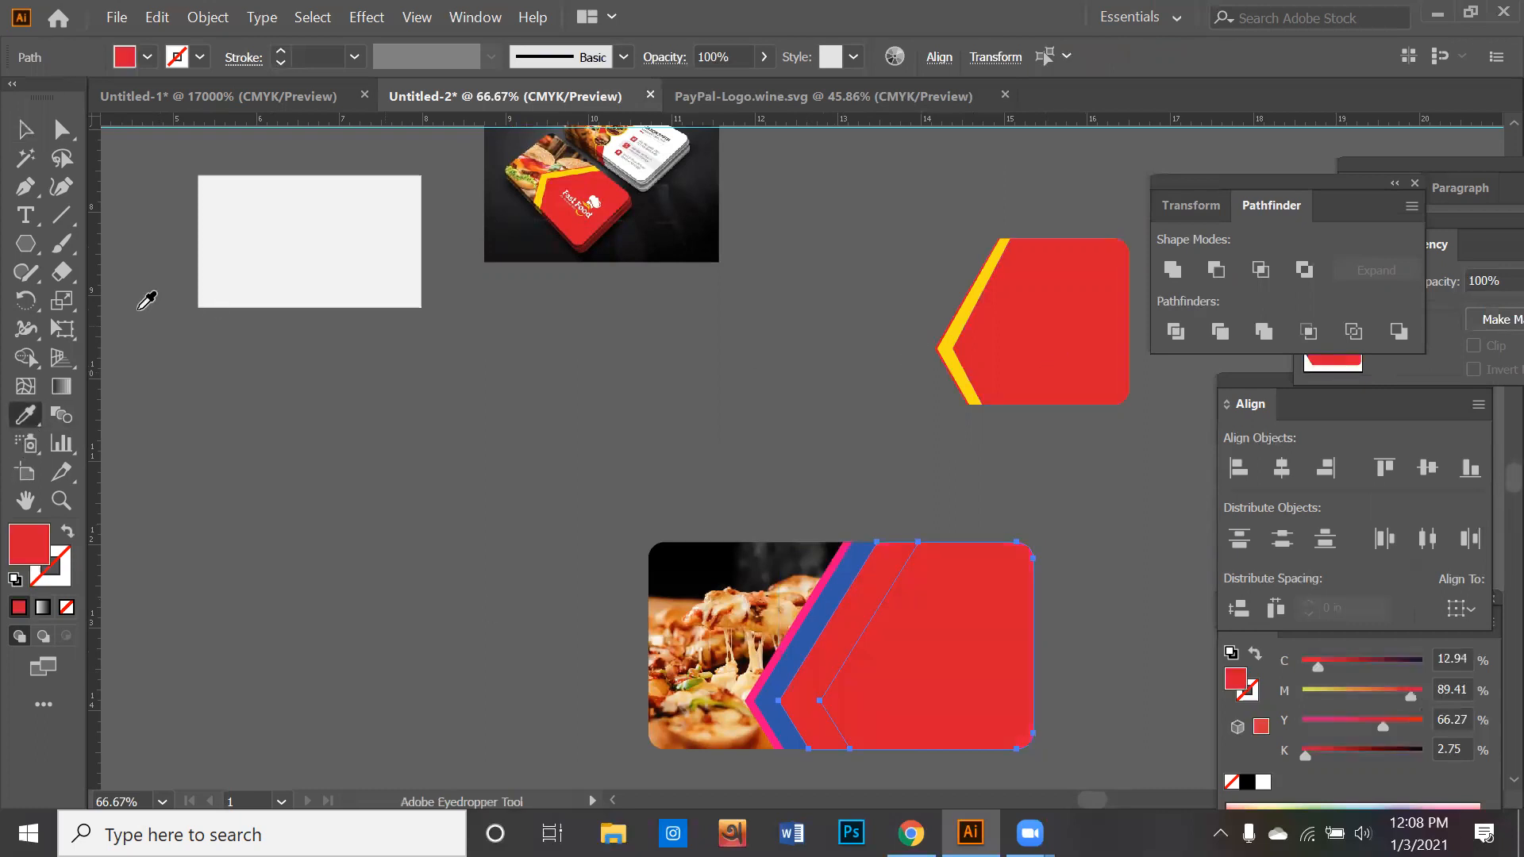
left_click(25, 129)
key("ctrl+shift+a")
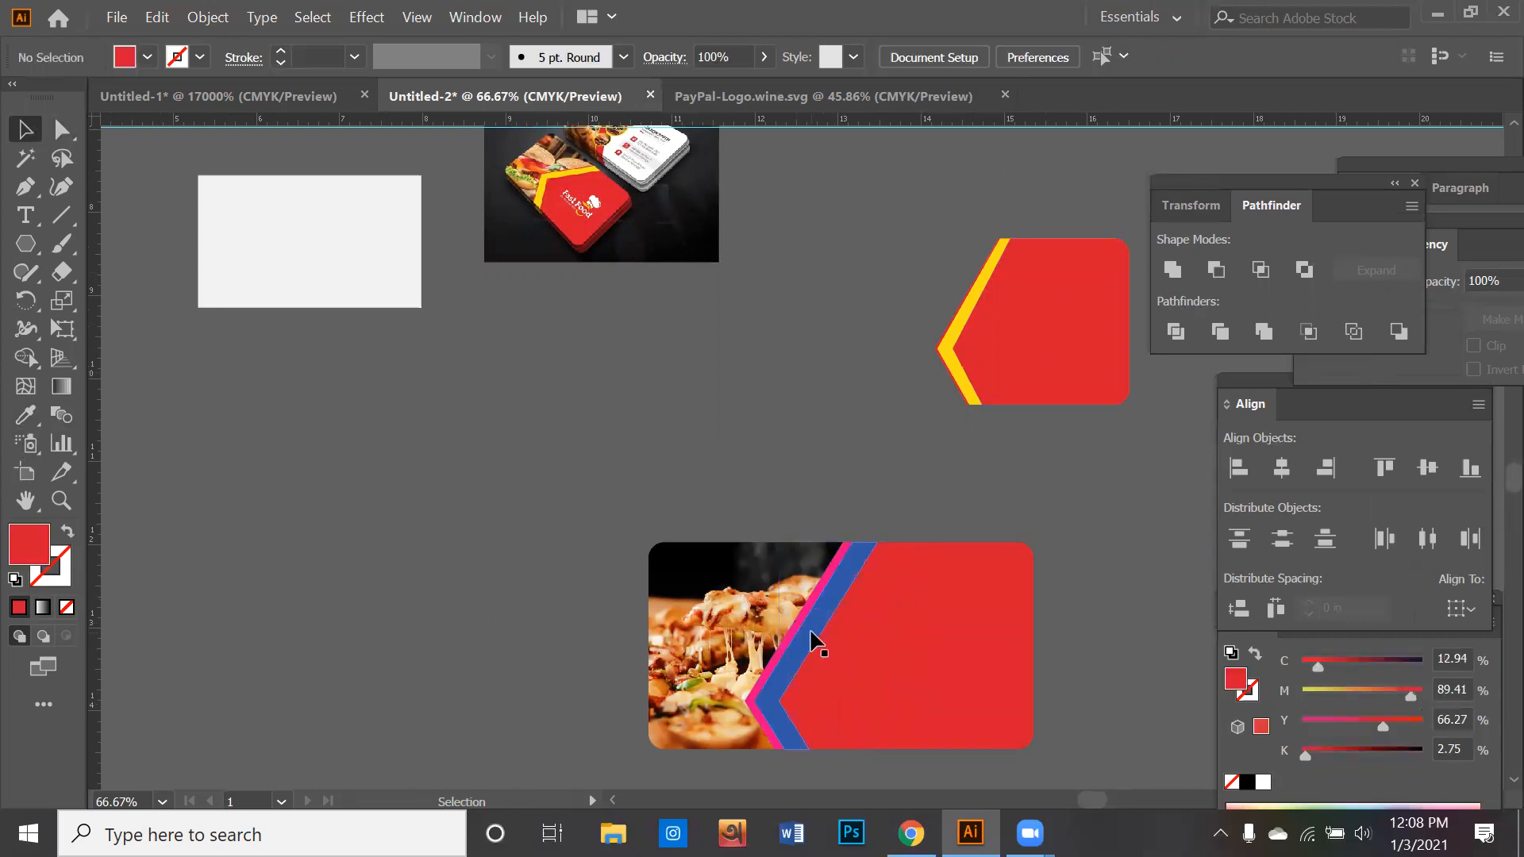
- Fill the lower card's medium blue stripe with the yellow sampled from the reference image
left_click(814, 640)
left_click(26, 443)
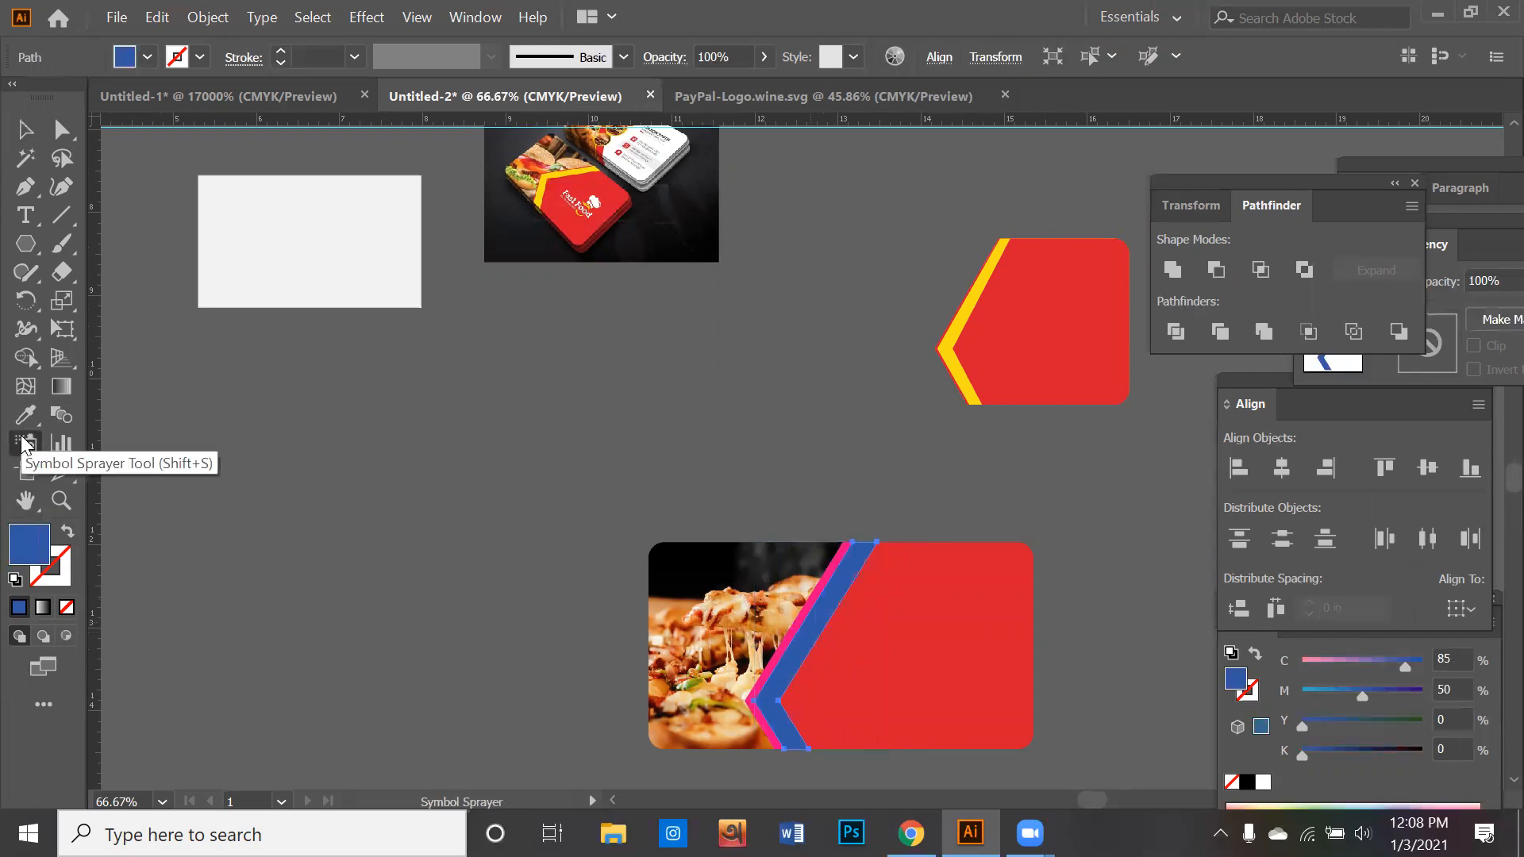
left_click(26, 414)
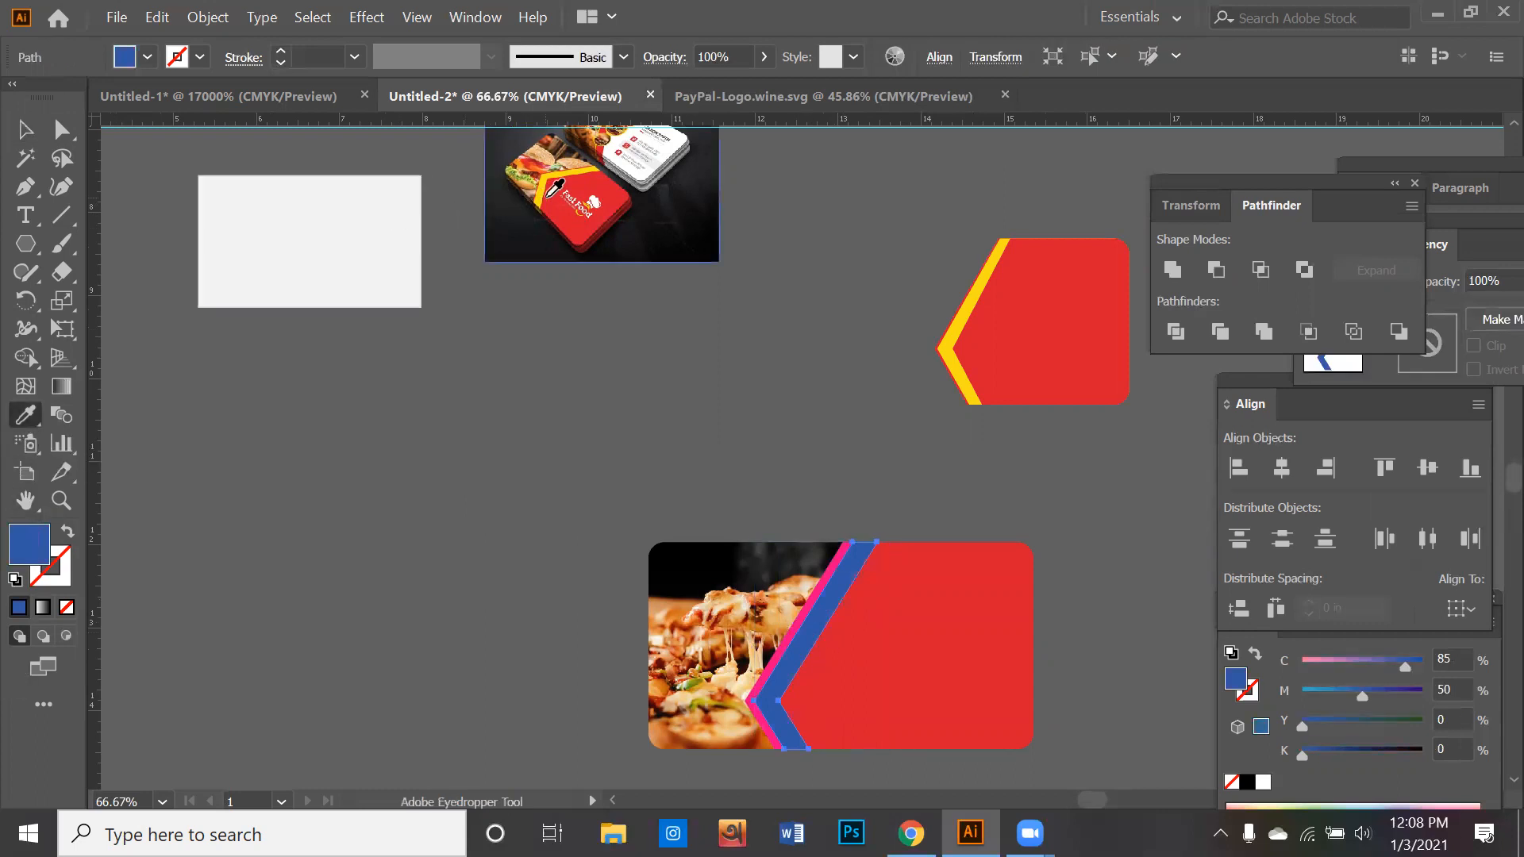
left_click(543, 195)
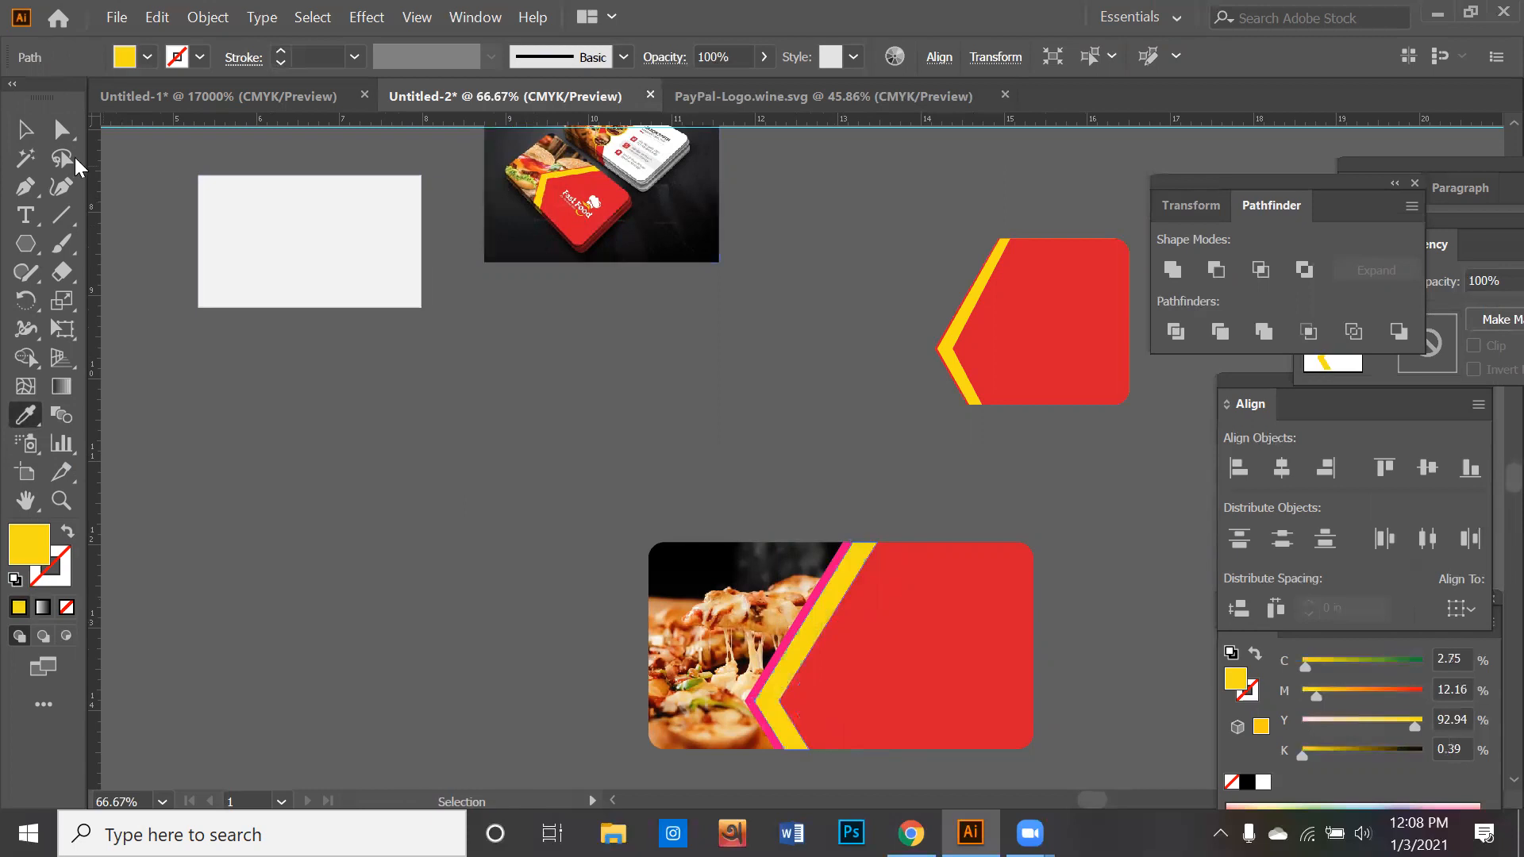
left_click(28, 129)
left_click(787, 539)
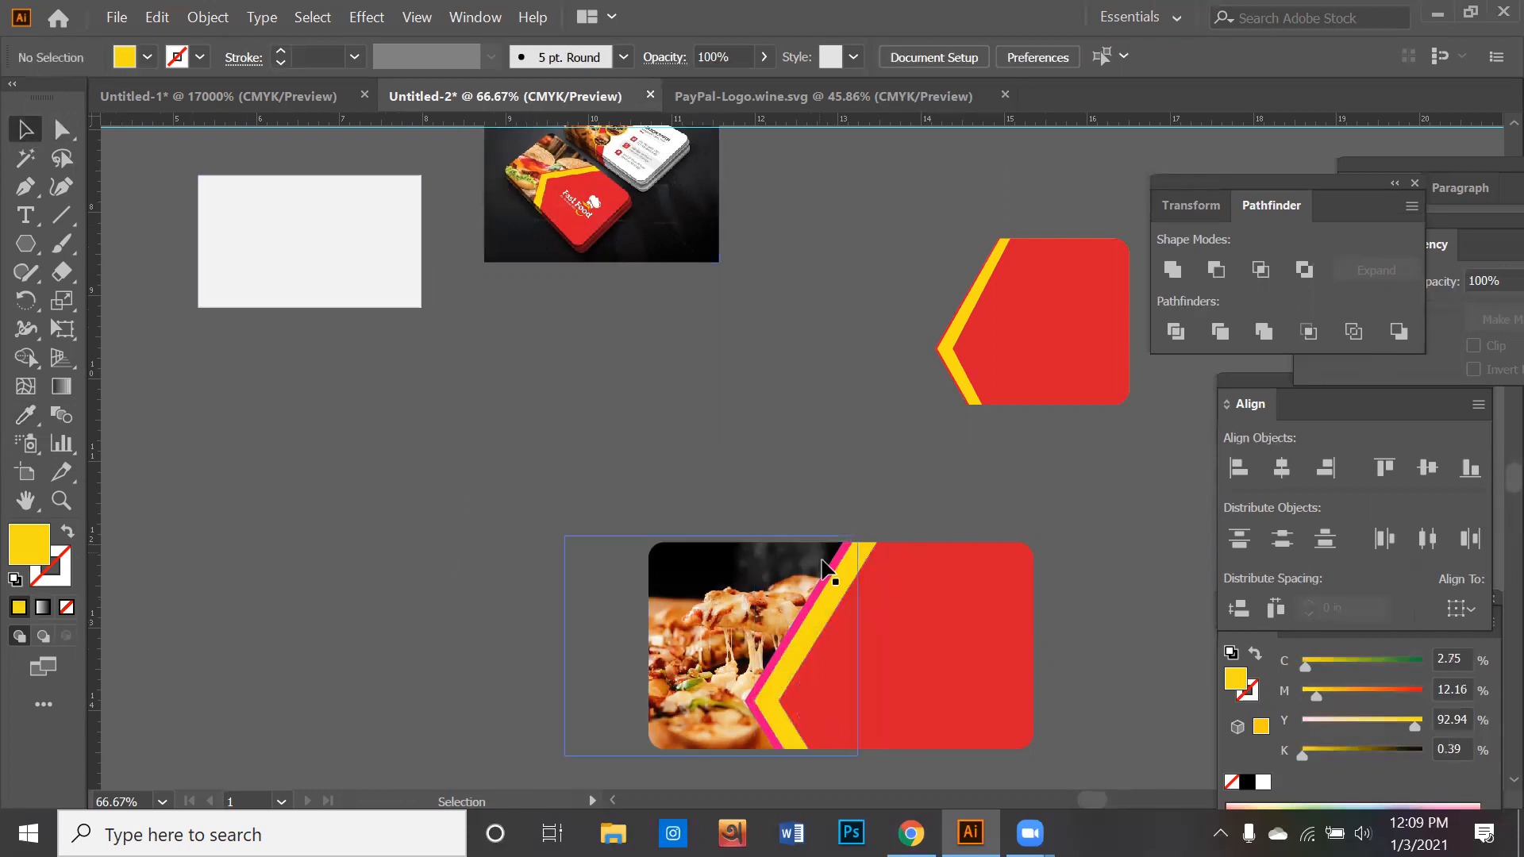
- Fill the thin pink strip beside the photo with the red sampled from the reference image
left_click(828, 573)
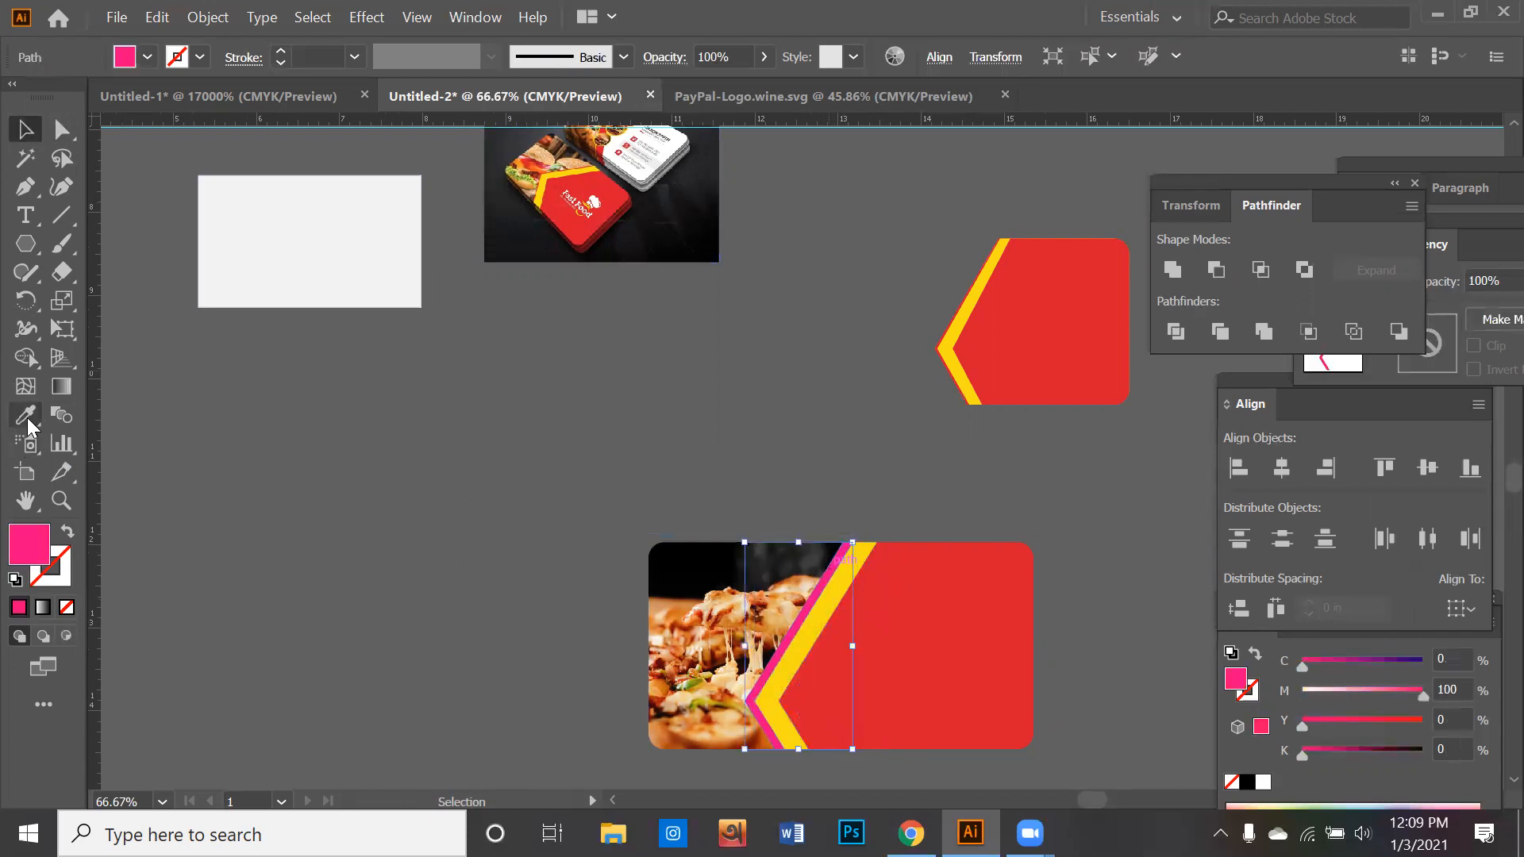
left_click(25, 415)
left_click(602, 178)
left_click(26, 128)
left_click(489, 561)
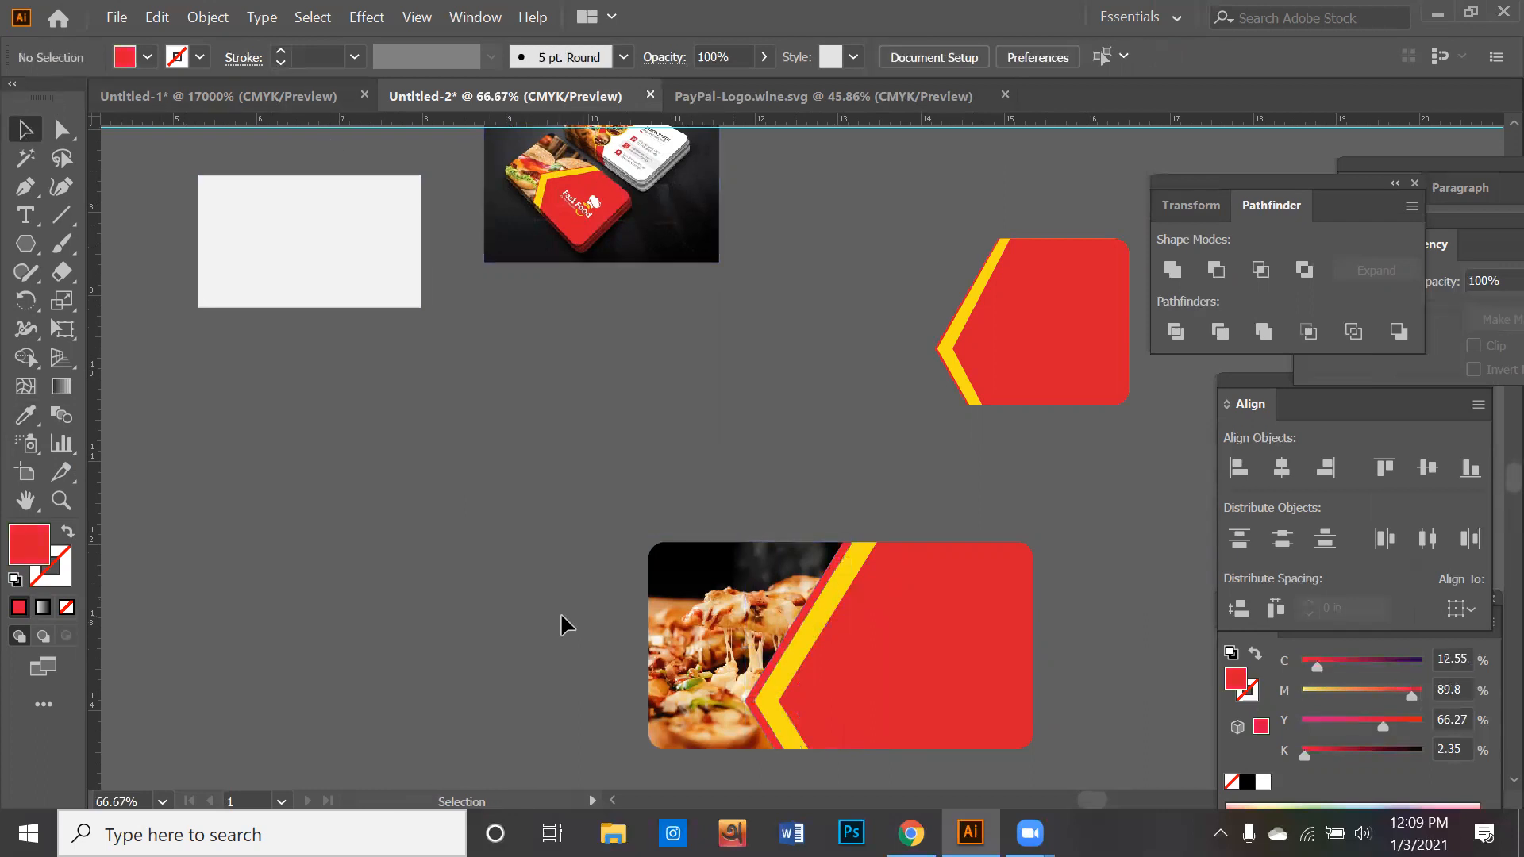
- Move the clipped pizza photo up and to the left, away from its place on the lower card
key("space")
left_click_drag(514, 617, 526, 490)
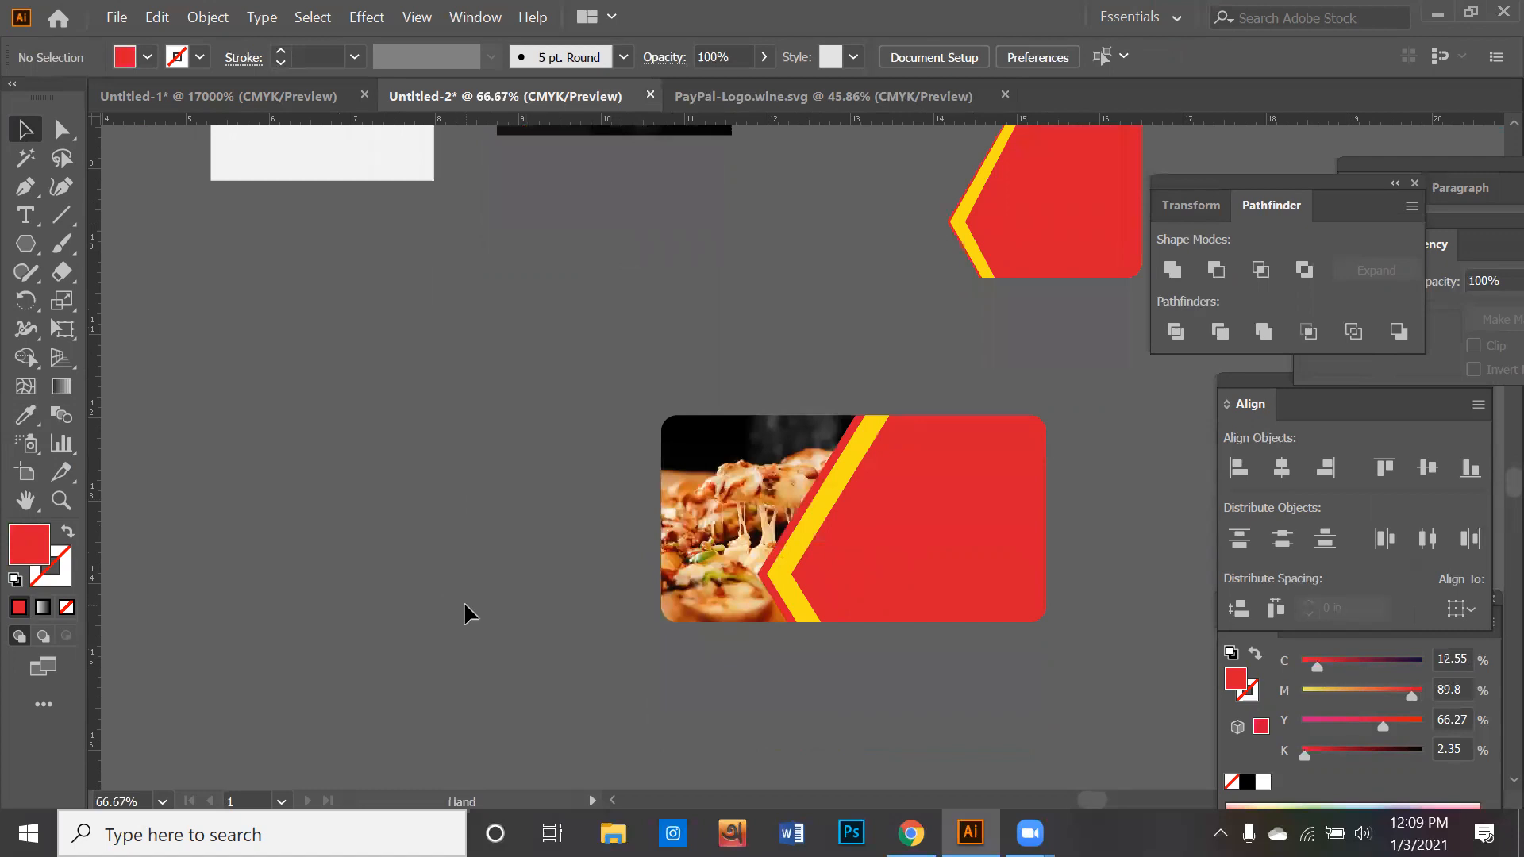
left_click_drag(466, 647, 470, 640)
left_click_drag(766, 549, 672, 447)
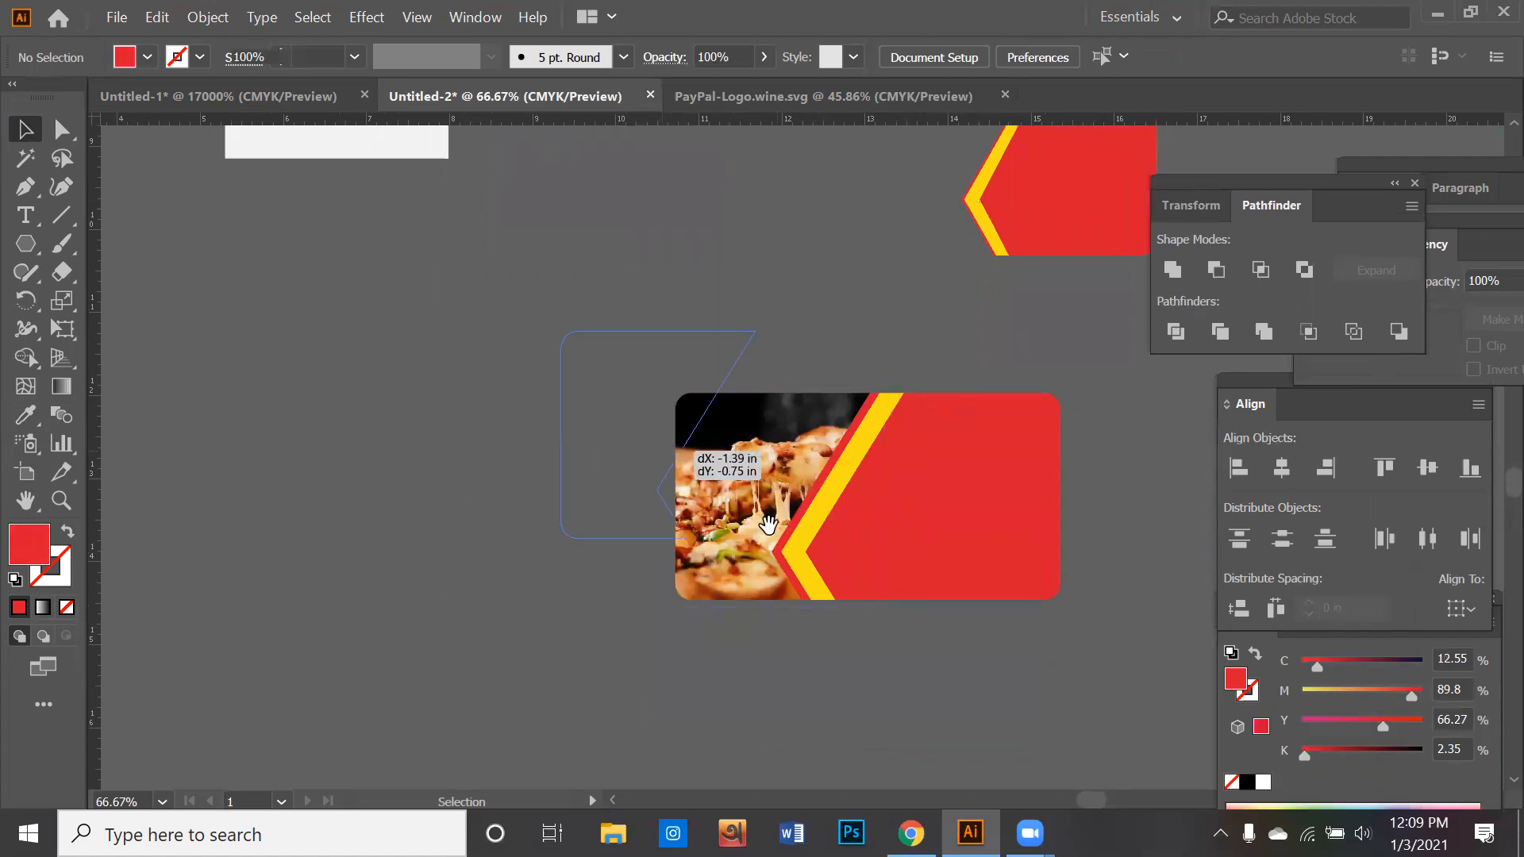
key("space")
scroll(680, 568, "down", 8)
scroll(680, 569, "left", 3)
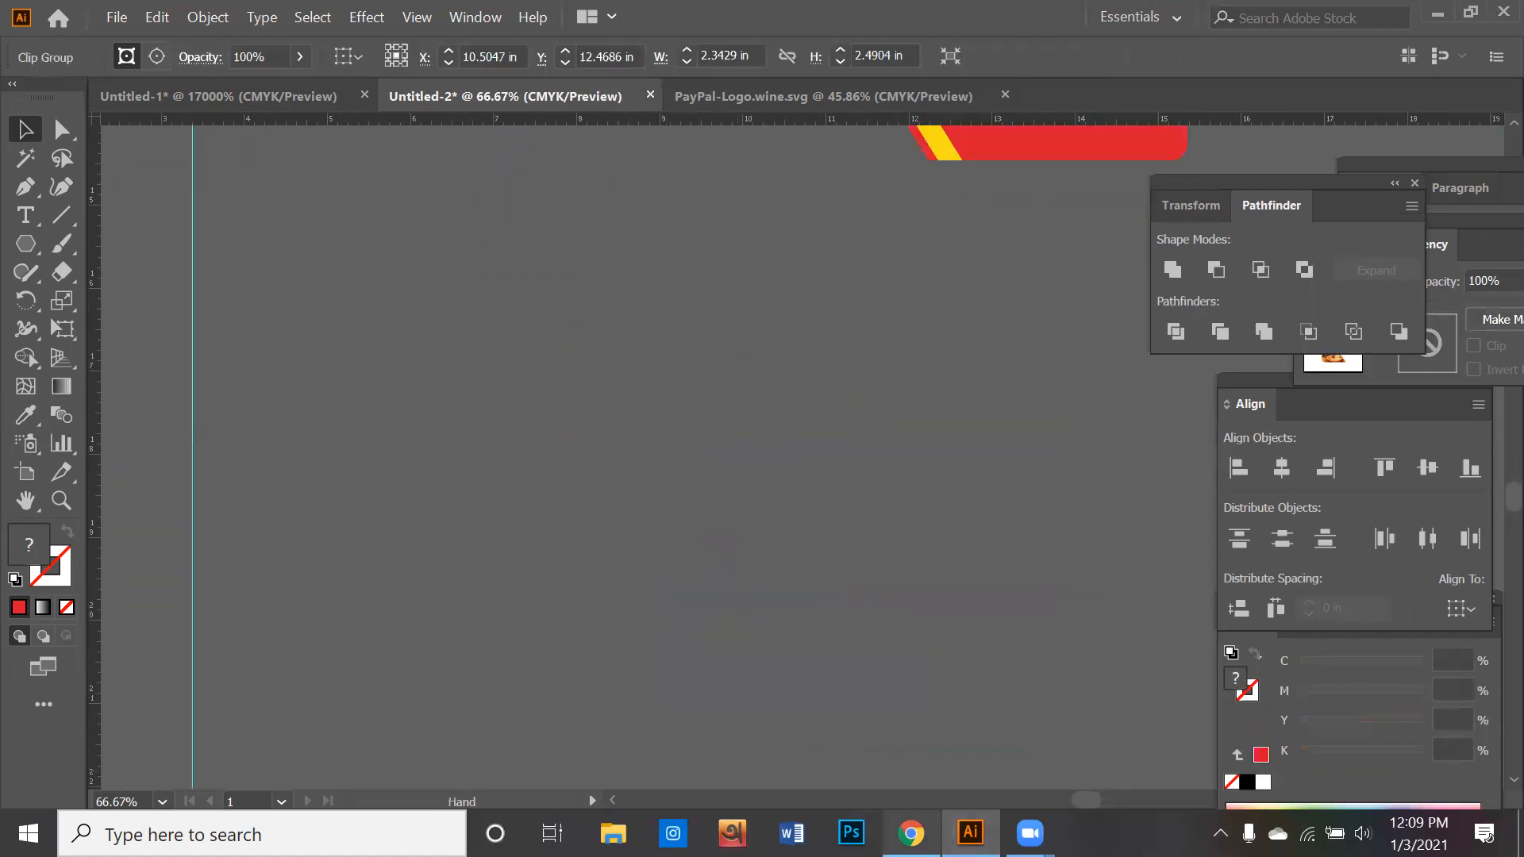
- Switch to Chrome and search Google Images for brazil
left_click(911, 834)
left_click_drag(429, 122, 19, 118)
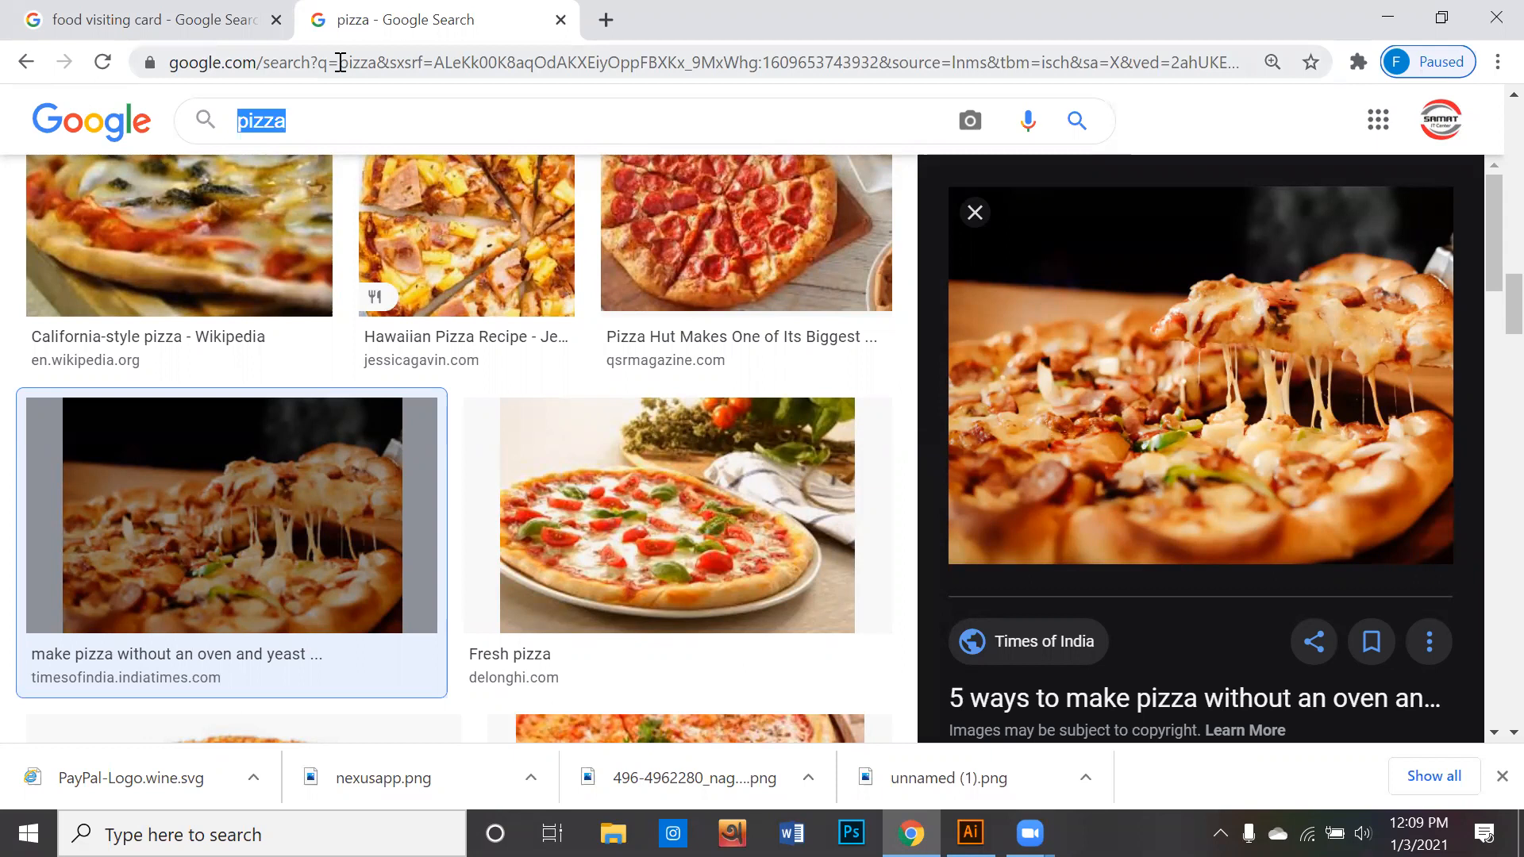
type("bra")
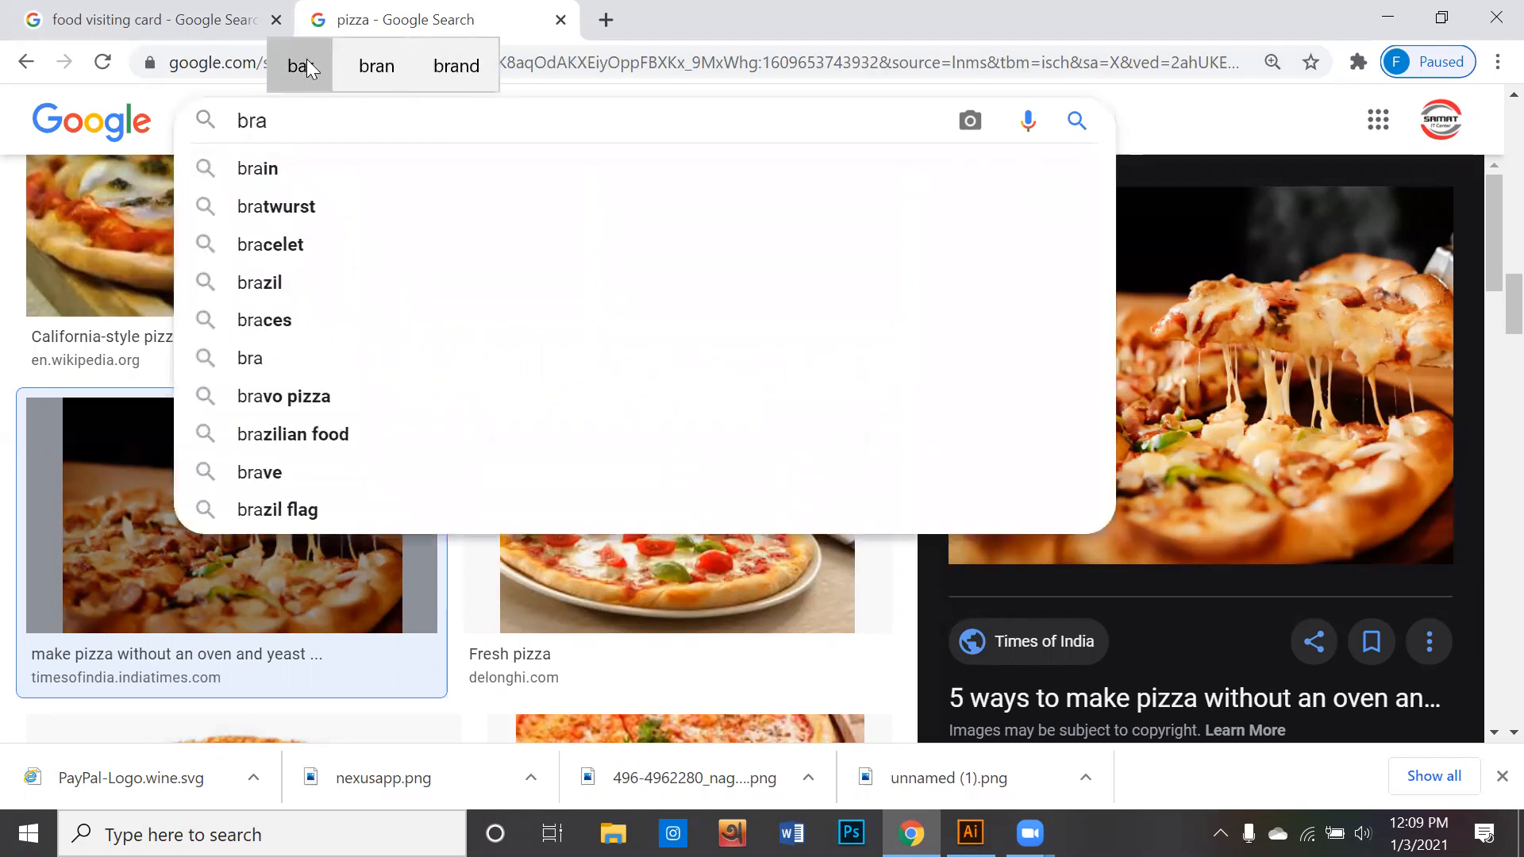
type("zil")
left_click(349, 186)
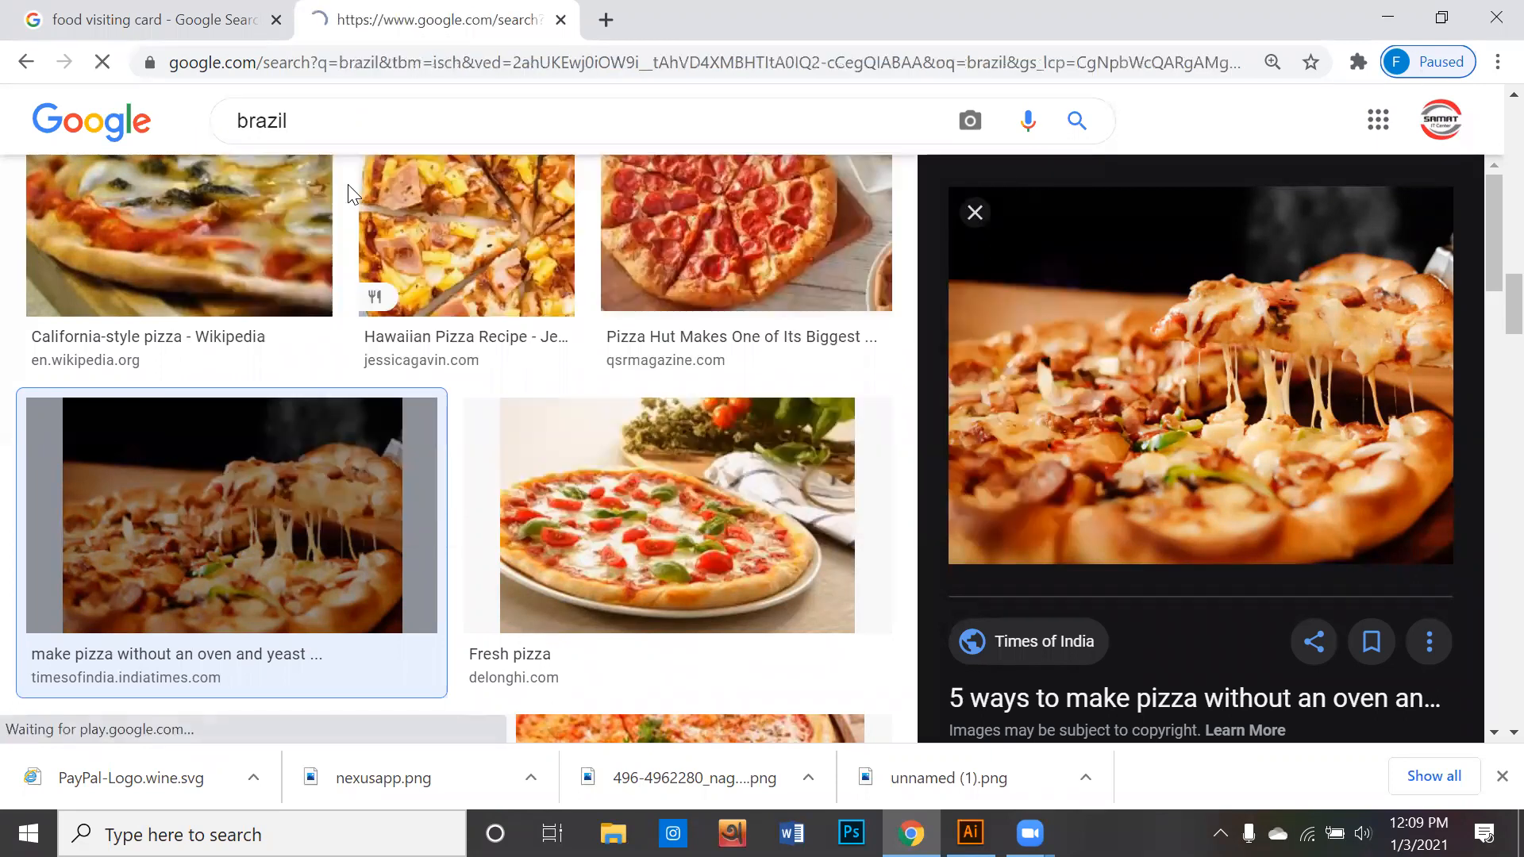
scroll(382, 429, "down", 4)
scroll(326, 314, "up", 4)
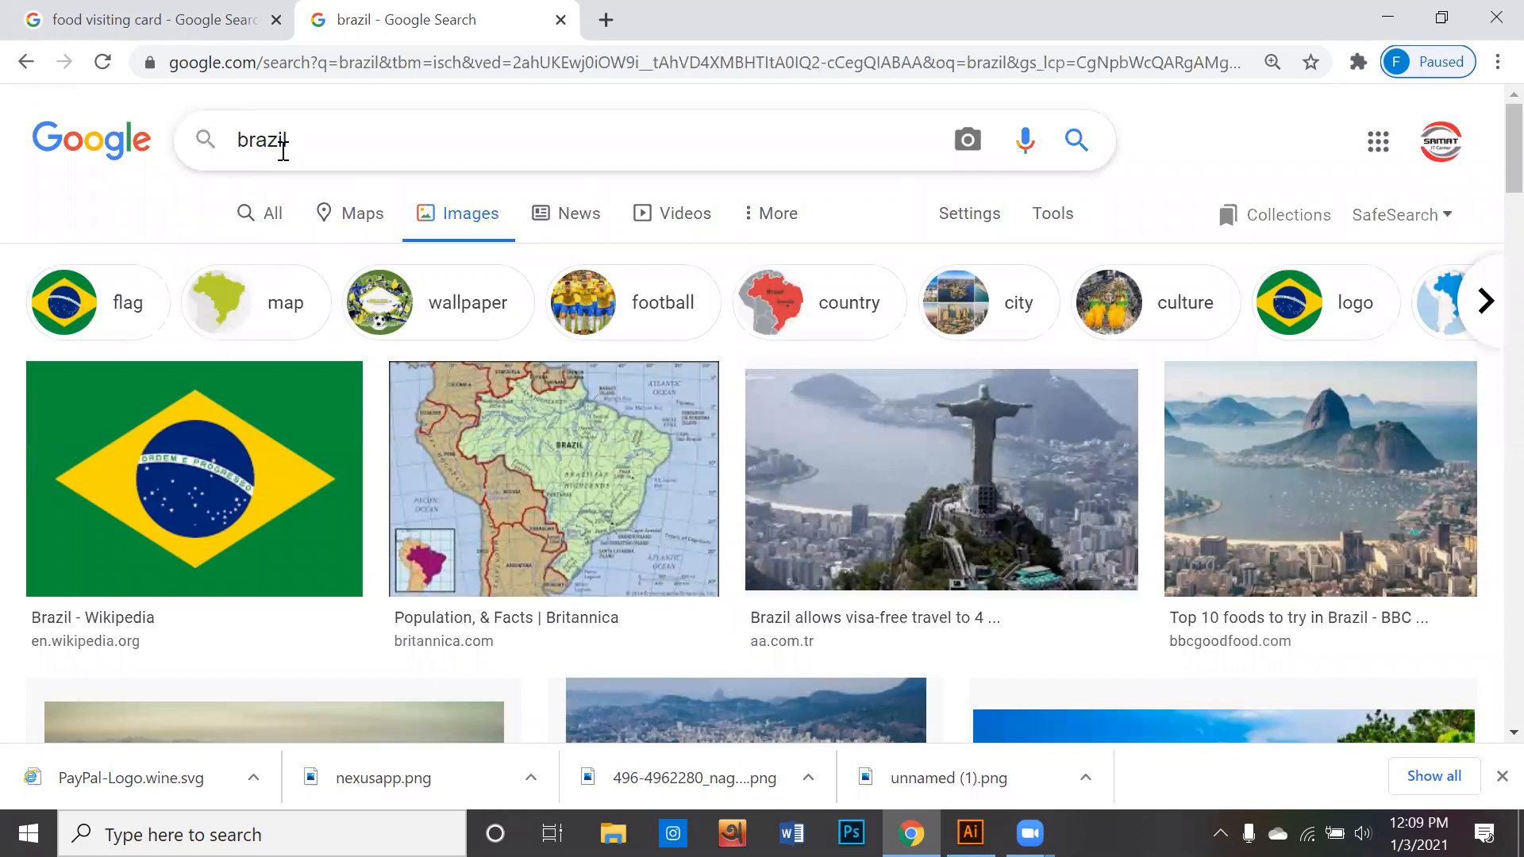
- Replace the image search term and search Google Images for neymar
left_click(284, 150)
key("BackSpace")
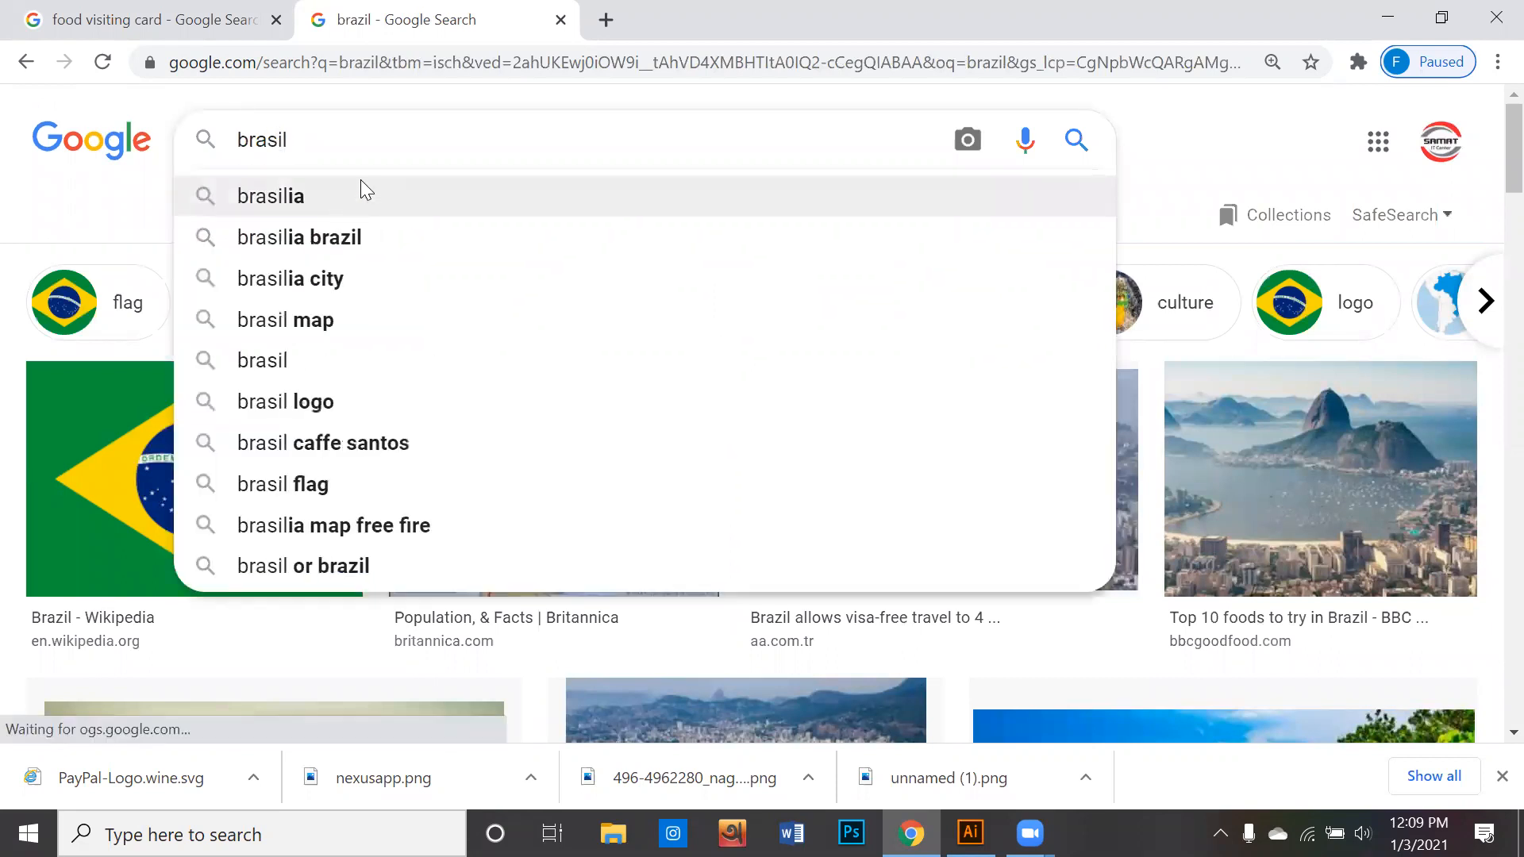
left_click_drag(362, 156, 58, 153)
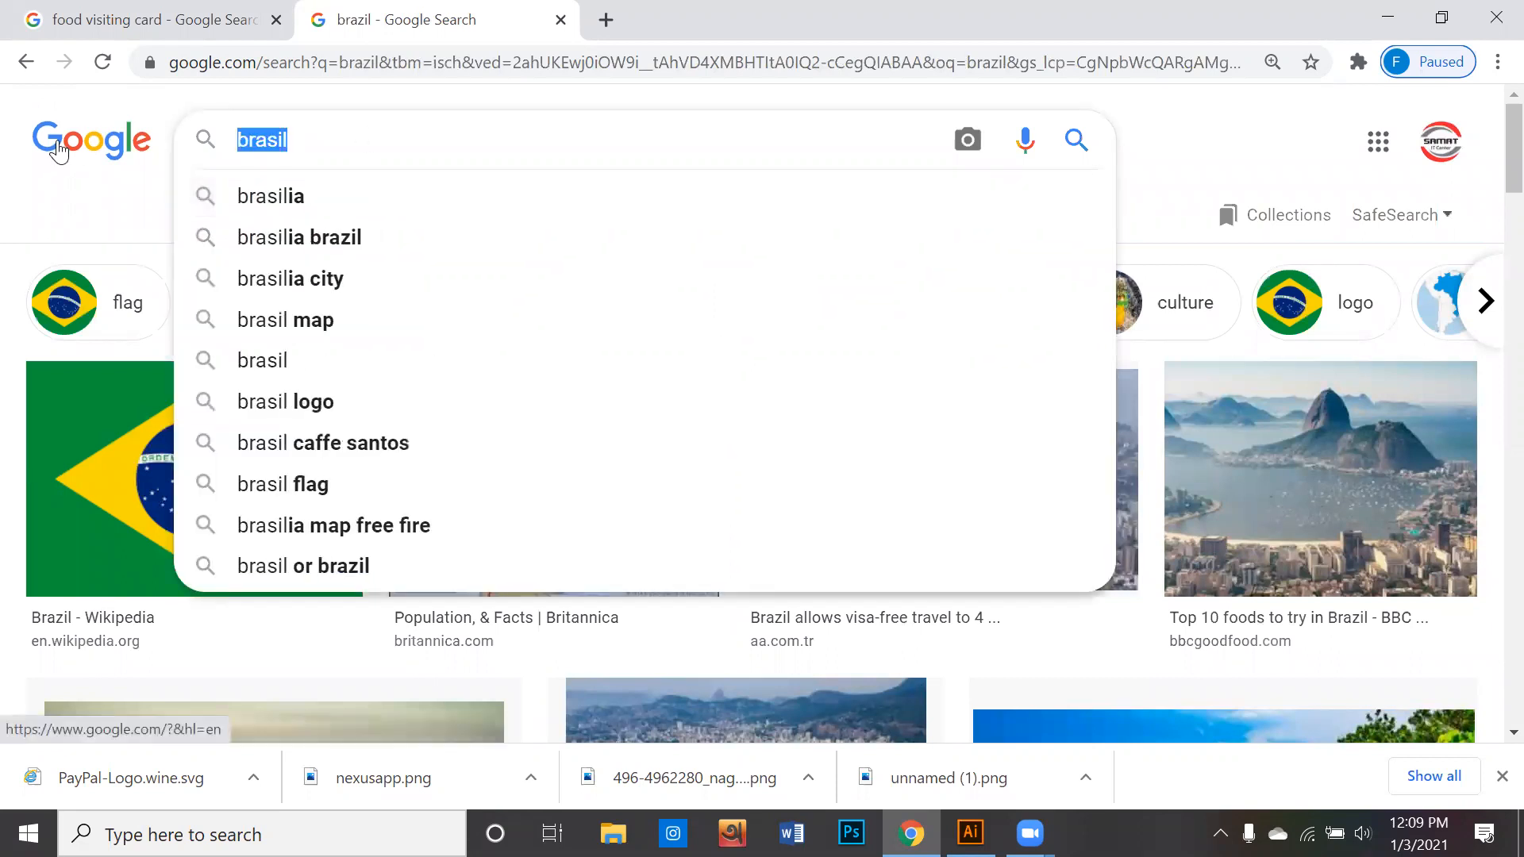
type("m")
key("BackSpace")
type("n")
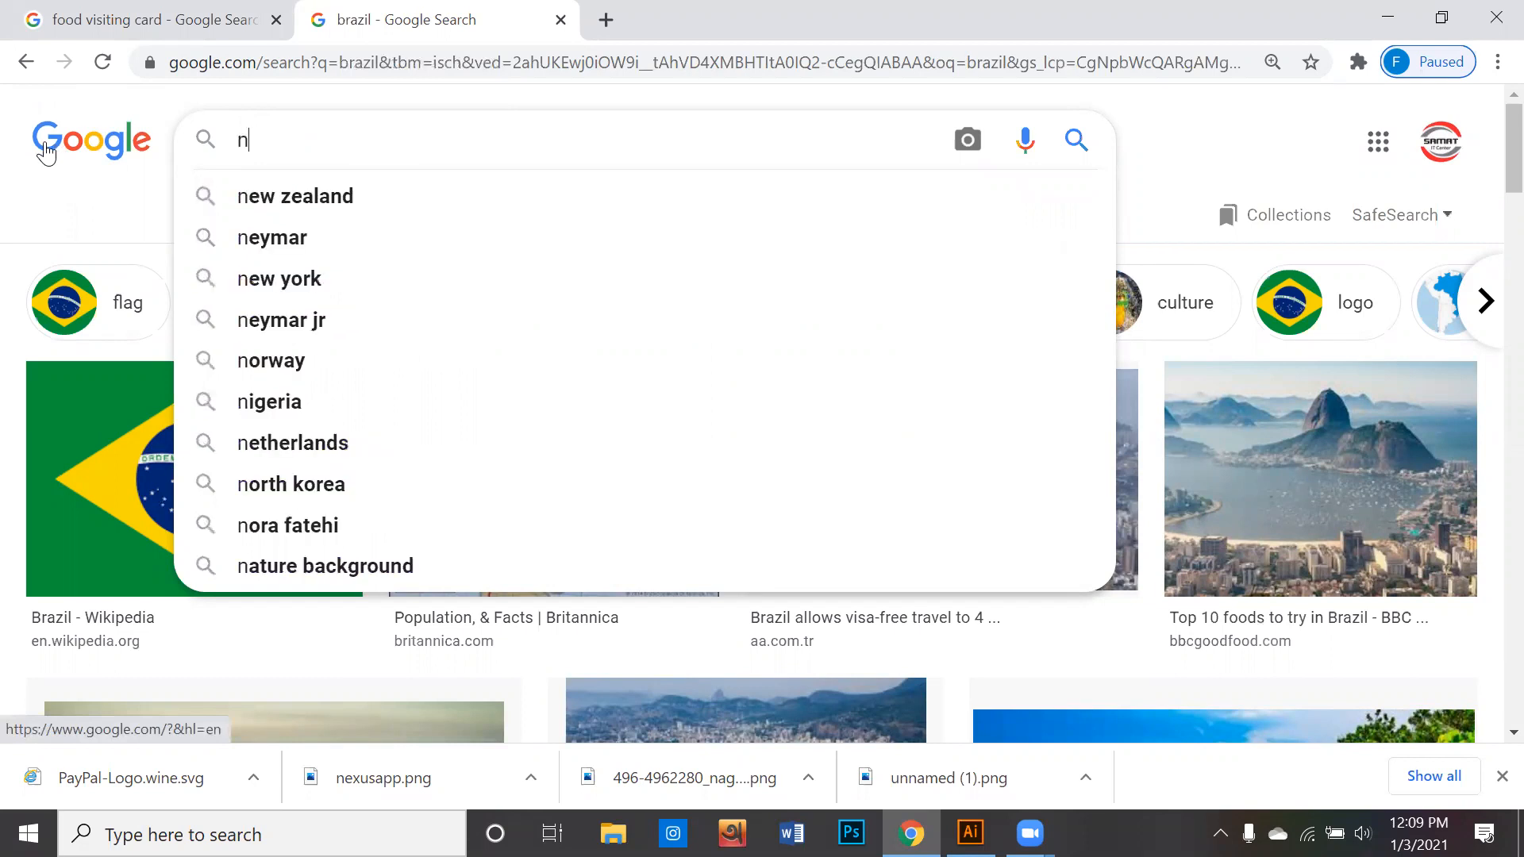
type("ey")
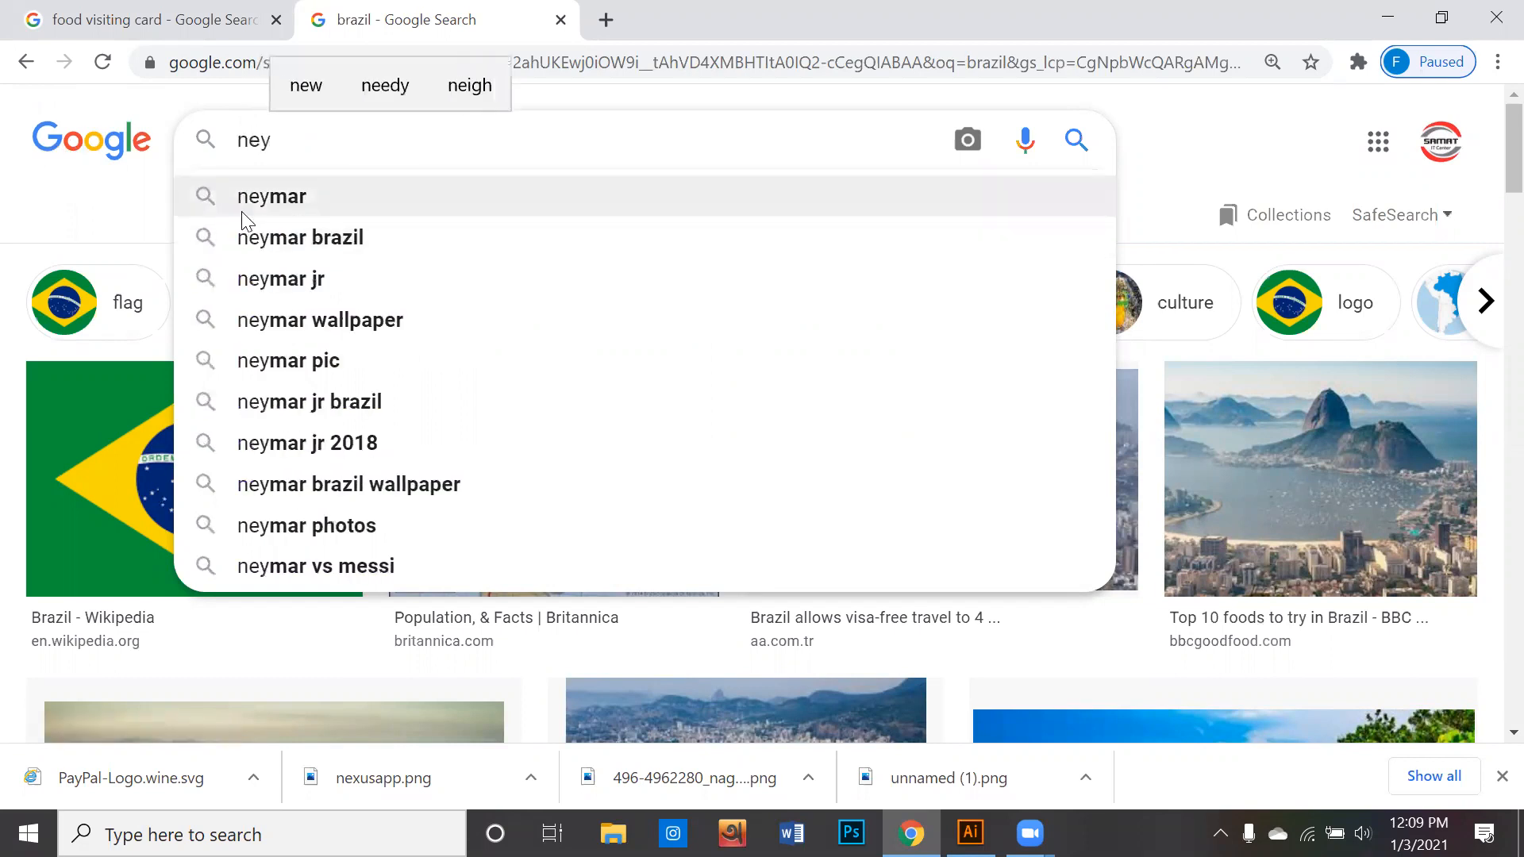
left_click(243, 213)
- Look through the Neymar image results for a portrait photo with the face clearly visible
scroll(385, 333, "down", 1)
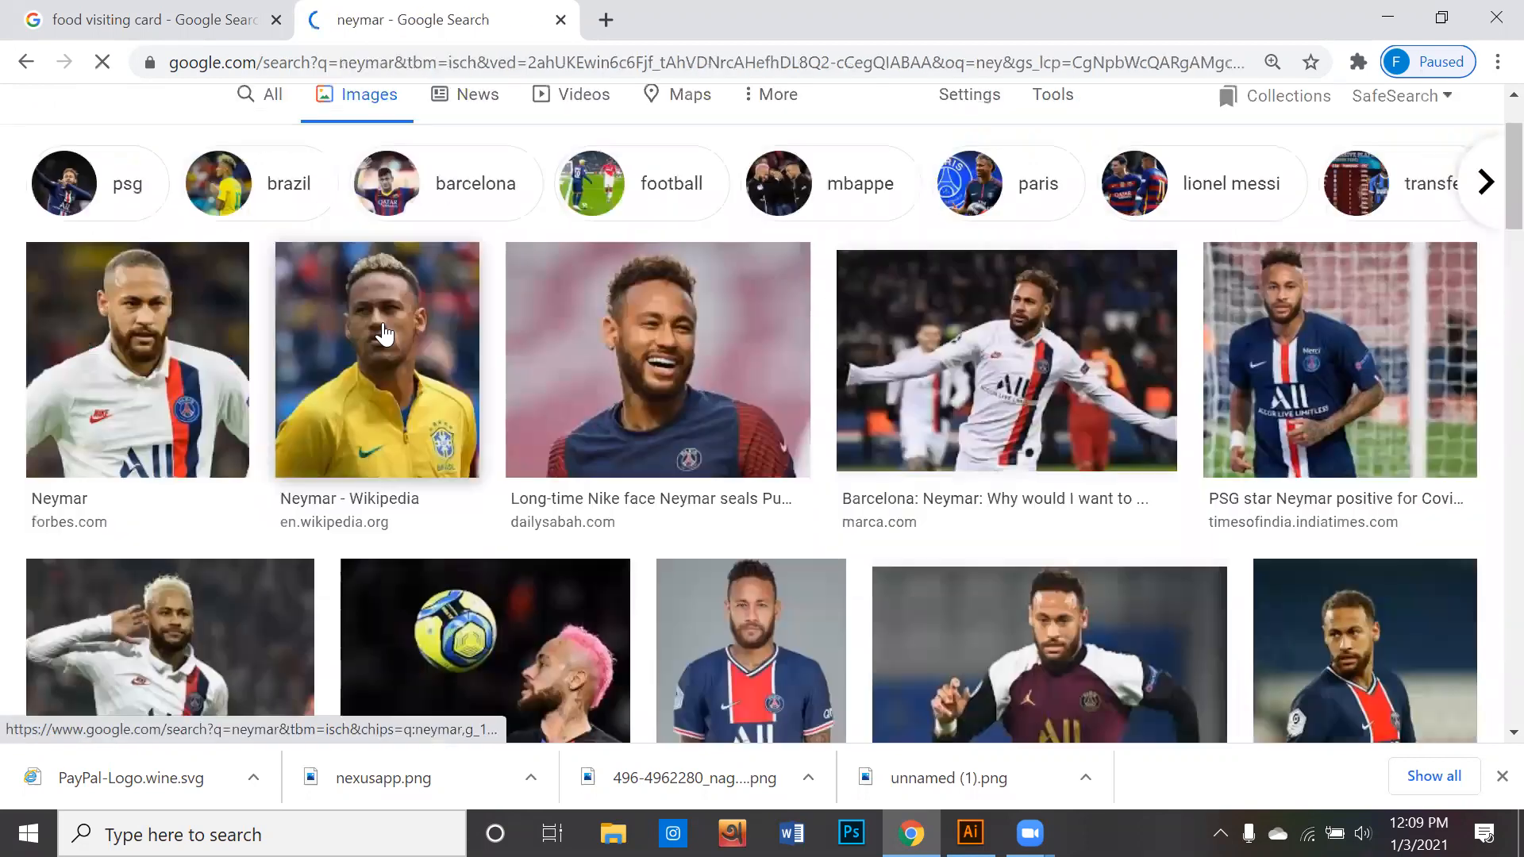
scroll(385, 333, "down", 1)
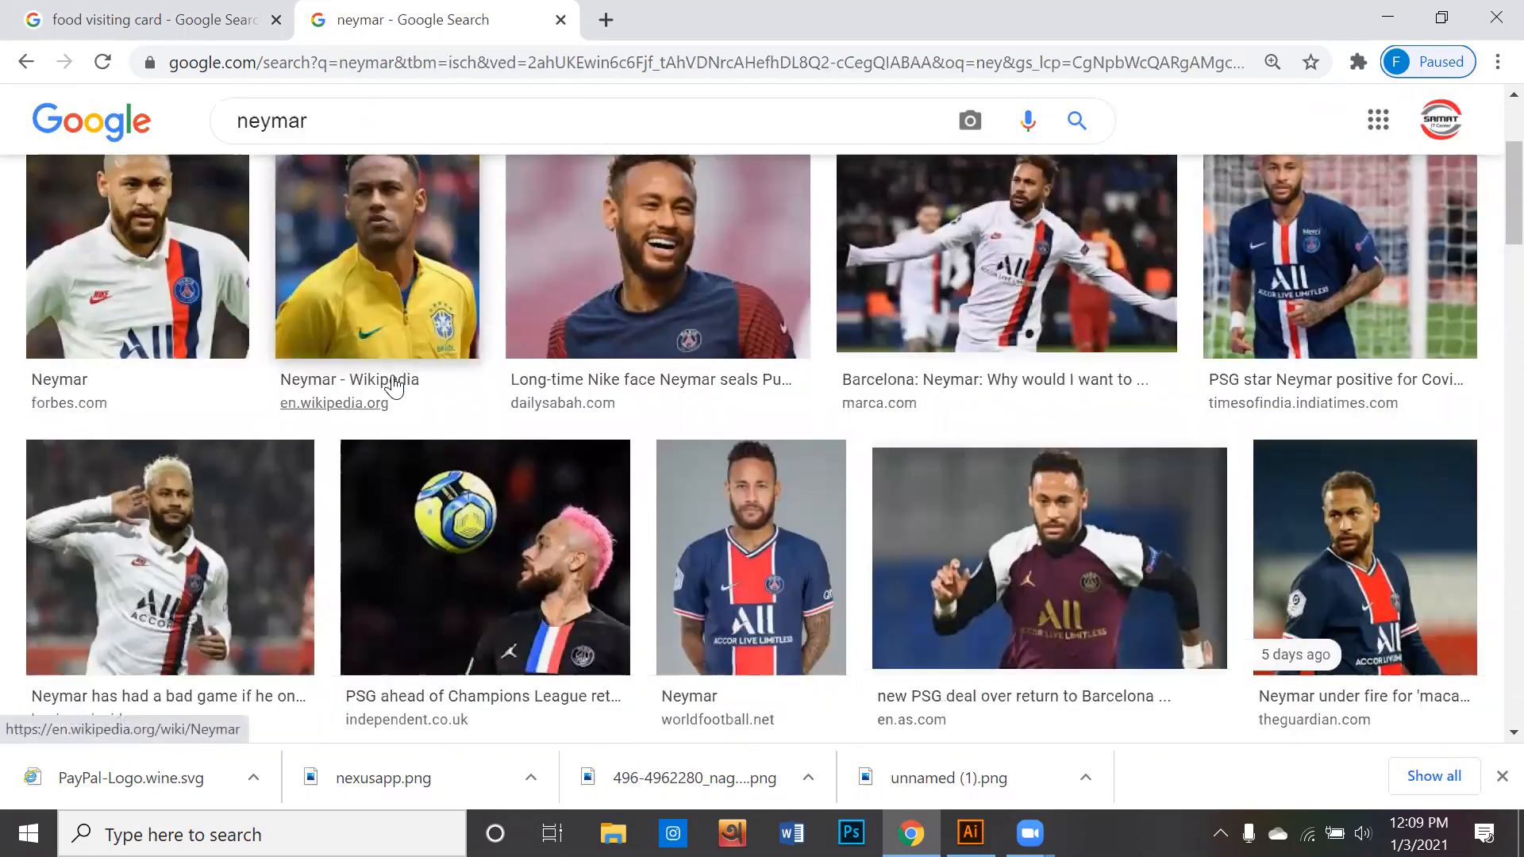
scroll(395, 387, "down", 2)
scroll(394, 388, "down", 1)
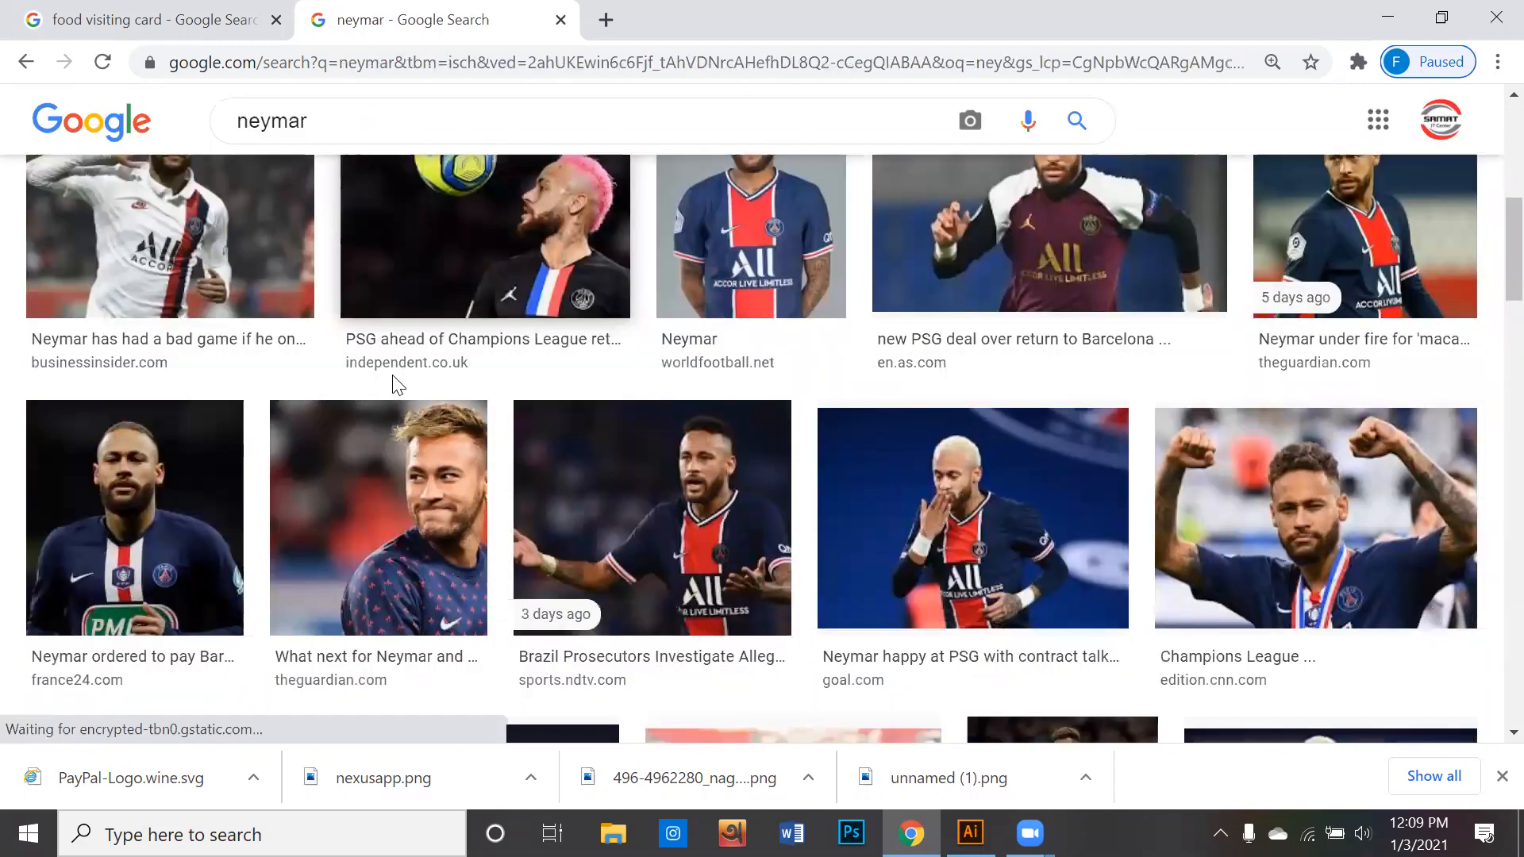
scroll(395, 387, "down", 2)
scroll(394, 387, "down", 5)
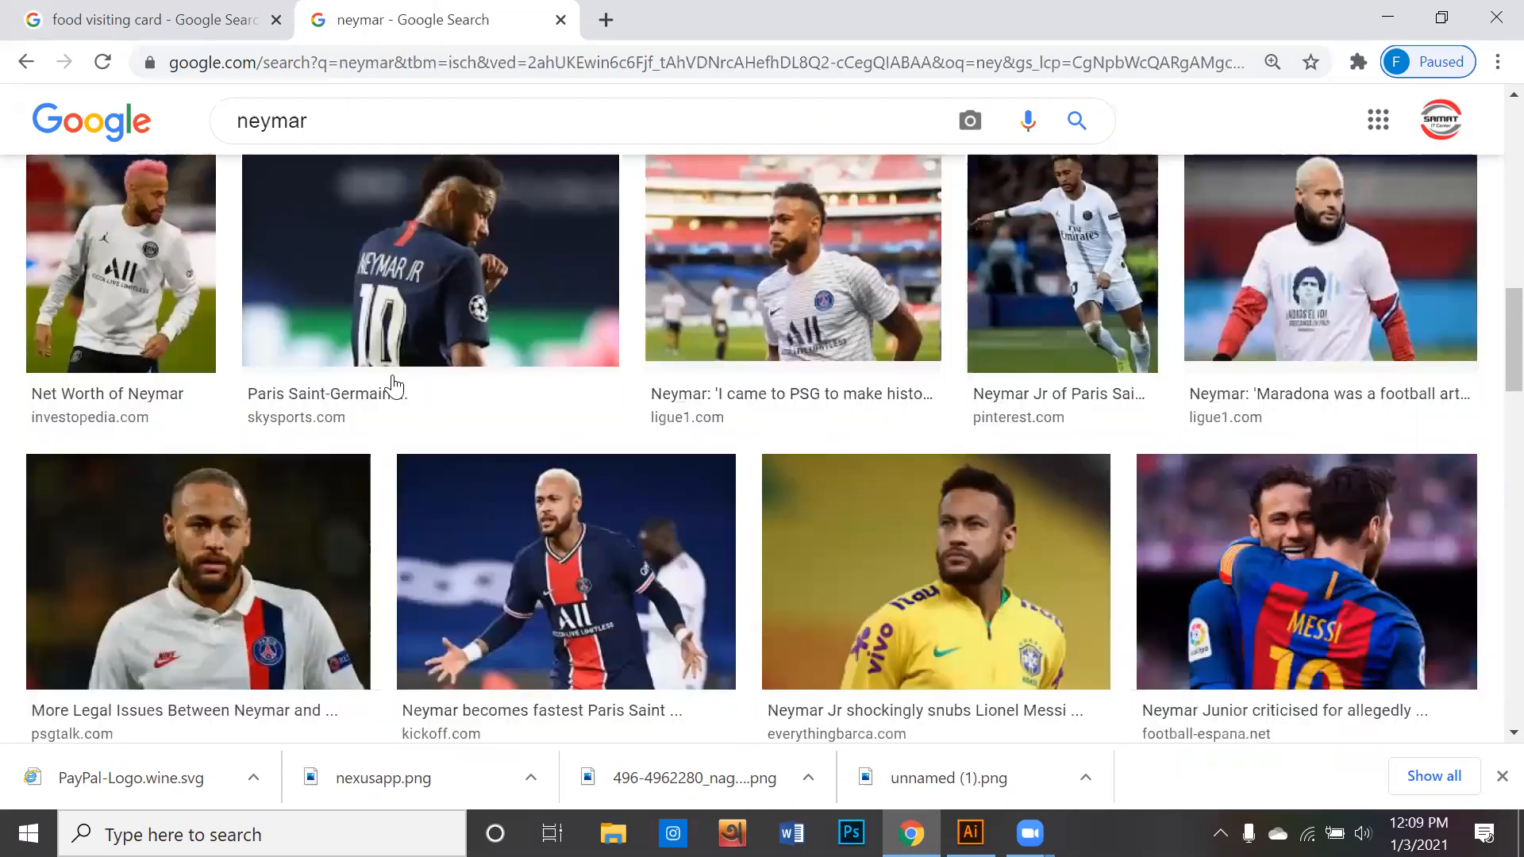
scroll(393, 381, "down", 4)
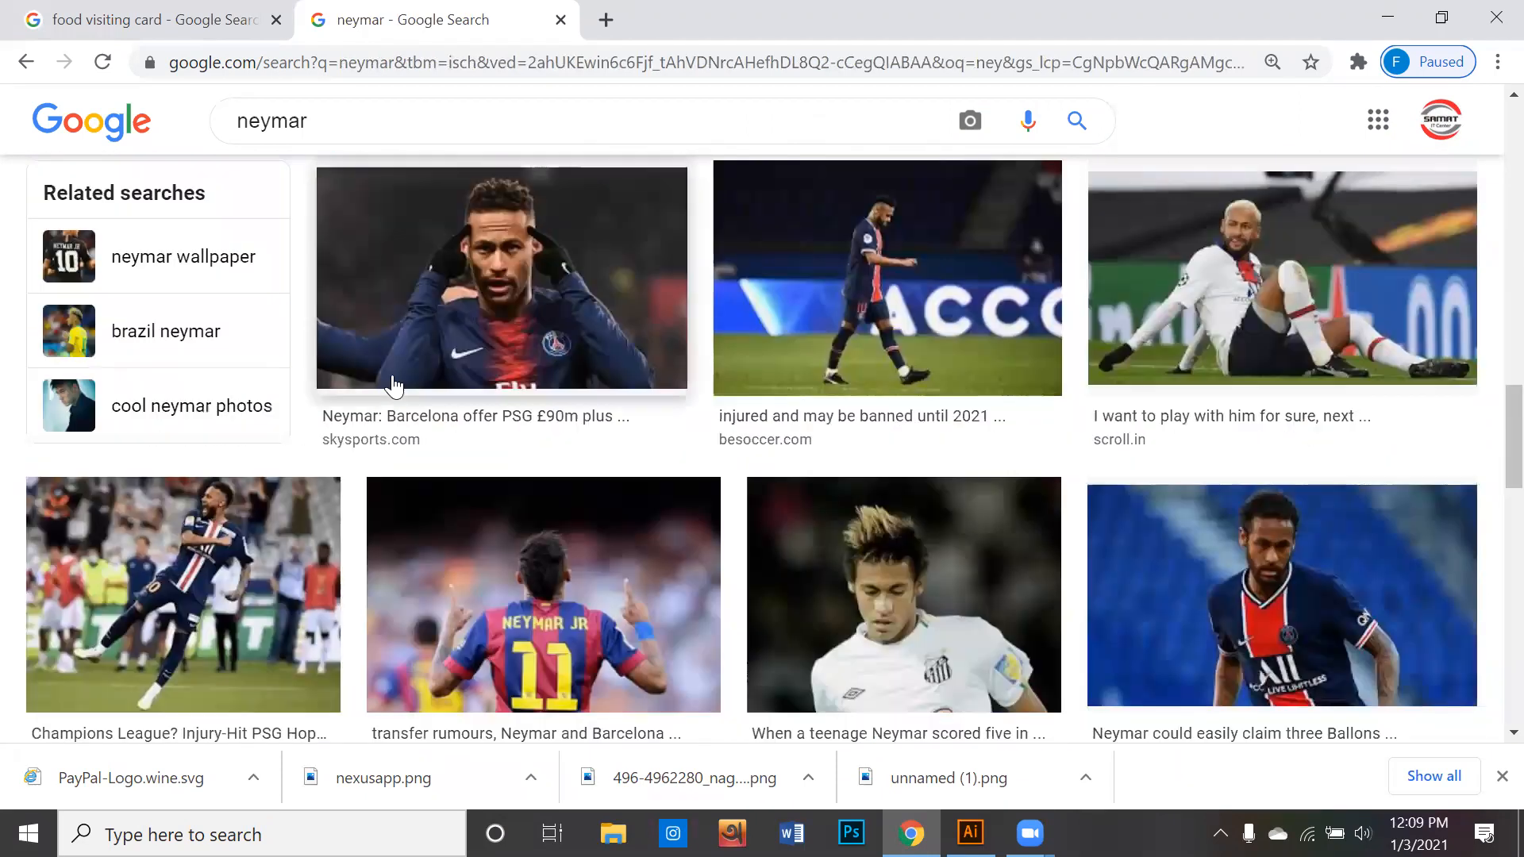
scroll(393, 386, "down", 2)
scroll(394, 387, "down", 7)
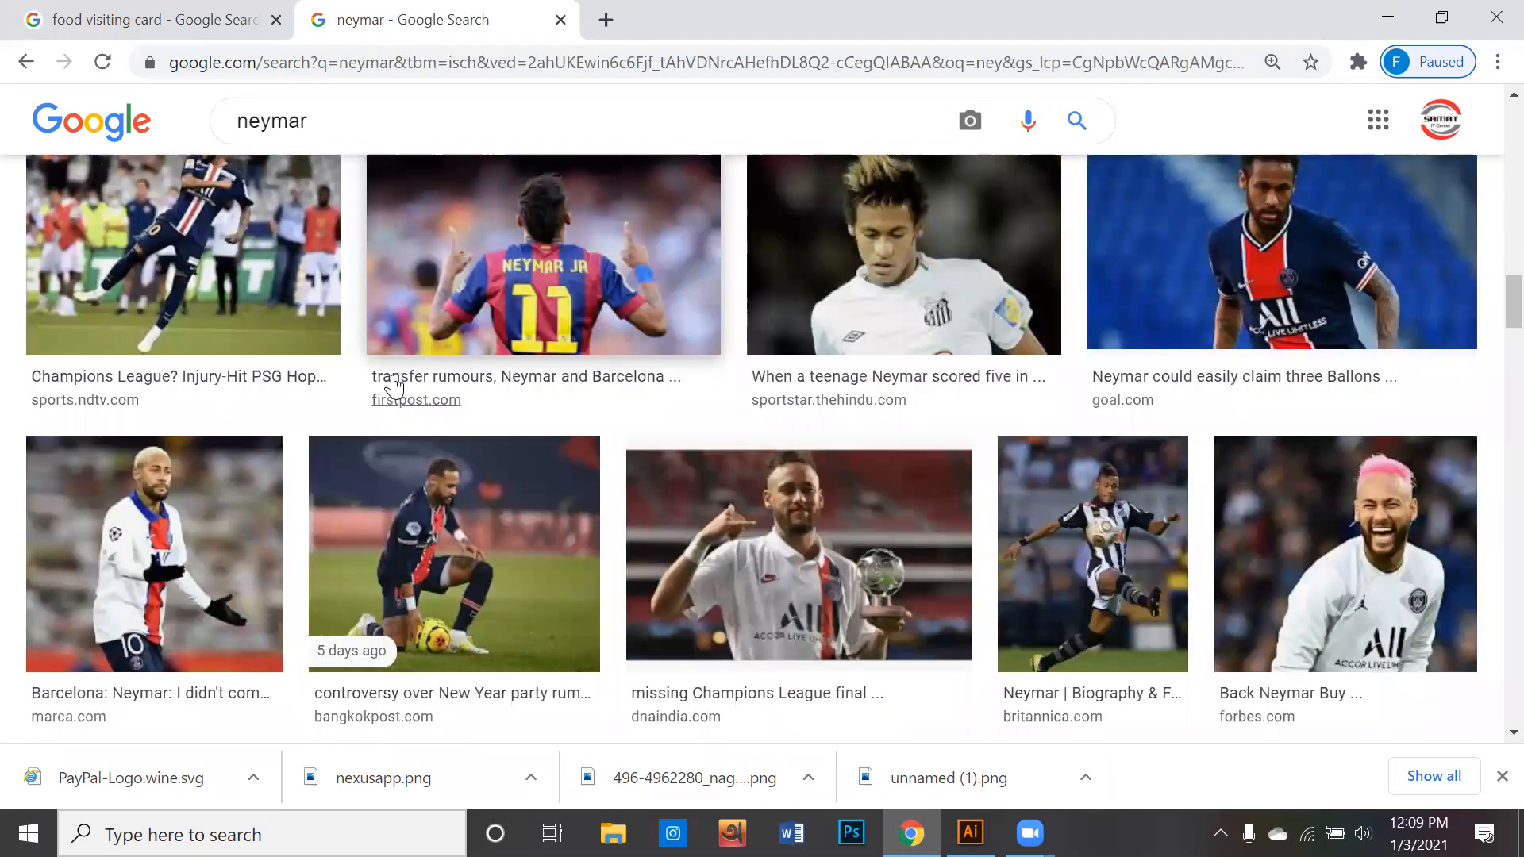
scroll(394, 386, "down", 6)
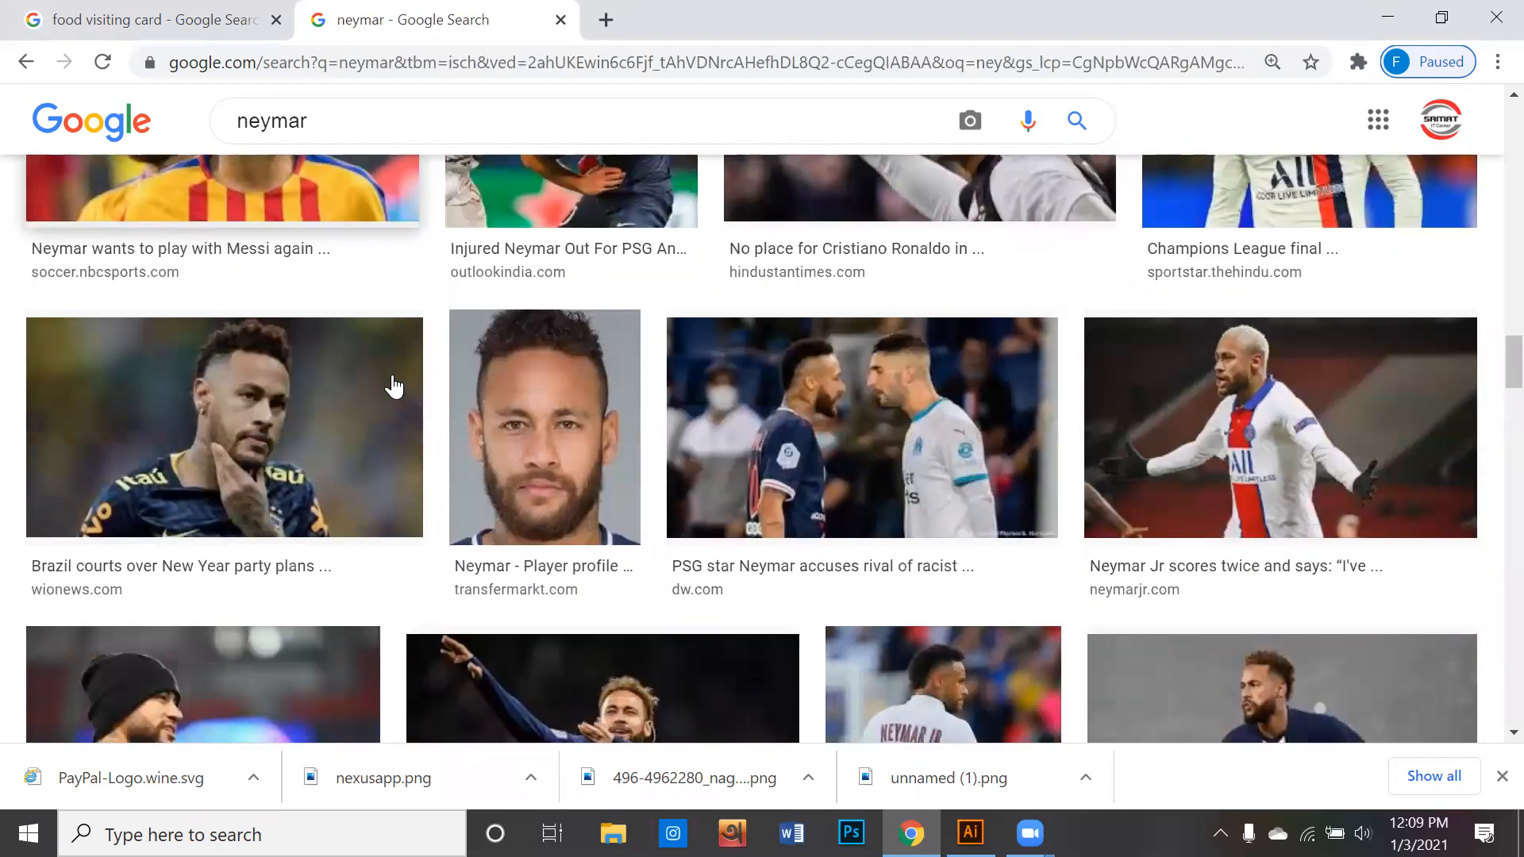
scroll(394, 386, "down", 4)
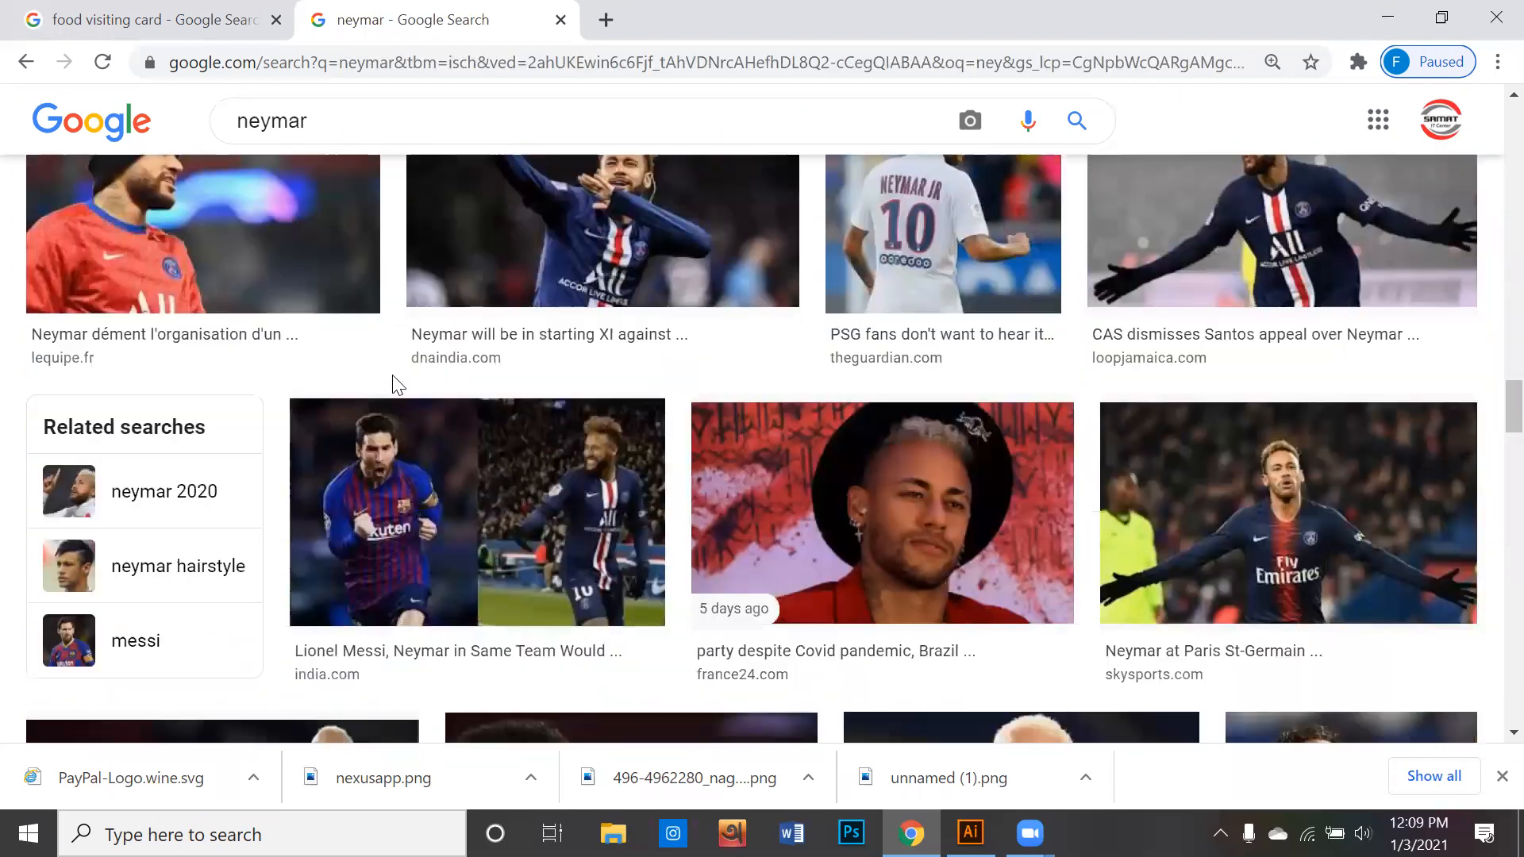
scroll(394, 387, "down", 5)
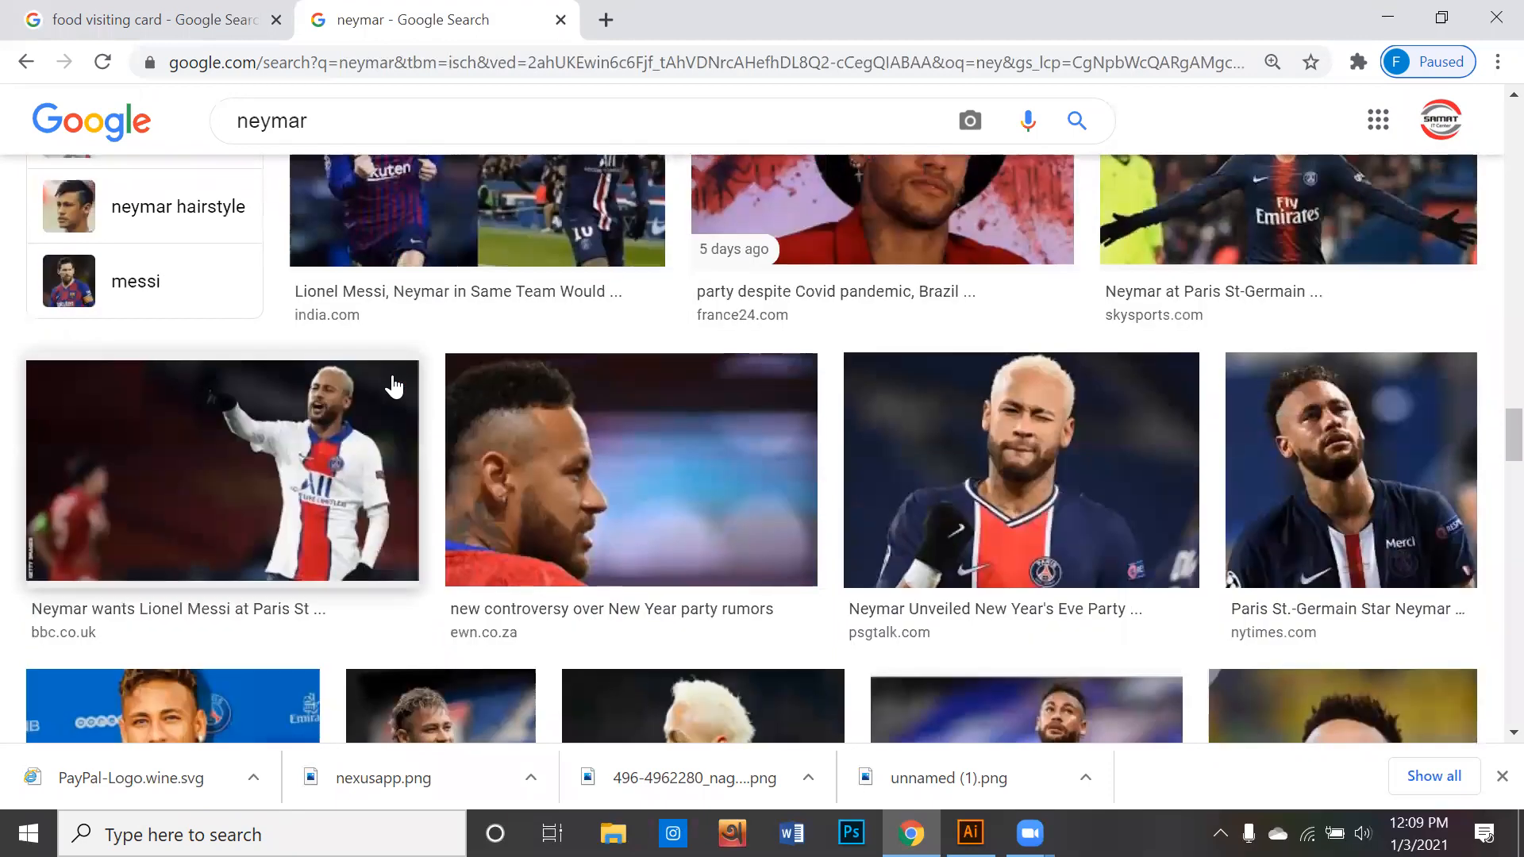
scroll(393, 387, "down", 9)
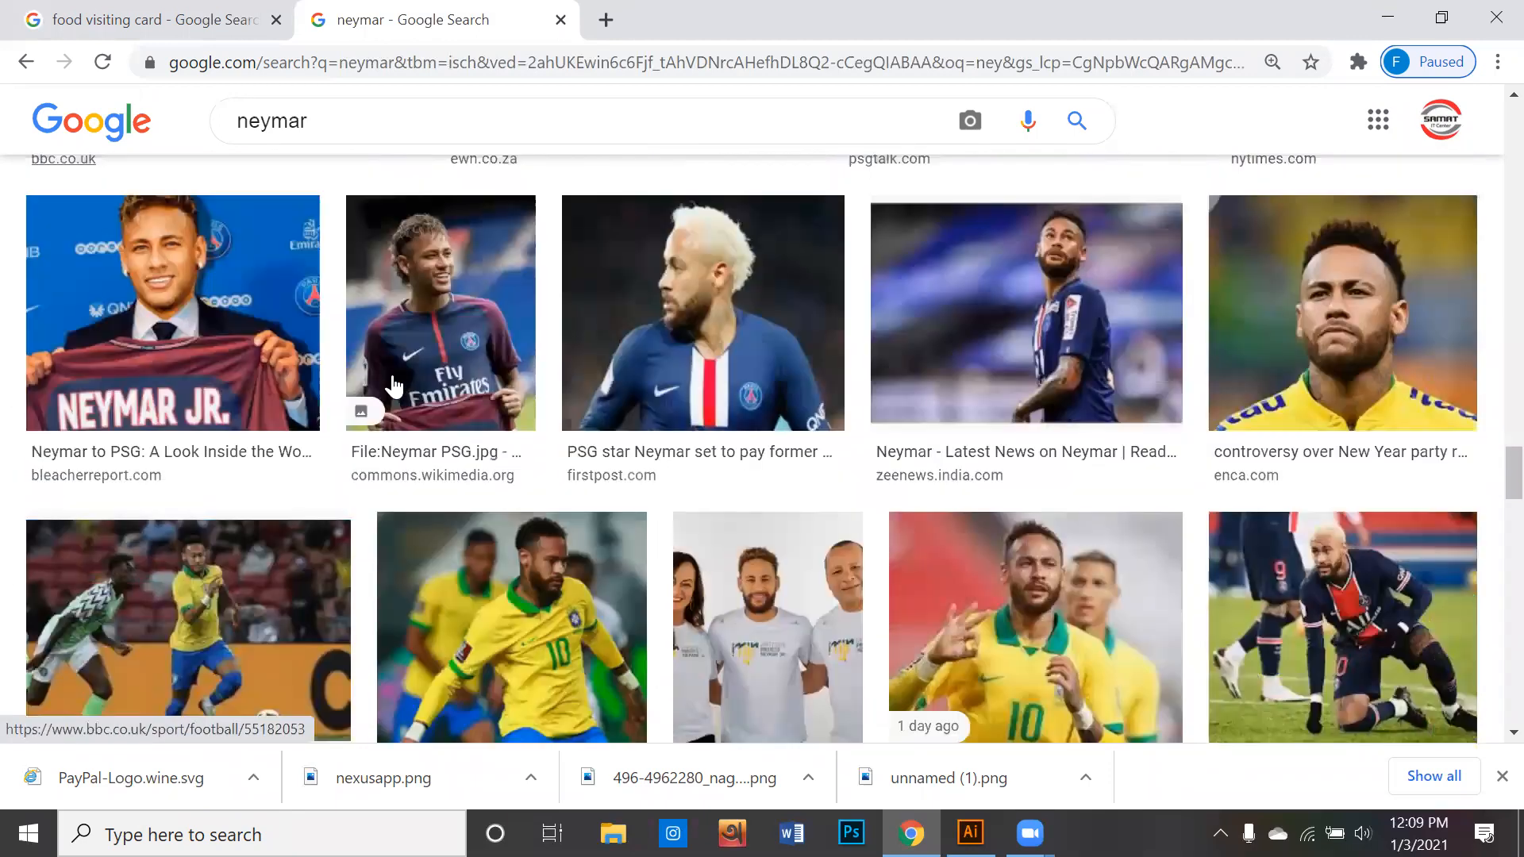
scroll(388, 390, "down", 7)
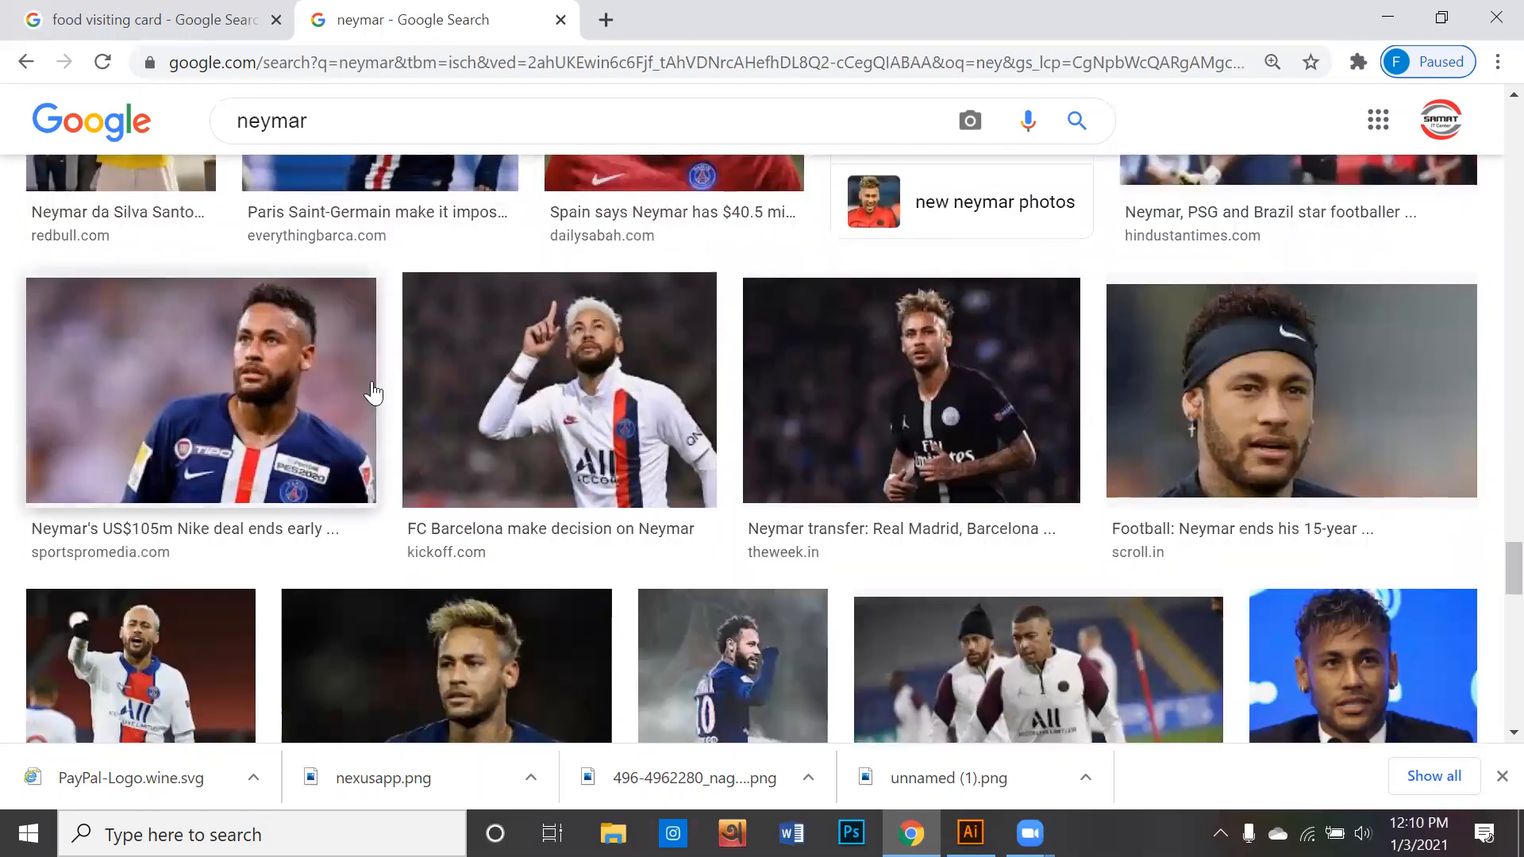
scroll(369, 392, "down", 5)
scroll(375, 389, "down", 9)
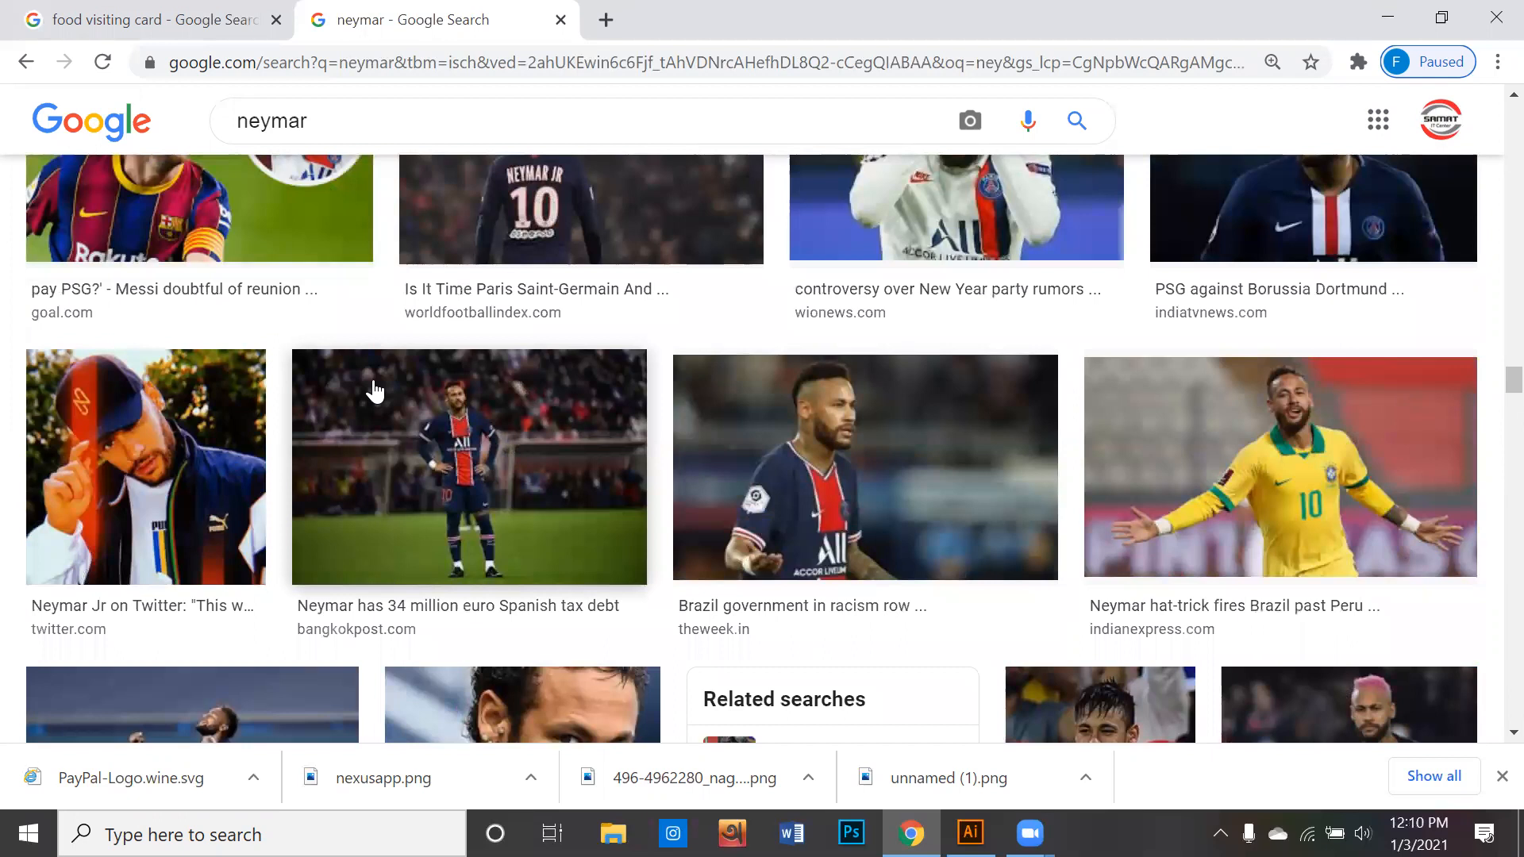
scroll(409, 387, "down", 4)
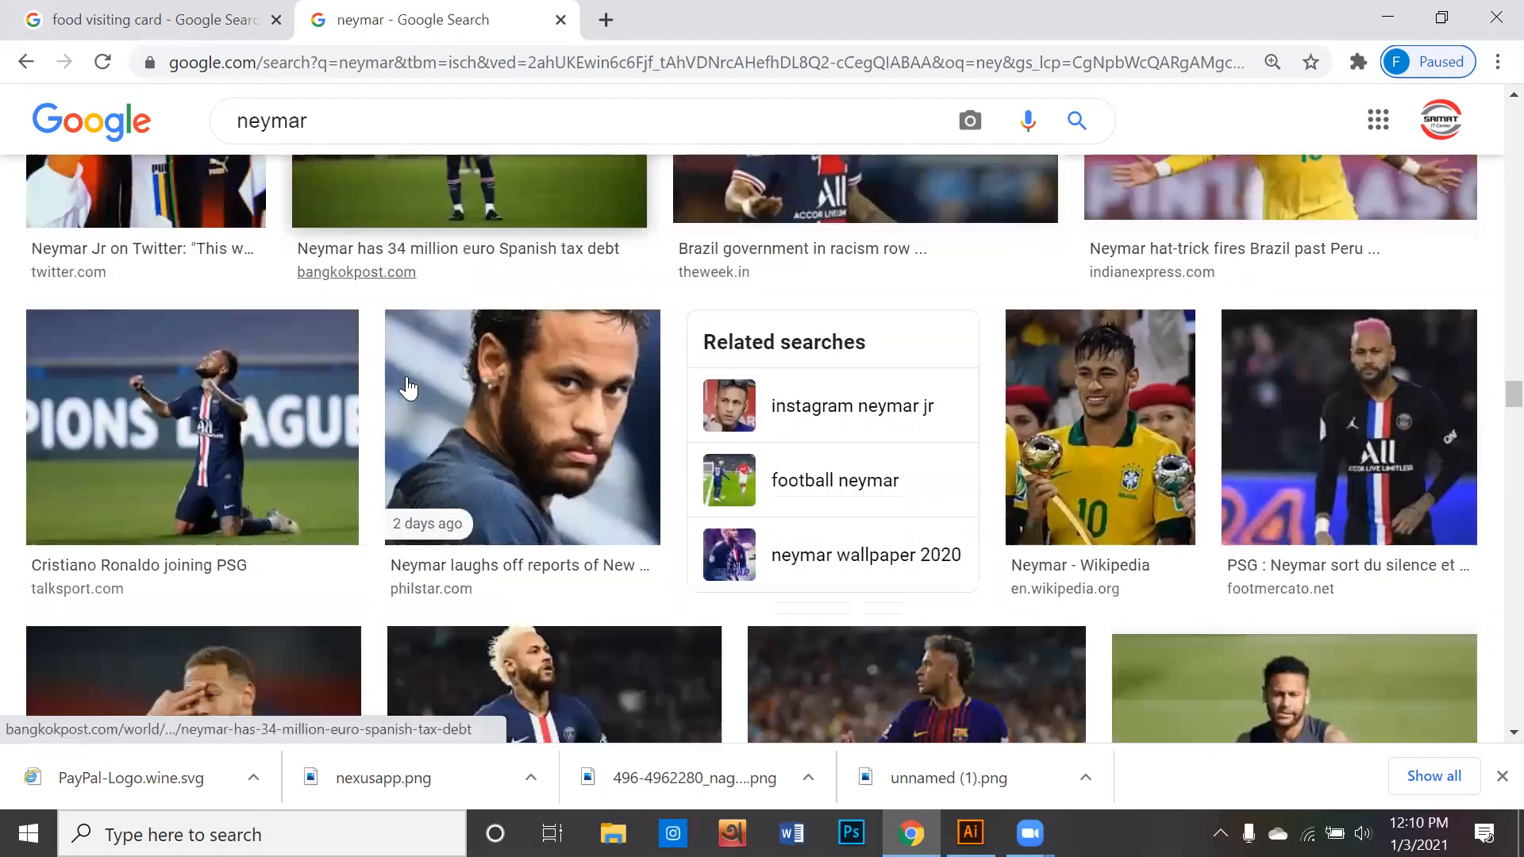
scroll(409, 388, "down", 7)
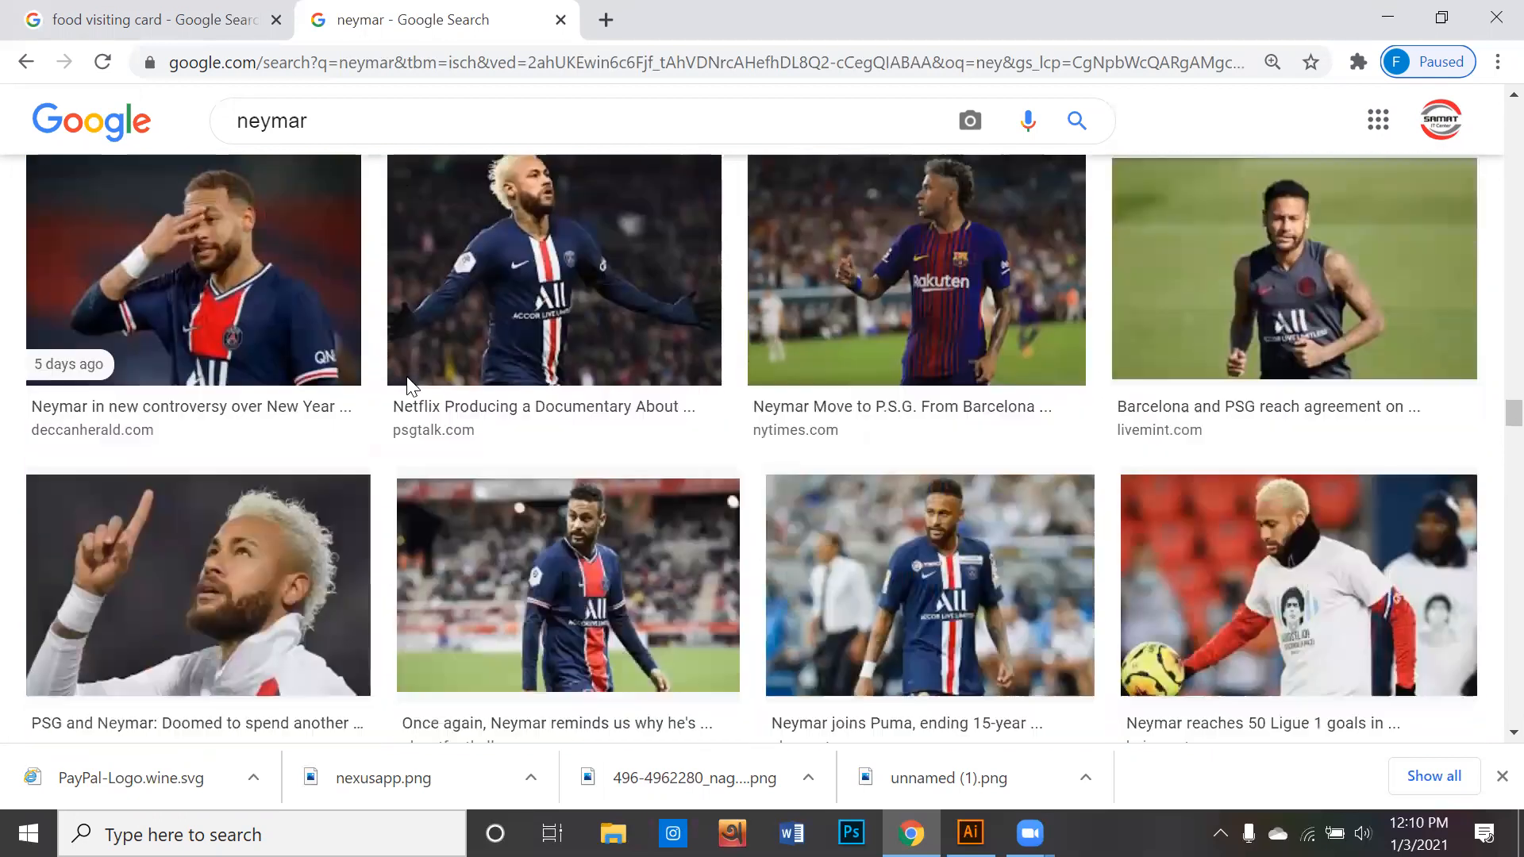
scroll(408, 388, "down", 6)
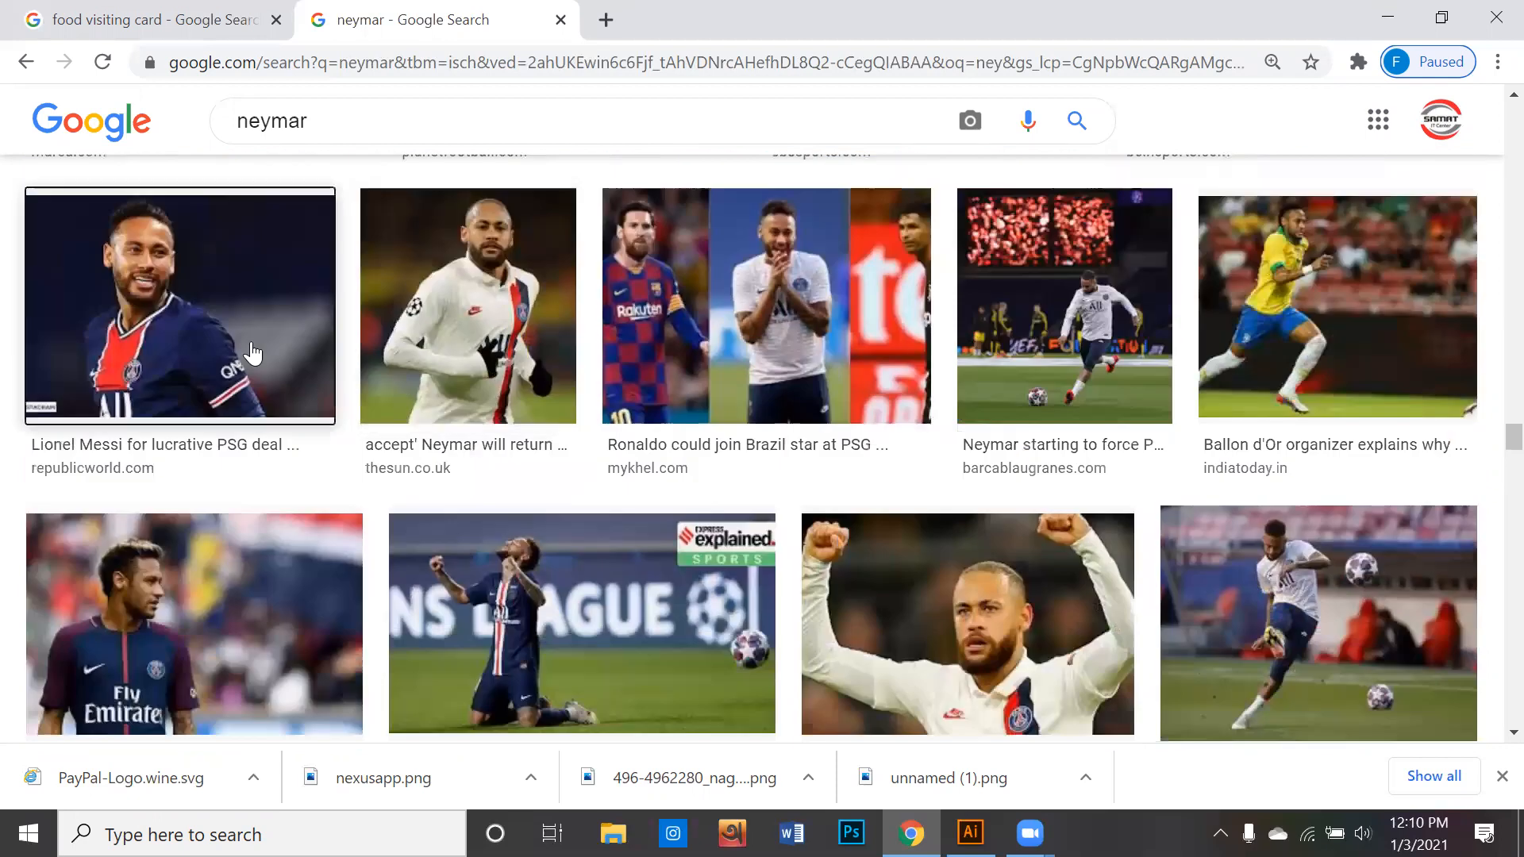
- Copy the smiling Neymar photo from Republic World and paste it into the Untitled-2 document in Illustrator
left_click(252, 352)
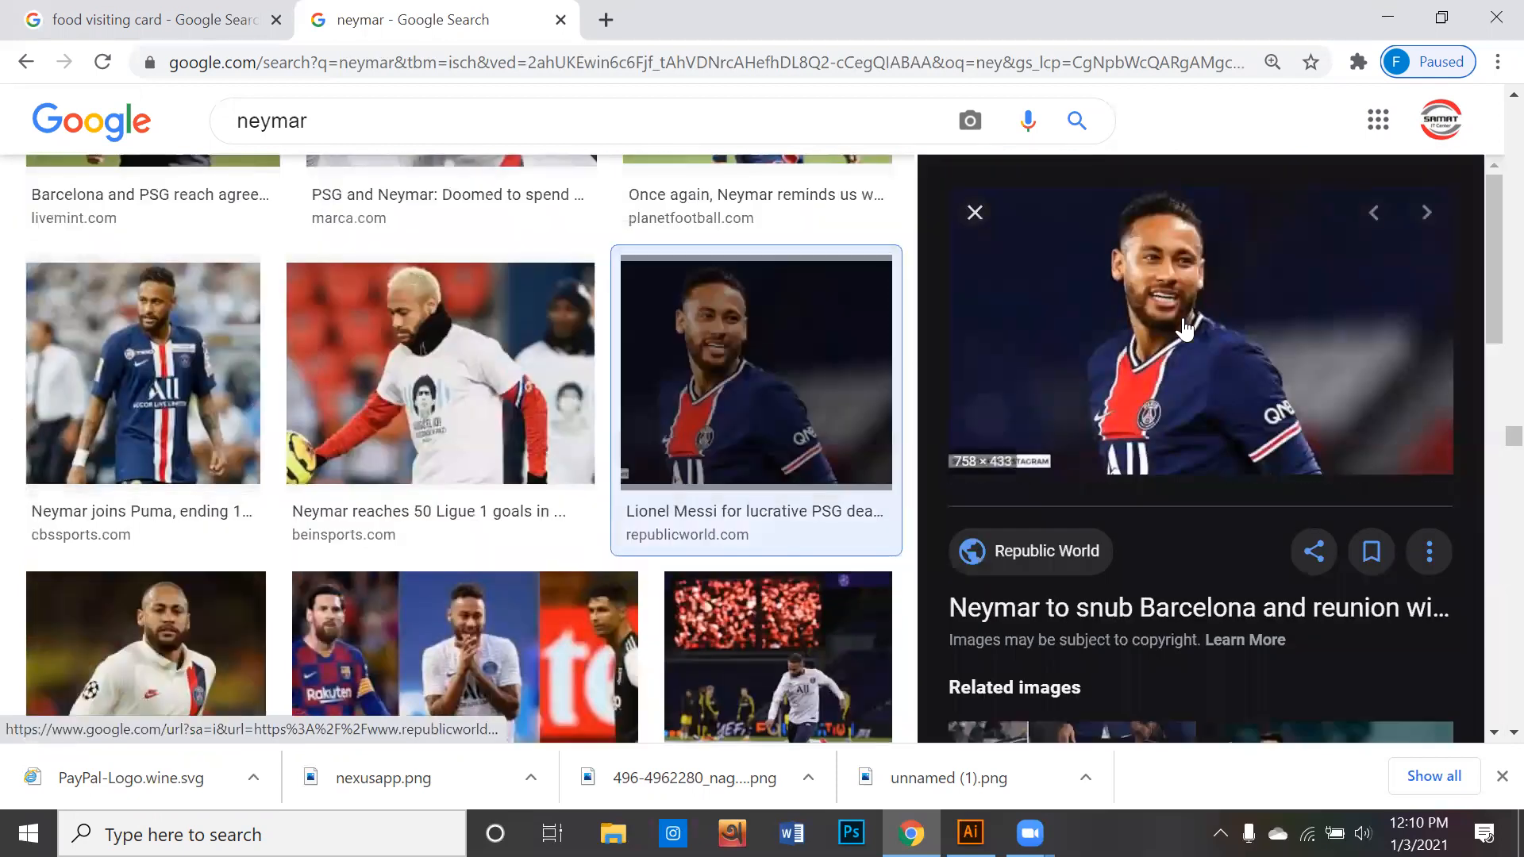
right_click(1072, 272)
left_click(1084, 503)
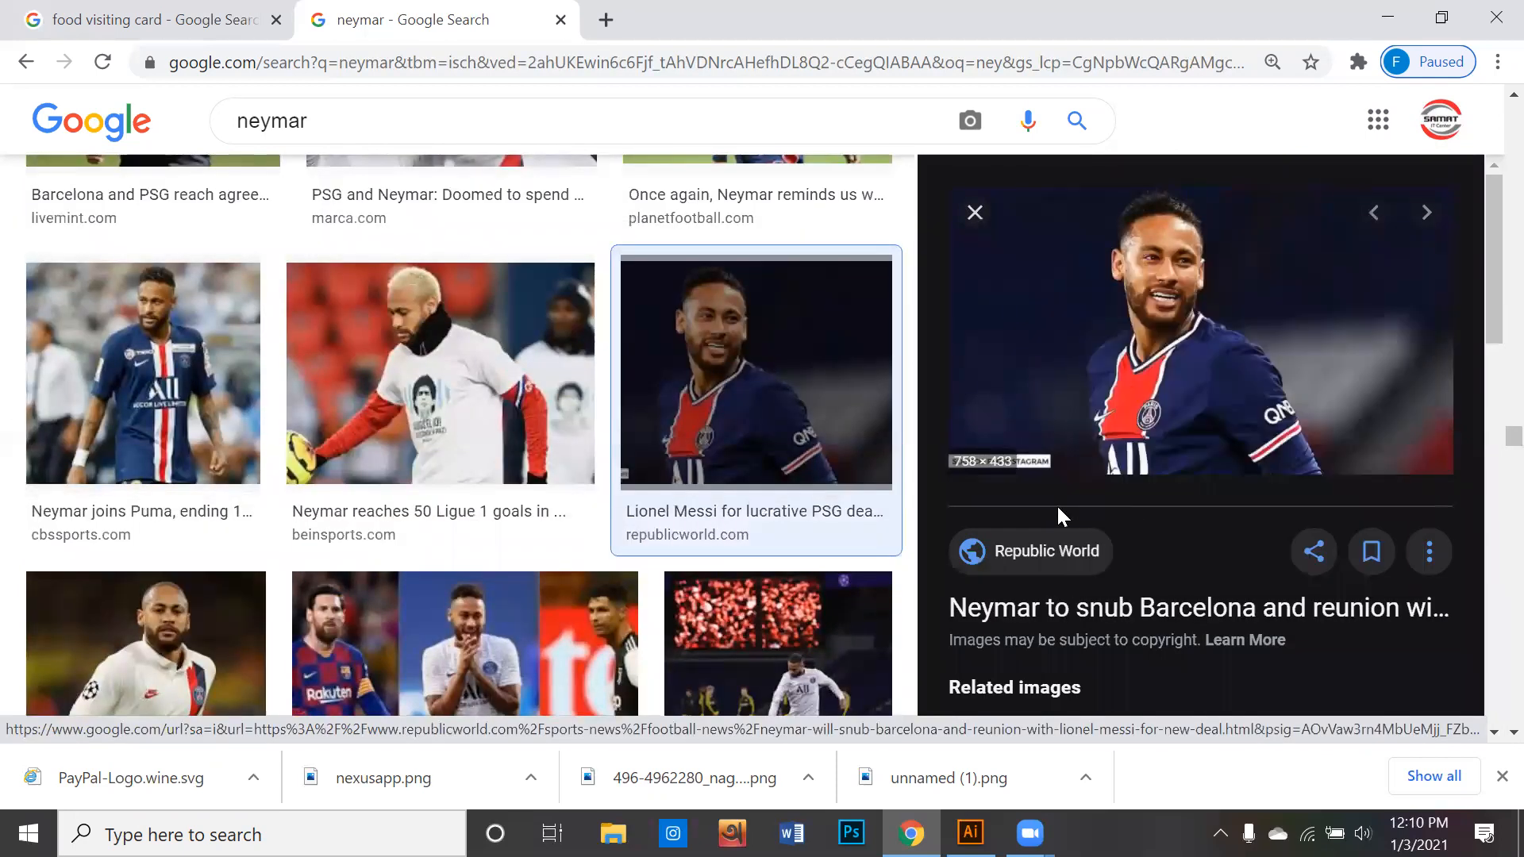
left_click(970, 833)
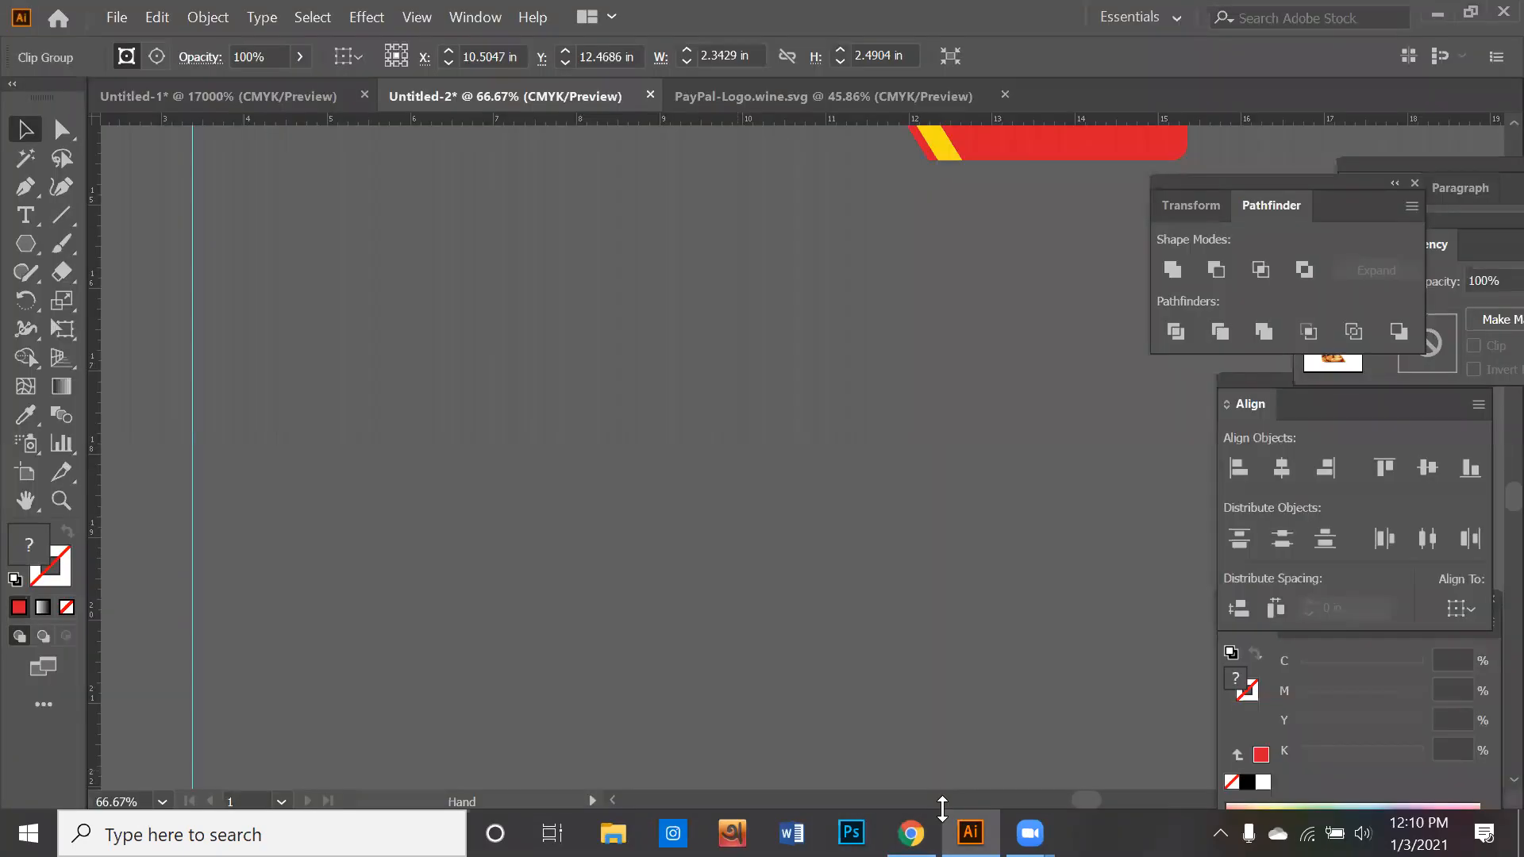
left_click(694, 503)
key("ctrl+v")
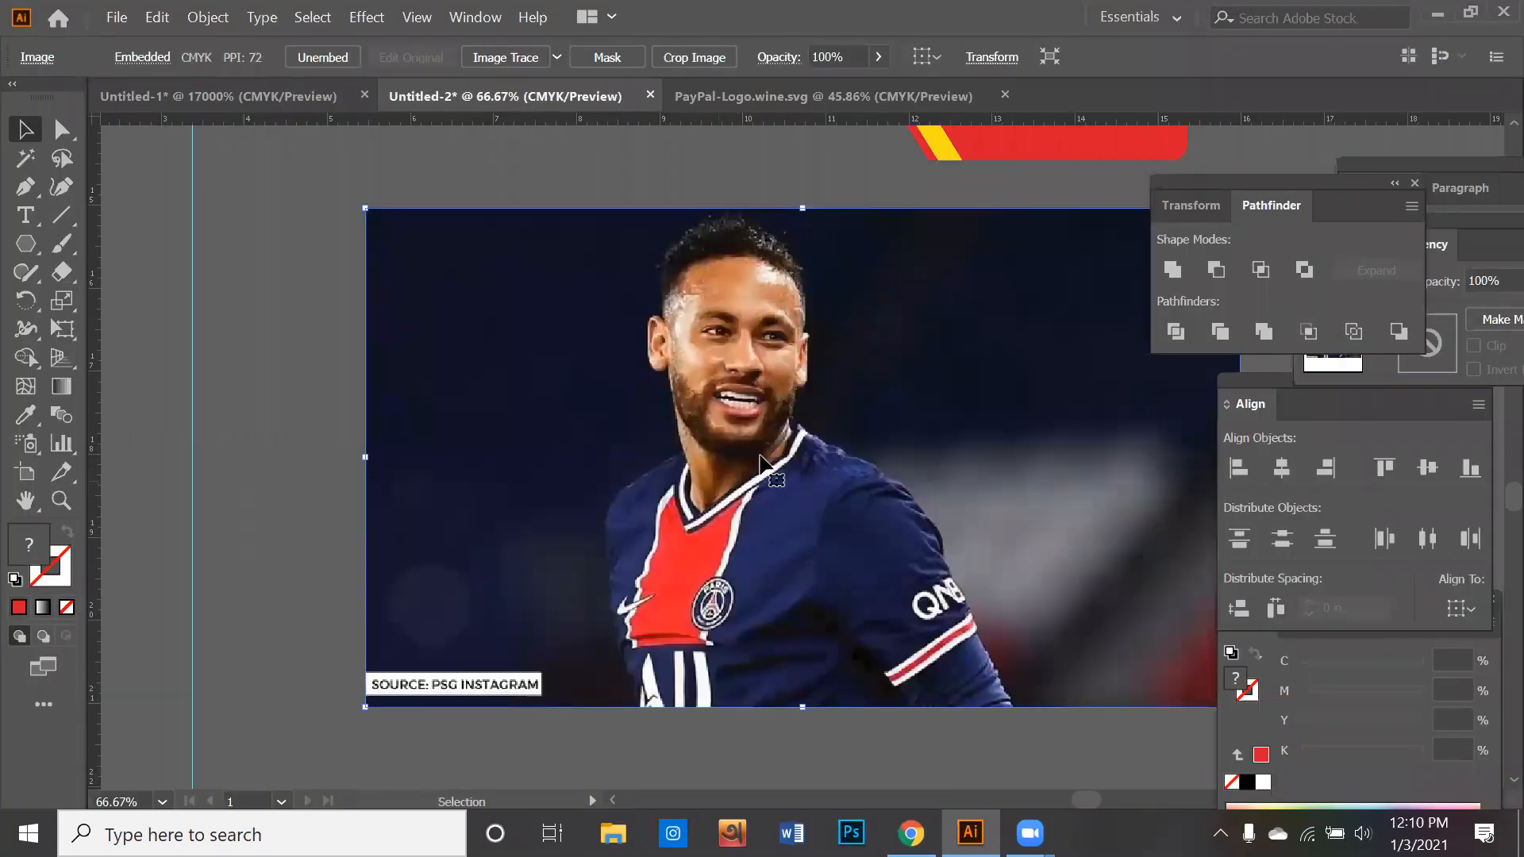
- Draw a red circle with the Ellipse tool over the middle of the pasted Neymar photo
scroll(778, 409, "down", 1)
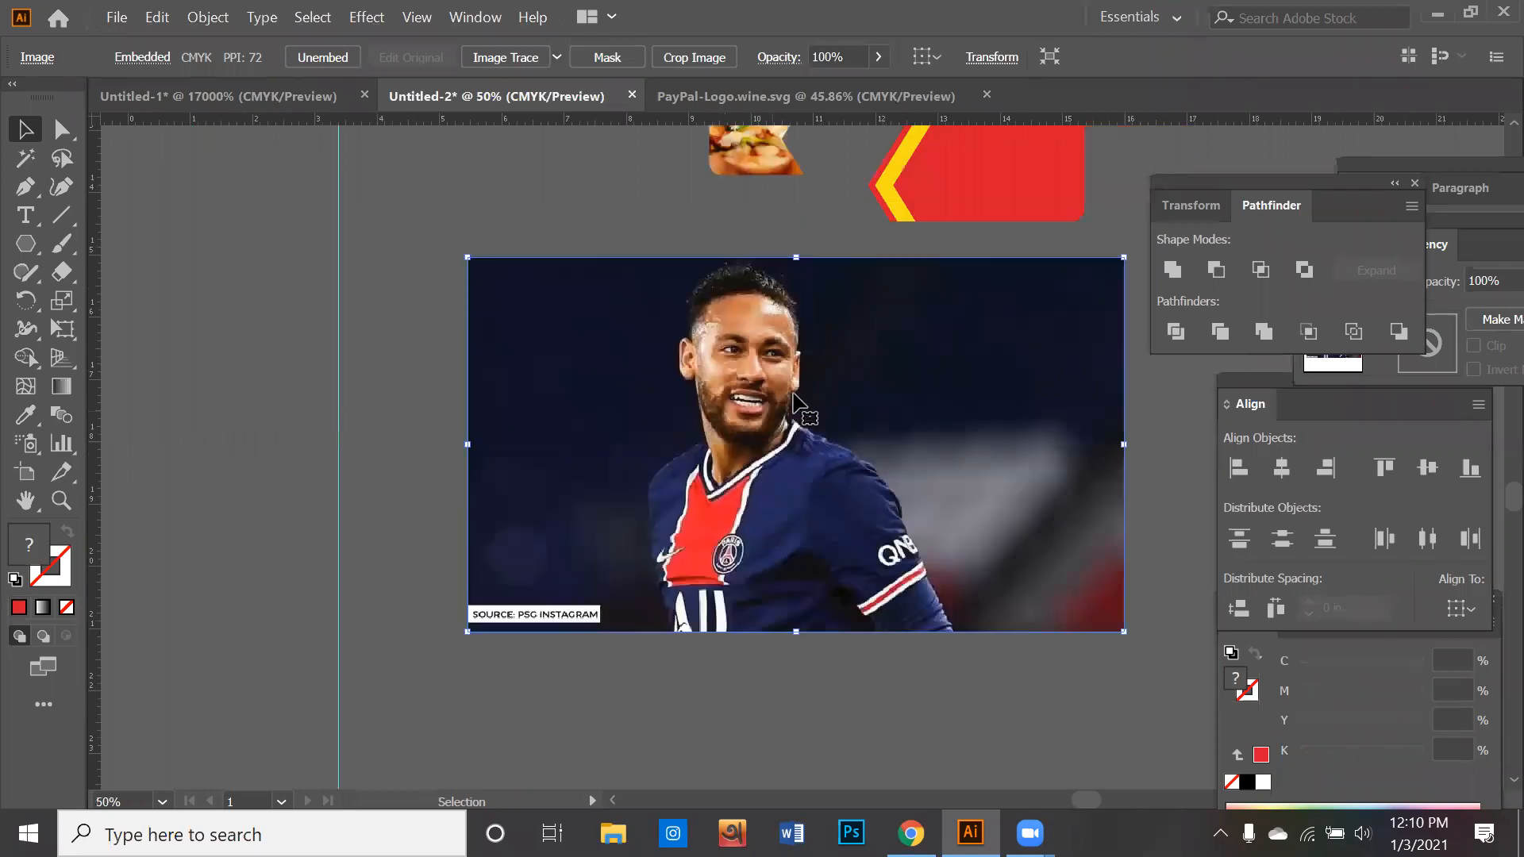
scroll(774, 429, "up", 3)
scroll(770, 444, "down", 5)
scroll(770, 454, "up", 3)
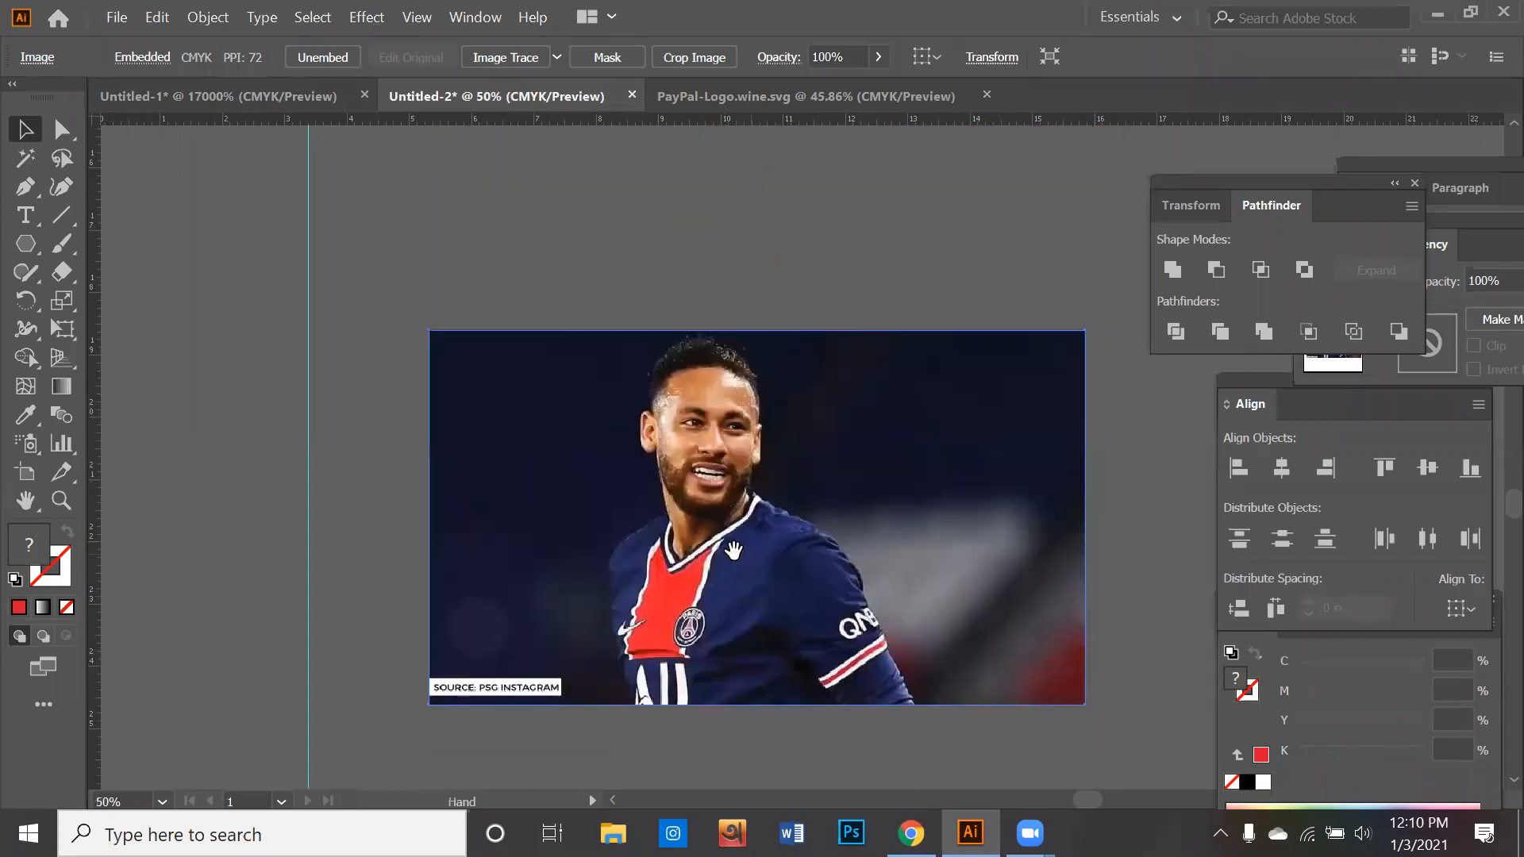
scroll(770, 454, "right", 2)
left_click(37, 252)
left_click_drag(40, 262, 114, 299)
left_click_drag(516, 378, 795, 655)
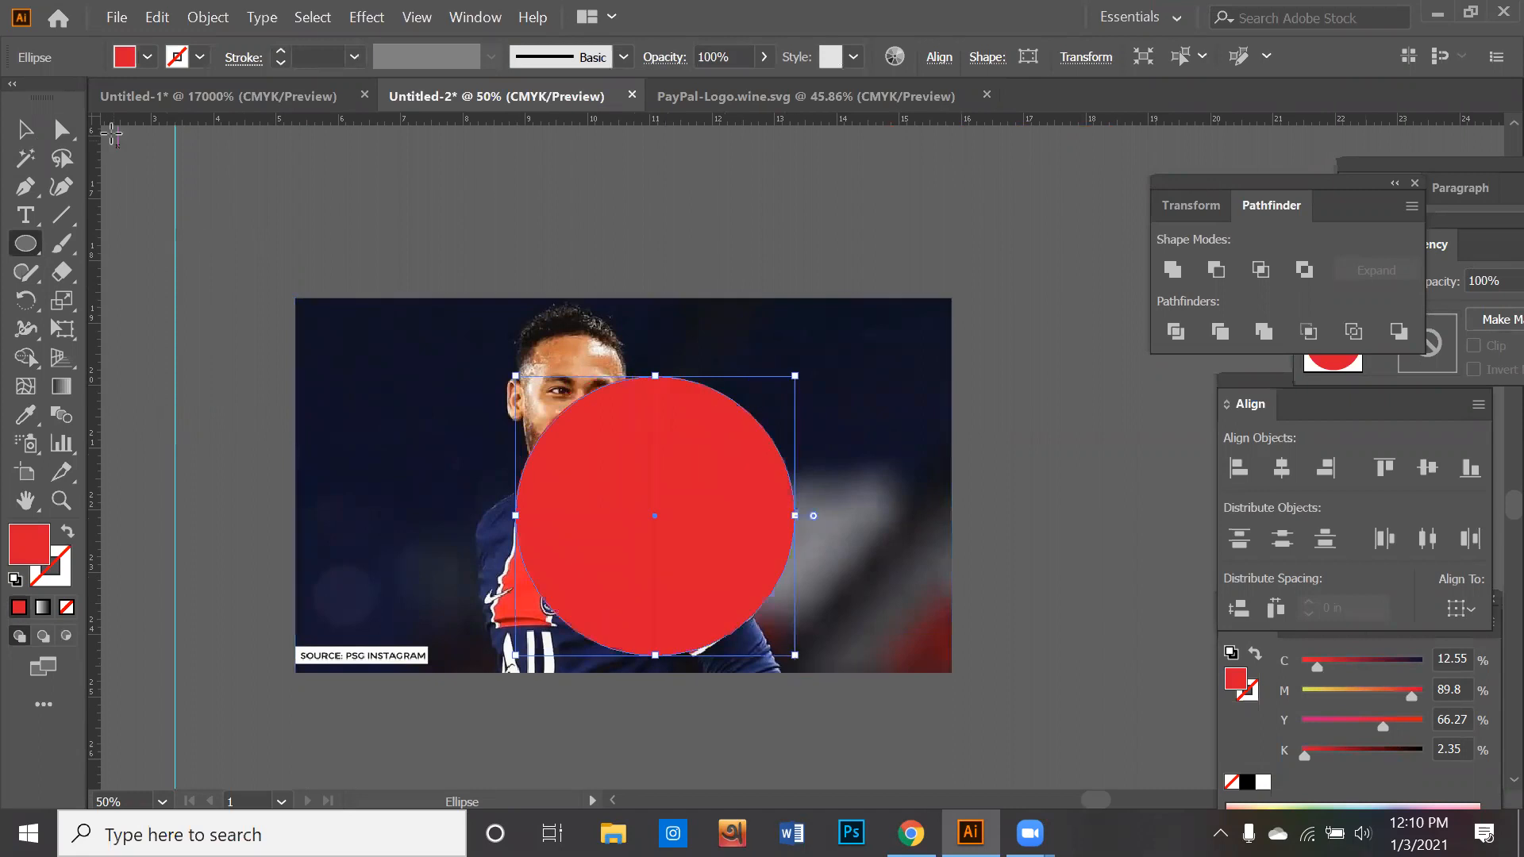
- Move the red circle over the player's head and scale it down proportionally
left_click(27, 129)
left_click_drag(643, 431, 556, 360)
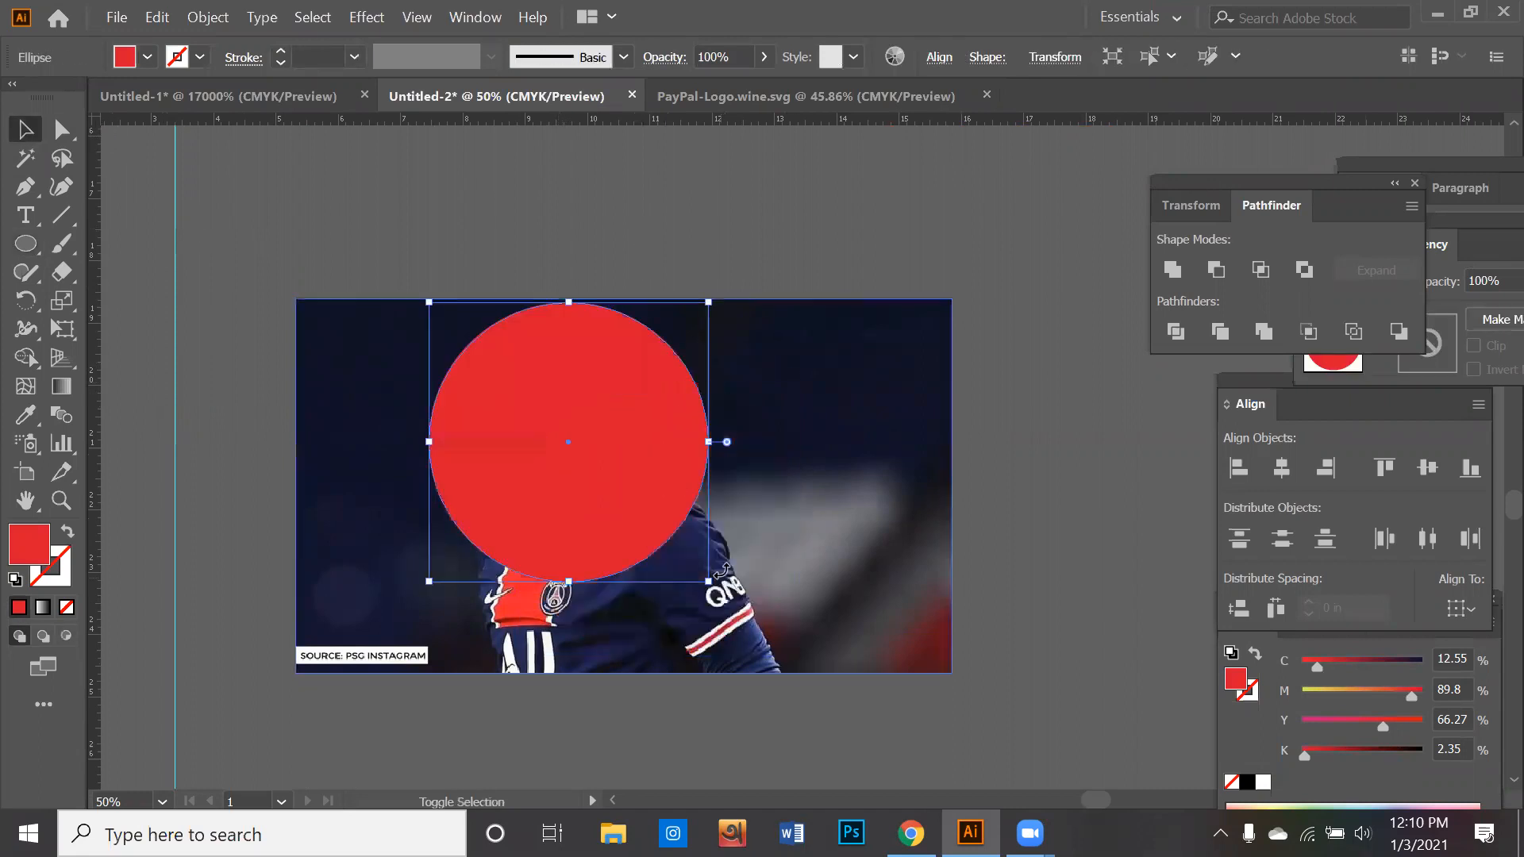
left_click_drag(707, 581, 663, 535)
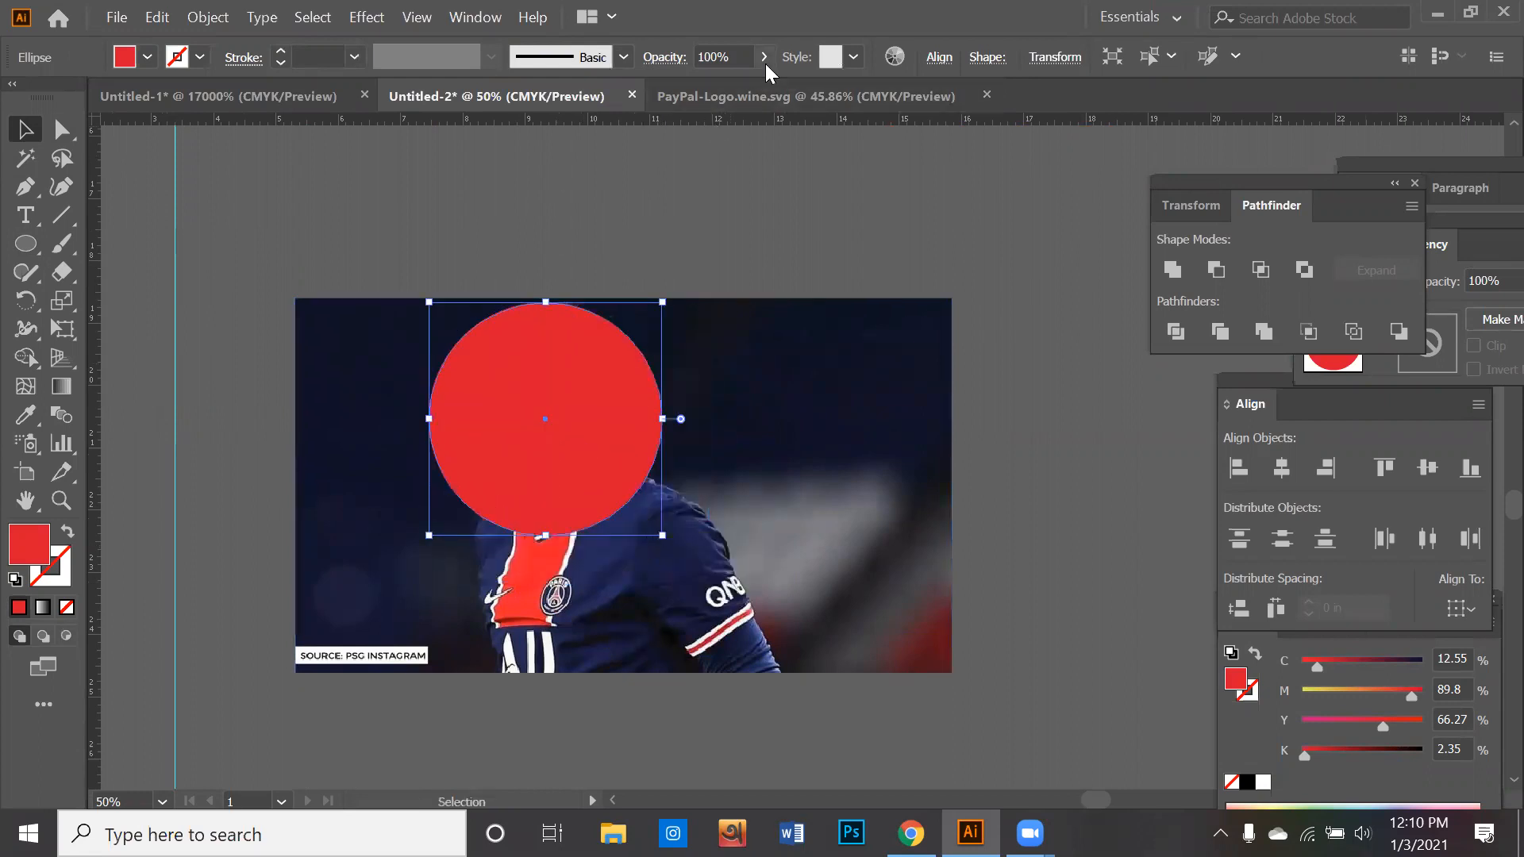
- Set the circle's opacity to 70% and position it around the face, against the photo's upper edge
left_click(723, 56)
left_click_drag(764, 57, 729, 79)
left_click_drag(620, 451, 646, 449)
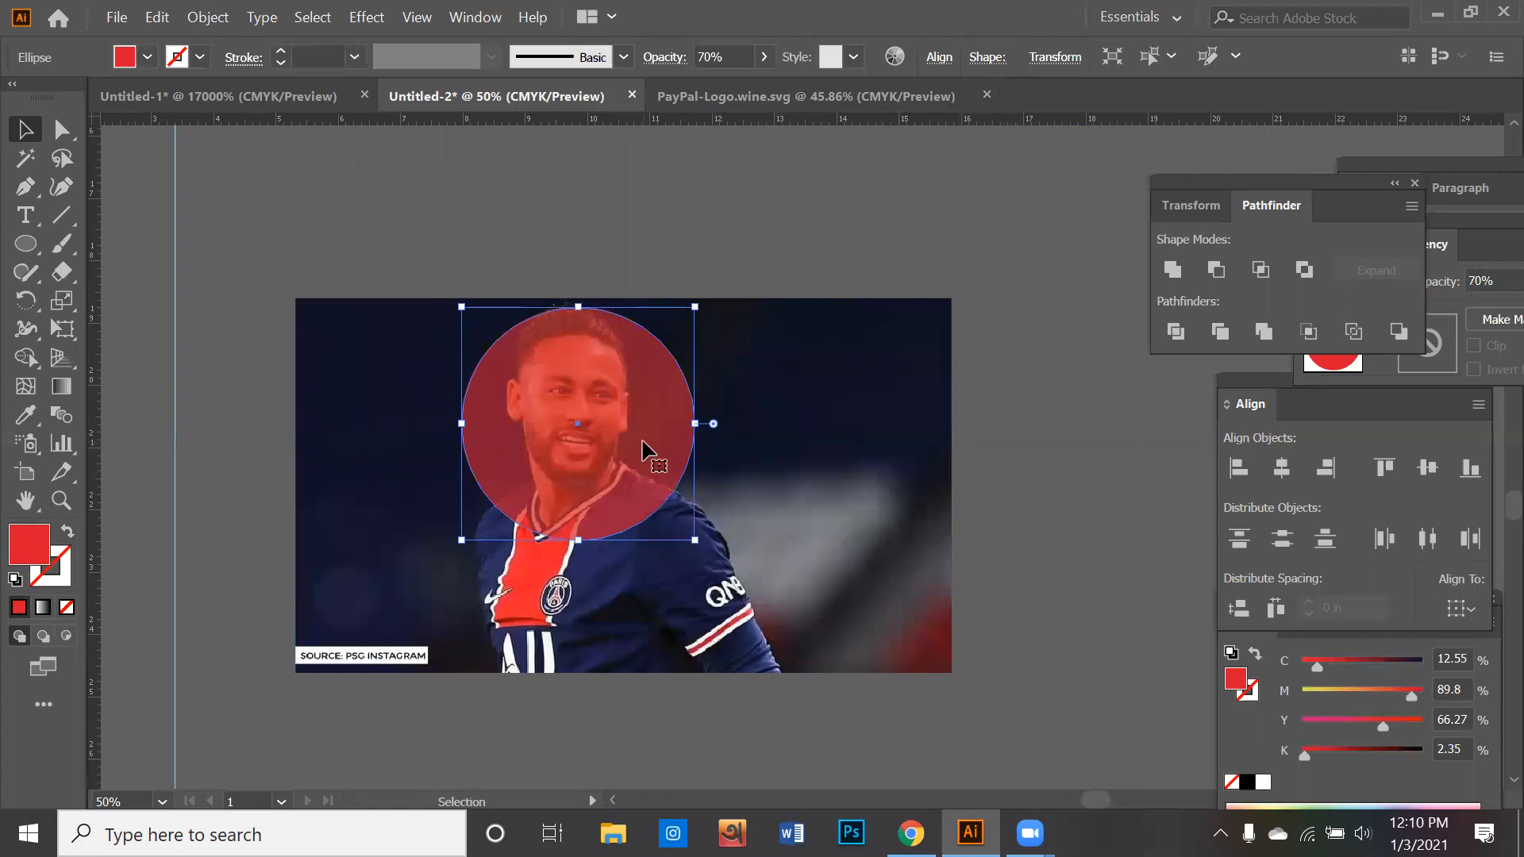
key("Left")
key("Left")
key("Up")
key("Up")
key("Up")
key("Up")
key("Up")
key("Up")
key("Up")
key("Up")
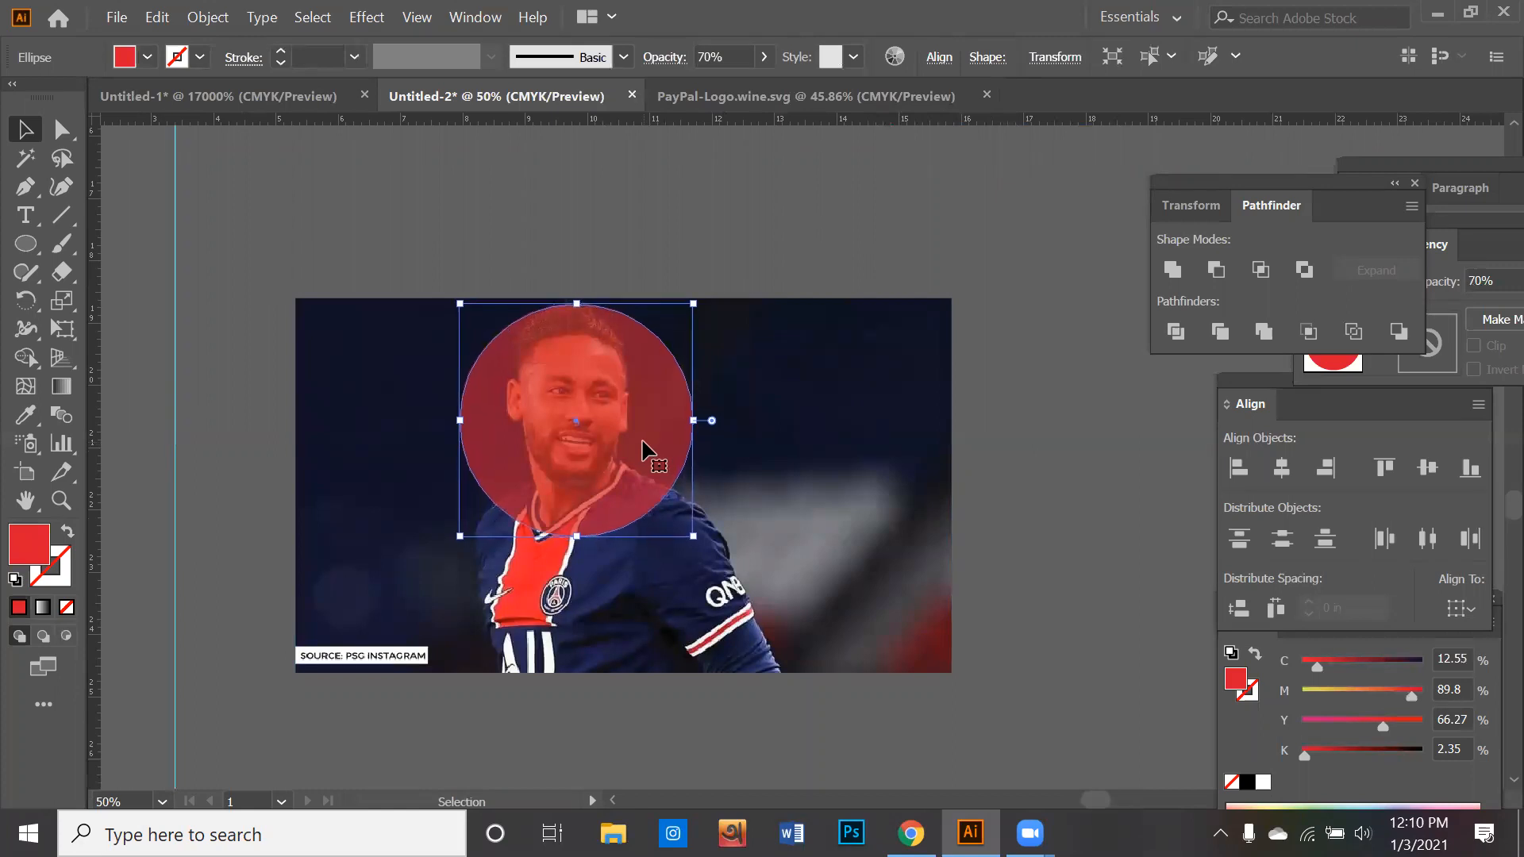
key("Up")
key("Up")
key("Left")
key("Left")
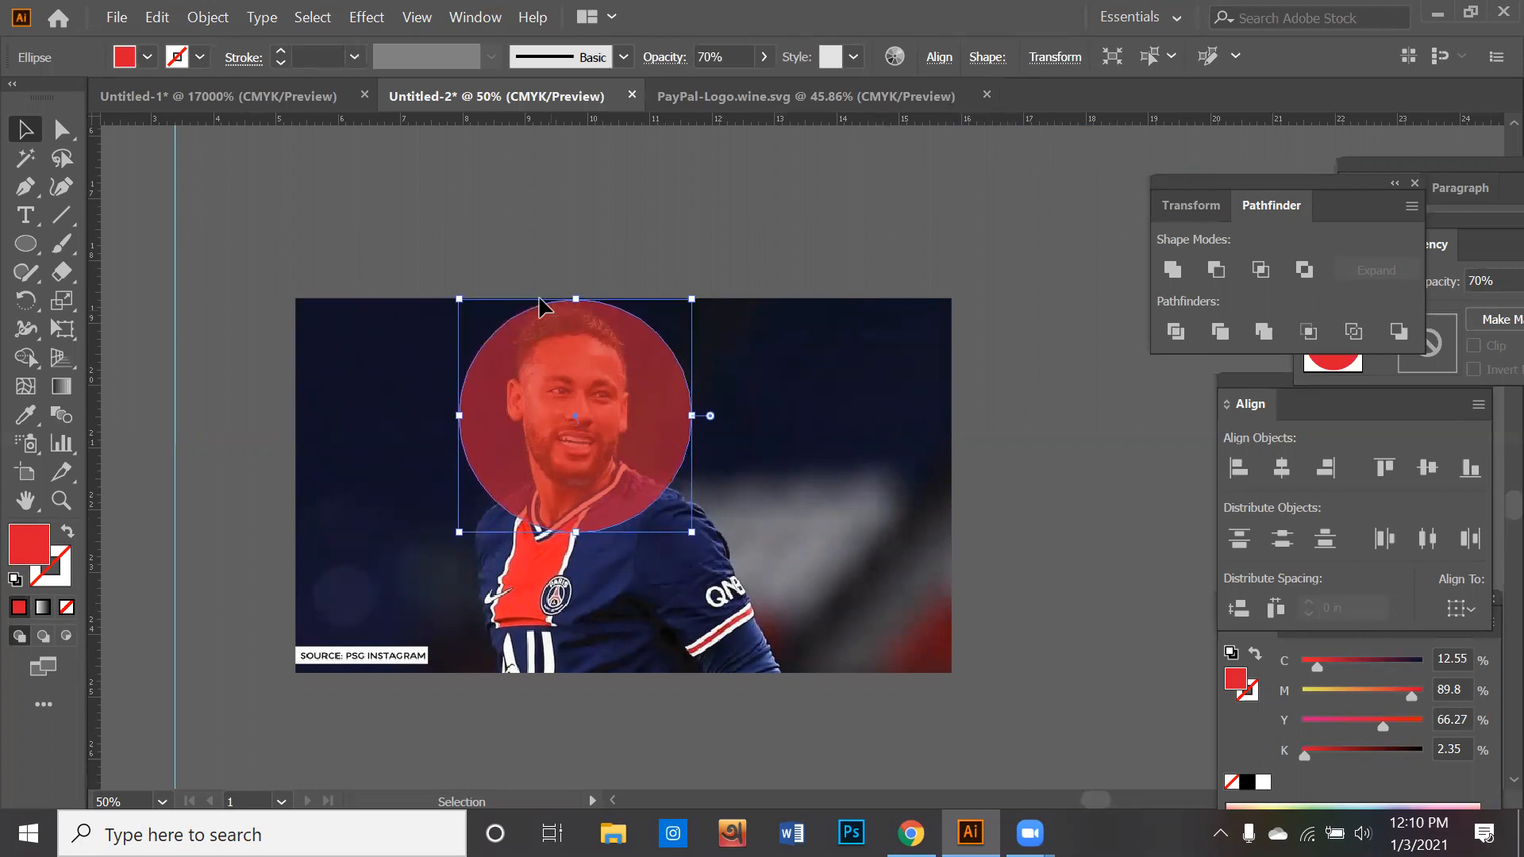
- Select the photo together with the red circle and make a clipping mask from them
left_click_drag(487, 250, 600, 416)
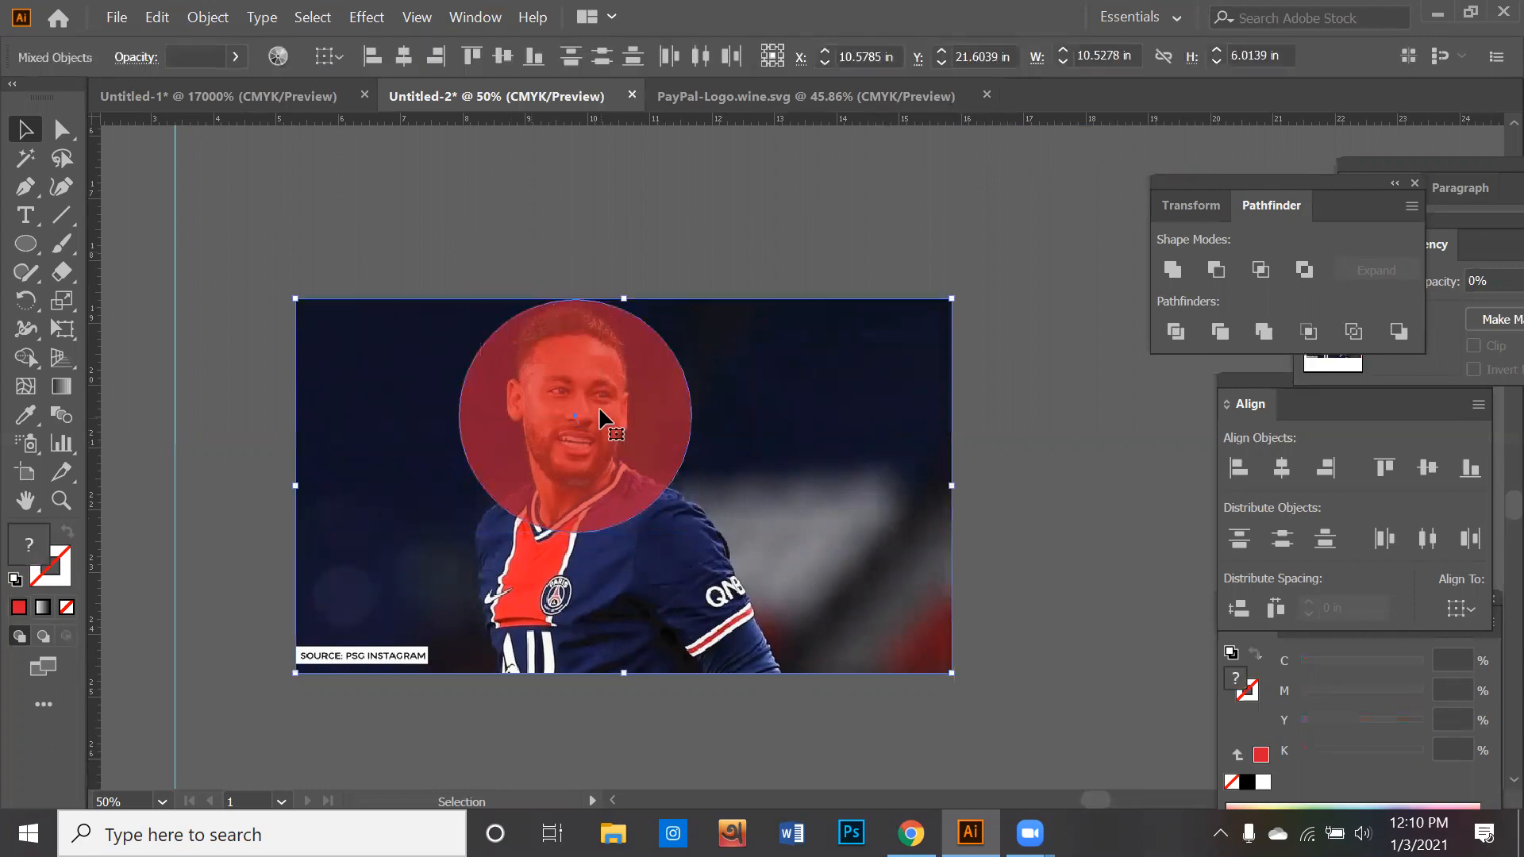
right_click(599, 406)
left_click(704, 597)
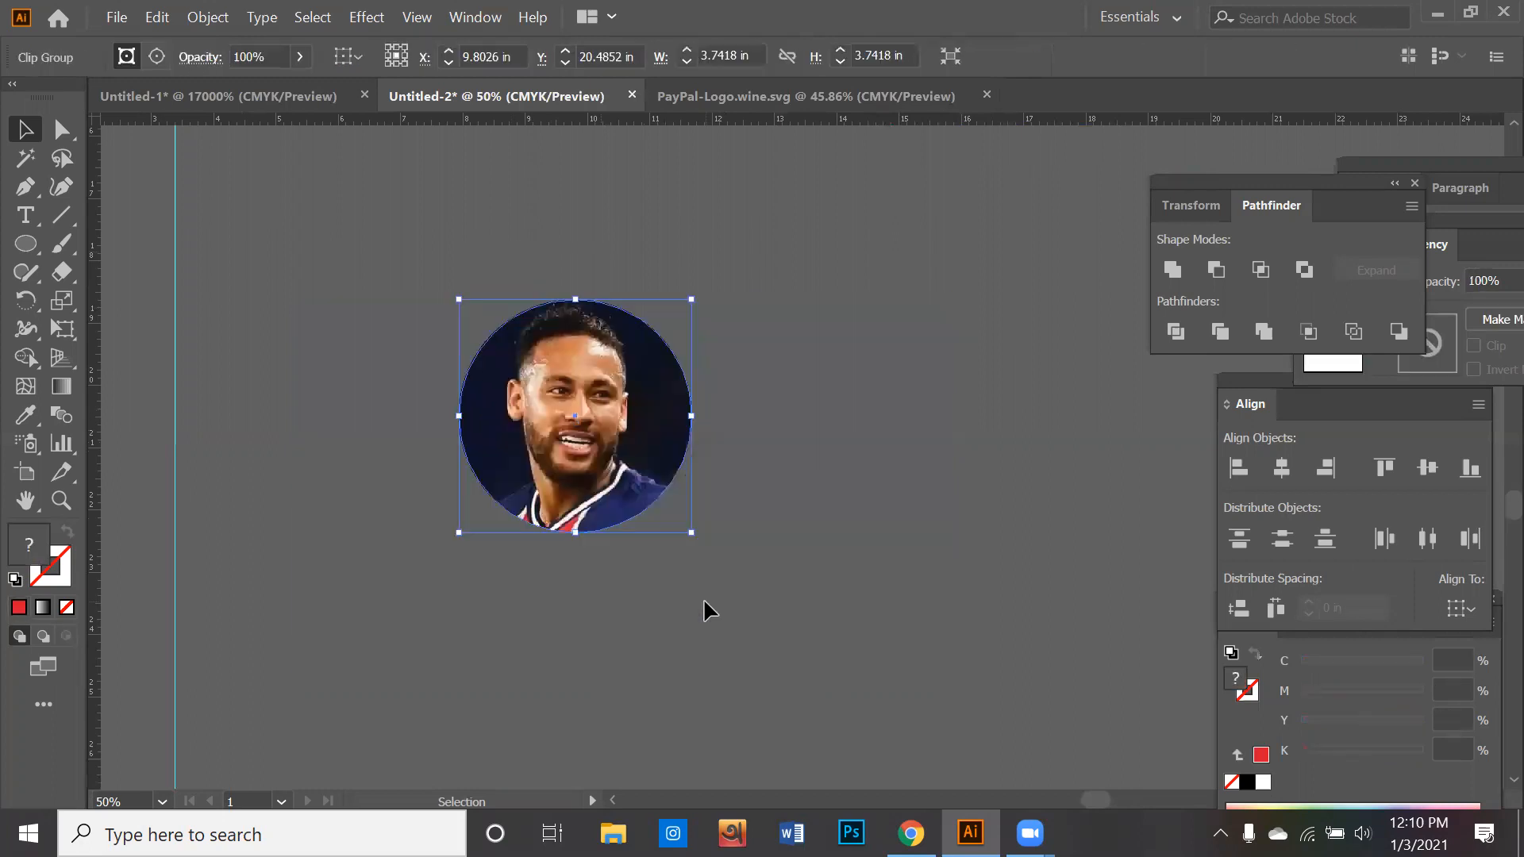
left_click(703, 597)
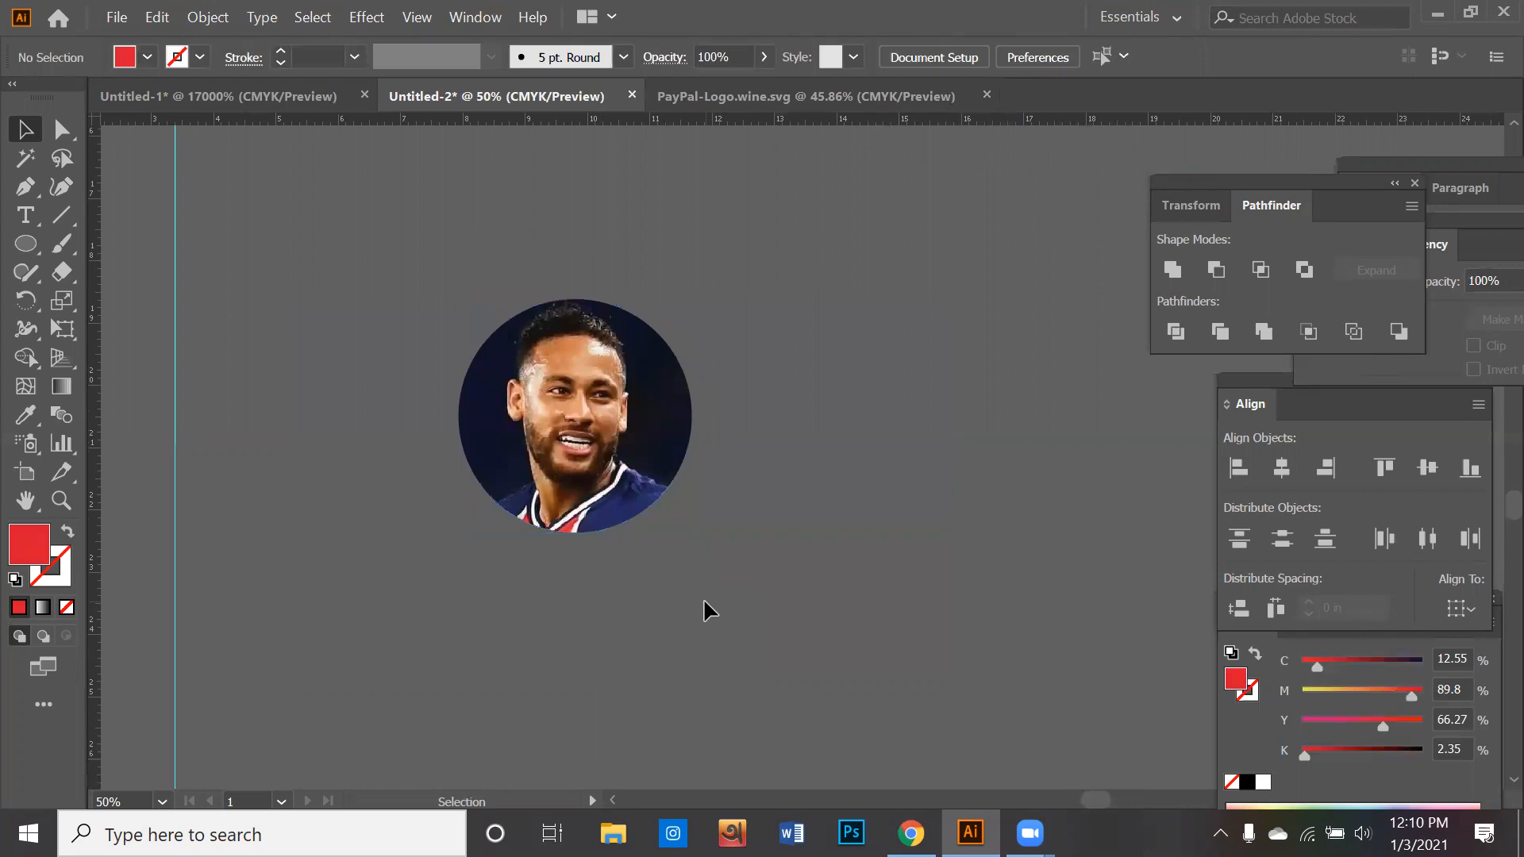
- Apply a solid red stroke with no fill to the circular clipped portrait
left_click(512, 391)
left_click(39, 585)
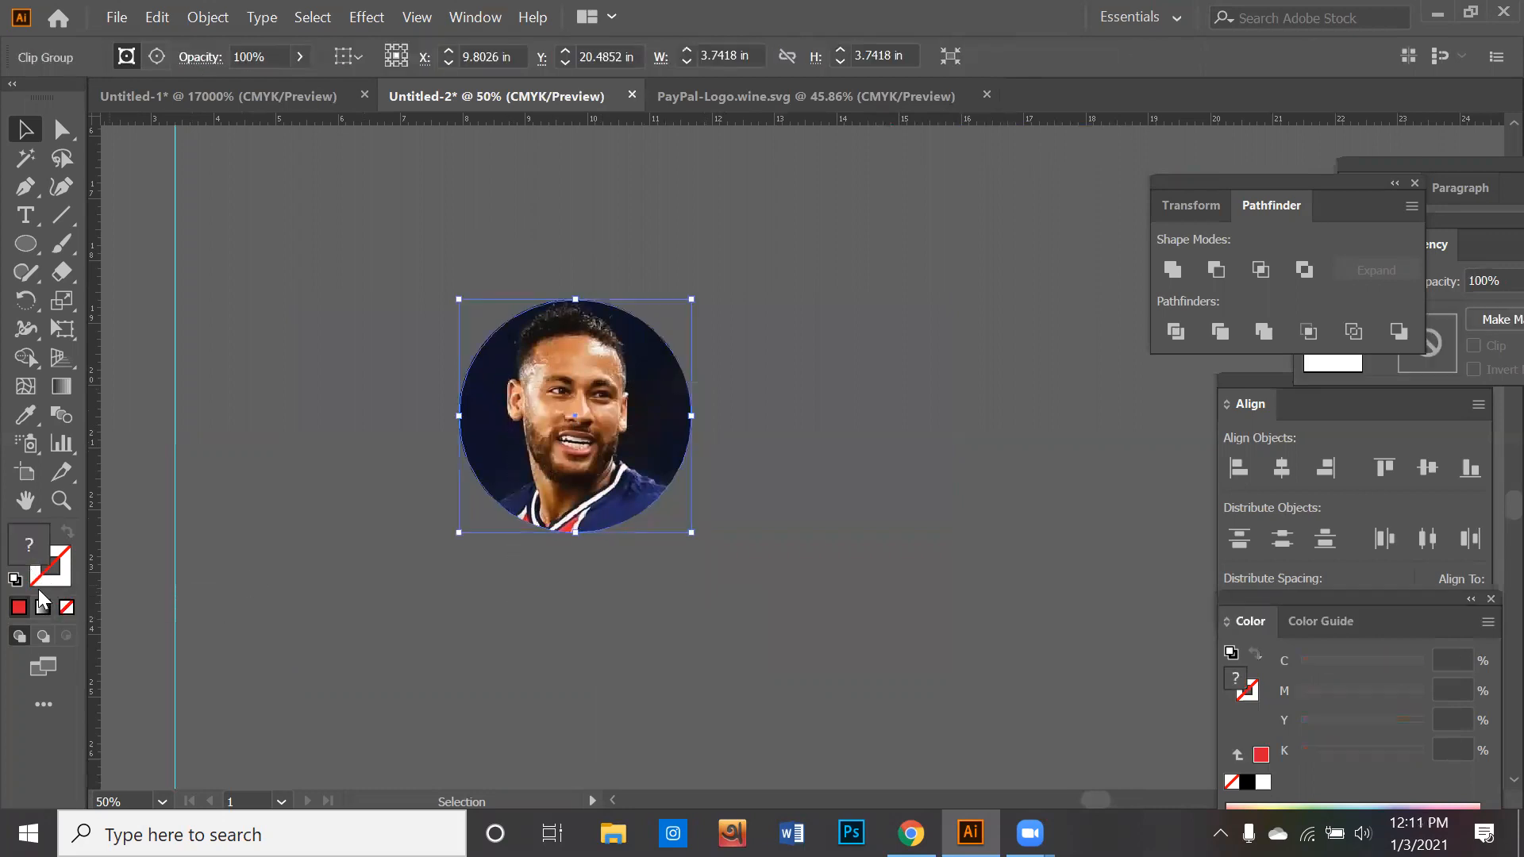
left_click(21, 607)
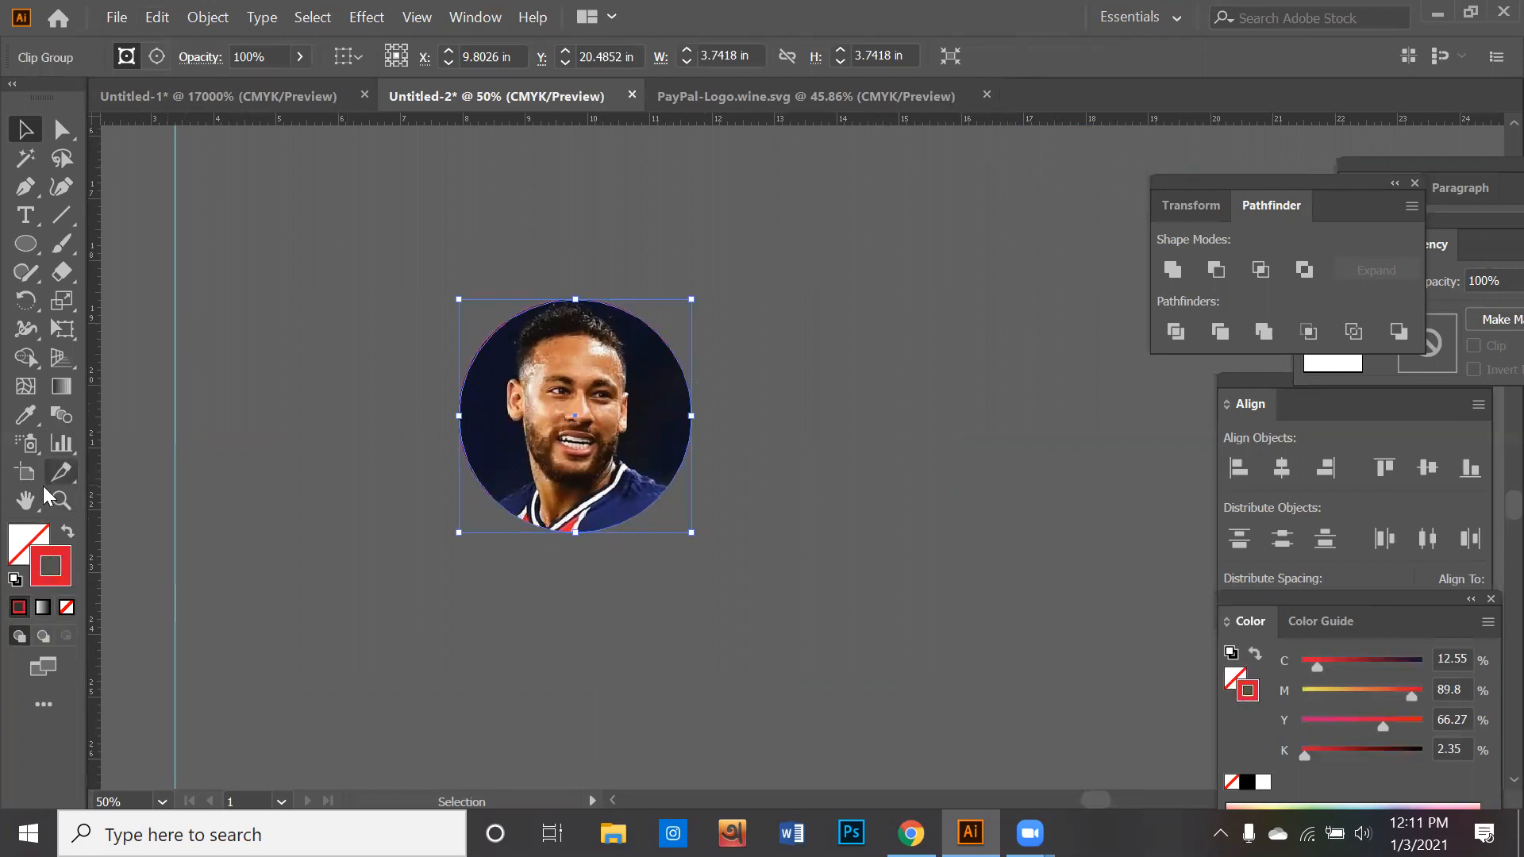
left_click(283, 560)
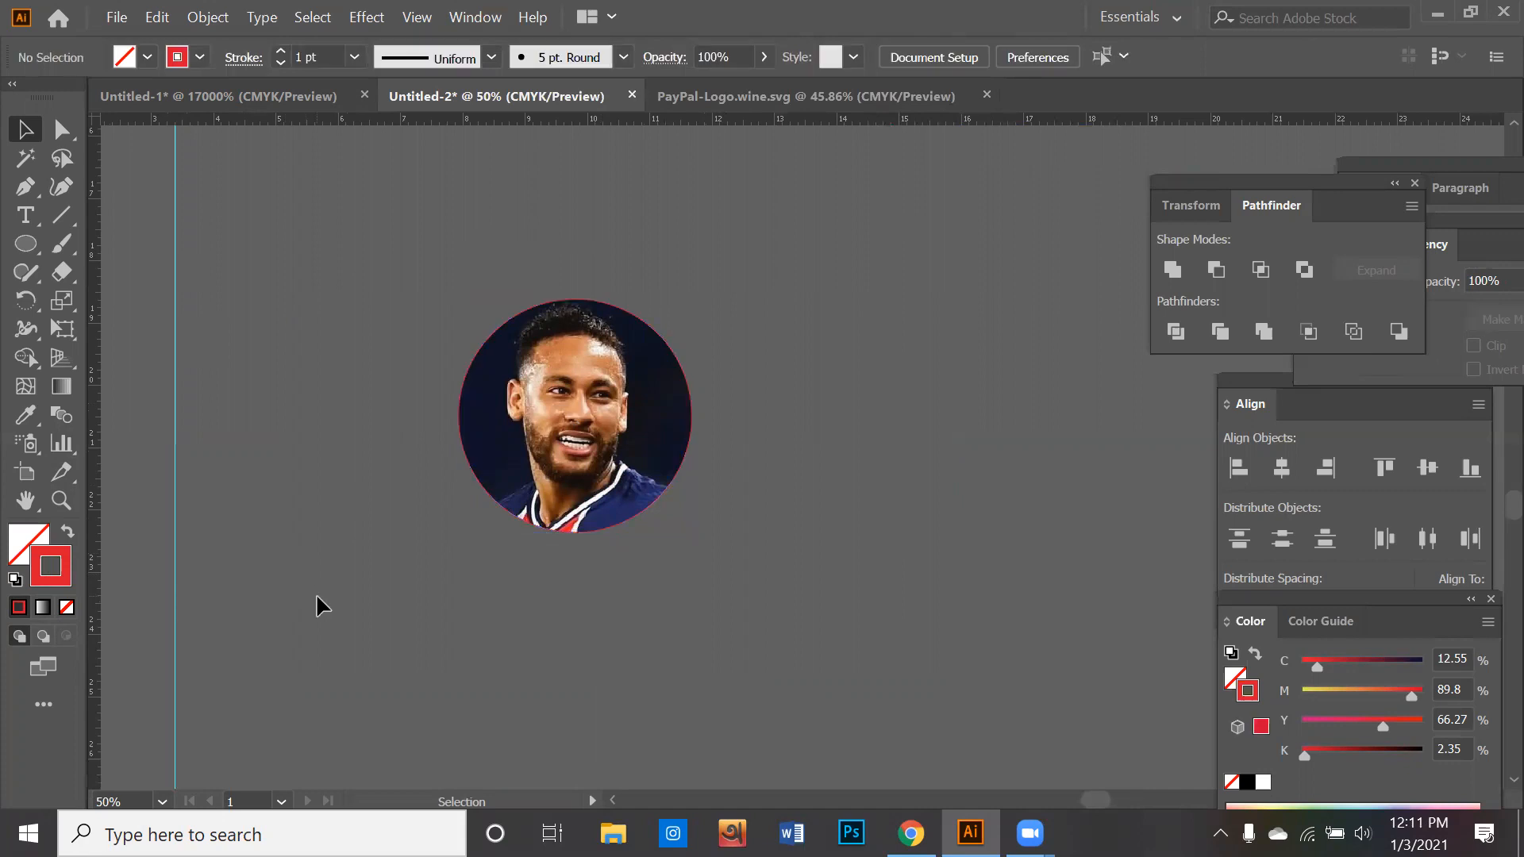
left_click_drag(798, 373, 800, 370)
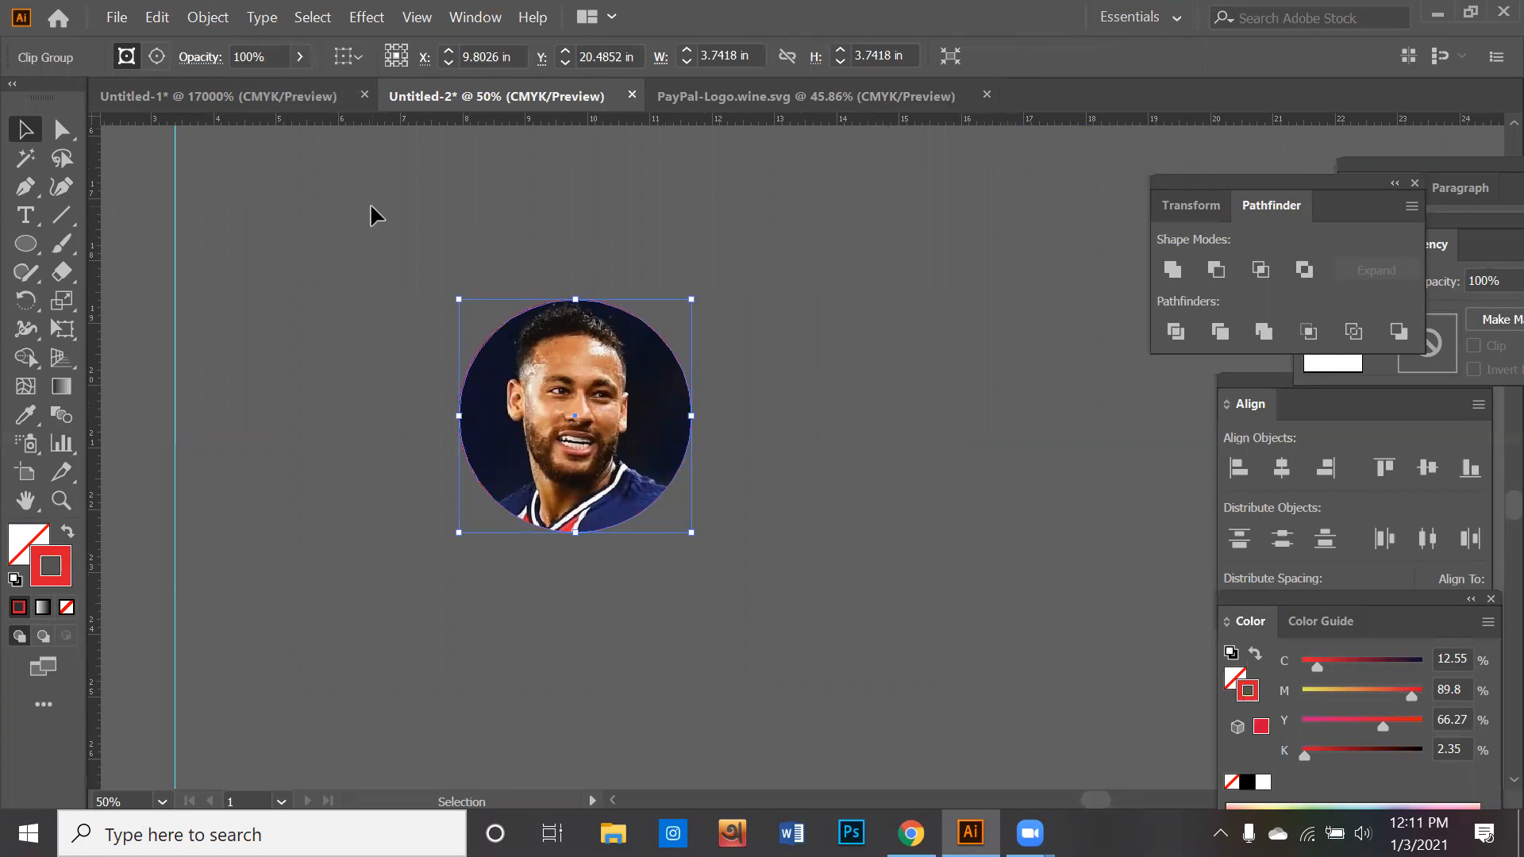
- Set the stroke weight of the circular portrait to 9 pt
left_click_drag(400, 281, 616, 465)
left_click(469, 18)
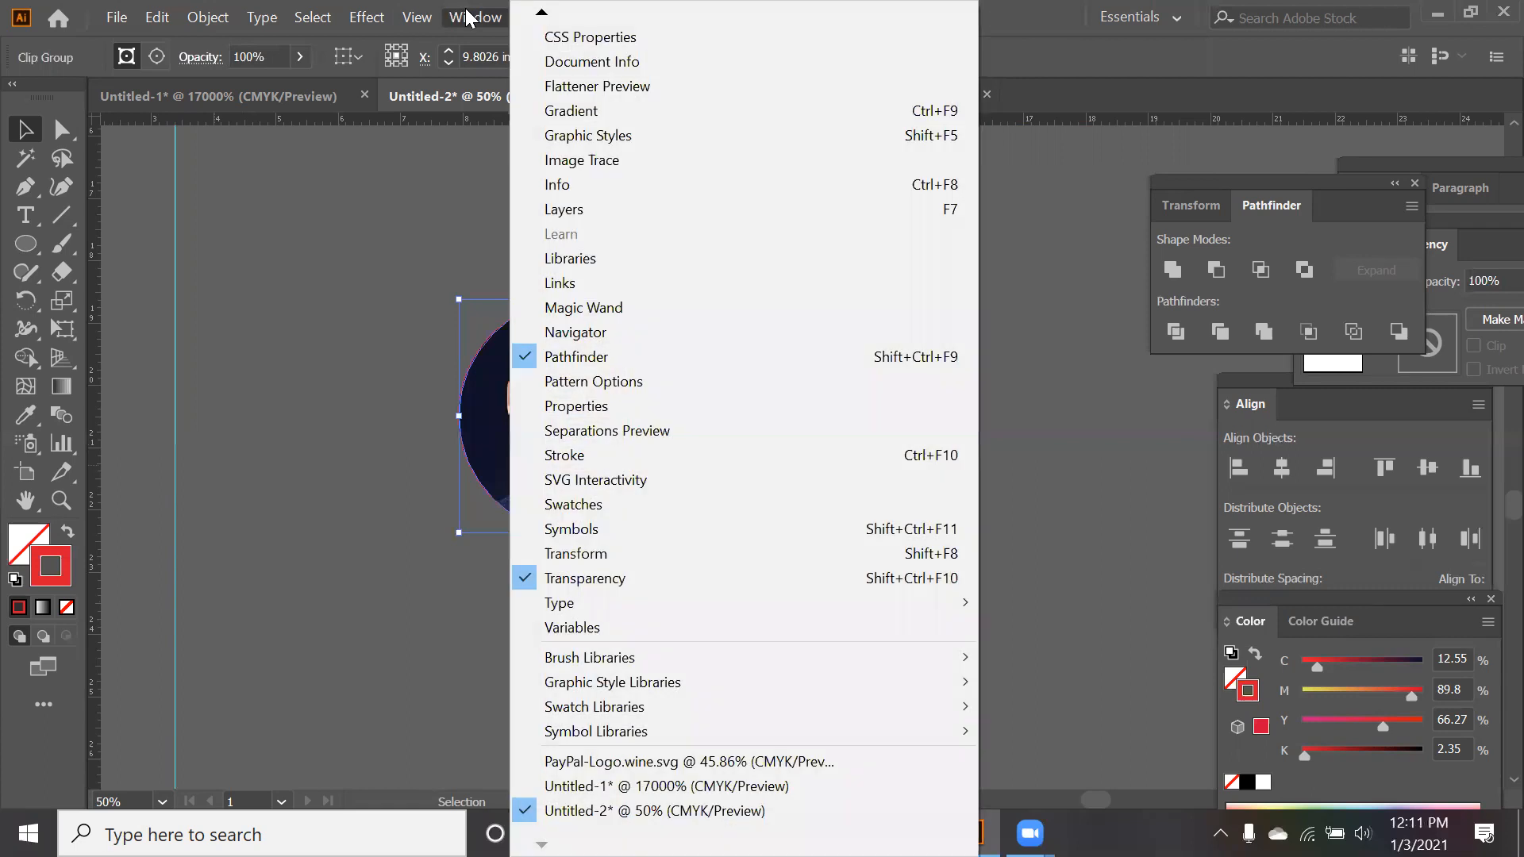
left_click(556, 456)
left_click_drag(1332, 224, 953, 330)
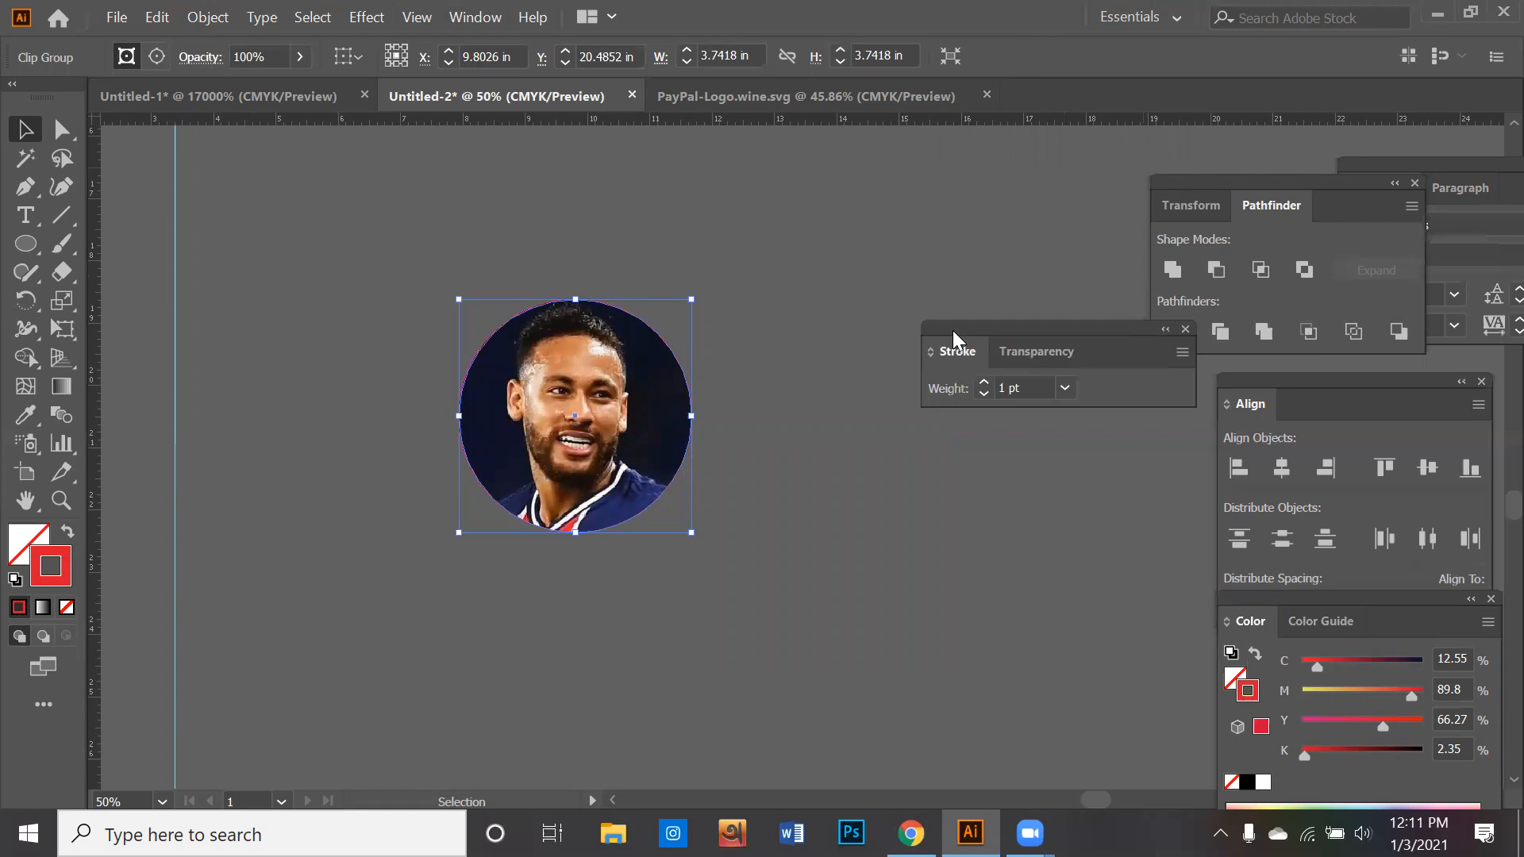
left_click(980, 384)
left_click(980, 384)
left_click(981, 384)
left_click(981, 384)
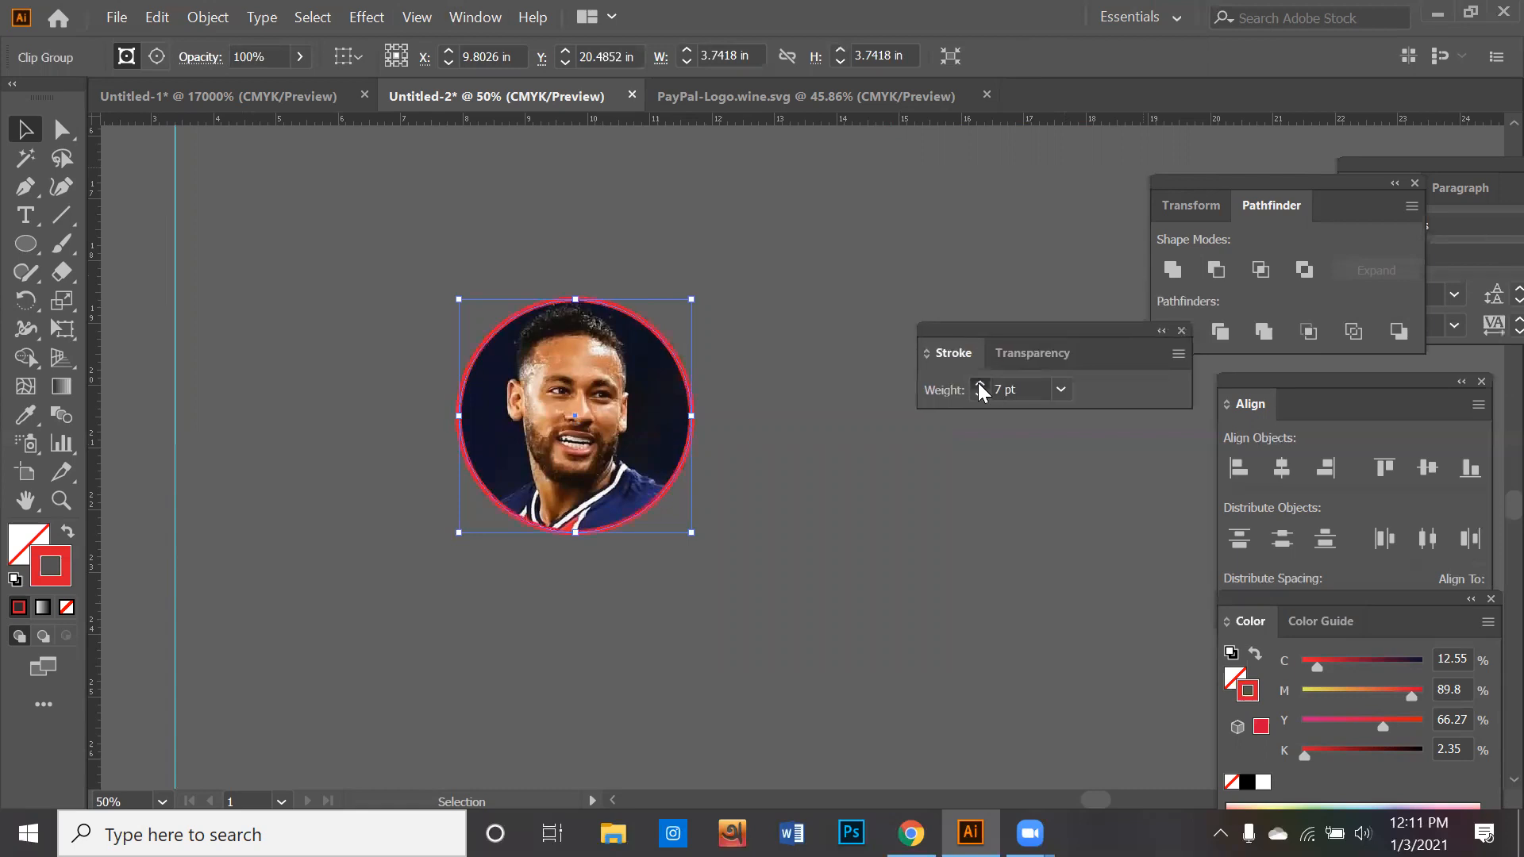
- Change the circular portrait's stroke color to orange FFAA00
double_click(56, 576)
left_click(1092, 558)
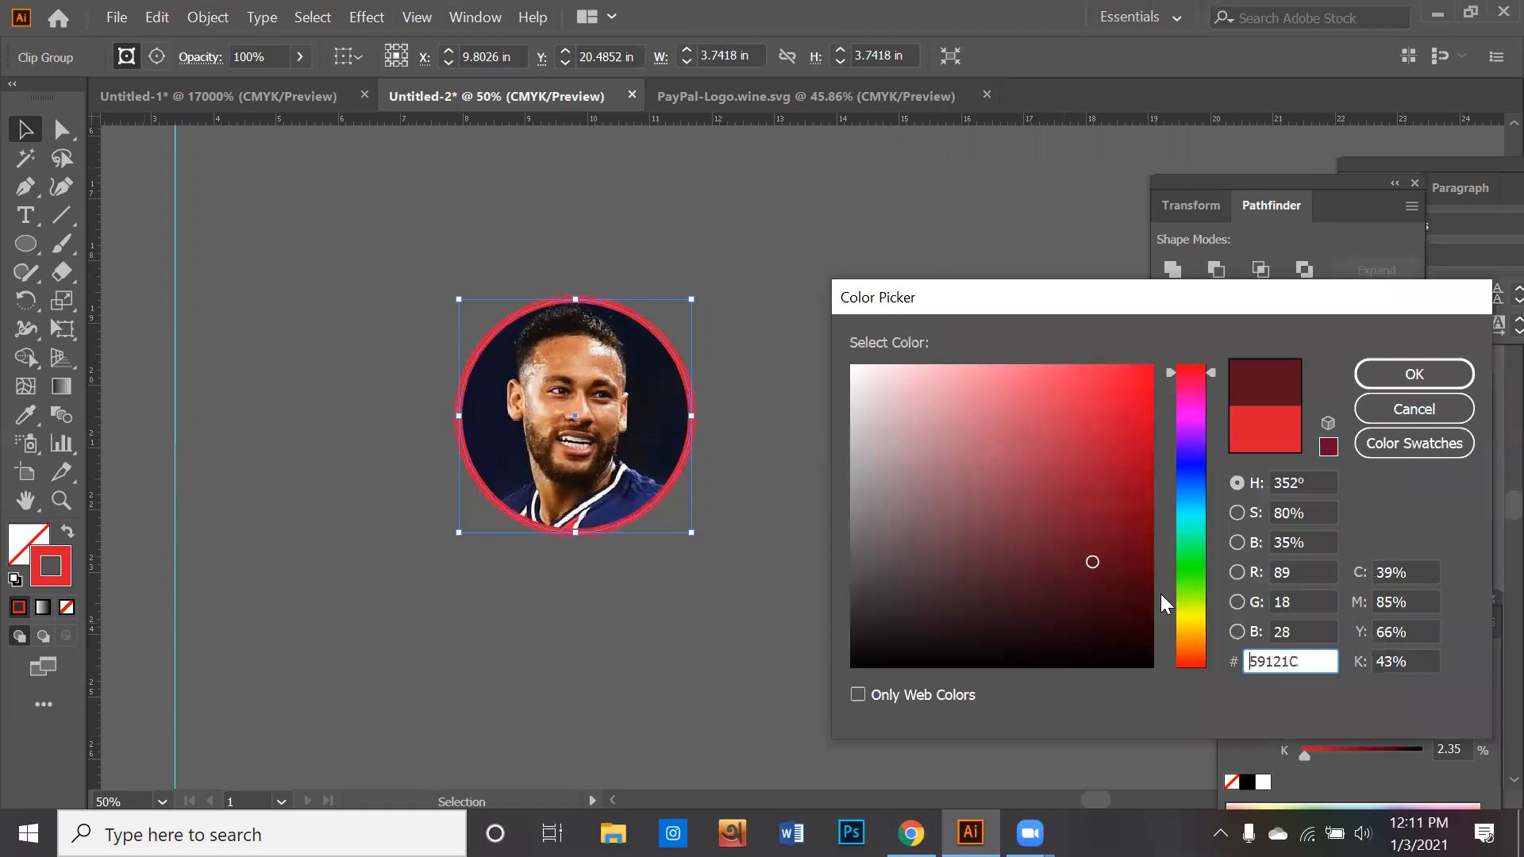
left_click(1178, 618)
left_click_drag(1151, 588, 1163, 349)
left_click(1213, 632)
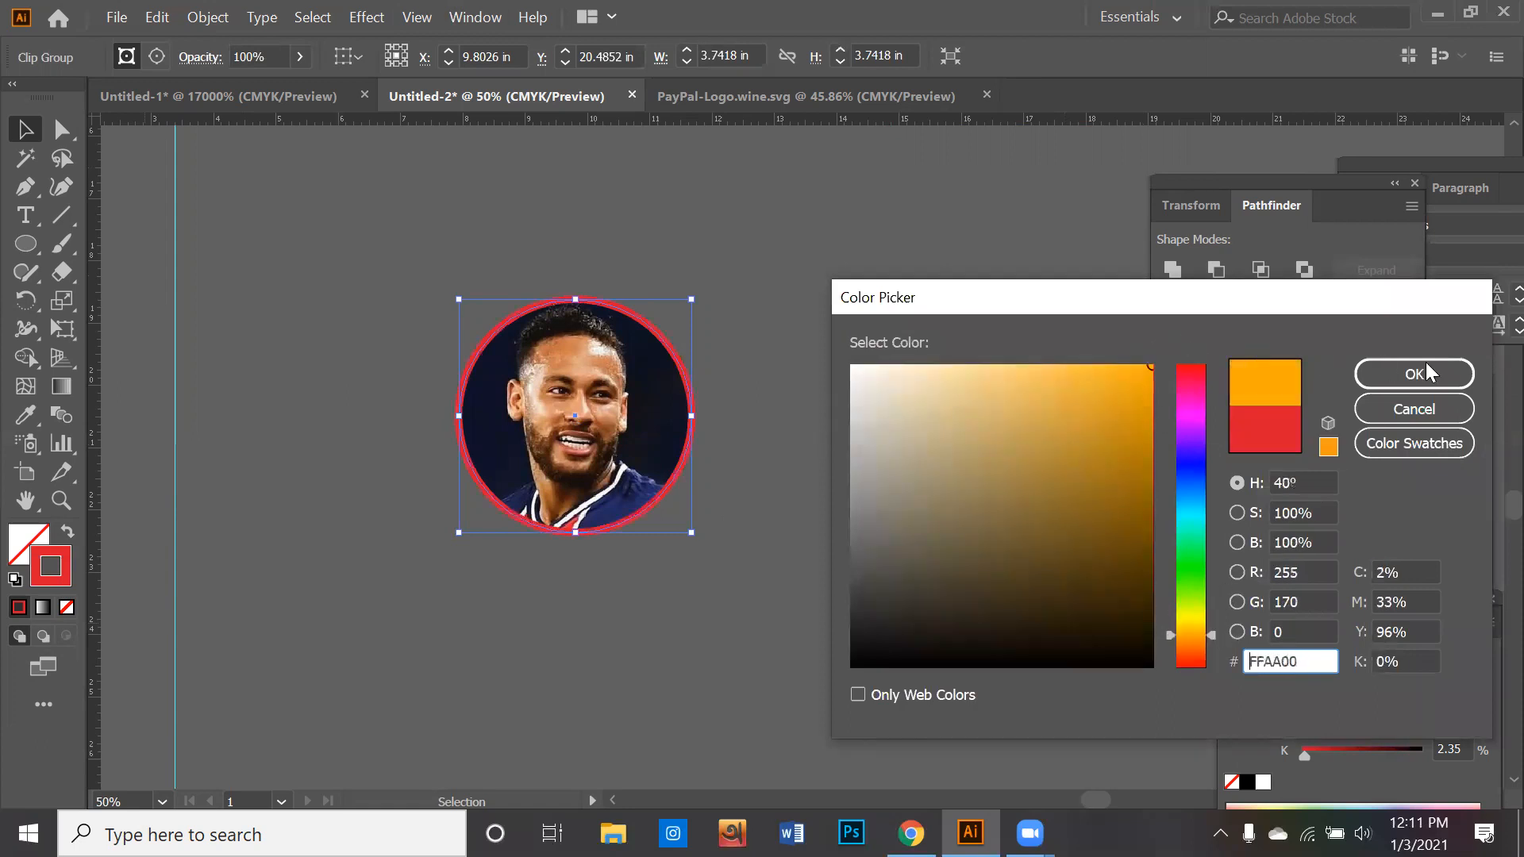
key("Return")
left_click(845, 470)
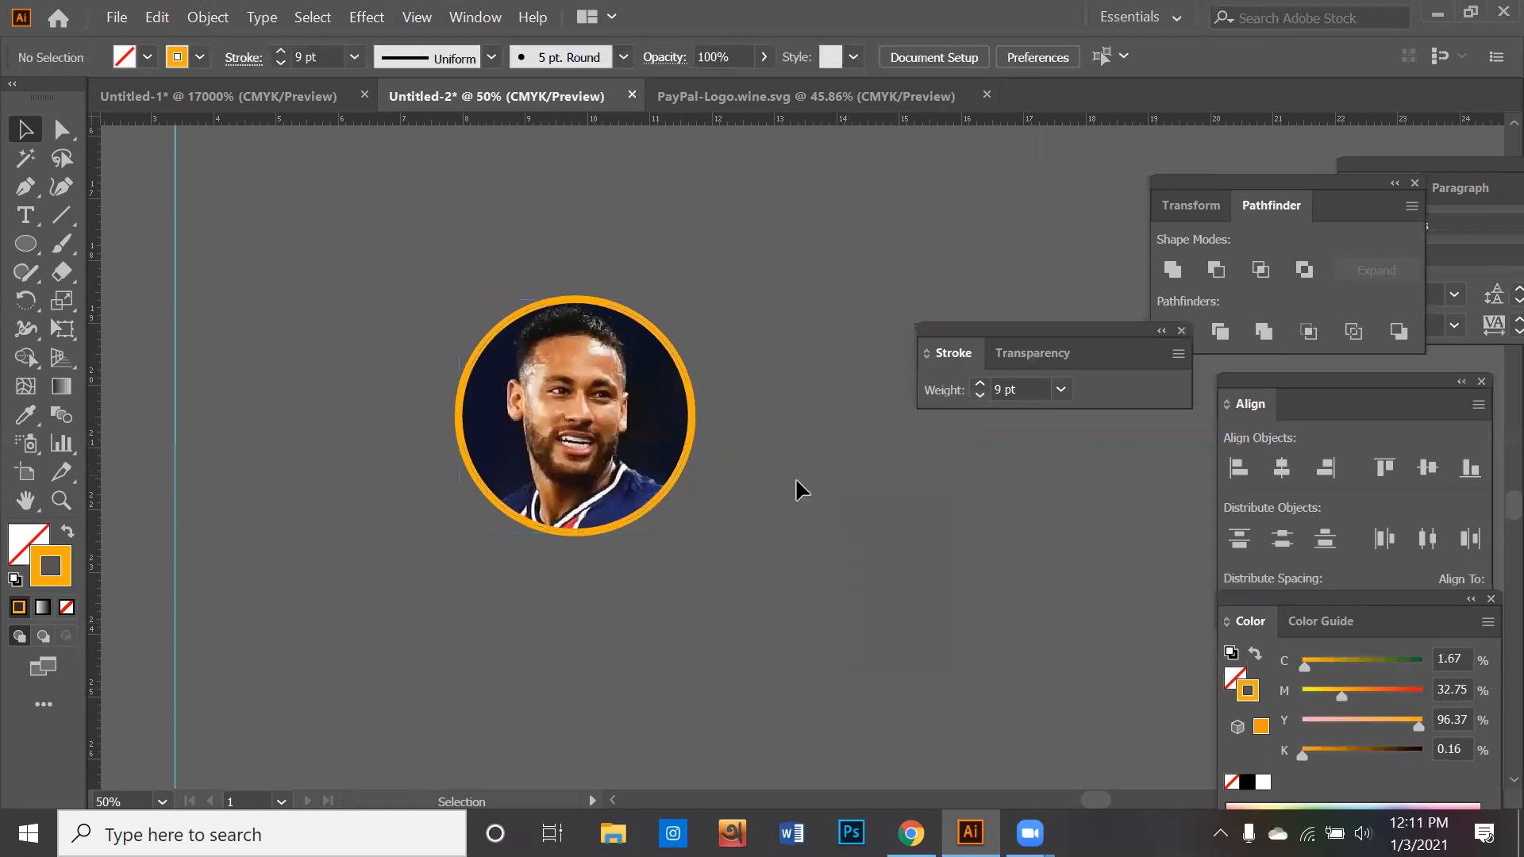
- Paste another copy of the player's photo and place it in the empty canvas area below the circular portrait
scroll(806, 468, "down", 2)
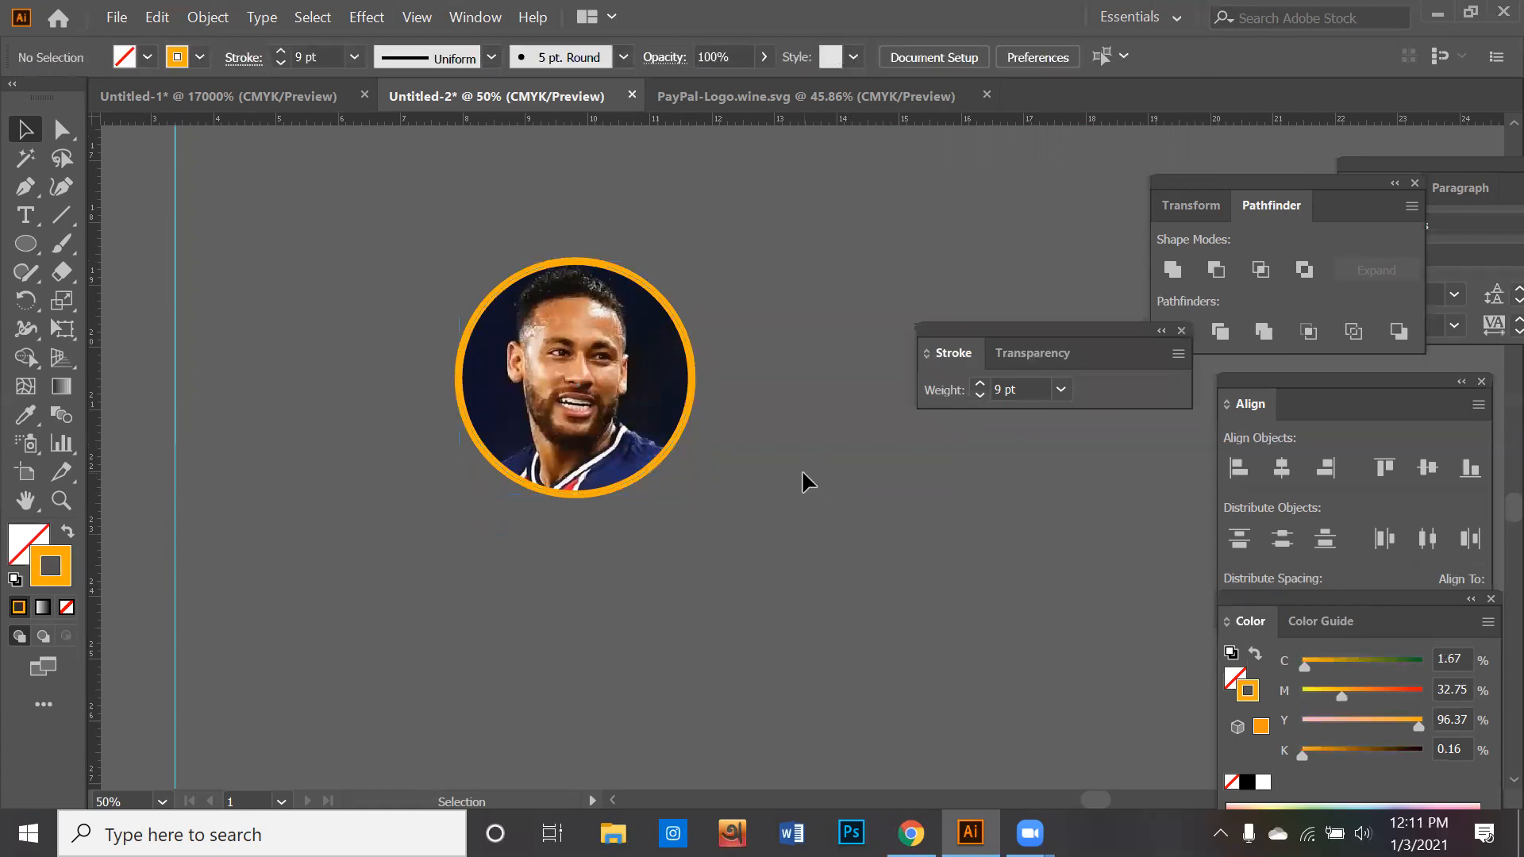
left_click(527, 370)
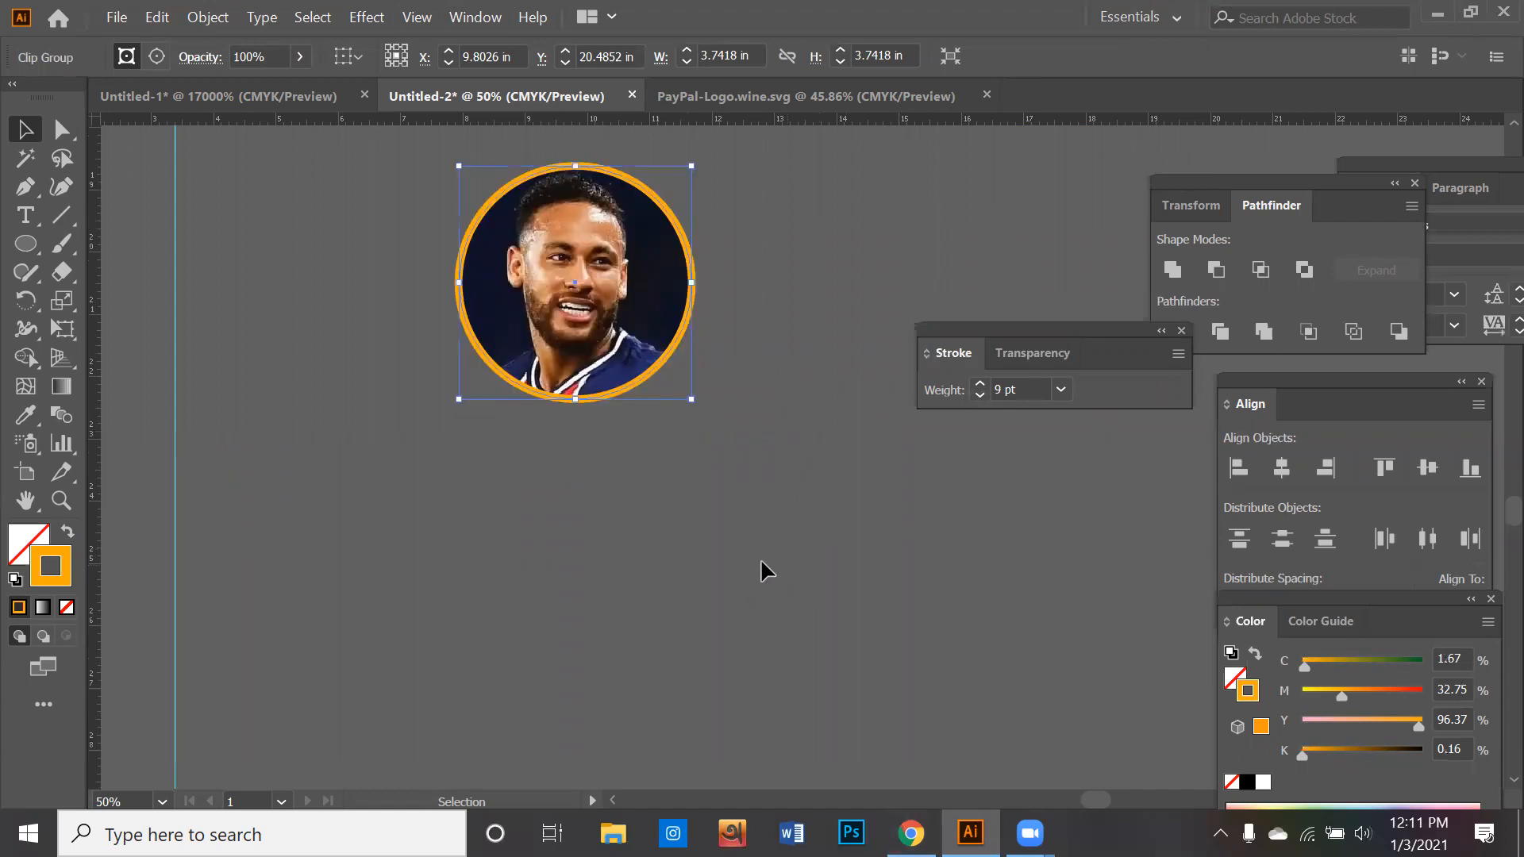
left_click(713, 558)
scroll(728, 555, "down", 6)
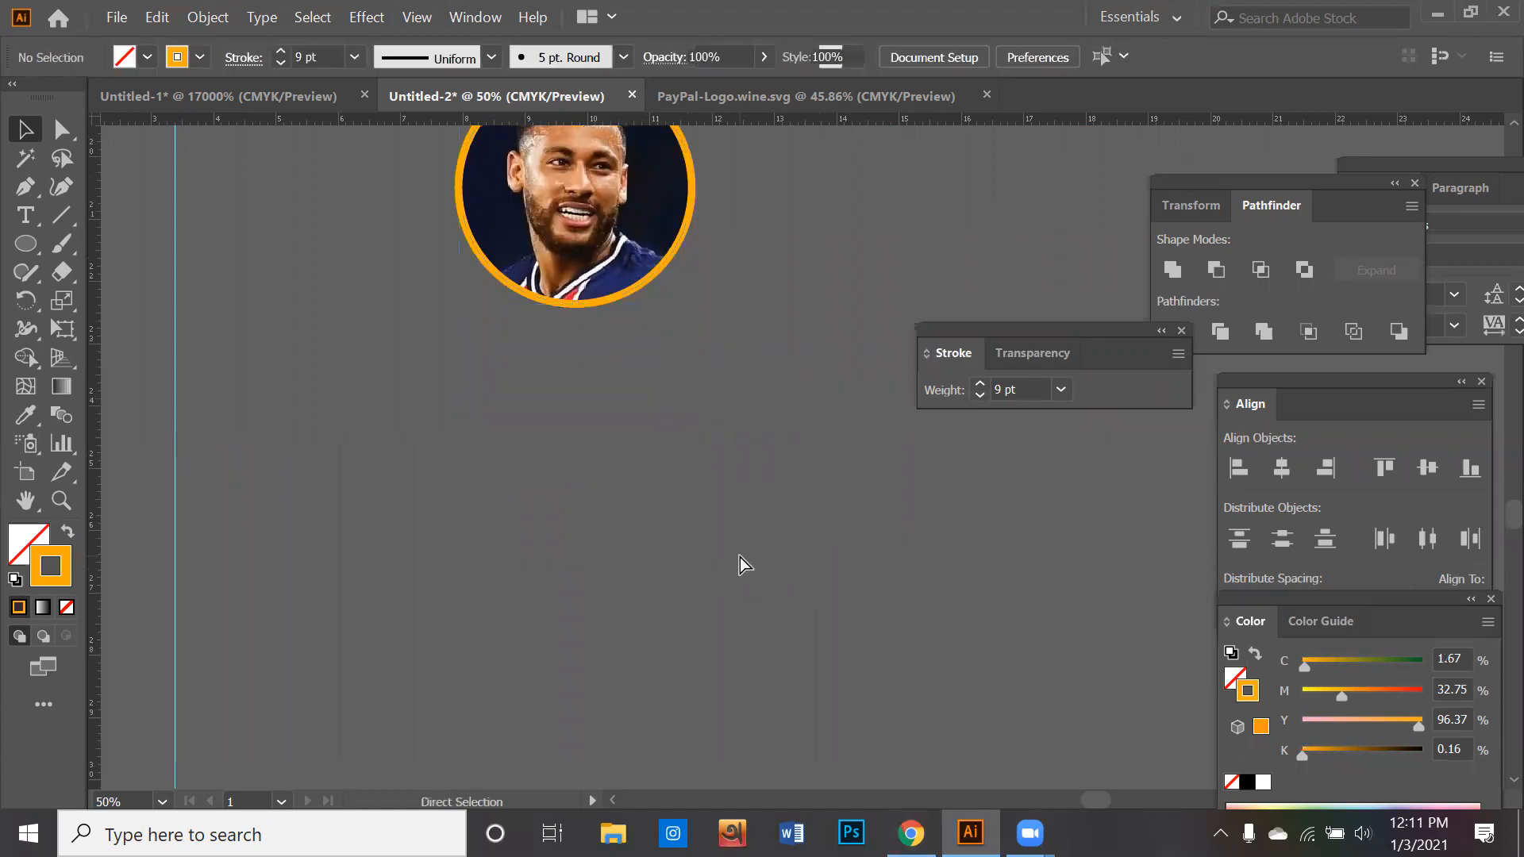
key("ctrl+v")
left_click_drag(666, 589, 639, 189)
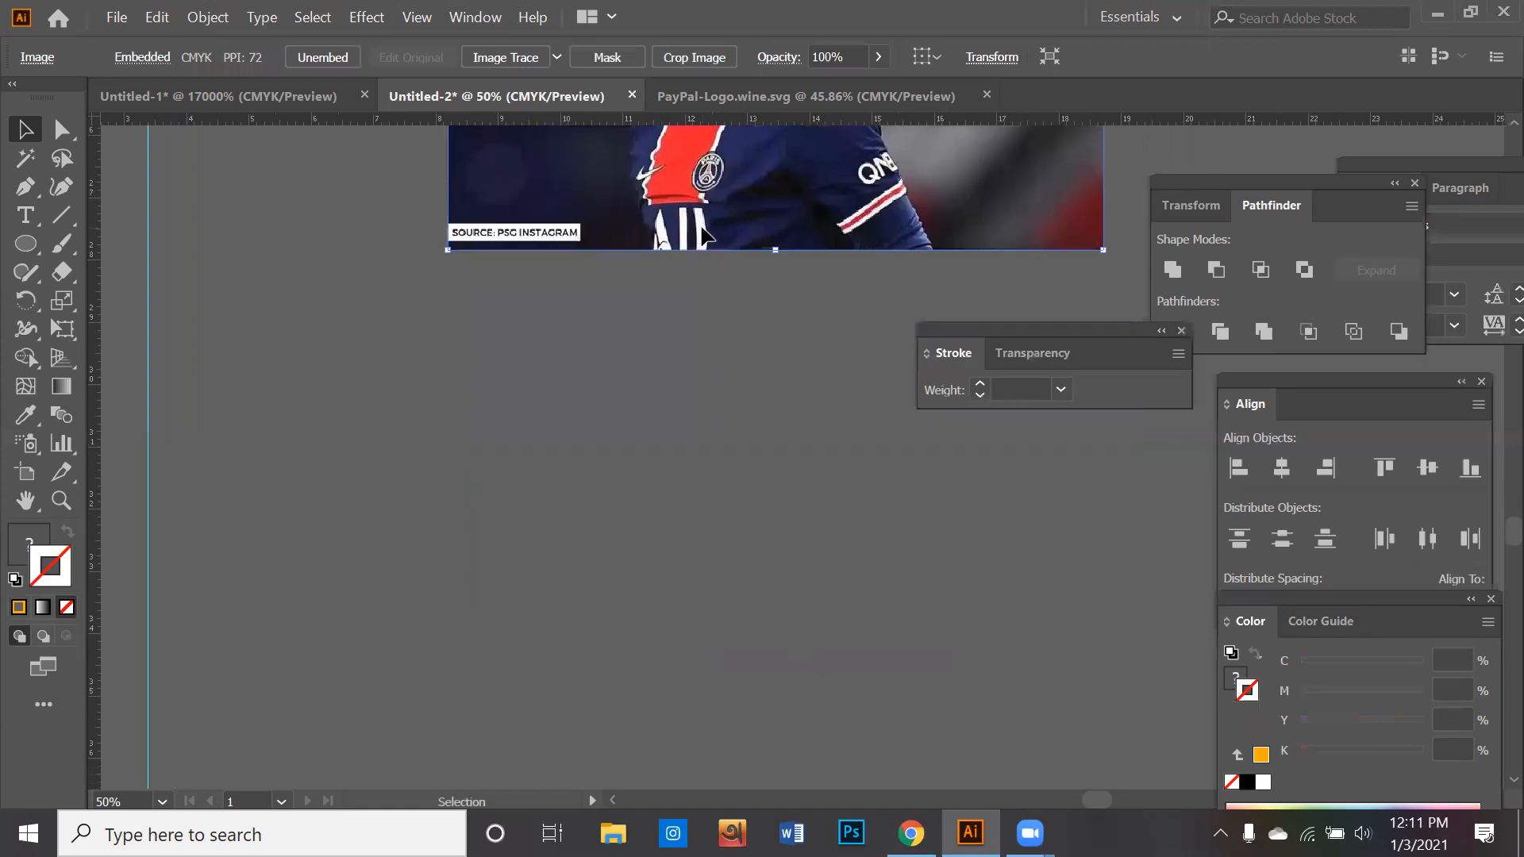
left_click_drag(699, 230, 637, 489)
left_click_drag(564, 330, 517, 517)
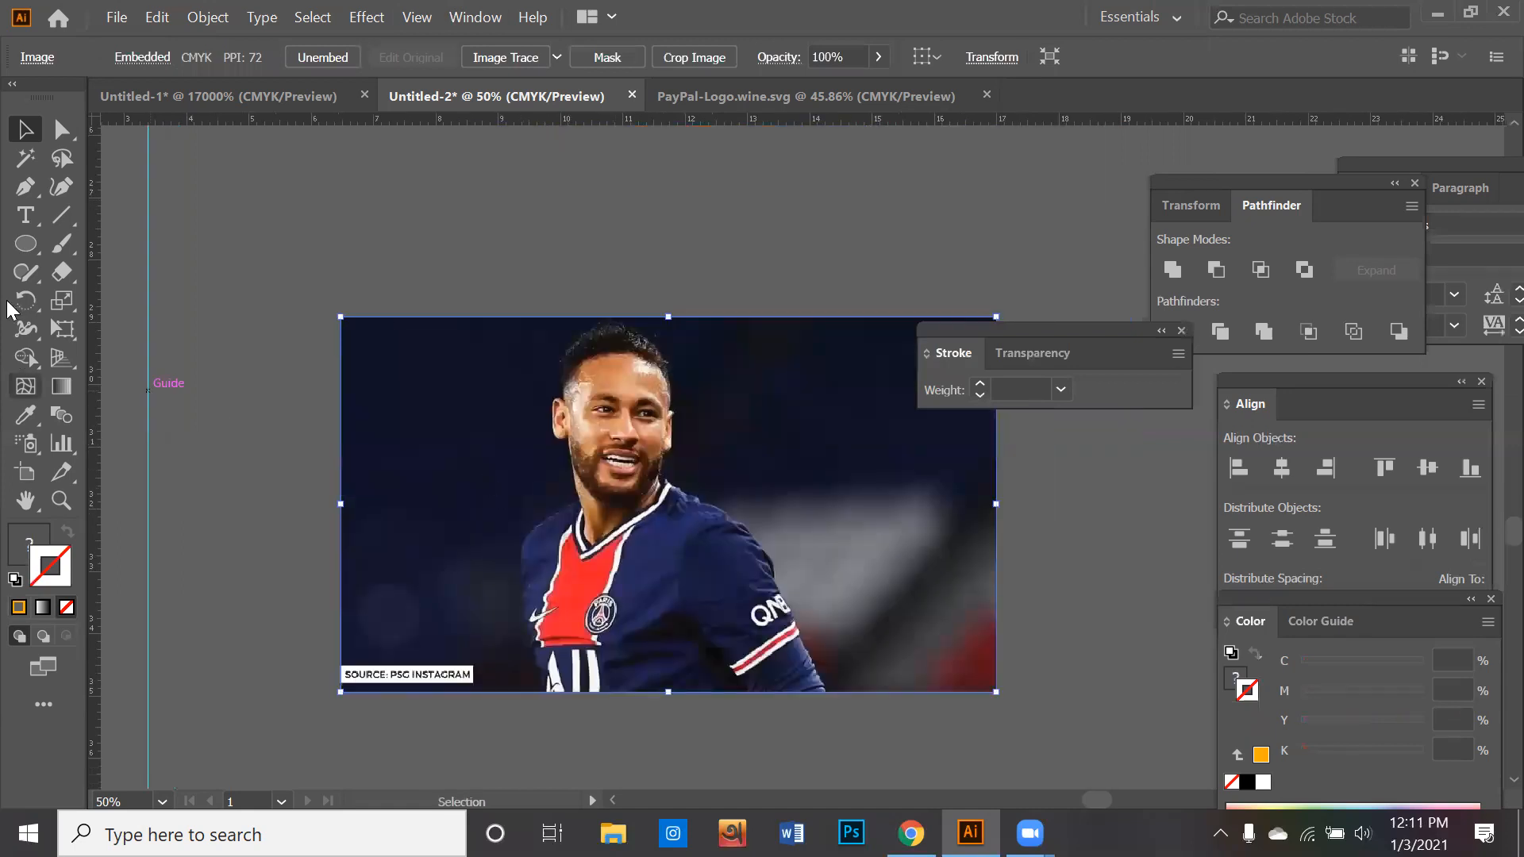
- Draw a five-pointed star about 5.06 in wide over the player's head and shoulders with the Star tool
left_click(25, 238)
left_click(103, 243)
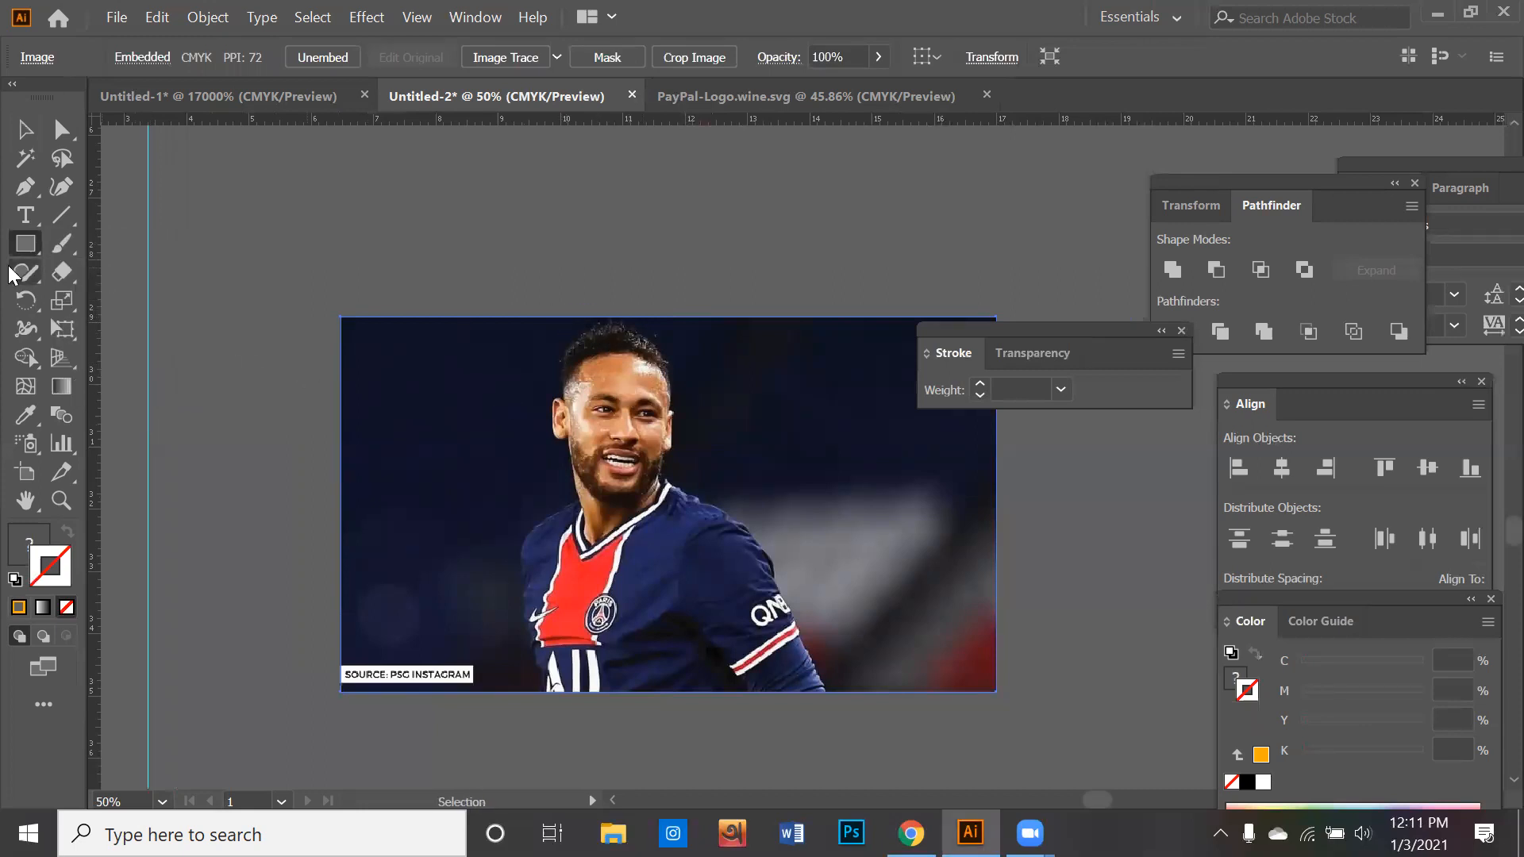
left_click(26, 244)
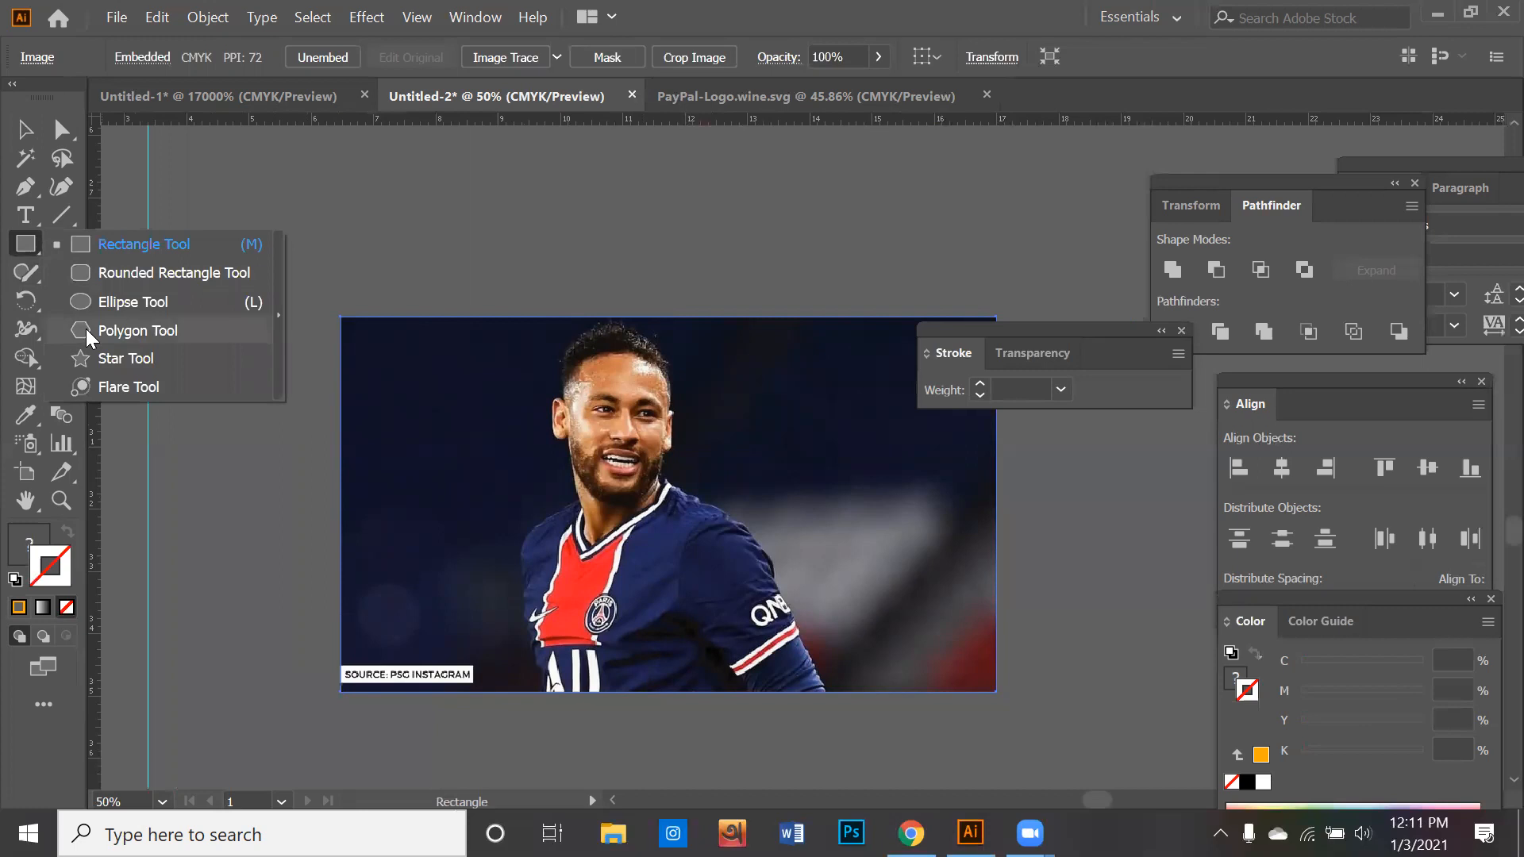
left_click(88, 358)
left_click_drag(663, 435, 819, 482)
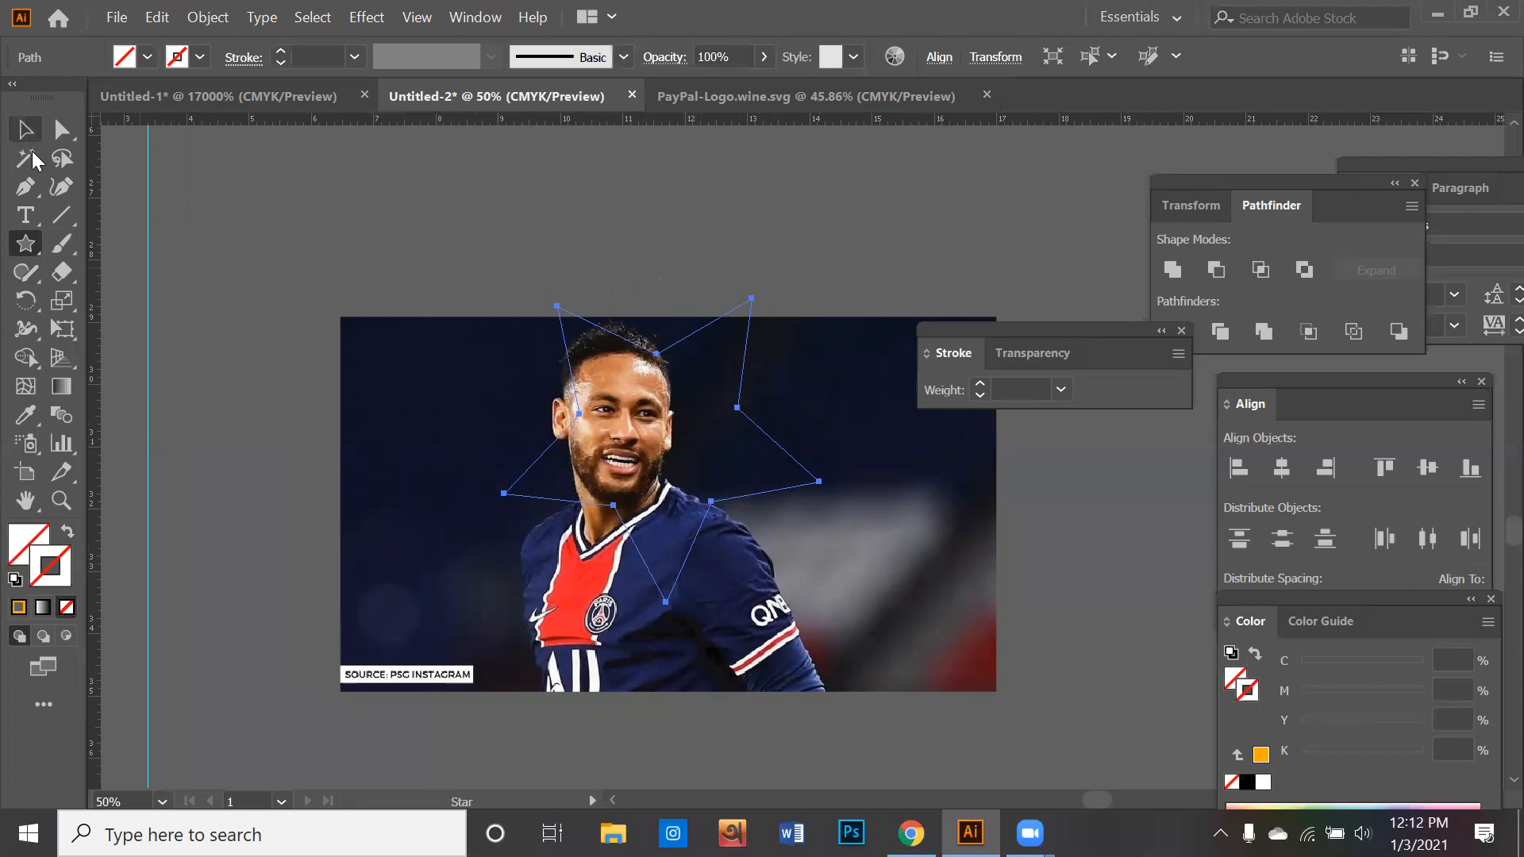
- Give the star an orange fill with no stroke and move it to cover the player's face
left_click(20, 608)
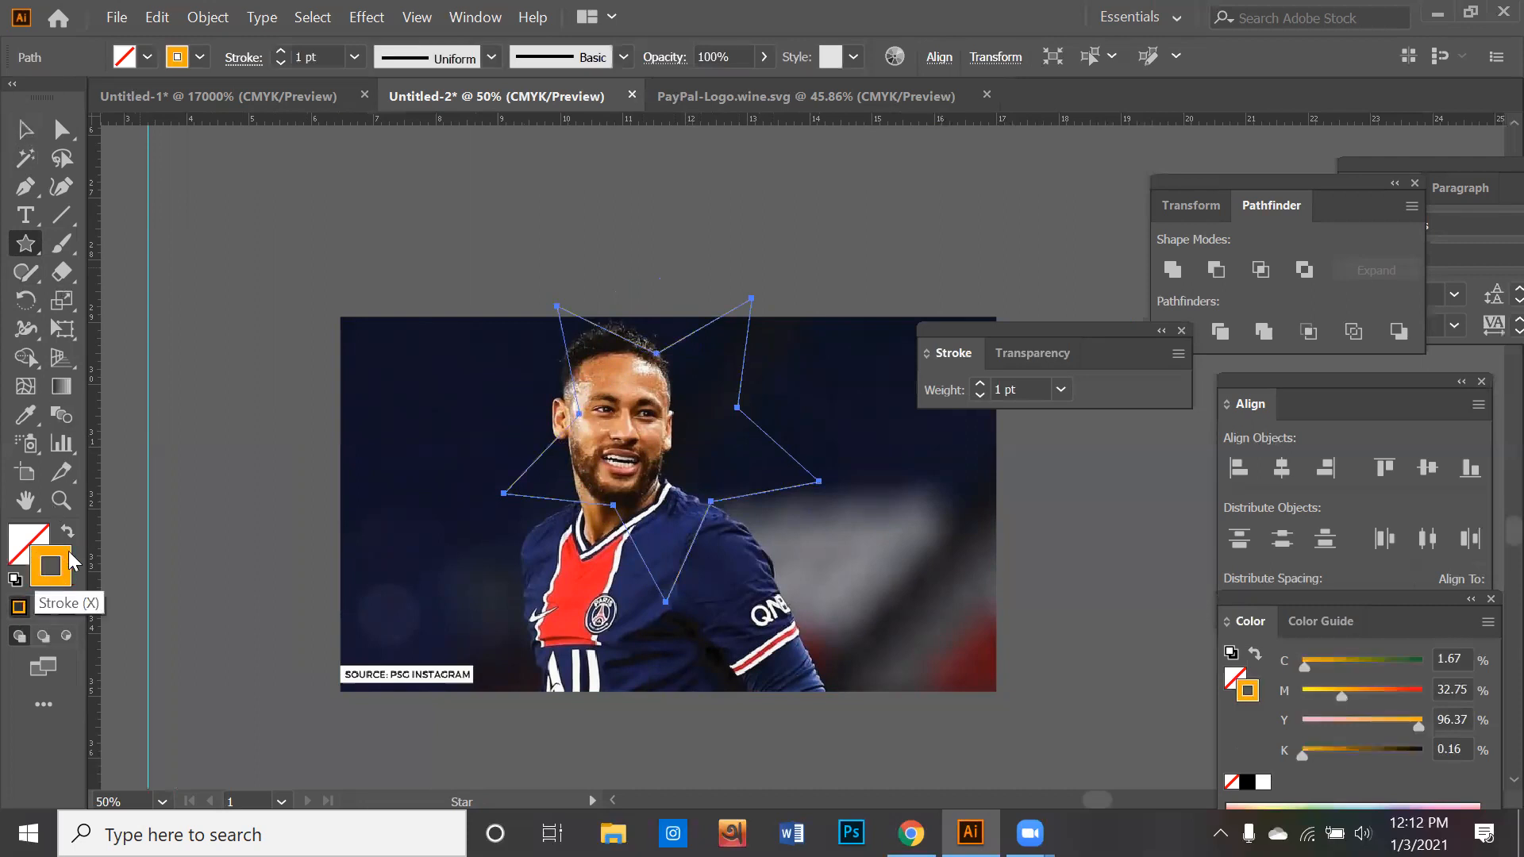
left_click(21, 130)
left_click(228, 155)
left_click_drag(713, 500, 712, 502)
left_click(529, 310)
- Select the photo and the orange star and make a clipping mask from them
key("ctrl+a")
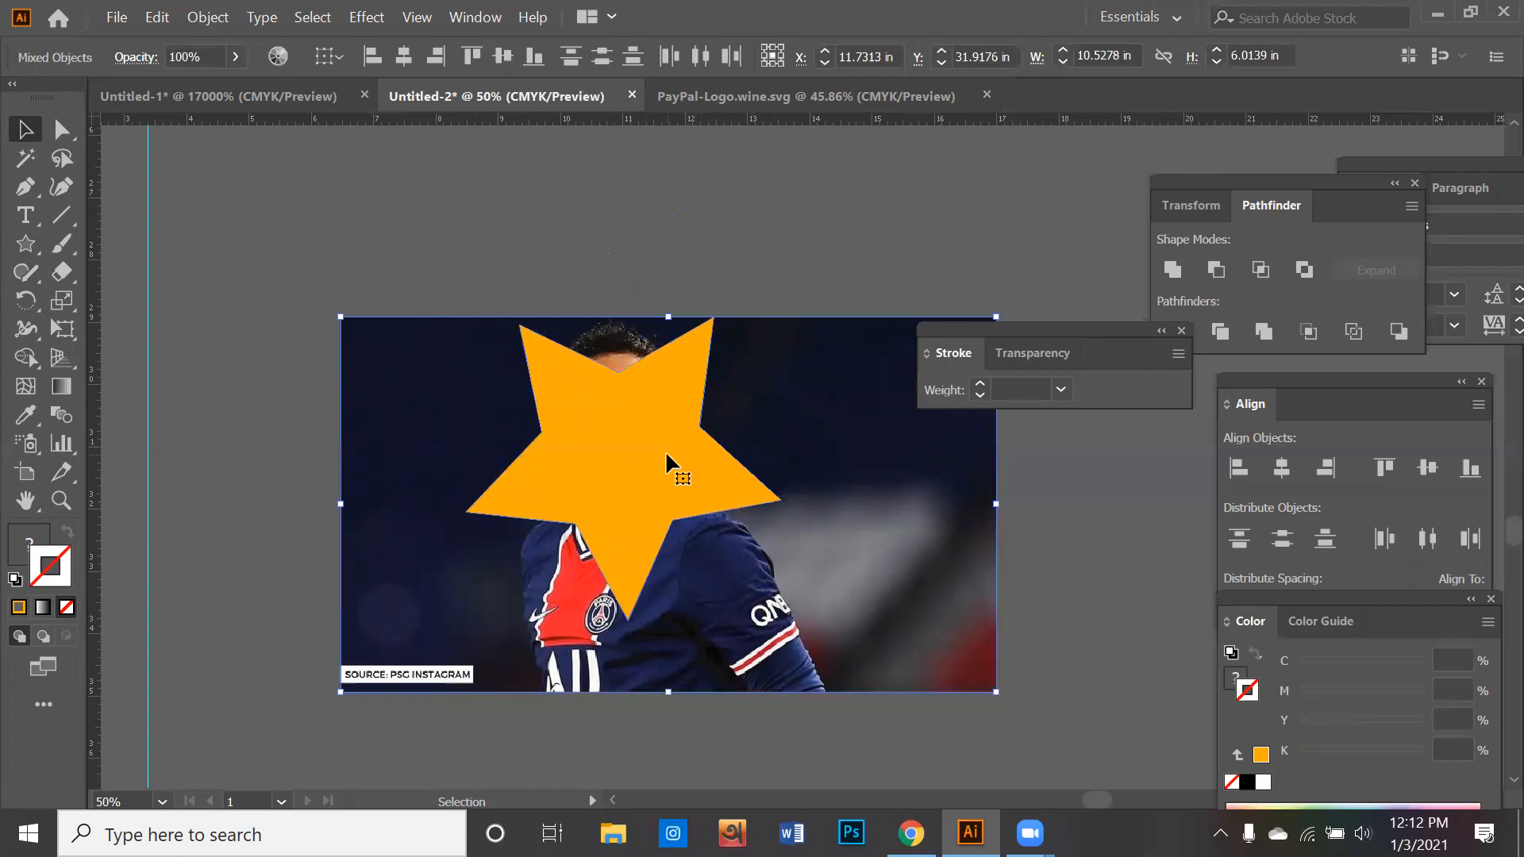
right_click(667, 456)
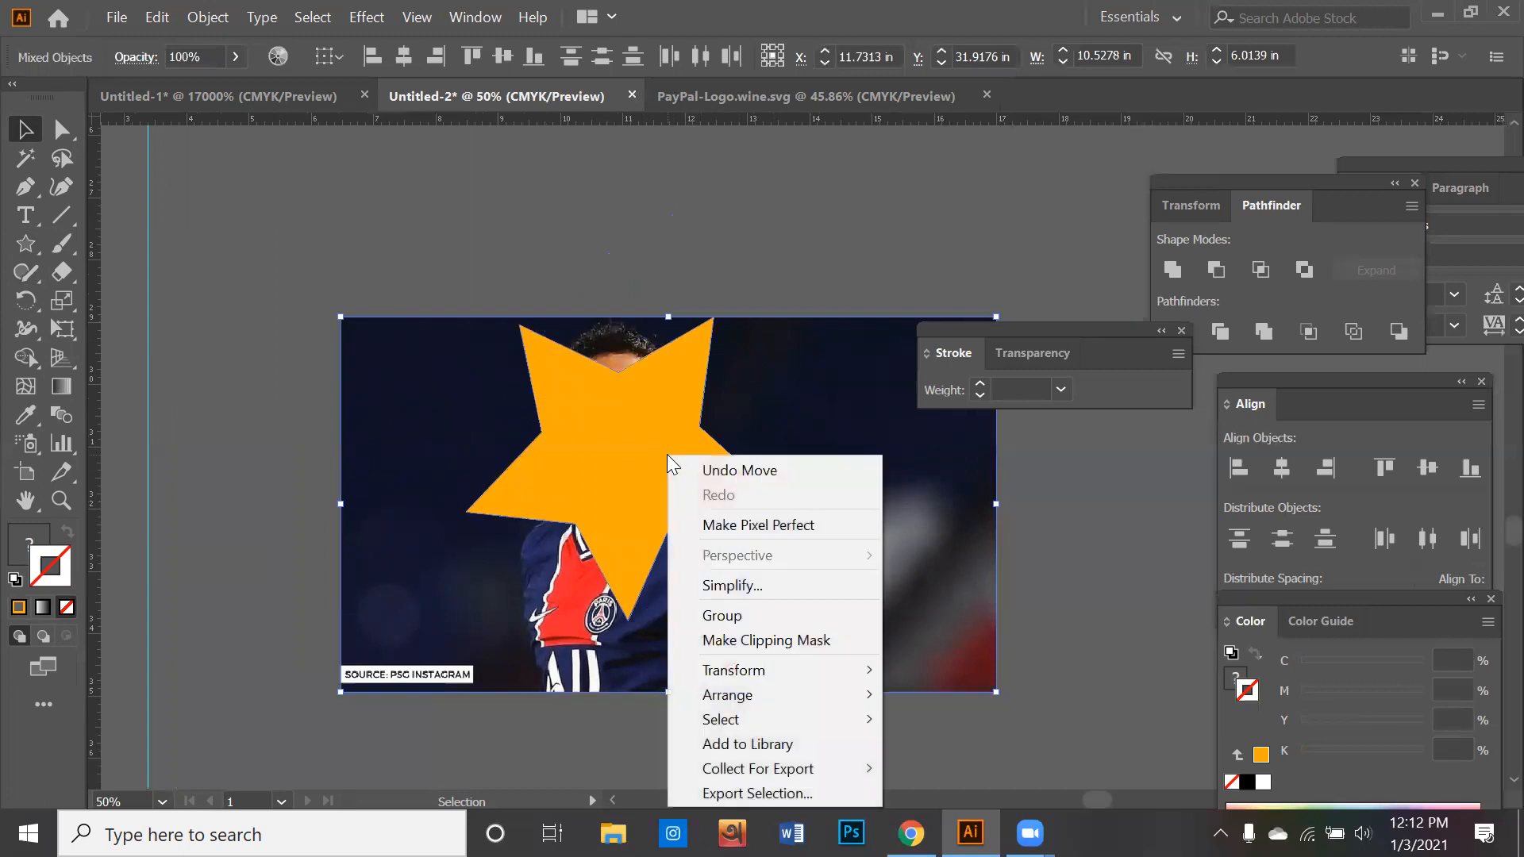
left_click(752, 638)
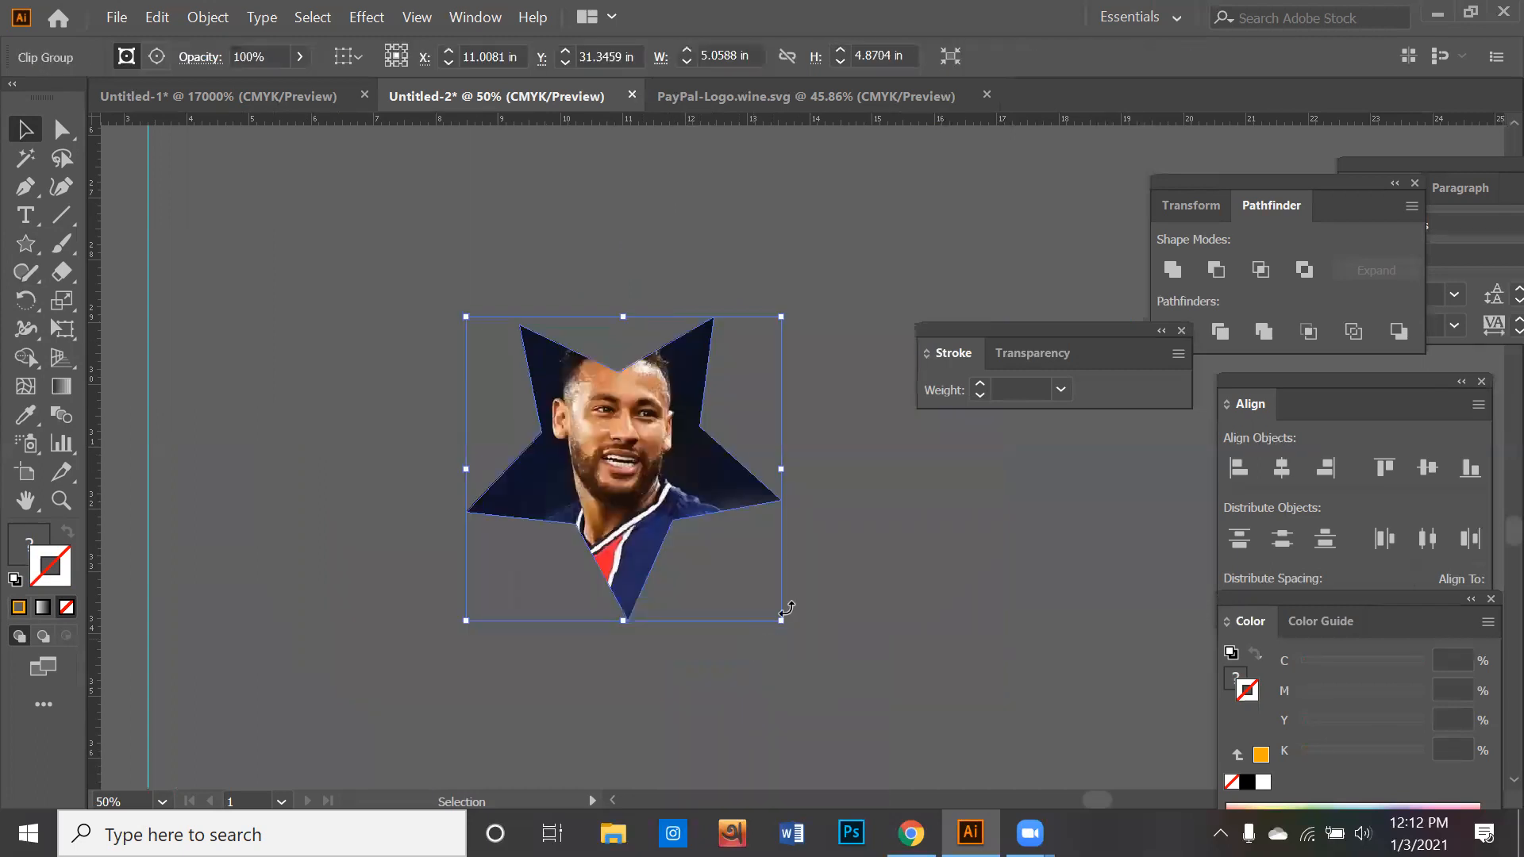
left_click(792, 525)
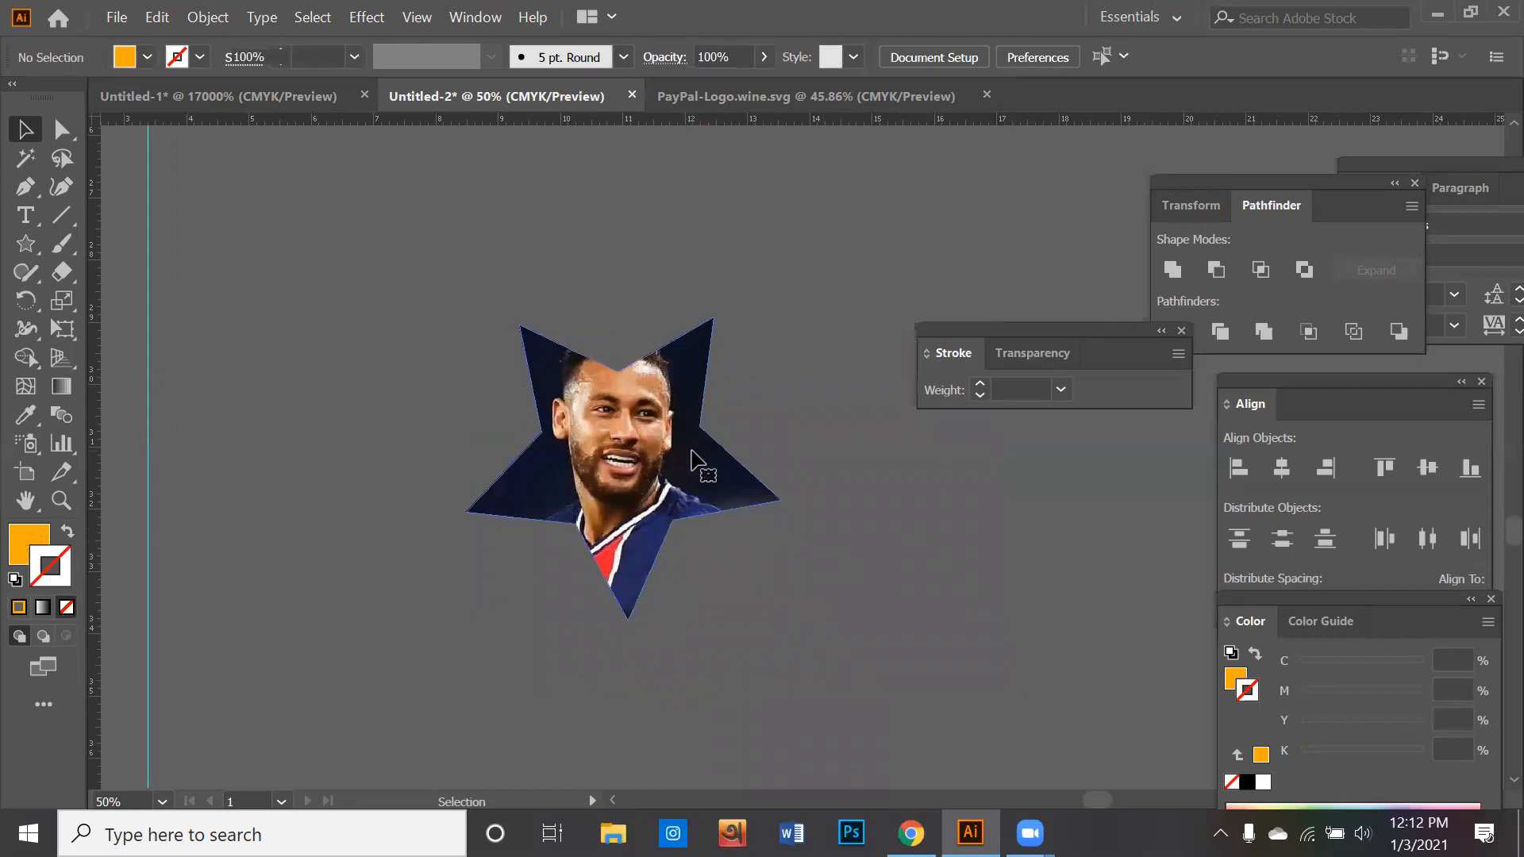
- Shift the star-shaped portrait slightly down and left and apply an orange stroke to it
left_click(651, 450)
left_click_drag(651, 449, 611, 439)
left_click_drag(589, 491, 586, 548)
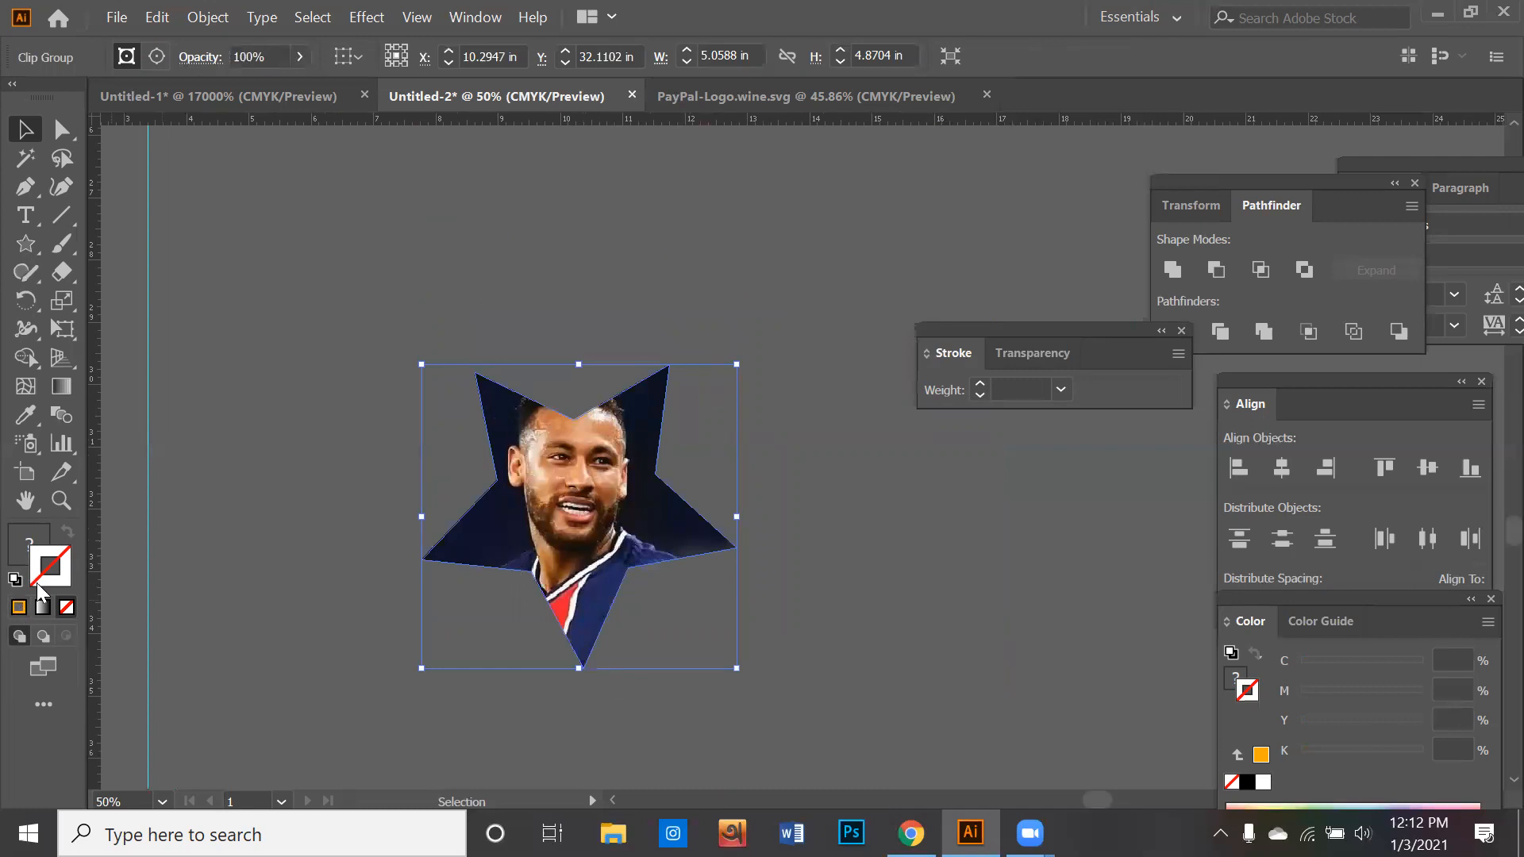
left_click(16, 609)
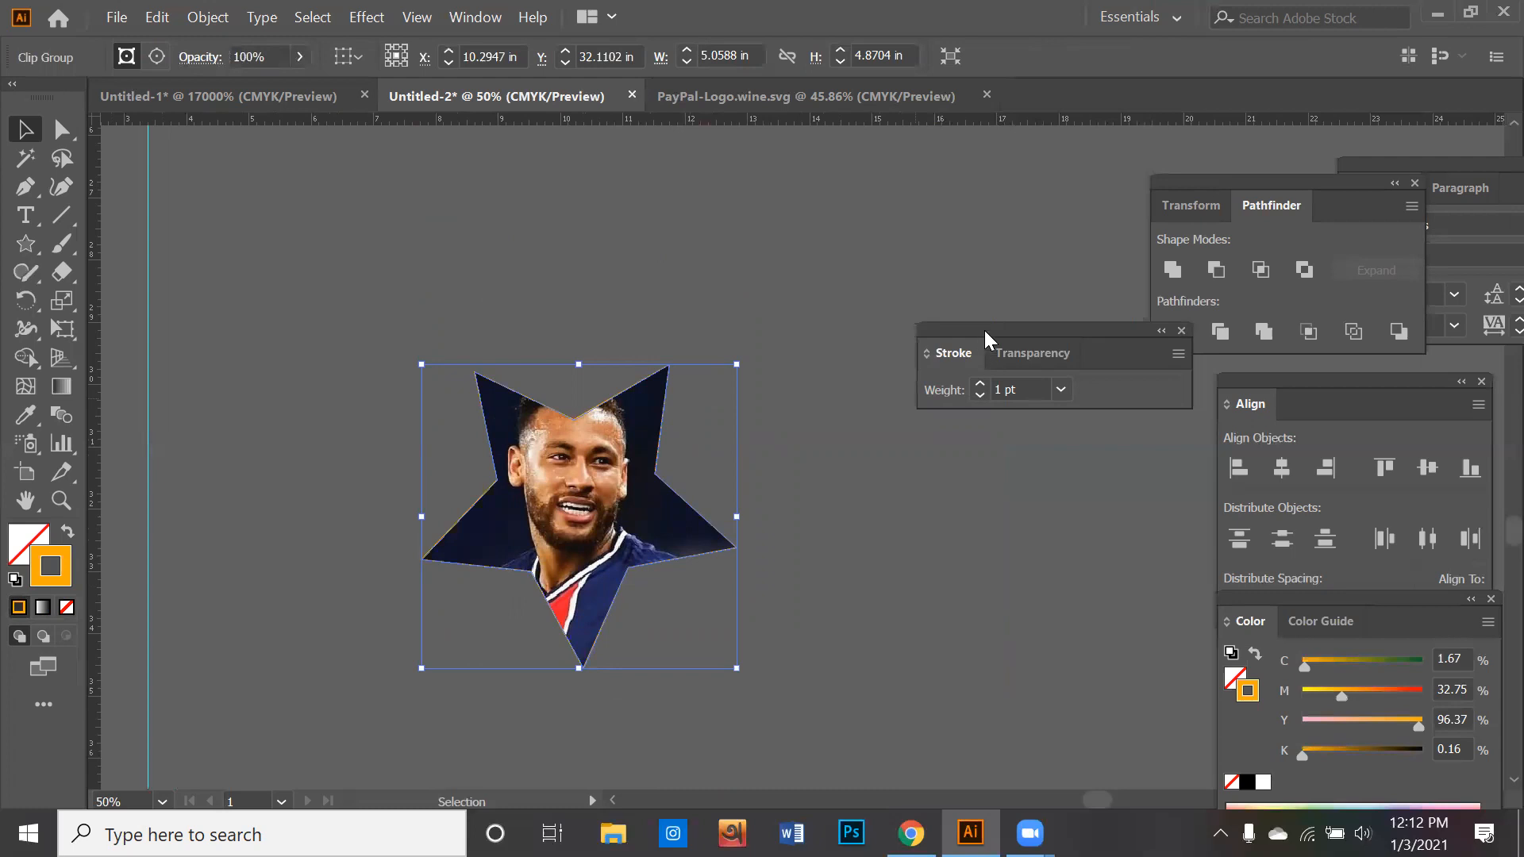
- Reopen the Stroke settings and set the star-shaped portrait's stroke weight to 47 pt
left_click_drag(985, 330, 955, 337)
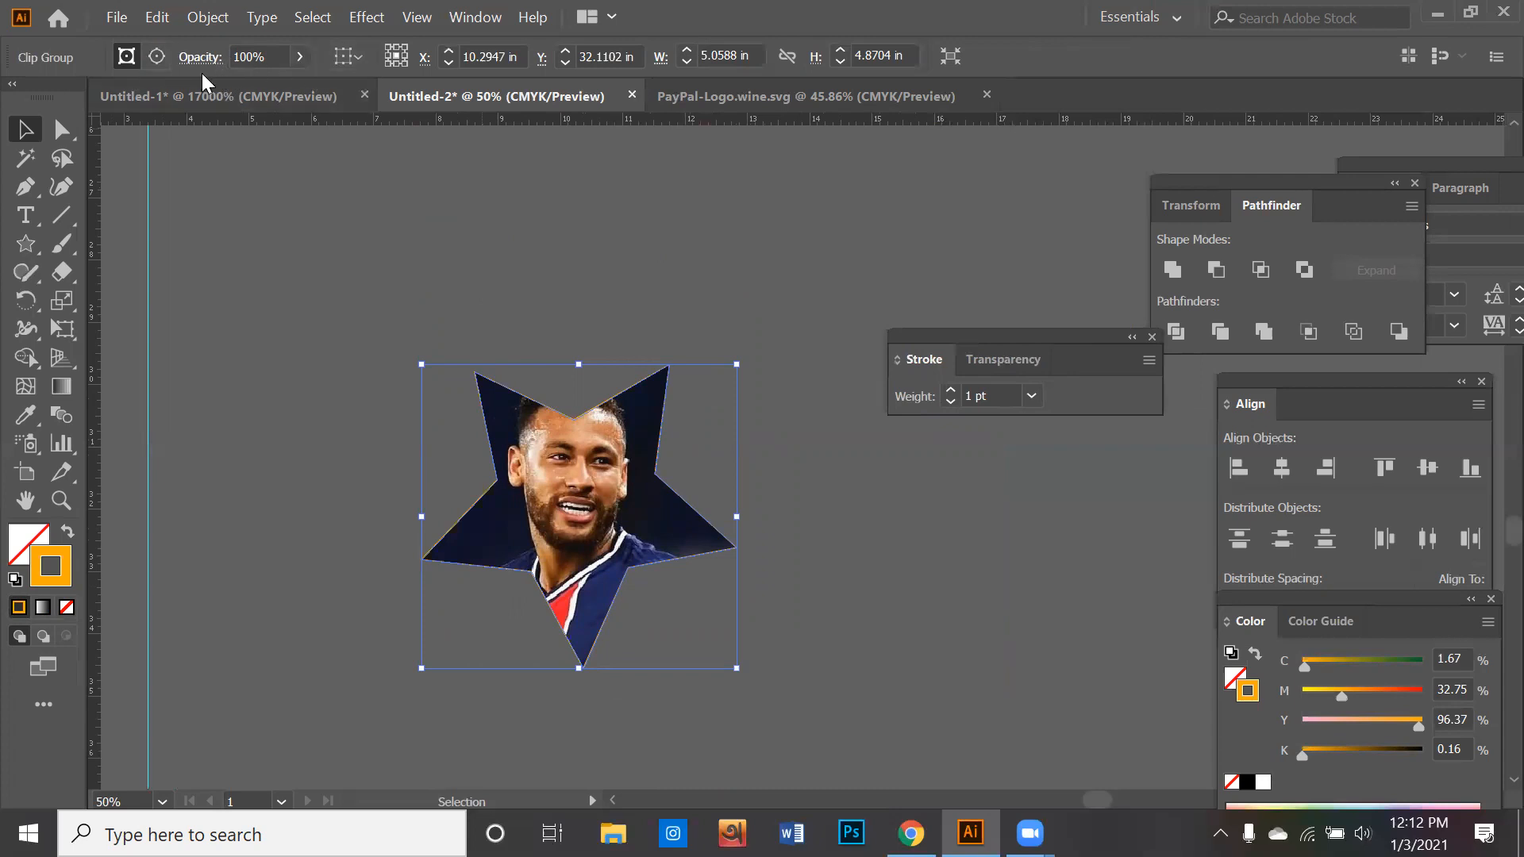
left_click(1153, 337)
left_click(480, 18)
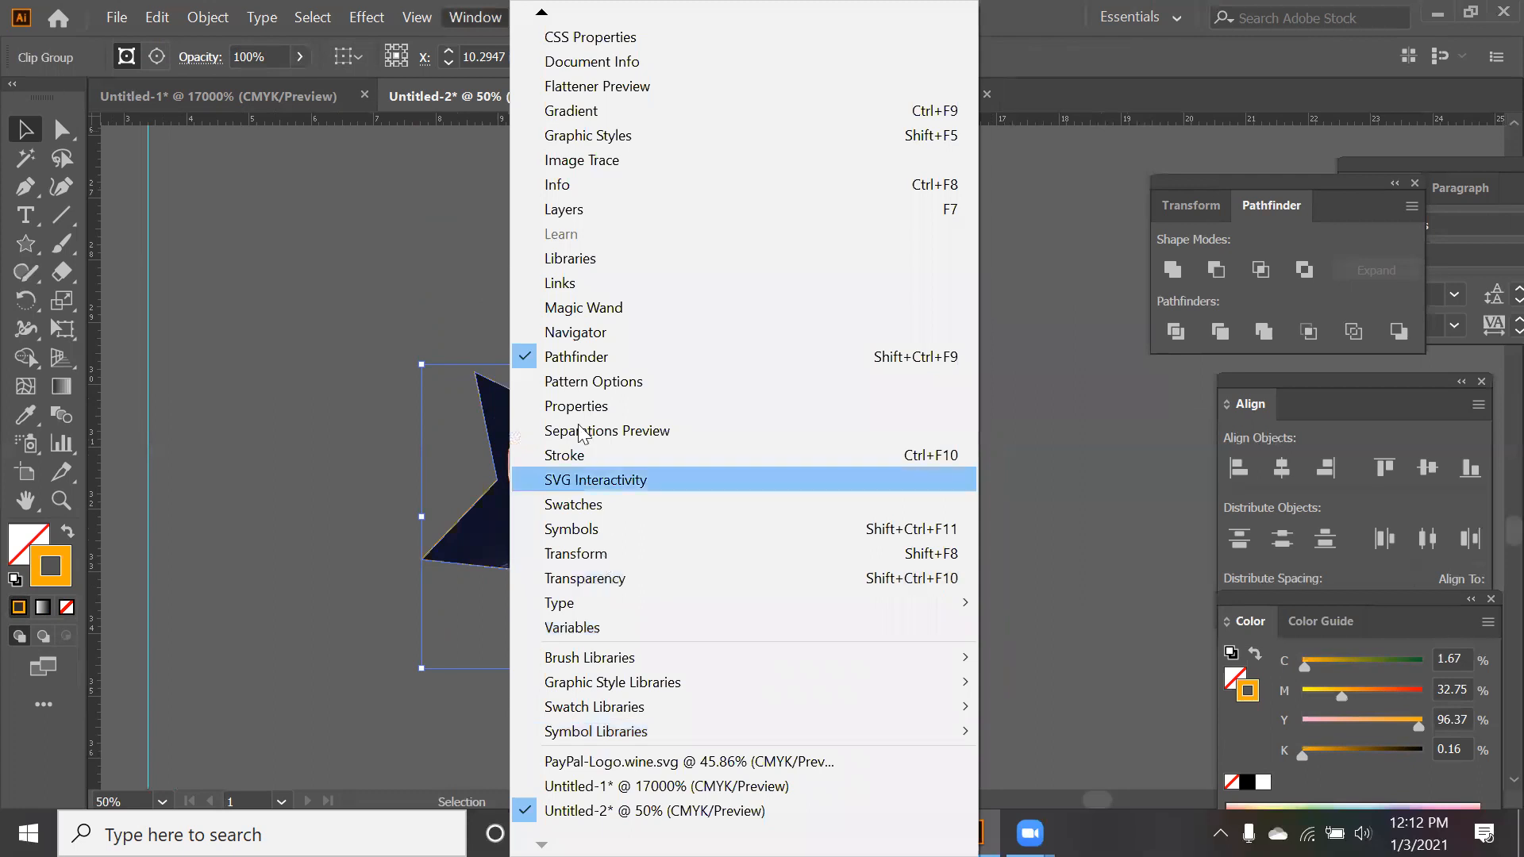
left_click(594, 456)
left_click(950, 391)
left_click(950, 390)
left_click(950, 390)
left_click(951, 390)
left_click(950, 391)
left_click(950, 391)
left_click(950, 391)
left_click(950, 391)
left_click(950, 391)
left_click(950, 390)
left_click(950, 391)
left_click(950, 390)
left_click(950, 391)
left_click(950, 390)
left_click(950, 391)
left_click(950, 390)
left_click(950, 390)
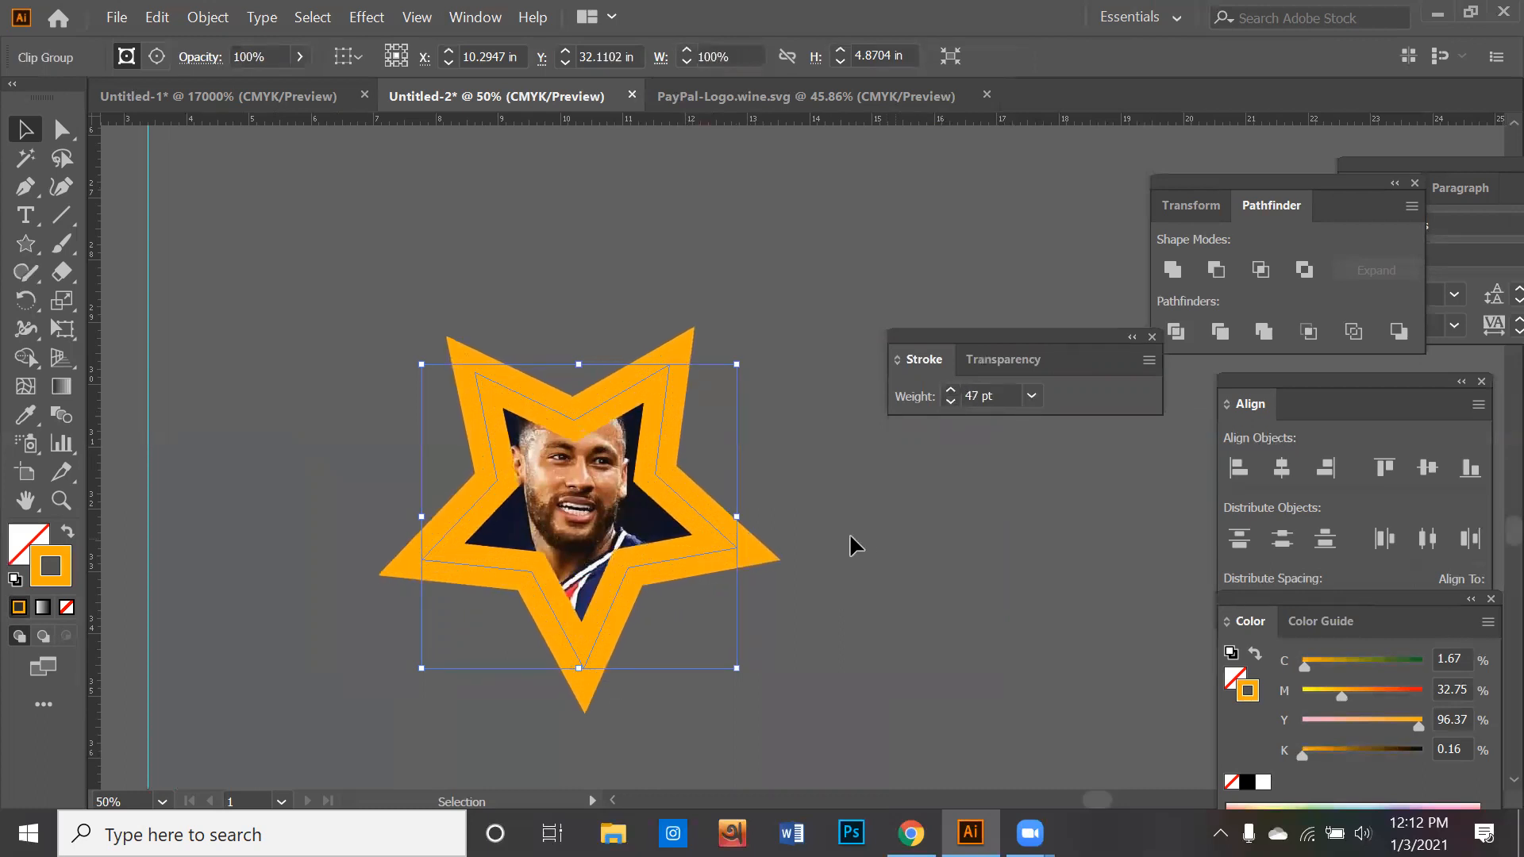
- Delete the star-shaped portrait and bring the circular portrait and card artwork into view
key("Delete")
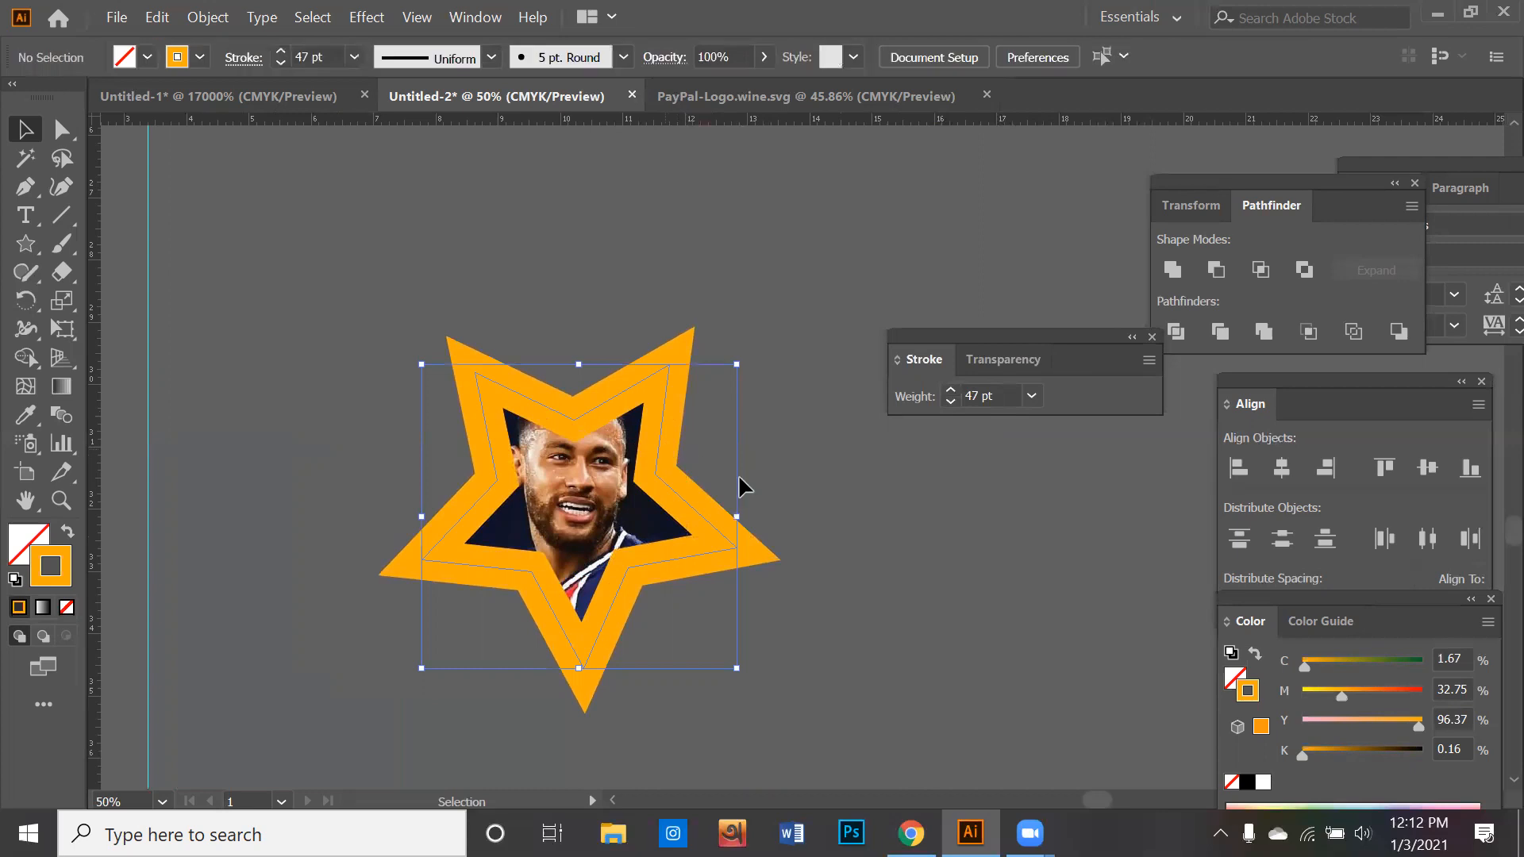
scroll(726, 464, "down", 3)
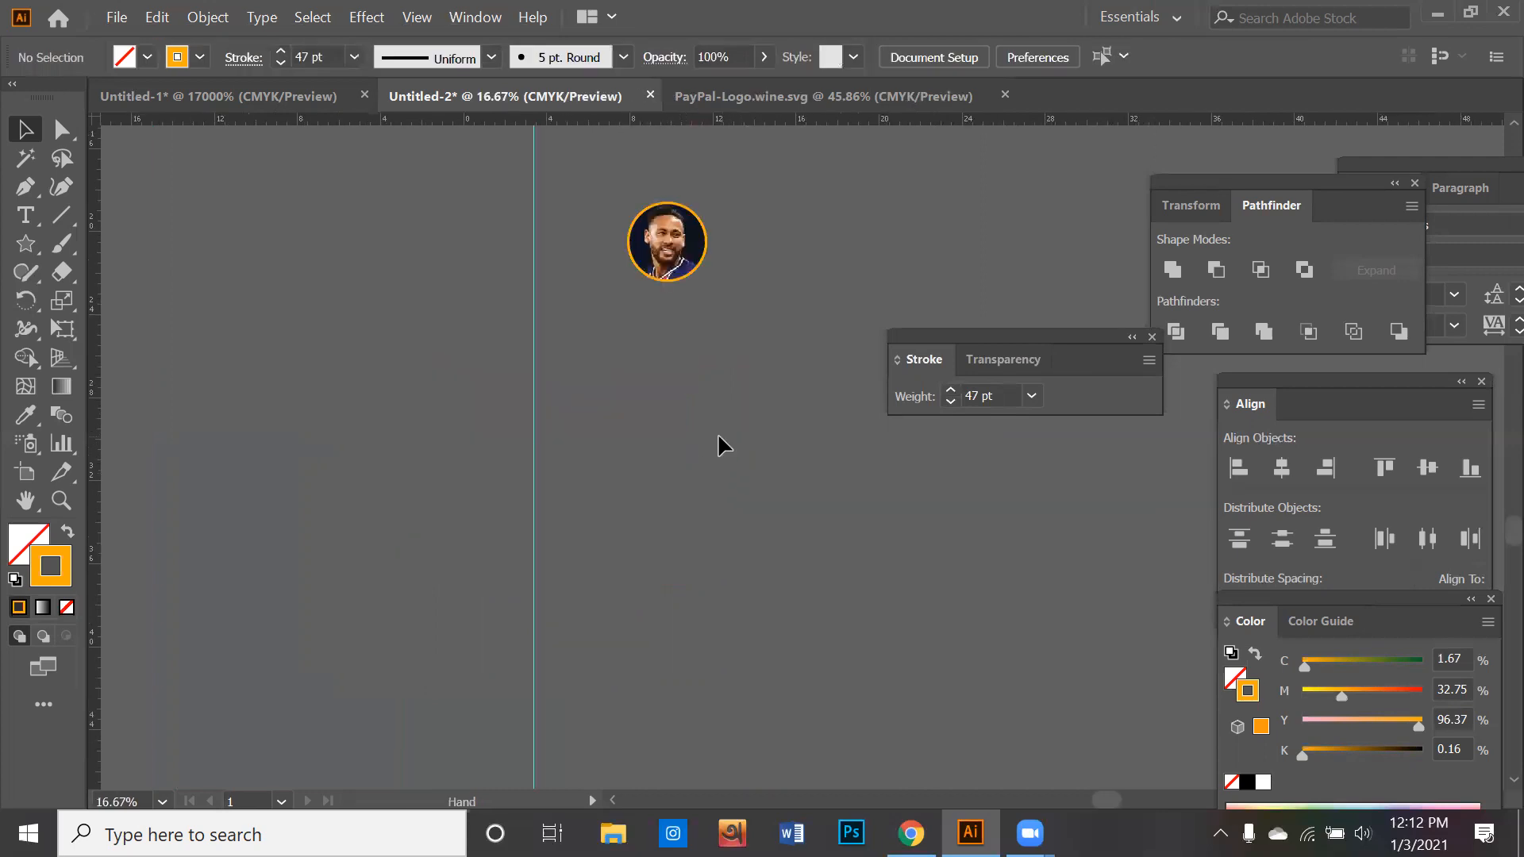
left_click_drag(689, 466, 673, 540)
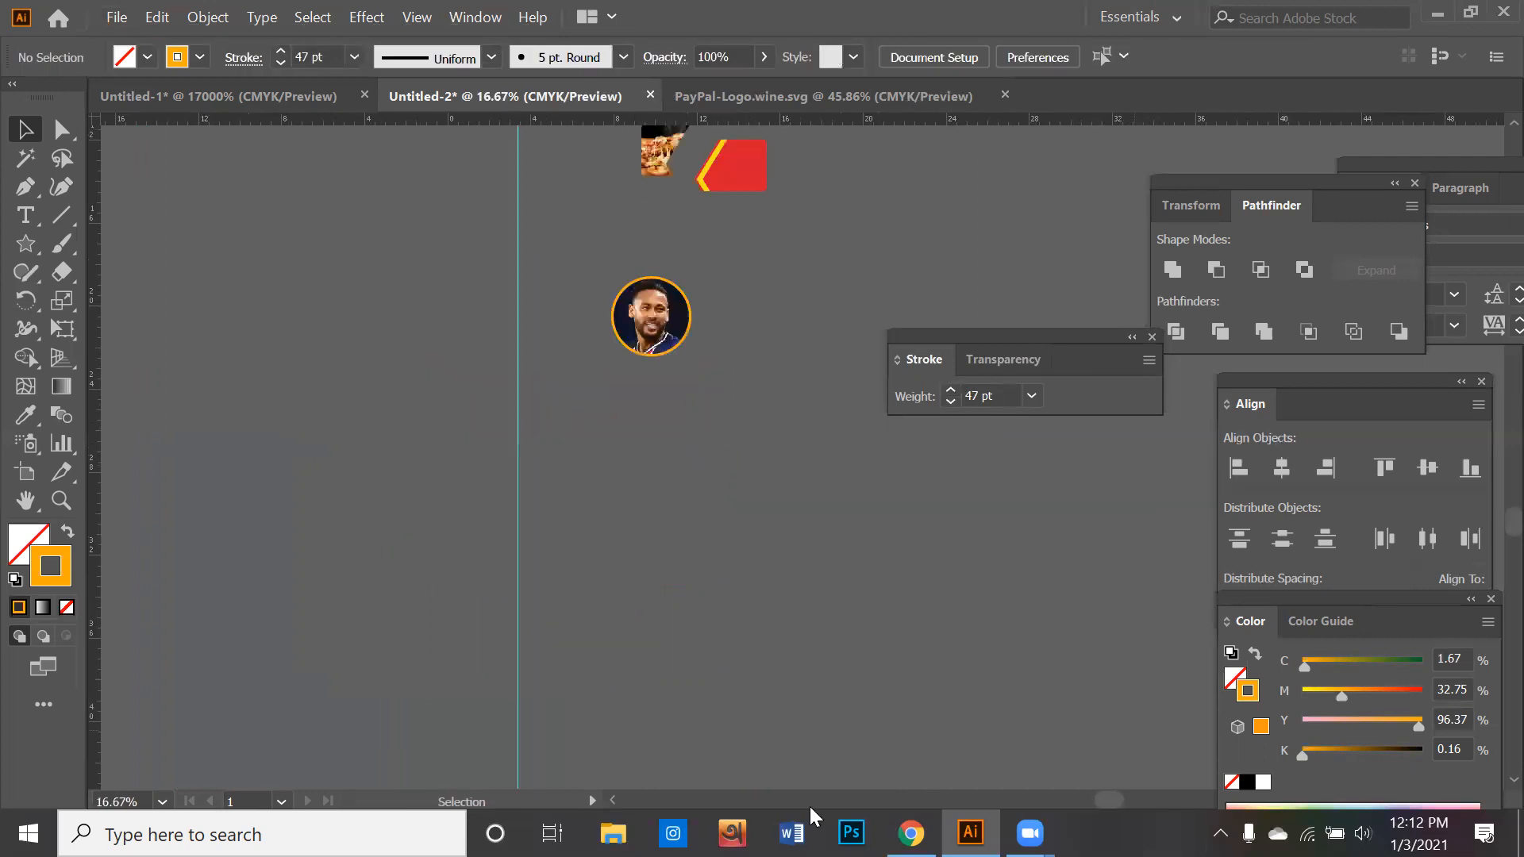